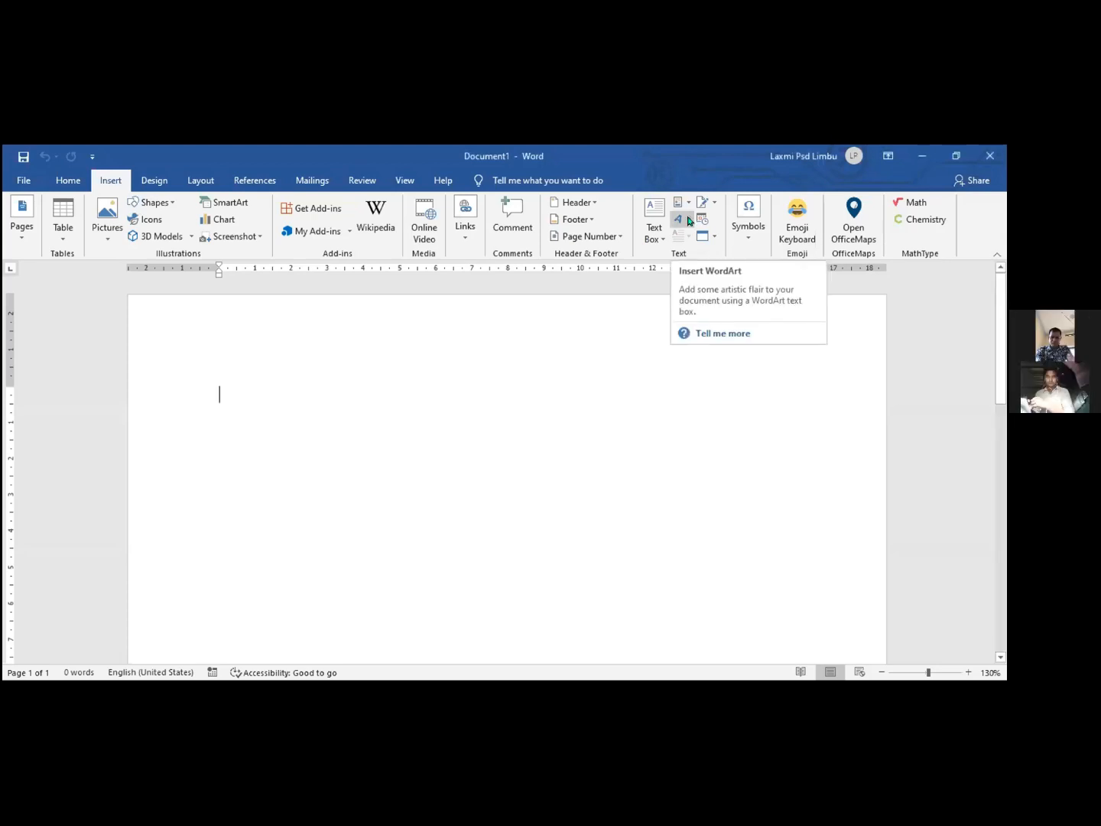
Step: Insert an outlined blue-style WordArt and replace its placeholder with WELCOME
left_click(677, 220)
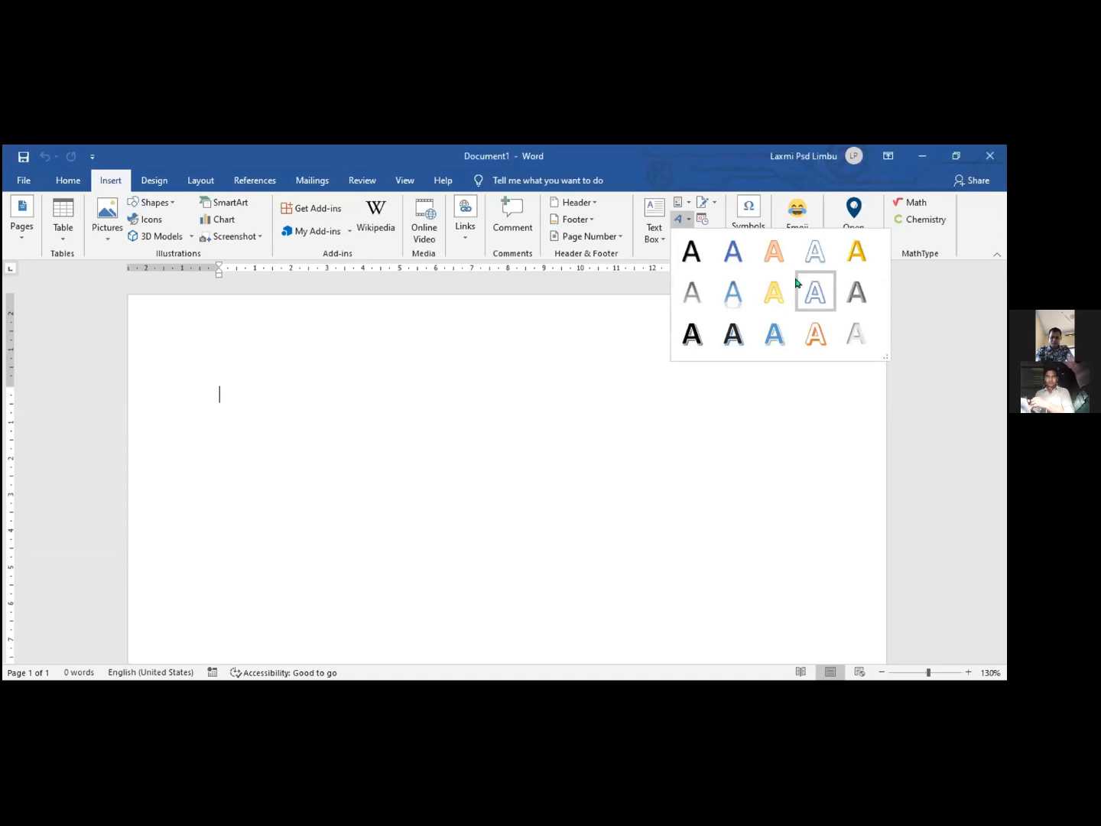
left_click(797, 285)
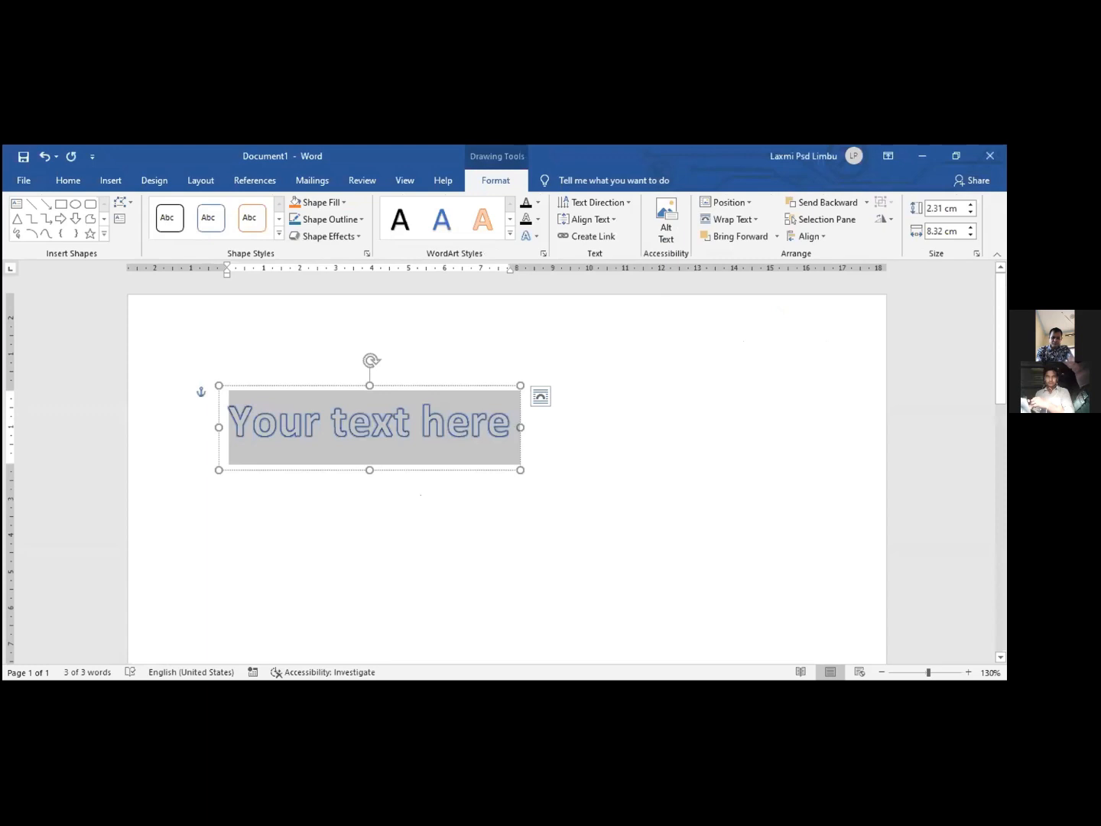
type("W")
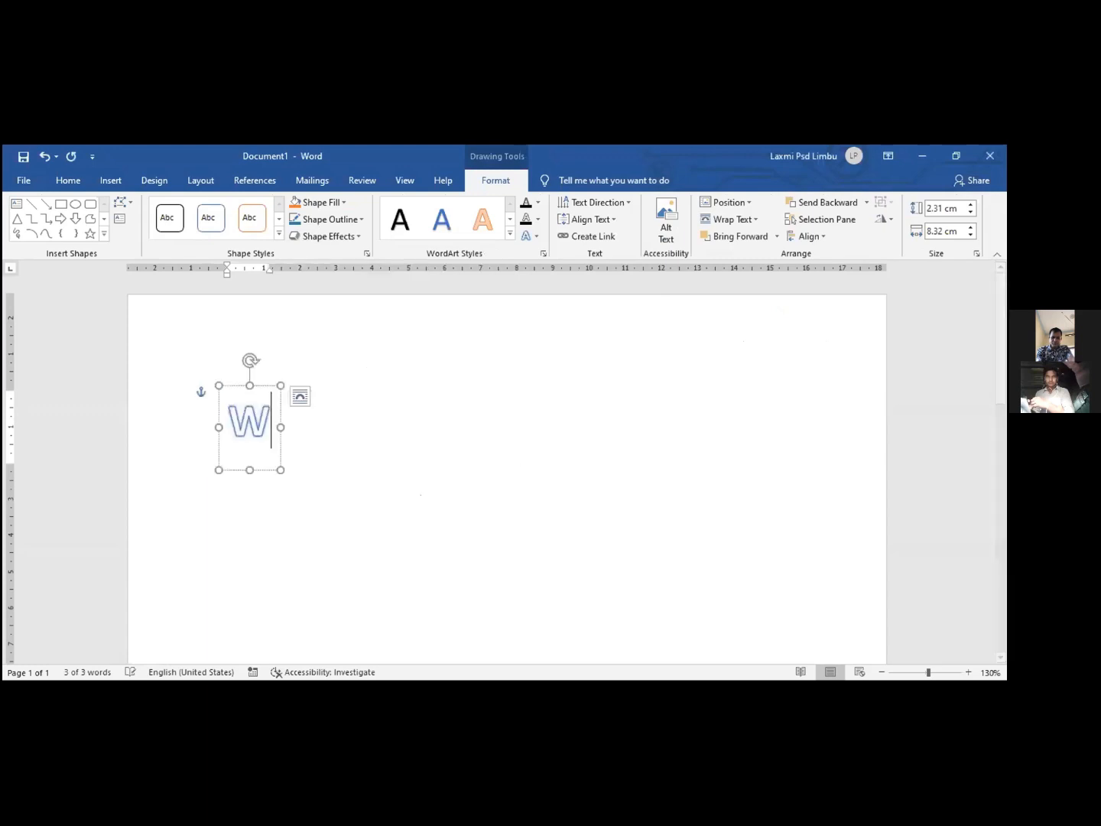
type("ELCOME")
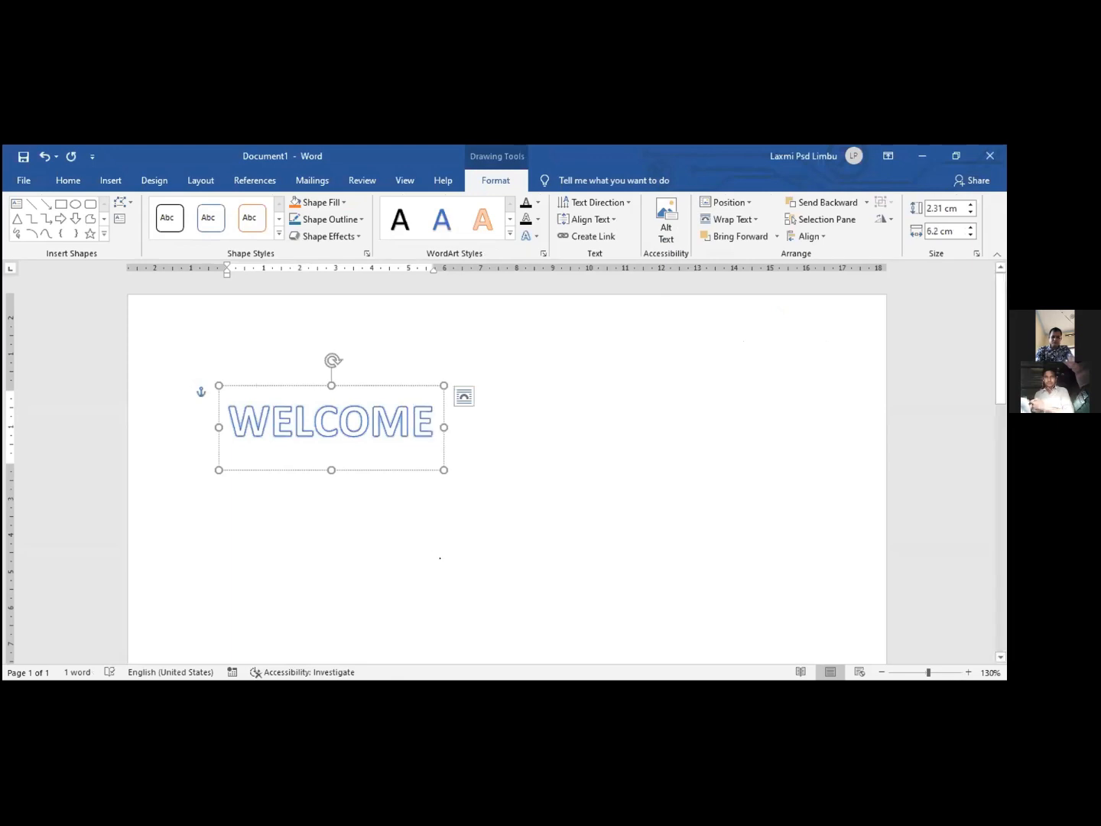
left_click(370, 484)
Step: Set the WELCOME WordArt's wrapping to Behind Text and drag it toward the page centre
left_click(335, 430)
left_click(463, 396)
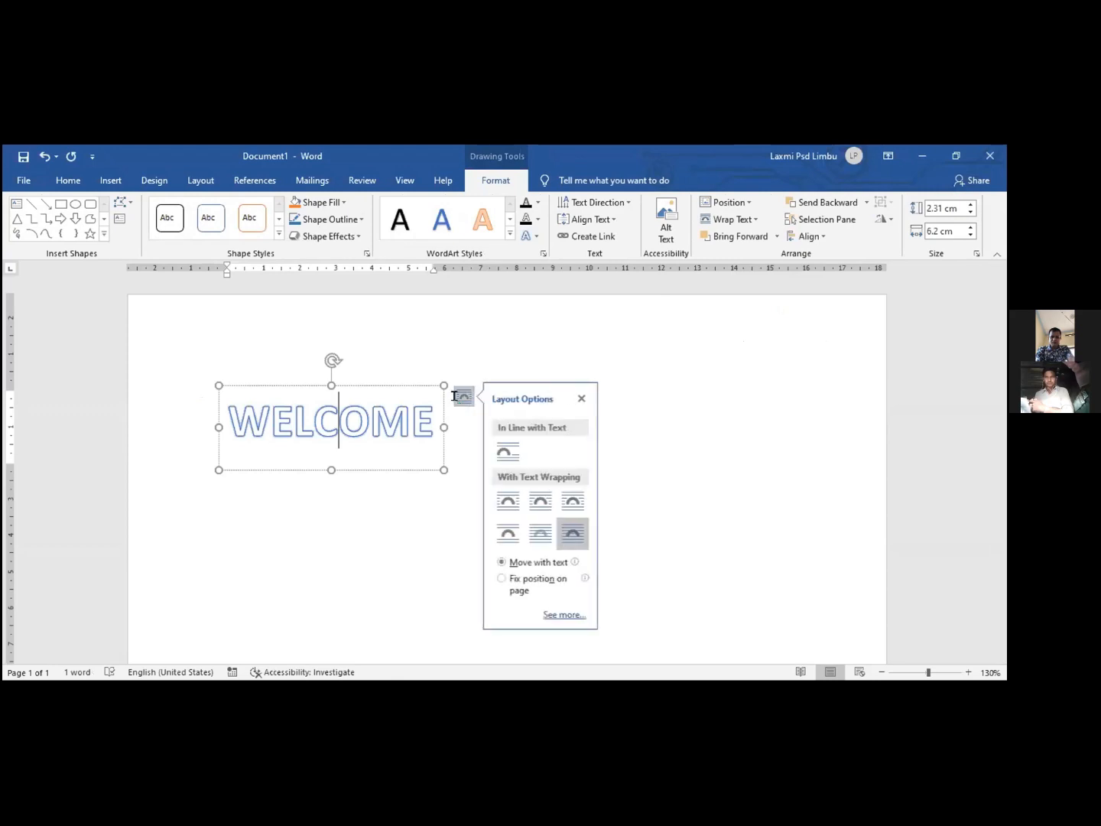
left_click(539, 531)
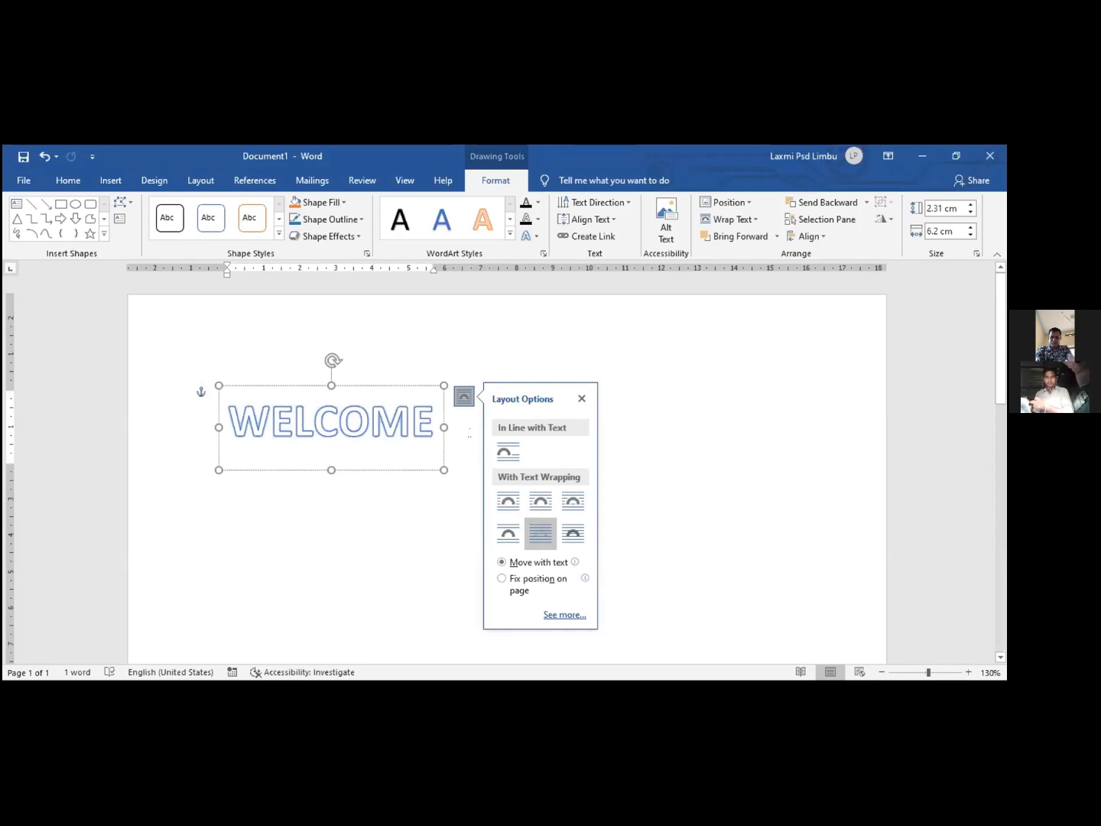
left_click(380, 420)
left_click_drag(390, 381, 502, 371)
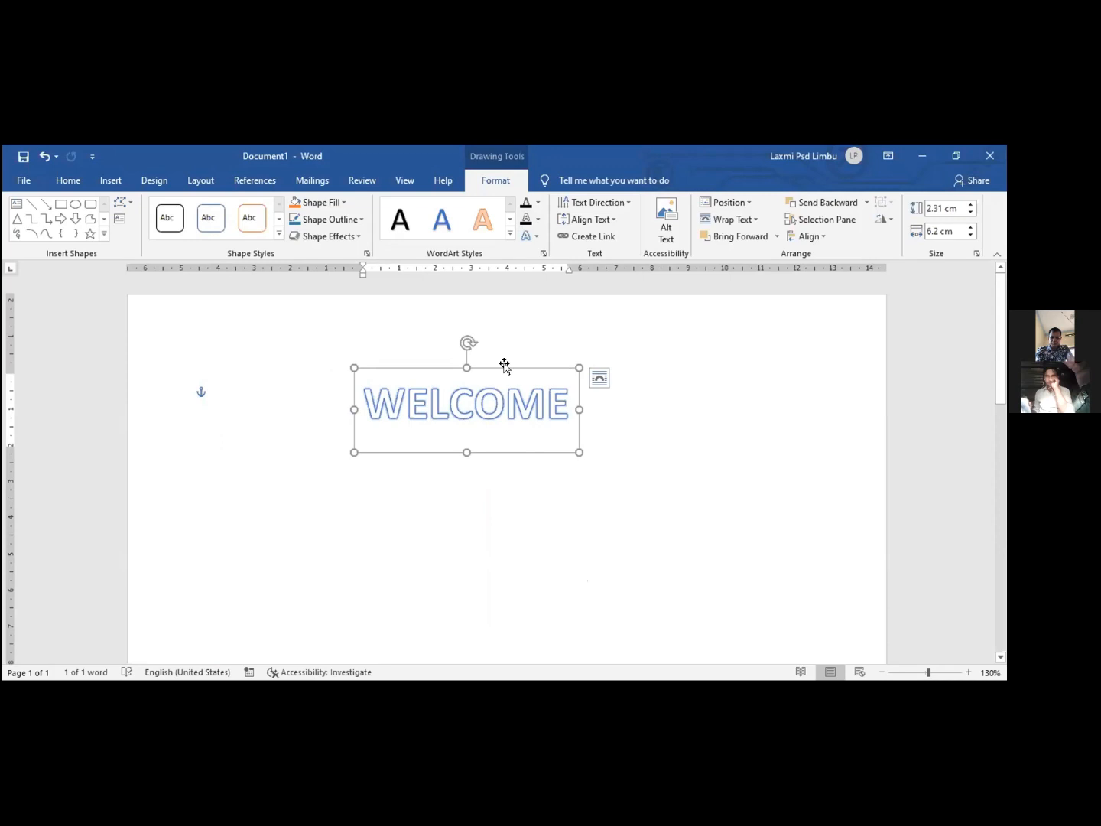
Step: Give the WELCOME letters a Purple text fill and a green text outline
left_click(489, 505)
left_click(474, 406)
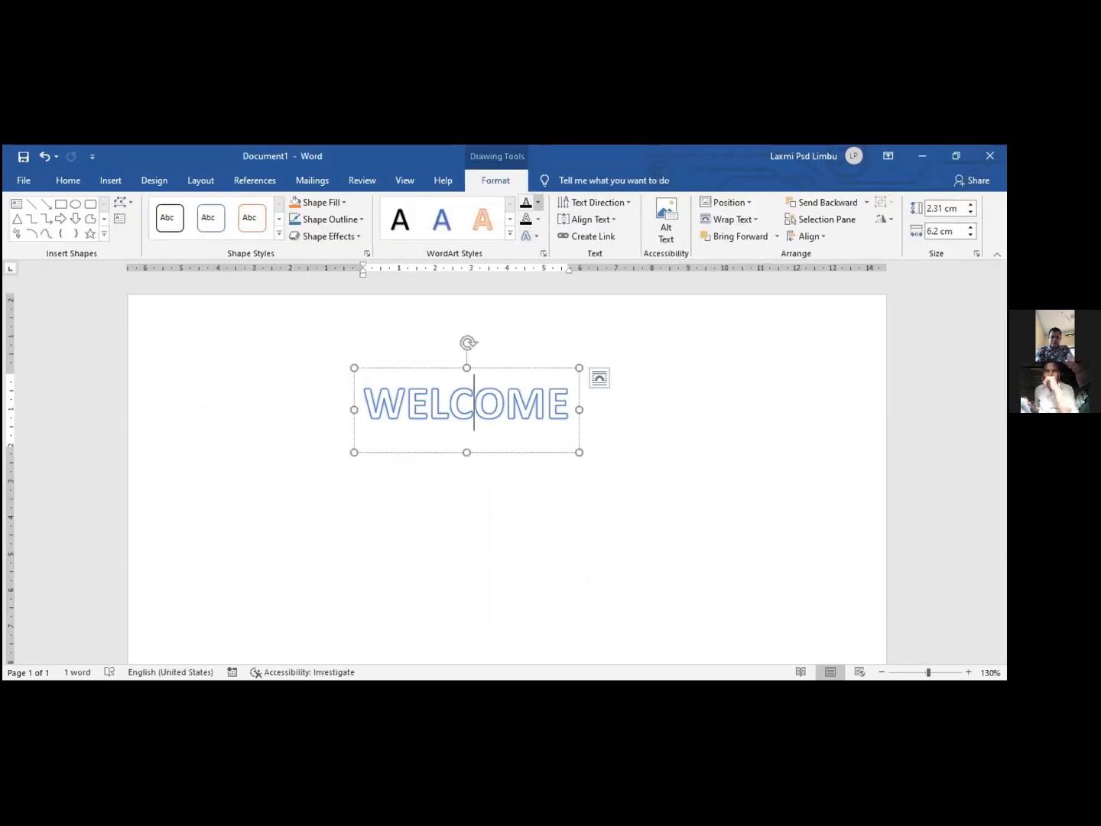
left_click(539, 202)
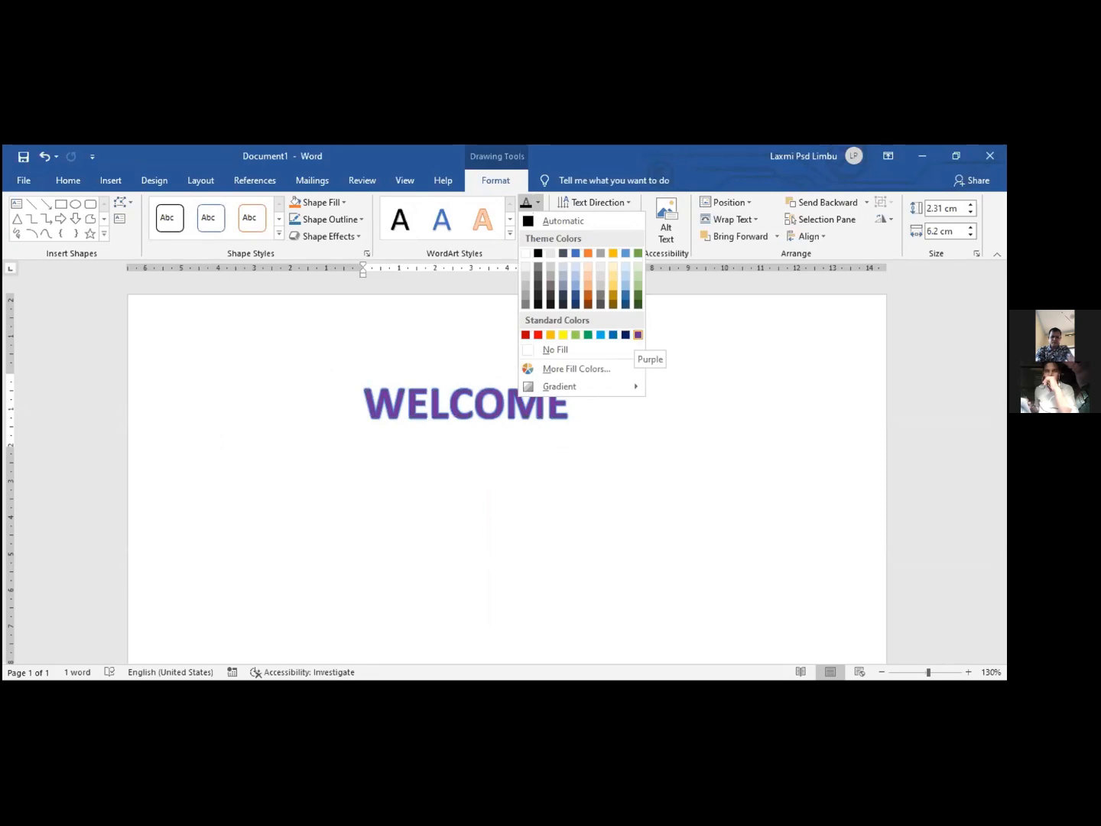
left_click(637, 334)
left_click(538, 218)
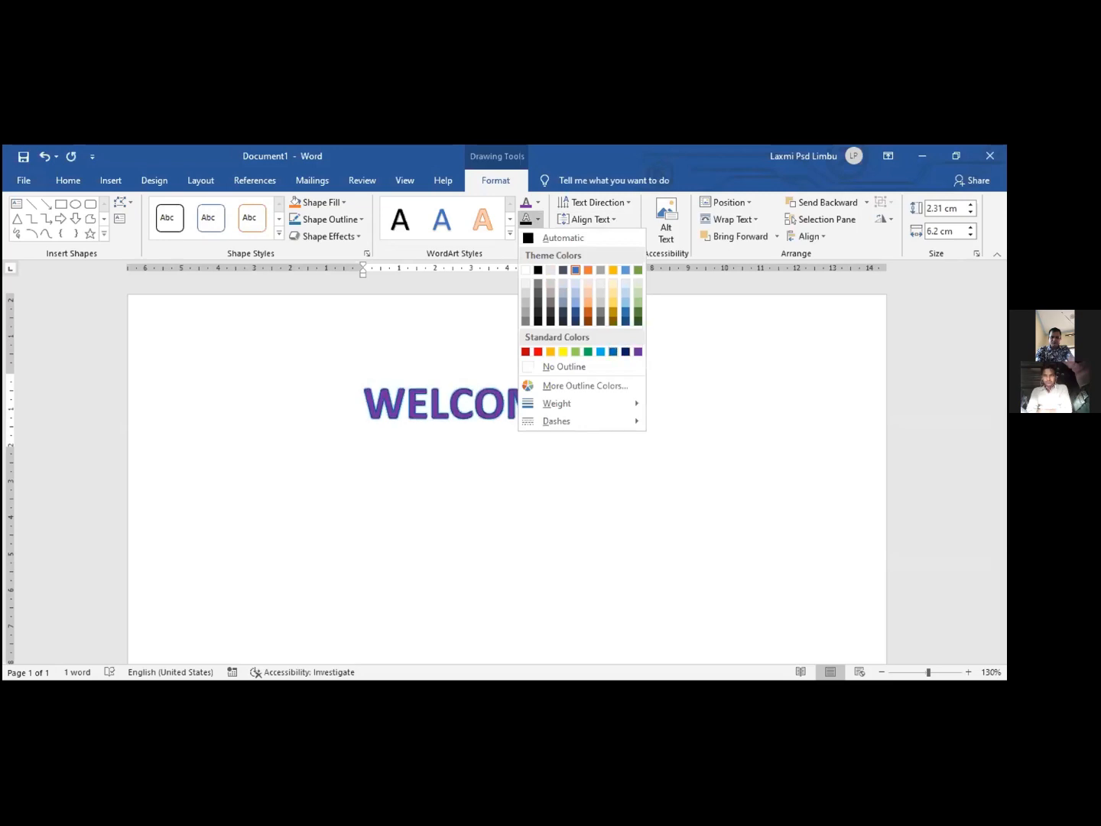
left_click(586, 352)
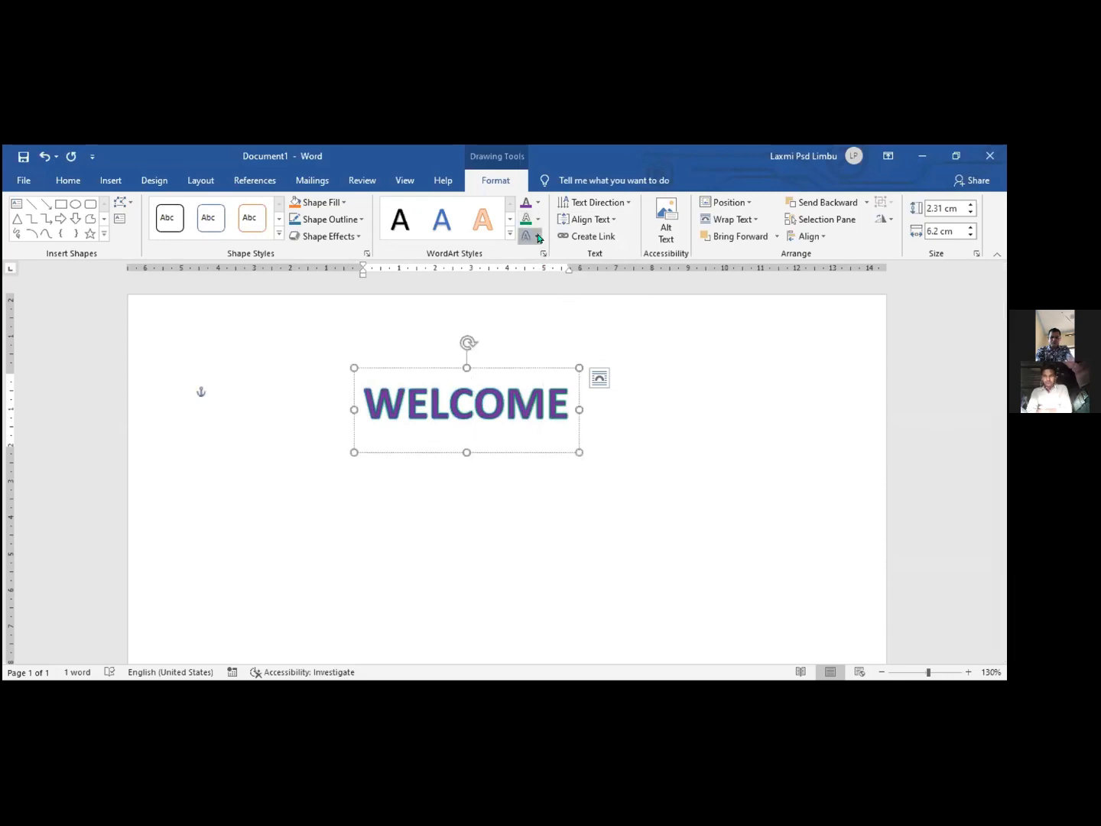
Step: Apply the Arch transform to WELCOME and enlarge its box to 5.97 × 9.83 cm
left_click(538, 237)
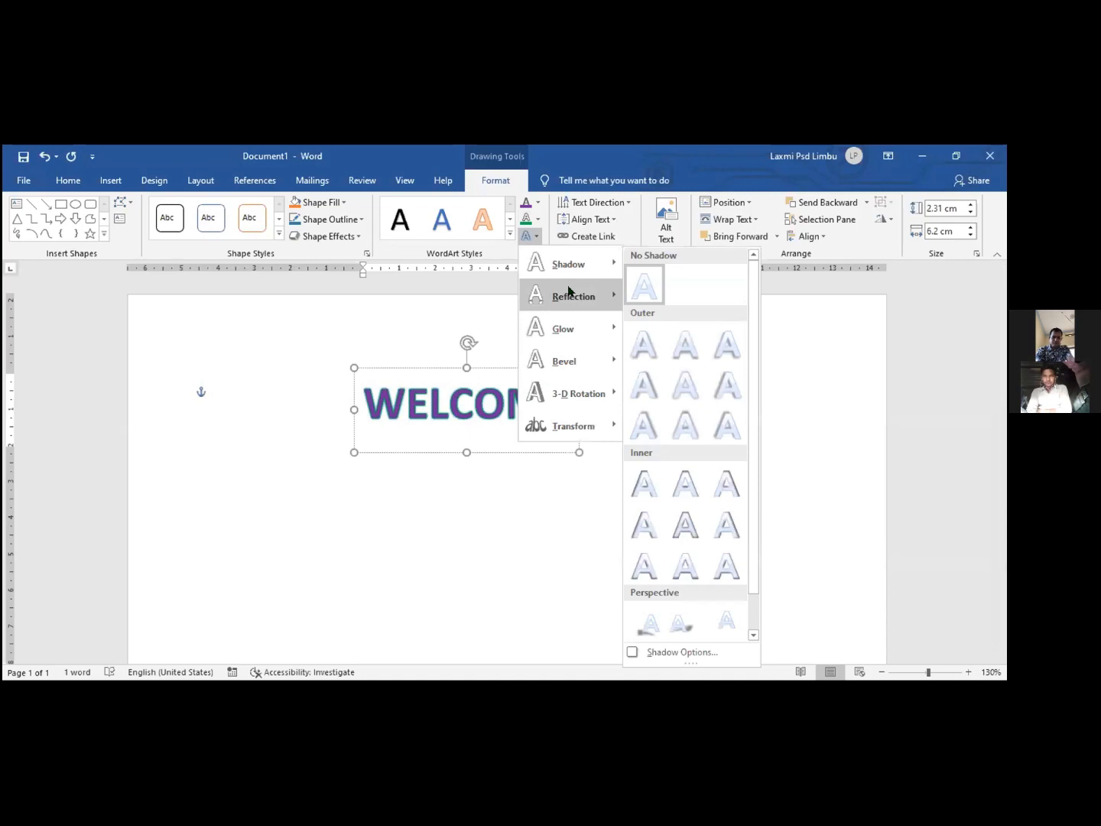
mouse_move(573, 305)
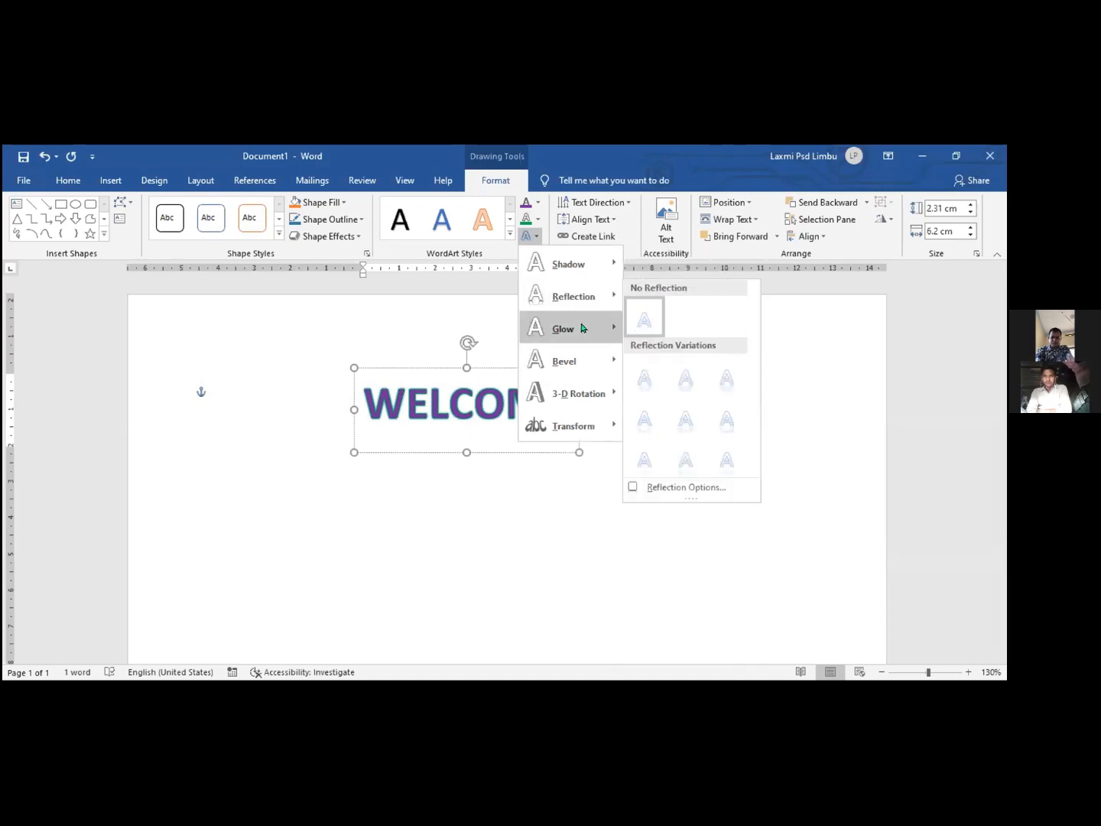
mouse_move(582, 327)
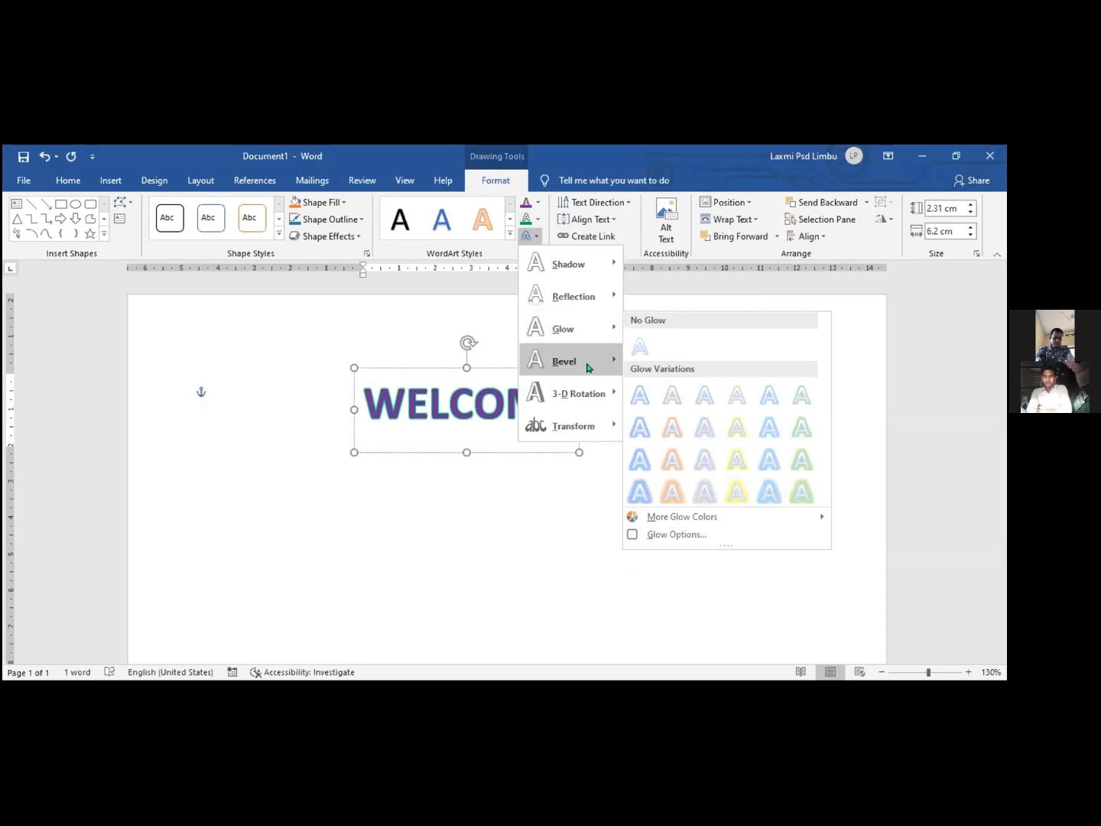
mouse_move(588, 369)
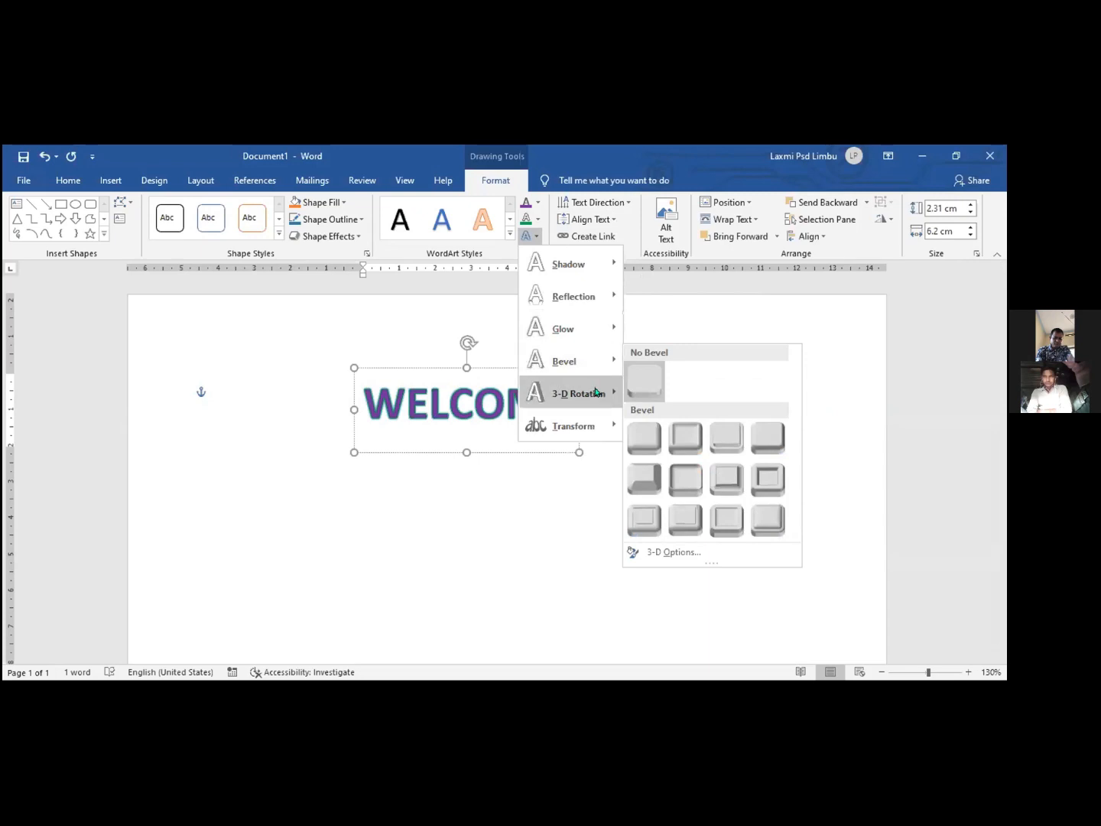
mouse_move(595, 392)
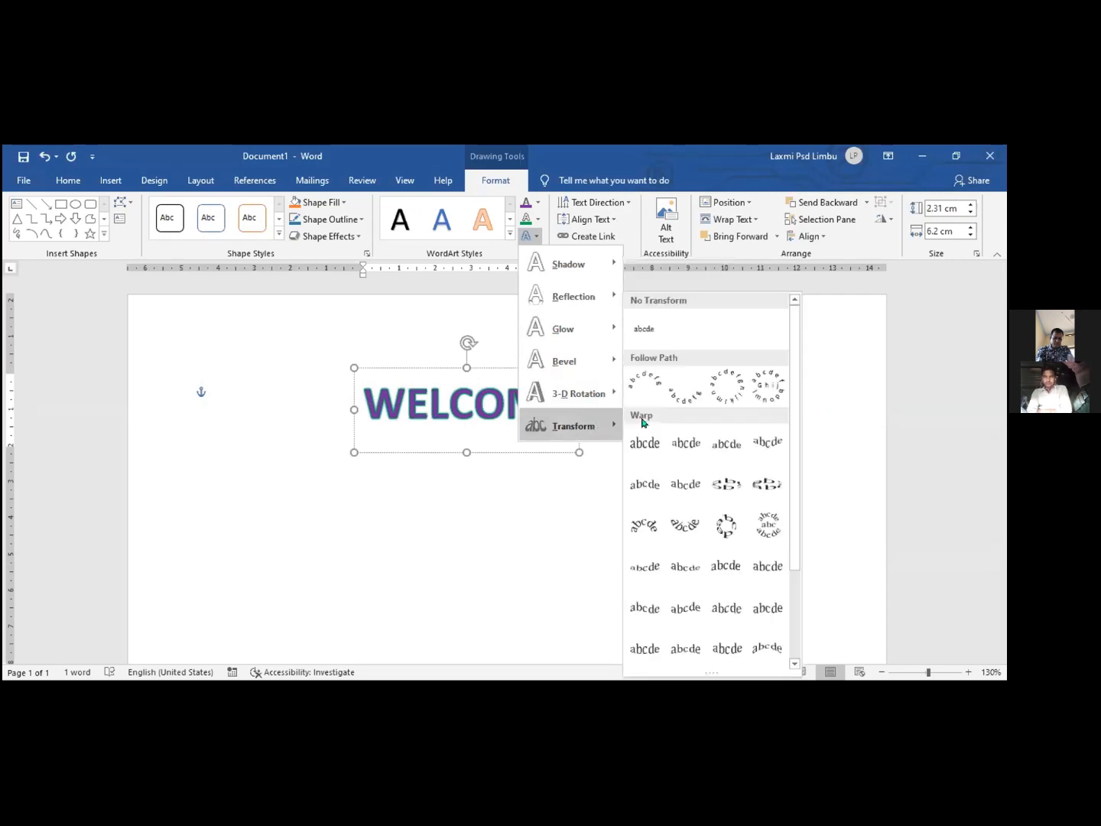
mouse_move(605, 426)
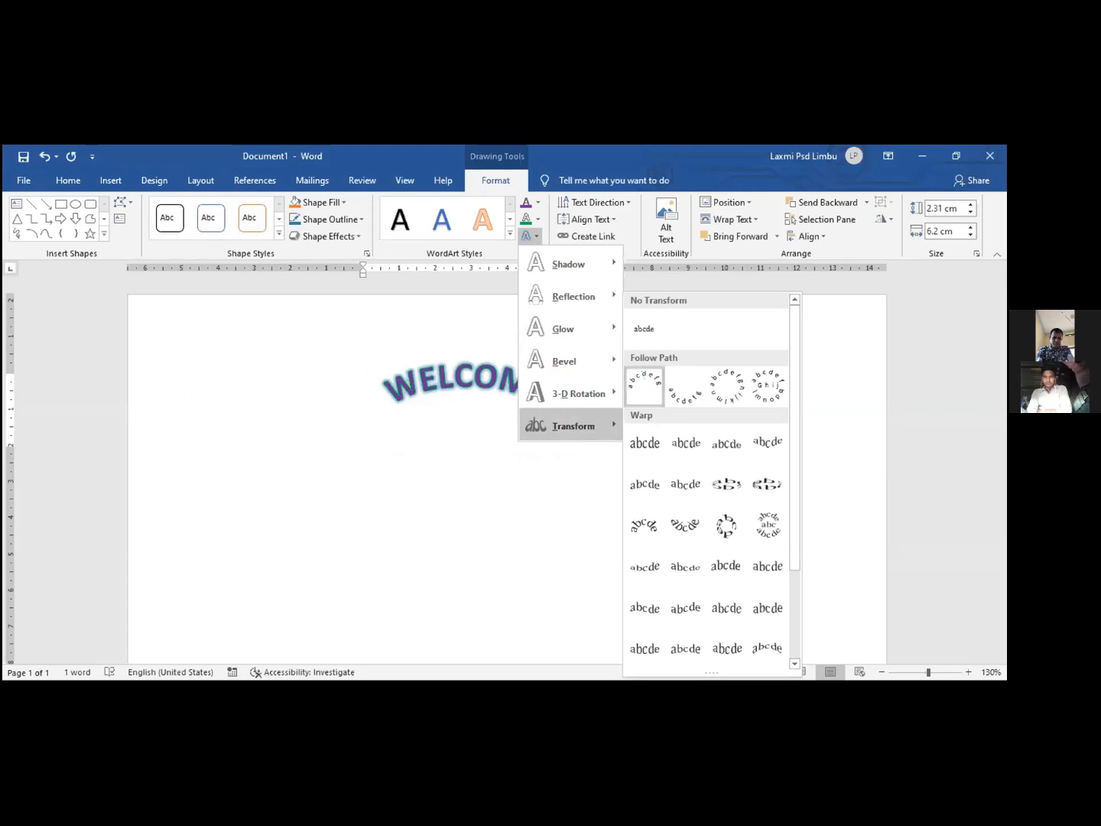
left_click(645, 386)
left_click_drag(582, 449, 707, 498)
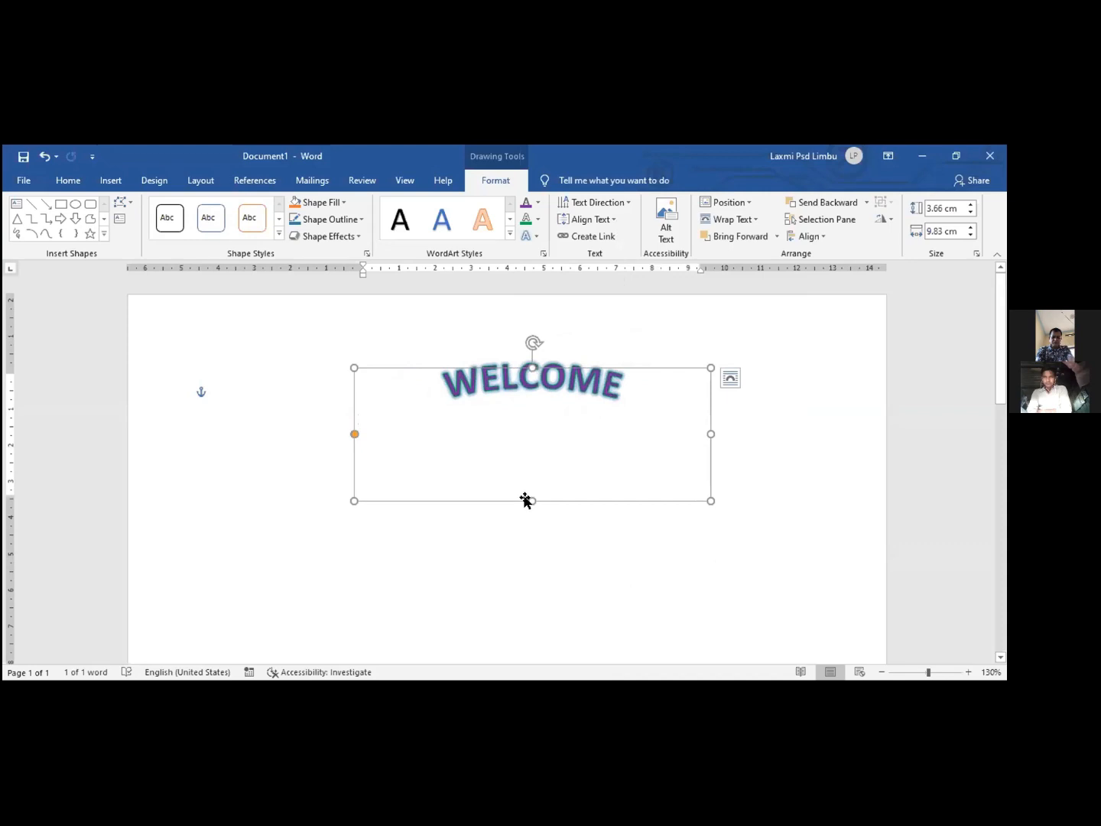
left_click_drag(526, 495, 532, 586)
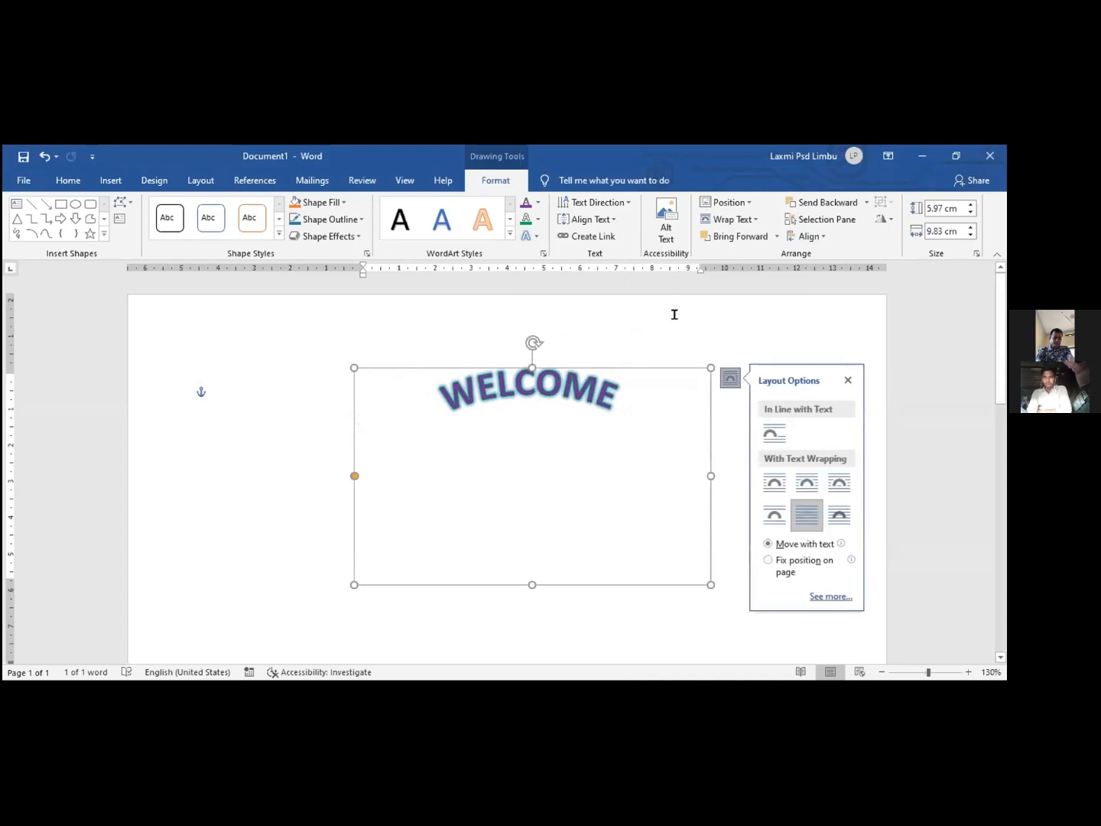
Step: Undo the arch and resizing, then select the whole WELCOME WordArt shape
key("ctrl+z")
key("ctrl+z")
key("ctrl+z")
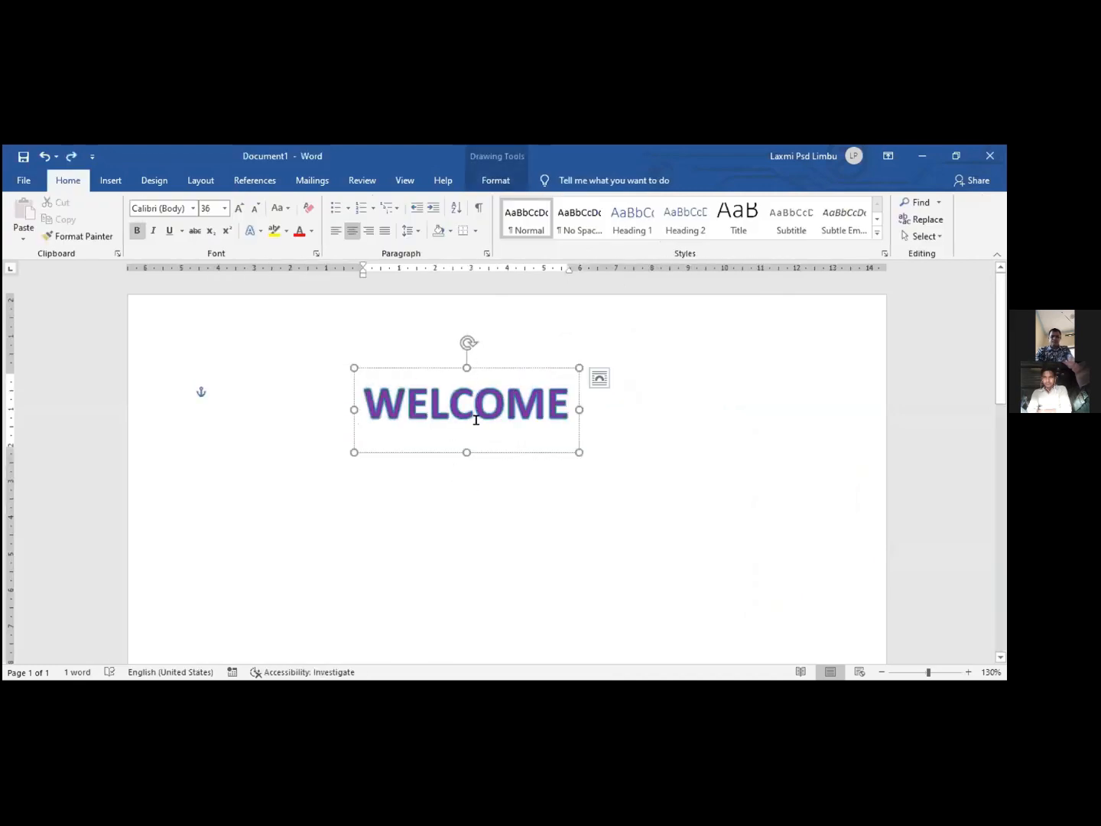
left_click(484, 491)
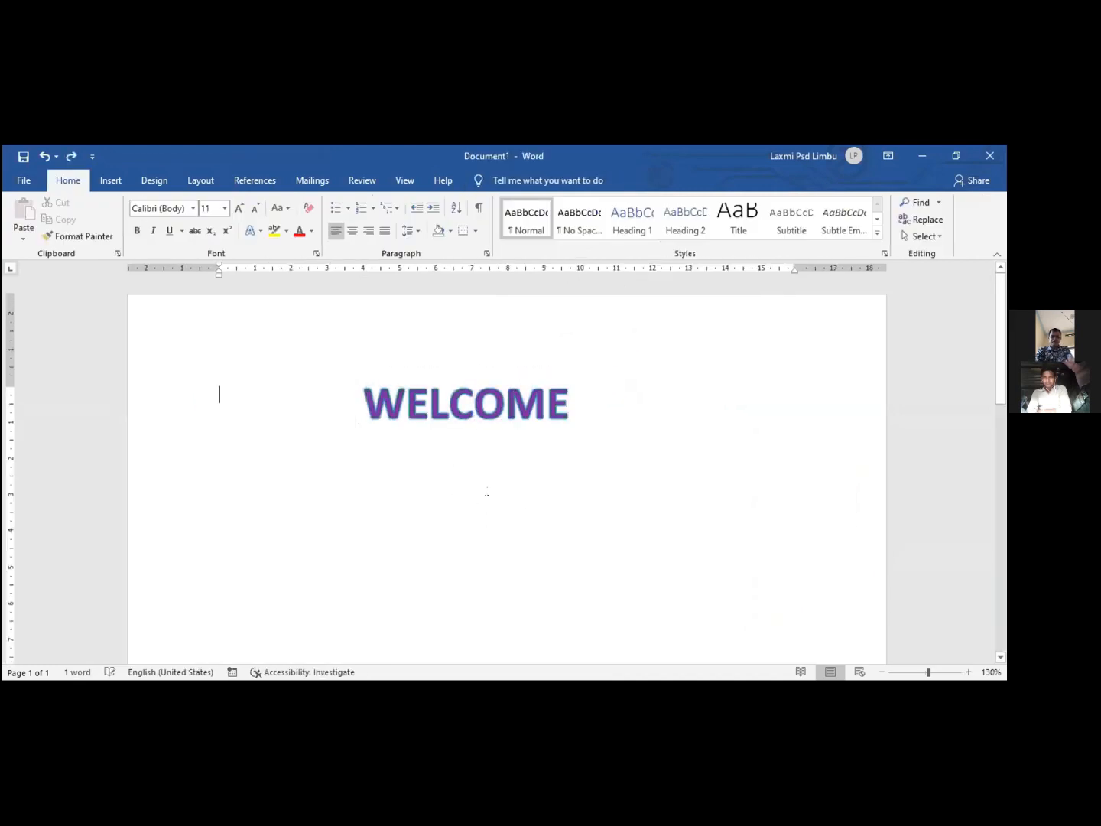
left_click(502, 408)
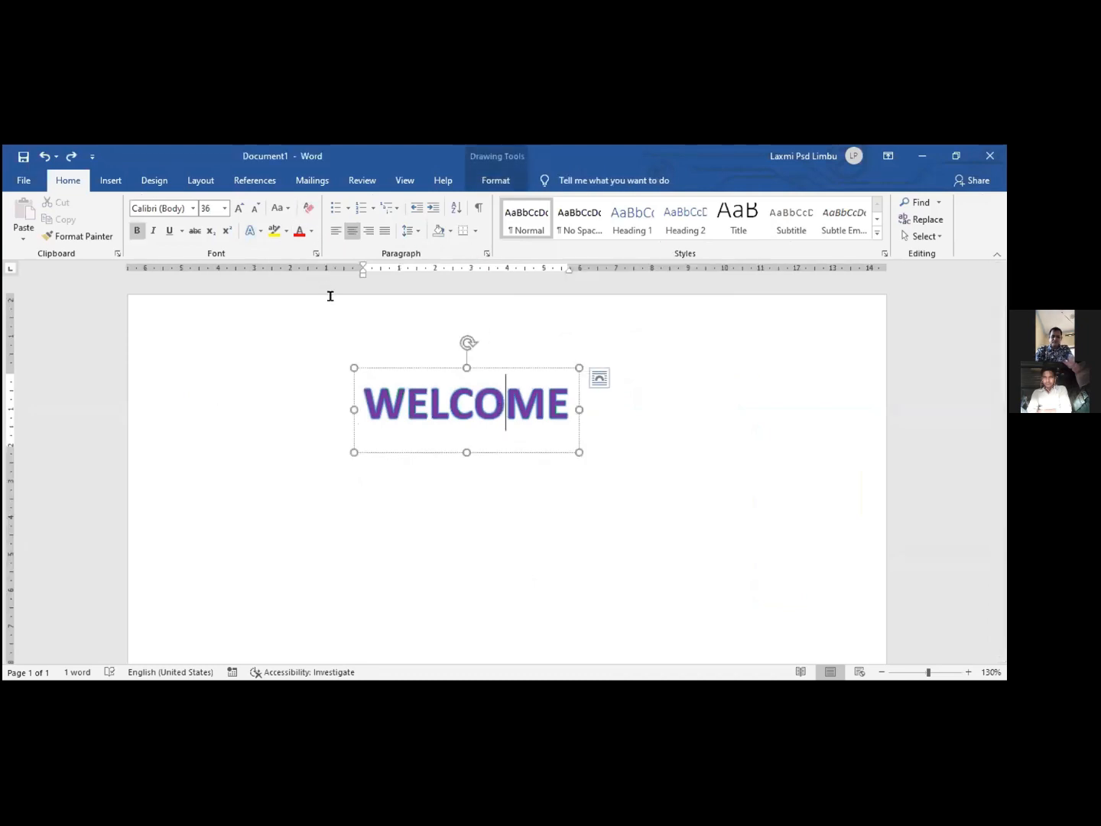
left_click(403, 368)
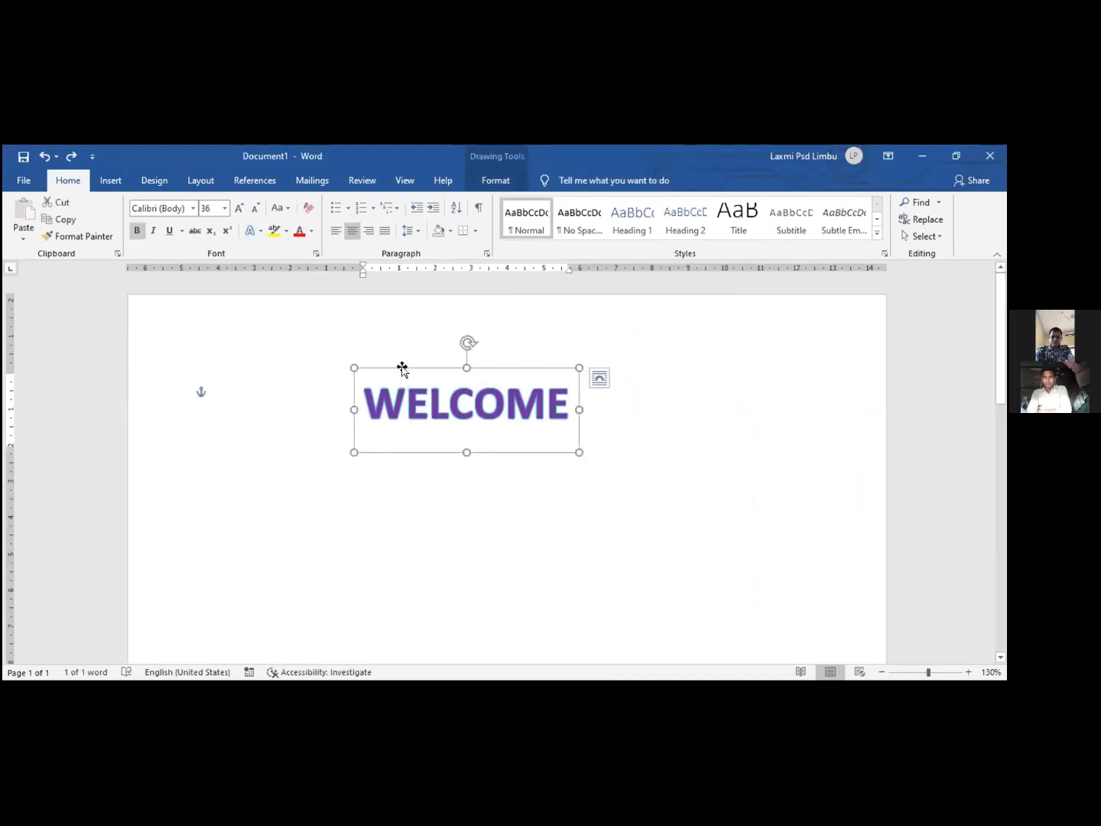
Step: Show the Insert WordArt style gallery, then dismiss it without choosing a style
left_click(114, 182)
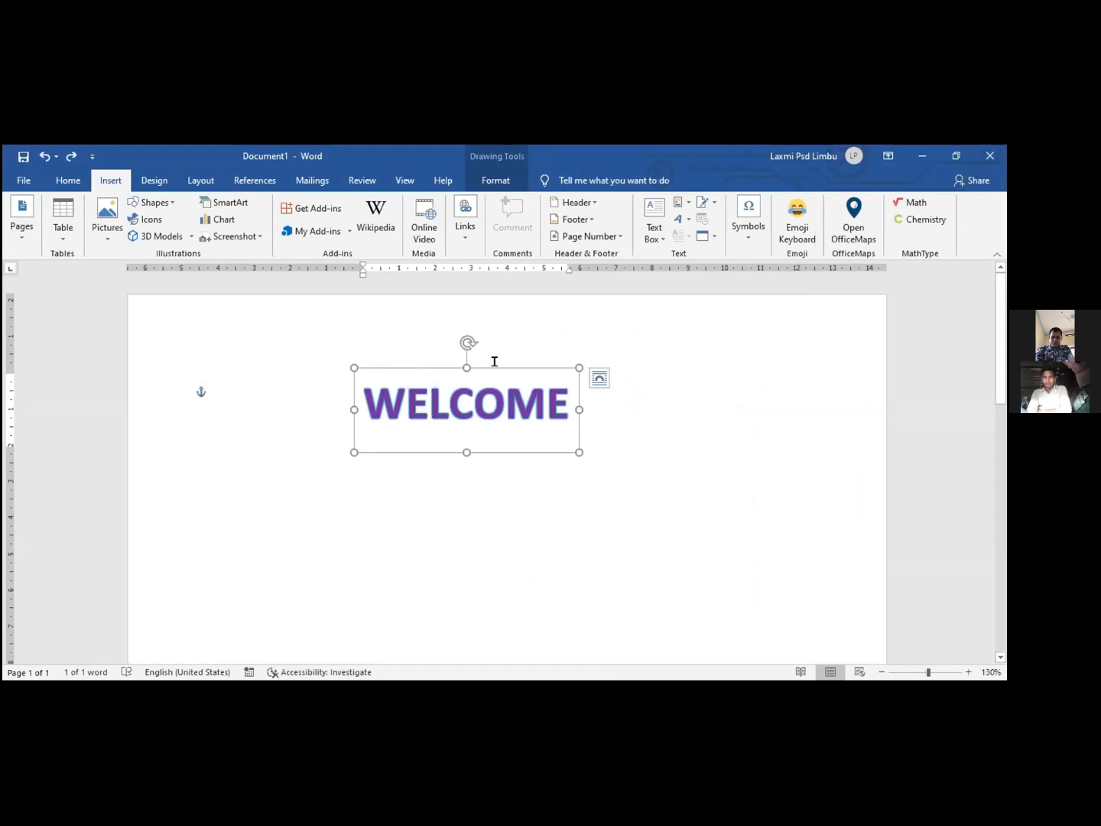
left_click(685, 222)
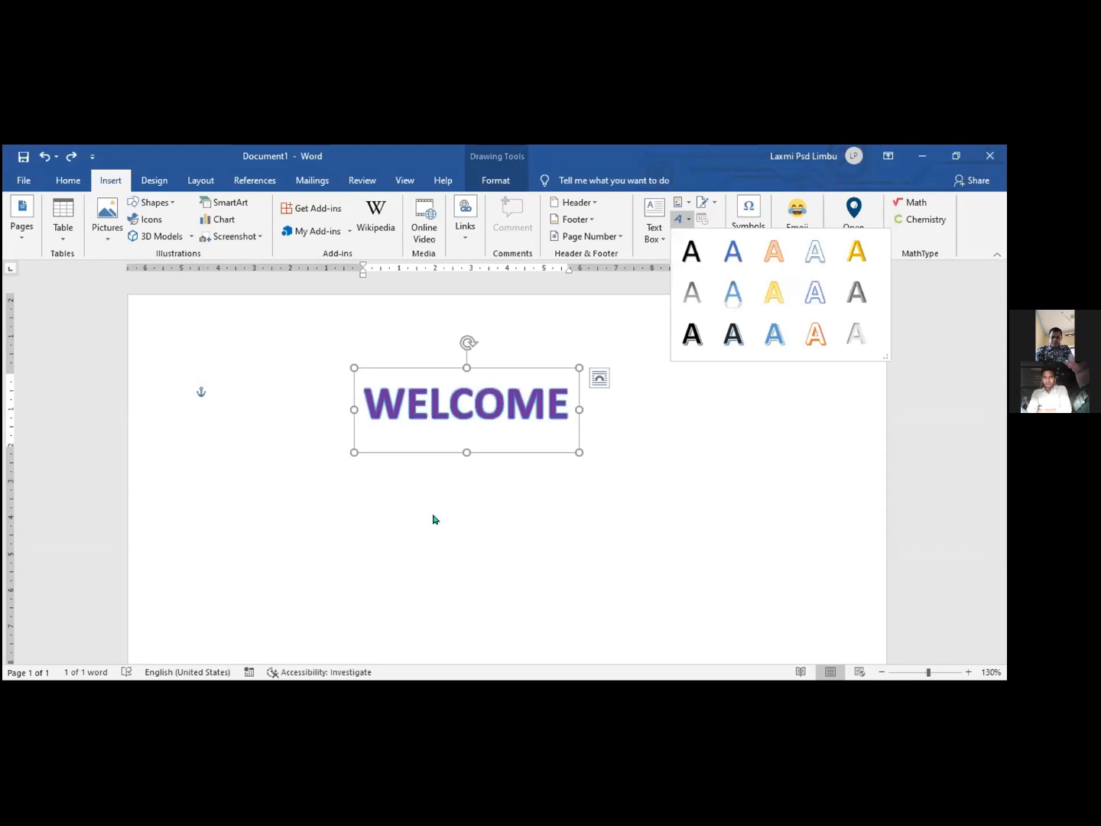
left_click(493, 366)
Step: Delete the WELCOME WordArt and insert a new third-row-style WordArt box
key("Delete")
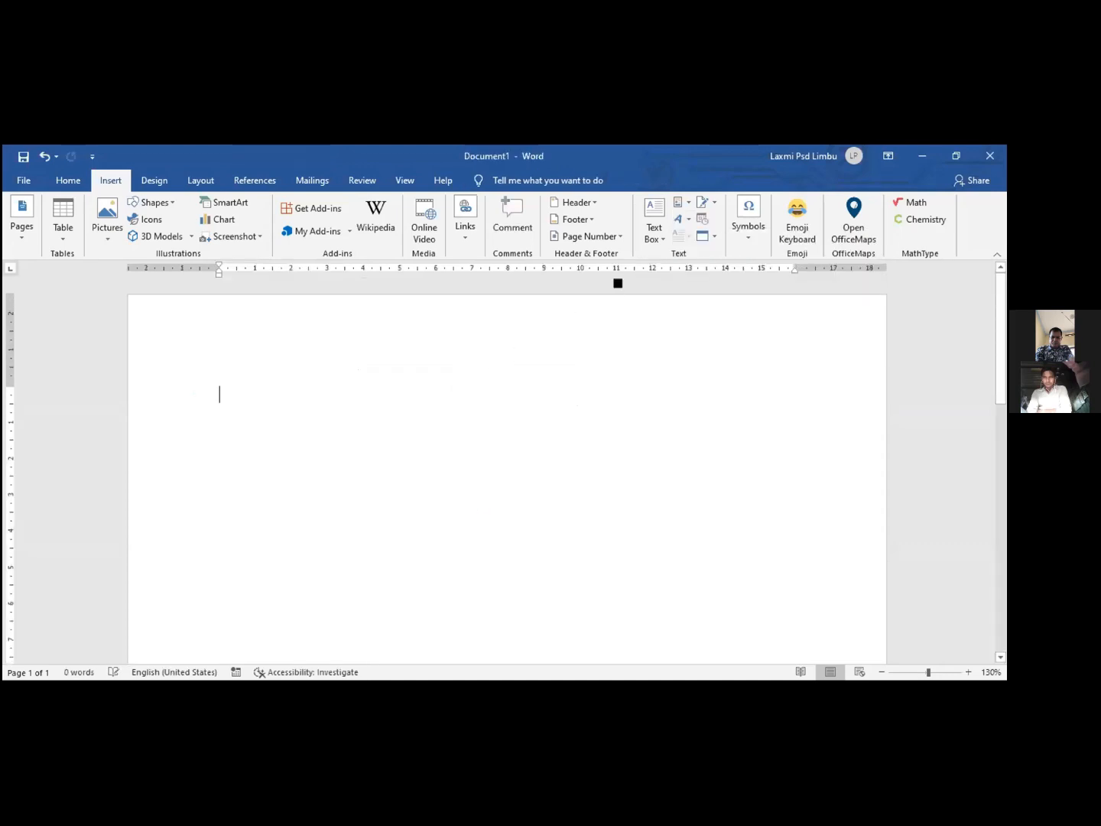
left_click(677, 220)
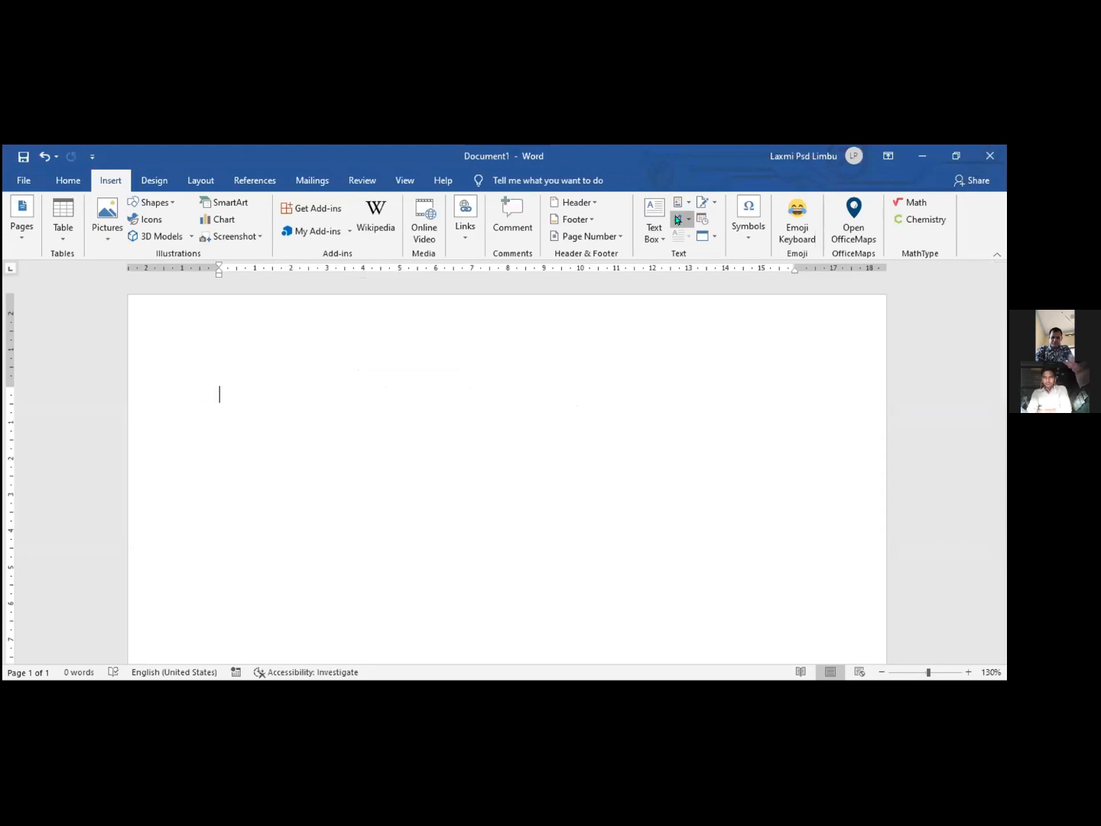
left_click(762, 329)
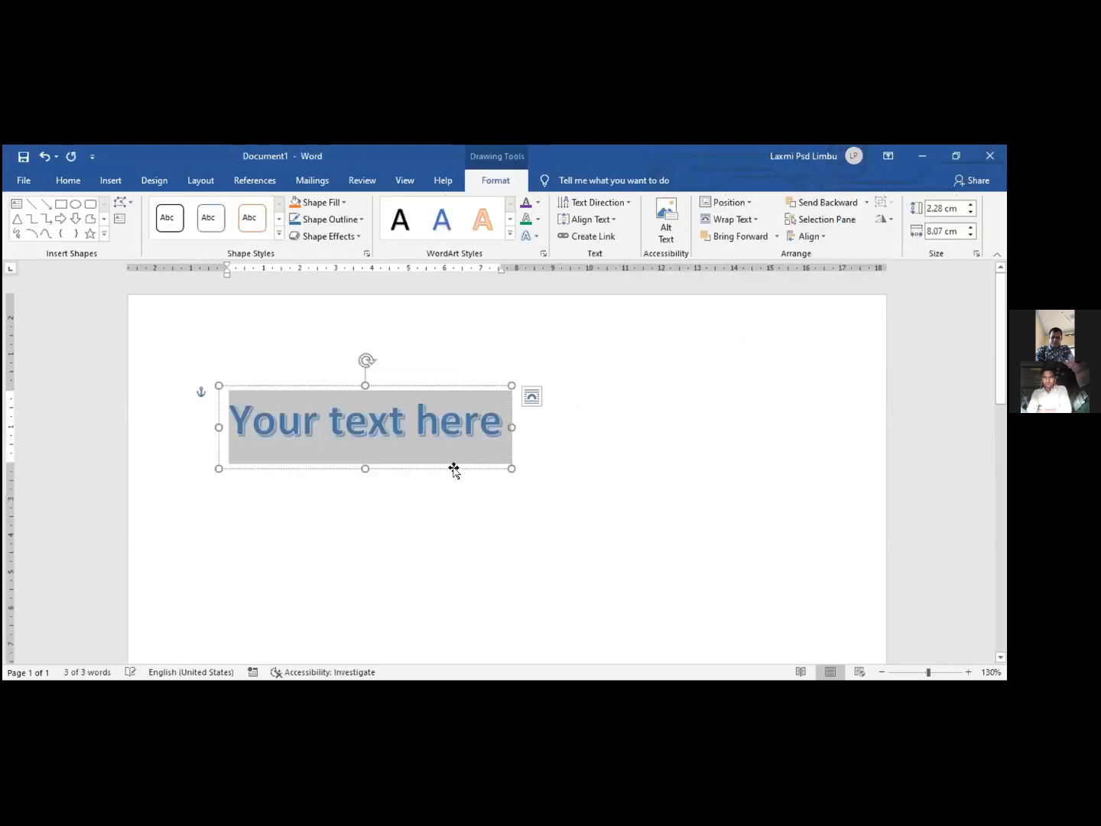
Step: Type NAMASKAR into the new WordArt, correcting the typos along the way
type("n")
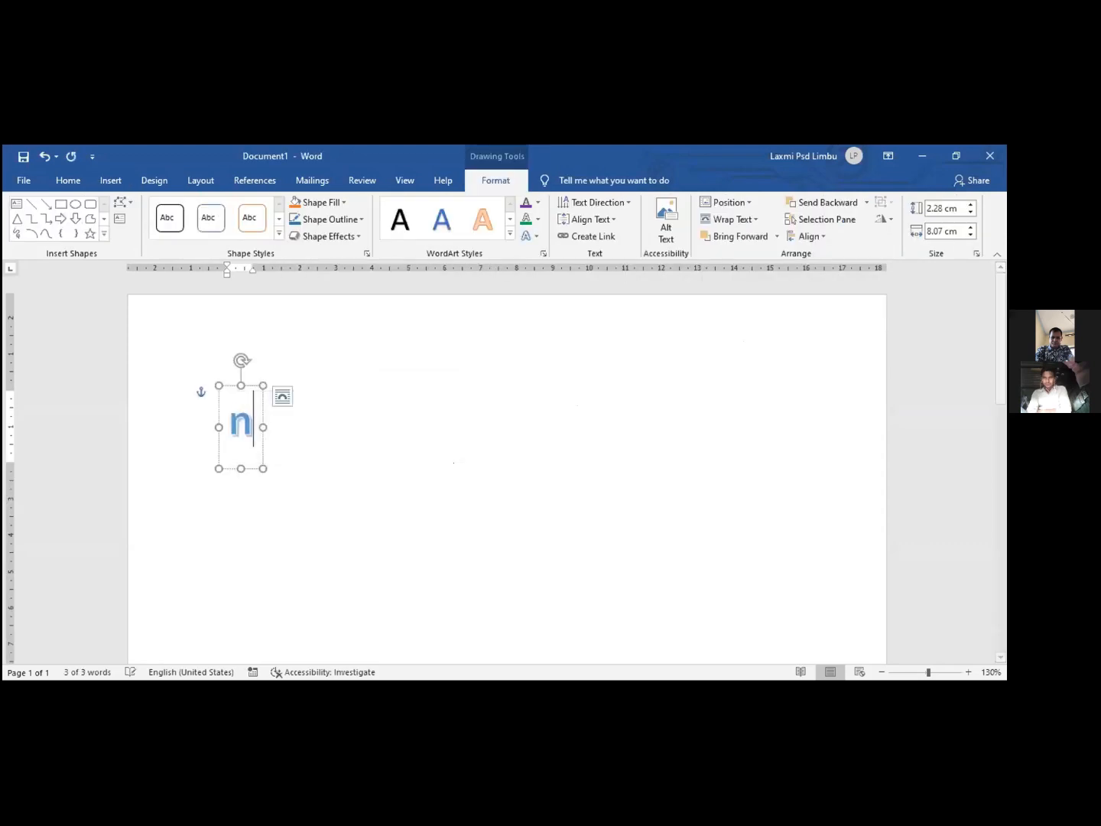
key("BackSpace")
type("NAMS")
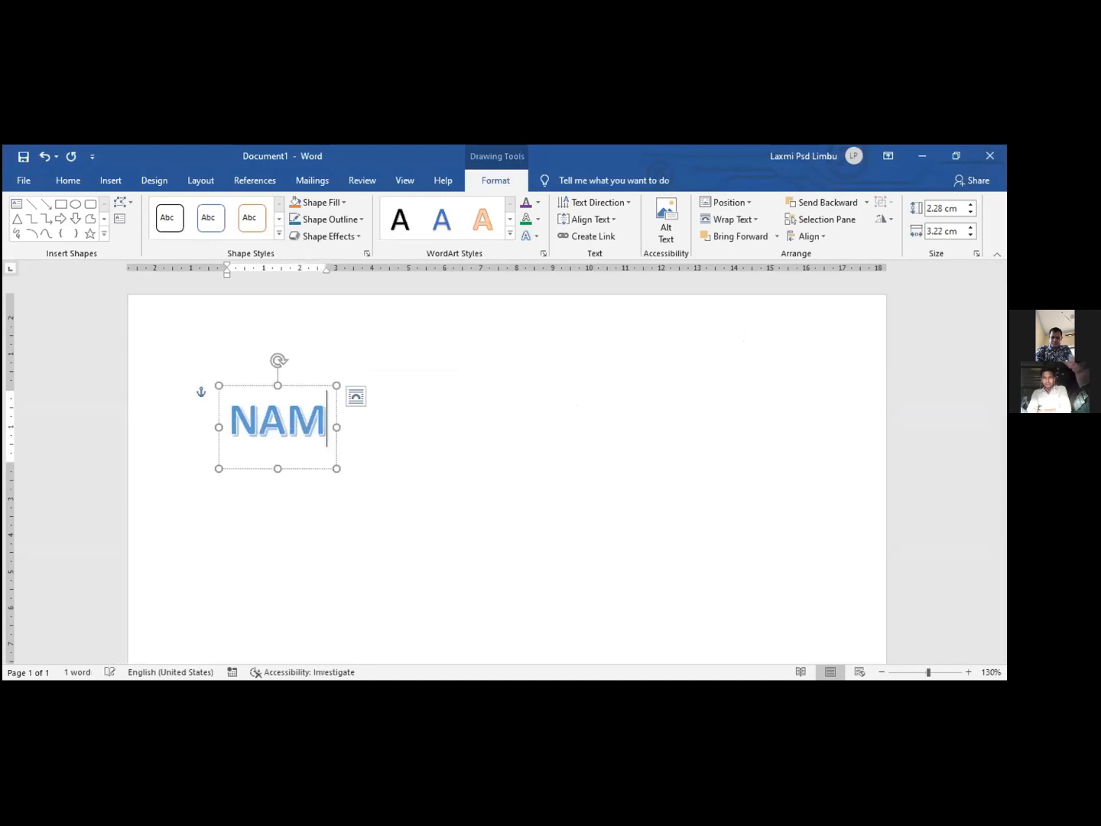
key("BackSpace")
type("AK")
key("BackSpace")
type("SAKR")
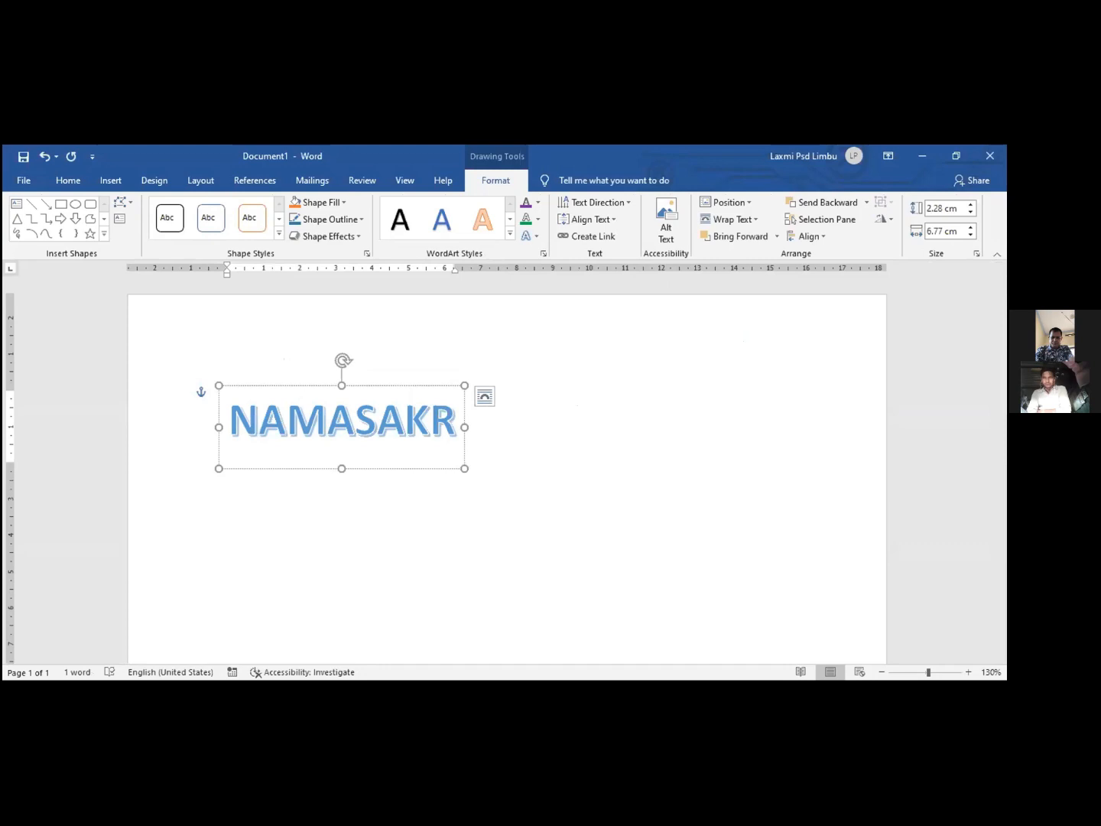
key("BackSpace")
key("BackSpace")
key("BackSpace")
type("KAR")
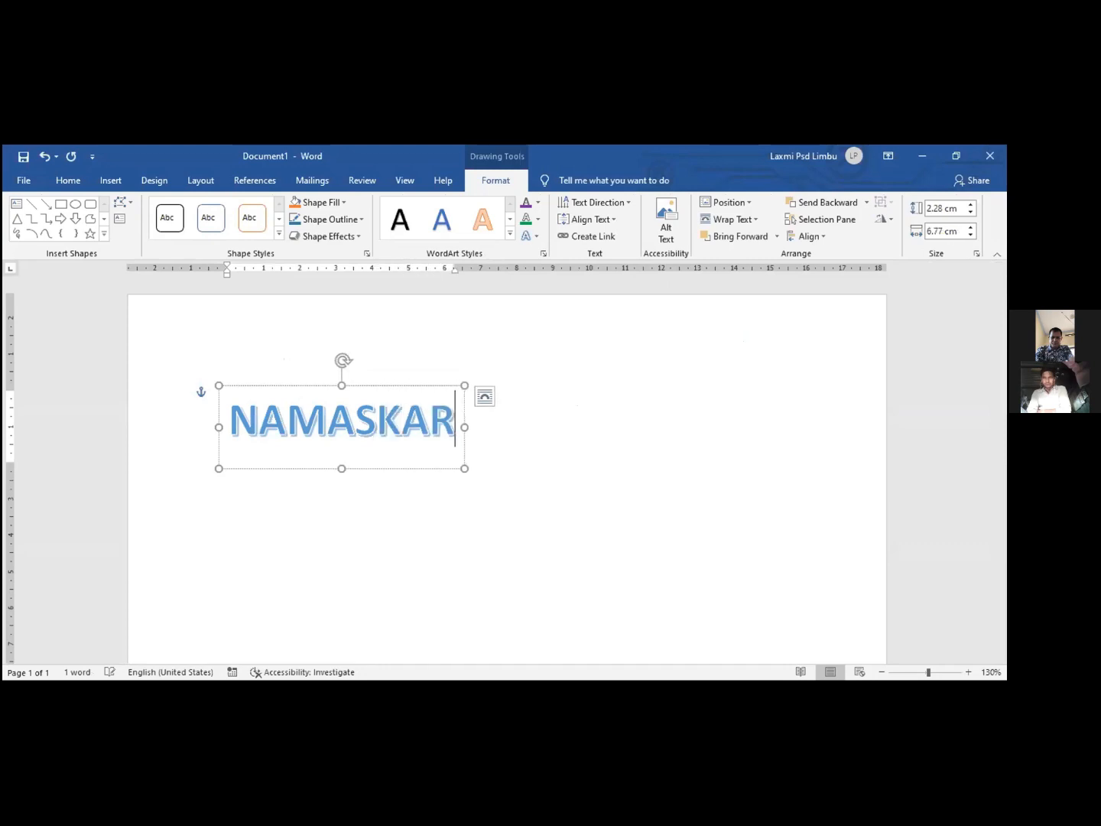
Step: Set the NAMASKAR WordArt's layout option to Behind Text
left_click(485, 395)
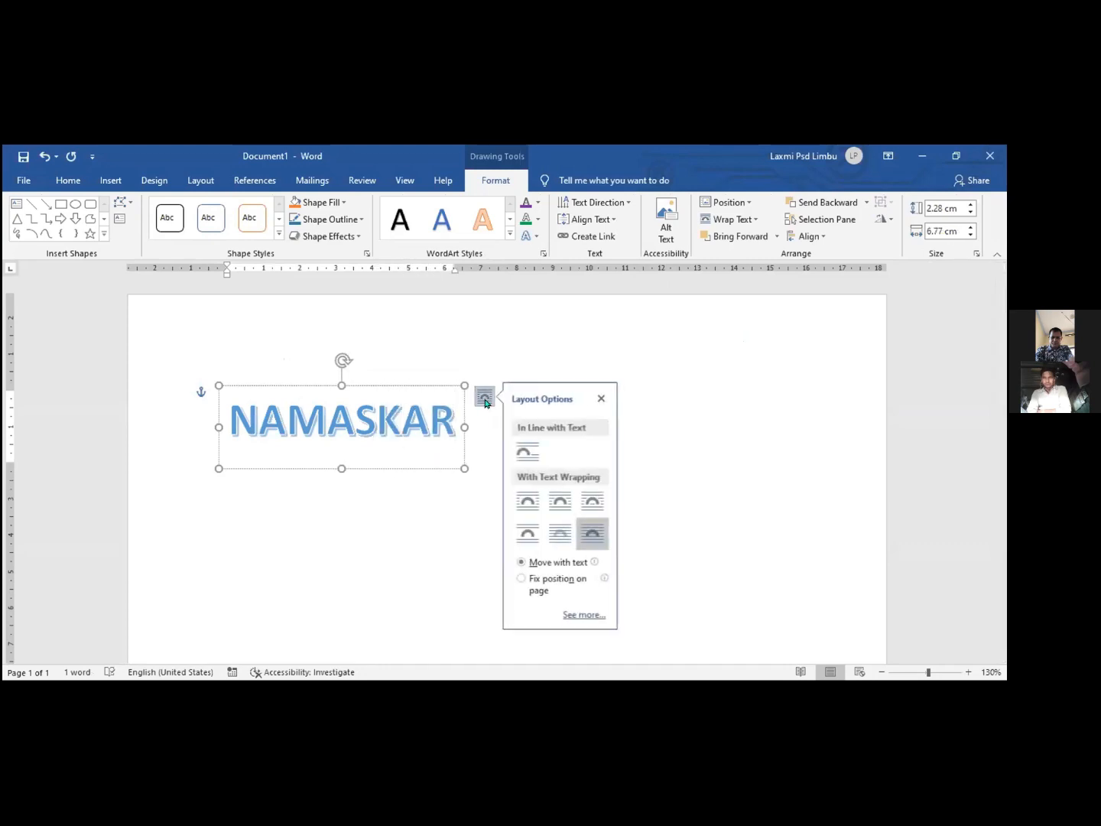
left_click(560, 534)
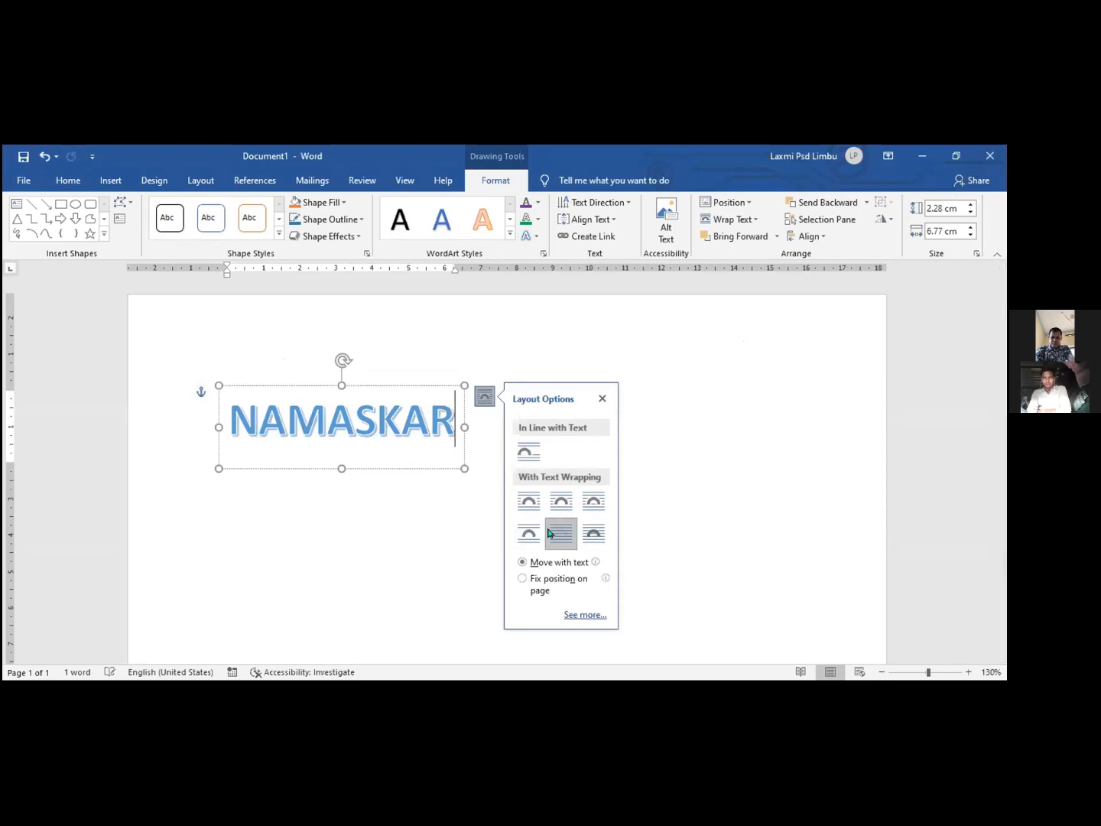
left_click(403, 514)
left_click(354, 419)
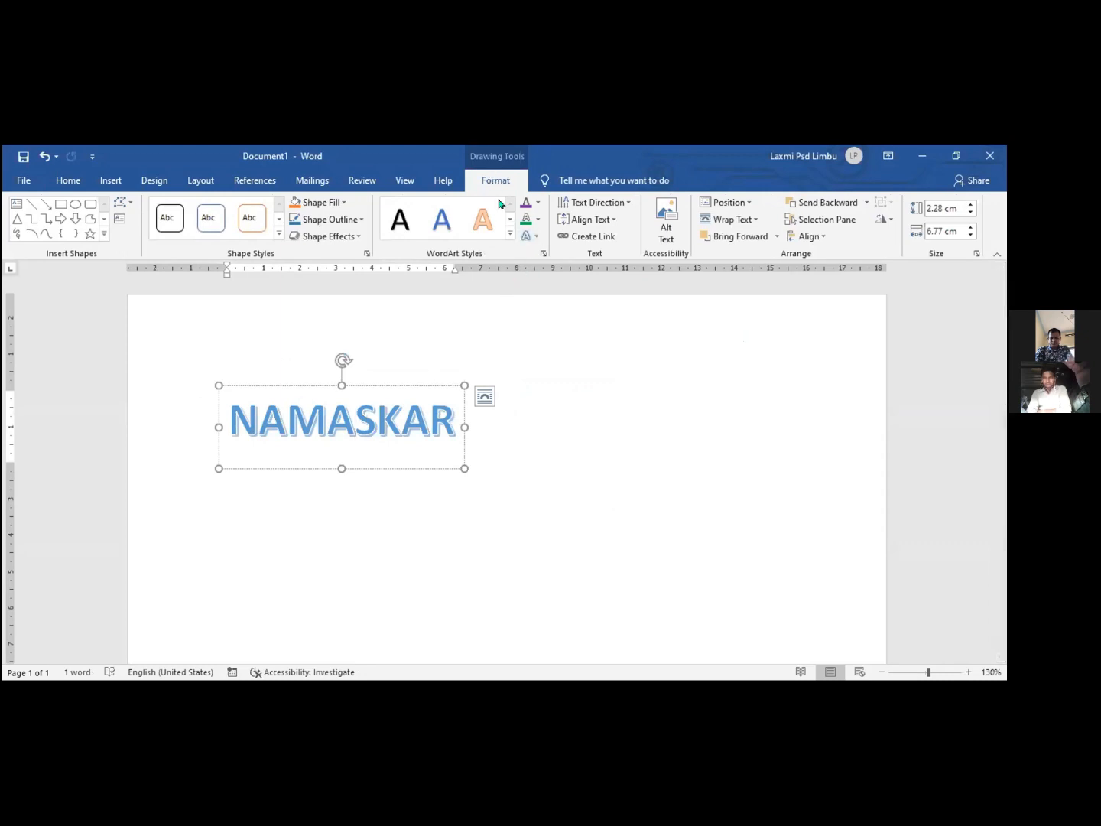
Step: Apply a Warp transform from Text Effects to the NAMASKAR letters
left_click(533, 238)
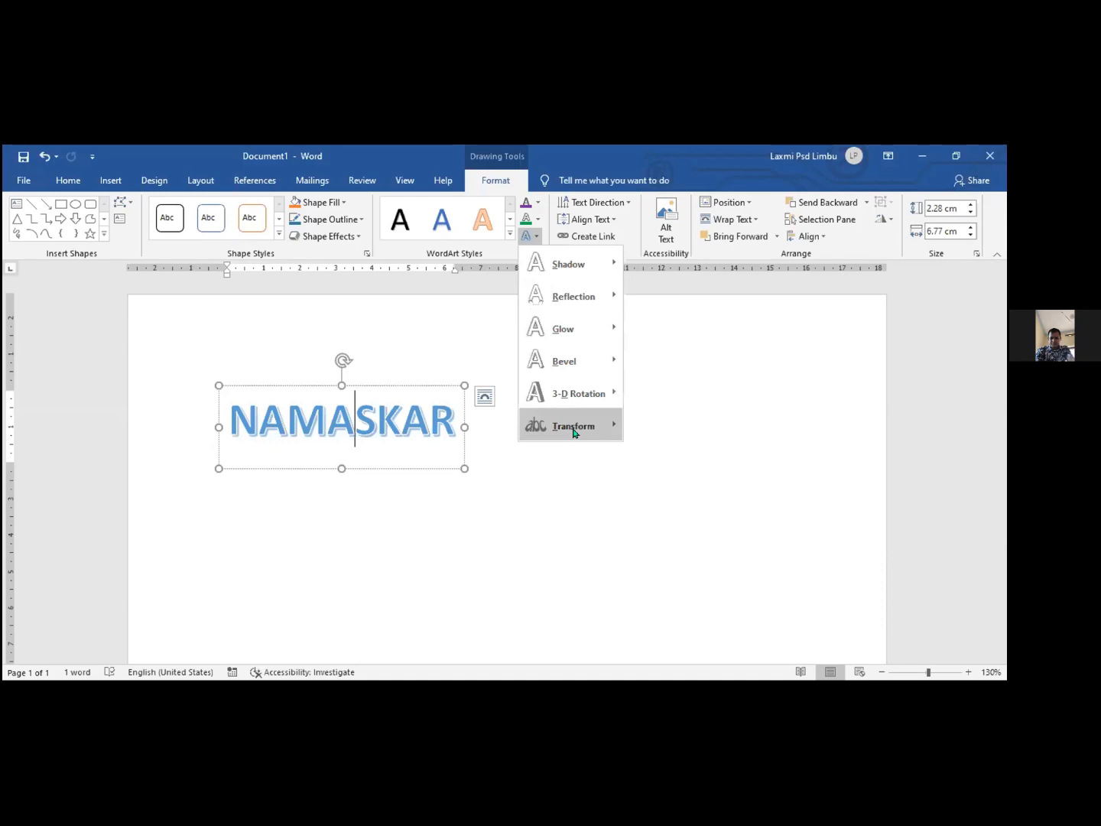
mouse_move(573, 433)
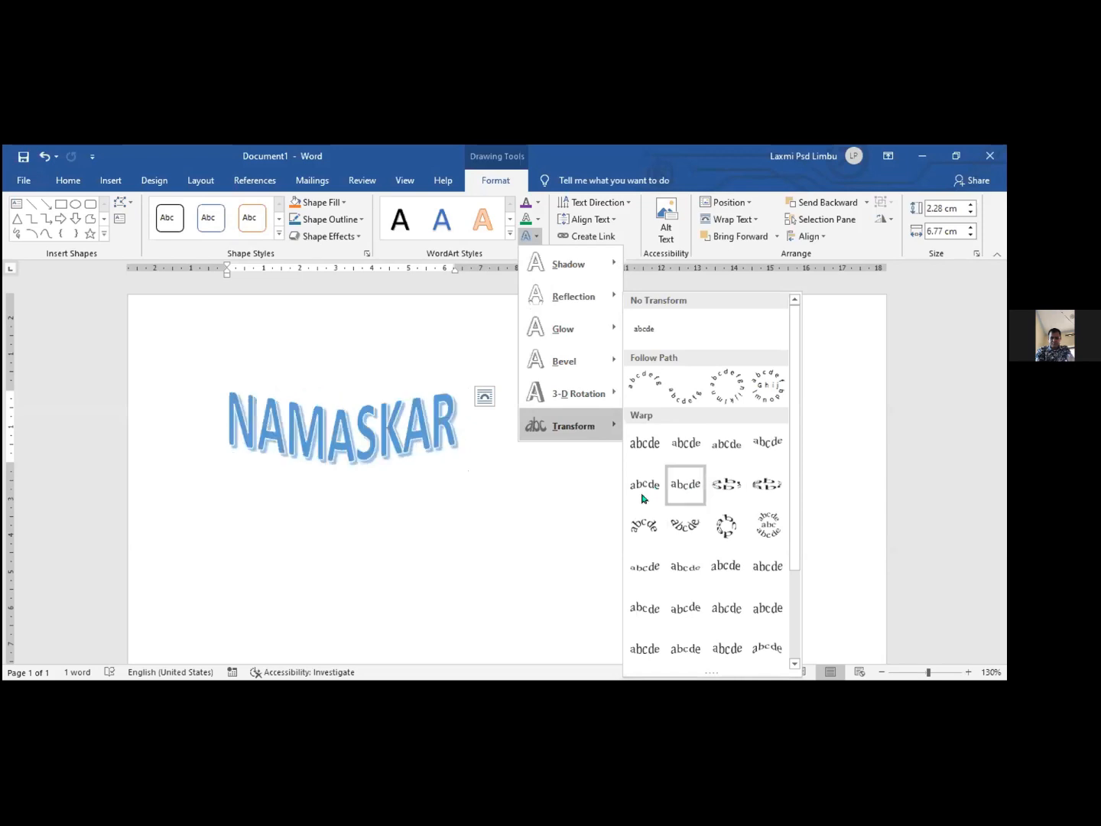
left_click(733, 614)
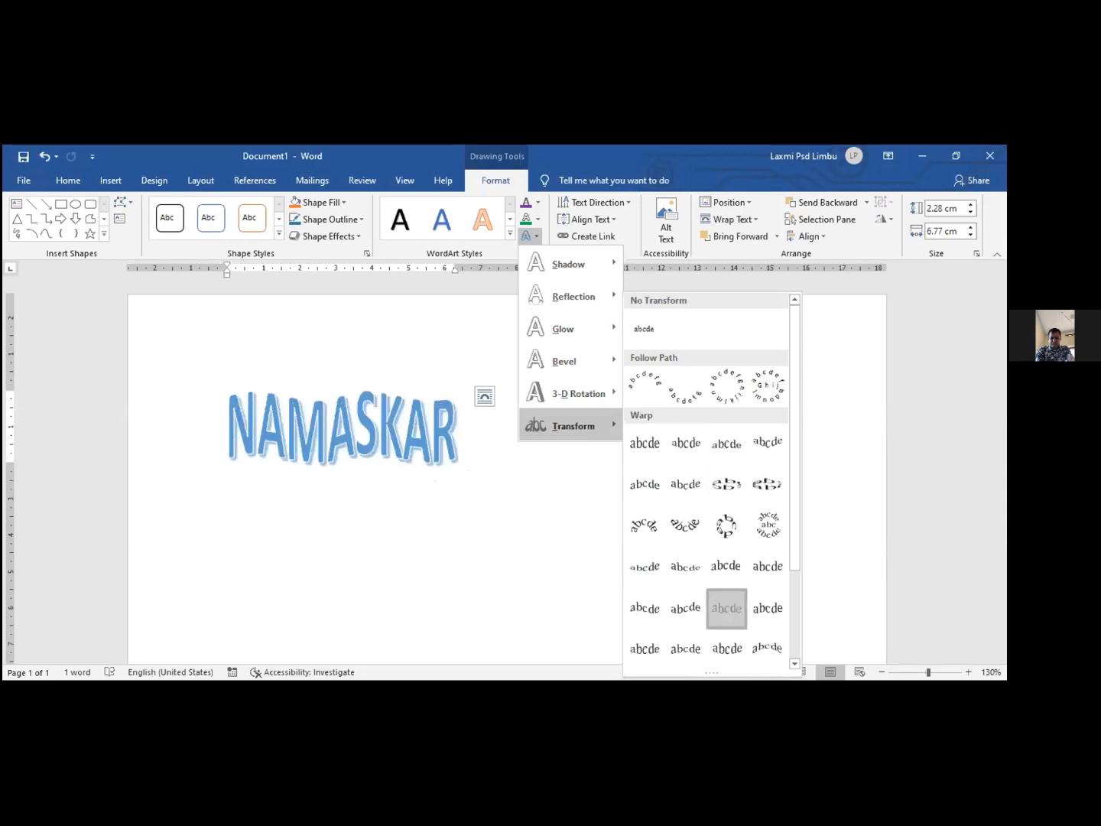
left_click(456, 258)
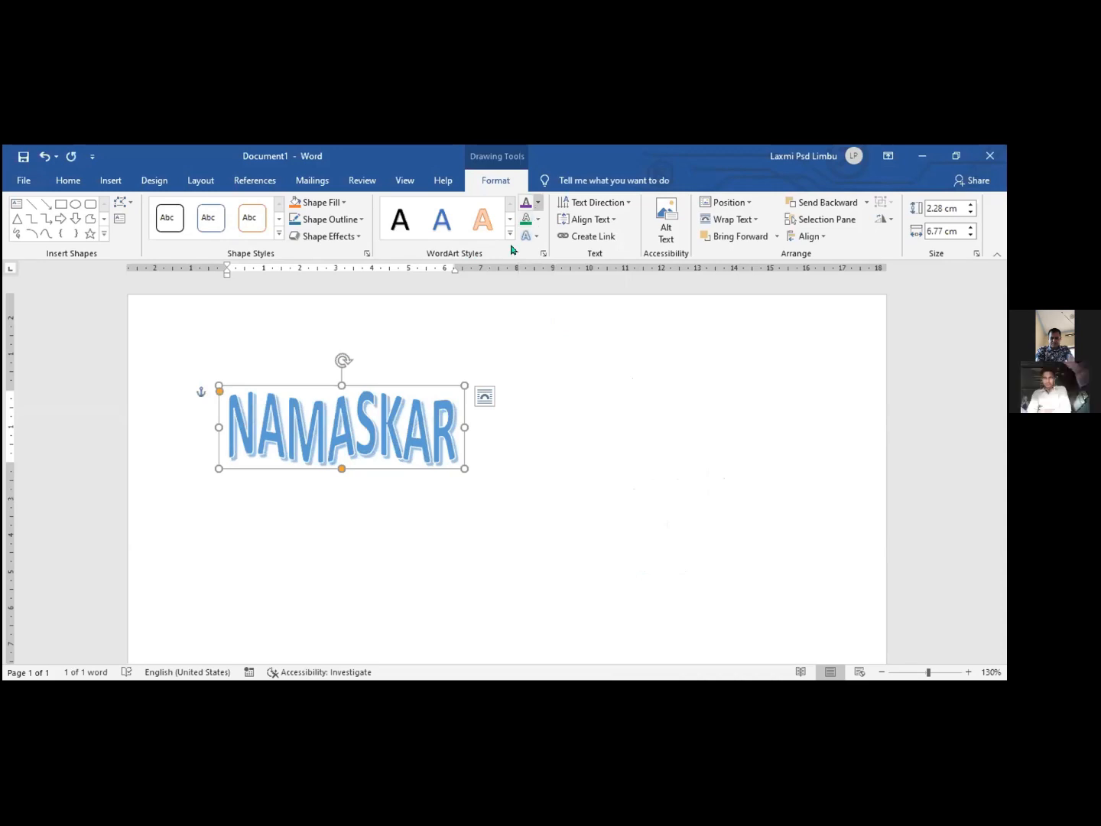
left_click(341, 202)
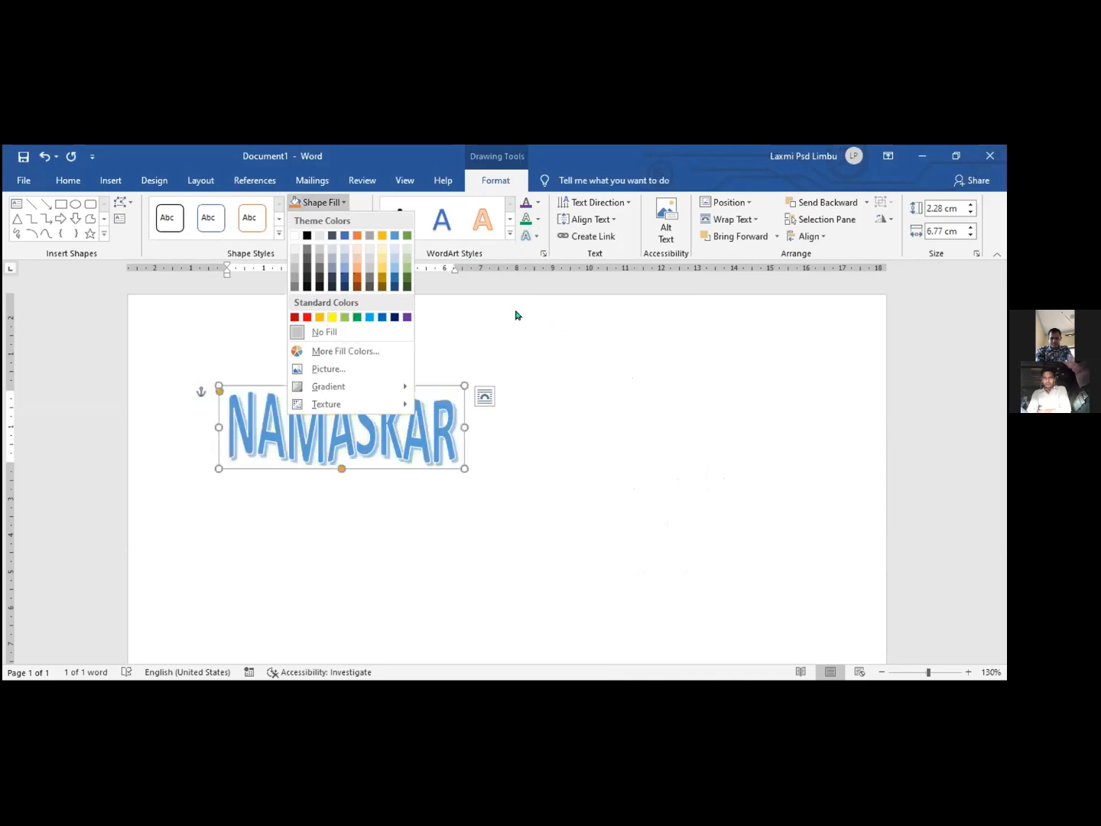
left_click(435, 359)
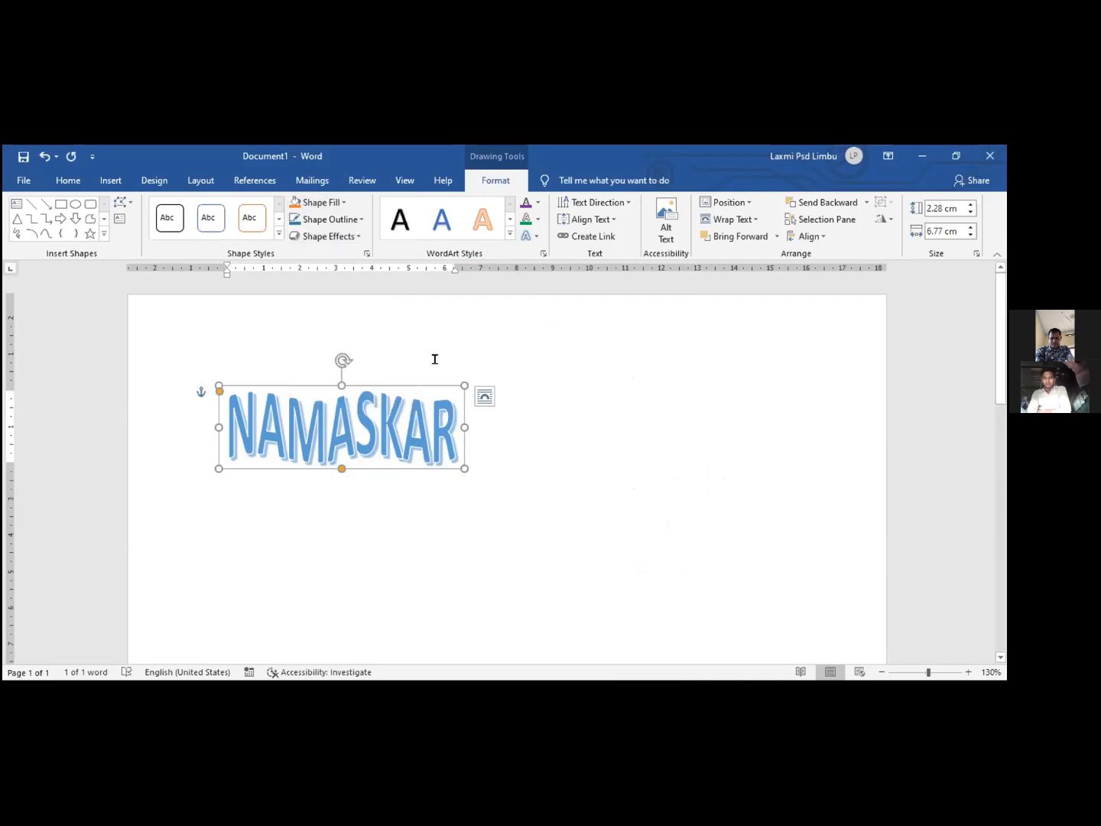
left_click(511, 234)
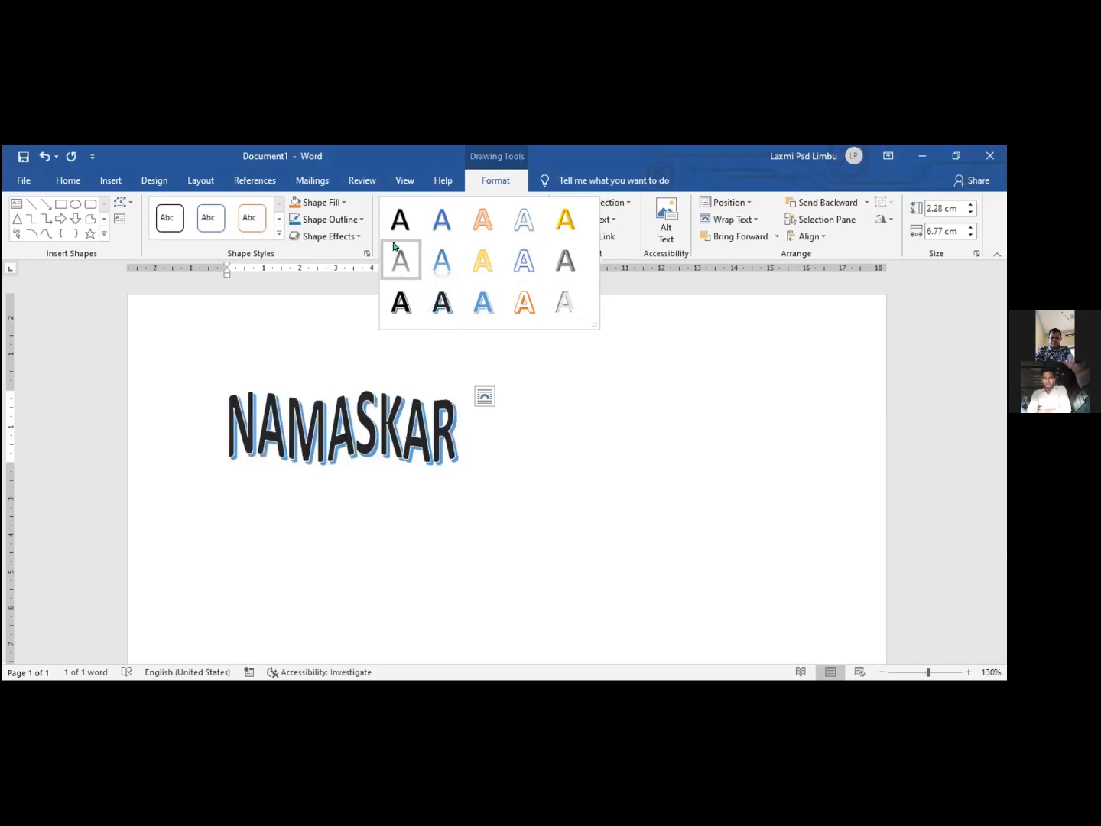
left_click(580, 396)
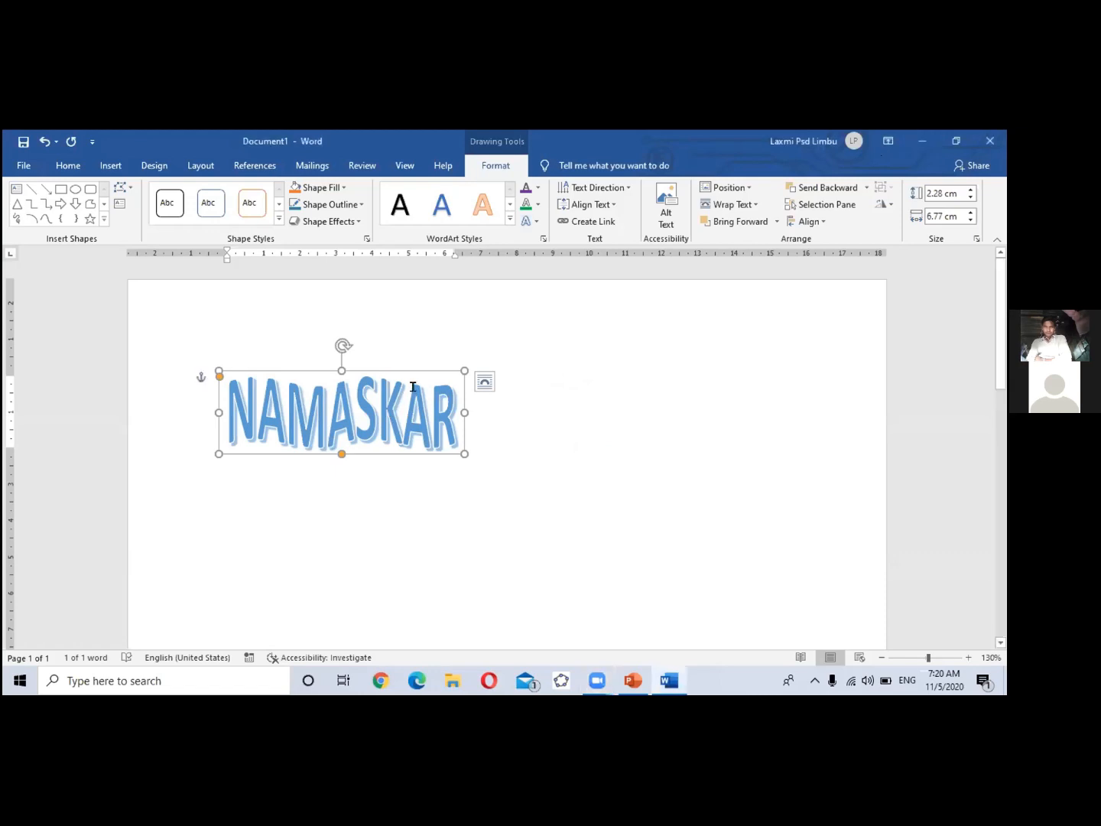
Step: Drag the NAMASKAR WordArt box by its border a little right and upward
left_click_drag(404, 370, 431, 359)
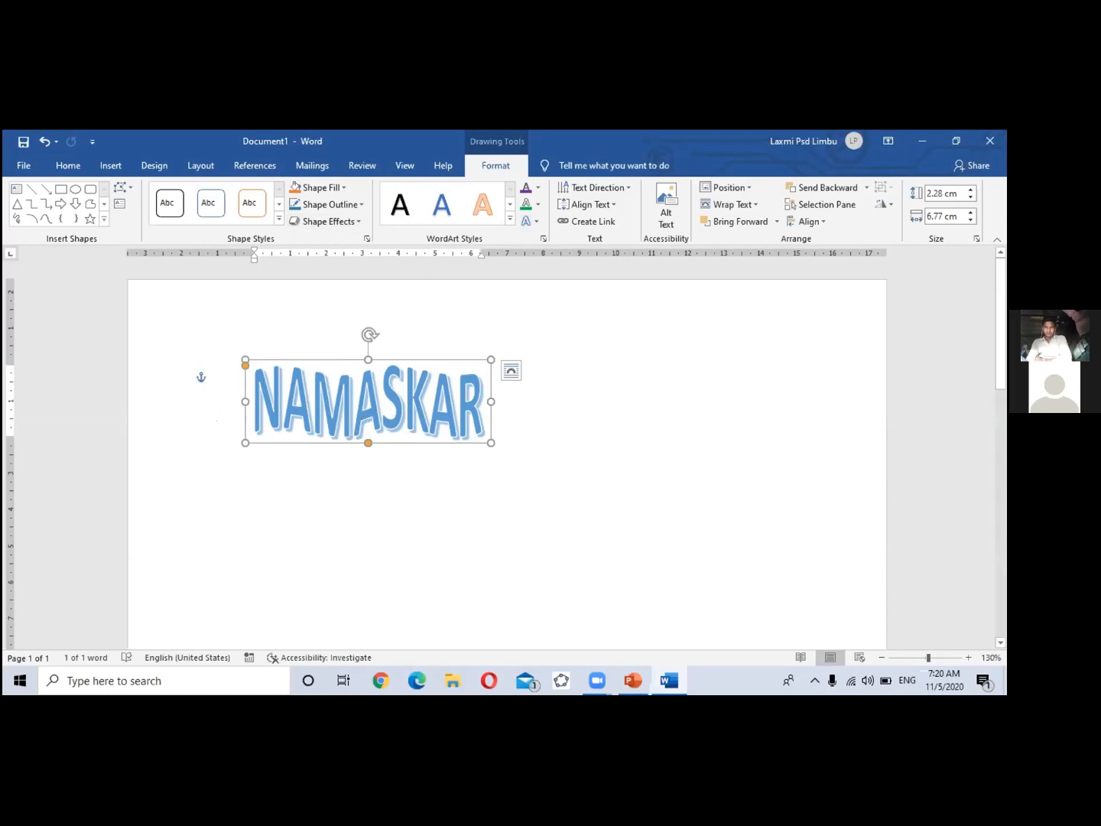
Step: In Save As, choose the Desktop, name the file ABC, and pick Word 97-2003 Document format
left_click(24, 172)
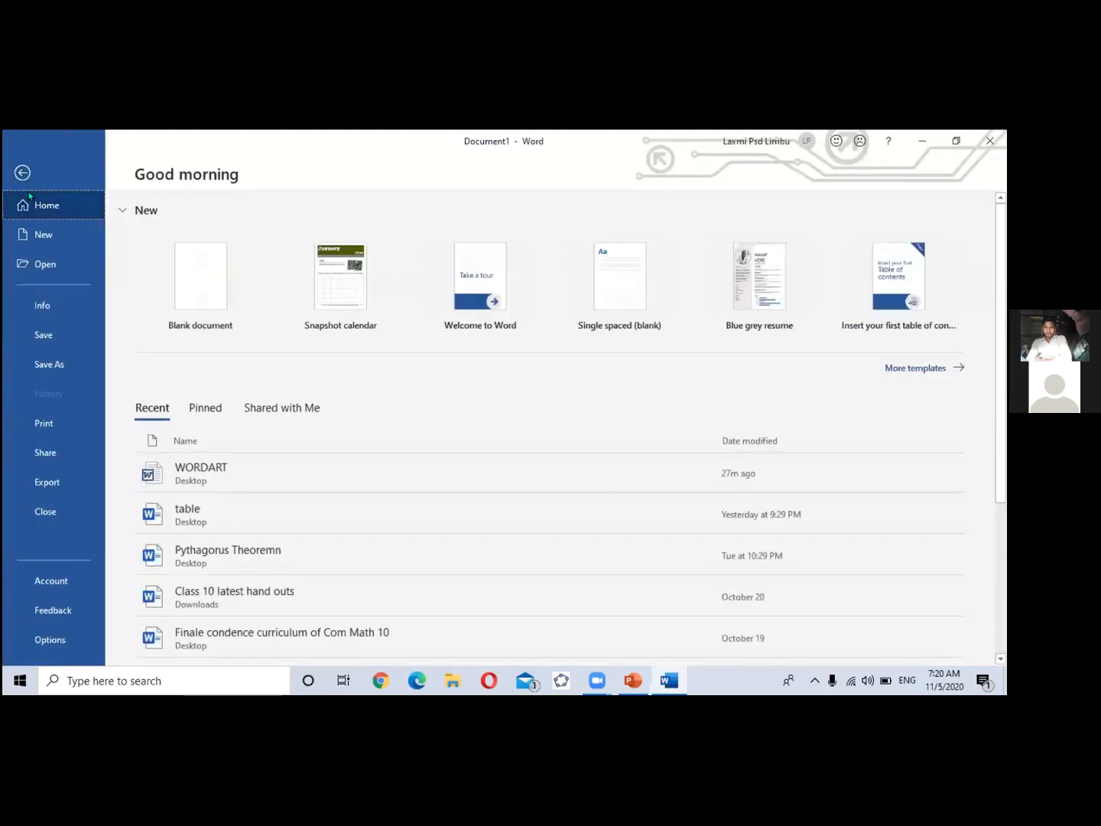
left_click(57, 330)
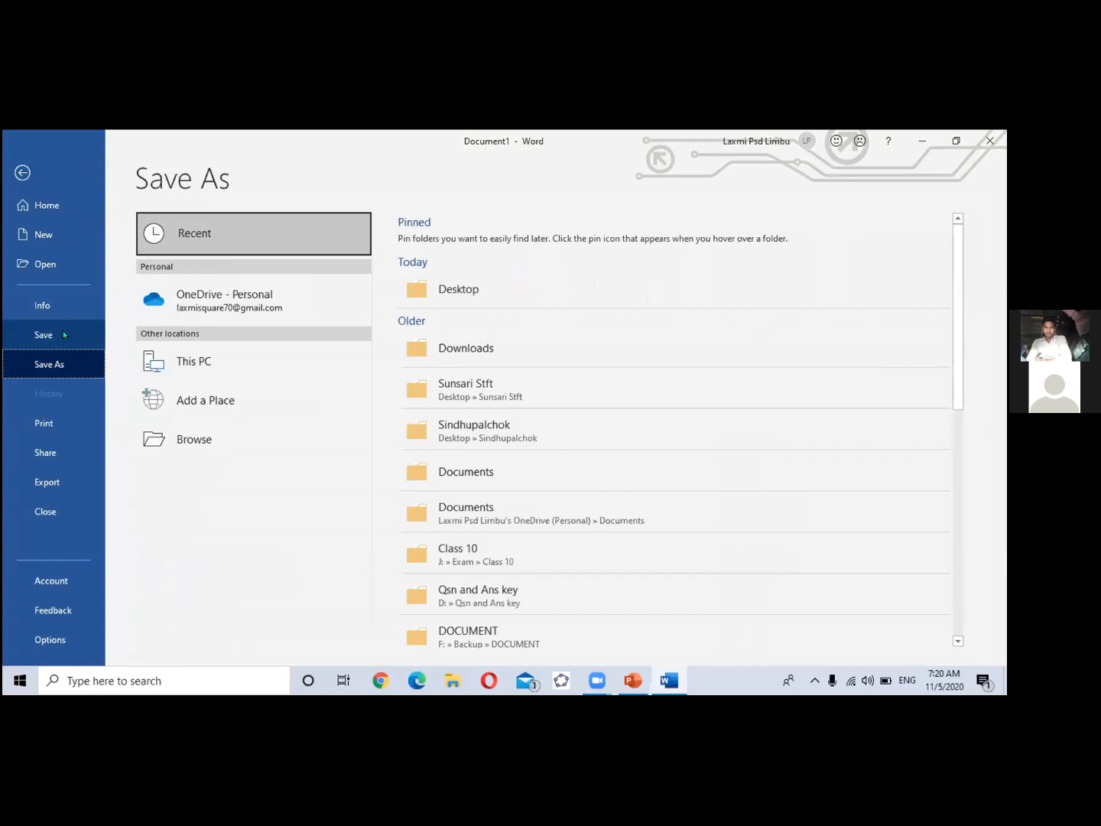
left_click(452, 283)
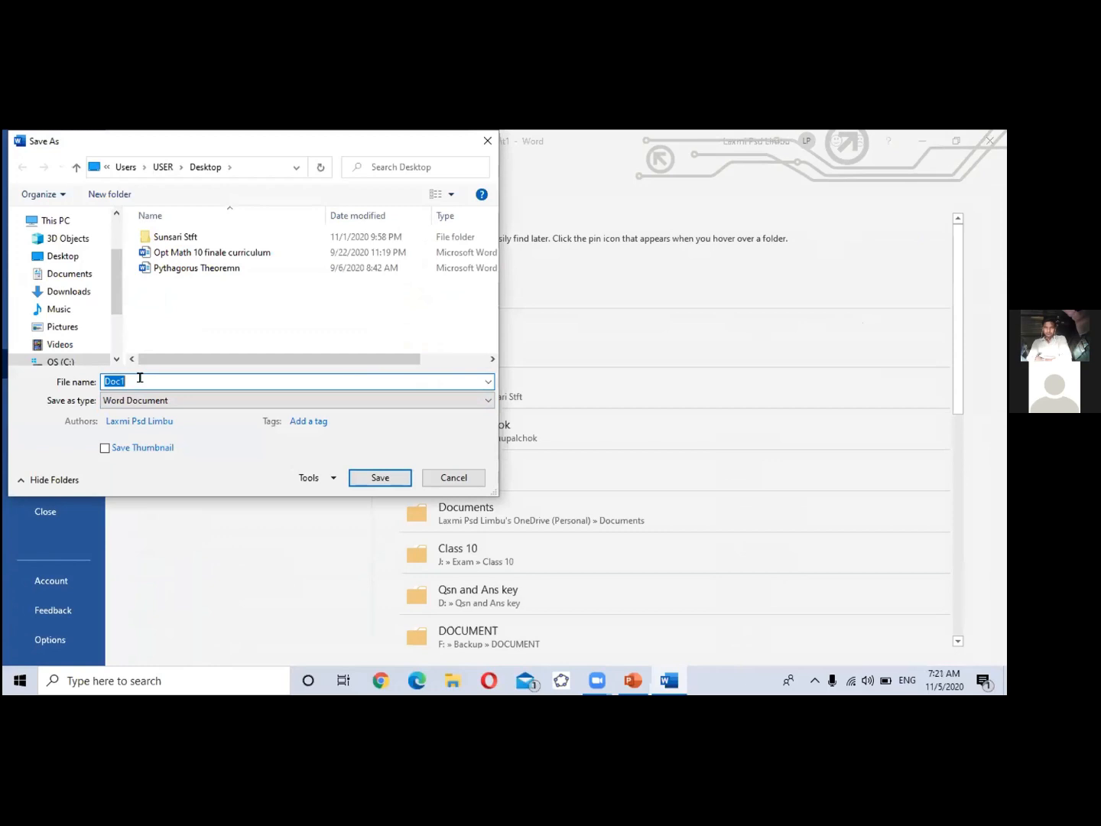
key("BackSpace")
type("ABC")
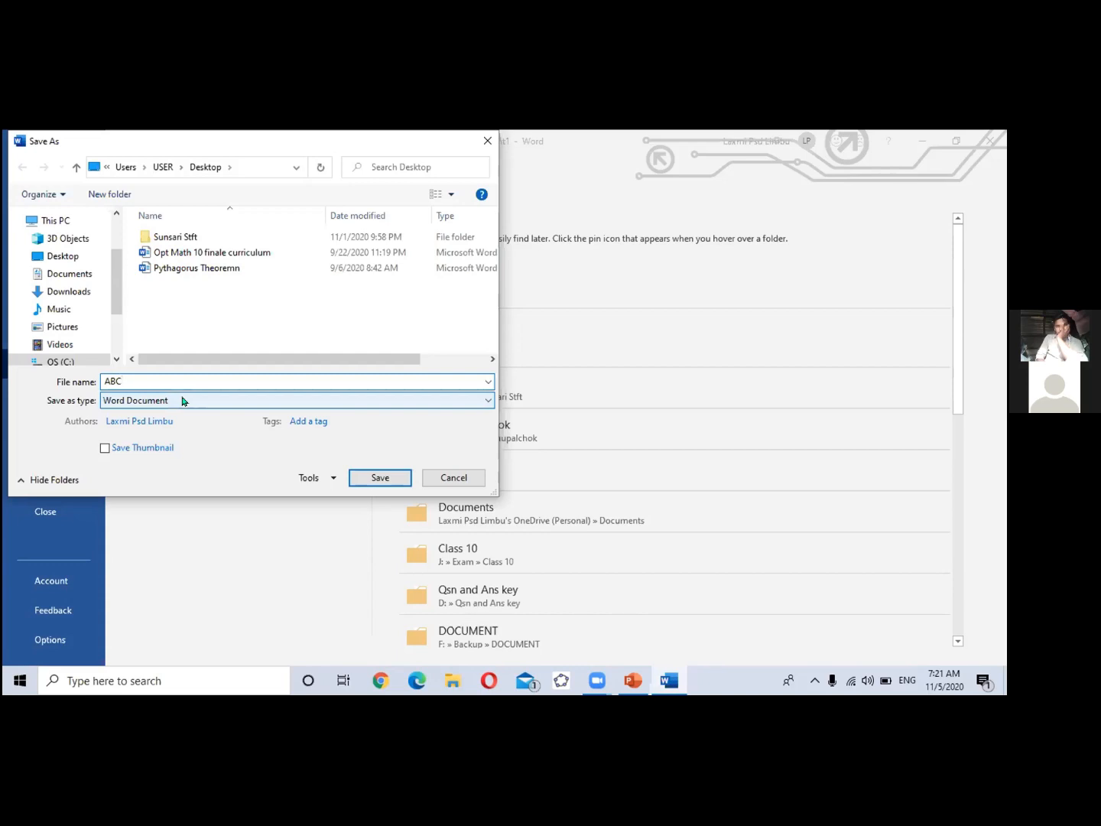
left_click(485, 400)
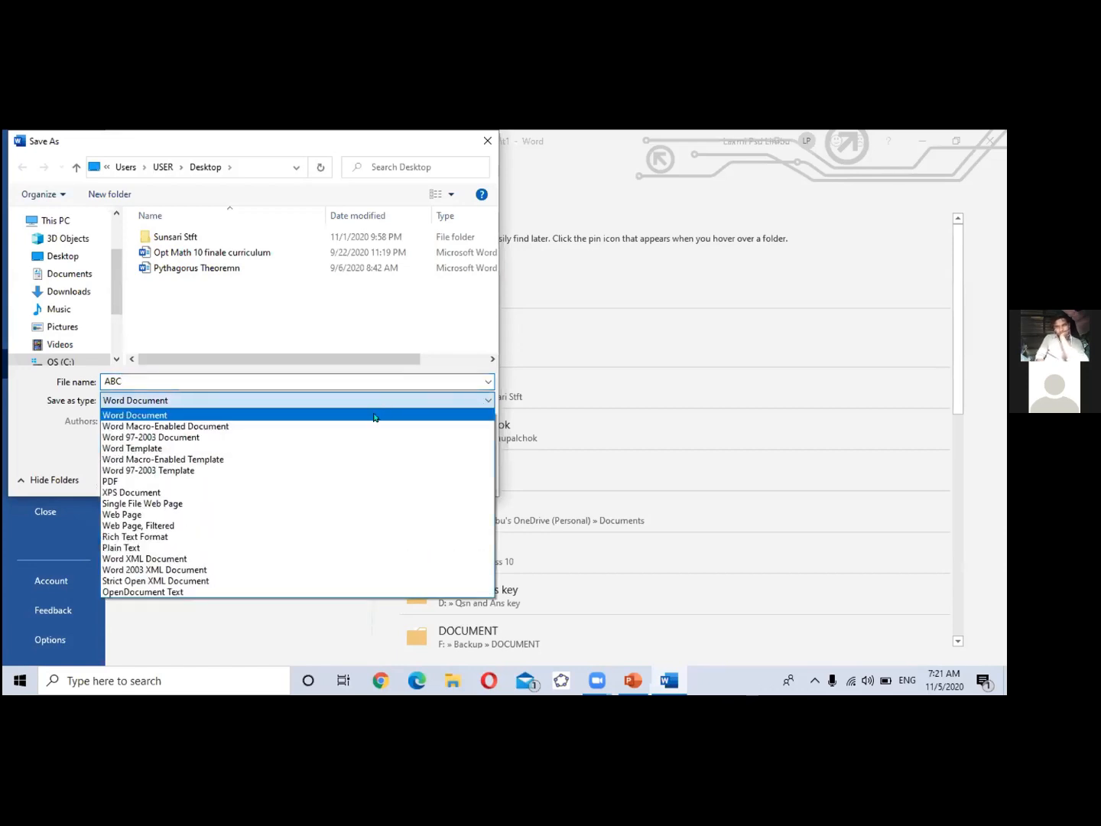
left_click(204, 437)
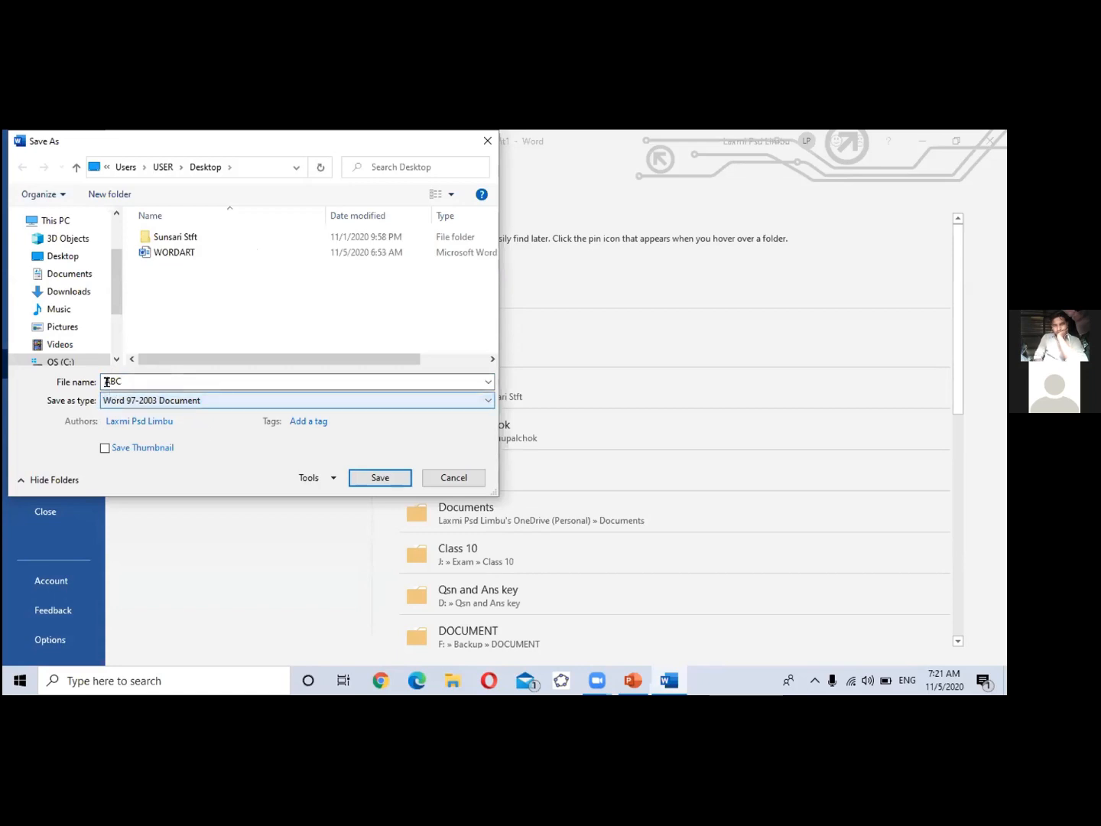
Step: Save ABC in Word 97-2003 format past the compatibility warning, then close Word
left_click(368, 478)
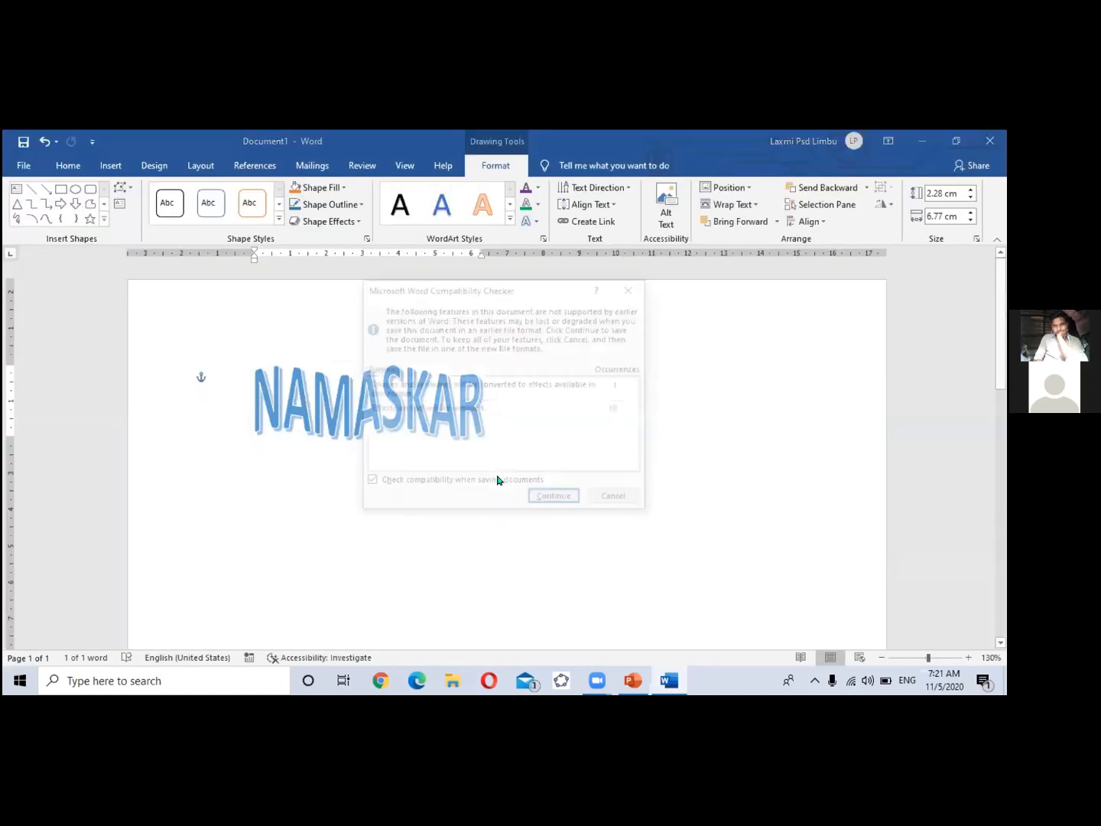
left_click(559, 499)
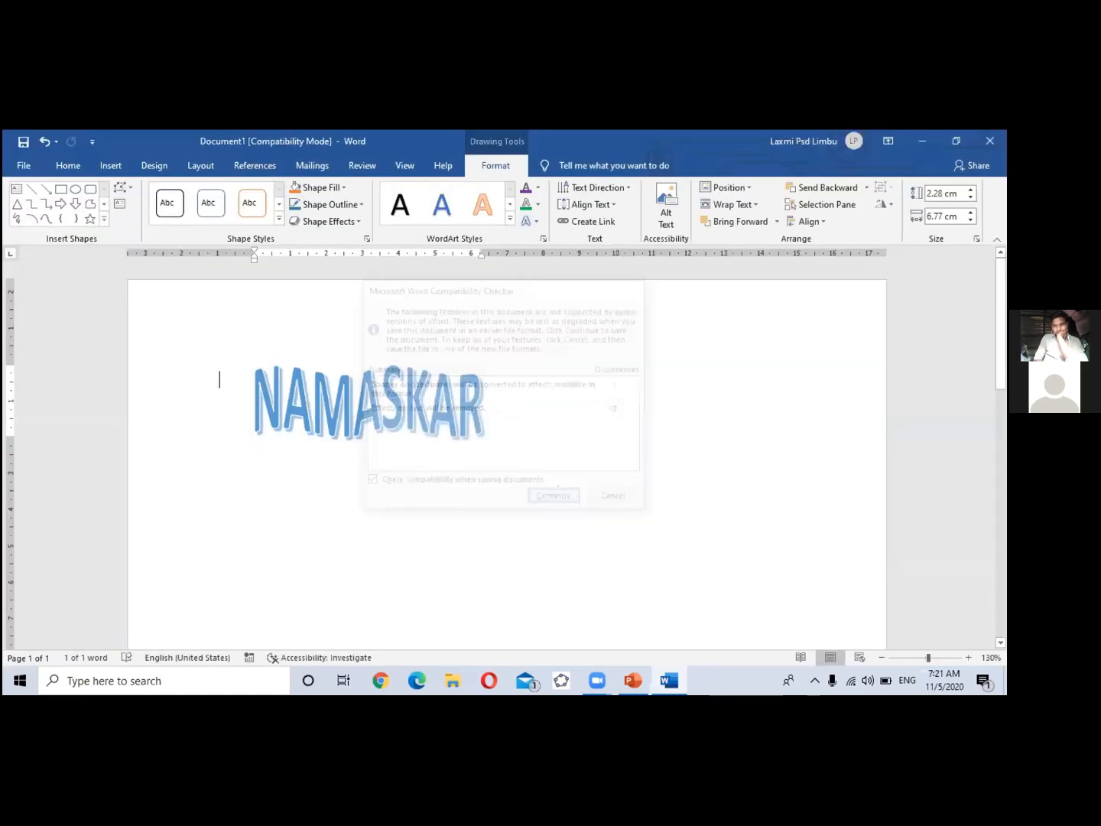
left_click(992, 143)
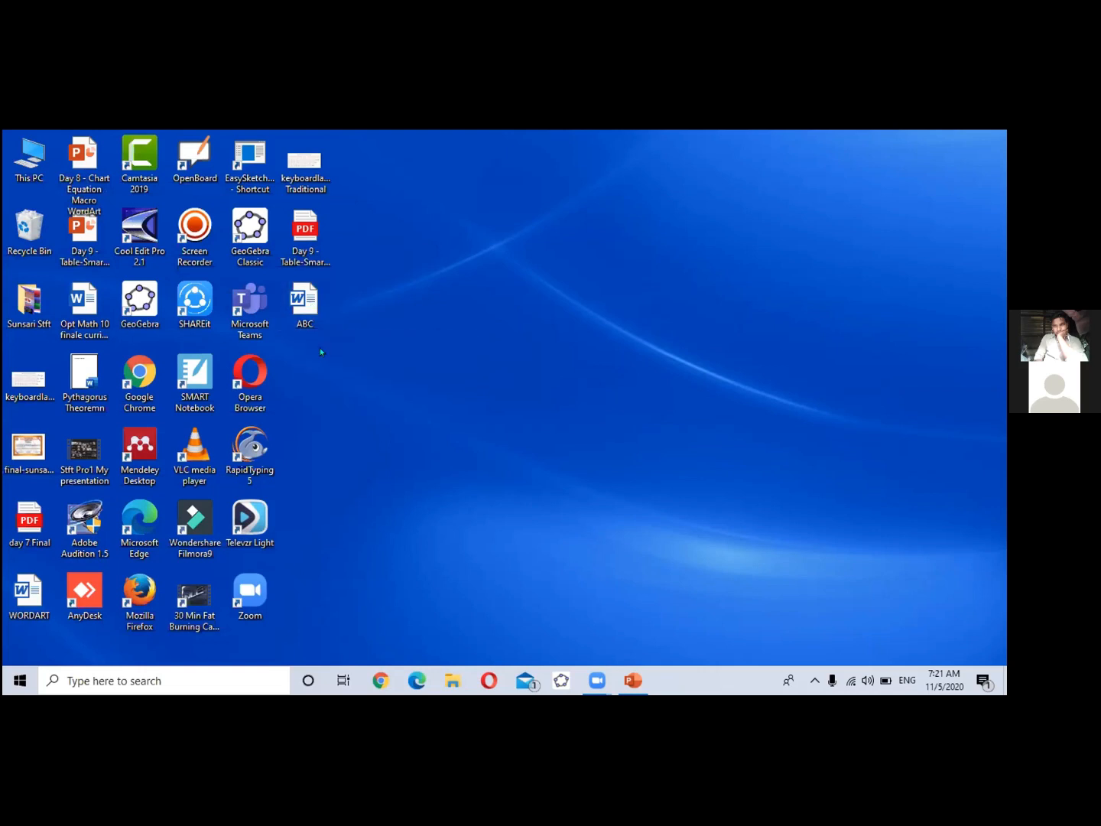
Step: Reopen ABC from the Desktop, leave the NAMASKAR text box, and bring up the Insert commands
double_click(310, 303)
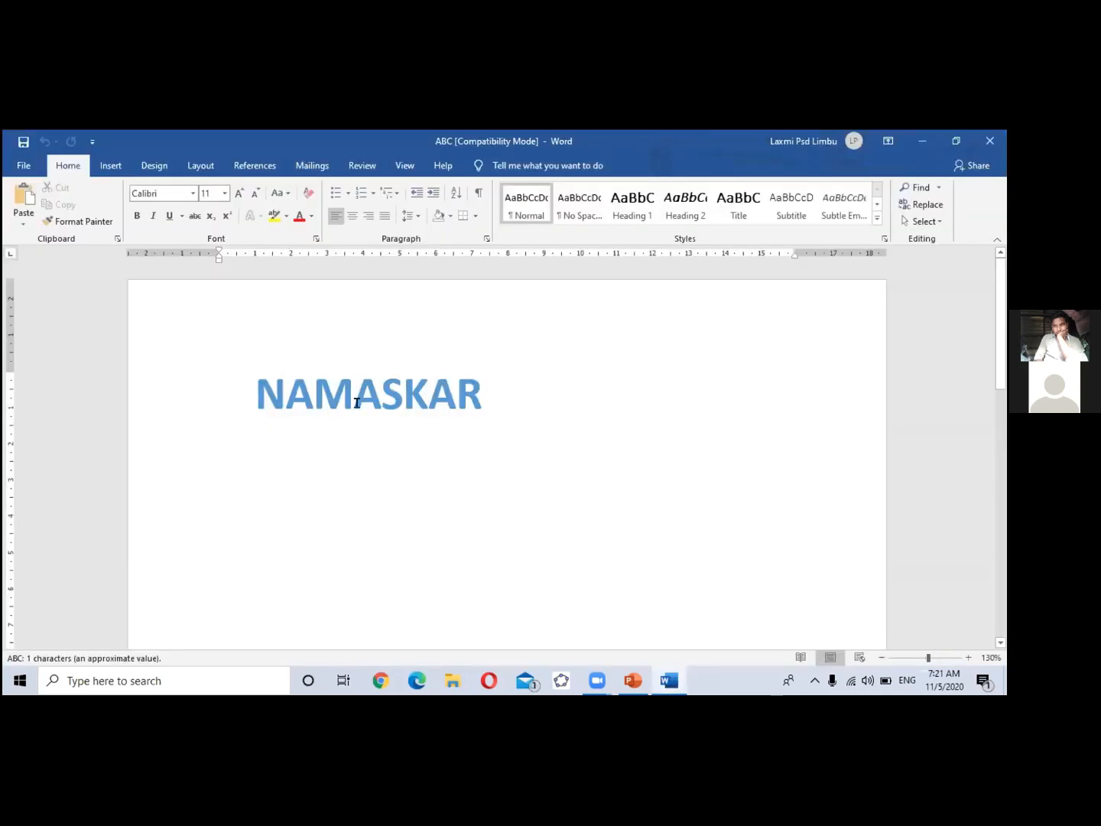
left_click(378, 390)
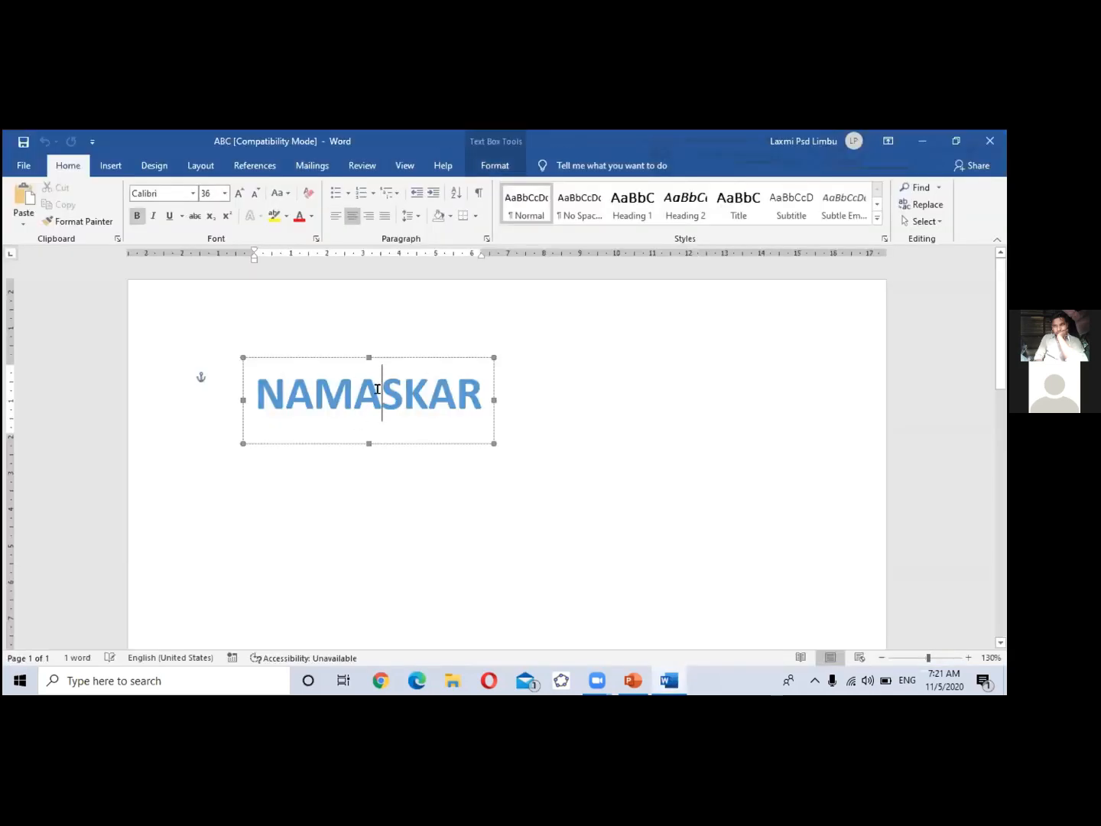
left_click(527, 390)
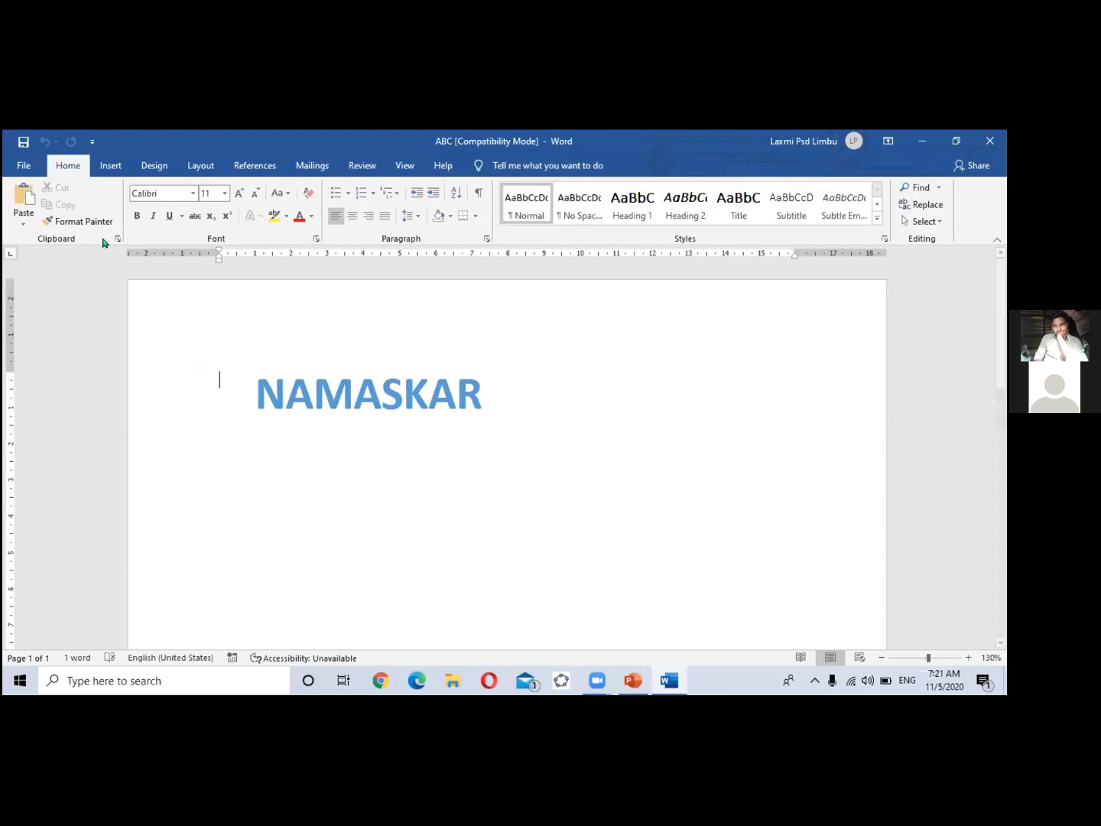
left_click(111, 168)
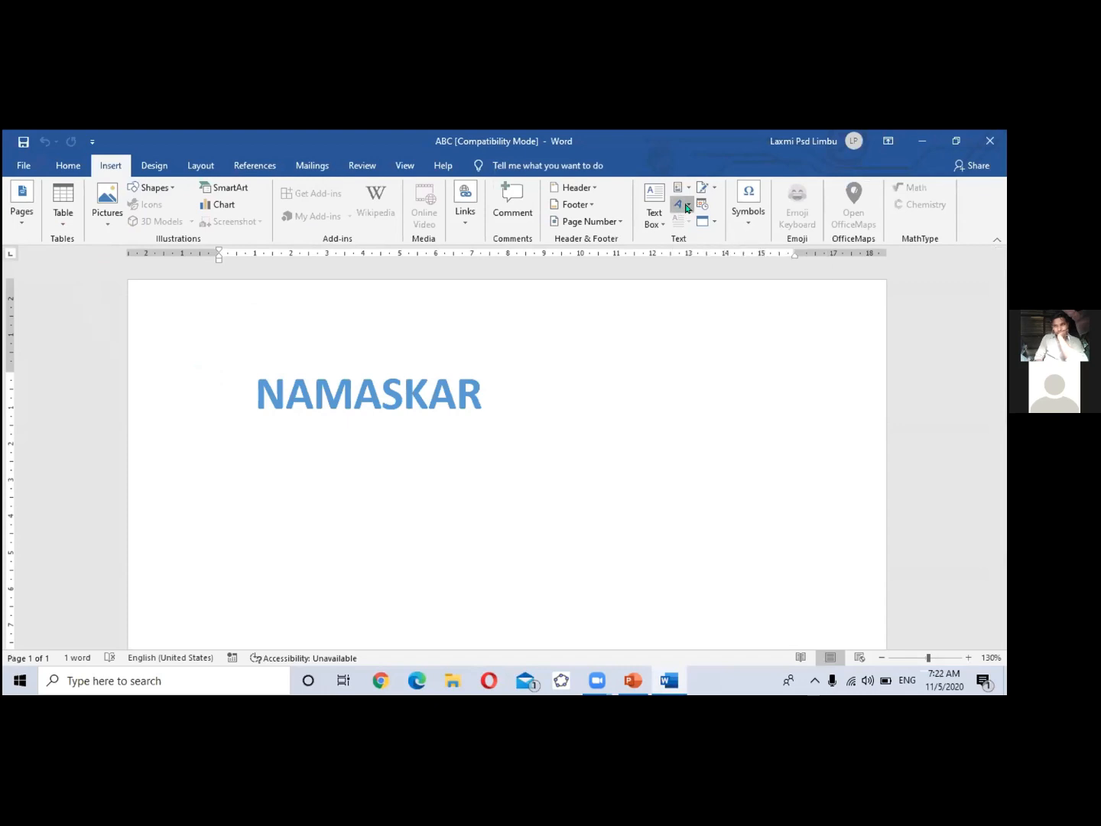
Step: Insert a blue wavy-style WordArt reading WELCOME onto the ABC page
left_click(686, 207)
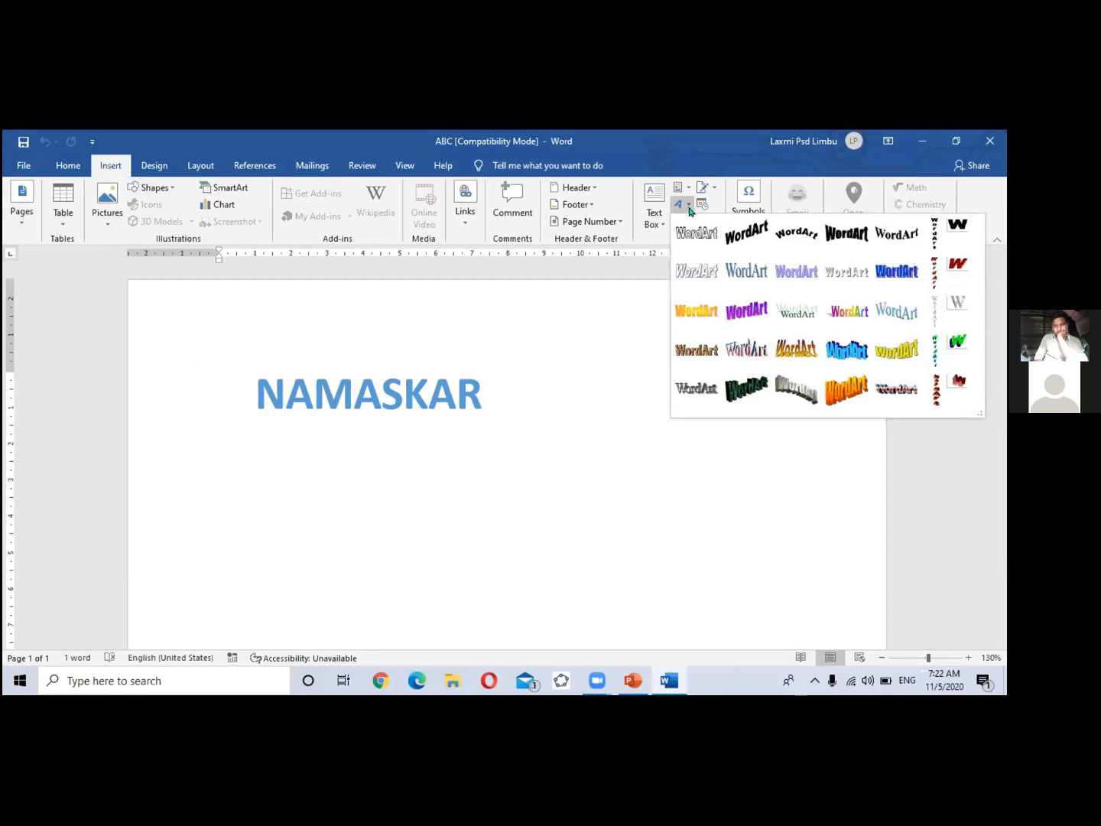
left_click(836, 352)
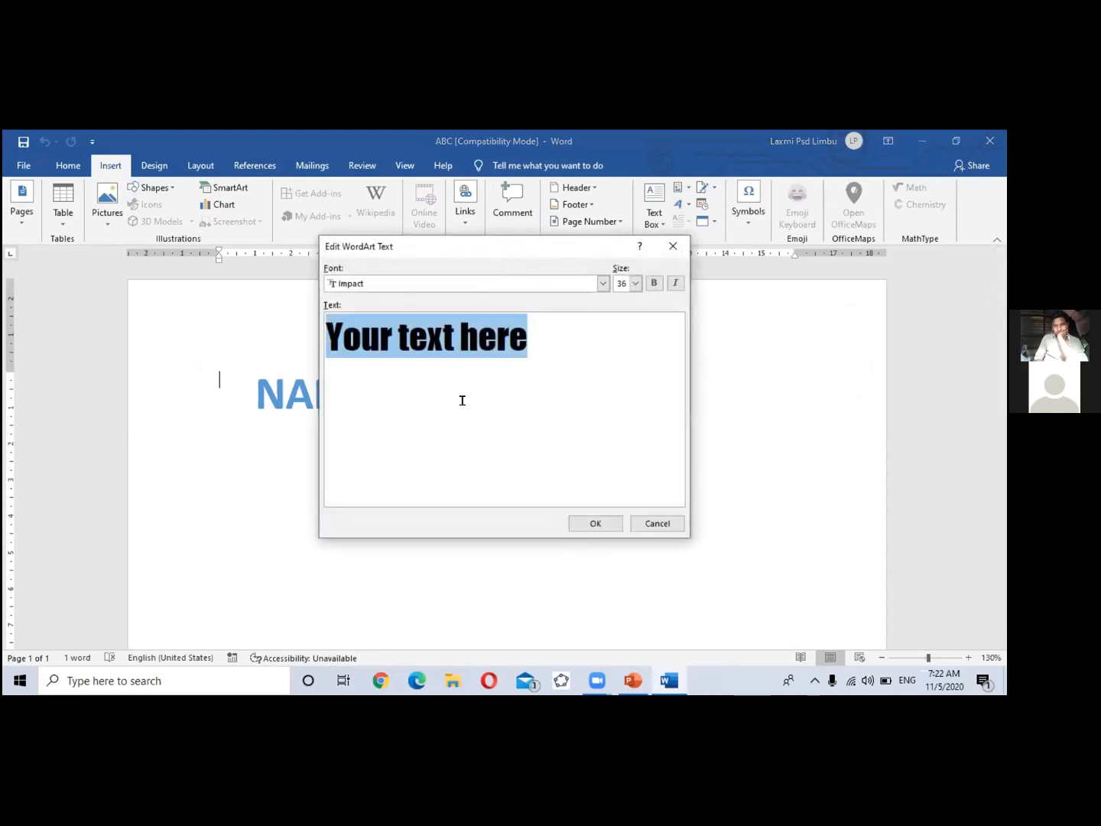
type("WE")
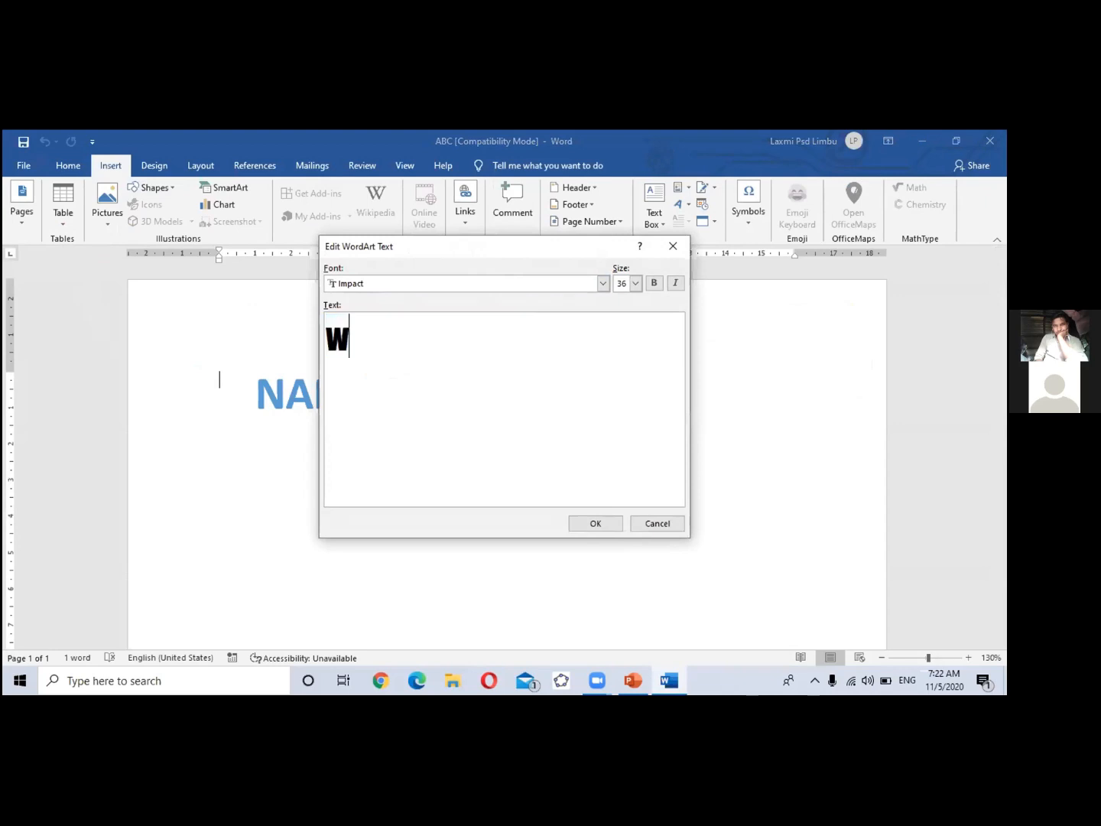
key("BackSpace")
key("BackSpace")
type("WELCOME")
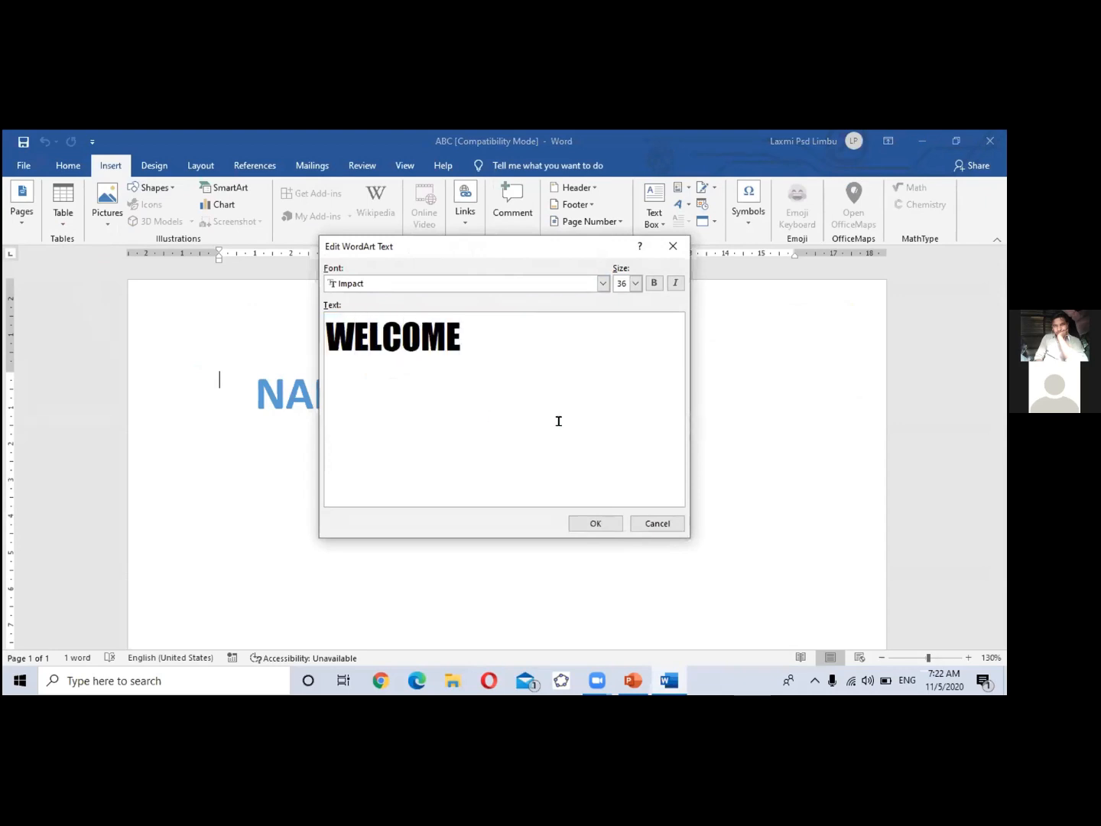
left_click(587, 521)
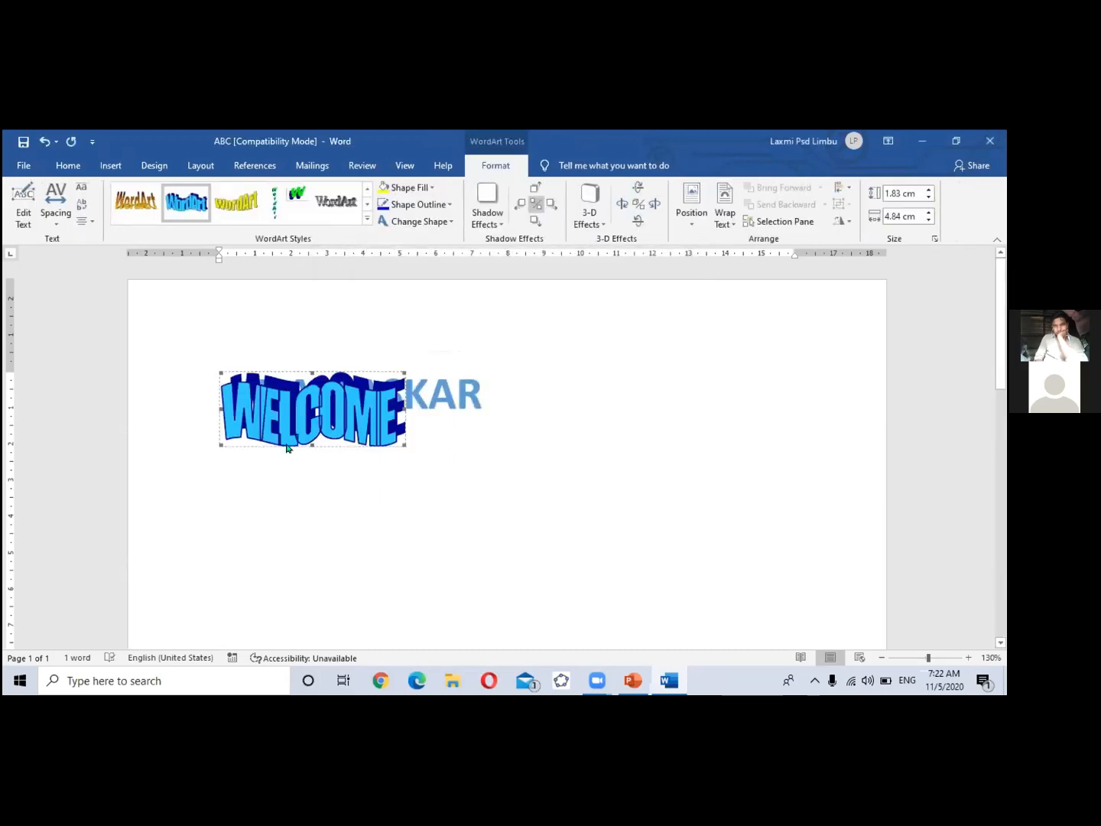
Step: Select the whole NAMASKAR text box and delete it from the page
left_click(352, 448)
left_click(456, 394)
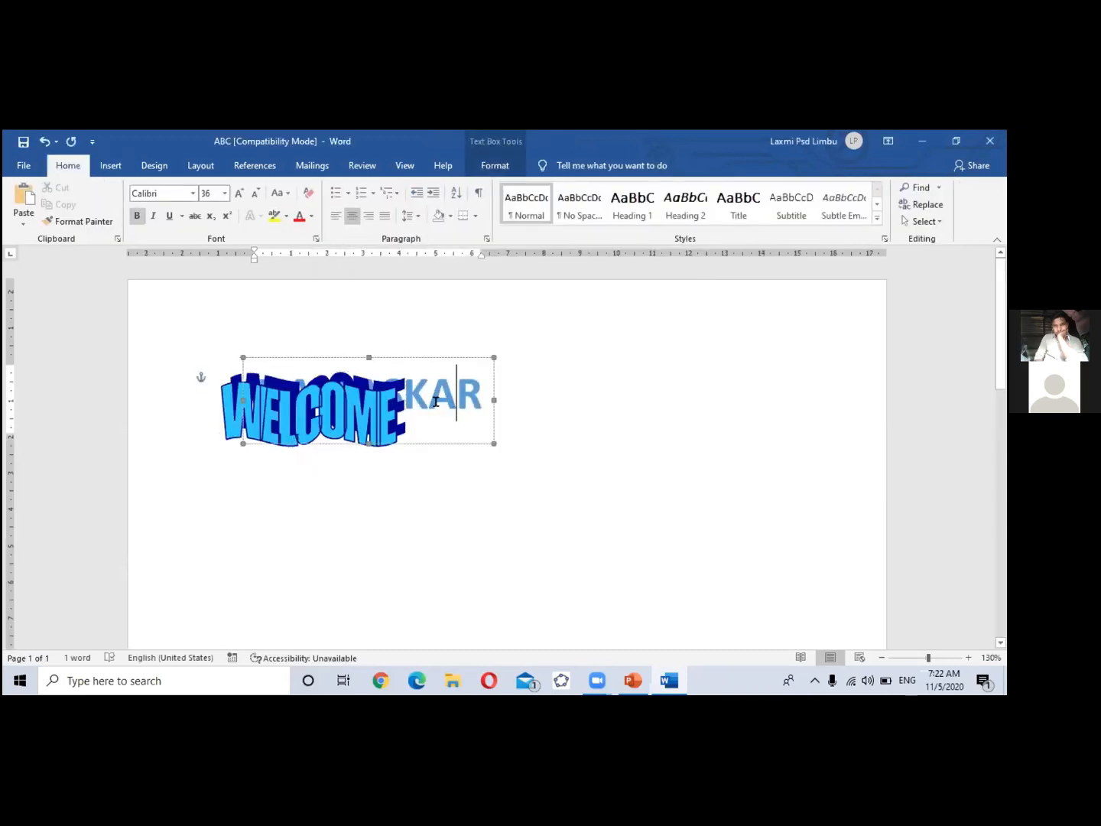
left_click(474, 360)
key("Delete")
Step: Select the WELCOME WordArt and browse the Insert and Design commands
left_click(365, 416)
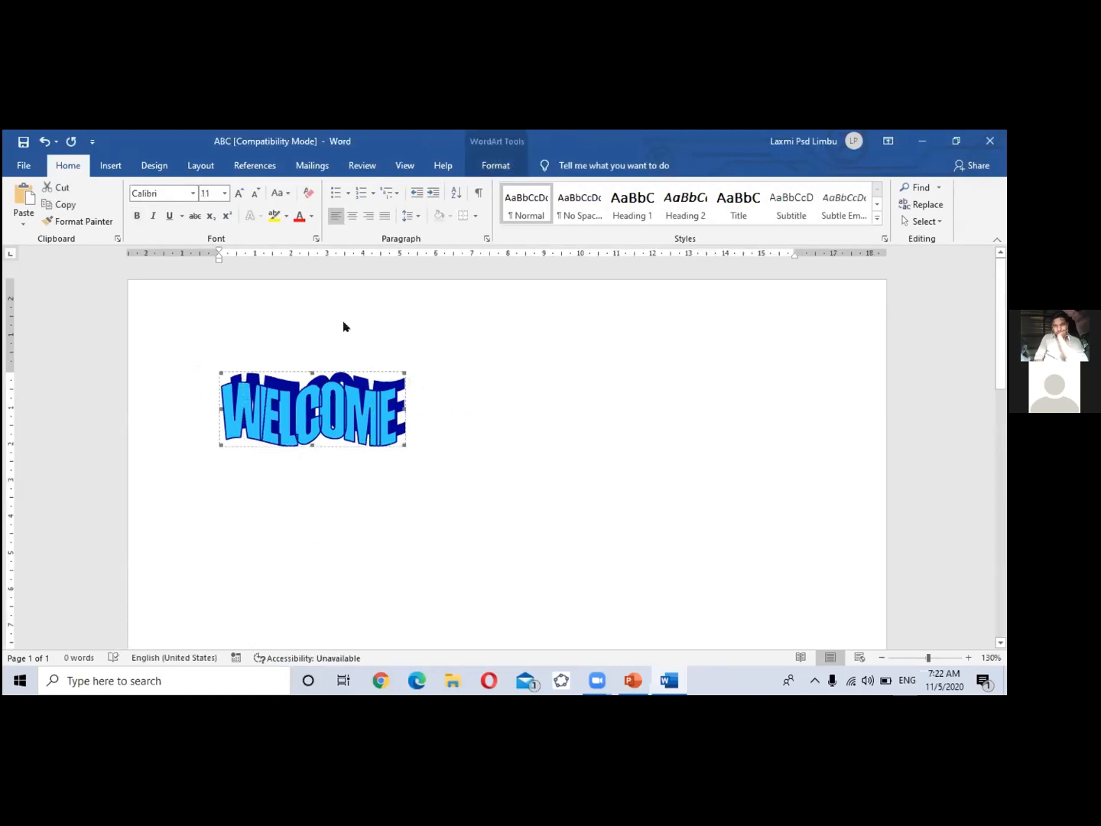
left_click(111, 166)
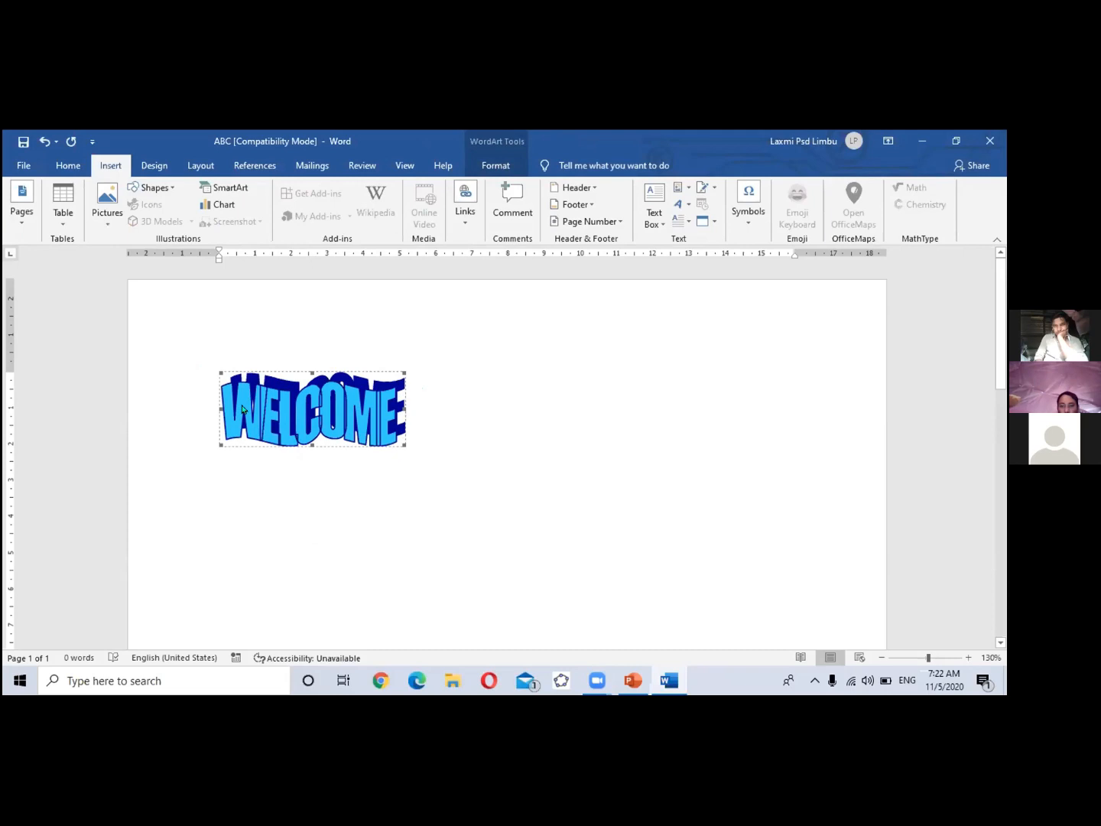
left_click(150, 169)
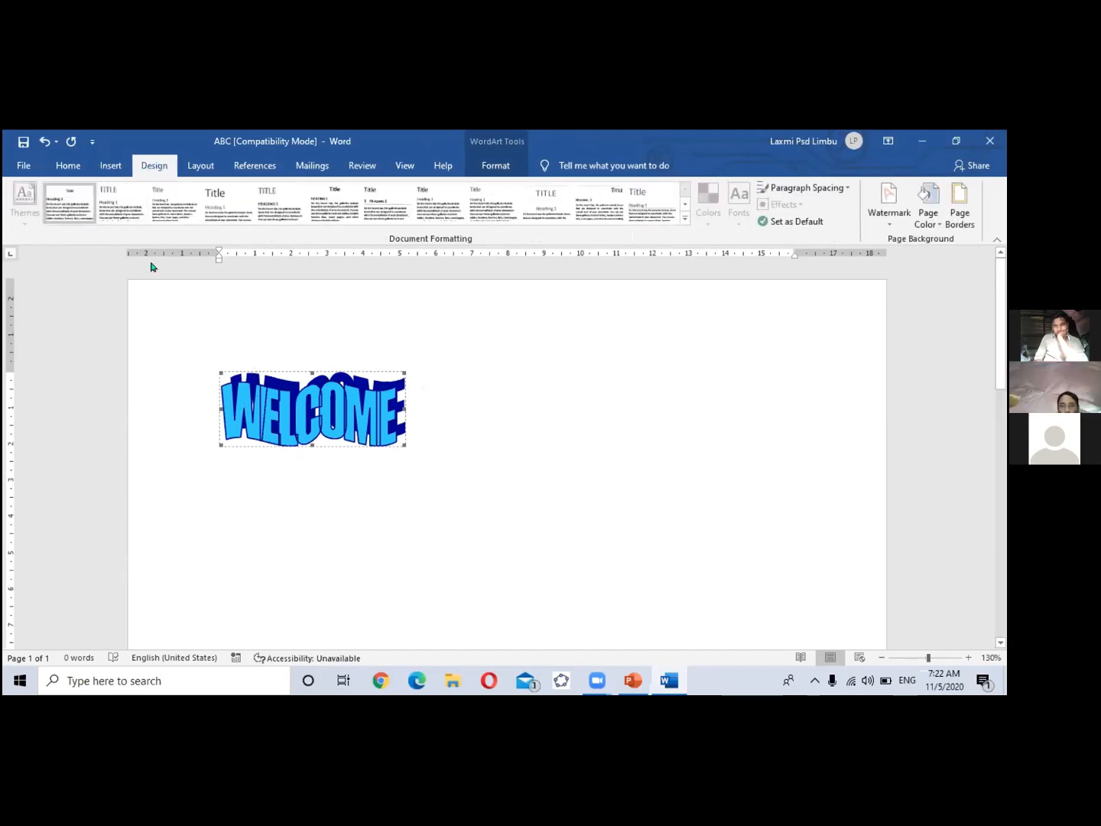
Step: Delete the WELCOME WordArt and start a new blue wavy WordArt with the text NAMASKAR
left_click(95, 173)
key("Delete")
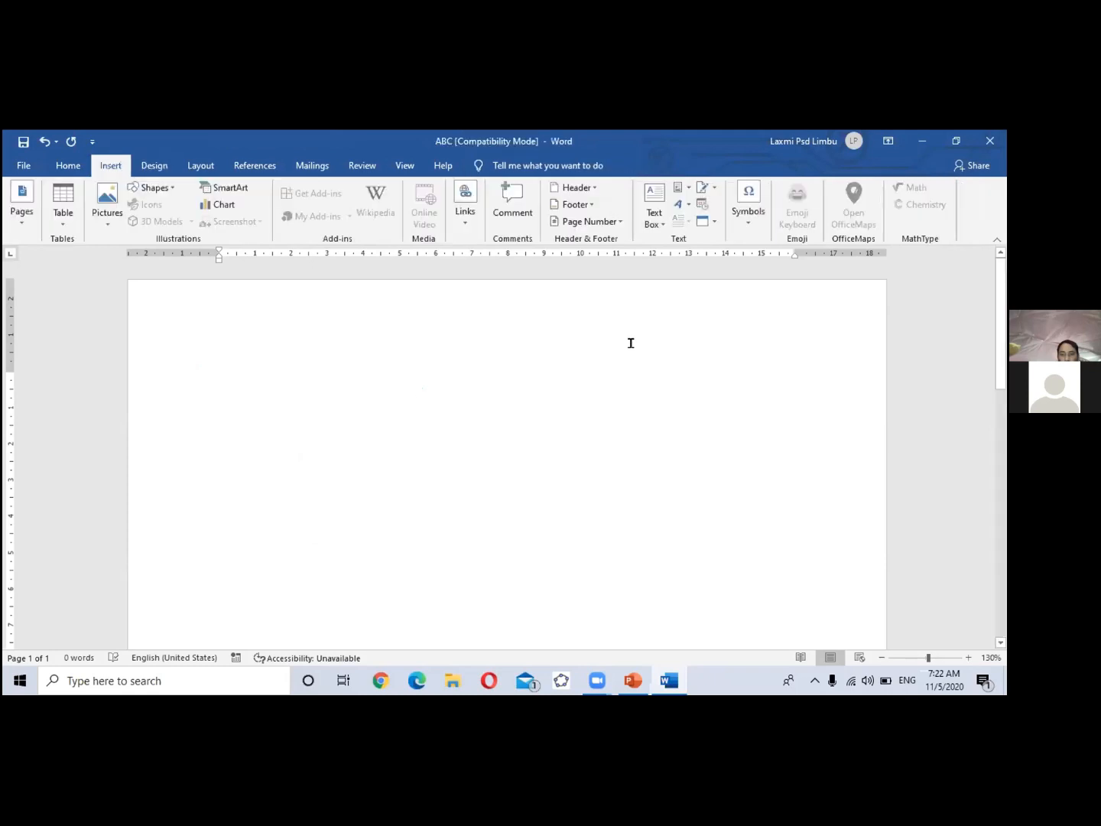
left_click(680, 208)
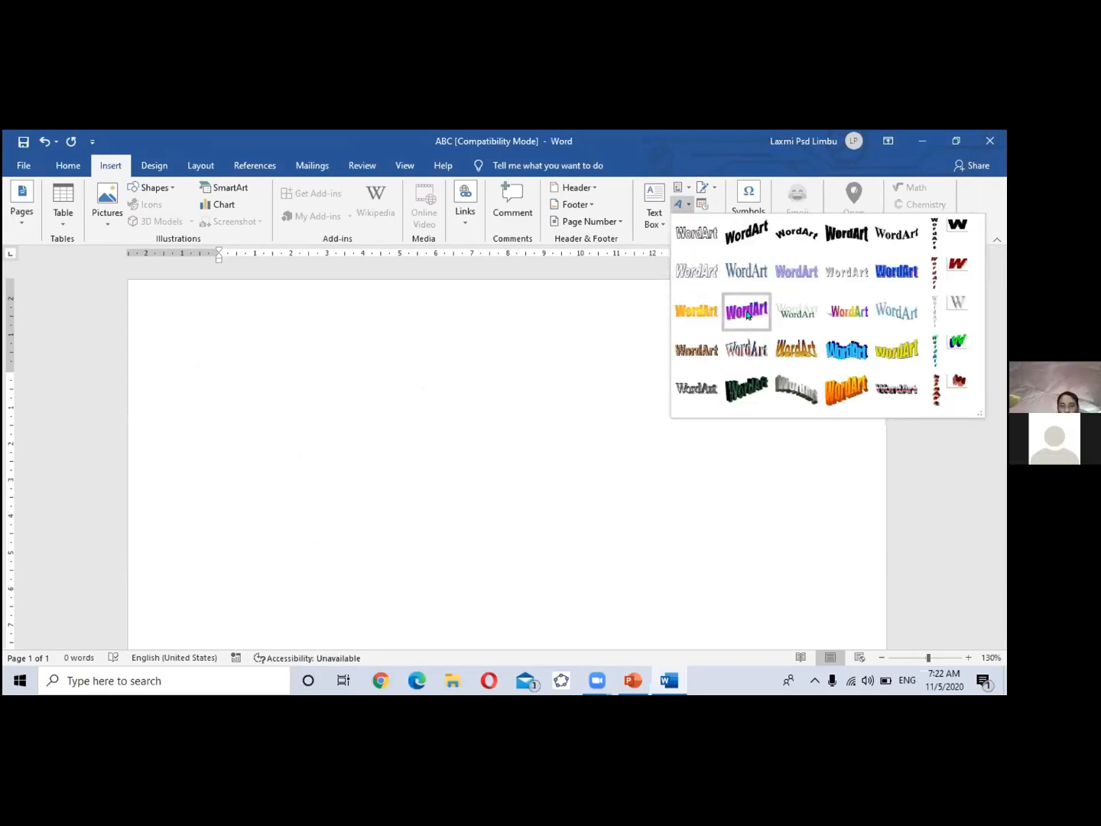
left_click(847, 350)
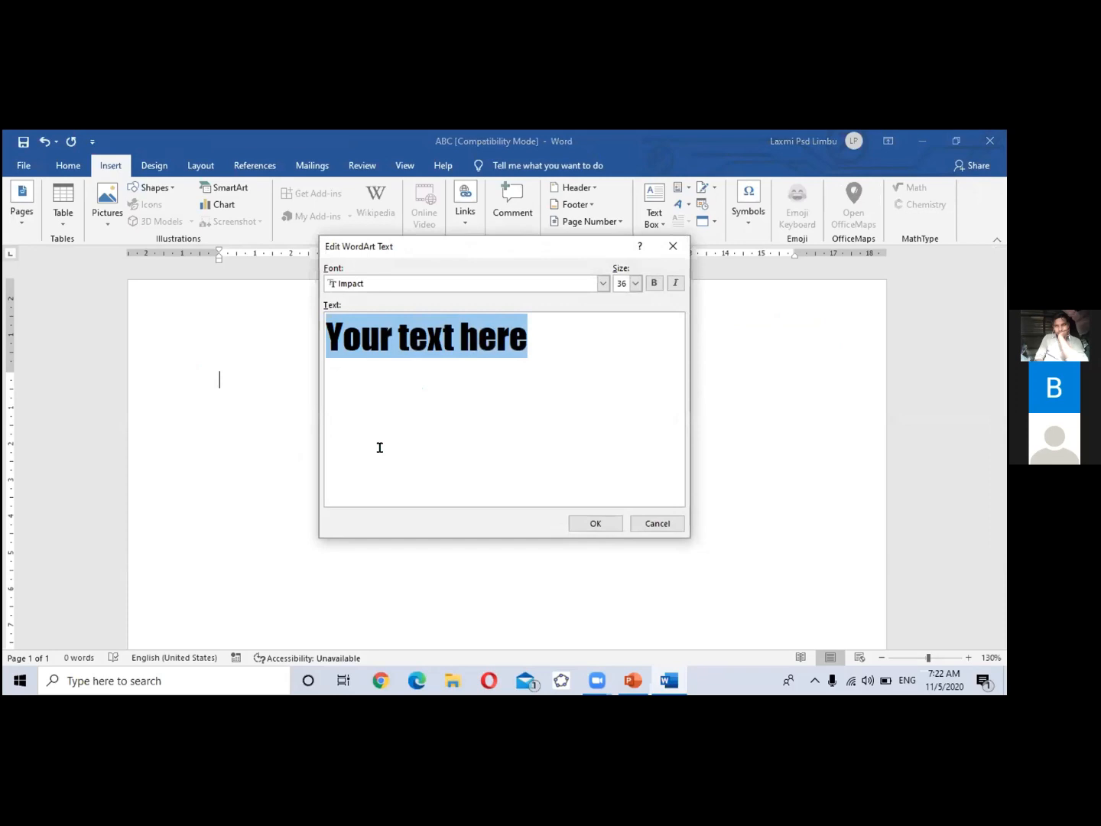
type("n")
key("BackSpace")
type("NAMASKAR")
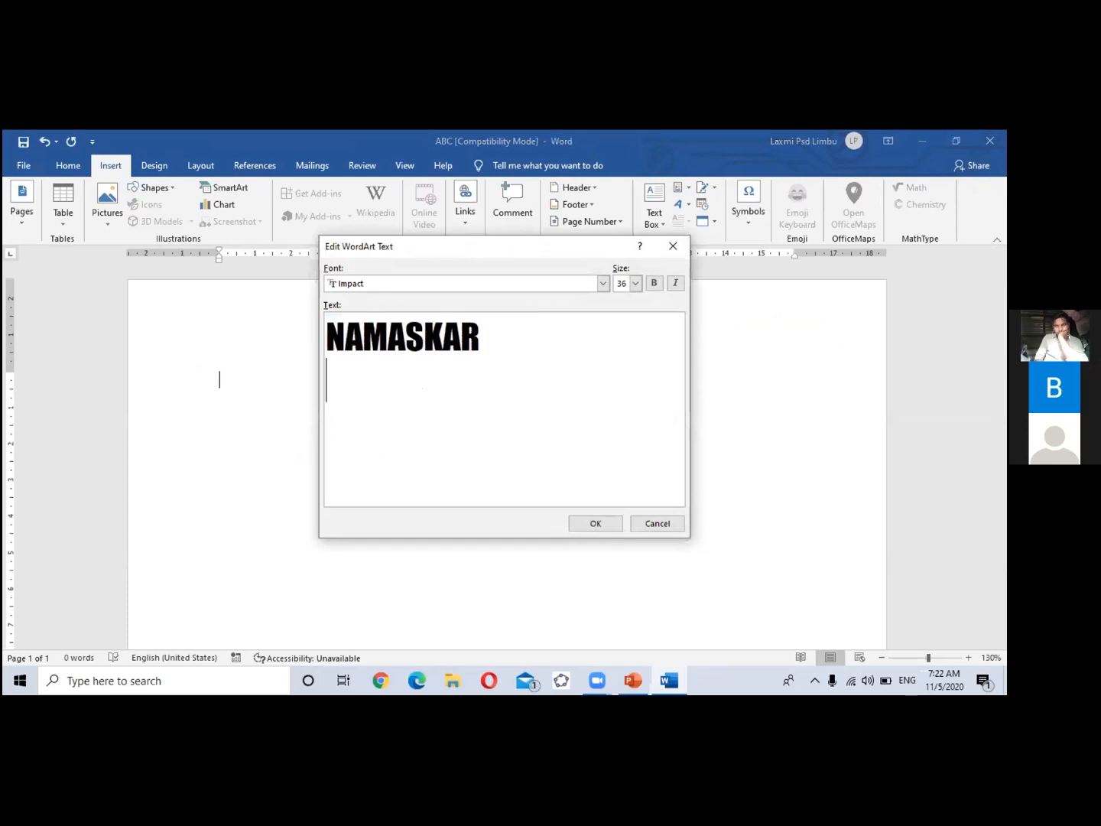
Step: Add the NAMASKAR WordArt and set its wrapping to In Front of Text
left_click(589, 523)
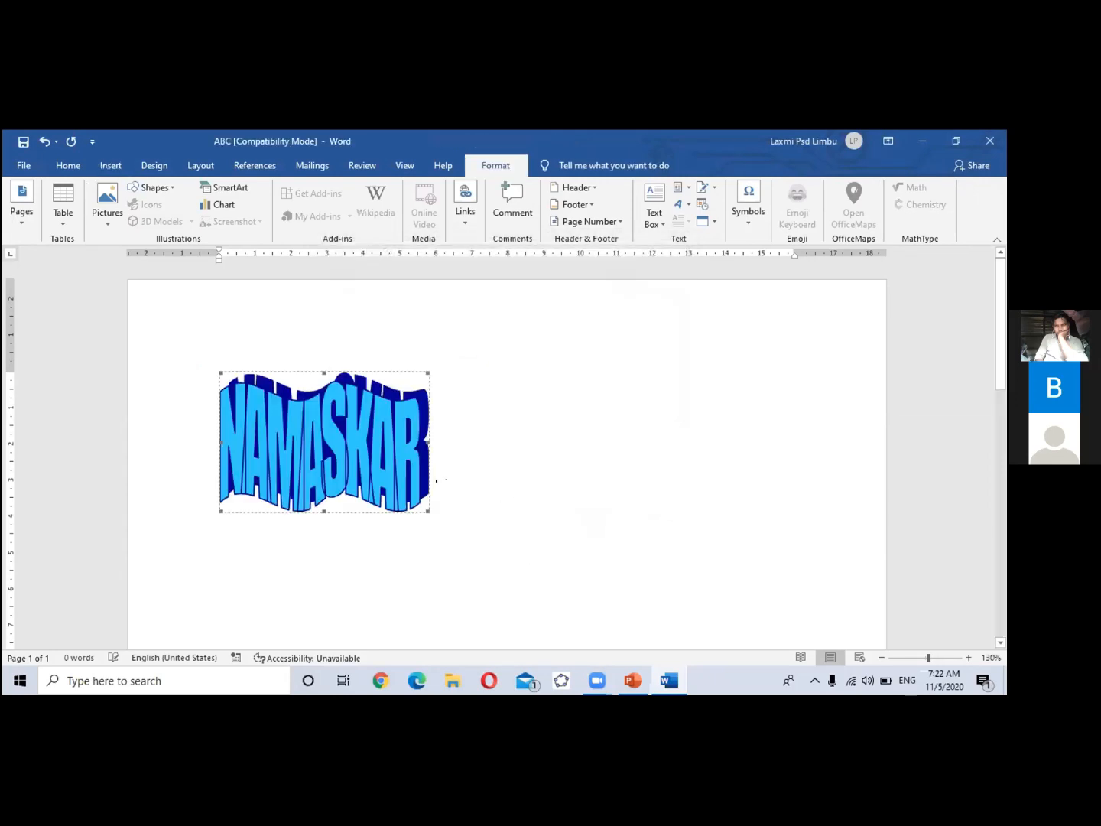
left_click(382, 471)
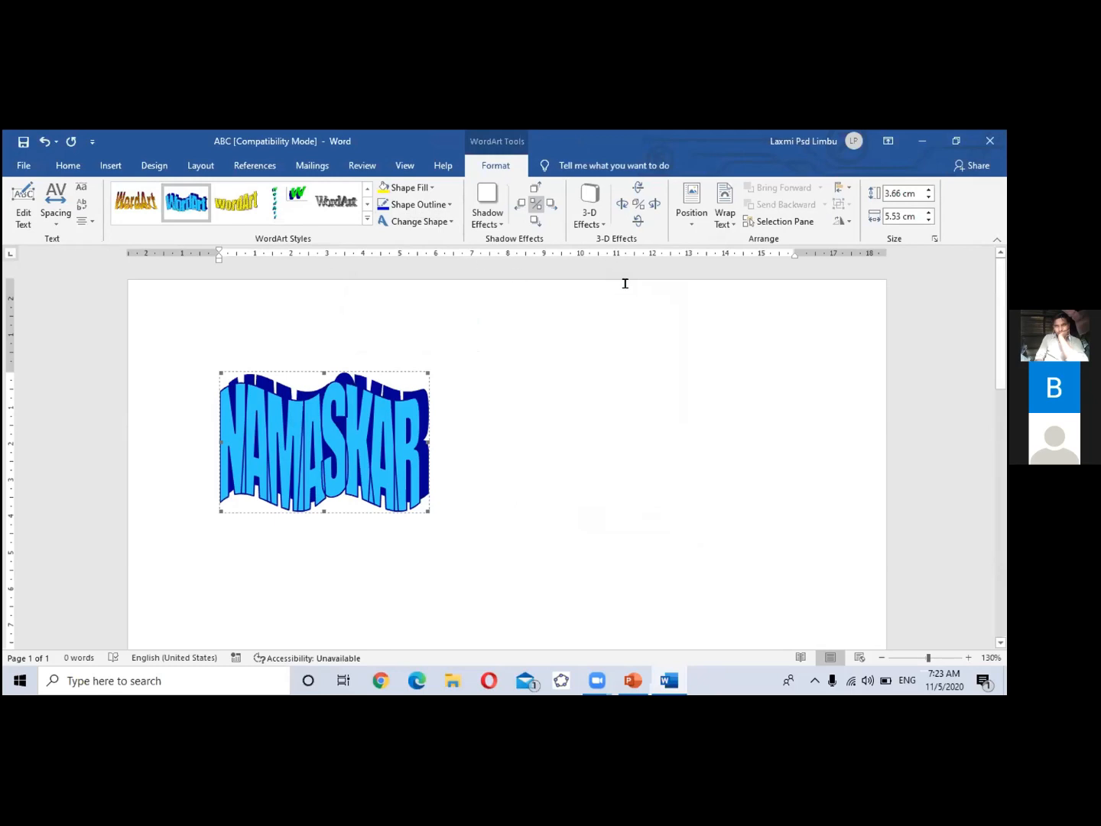
left_click(733, 228)
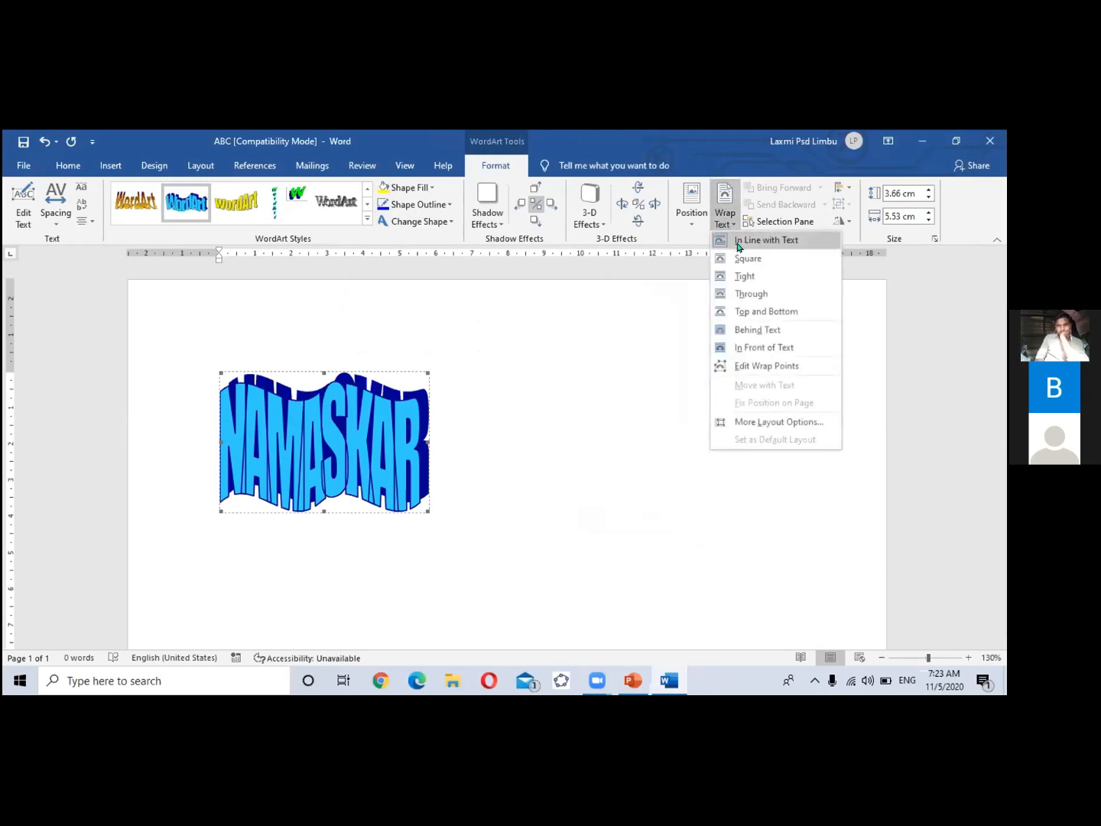
left_click(761, 348)
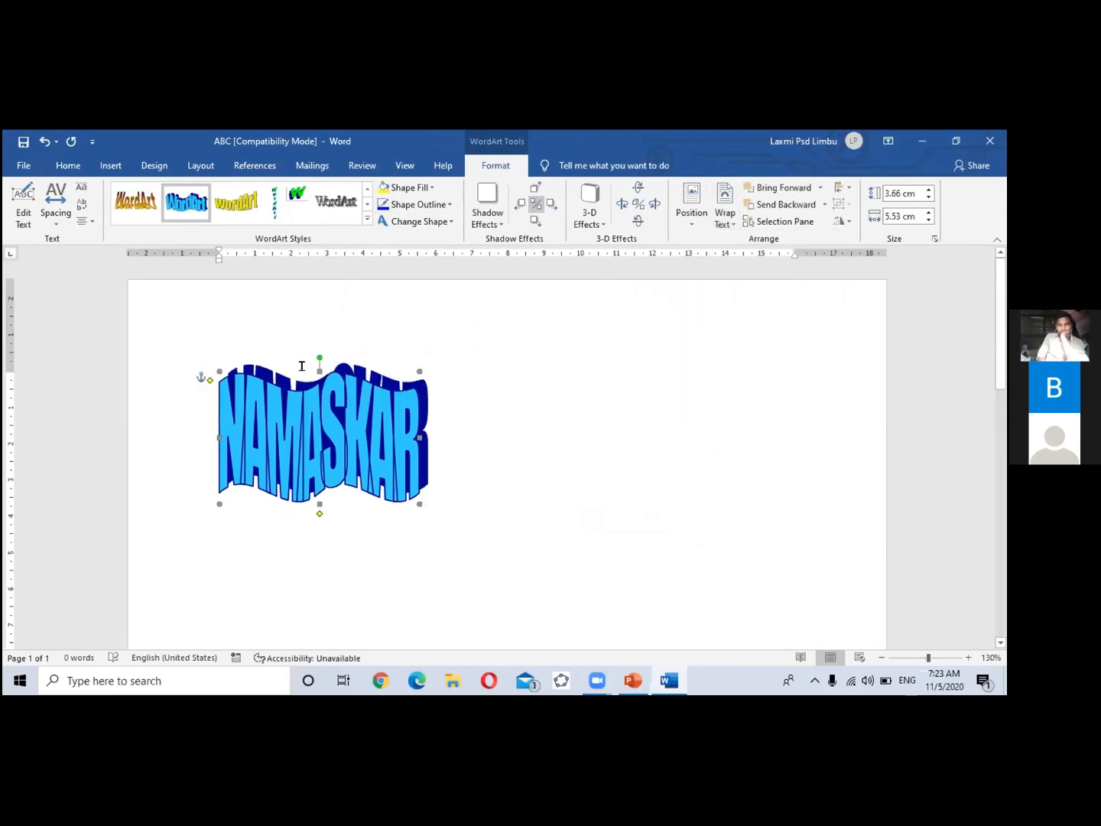
Step: Tilt the WordArt and back to level, then stretch it to about 9.73 cm wide
left_click_drag(316, 351, 367, 363)
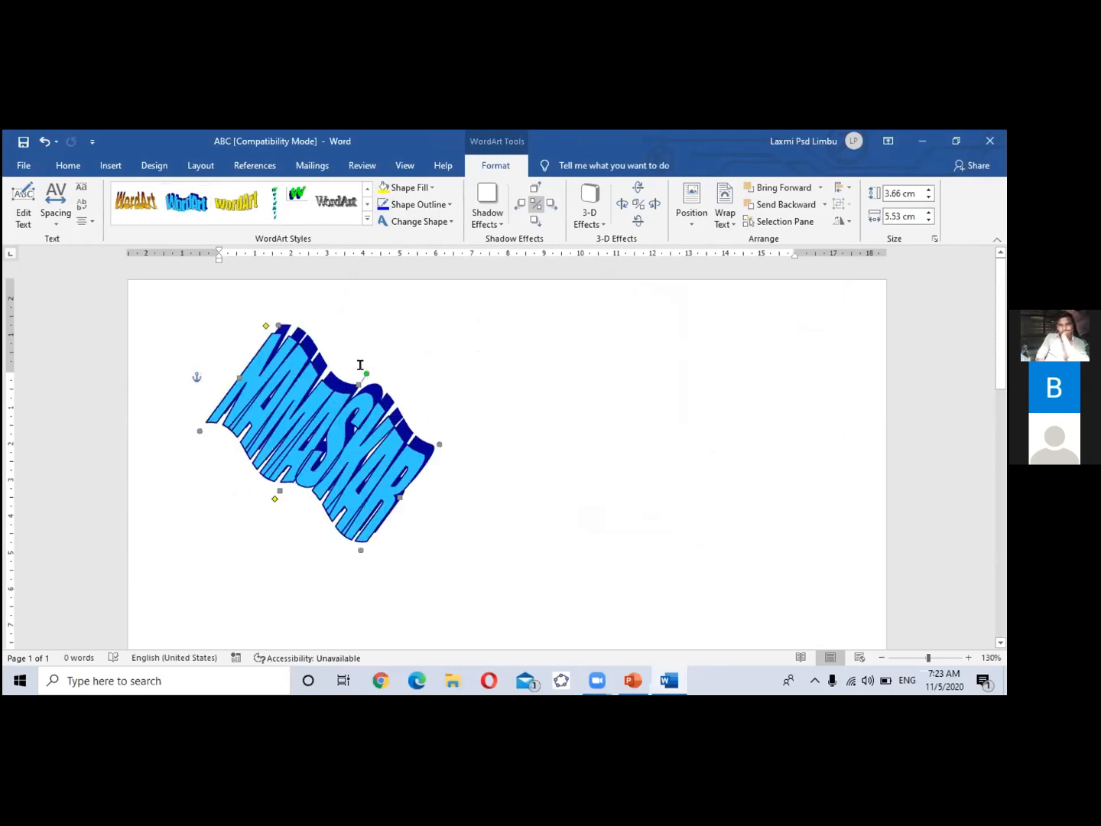
left_click_drag(363, 373, 310, 359)
left_click_drag(421, 429, 571, 429)
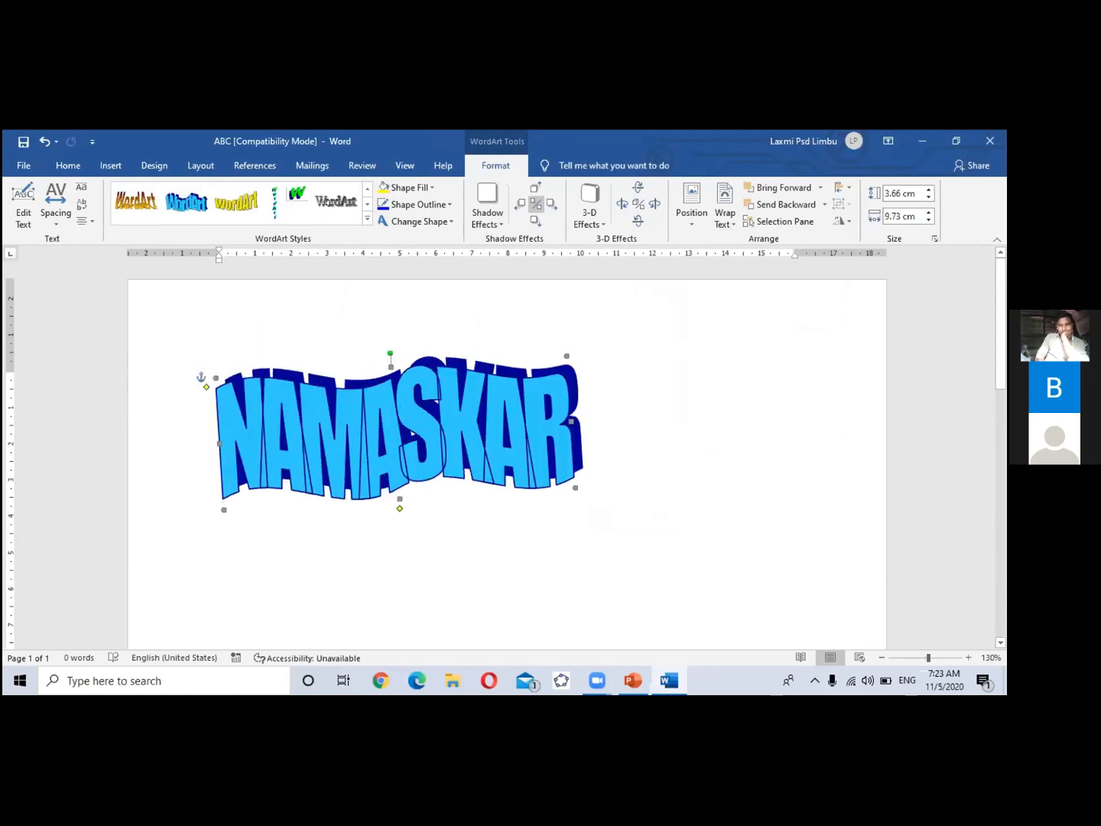
Step: Try the yellow arched style, then give NAMASKAR the brown crumpled-paper textured WordArt style
left_click(221, 211)
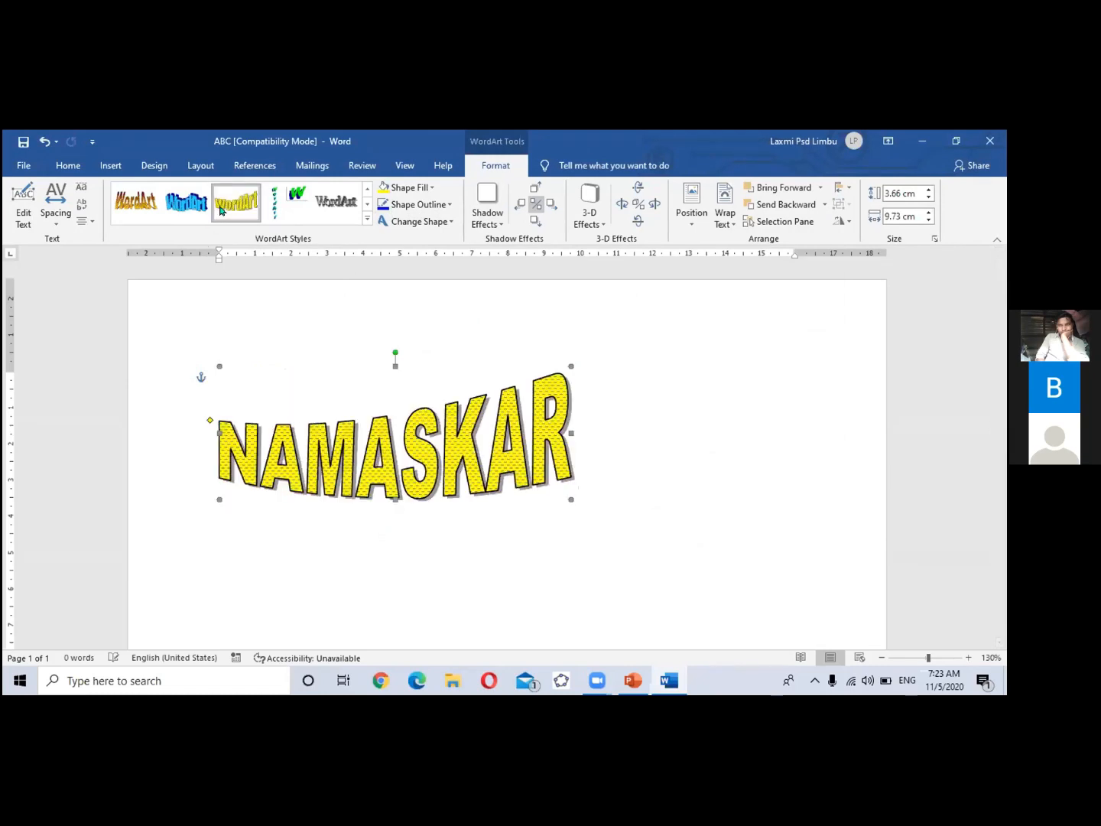
left_click(364, 220)
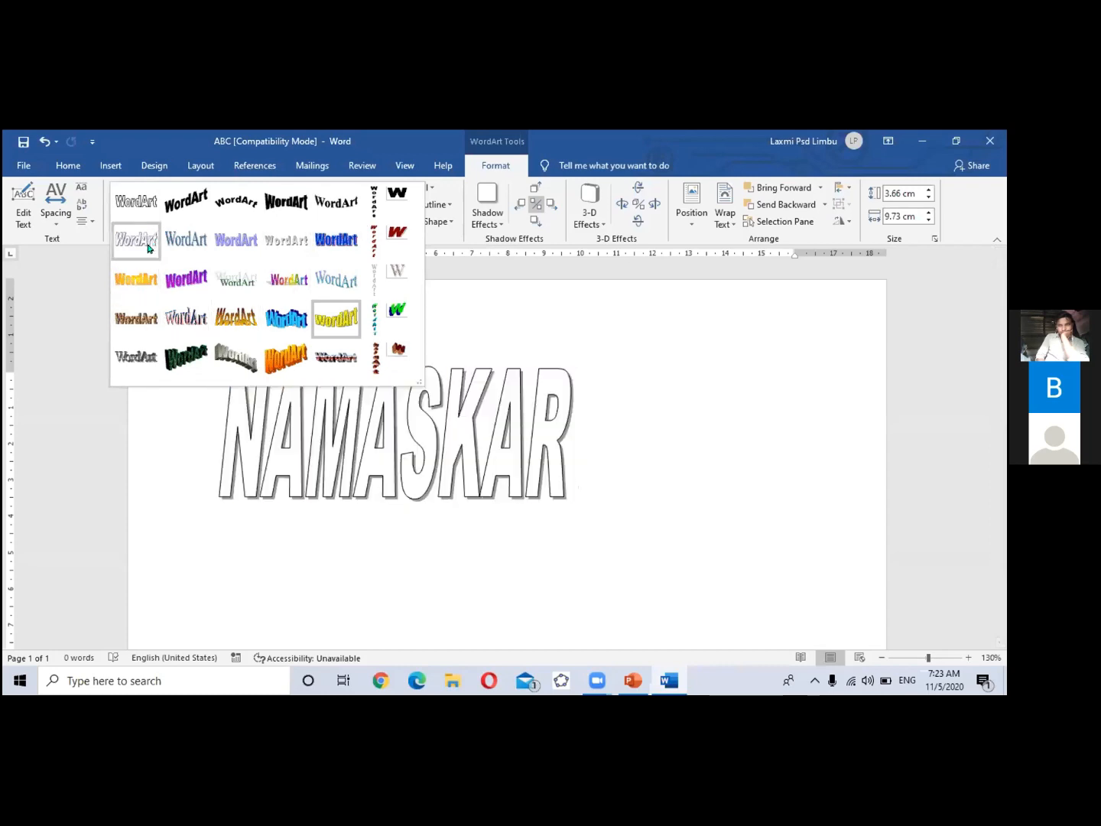
left_click(140, 316)
left_click(722, 436)
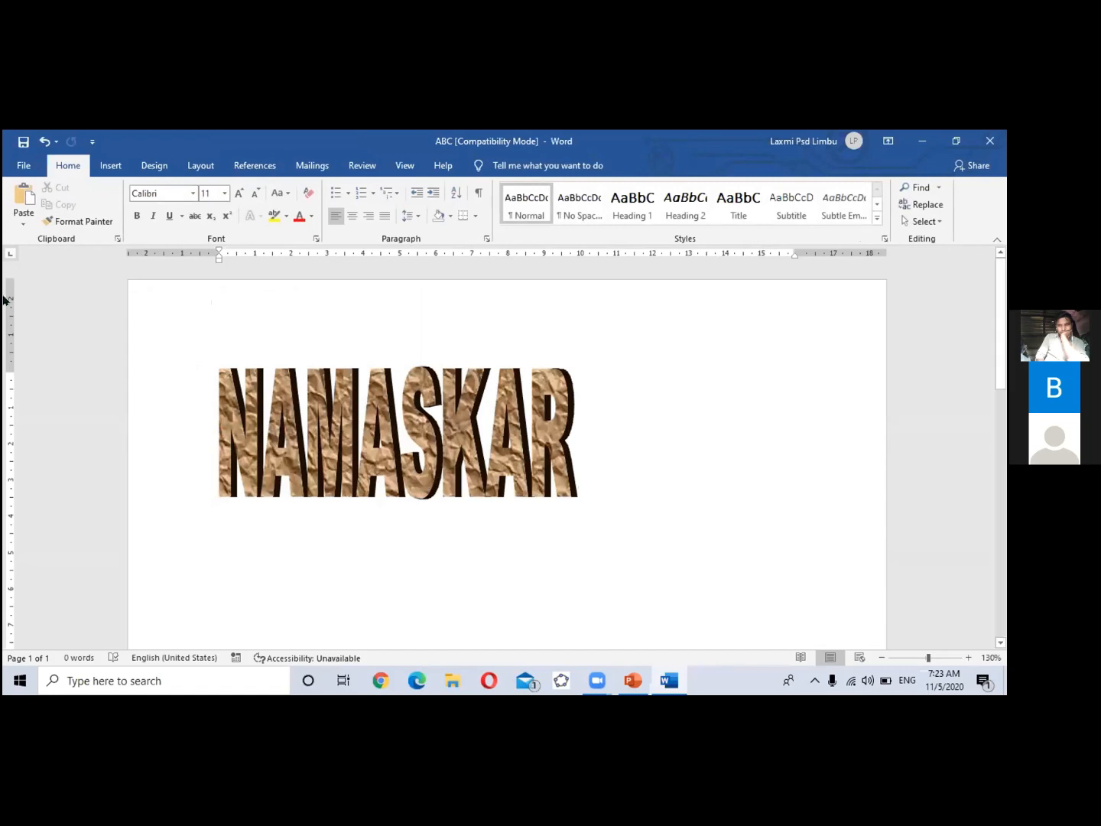
Step: Open Save As on the Desktop, then cancel and return to the ABC document without saving
left_click(22, 166)
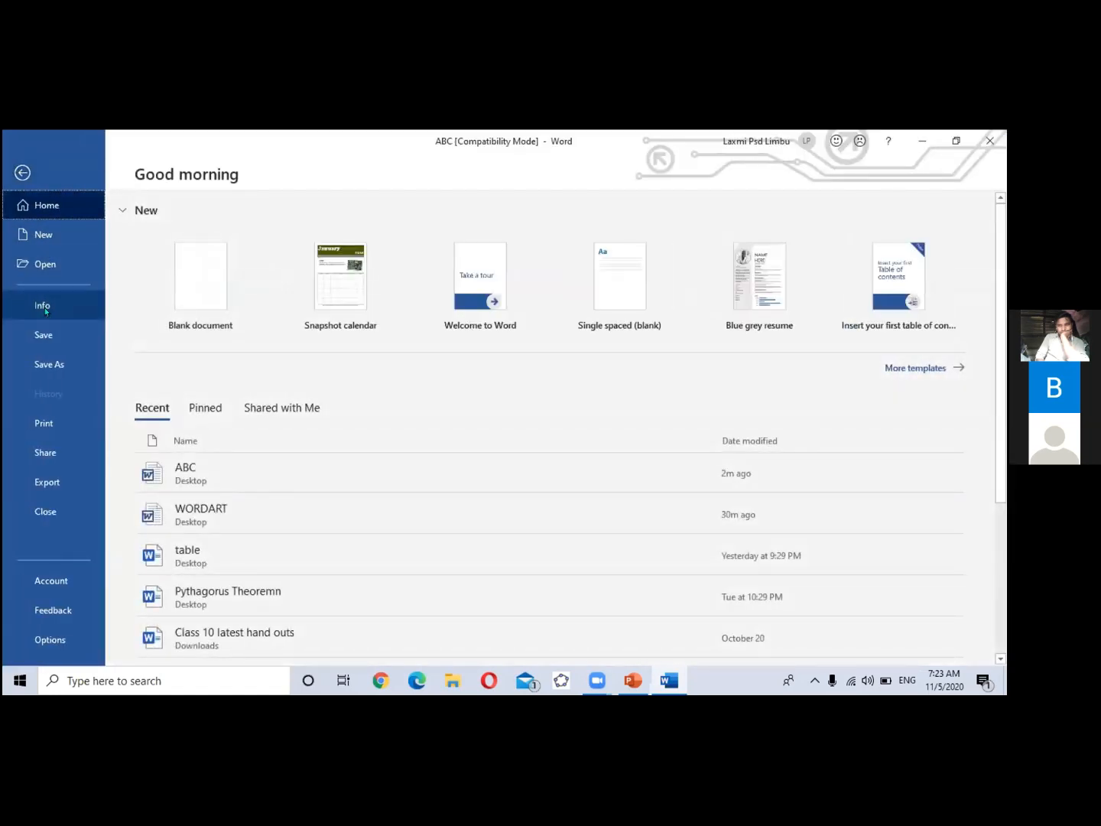
left_click(52, 341)
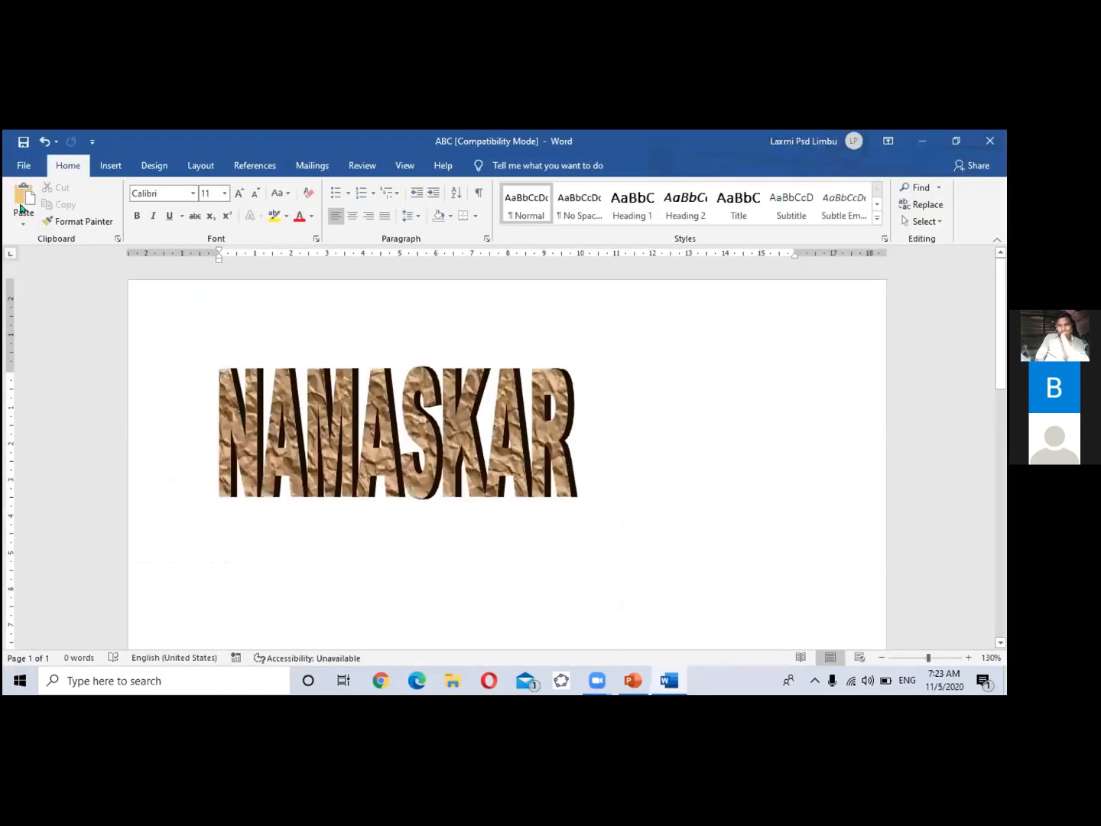
left_click(25, 165)
left_click(47, 366)
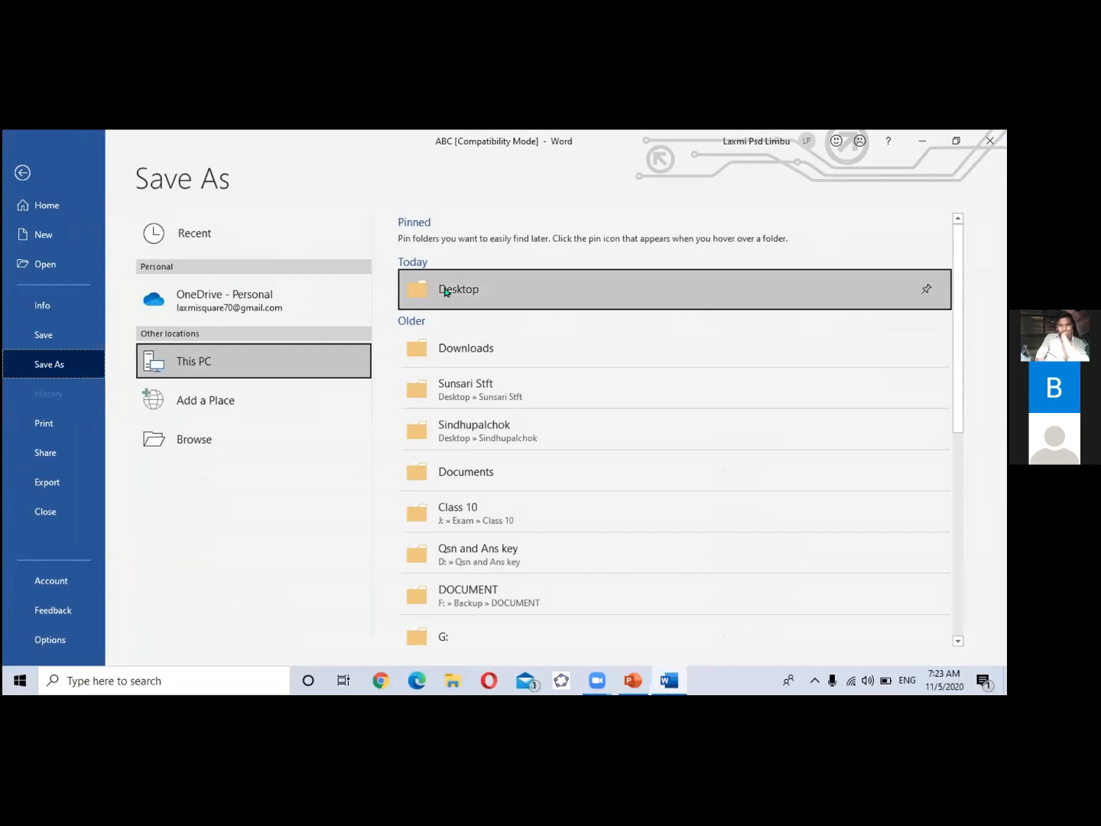
left_click(444, 292)
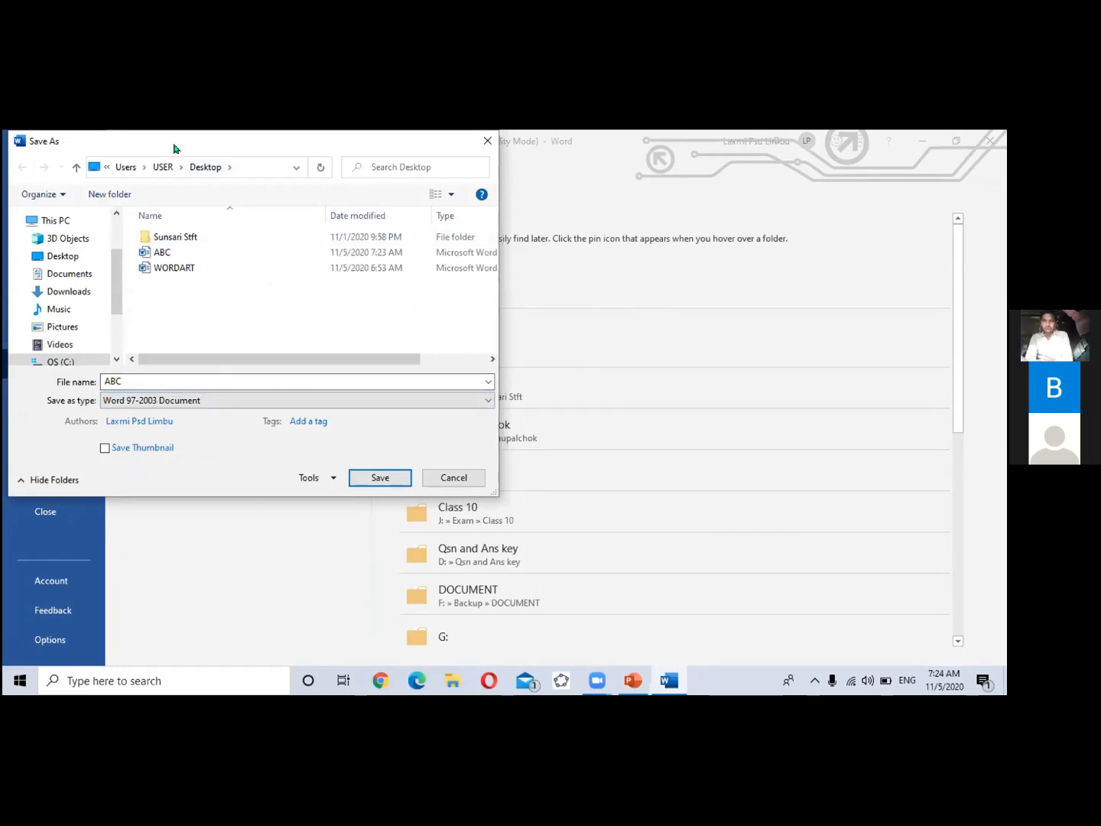
left_click_drag(174, 149, 208, 247)
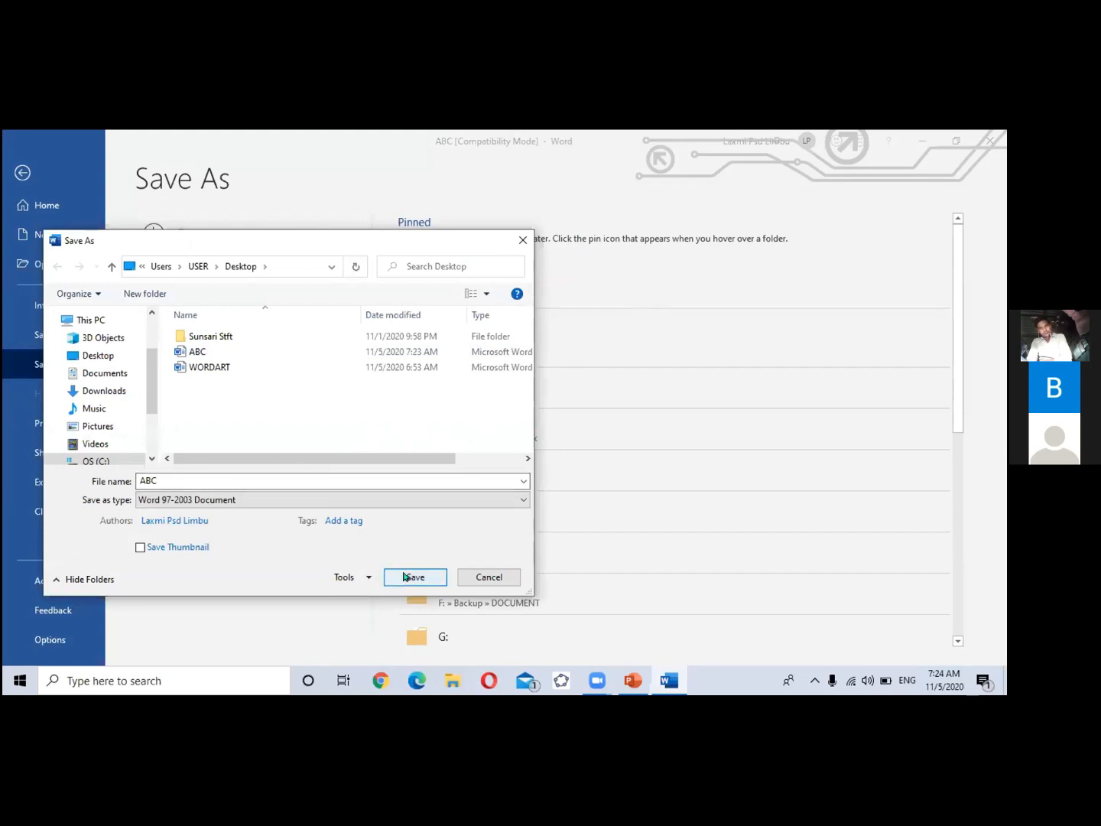
left_click(489, 577)
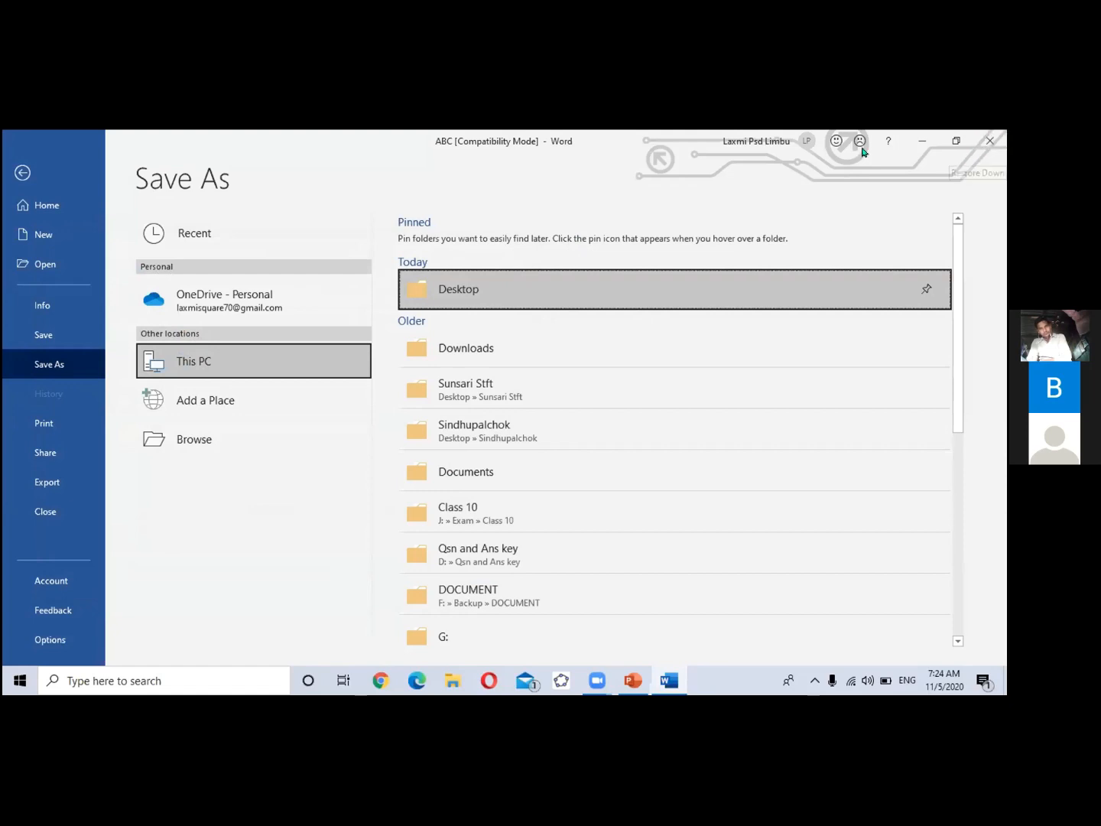
left_click(23, 174)
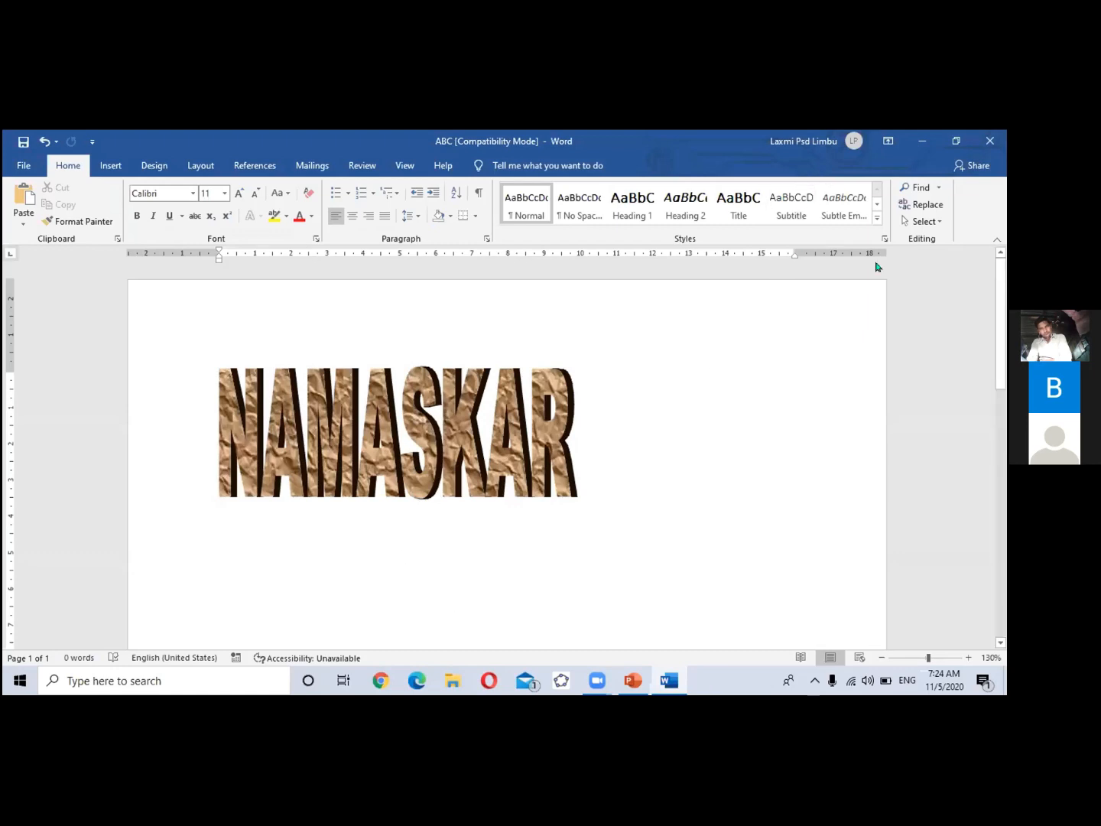
left_click(508, 440)
left_click_drag(508, 440, 540, 416)
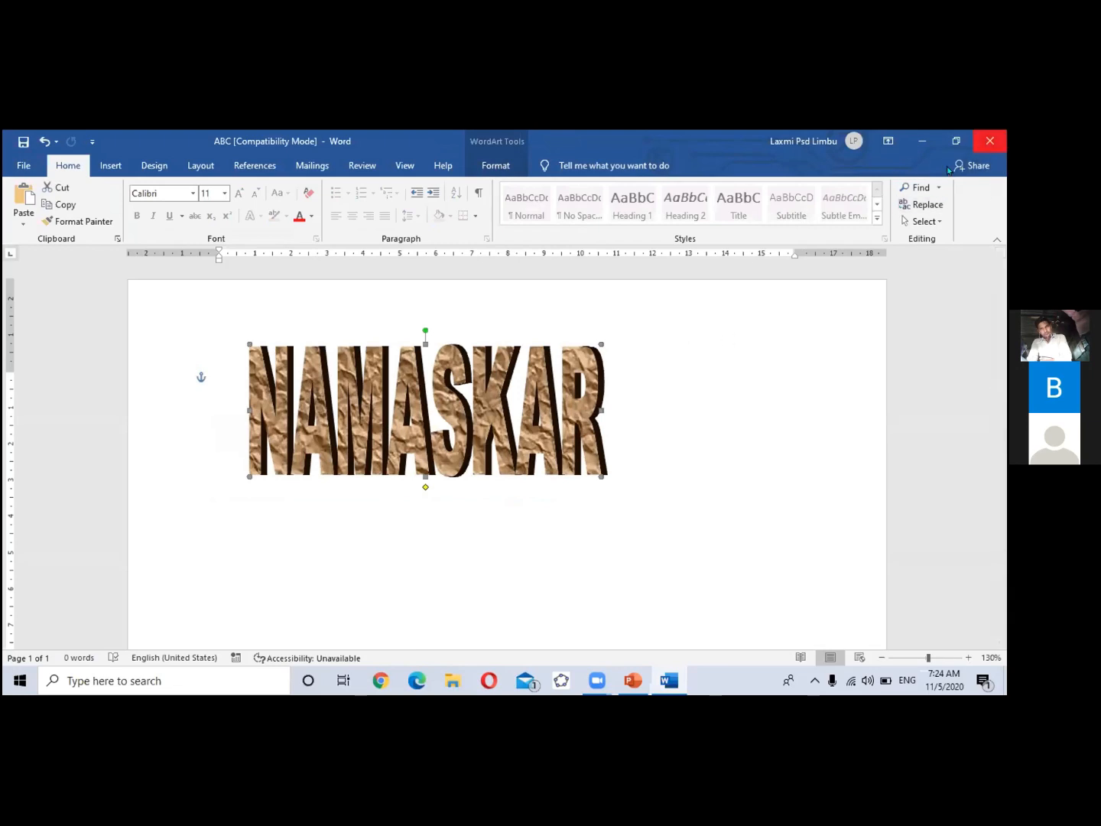
left_click_drag(498, 403, 527, 411)
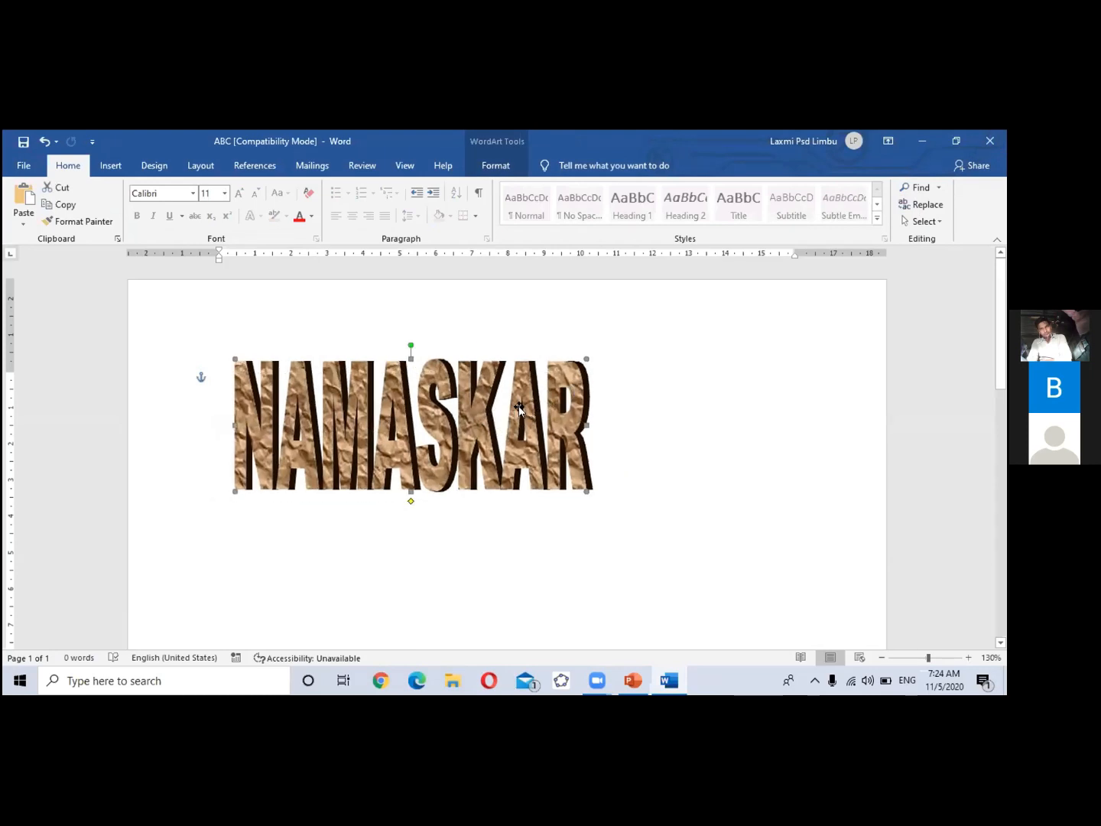
key("Delete")
left_click(990, 141)
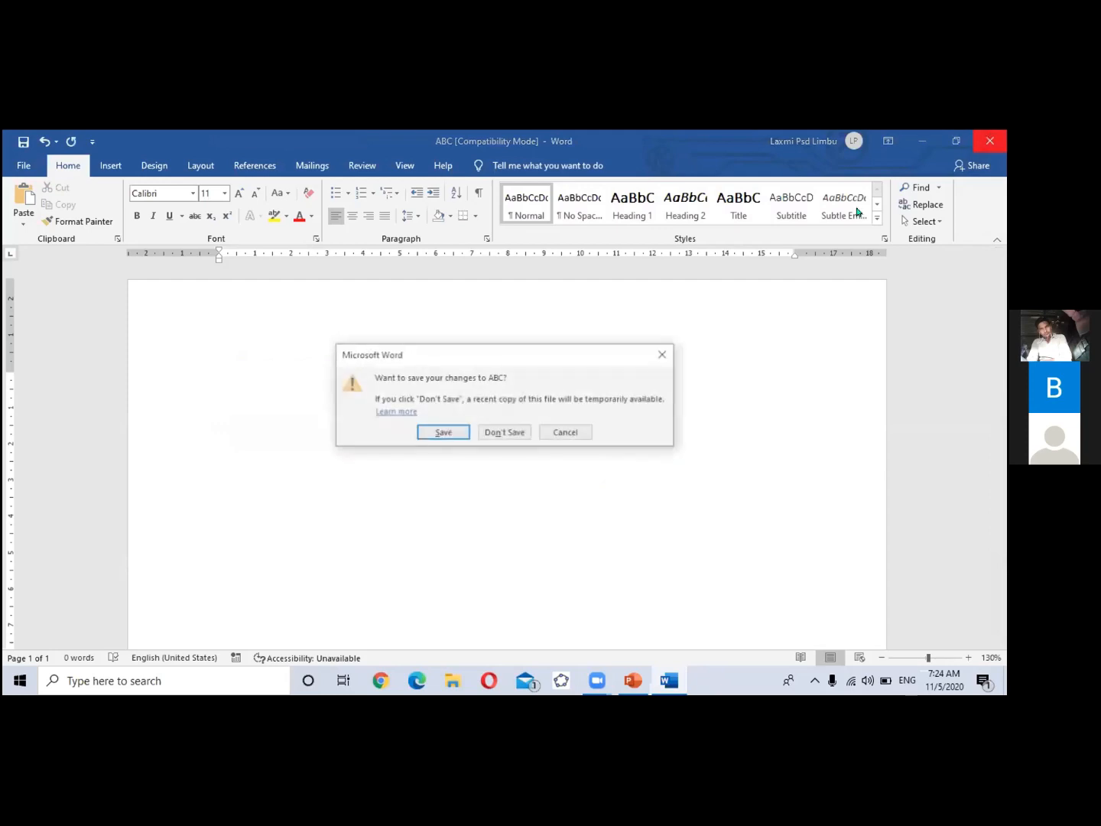
left_click(488, 431)
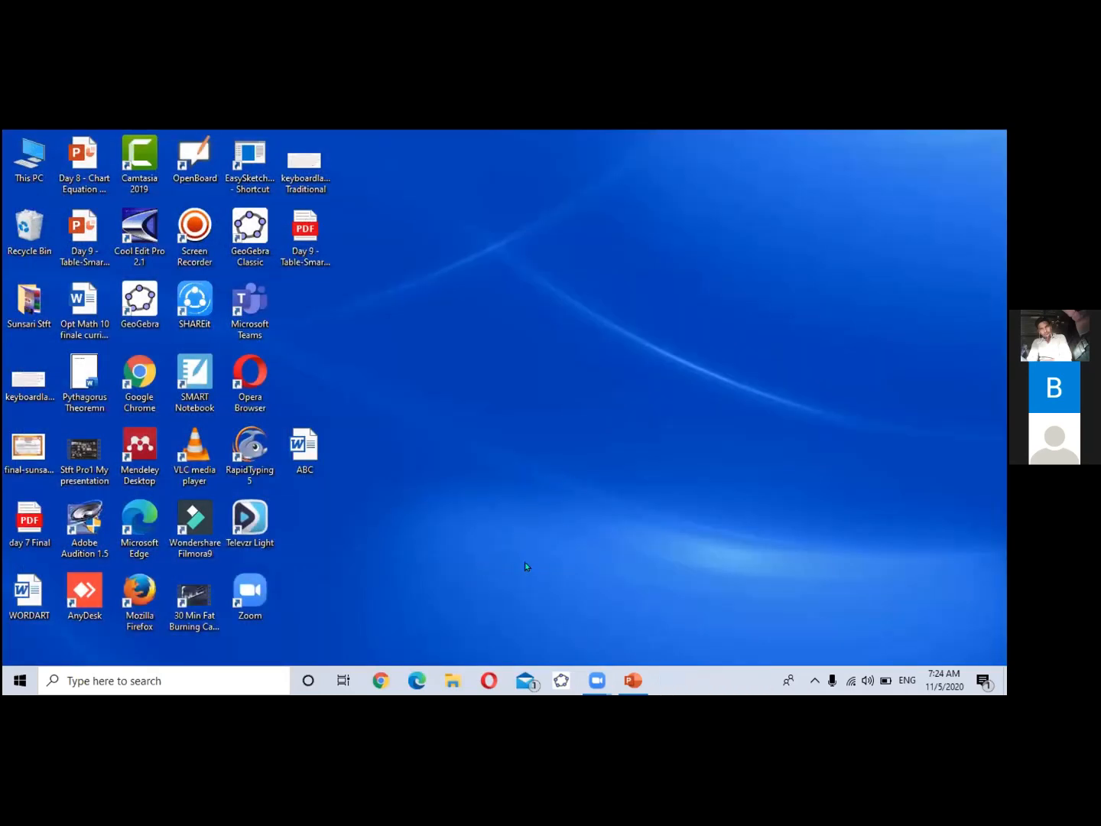
double_click(280, 458)
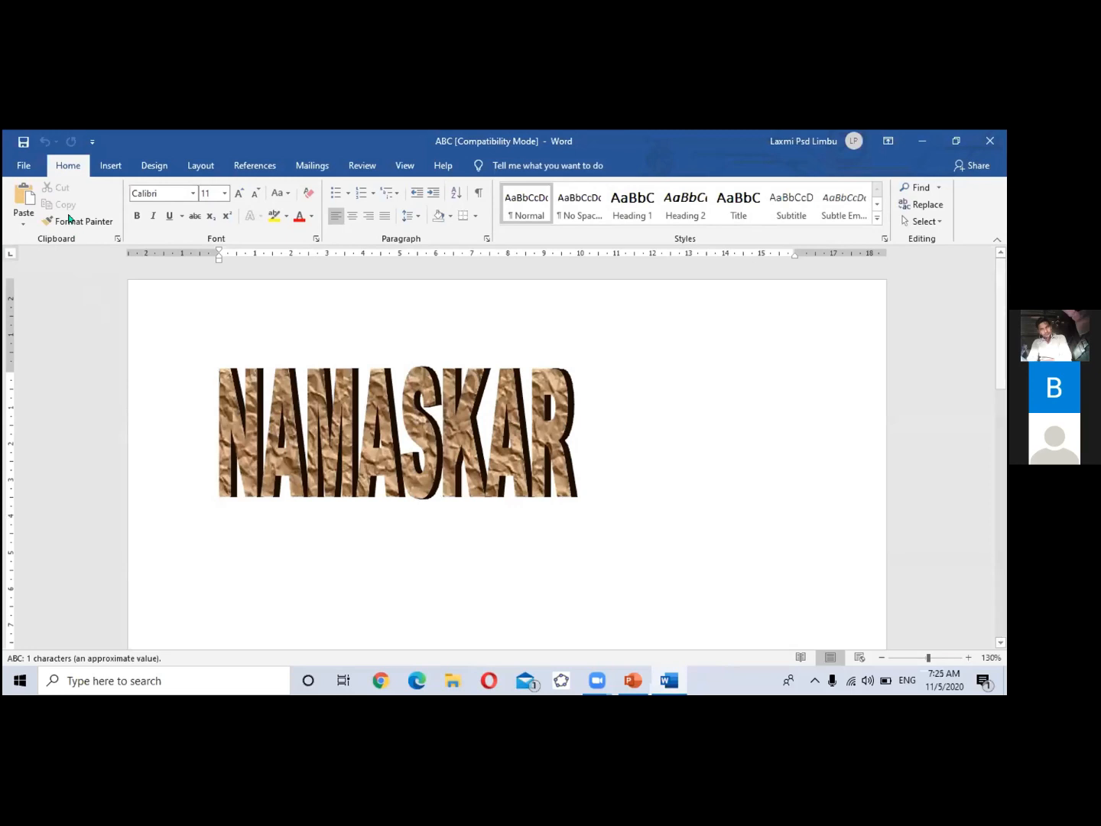
Step: Open Save As on the Desktop with the file name ABC selected
left_click(24, 166)
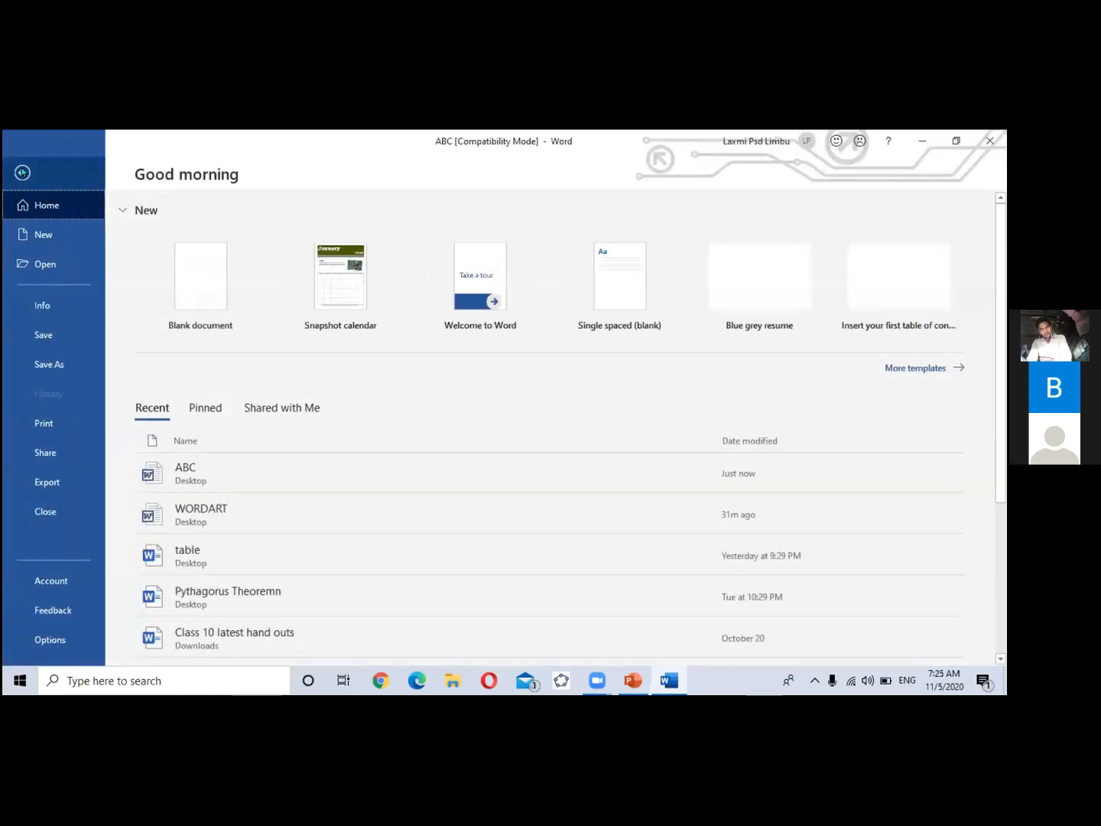
left_click(64, 366)
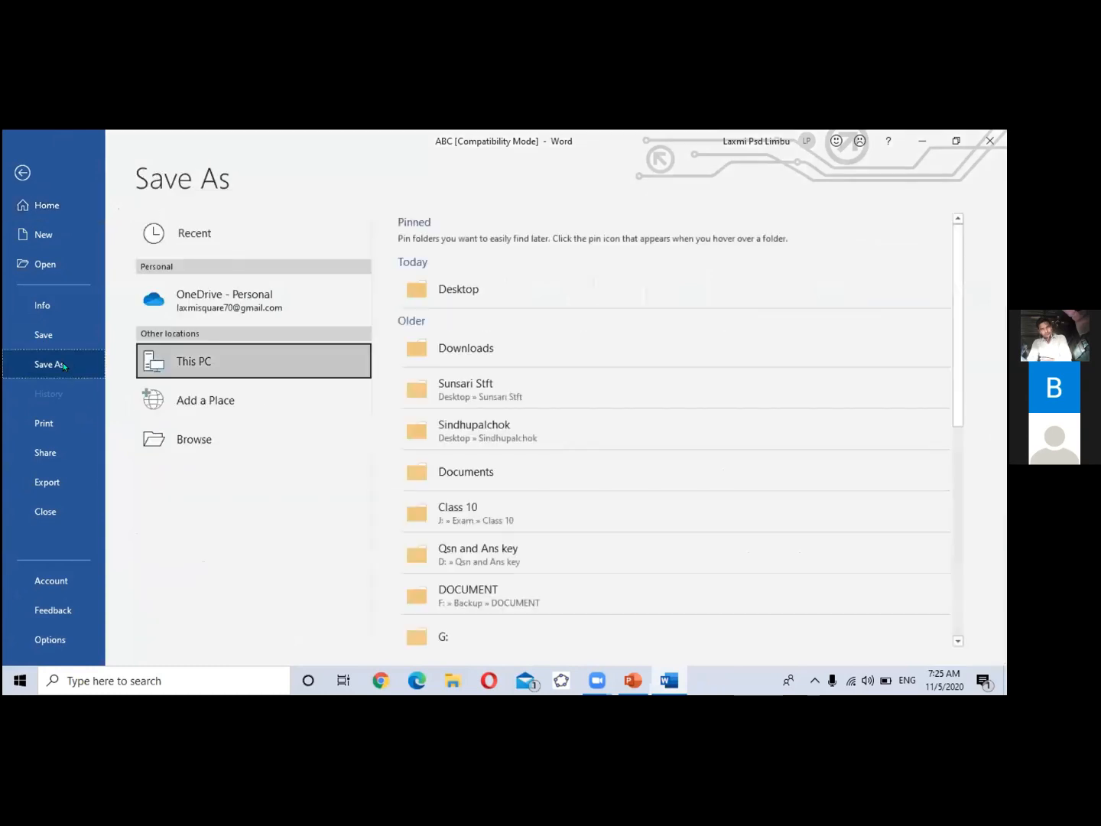
left_click(464, 291)
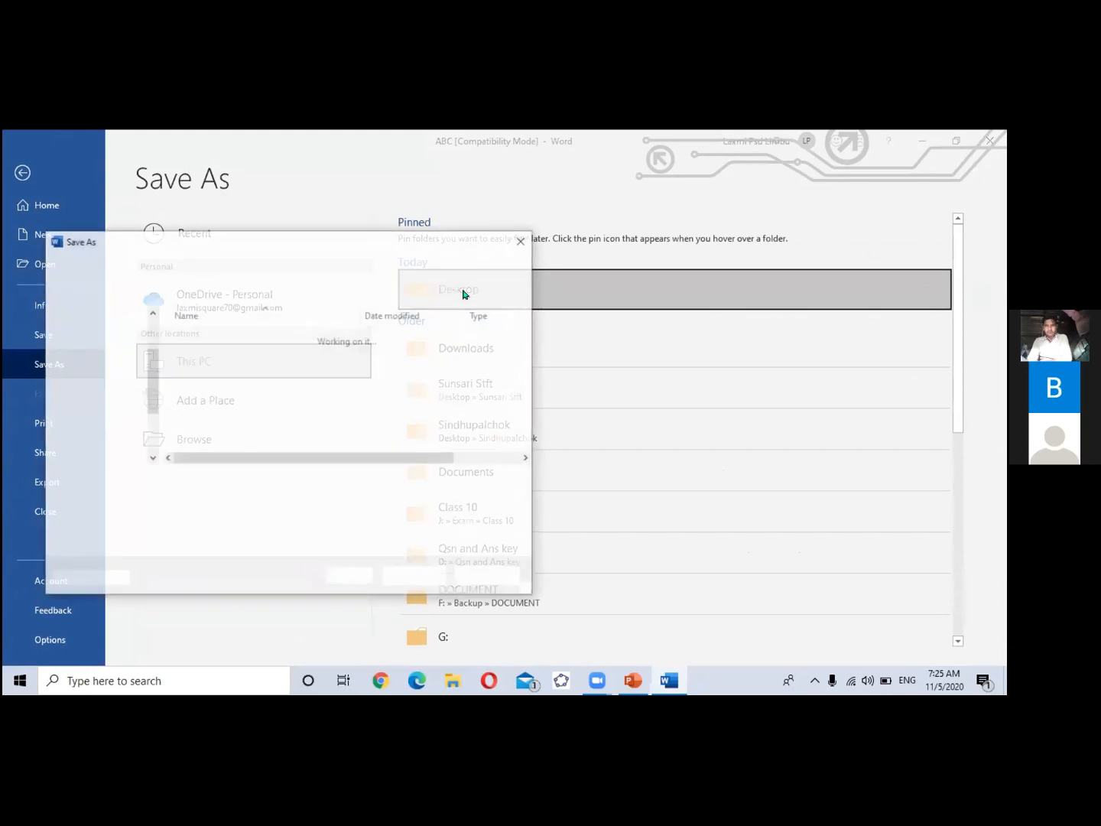
double_click(310, 453)
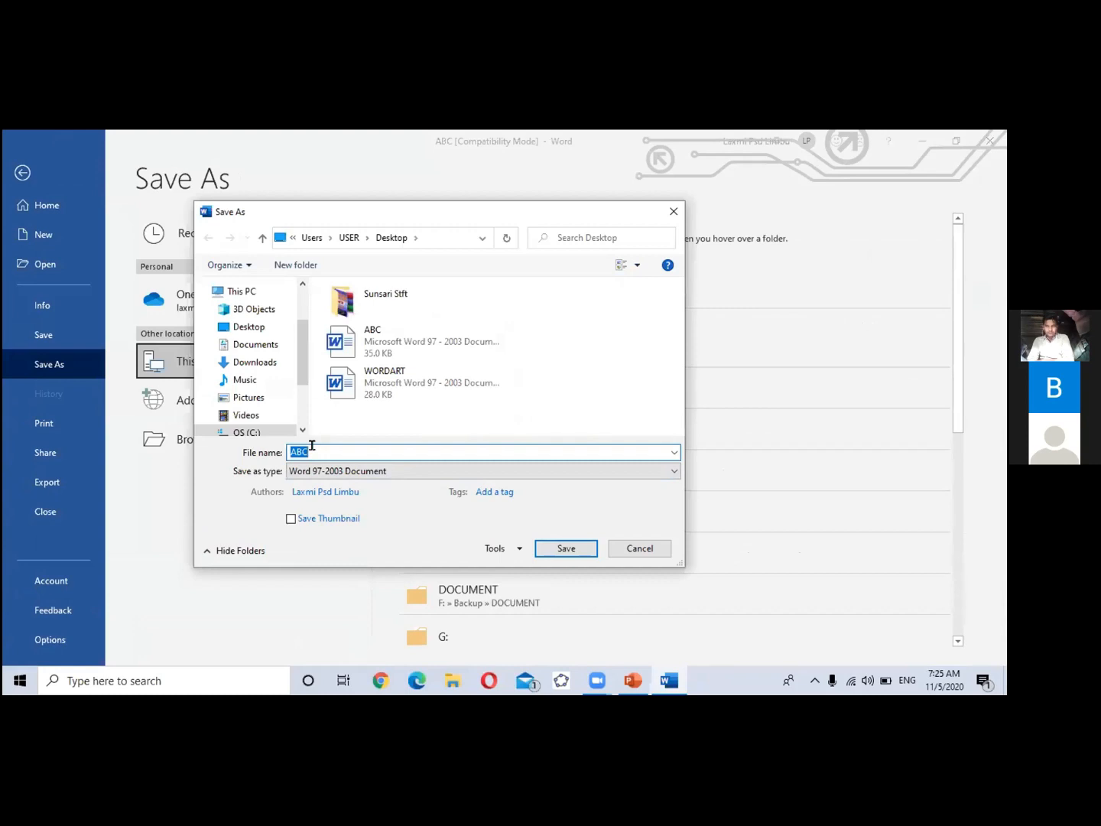
Step: Set the file type to Word 97-2003 Document and save as ABC
left_click(675, 472)
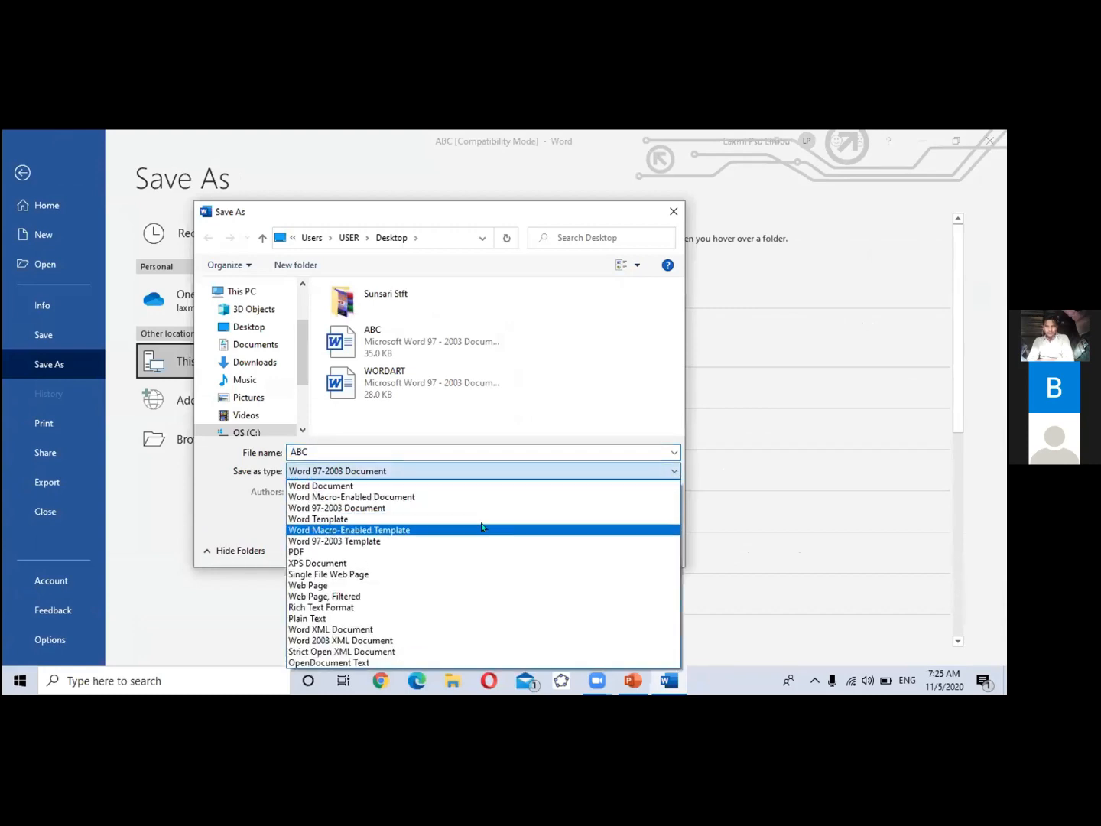
left_click(408, 485)
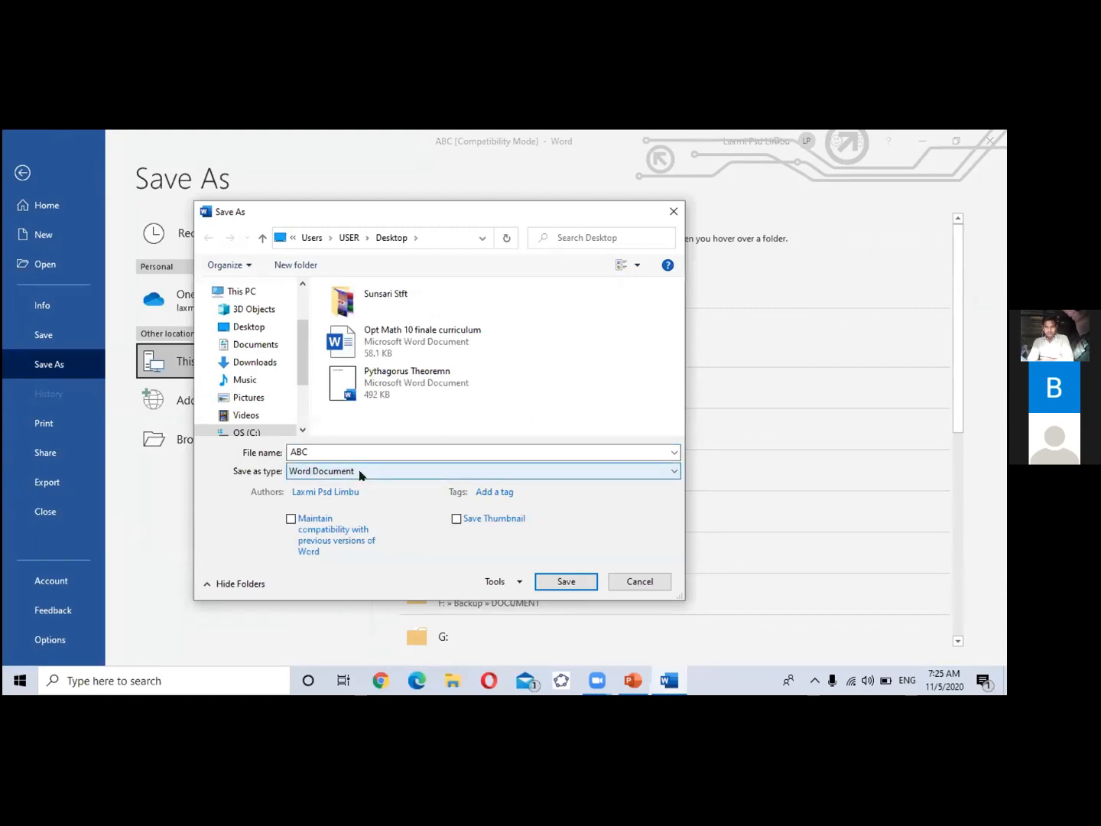
left_click(668, 470)
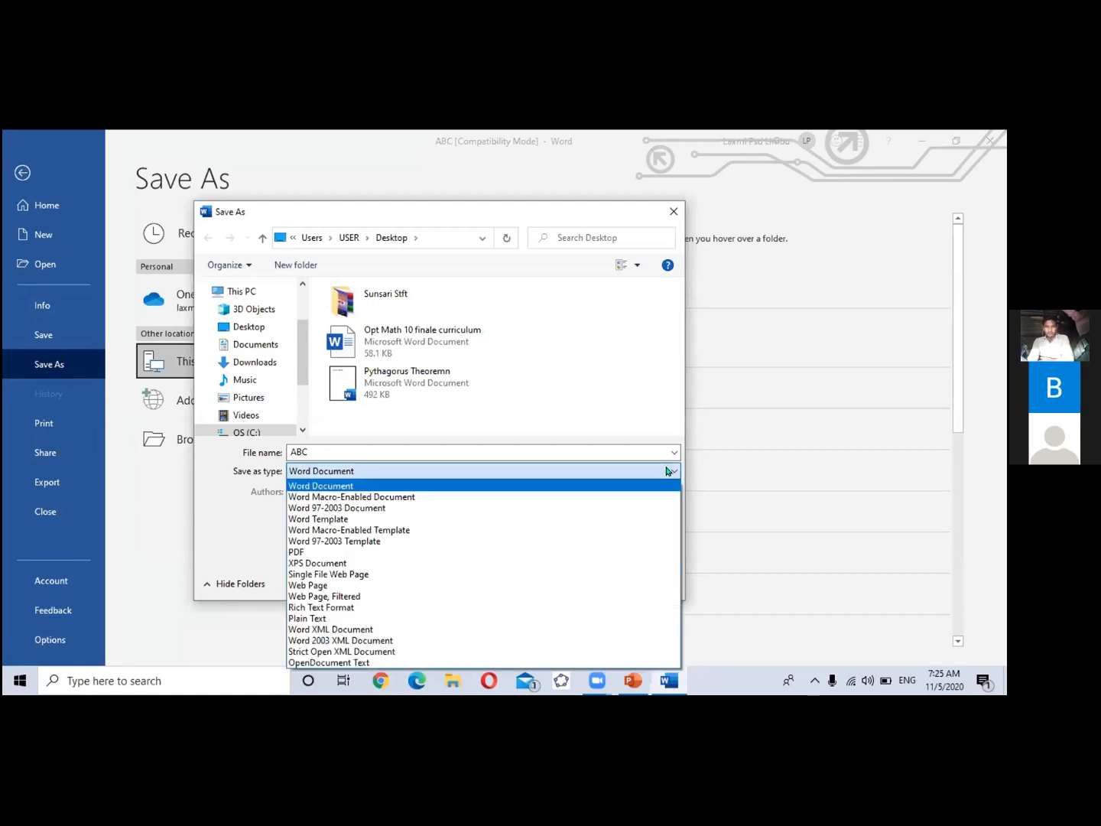
left_click(357, 508)
left_click(552, 554)
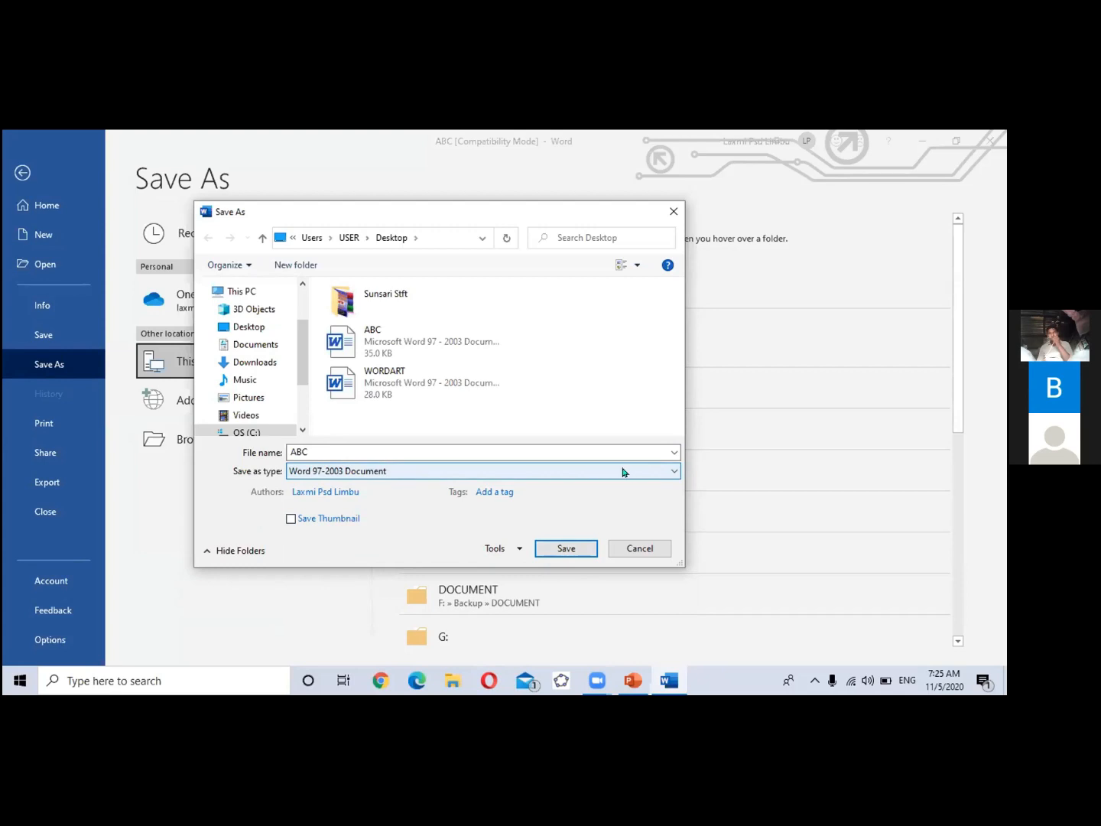
left_click(665, 475)
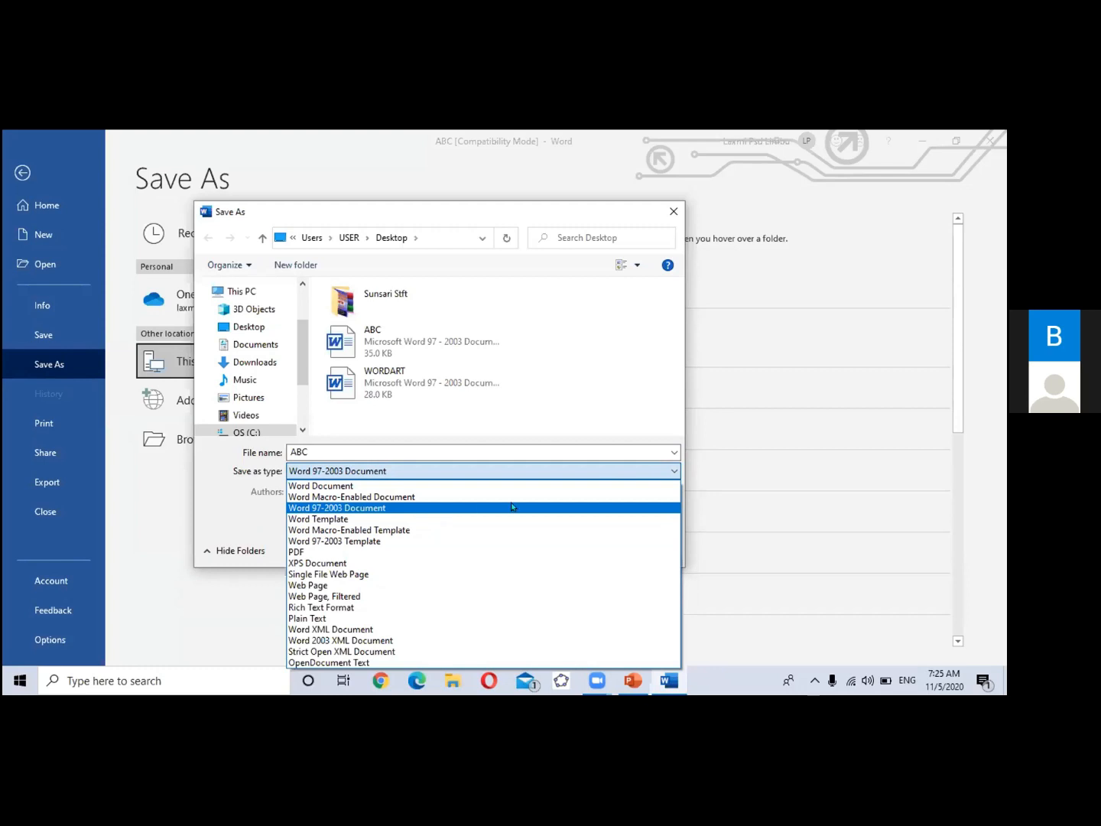
left_click(740, 398)
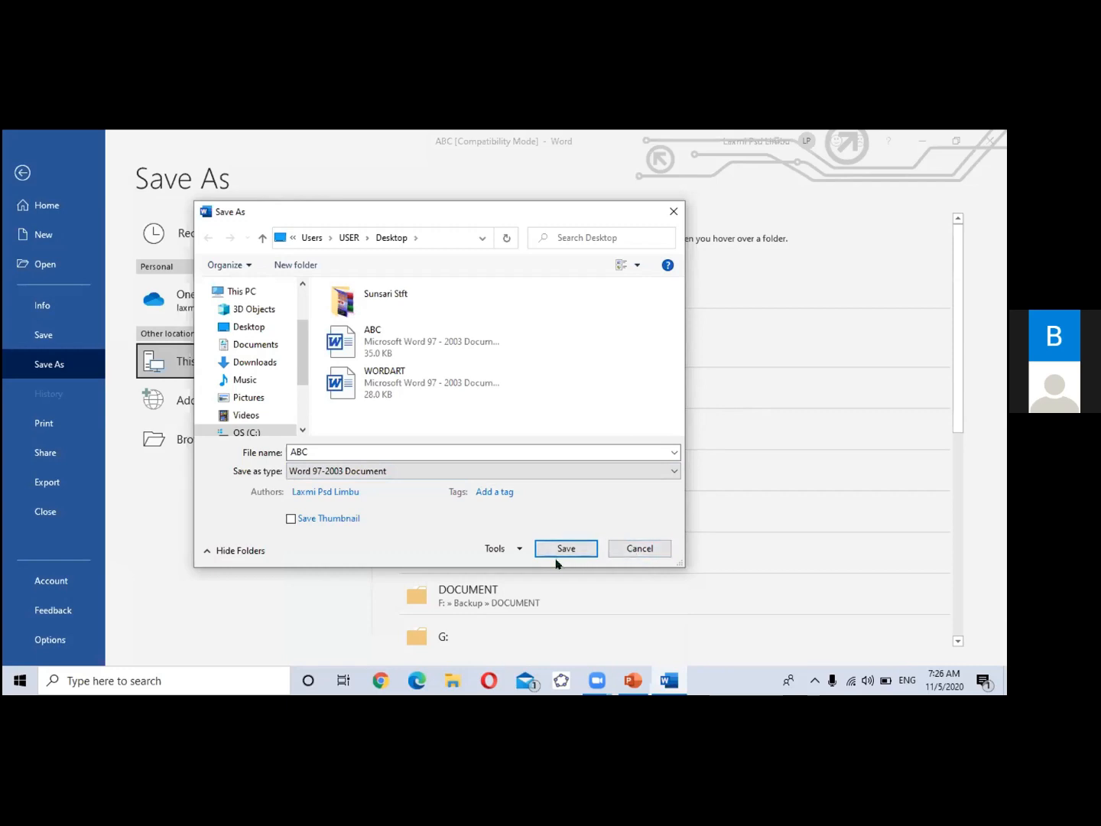
double_click(320, 450)
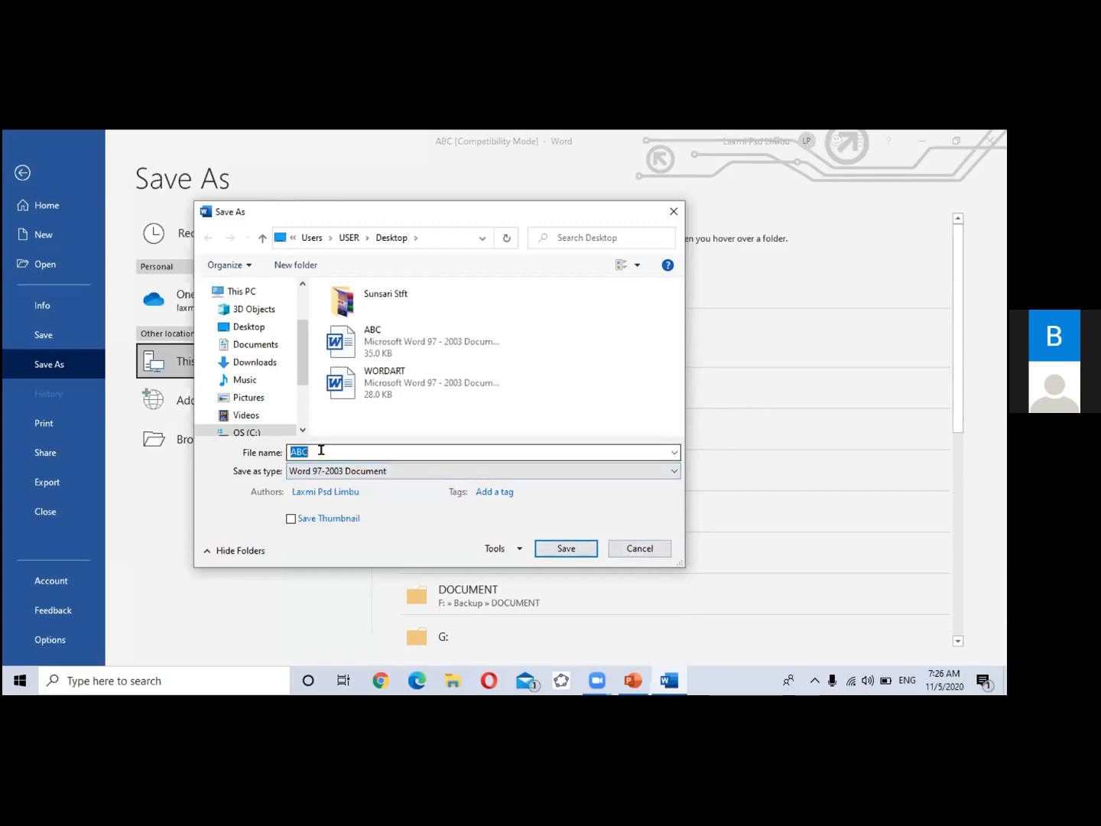
left_click(321, 450)
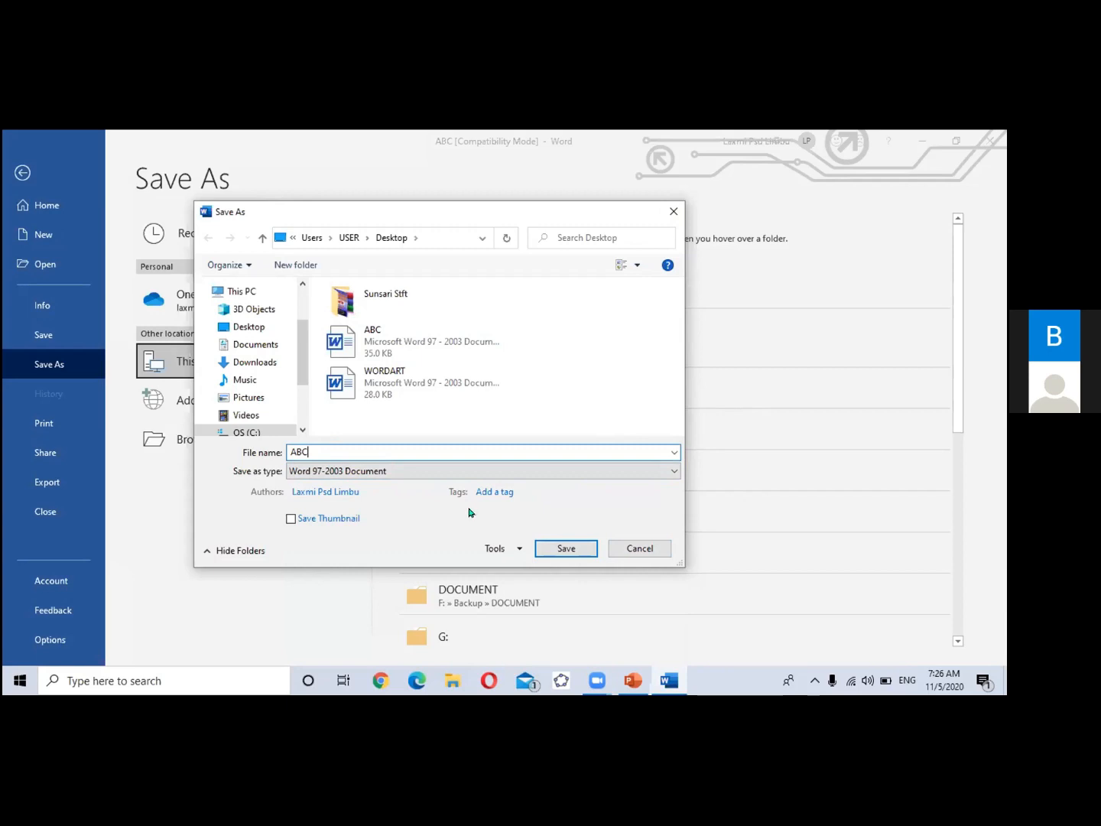
left_click(565, 549)
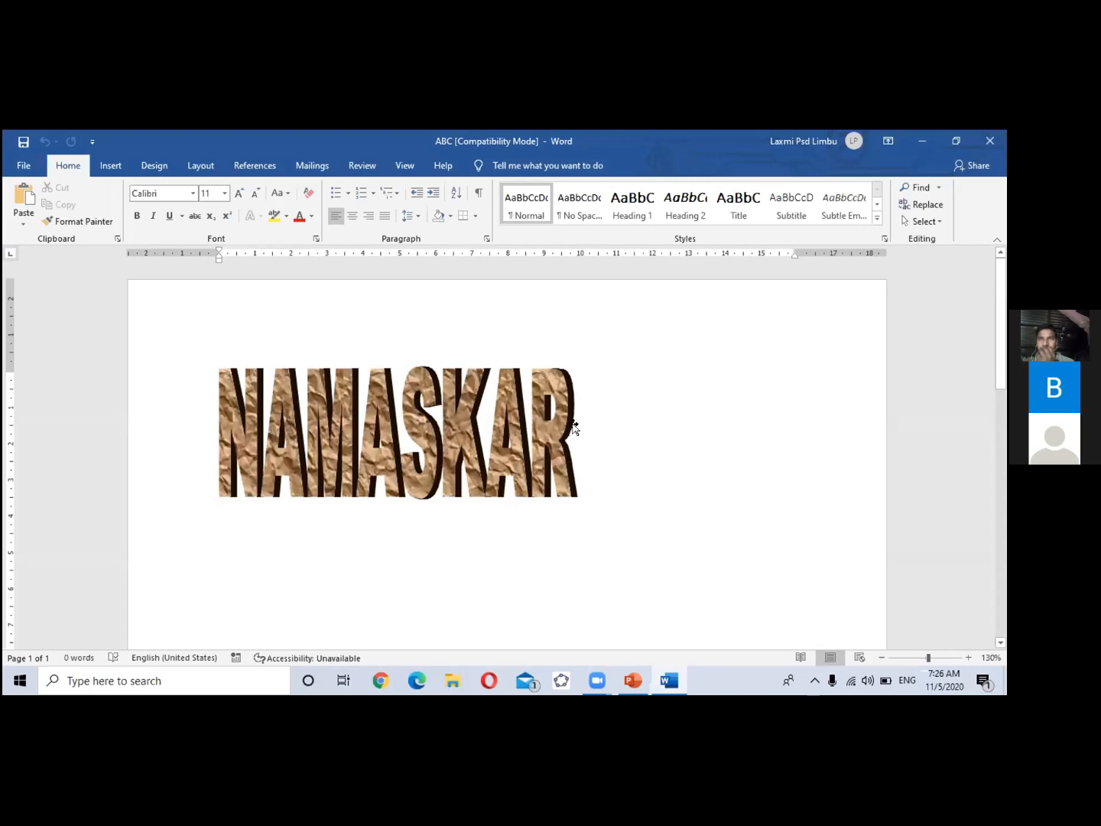
Step: Close ABC, relaunch Word by searching 'W' in the taskbar, and create blank Document1
left_click(434, 419)
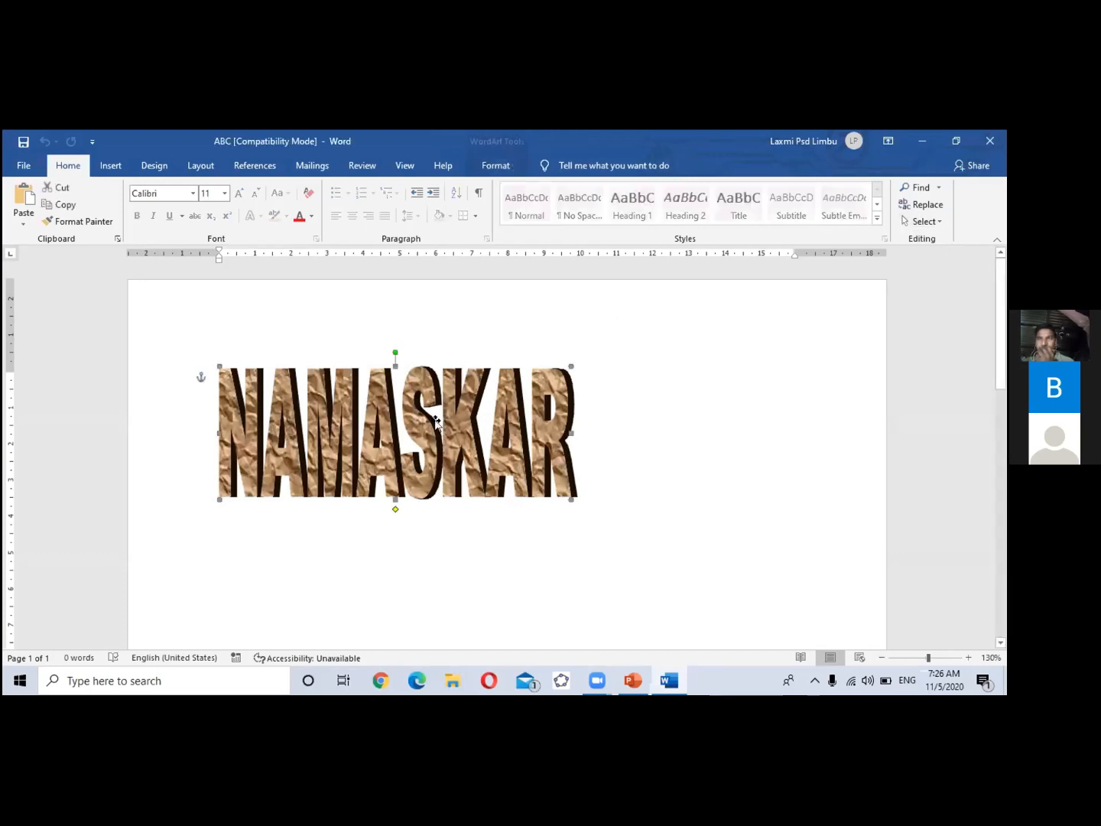
left_click(989, 140)
left_click(165, 682)
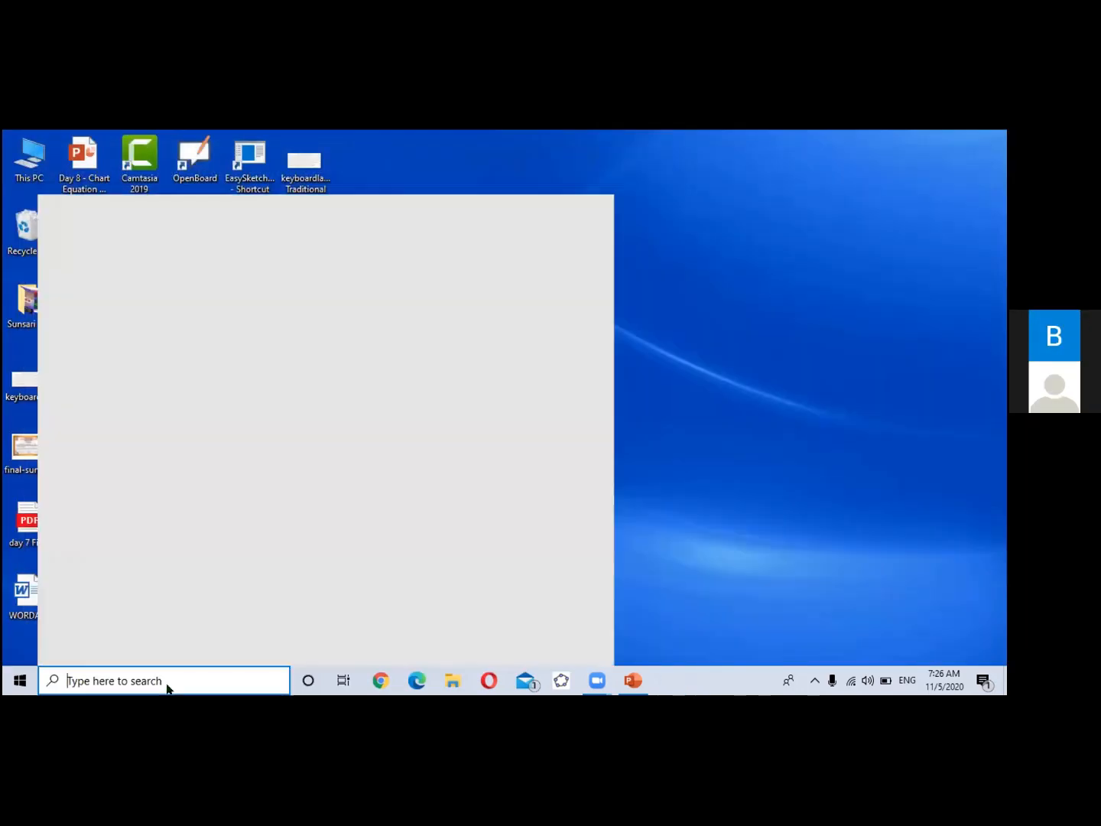
type("W")
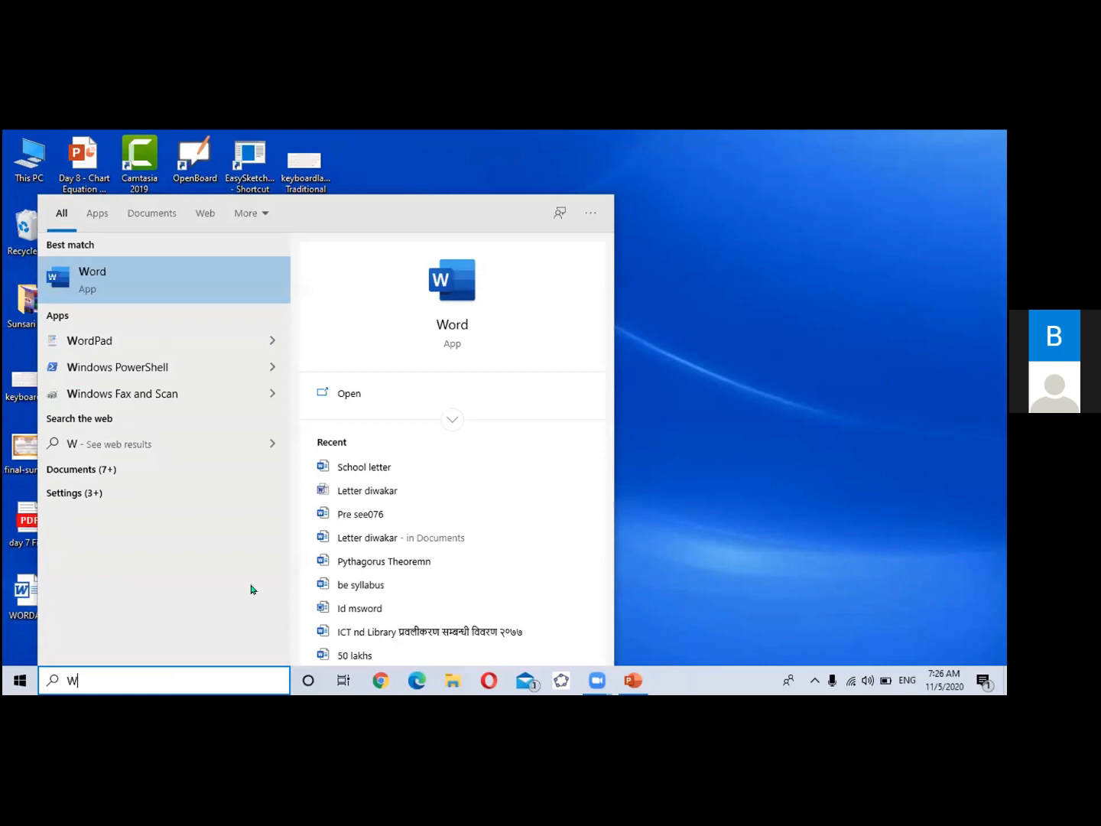
left_click(453, 306)
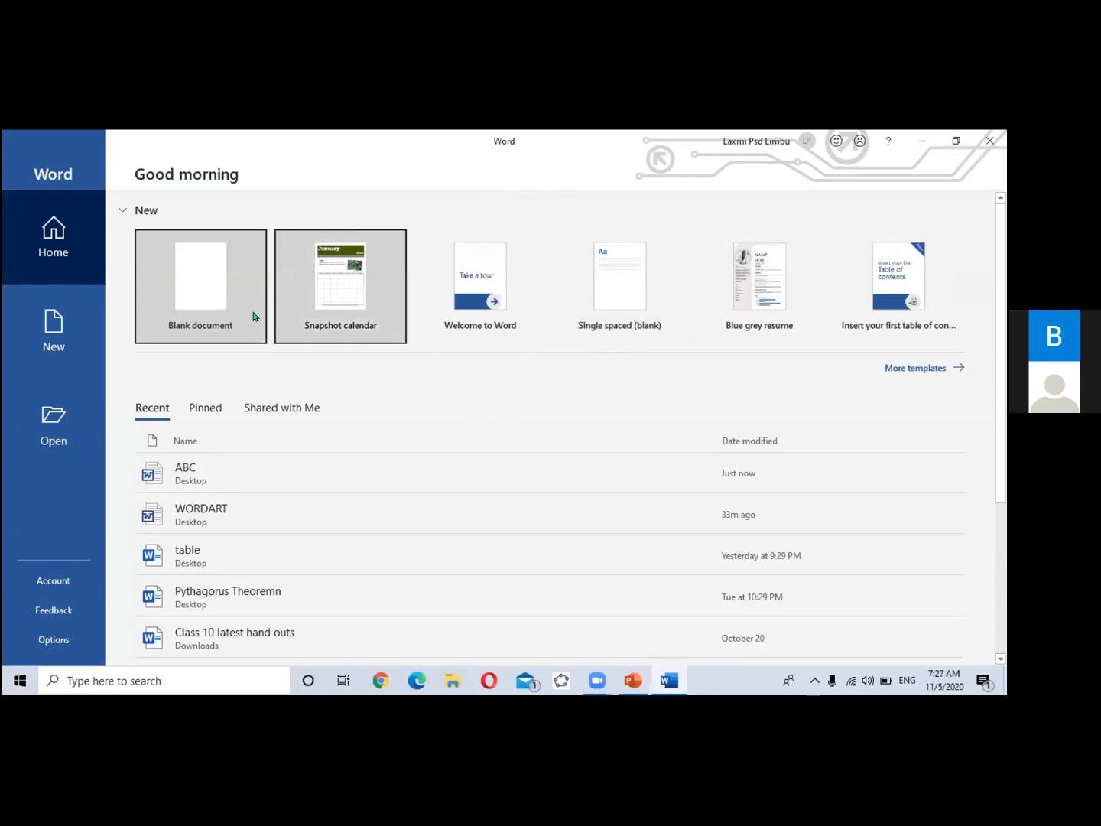
left_click(217, 303)
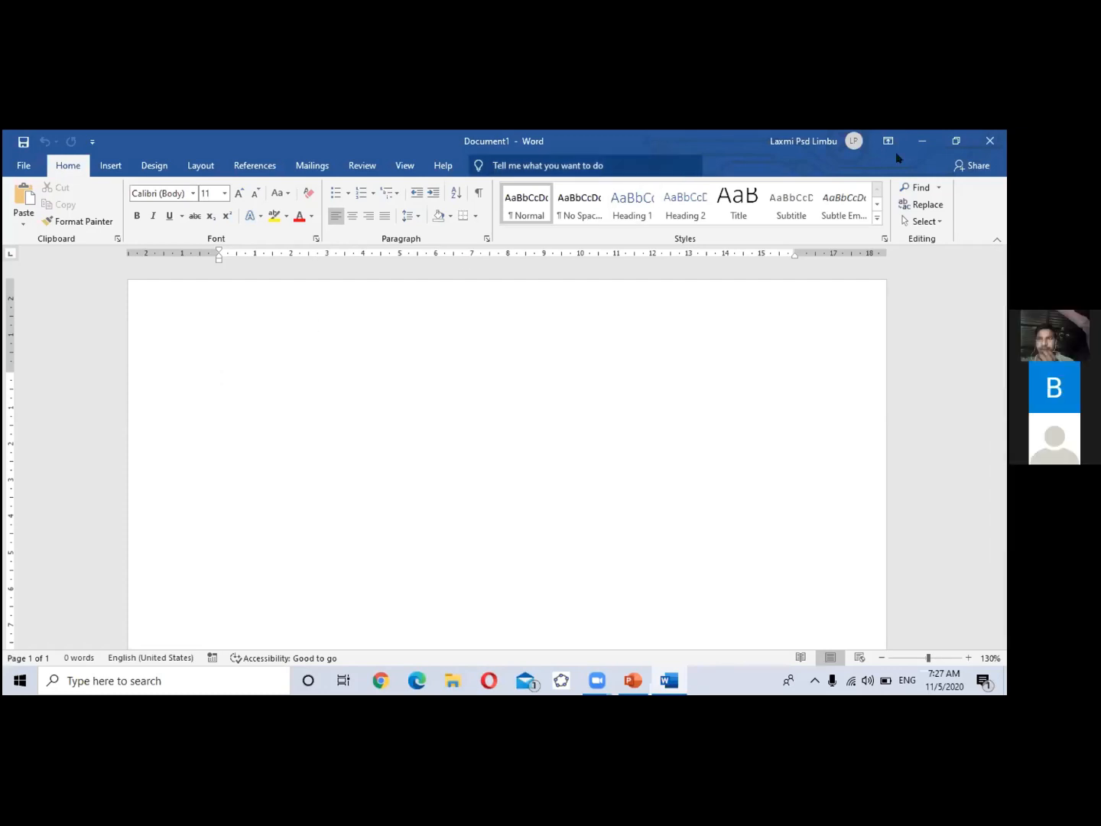
key("XF86AudioRaiseVolume")
key("XF86AudioRaiseVolume")
key("XF86AudioRaiseVolume")
key("XF86AudioRaiseVolume")
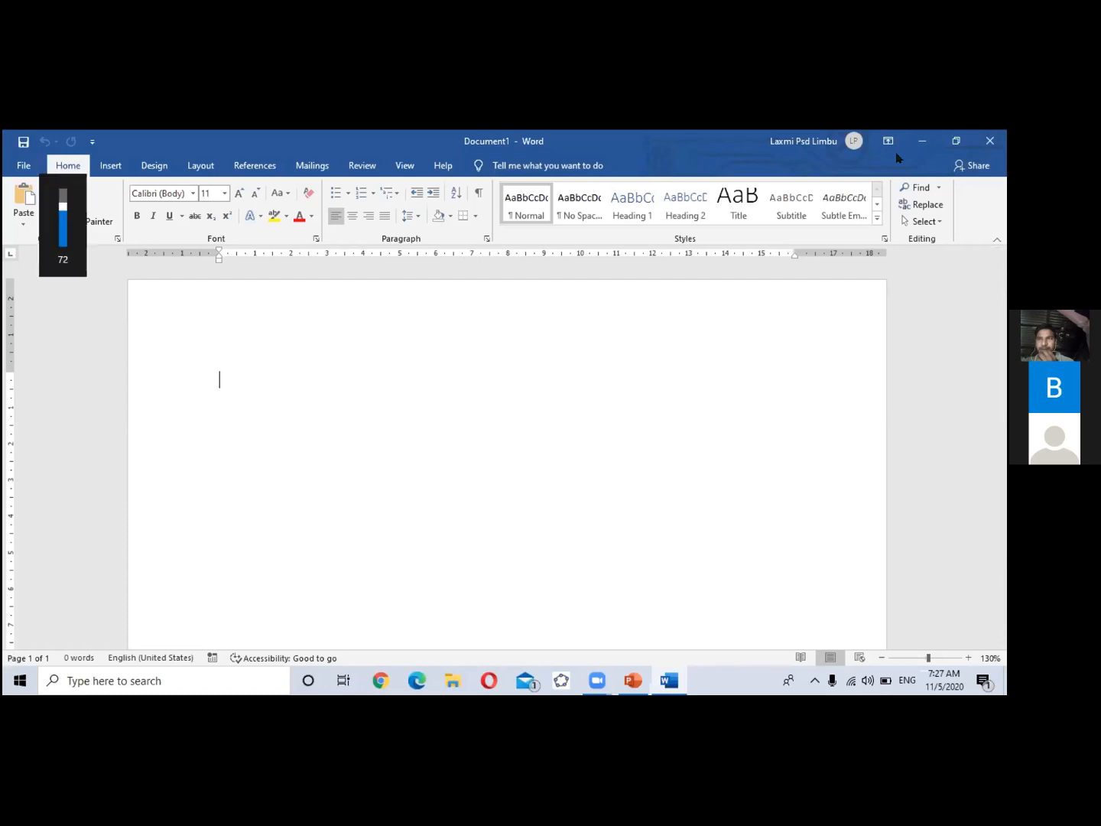
key("XF86AudioLowerVolume")
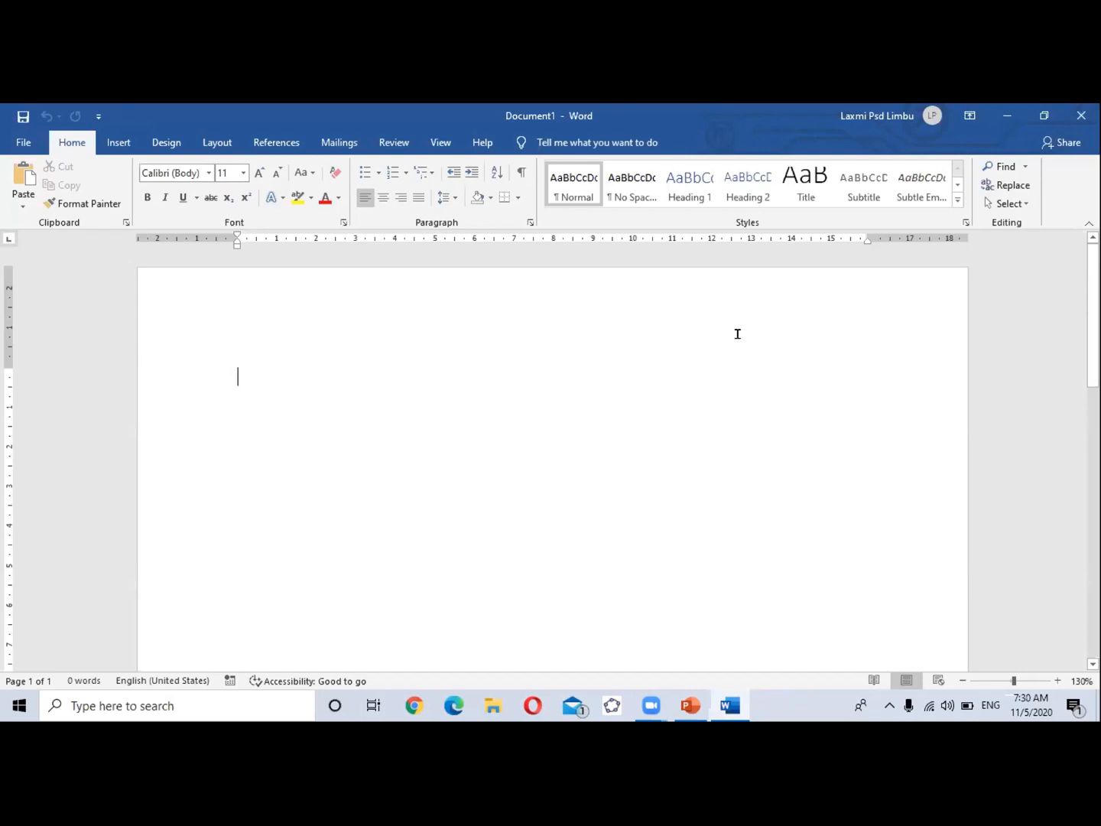
Step: Bring blank Document1 back, look over the View and Insert tabs, then switch to the WordArt presentation
left_click(993, 122)
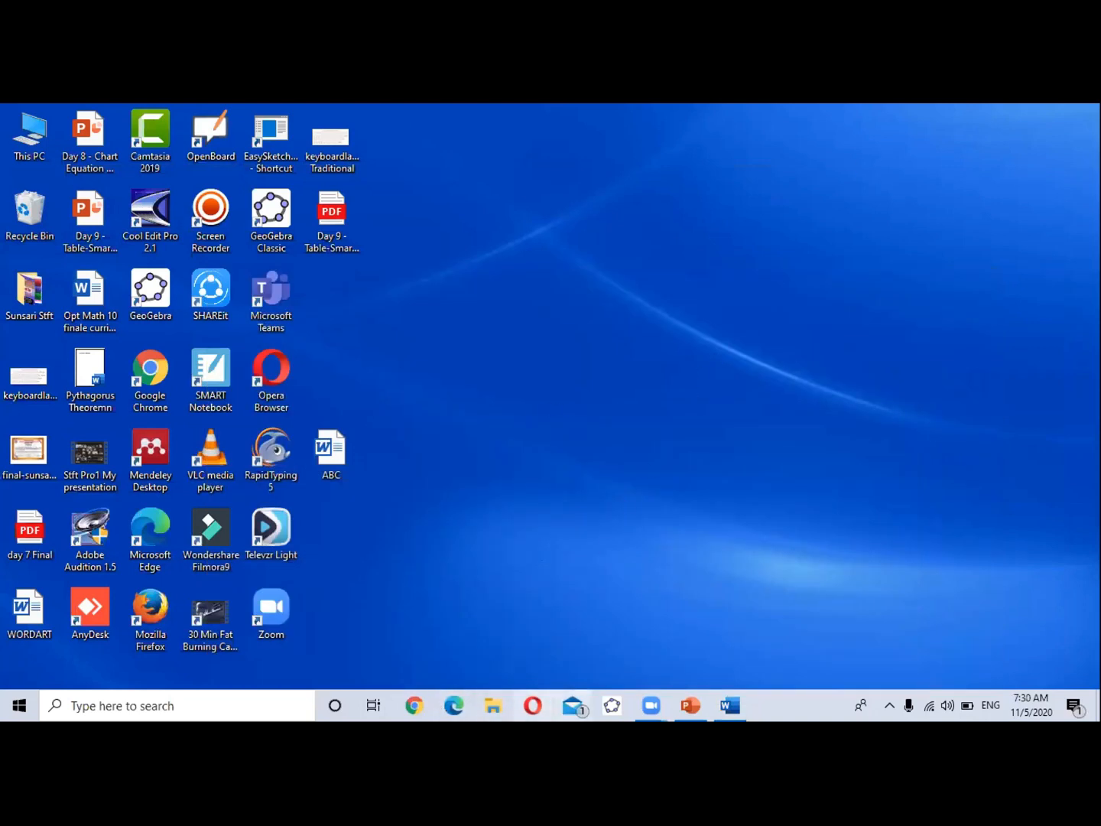
left_click(731, 706)
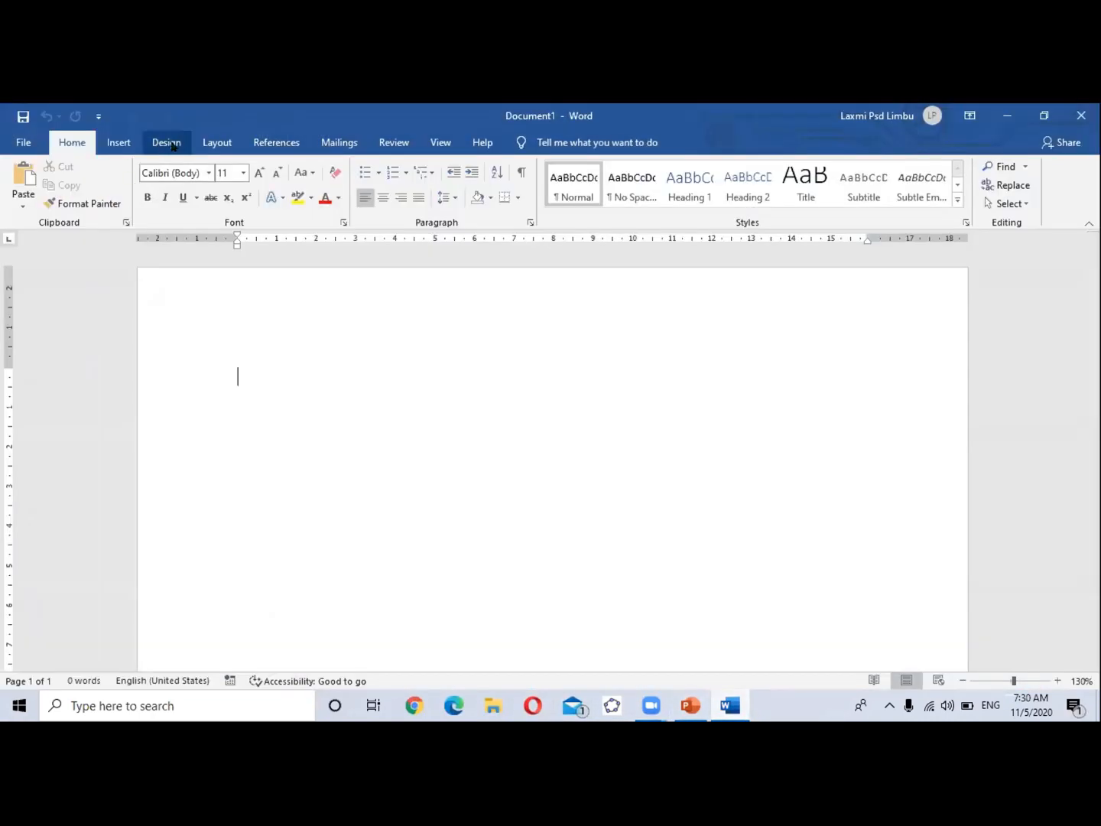
left_click(441, 143)
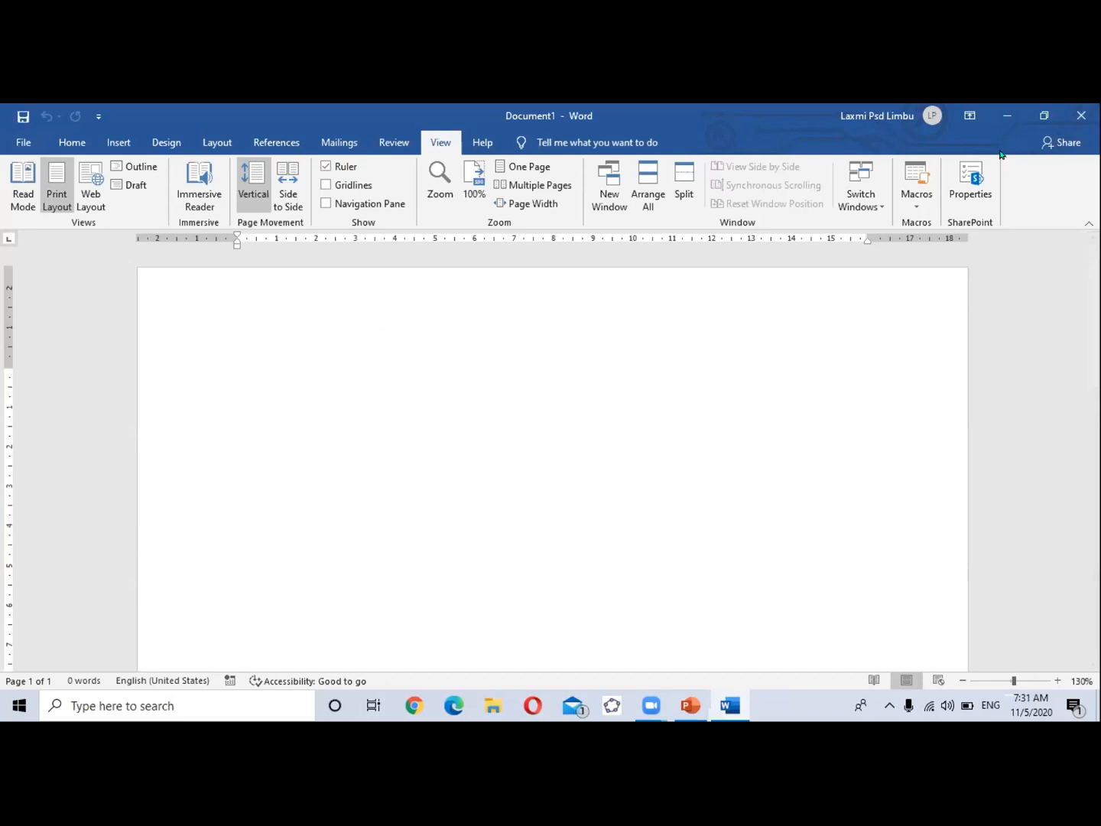
left_click(119, 142)
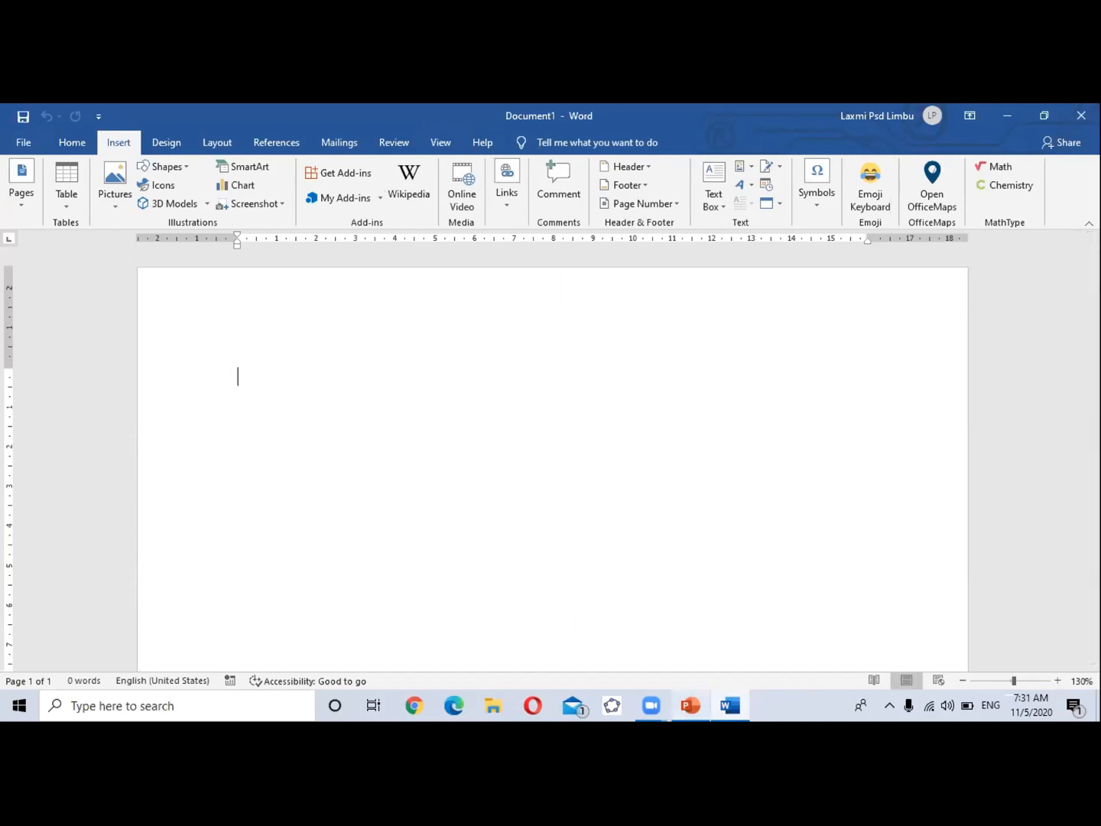
left_click(691, 705)
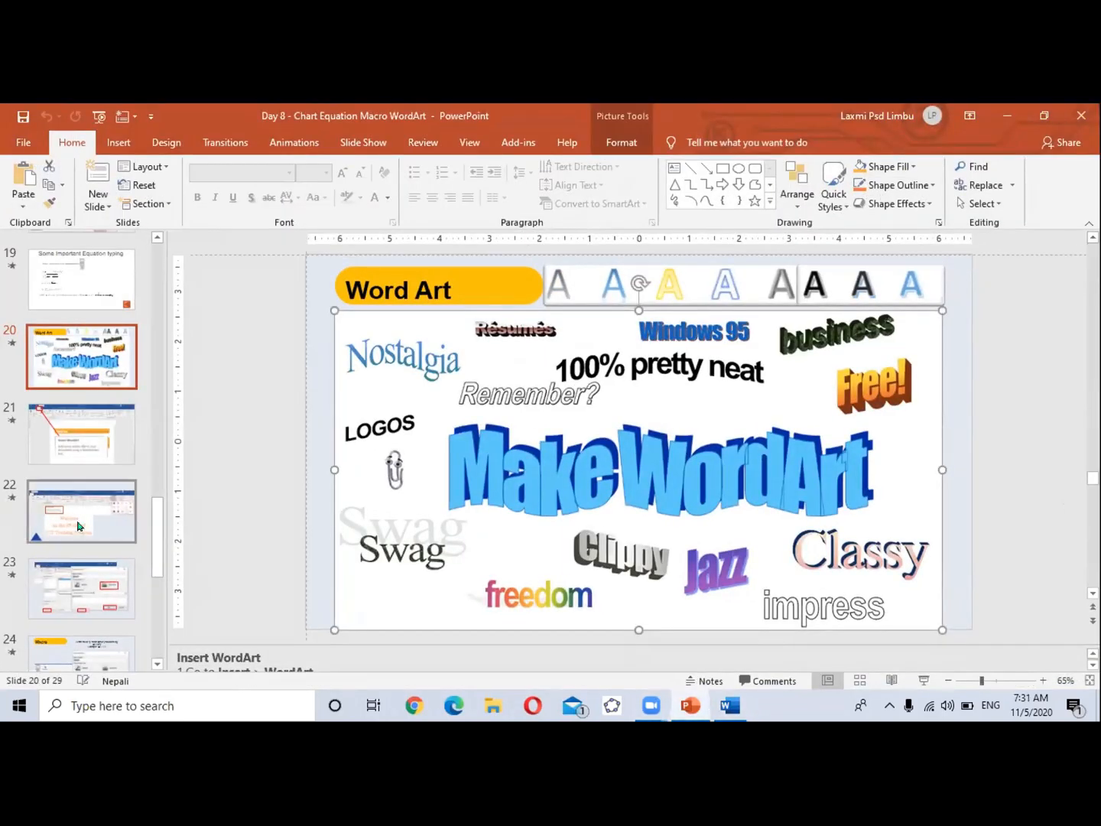
Step: Browse presentation slides 22, 23, 24 and 26 about recording macros
left_click(86, 503)
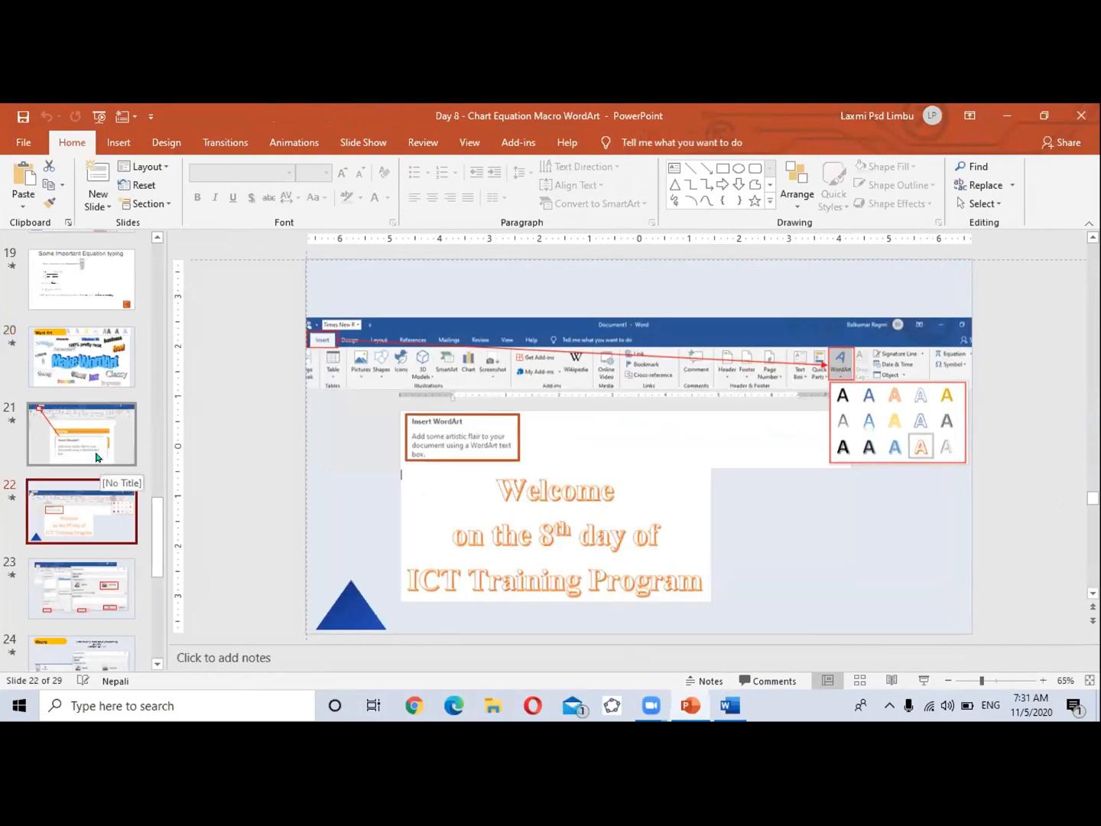
left_click(86, 576)
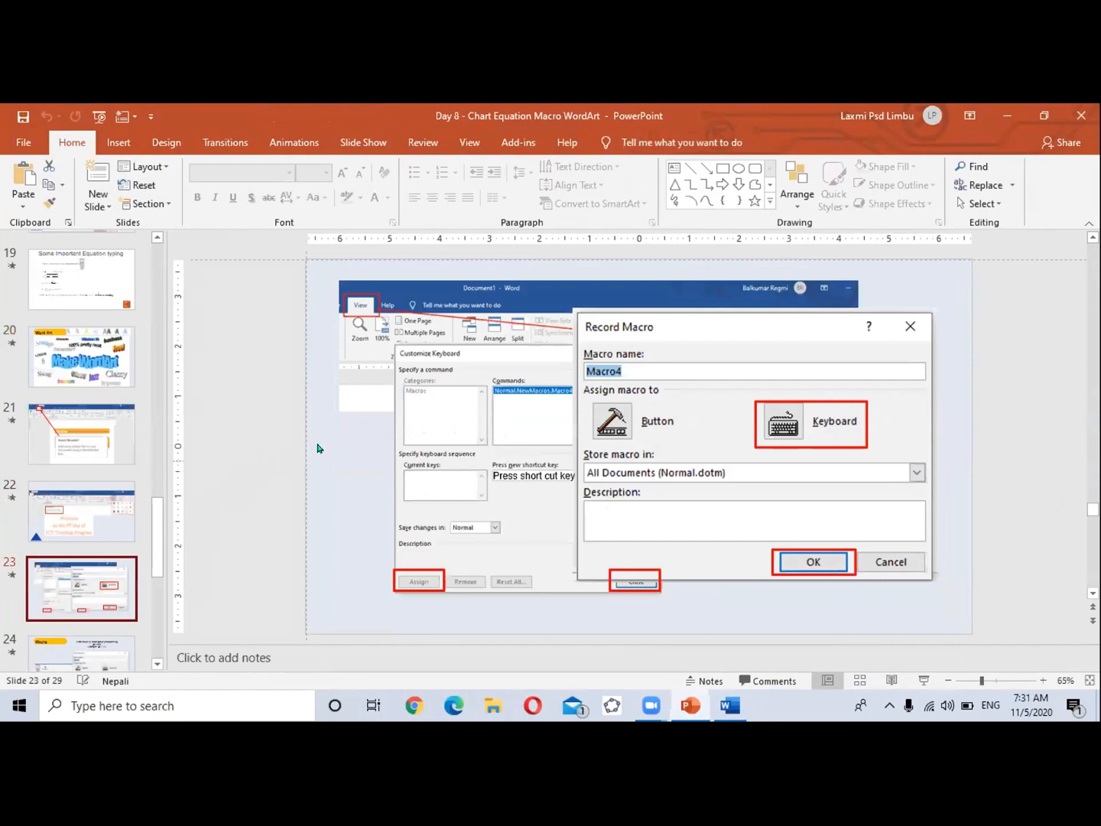
left_click(83, 652)
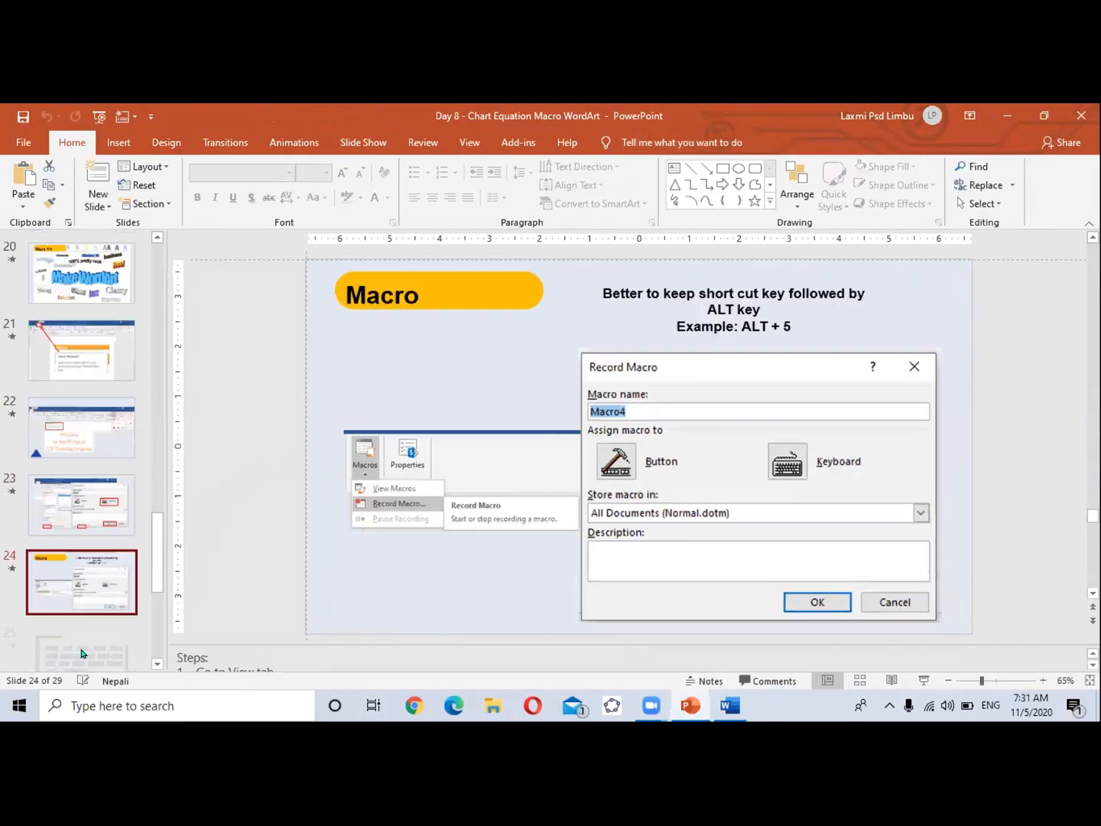
scroll(82, 653, "down", 1)
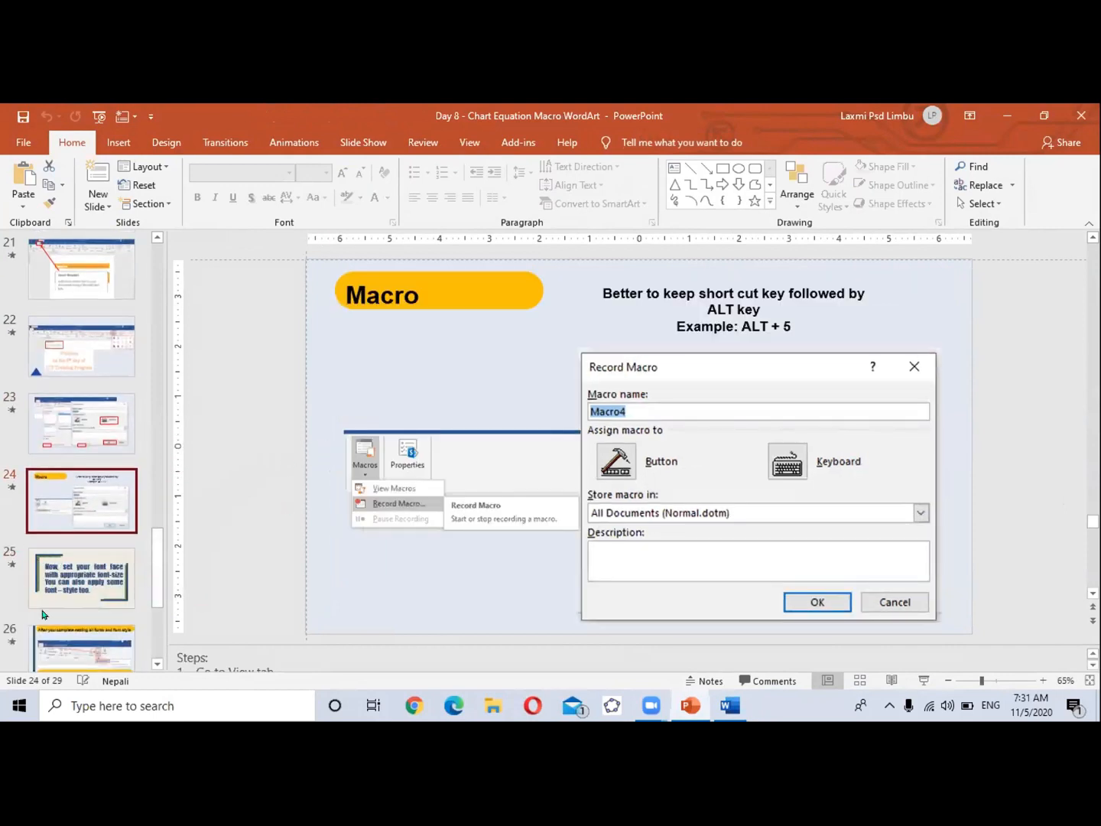
left_click(85, 639)
scroll(83, 624, "down", 2)
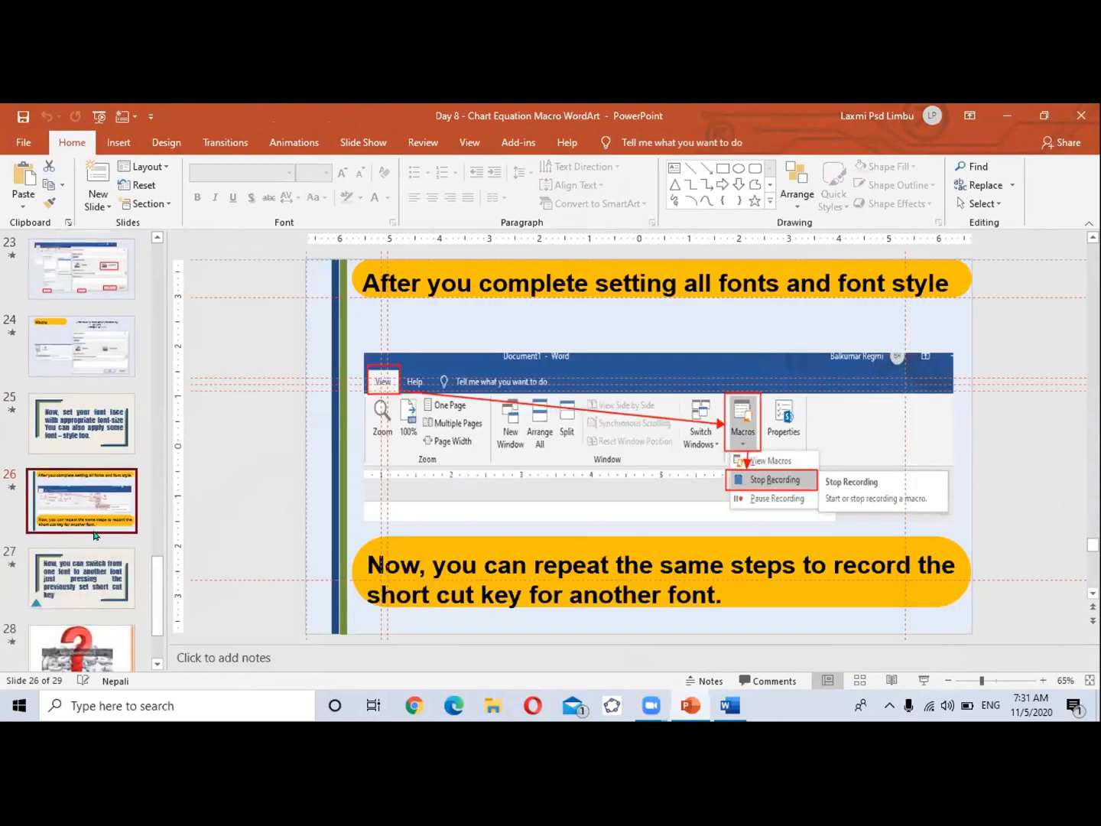
Step: Settle on slide 23, the Record Macro dialog with keyboard assignment, after checking slides 24 and 21
left_click(93, 328)
left_click(92, 277)
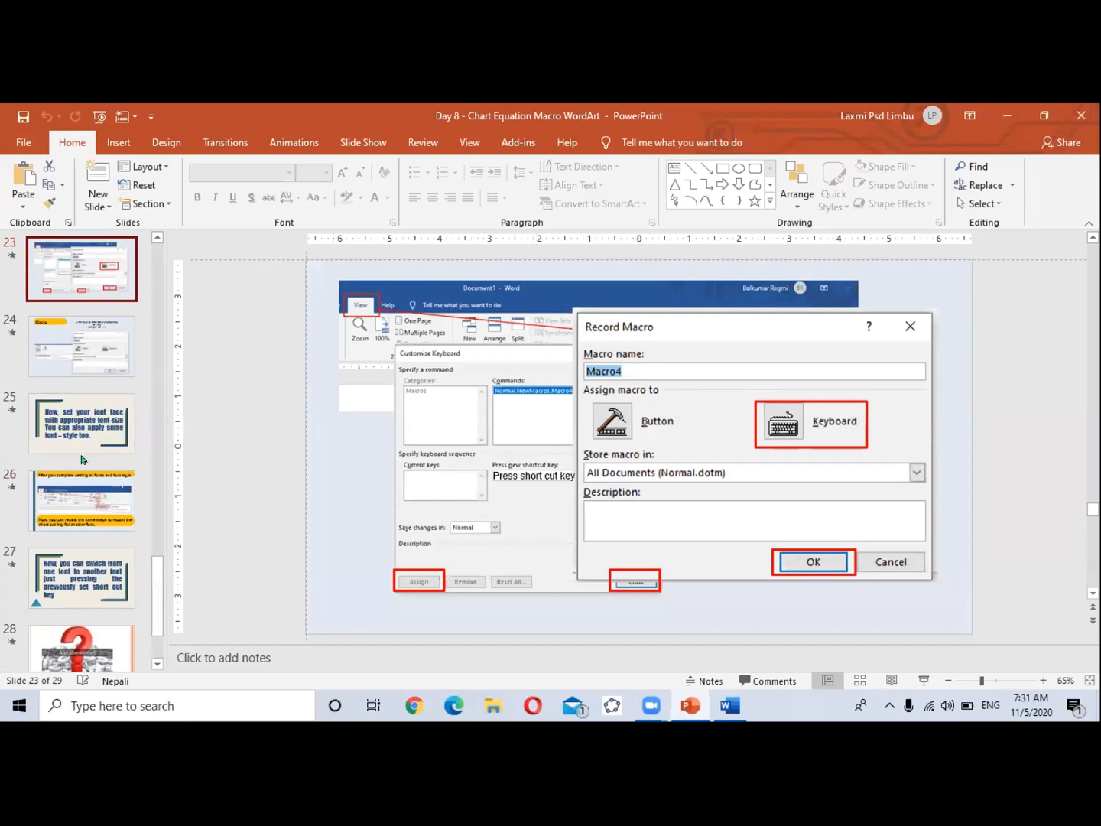
scroll(98, 407, "up", 2)
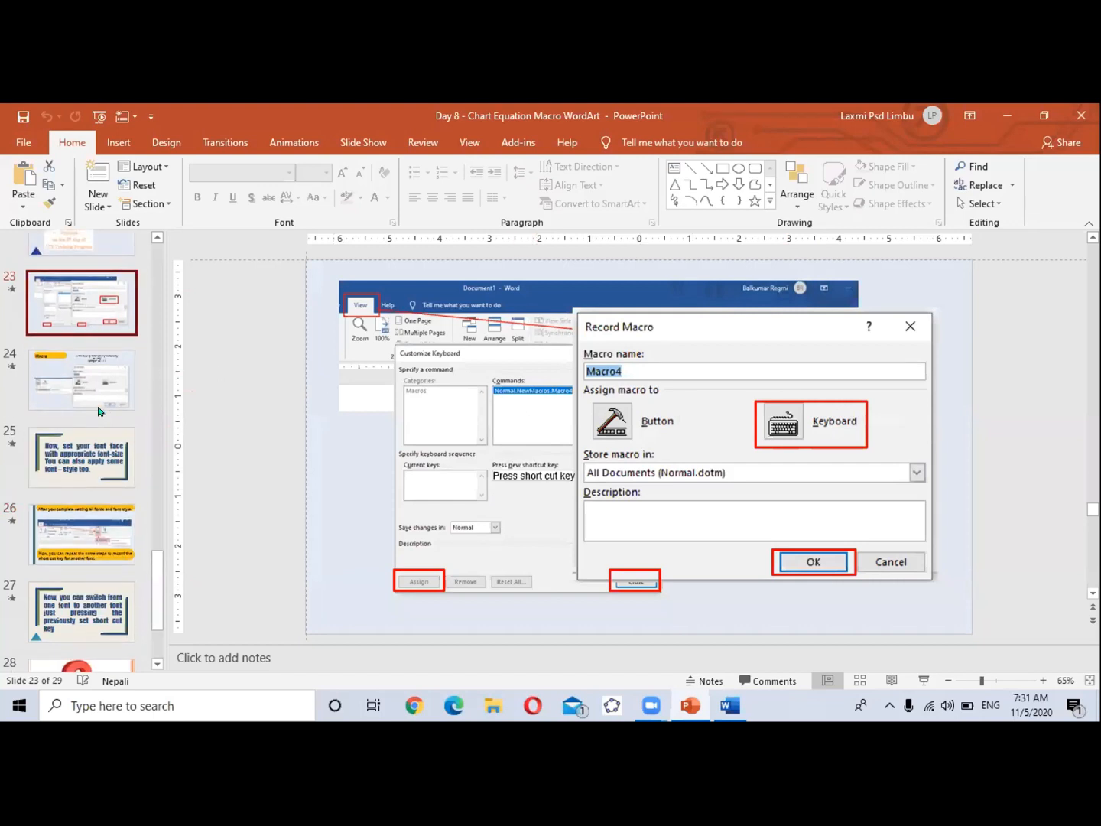
scroll(107, 368, "up", 2)
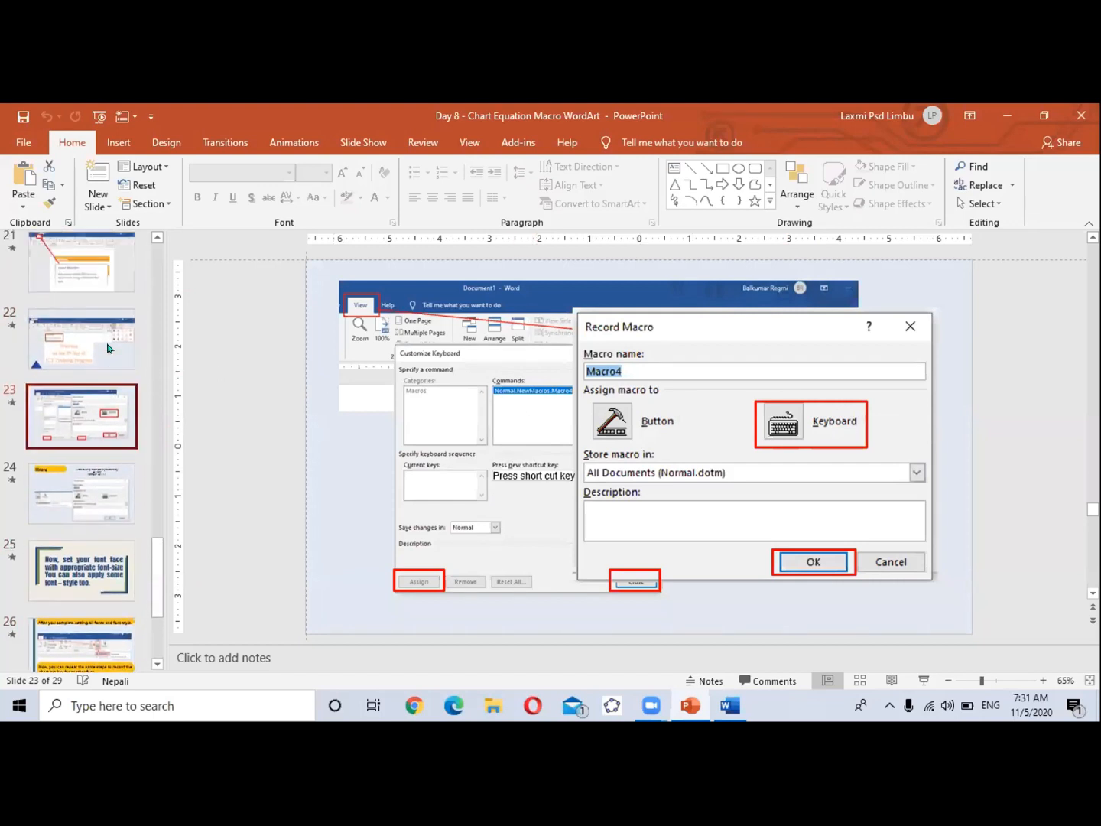
scroll(106, 366, "up", 2)
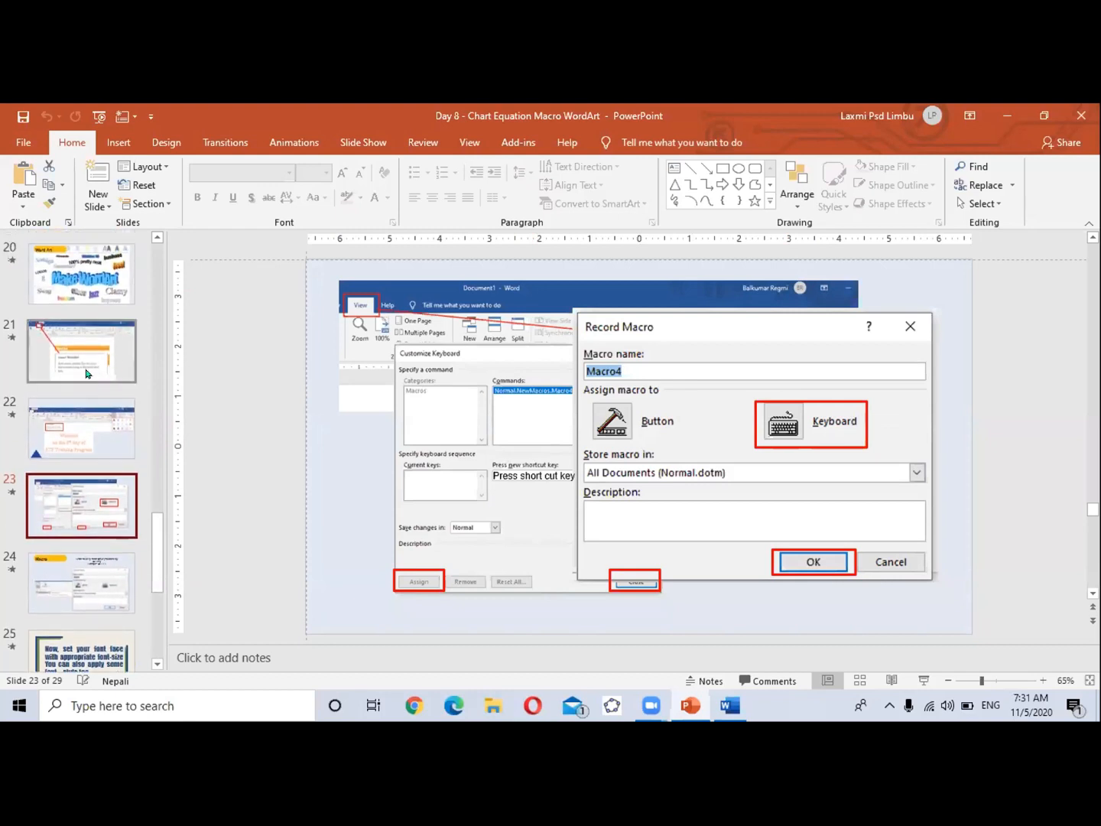
left_click(91, 366)
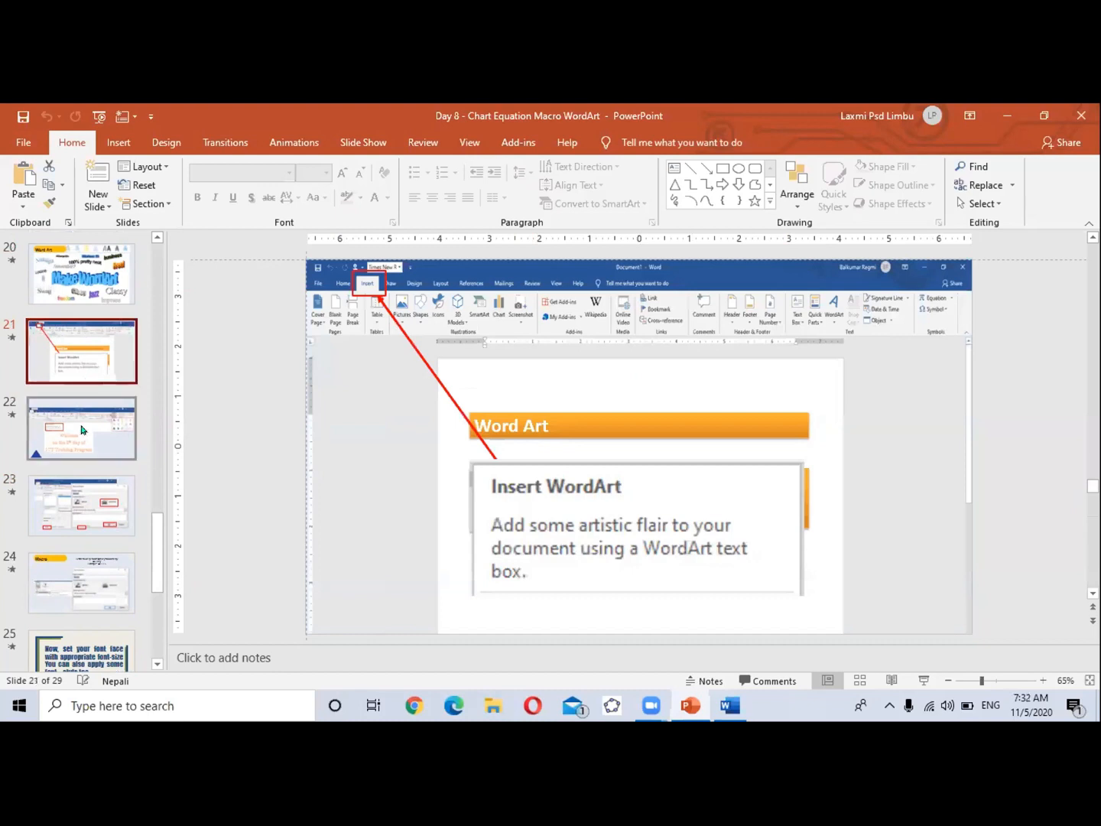
left_click(82, 514)
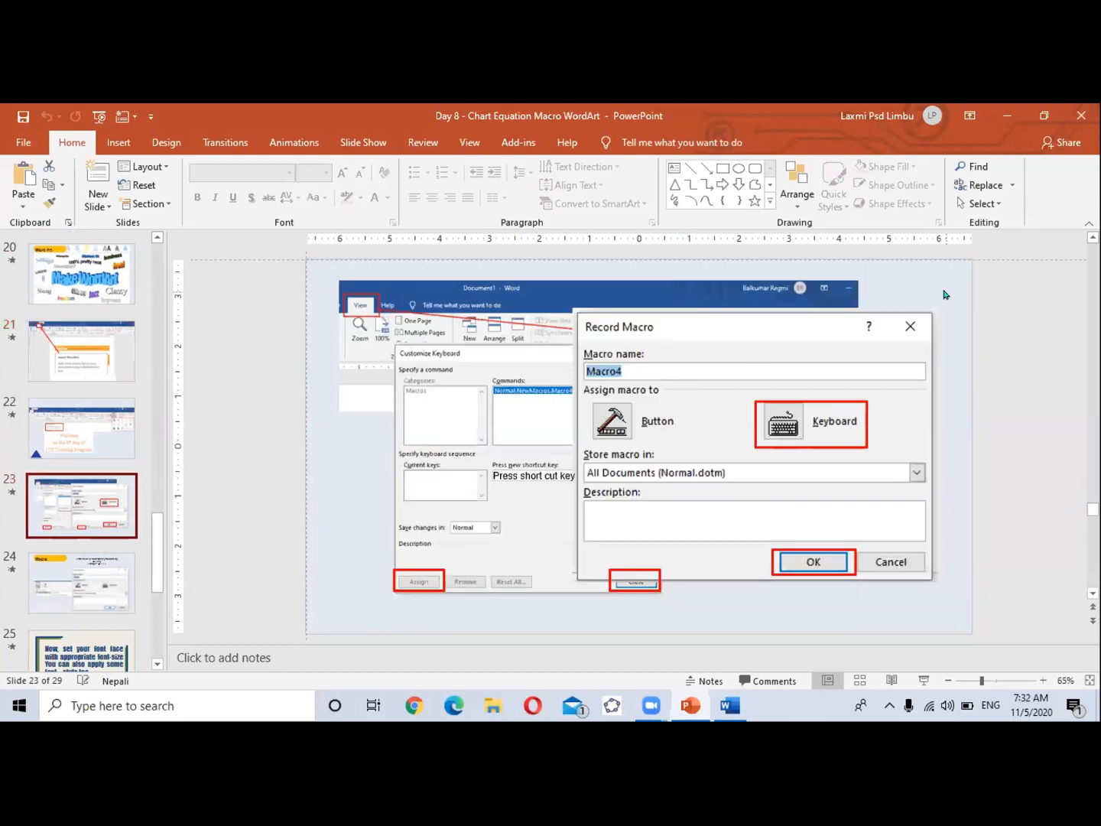
Step: Minimize PowerPoint and check Word's existing macros list, closing it without running anything
left_click(1007, 115)
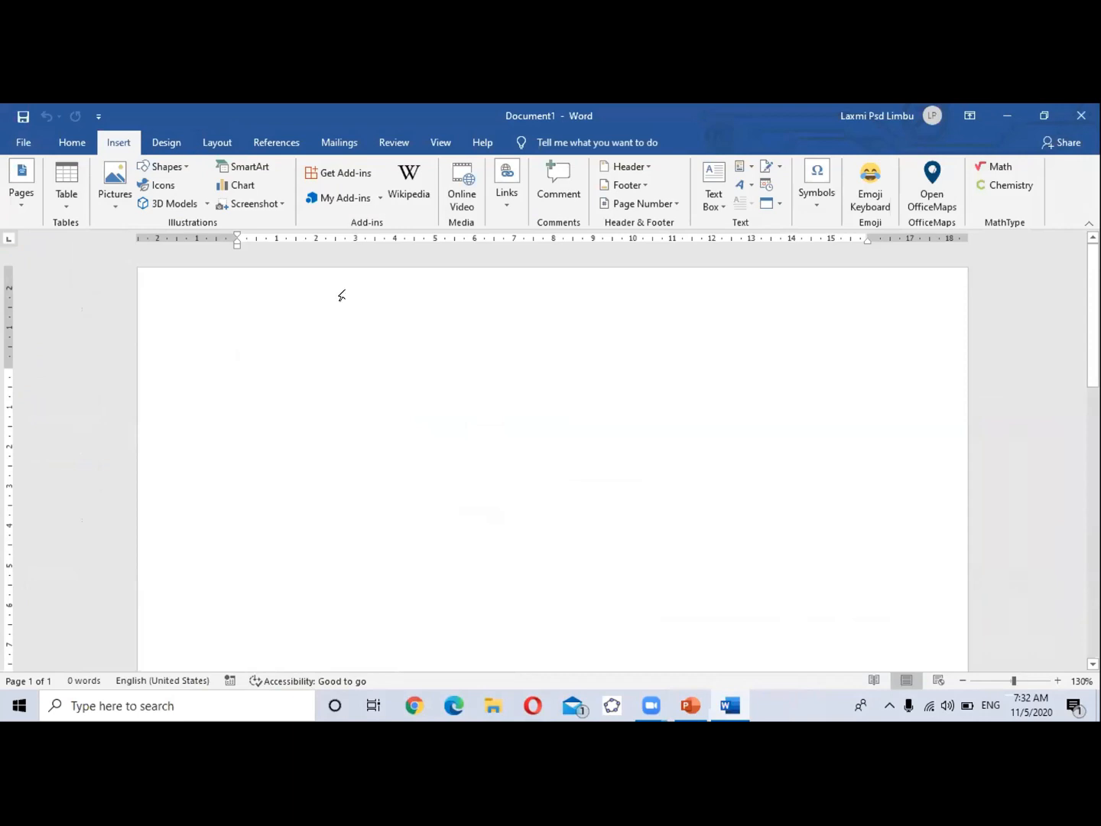
left_click(438, 142)
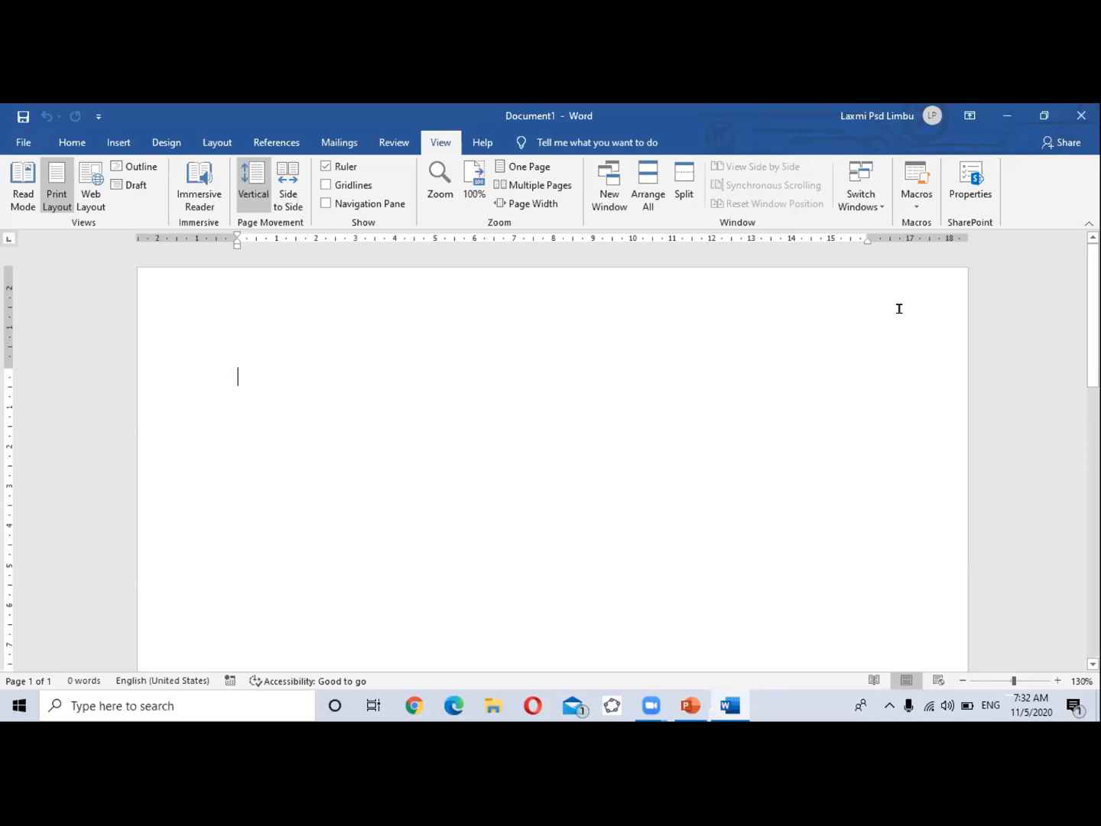
left_click(916, 209)
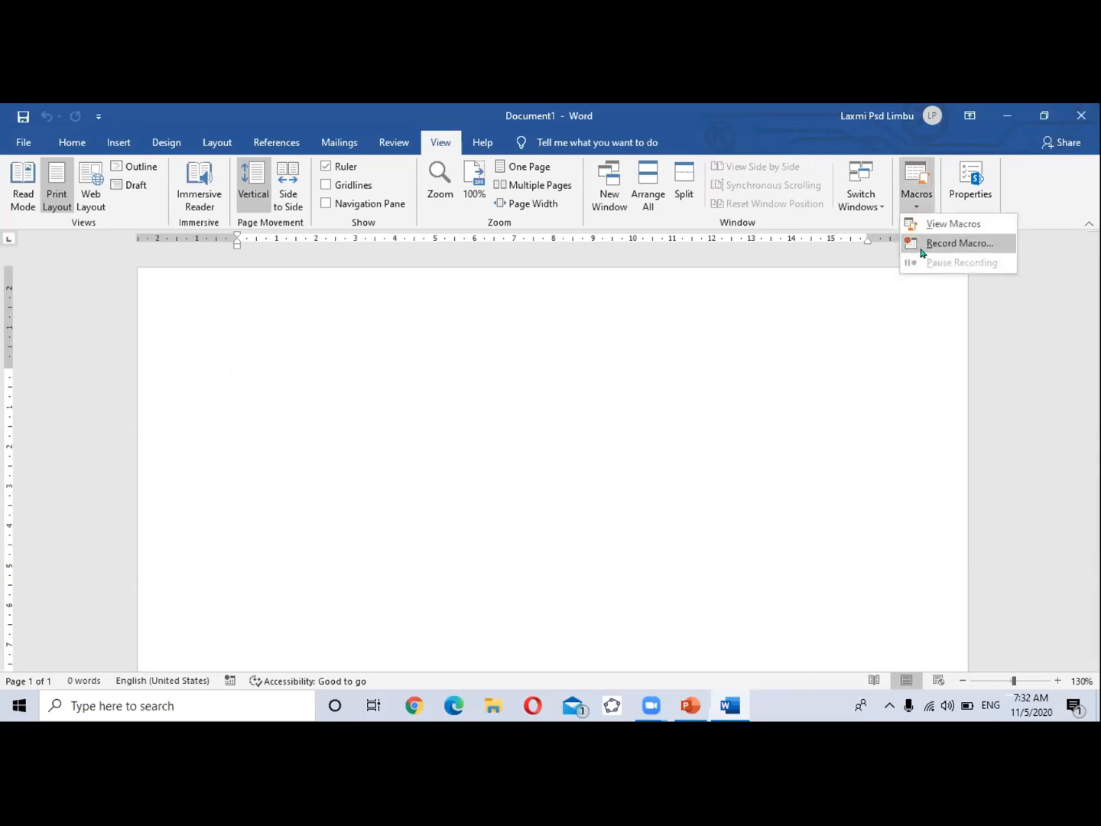
left_click(933, 225)
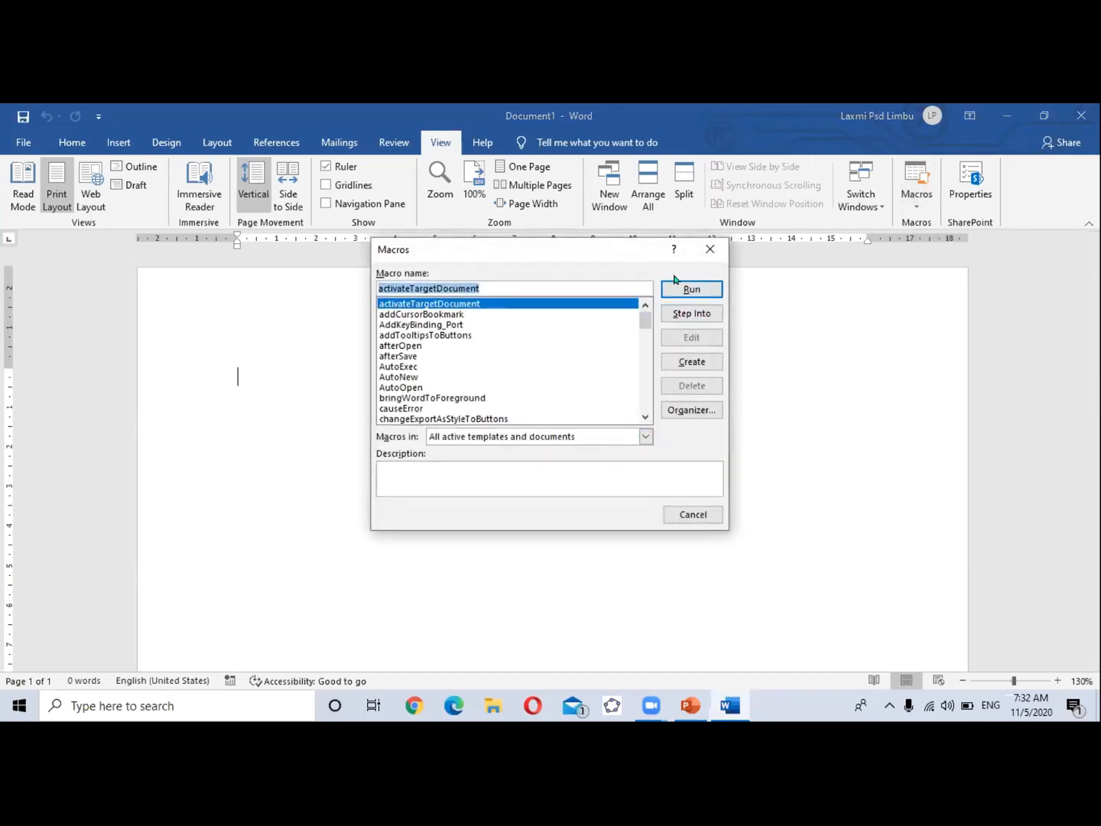
left_click(708, 248)
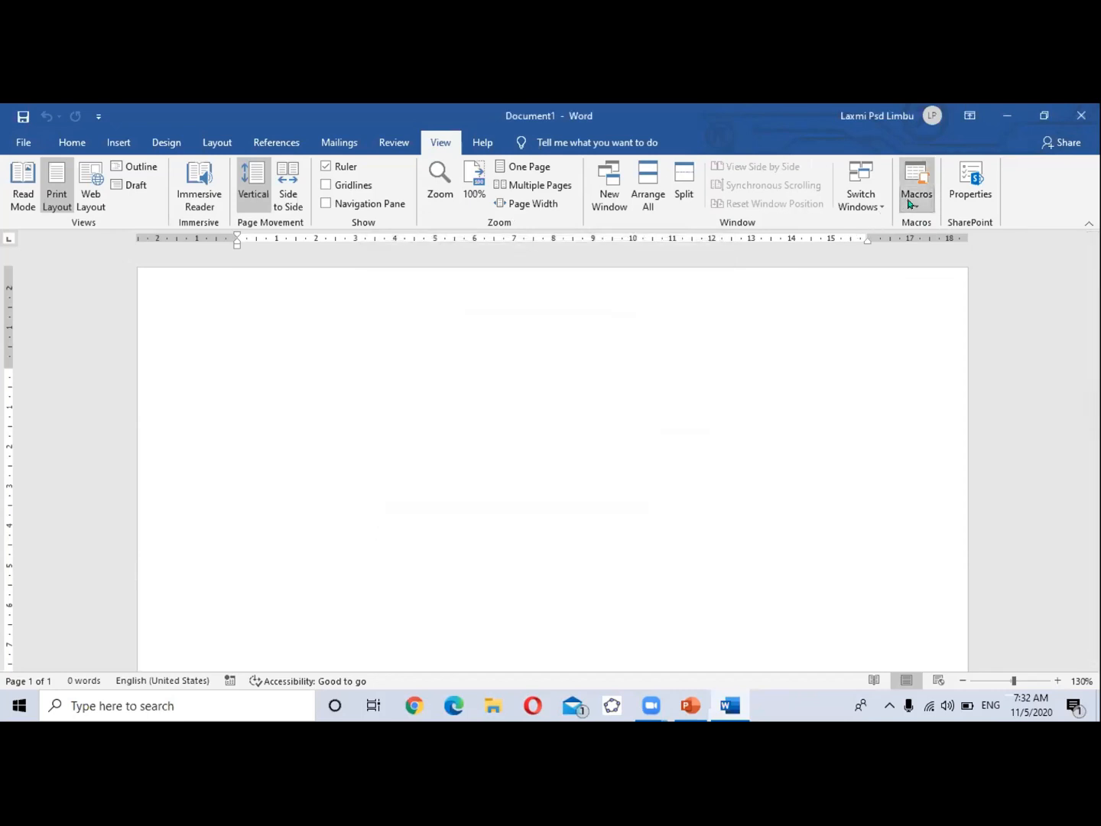
Step: Open Record Macro and cancel it, then switch between the Insert and View tabs
left_click(907, 205)
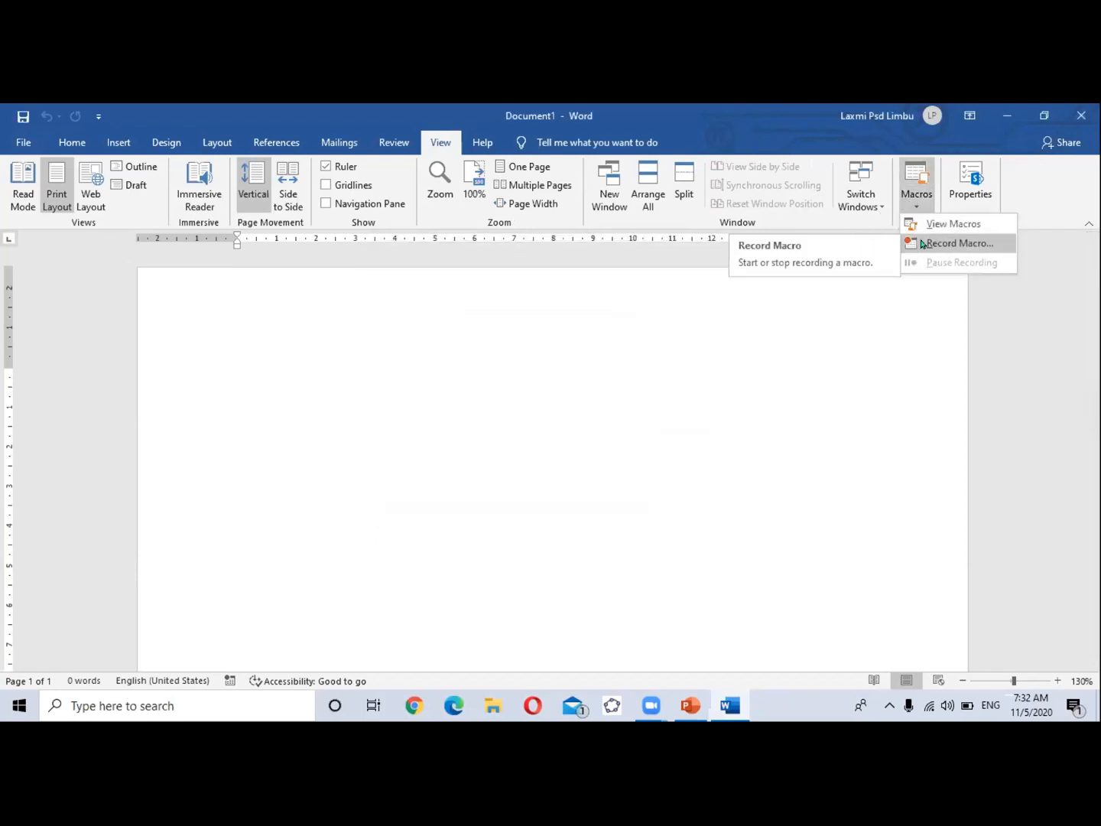
left_click(948, 244)
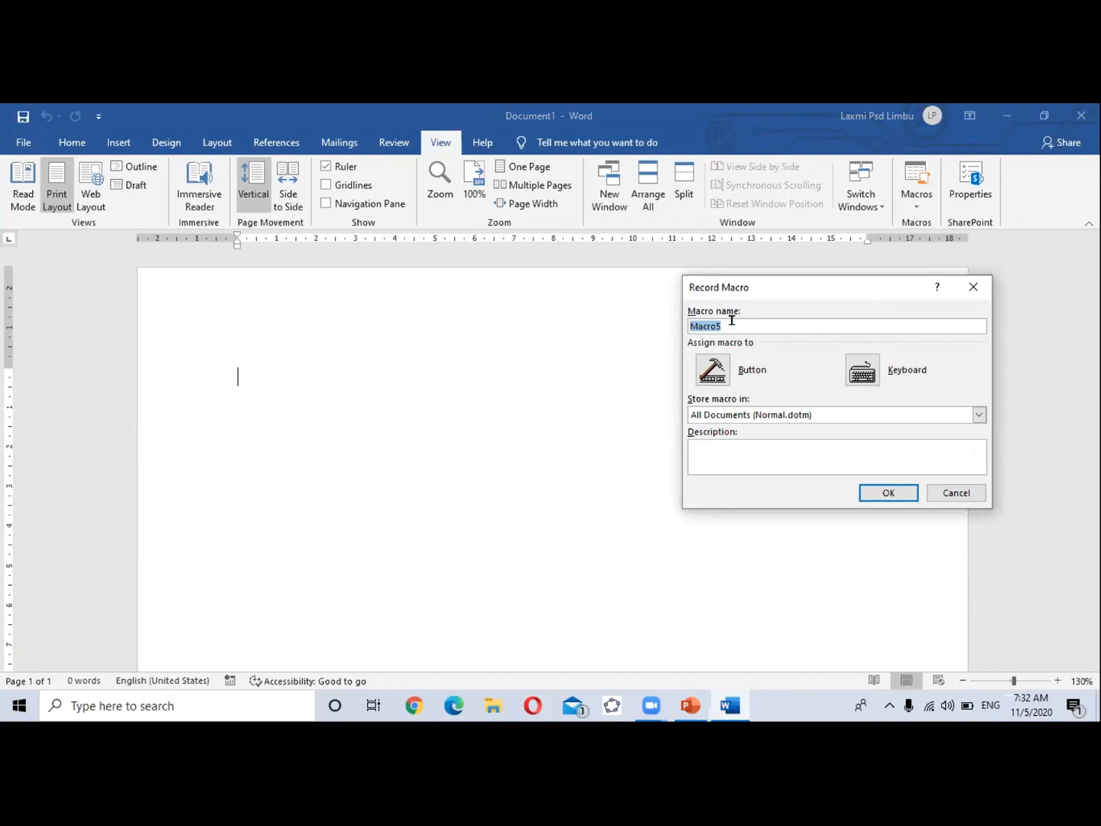
left_click(972, 289)
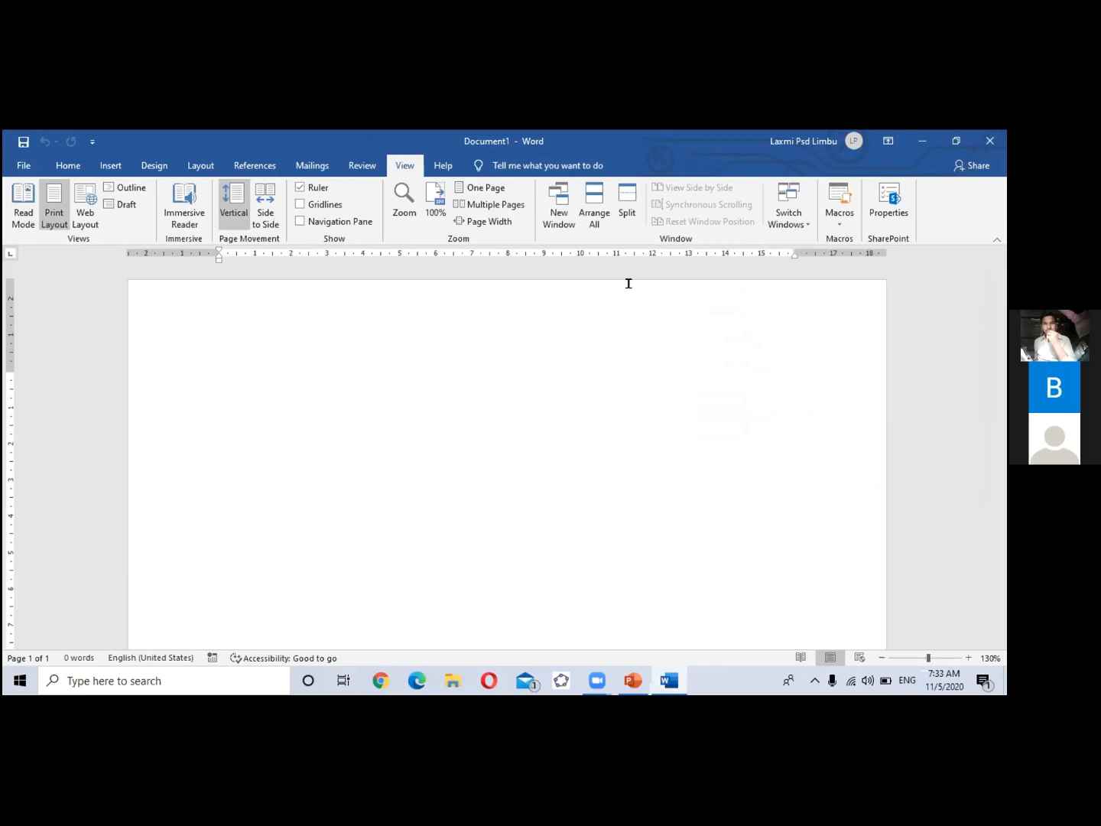
left_click(836, 223)
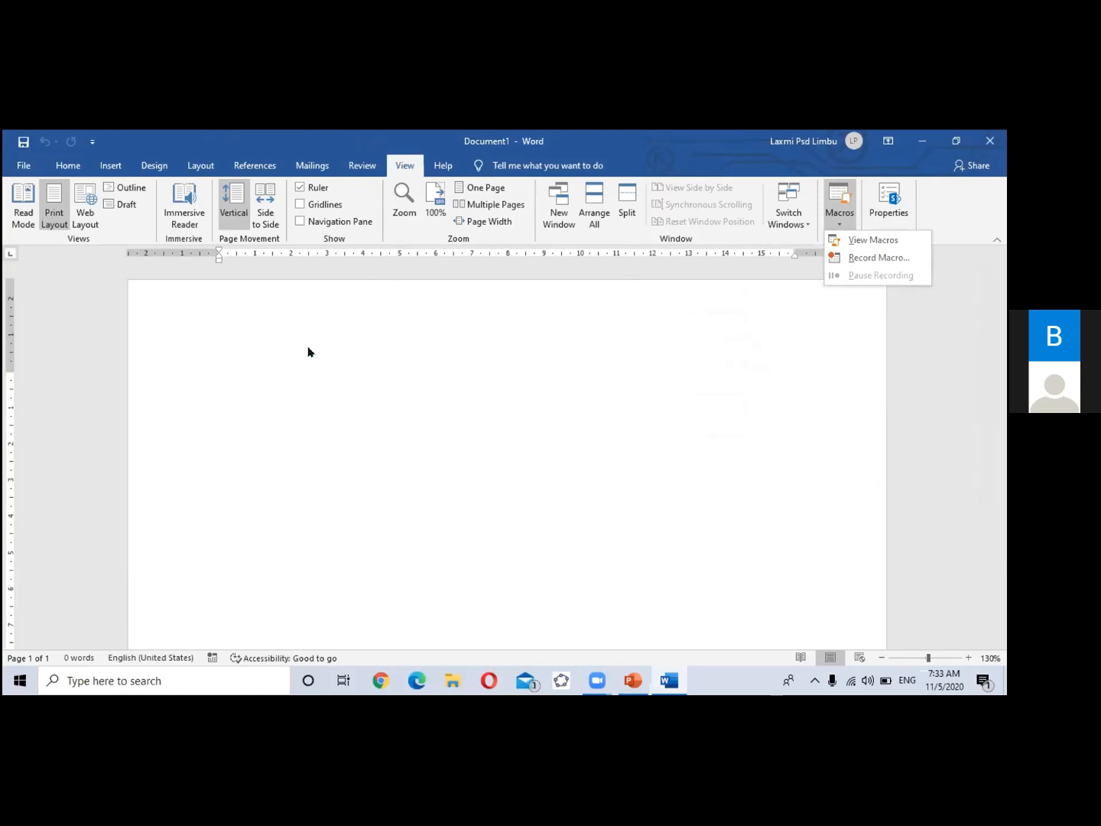
left_click(407, 372)
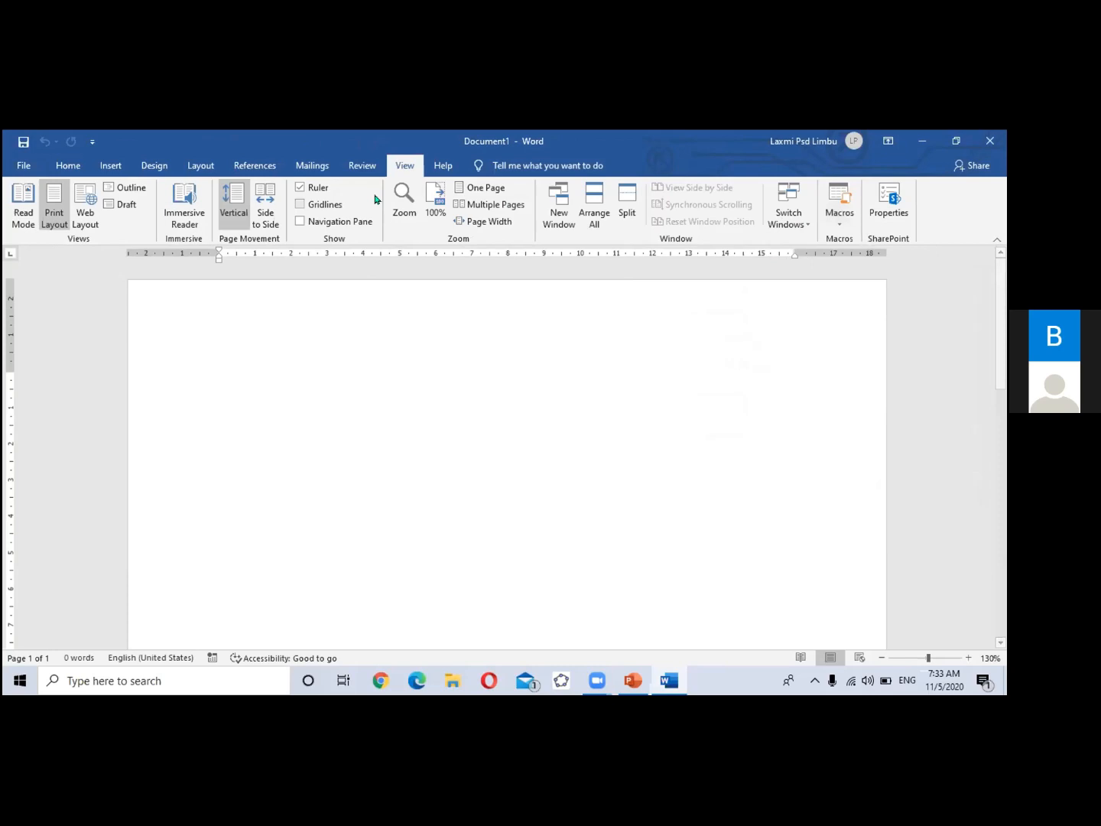
left_click(109, 165)
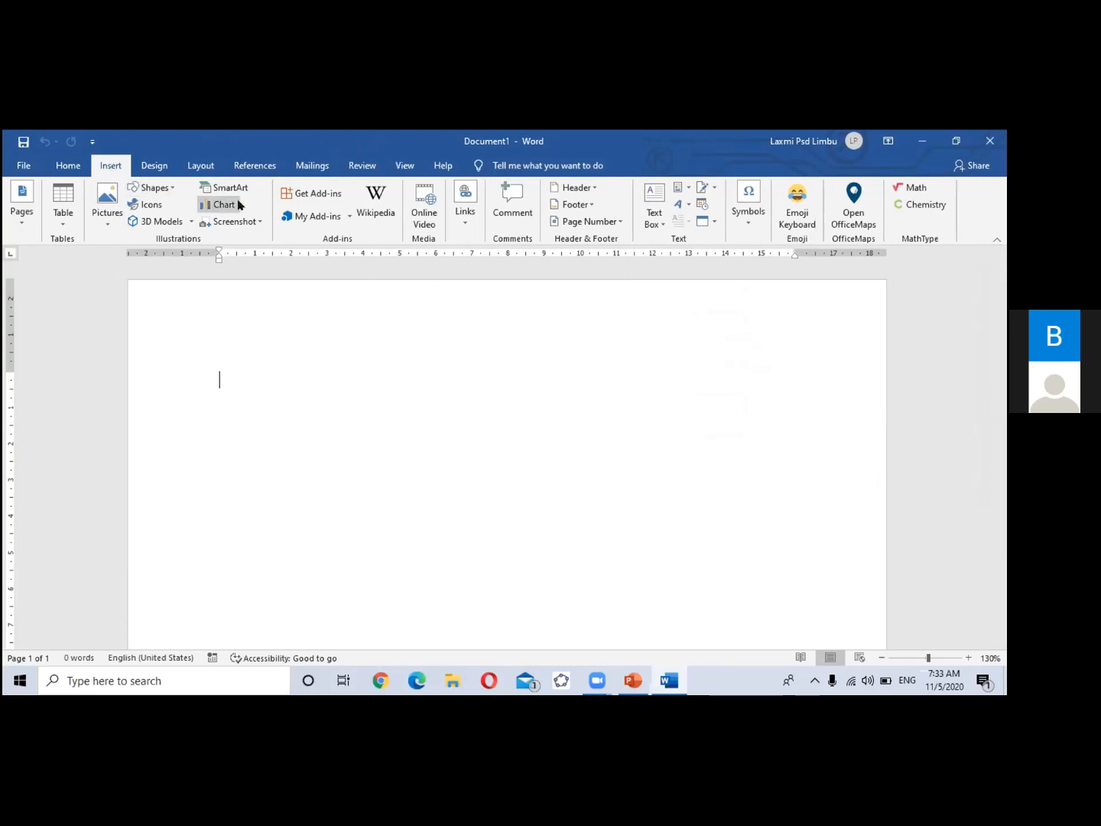
left_click(399, 166)
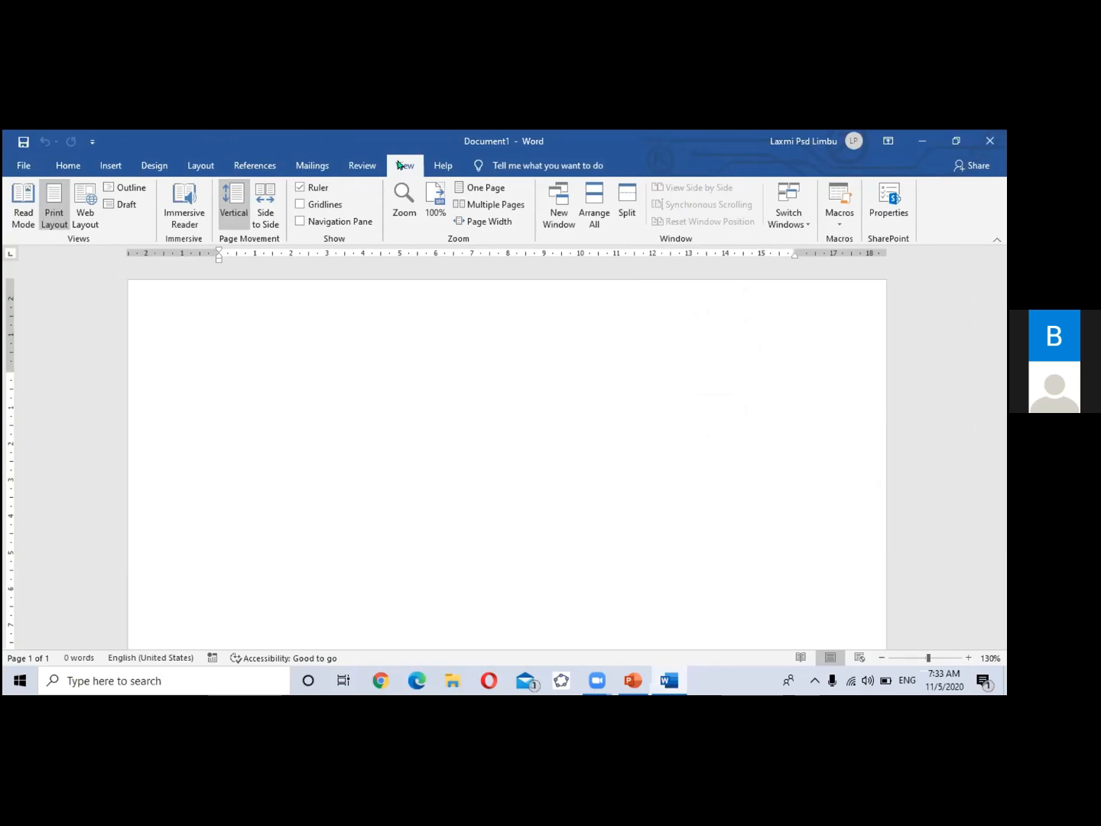
left_click(842, 231)
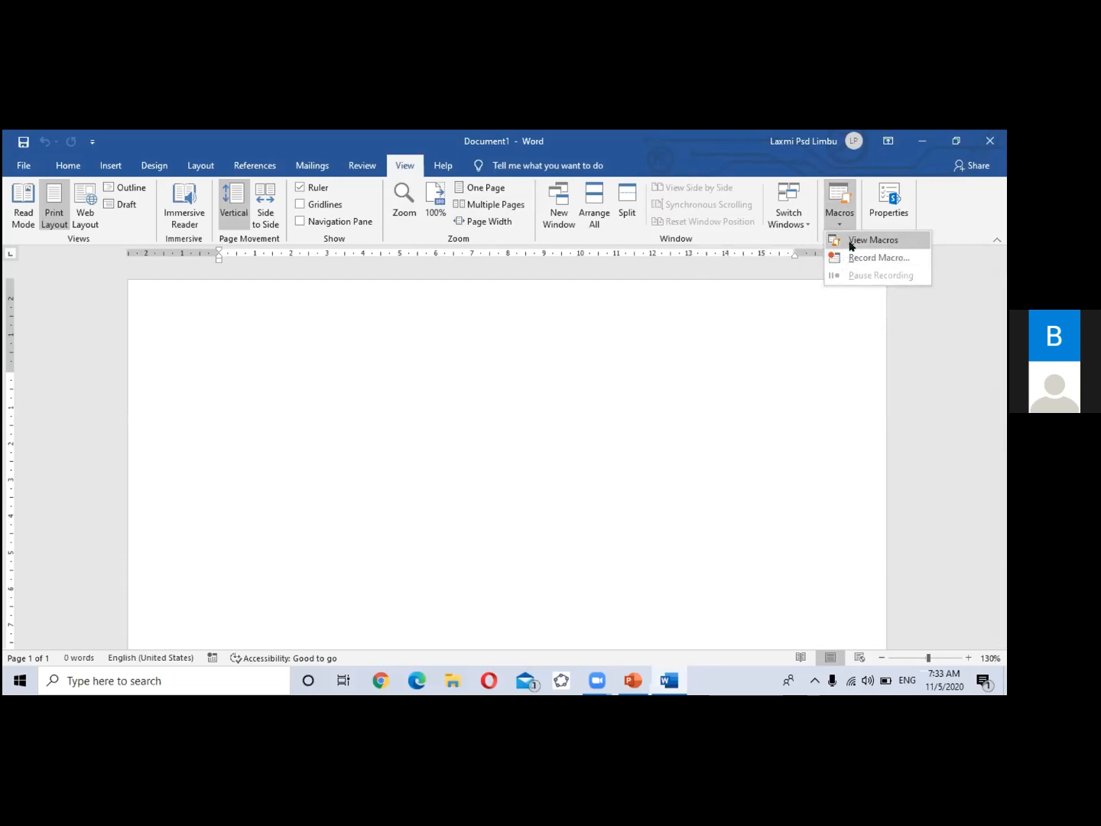
left_click(851, 243)
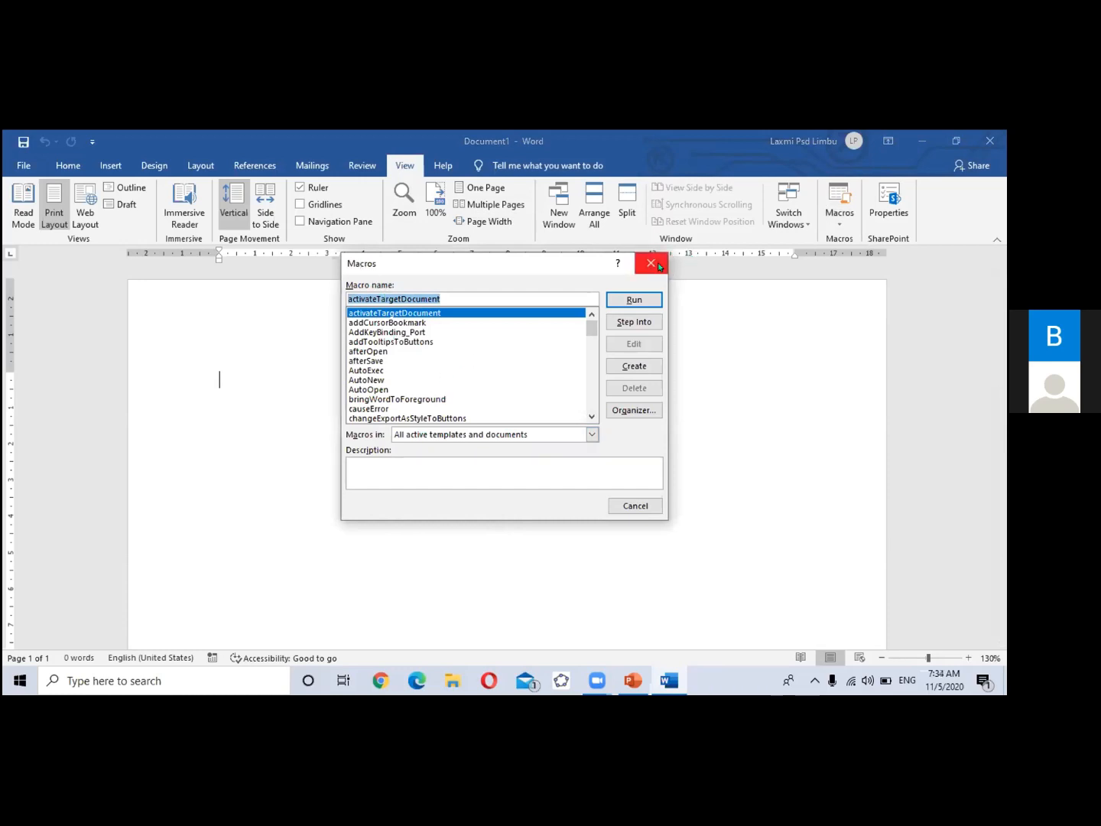
left_click(634, 300)
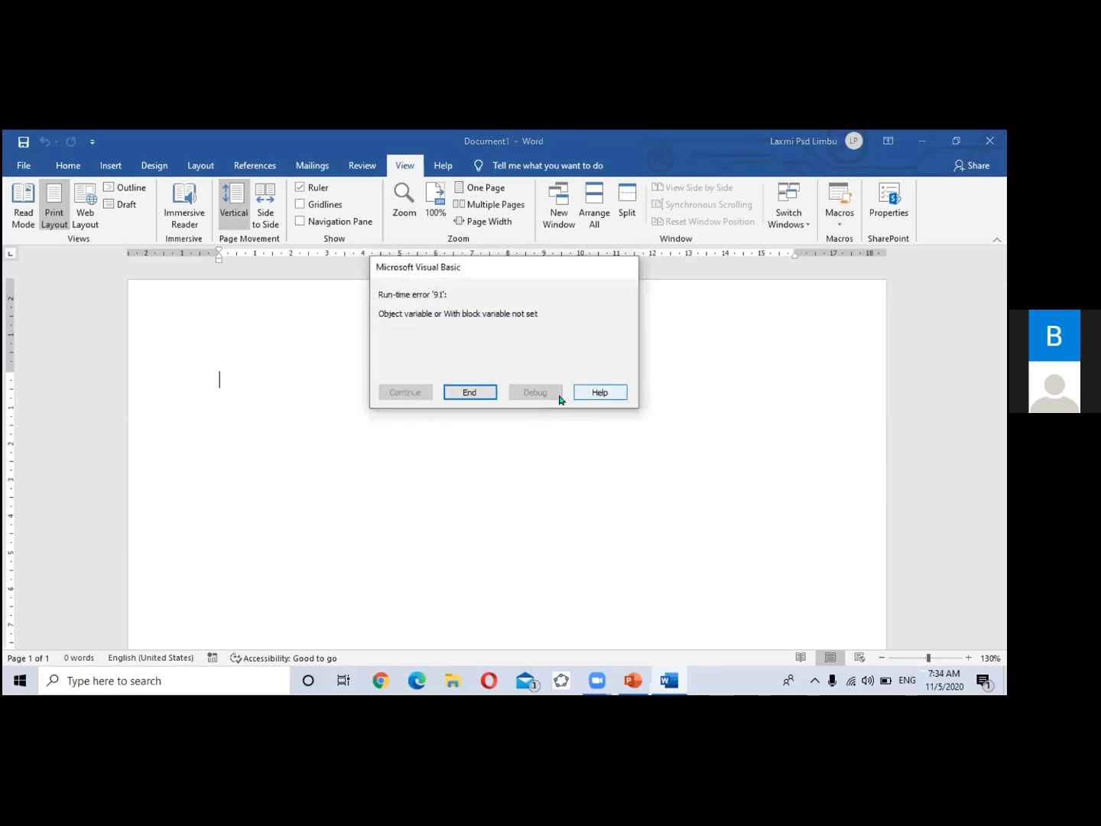
left_click(464, 396)
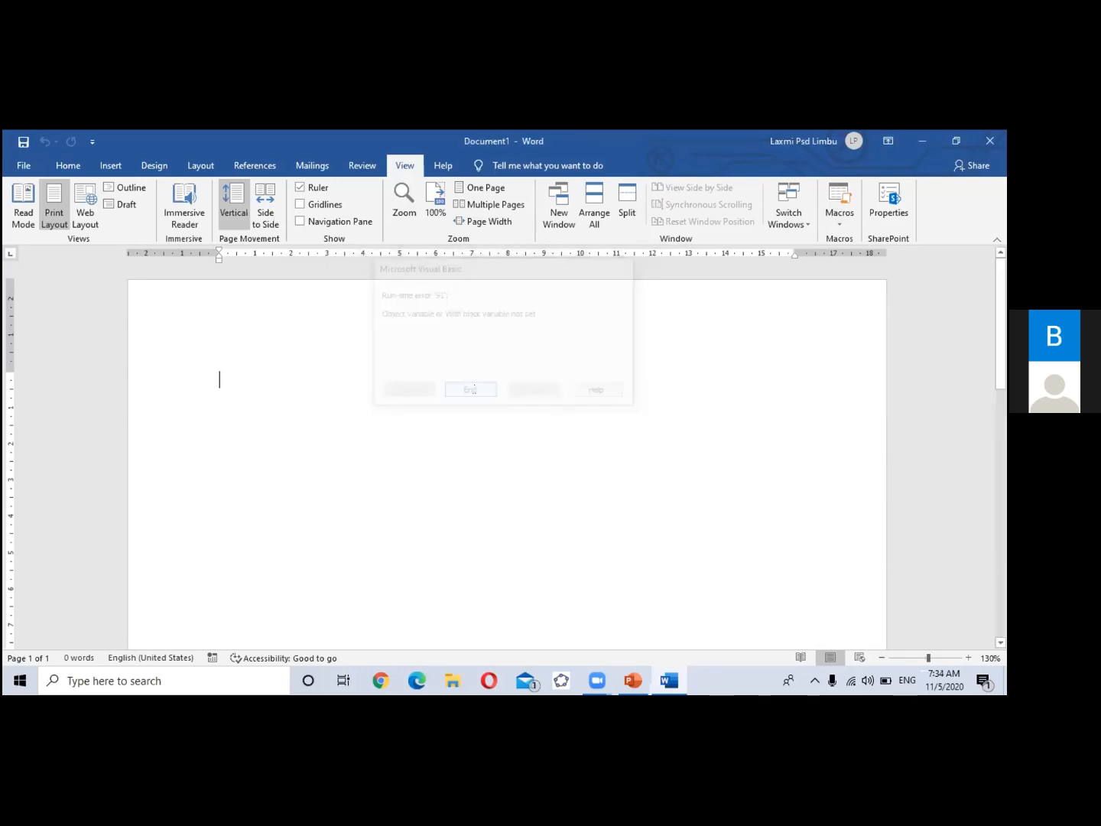
left_click(839, 226)
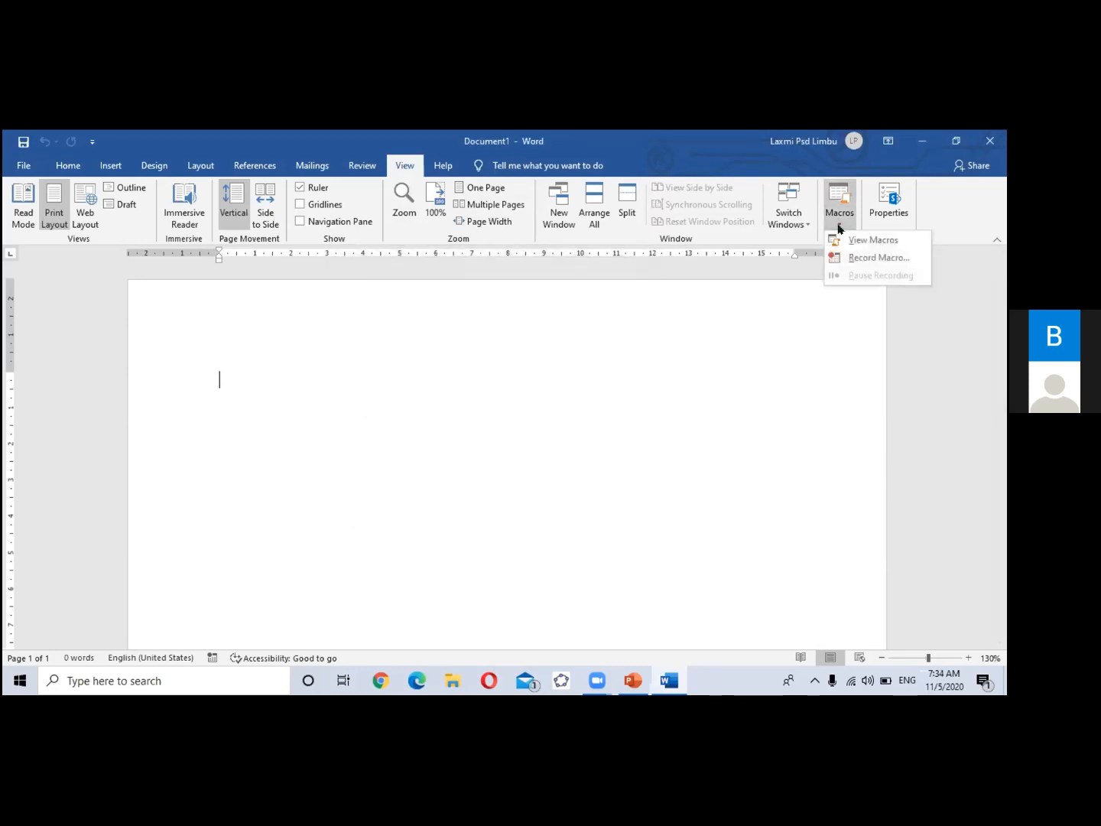
Step: Start recording Macro5 stored in Normal.dotm and open its Keyboard shortcut settings
left_click(867, 259)
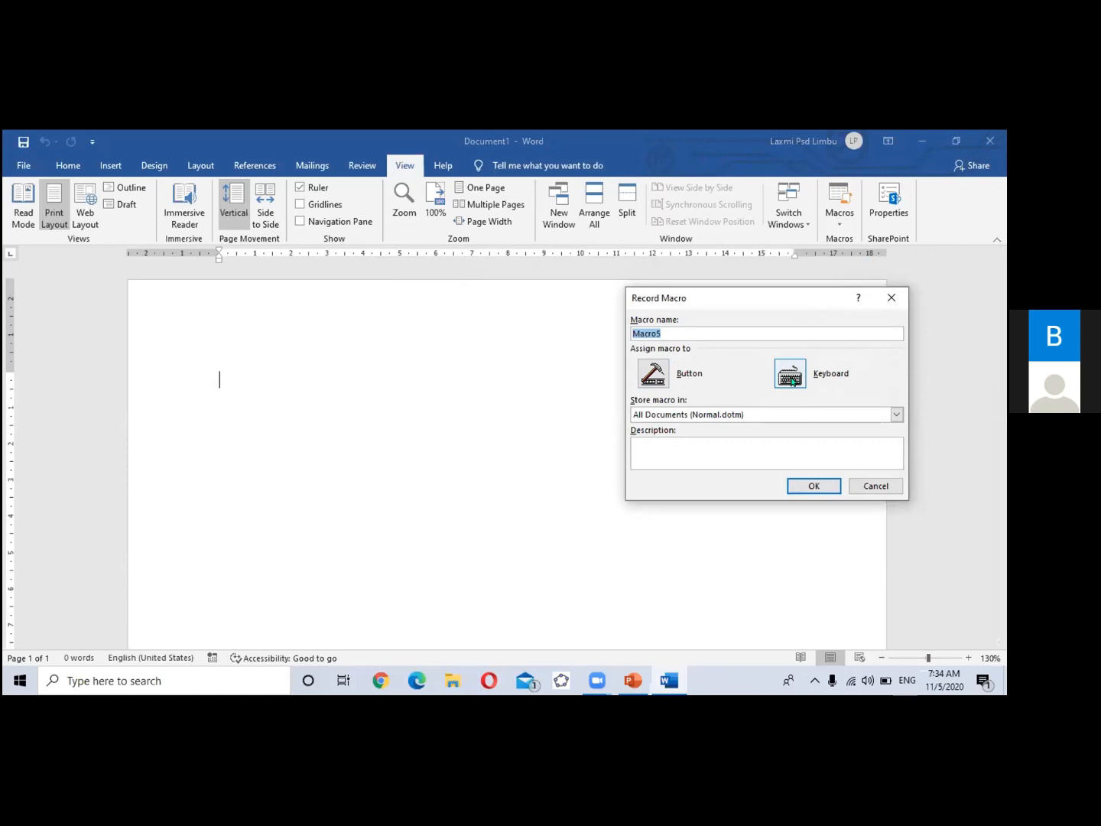
left_click(791, 376)
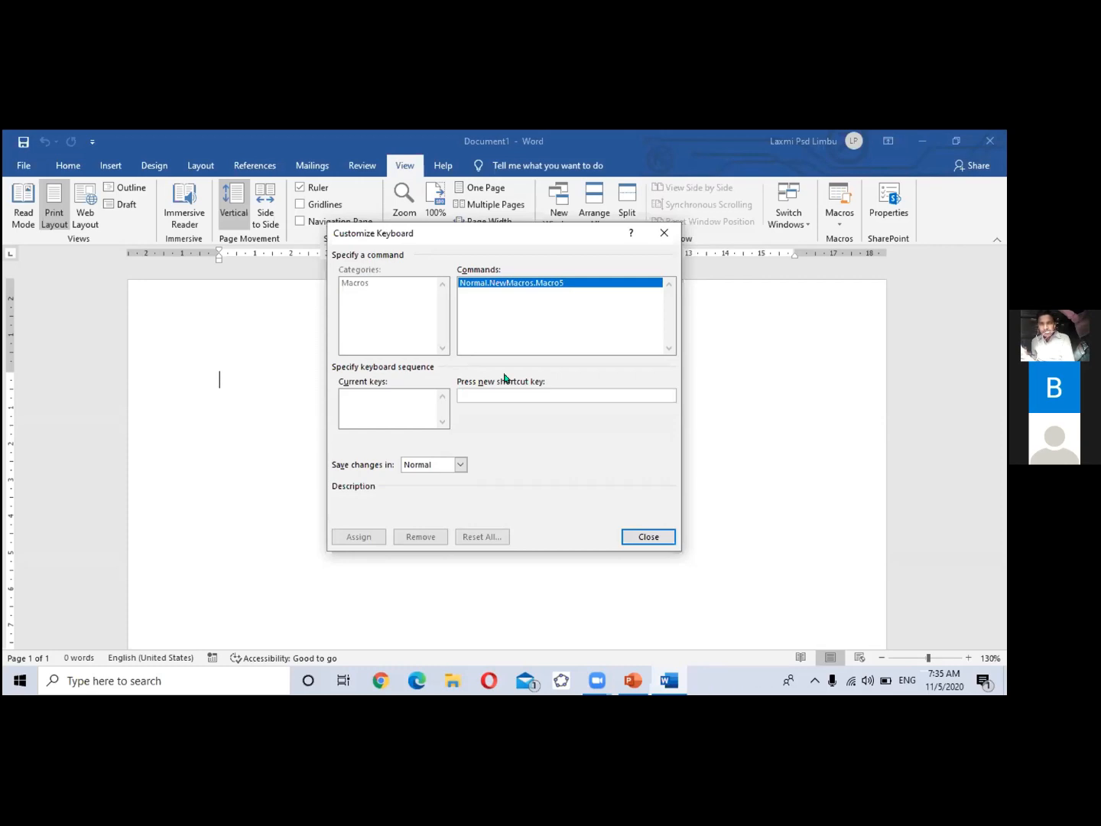
Step: Assign Alt+N as Macro5's shortcut and close Customize Keyboard to continue recording
key("alt+n")
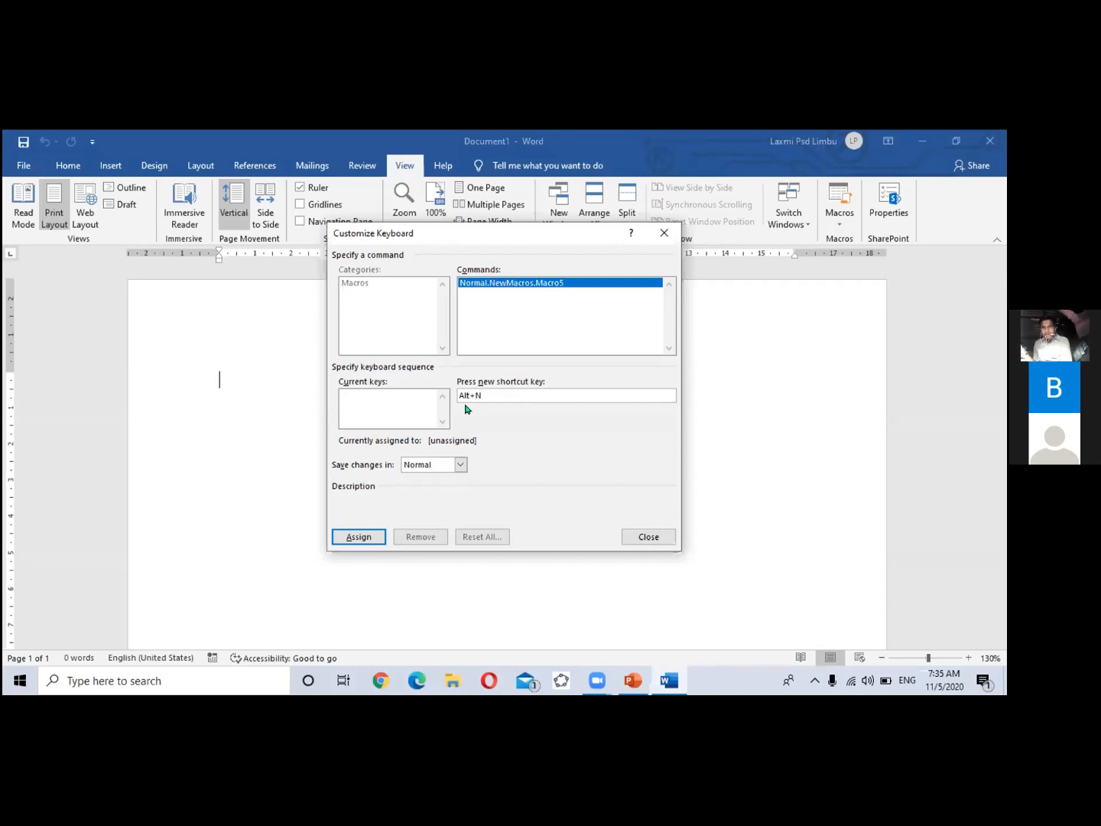
left_click(357, 538)
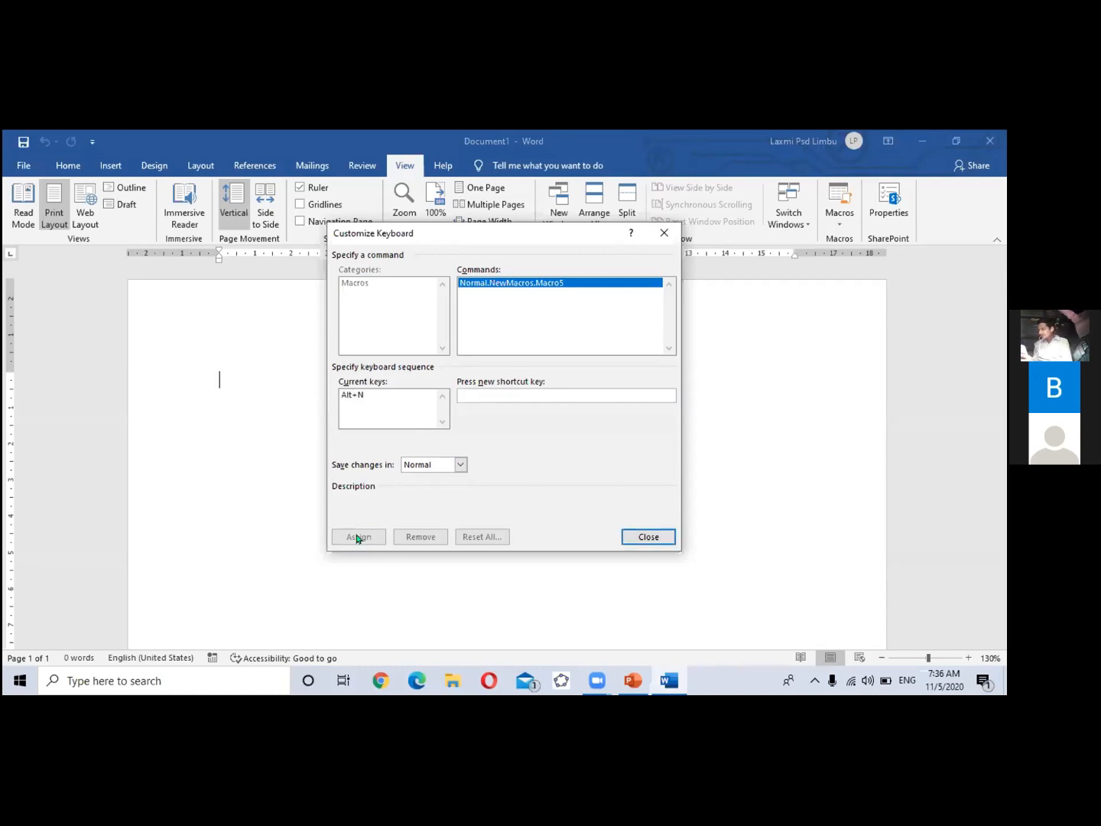
left_click(650, 537)
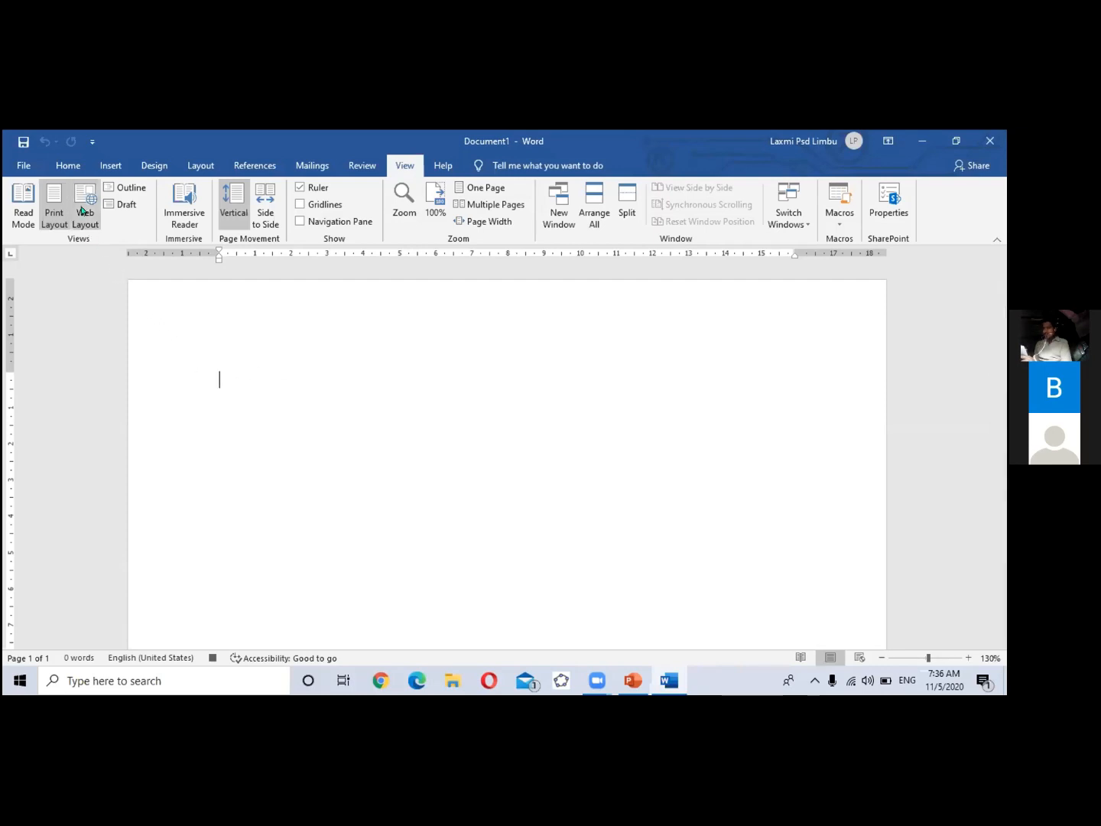
Step: On the Home tab, choose the Preeti font and font size 16
left_click(67, 168)
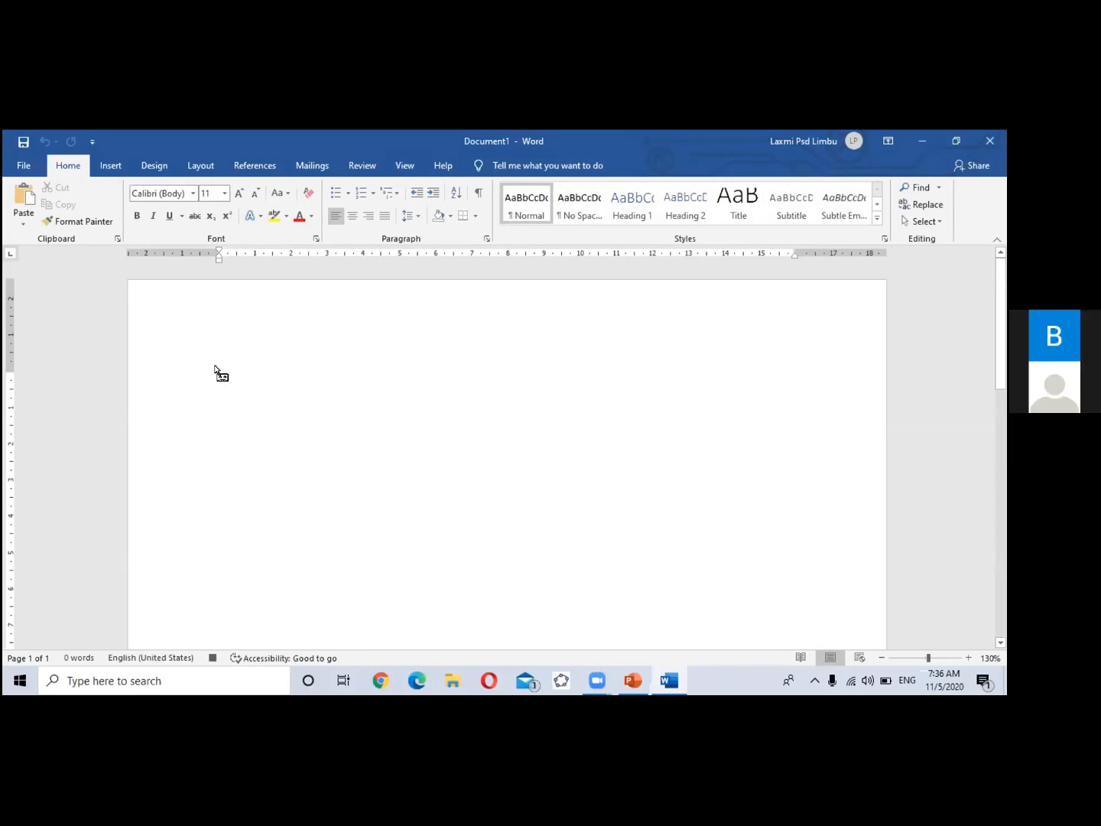
left_click(192, 193)
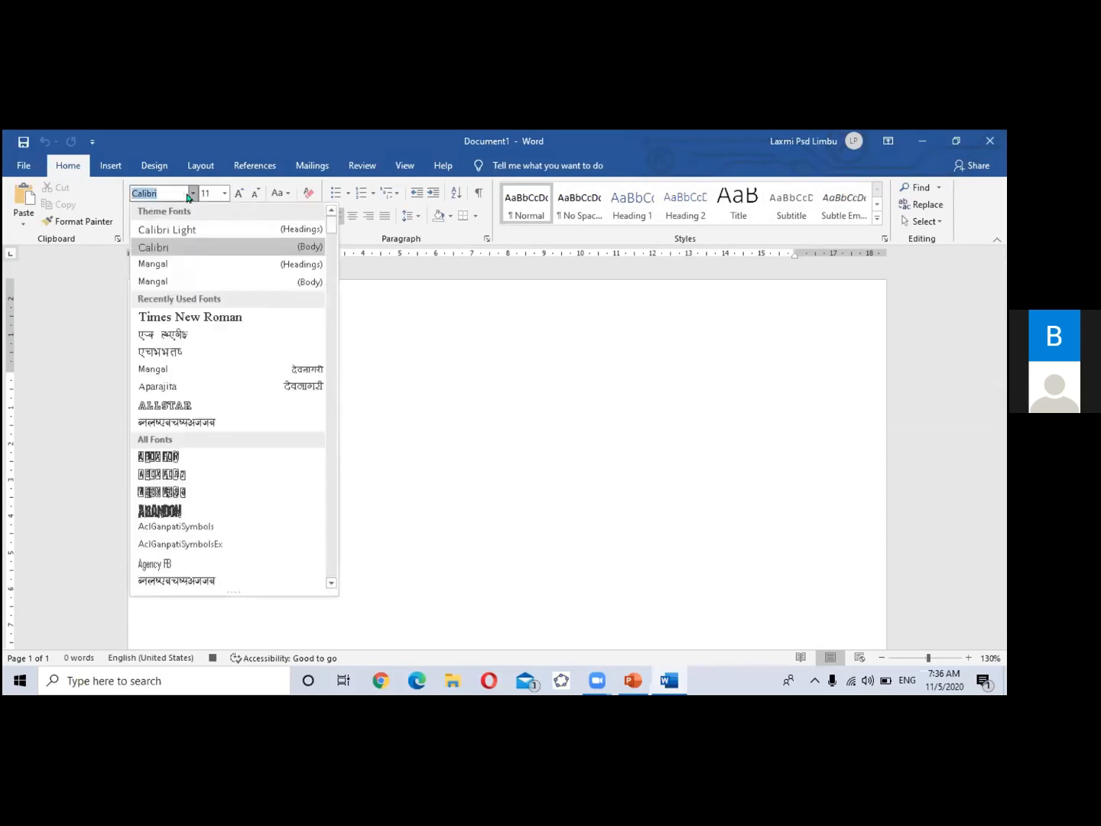
left_click(185, 351)
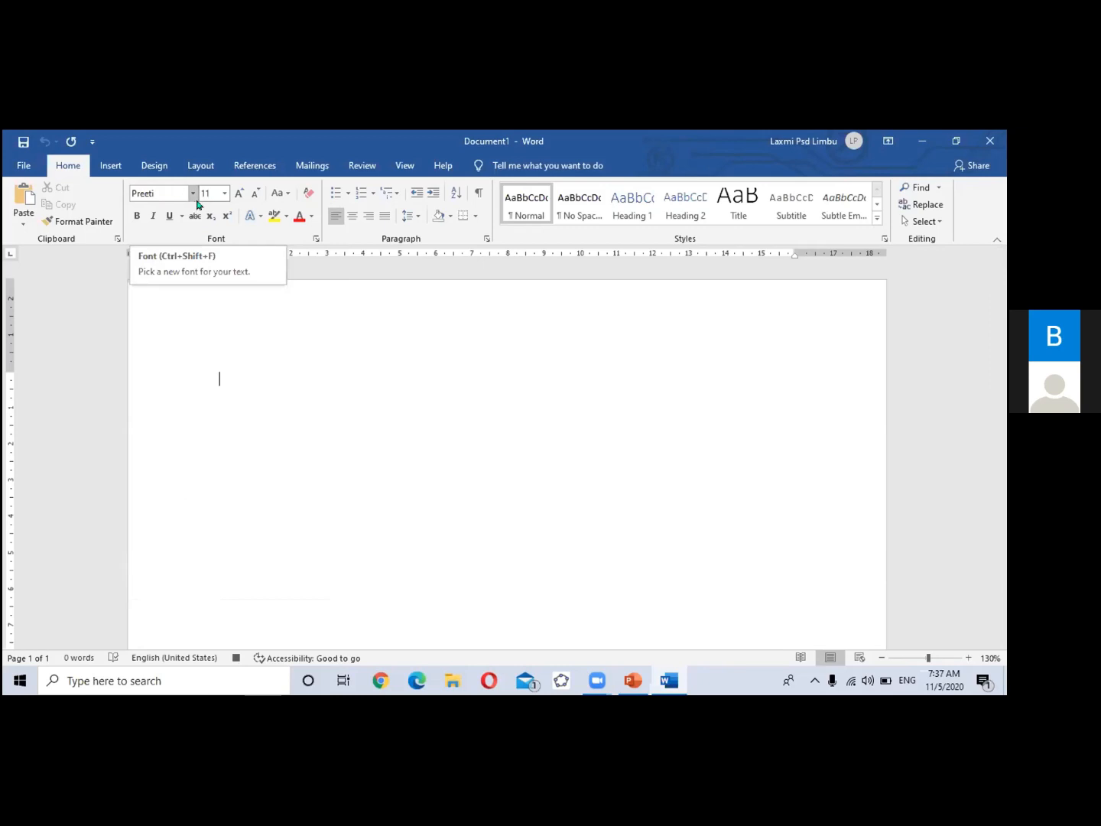
left_click(224, 194)
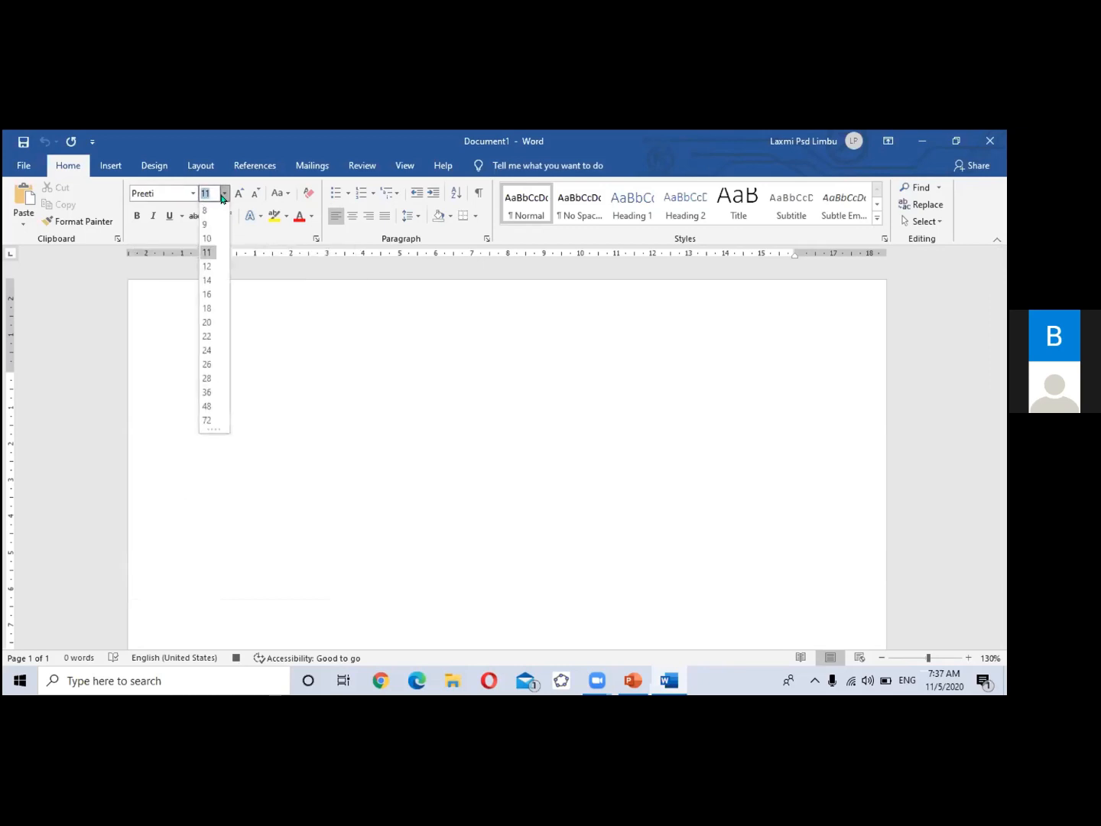
left_click(206, 295)
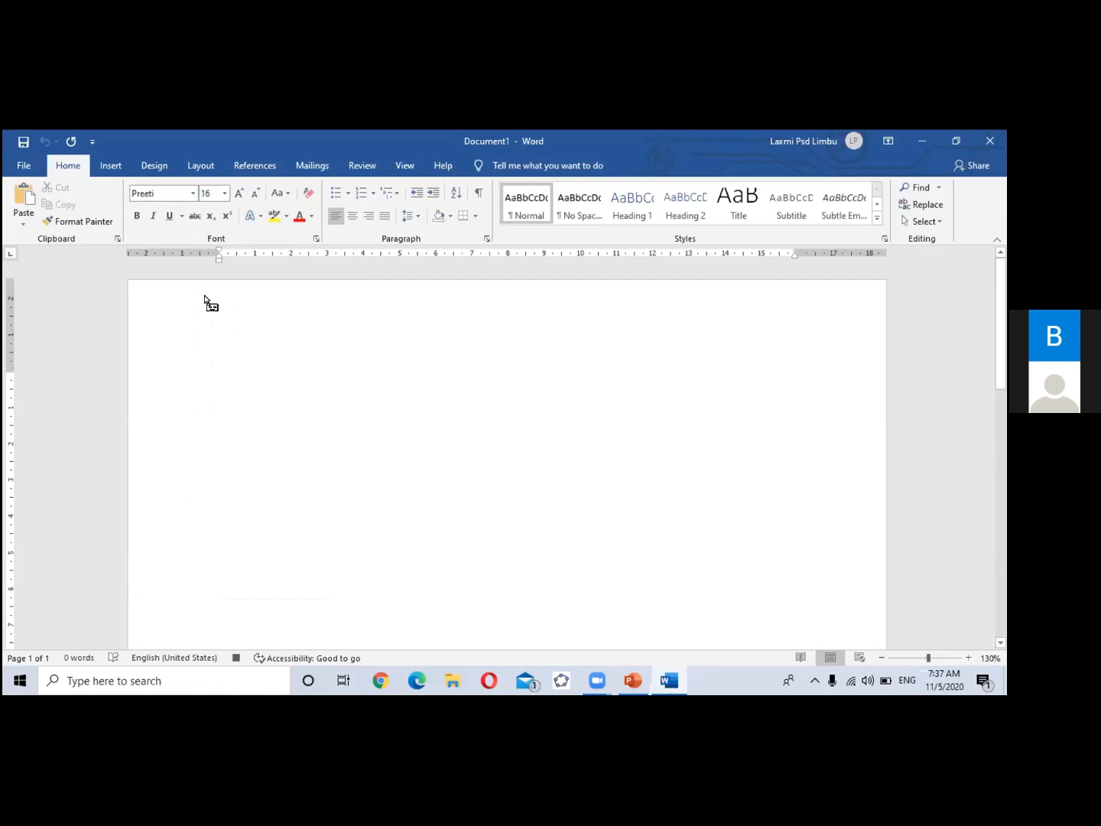
Step: Type g]kfnL lk|lt in Preeti to write नेपाली प्रिति, then start a new line
type("/")
key("BackSpace")
type("n")
key("BackSpace")
type("g]kfnL k")
key("BackSpace")
type("l")
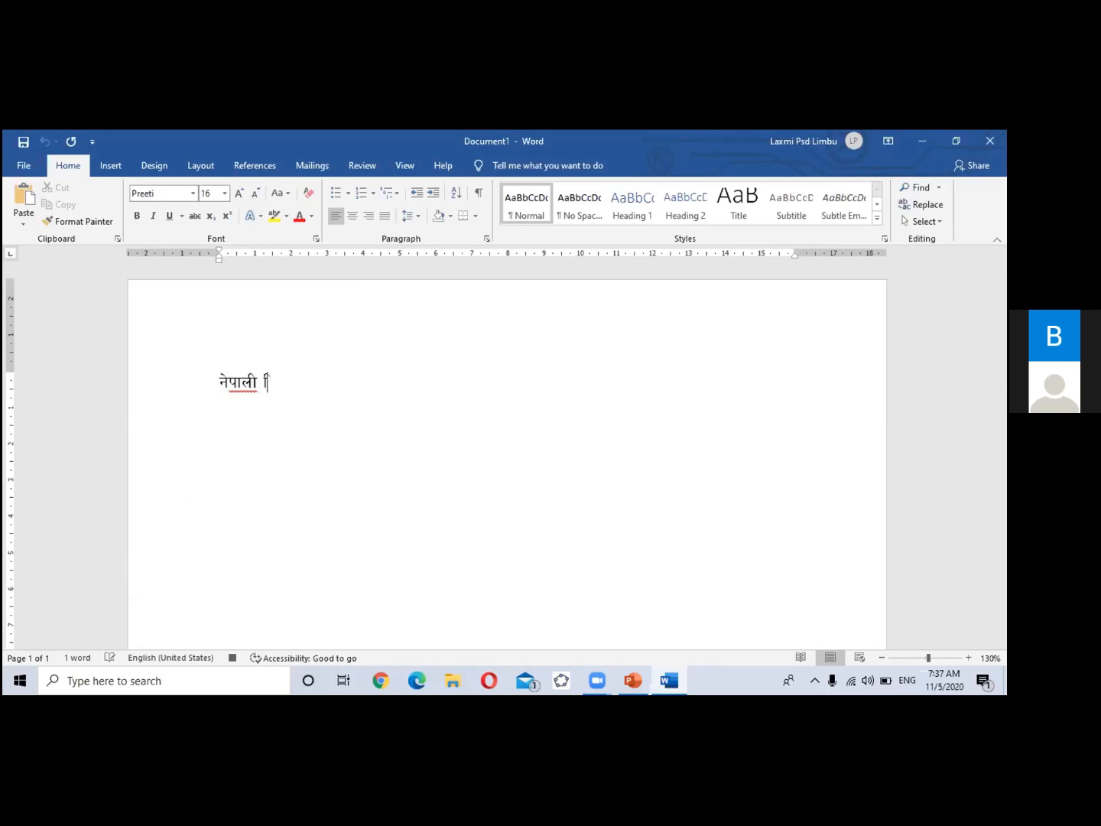
type("k|lt")
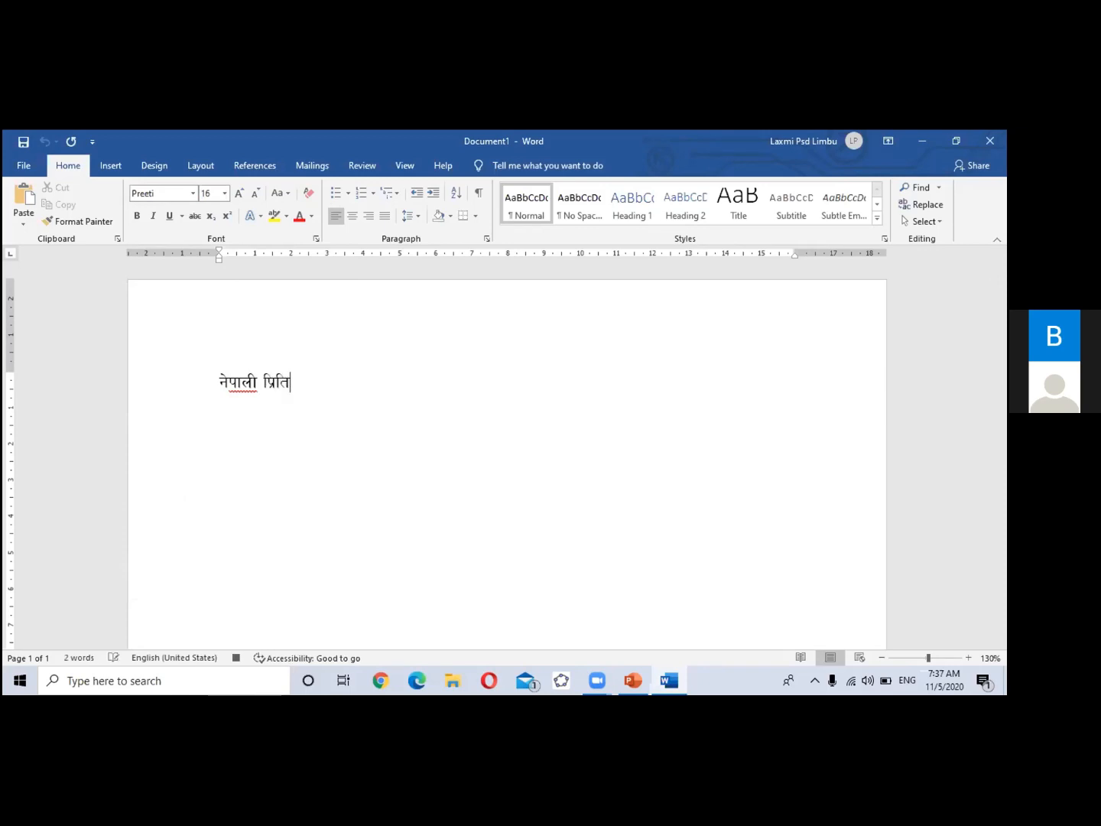
key("Return")
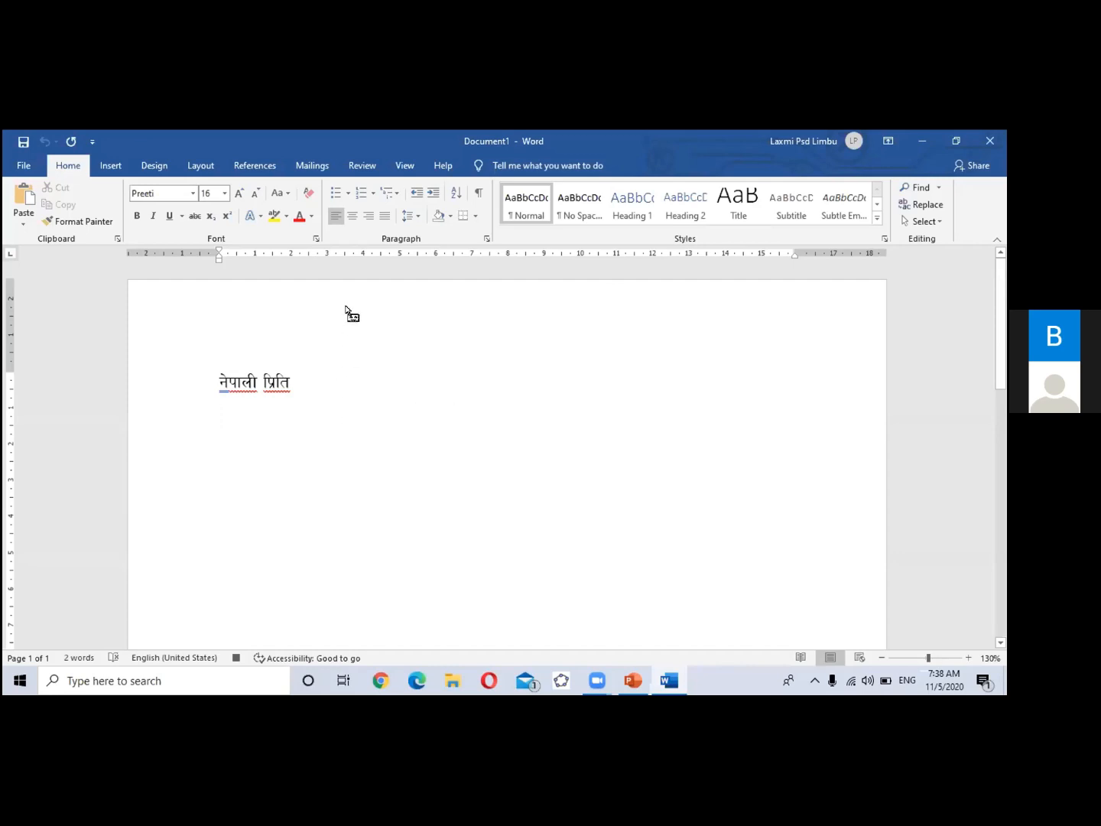
Step: Stop the macro recording from View > Macros
left_click(403, 166)
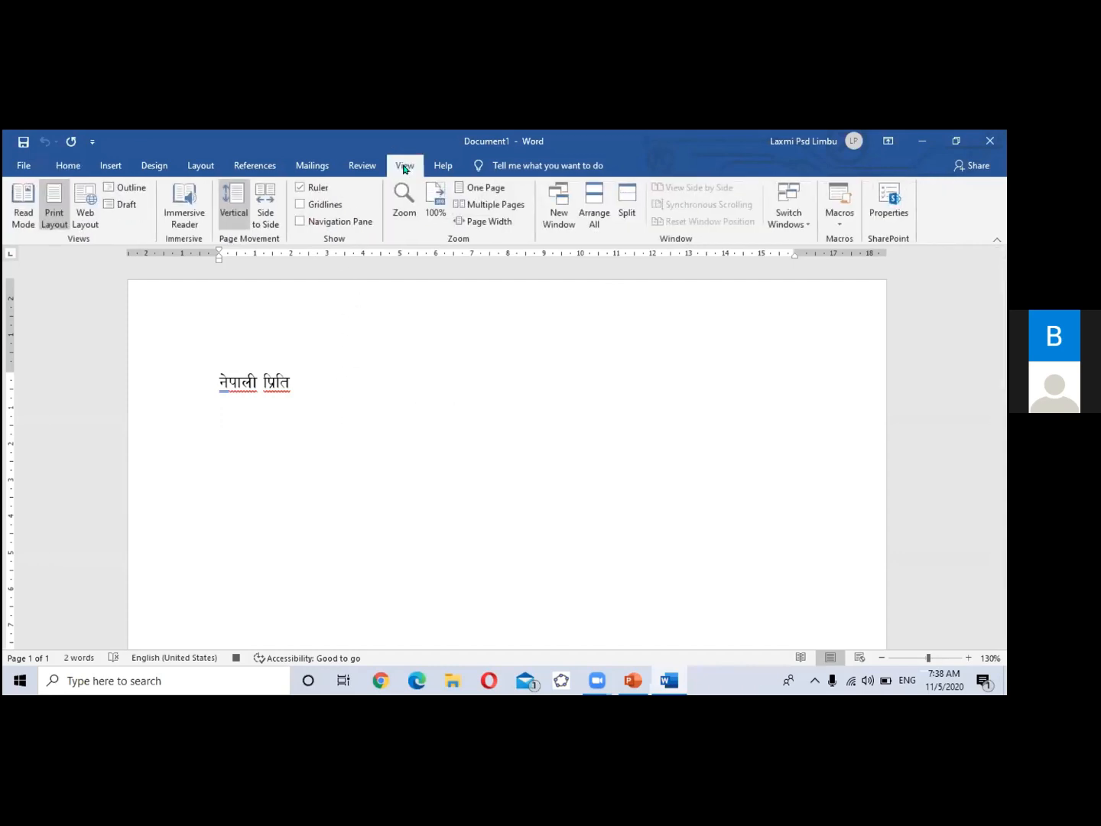
left_click(839, 228)
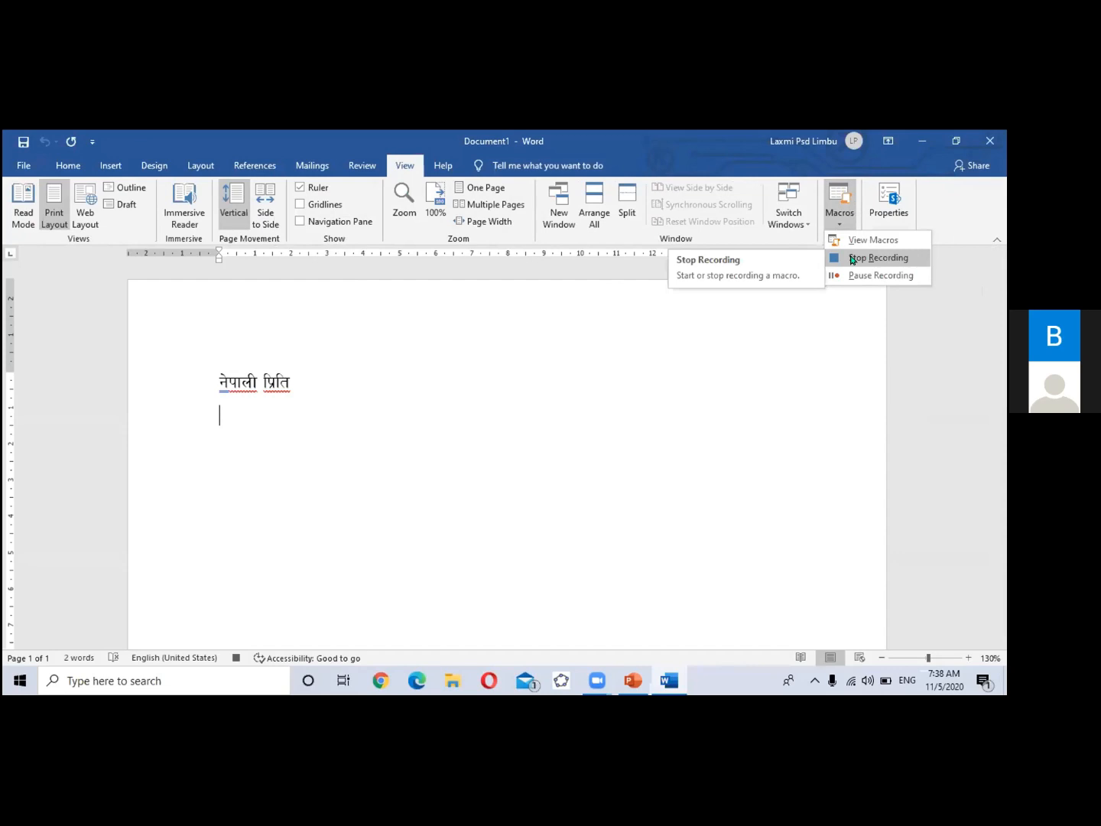
left_click(403, 164)
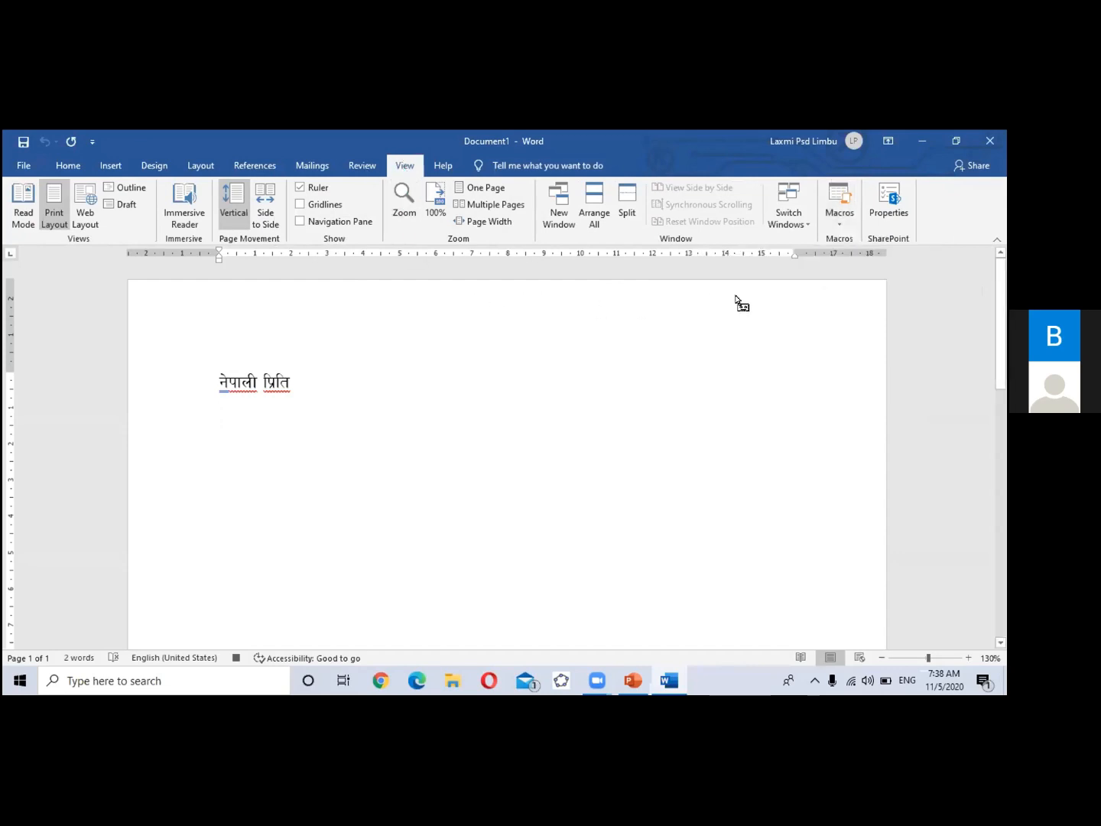
left_click(841, 222)
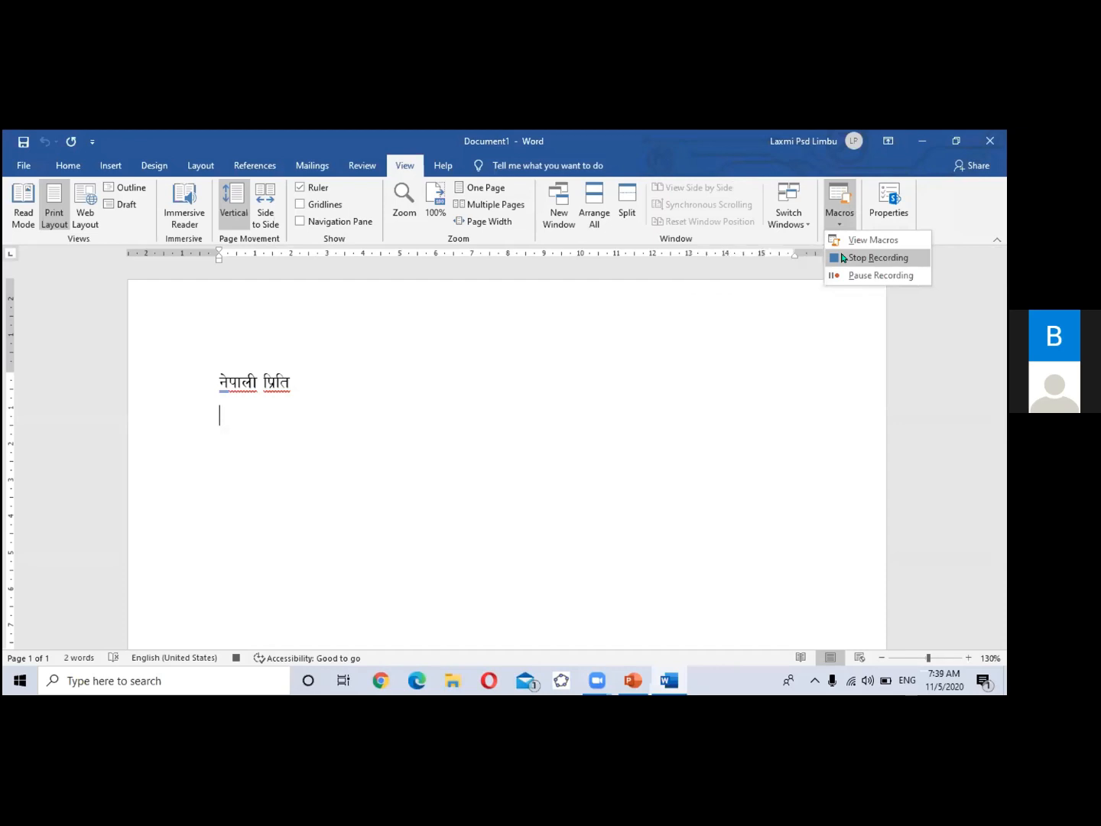
left_click(843, 258)
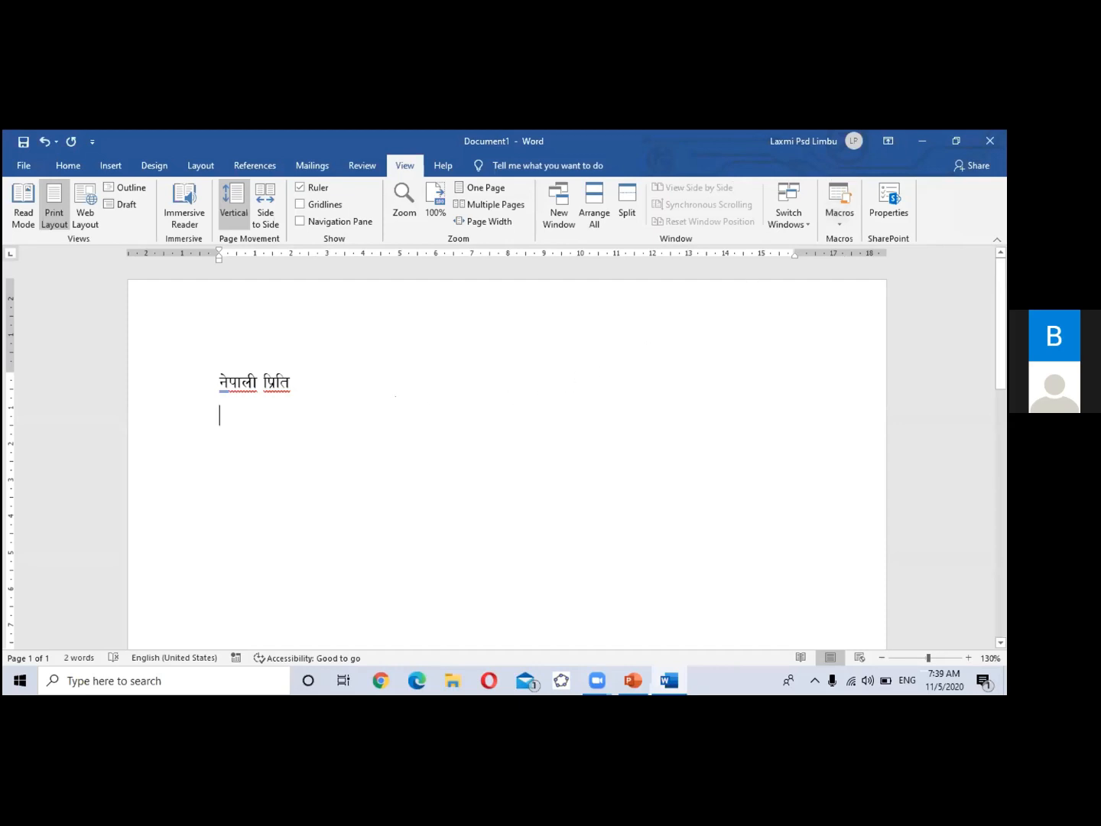
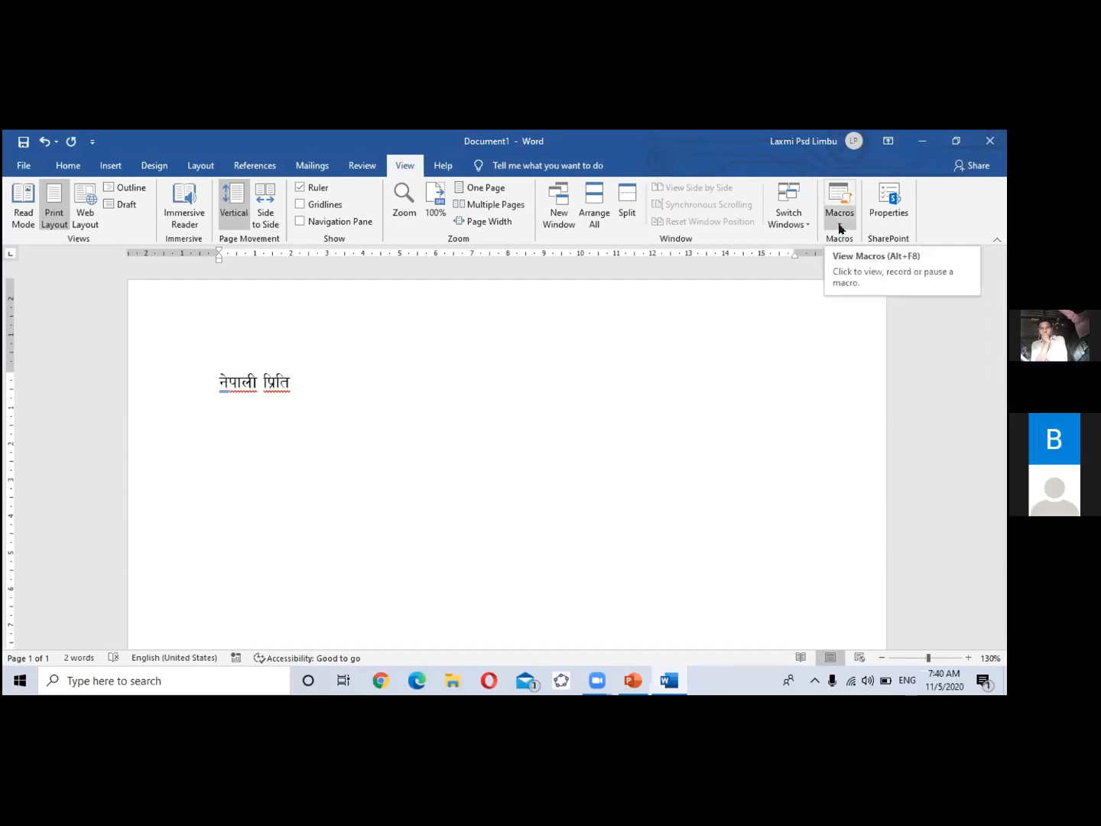
Step: Start recording a new macro, Macro6, stored in Normal.dotm, and move its dialog aside
left_click(840, 227)
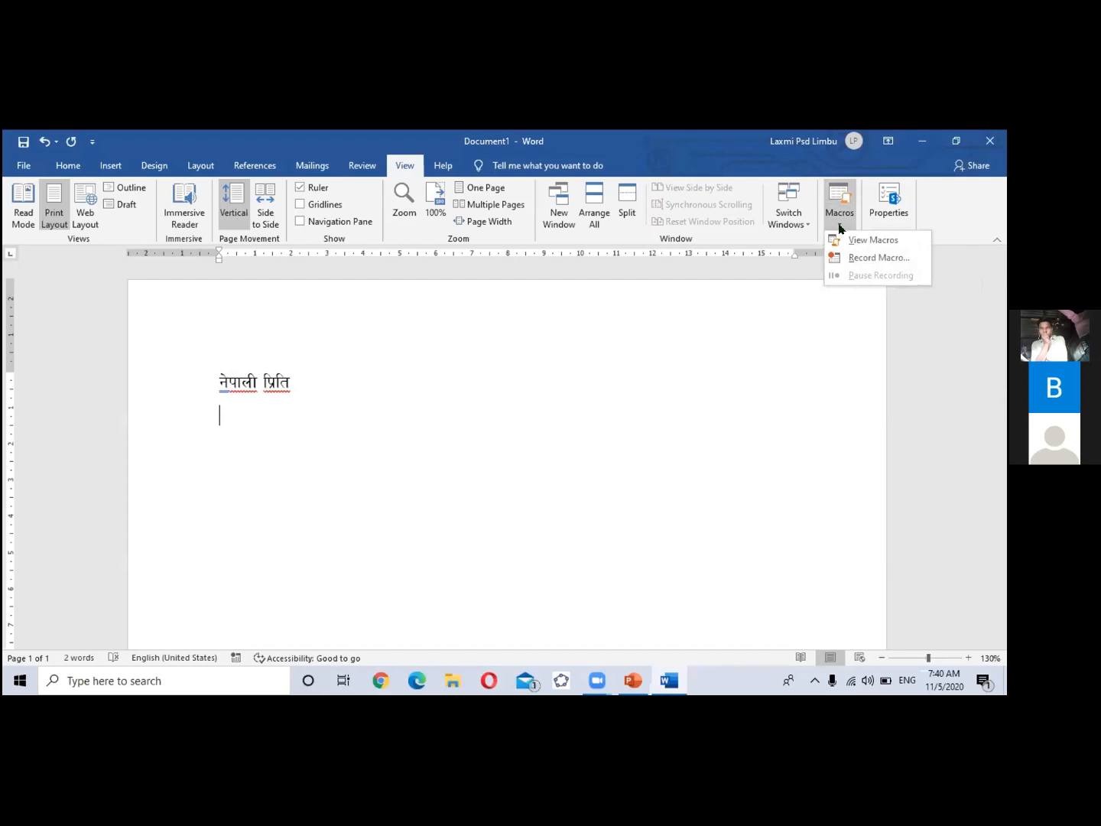
left_click(867, 259)
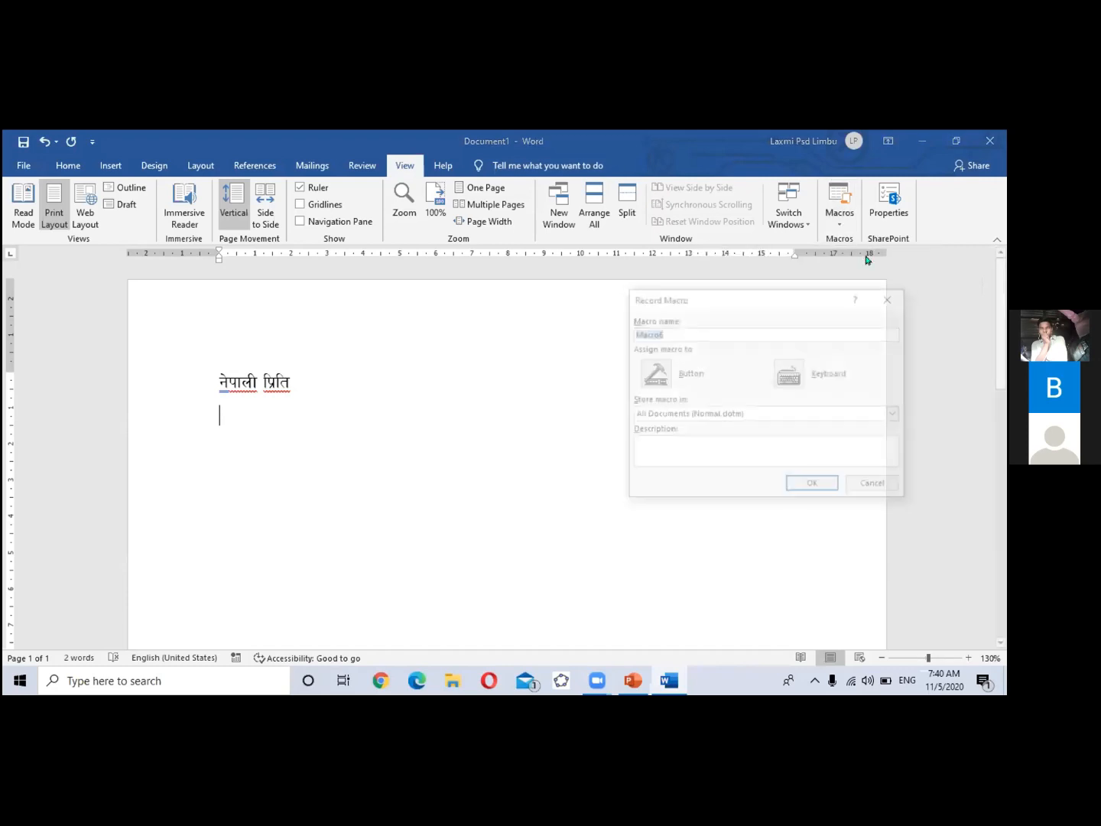
left_click_drag(774, 306, 619, 283)
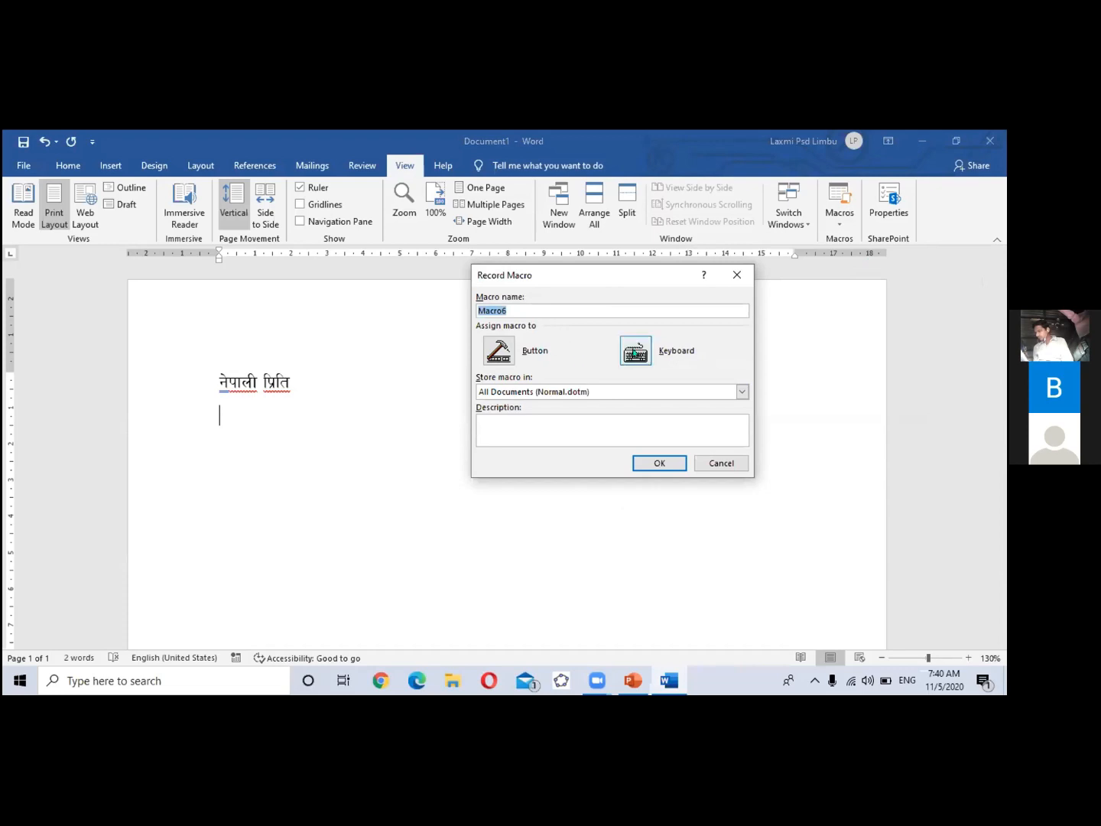
Step: Assign Alt+E as Macro6's keyboard shortcut and return to the document
left_click(634, 354)
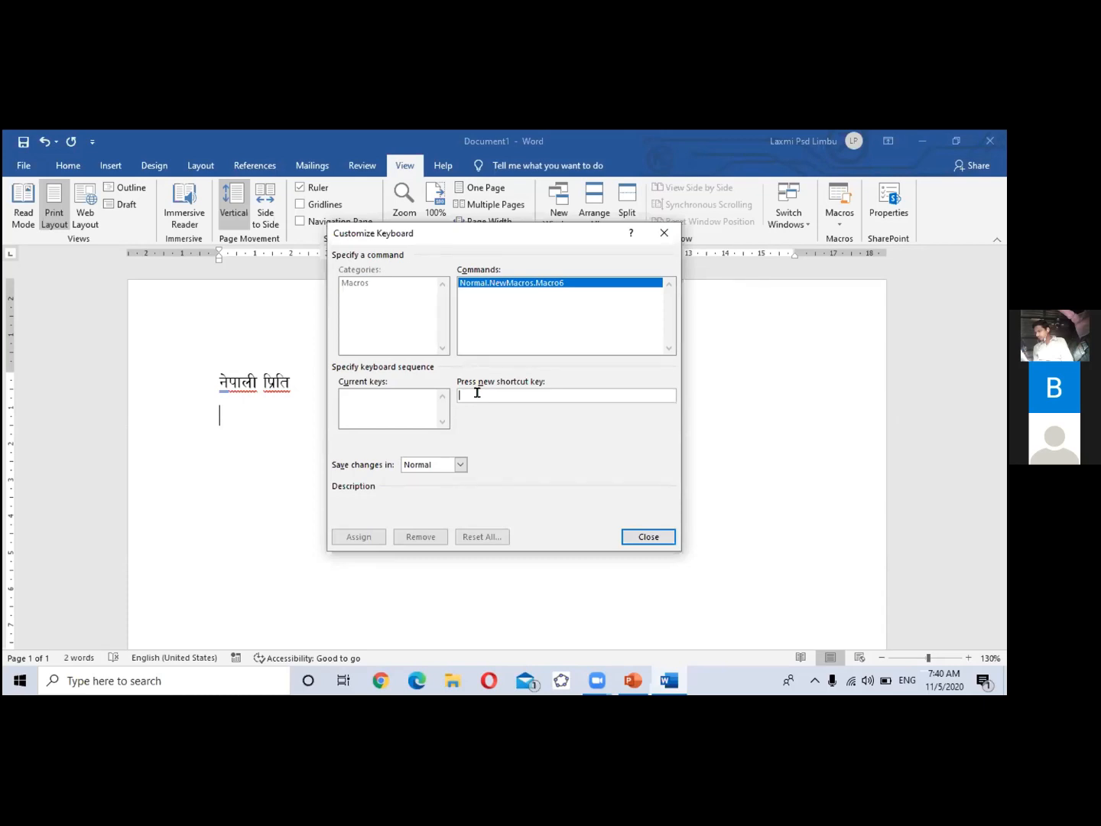
key("alt+n")
key("alt+e")
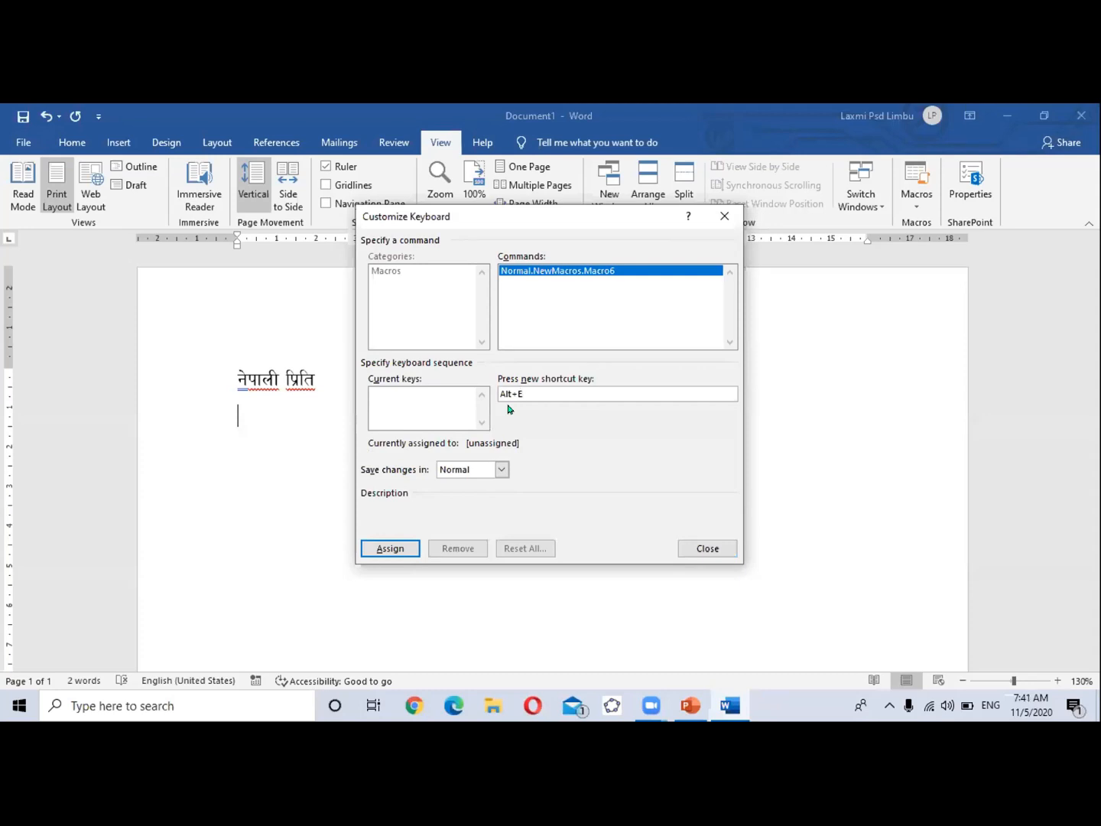
left_click(382, 549)
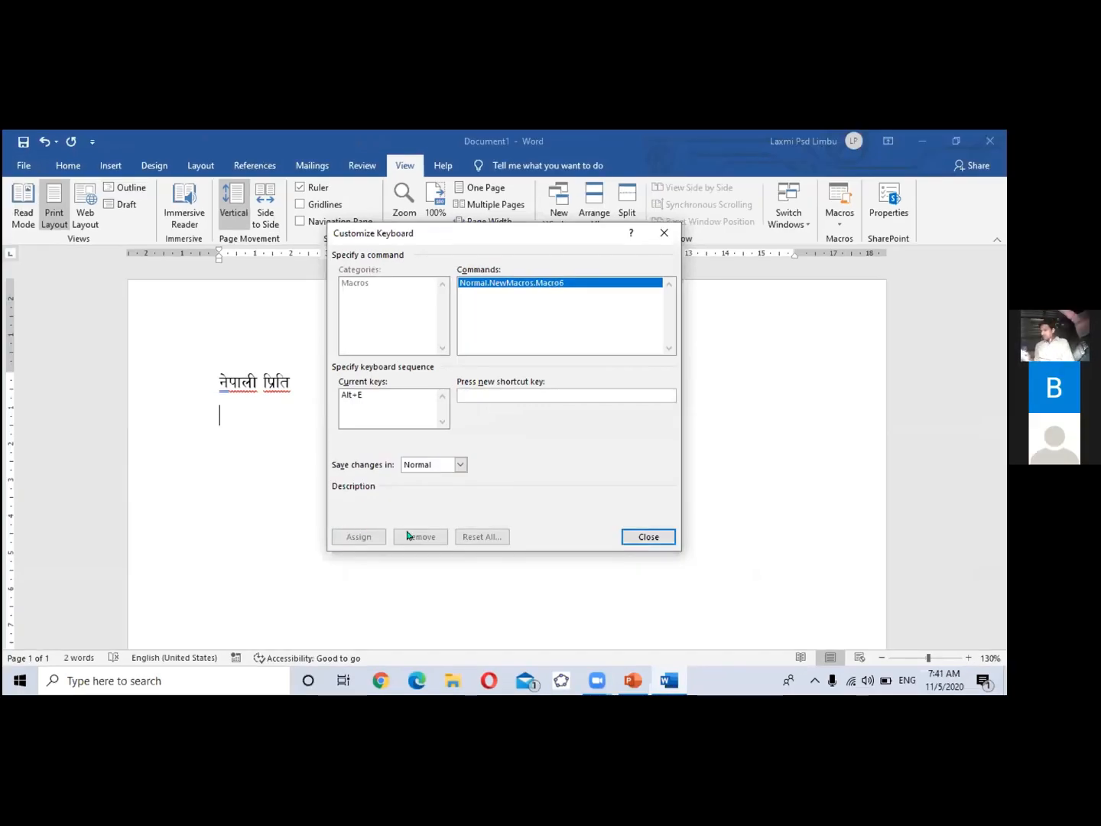
left_click(647, 538)
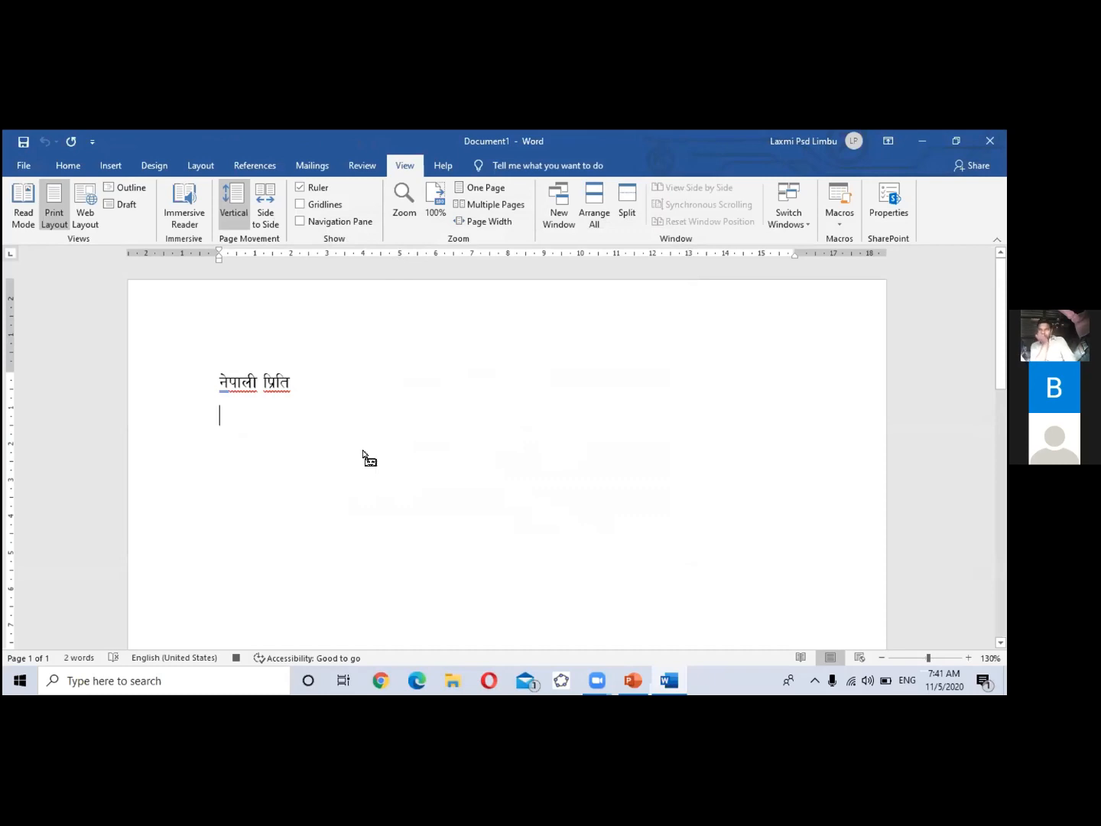
left_click(68, 166)
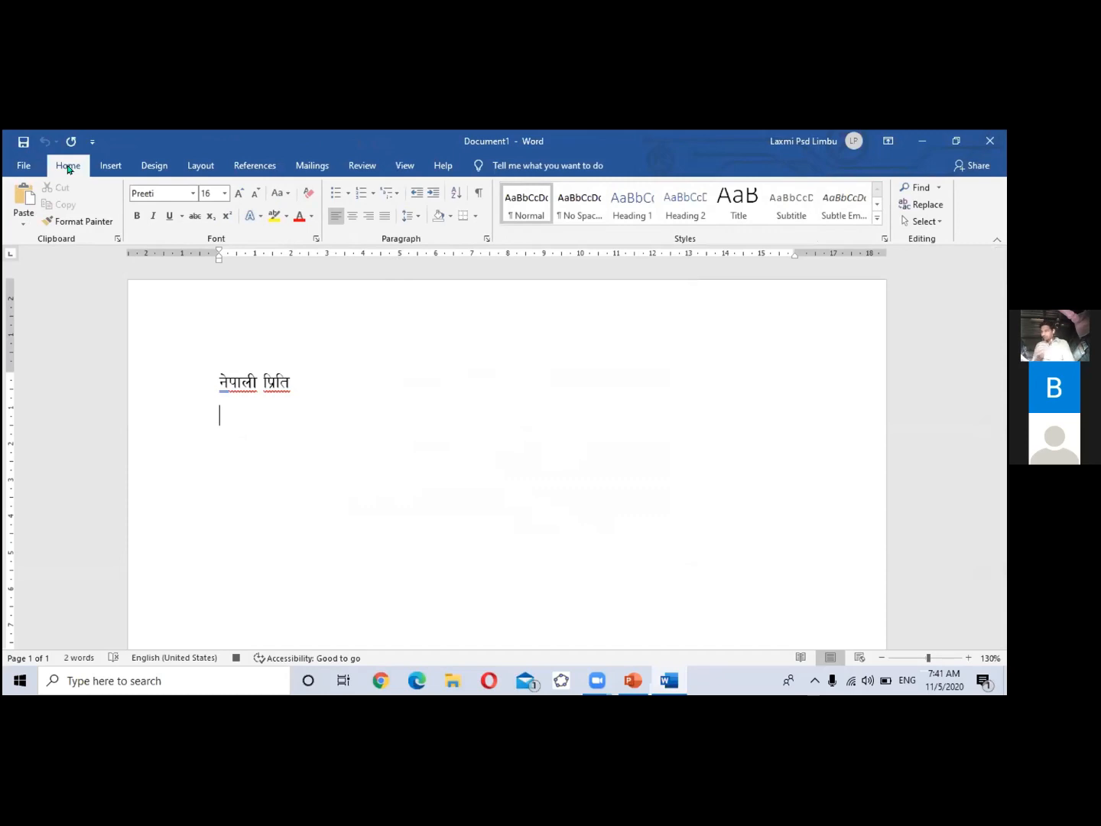
Step: Switch the font to Times New Roman at size 14 while Macro6 records
left_click(193, 194)
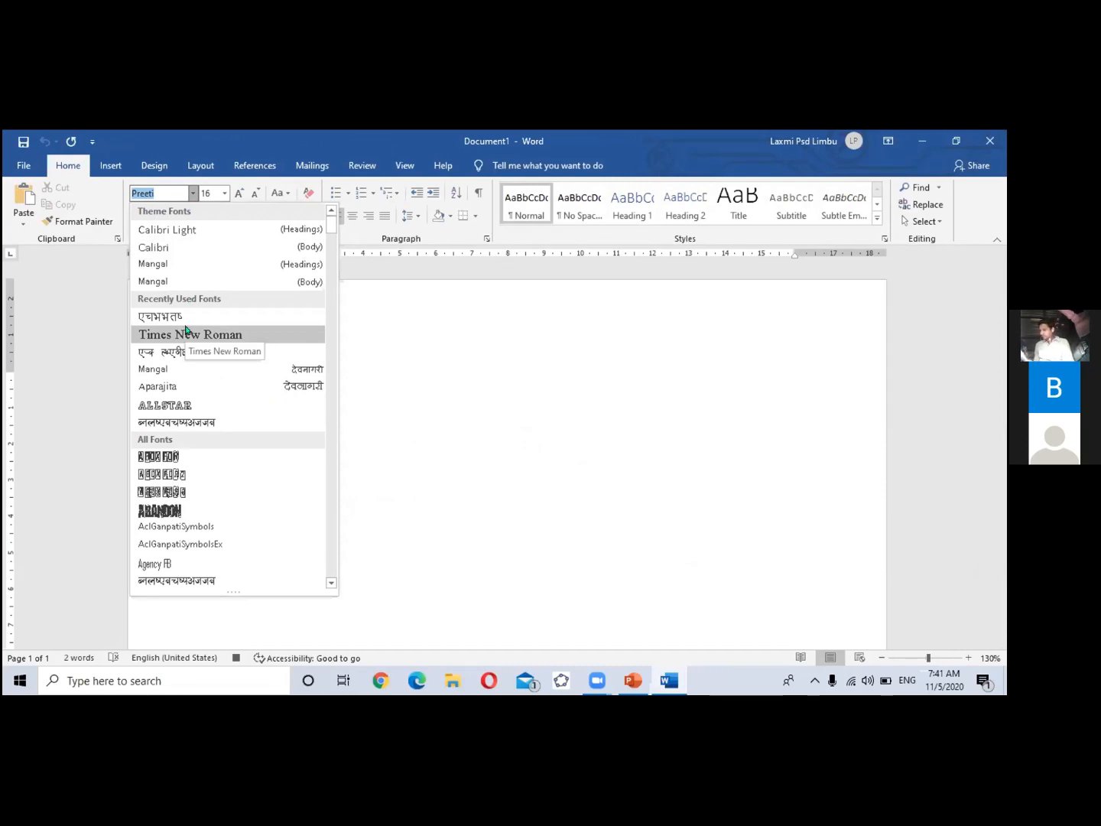
left_click(185, 330)
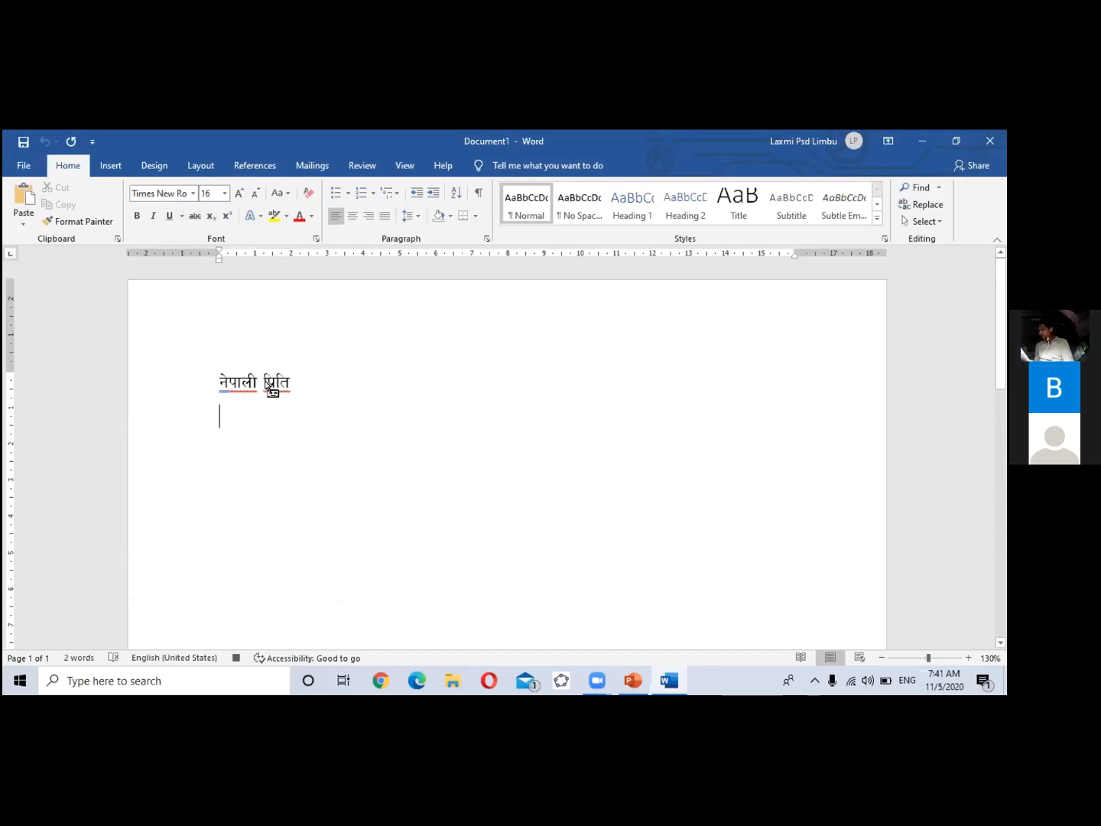
key("Return")
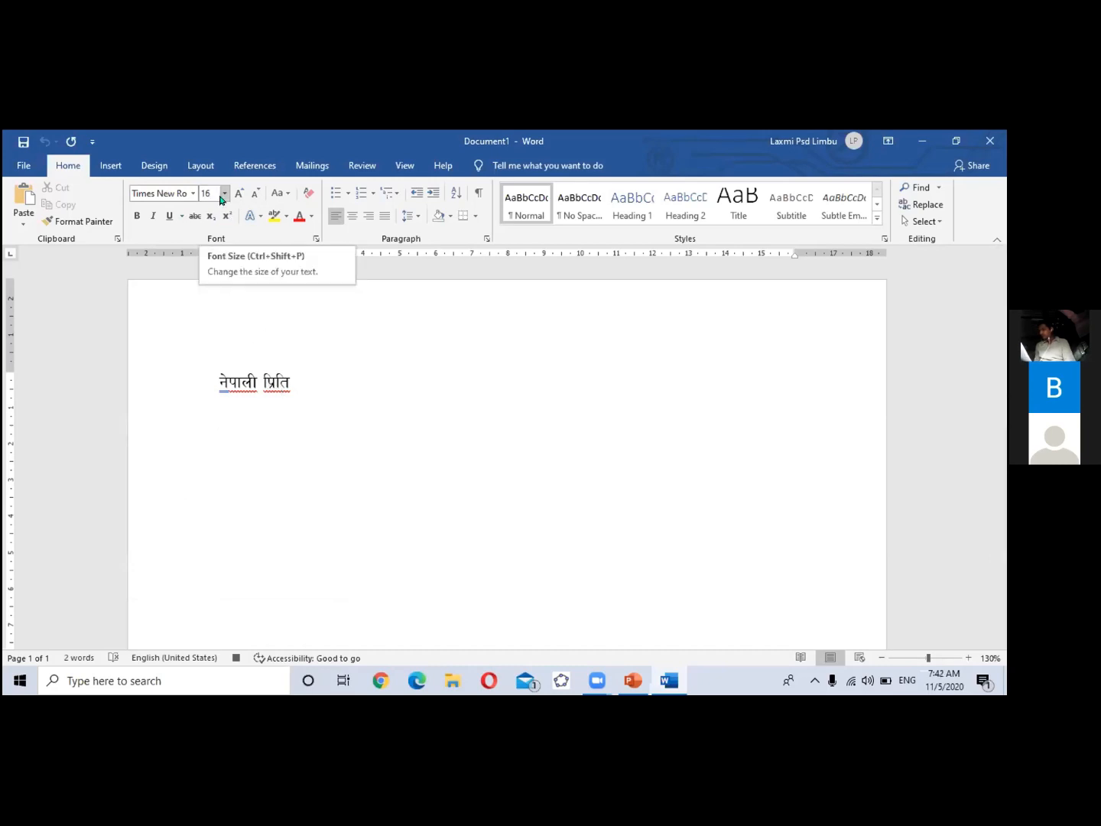
left_click(224, 195)
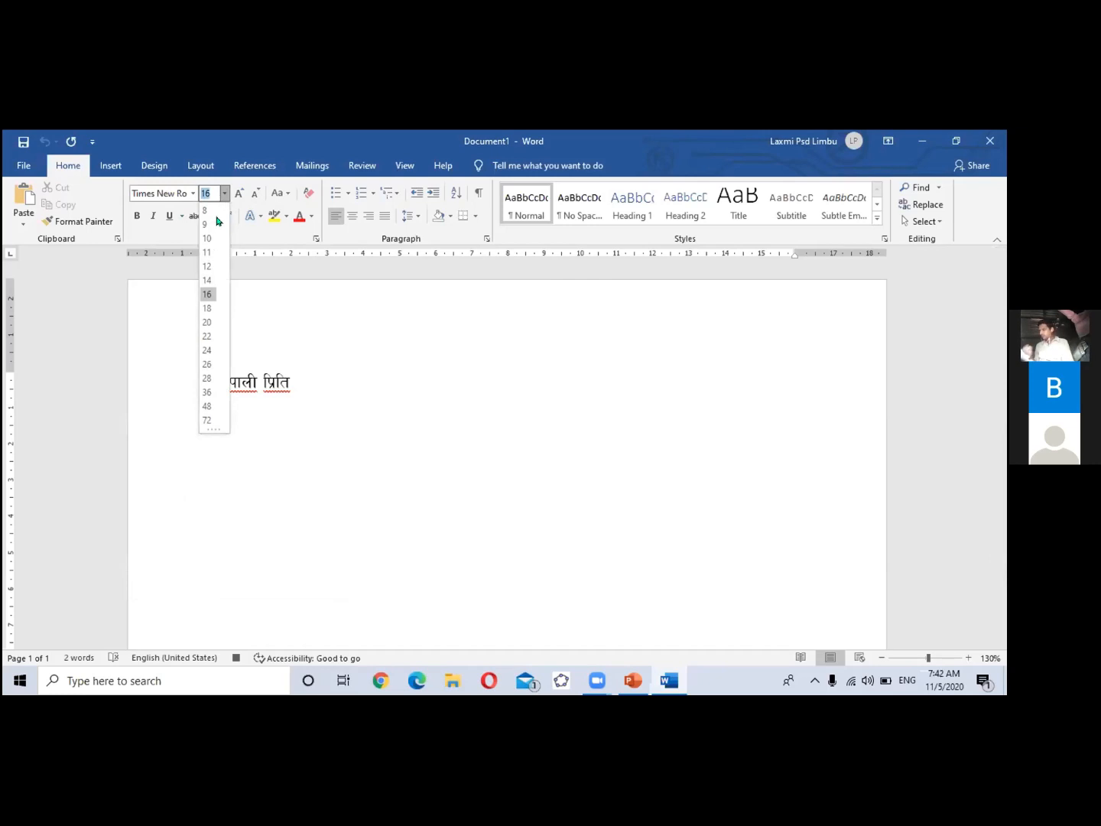
left_click(208, 280)
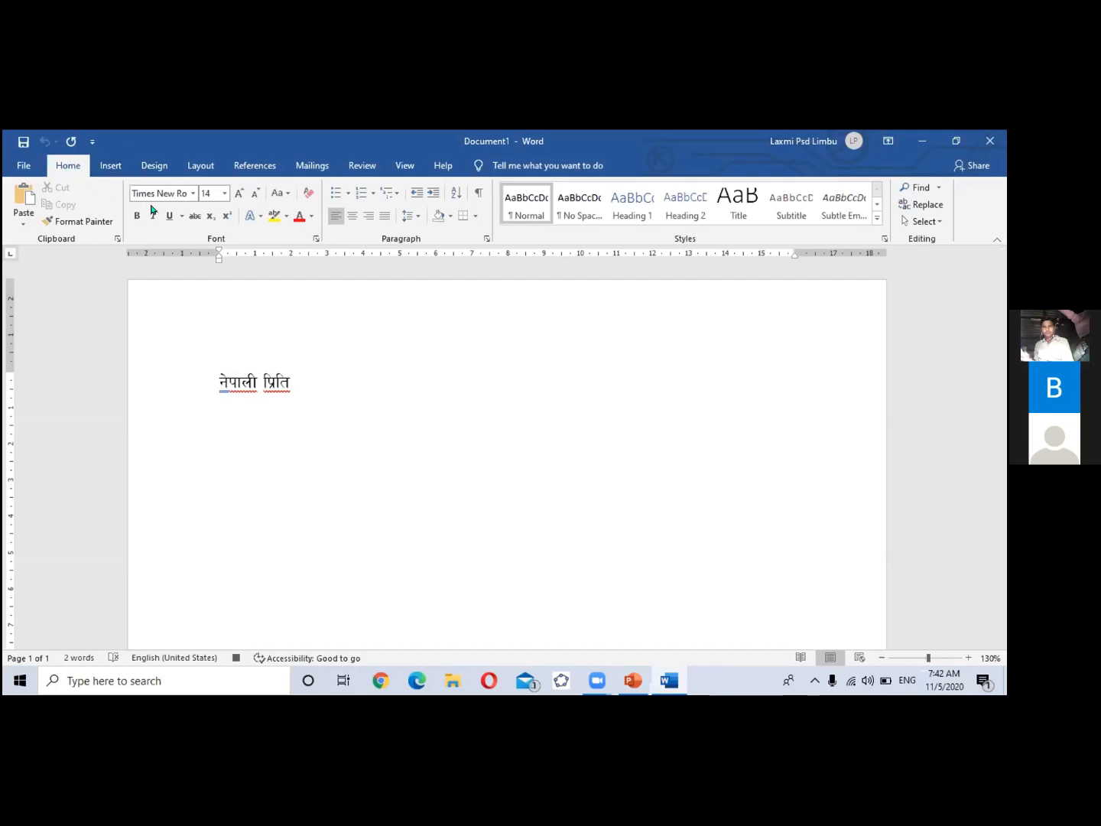
left_click(193, 197)
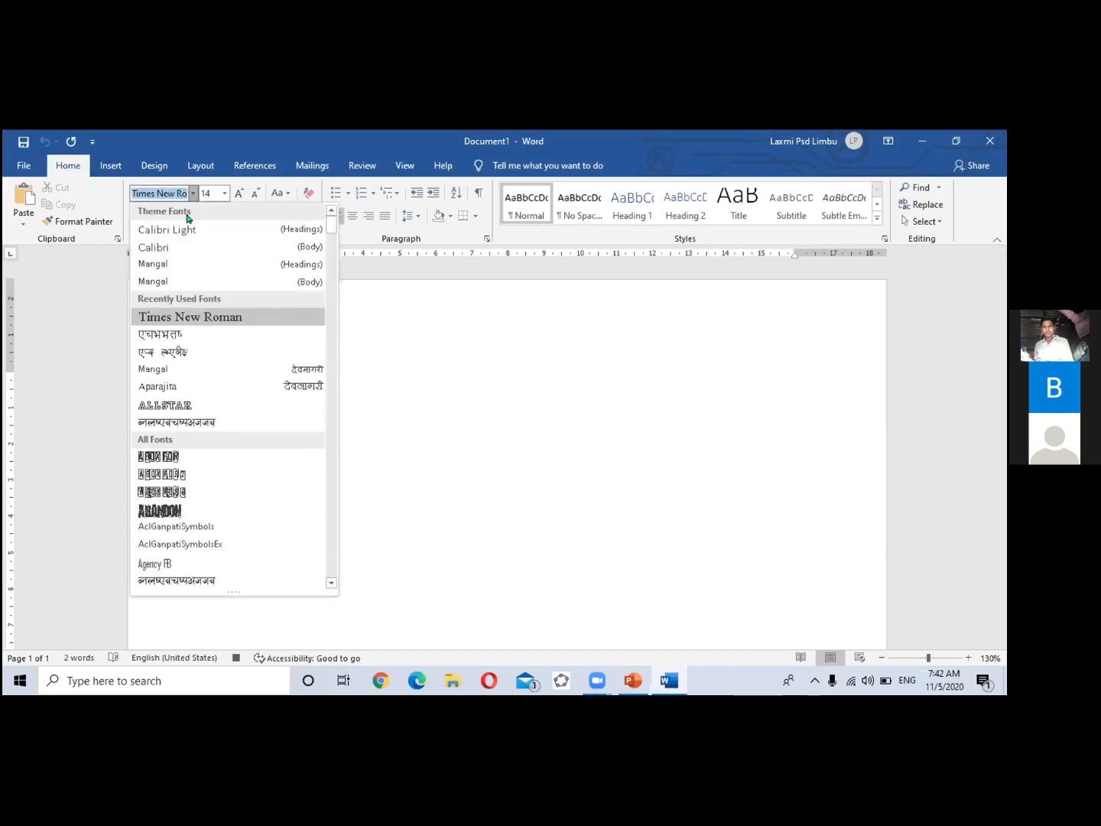
left_click(210, 322)
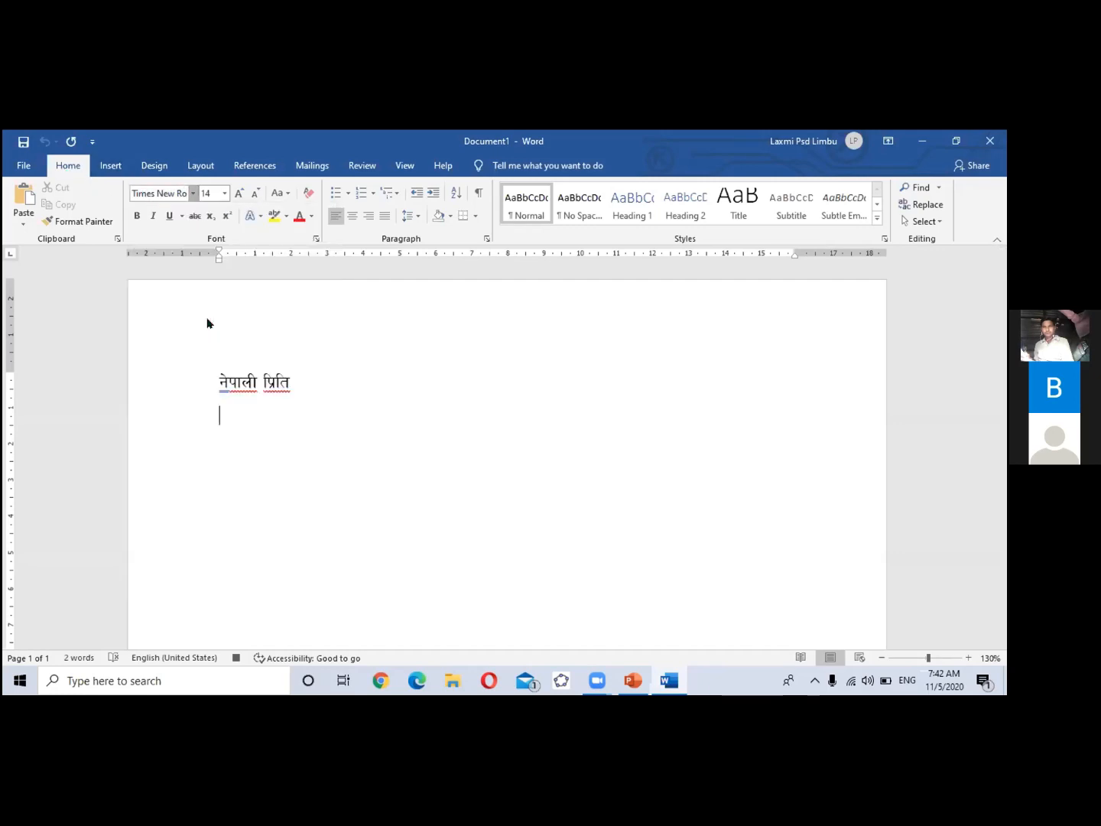
left_click(224, 194)
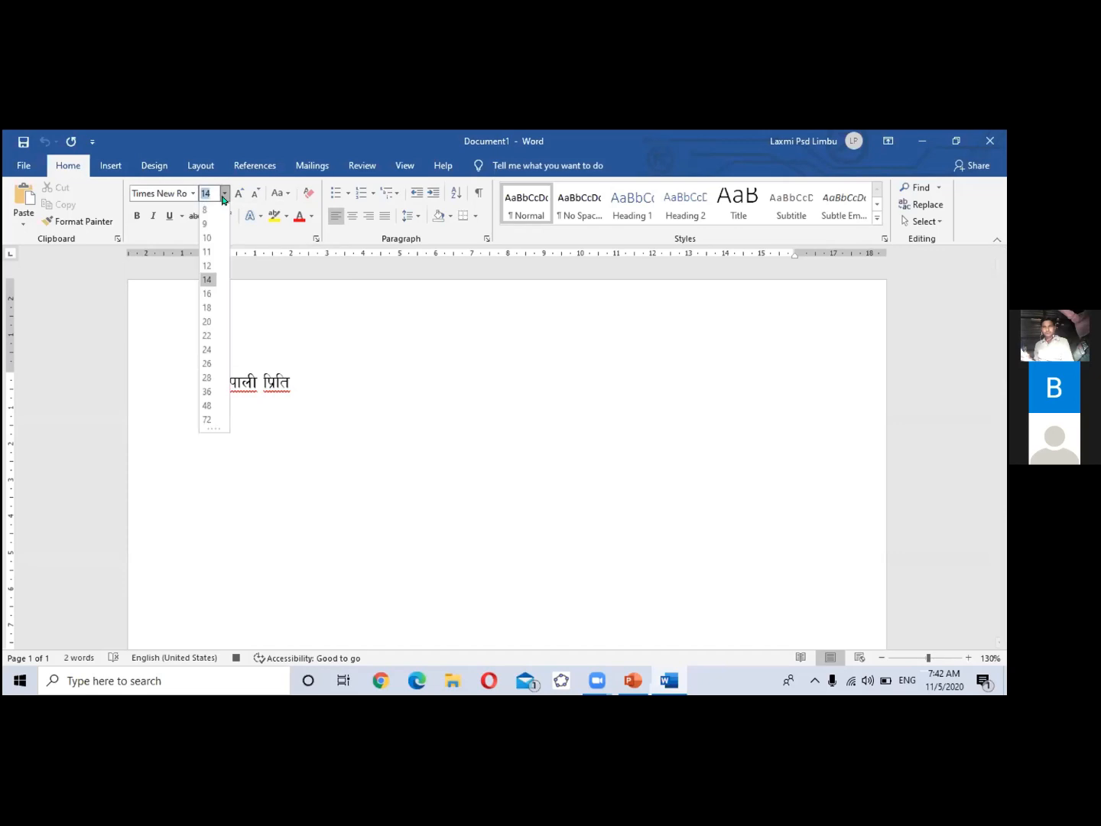
left_click(214, 281)
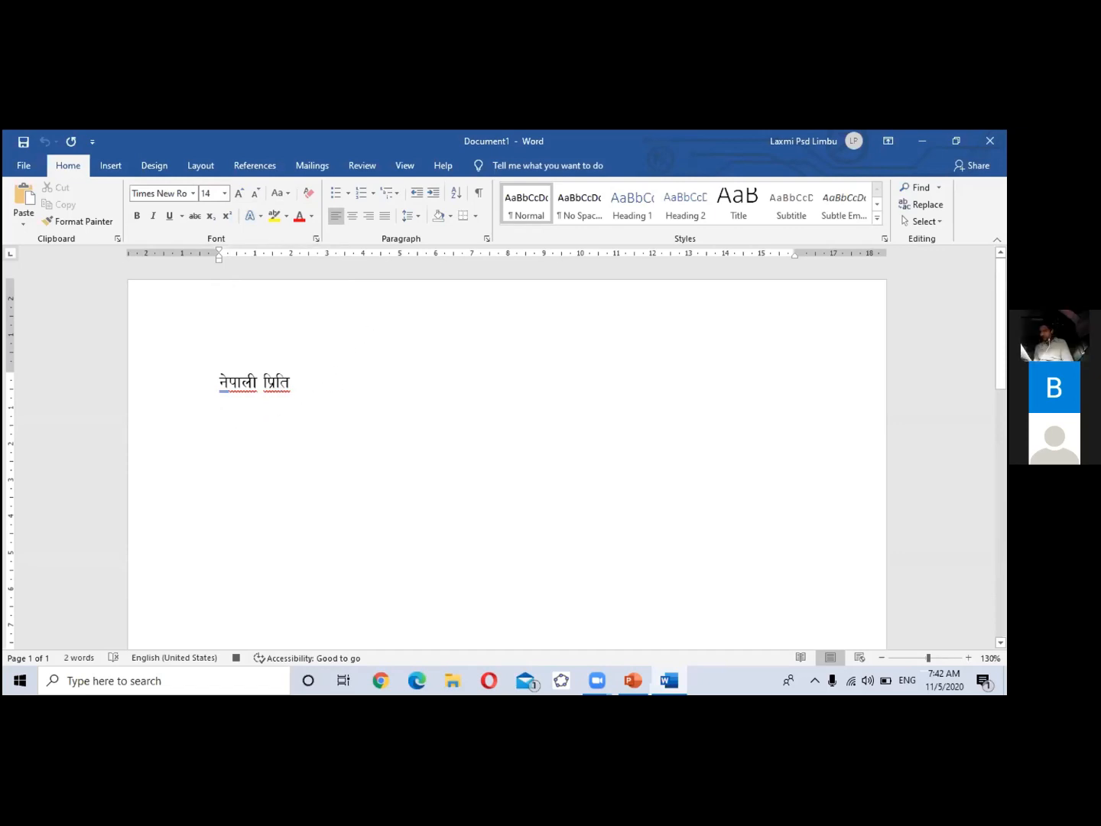
Step: Type 'Times new roman' followed by a new line, then stop recording Macro6
type("Times ")
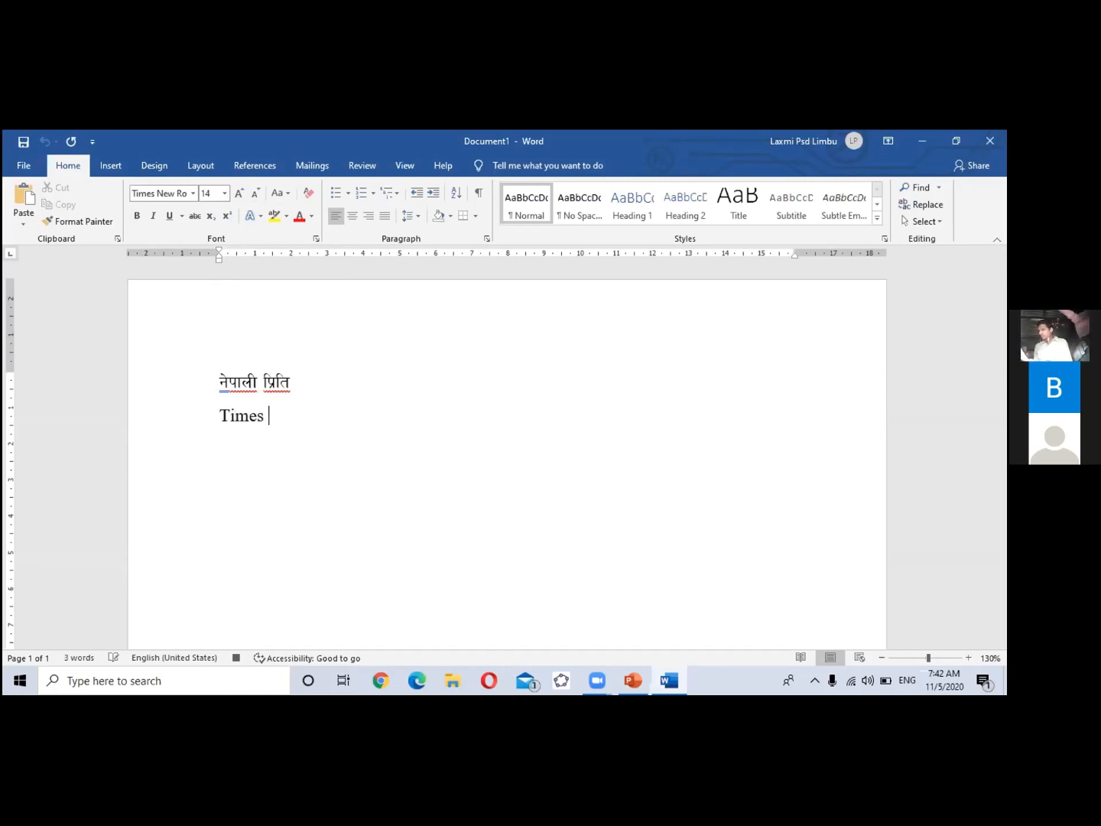
type("new roman")
key("Return")
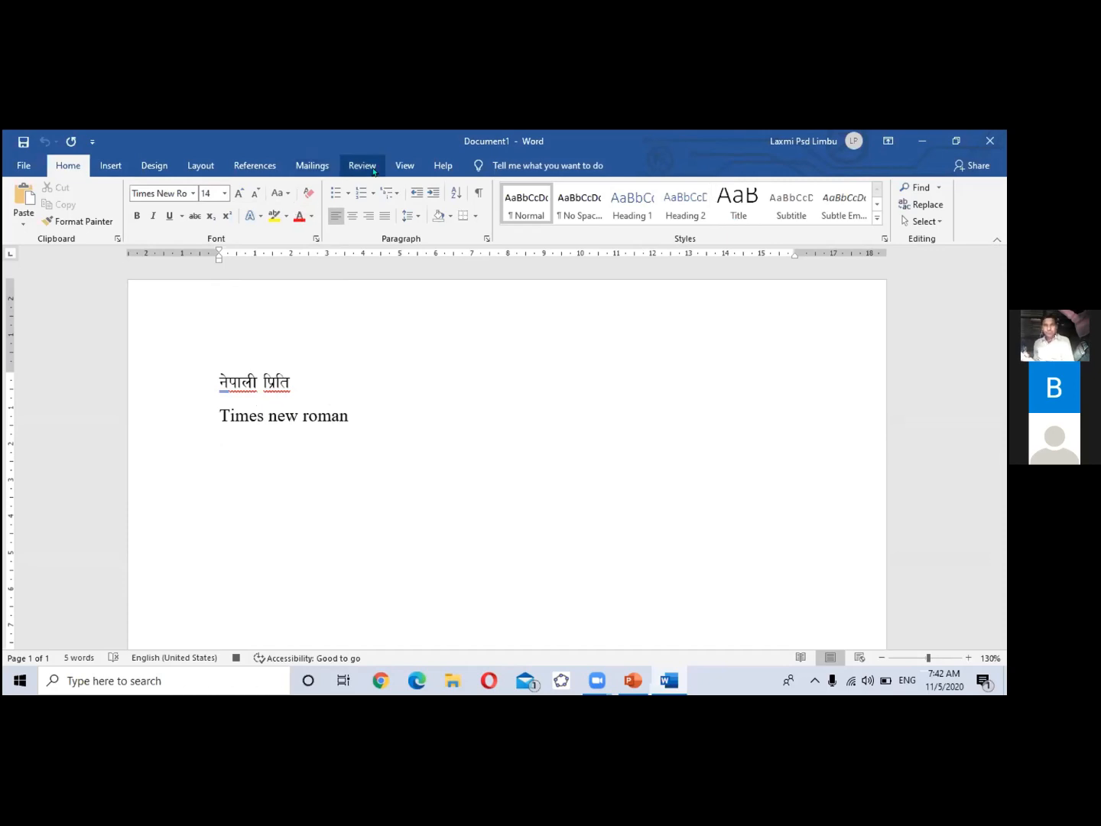
left_click(398, 166)
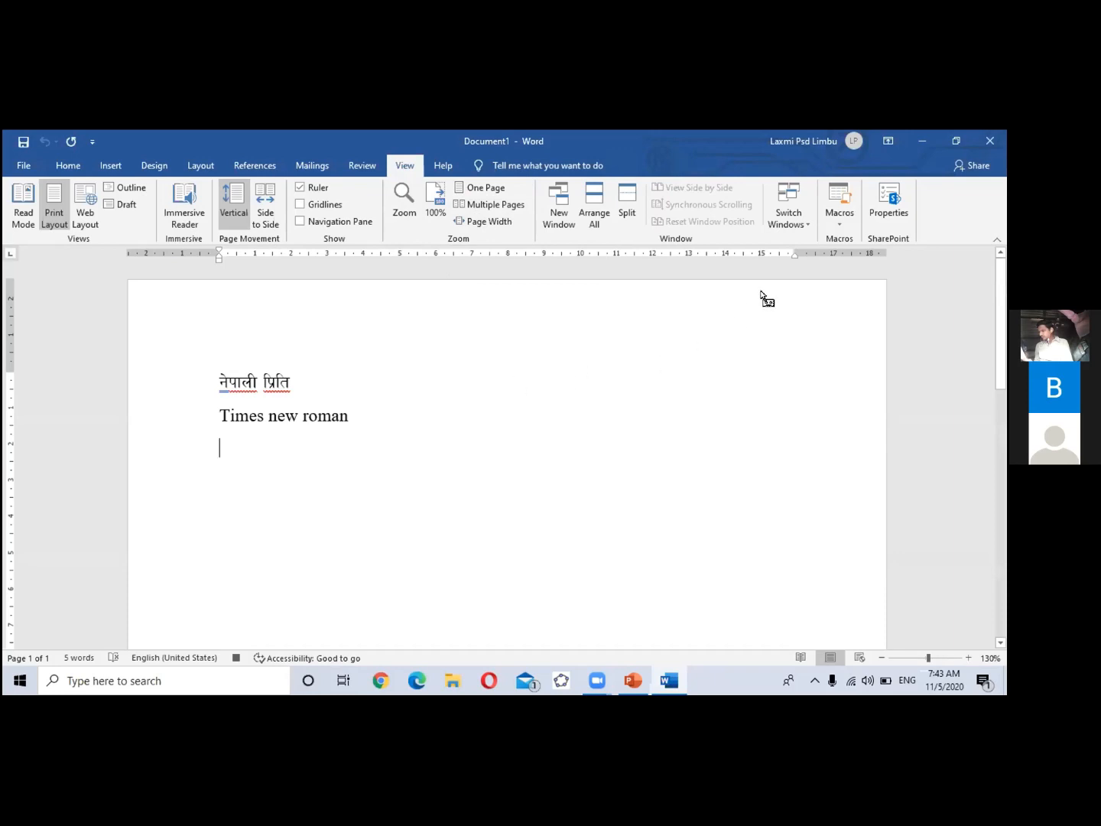
left_click(846, 229)
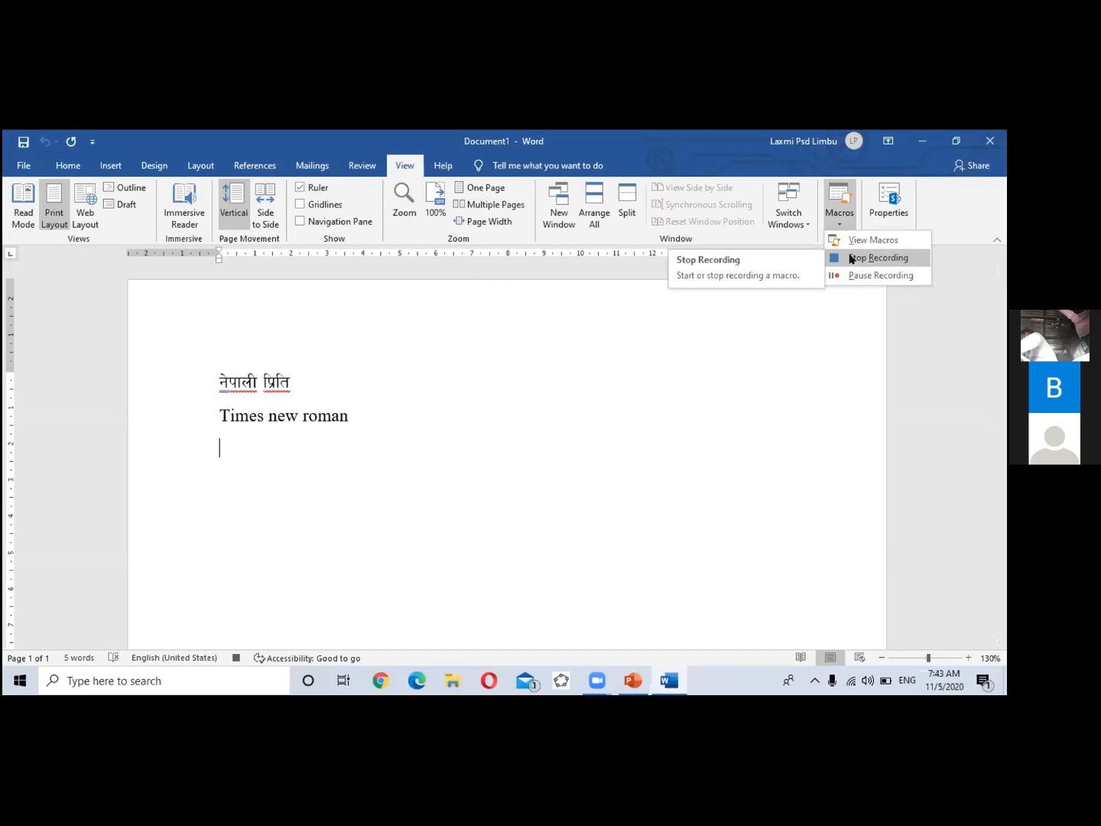
left_click(851, 259)
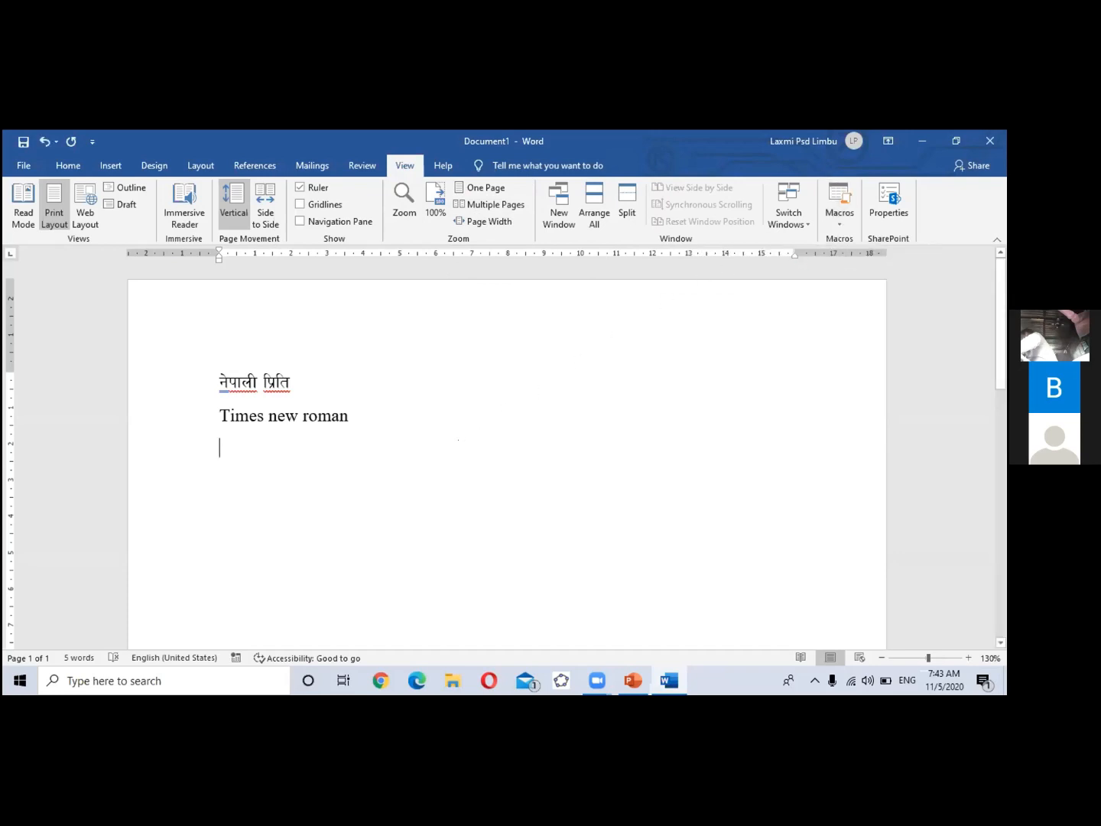
Step: Delete all document text, then type 'This is computer', correcting a typo
triple_click(180, 382)
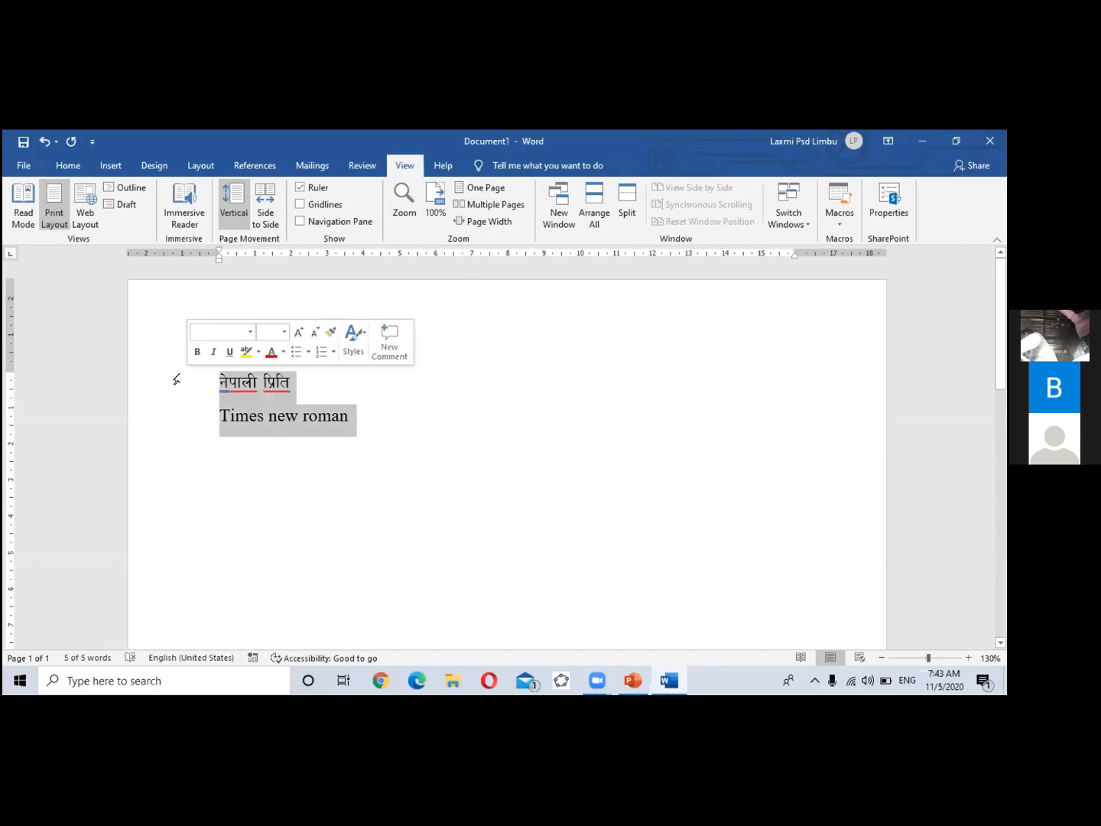
key("Delete")
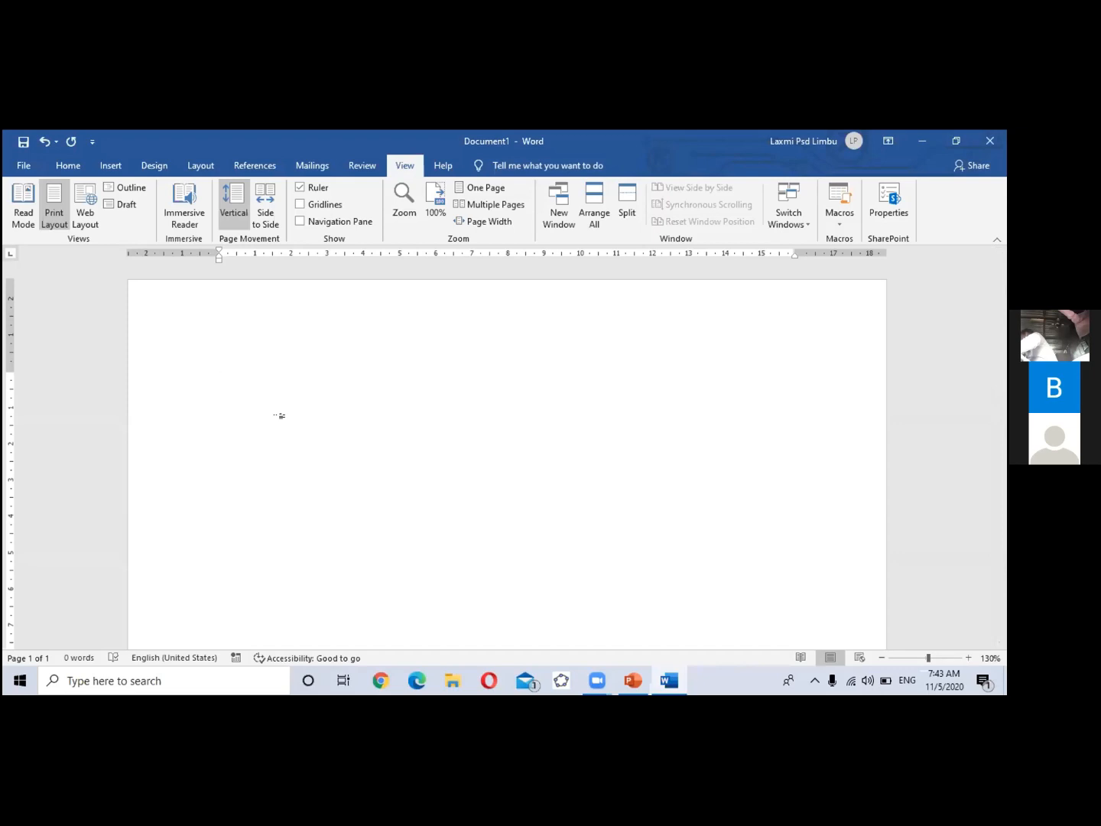
type("Theio")
key("BackSpace")
key("BackSpace")
type("i")
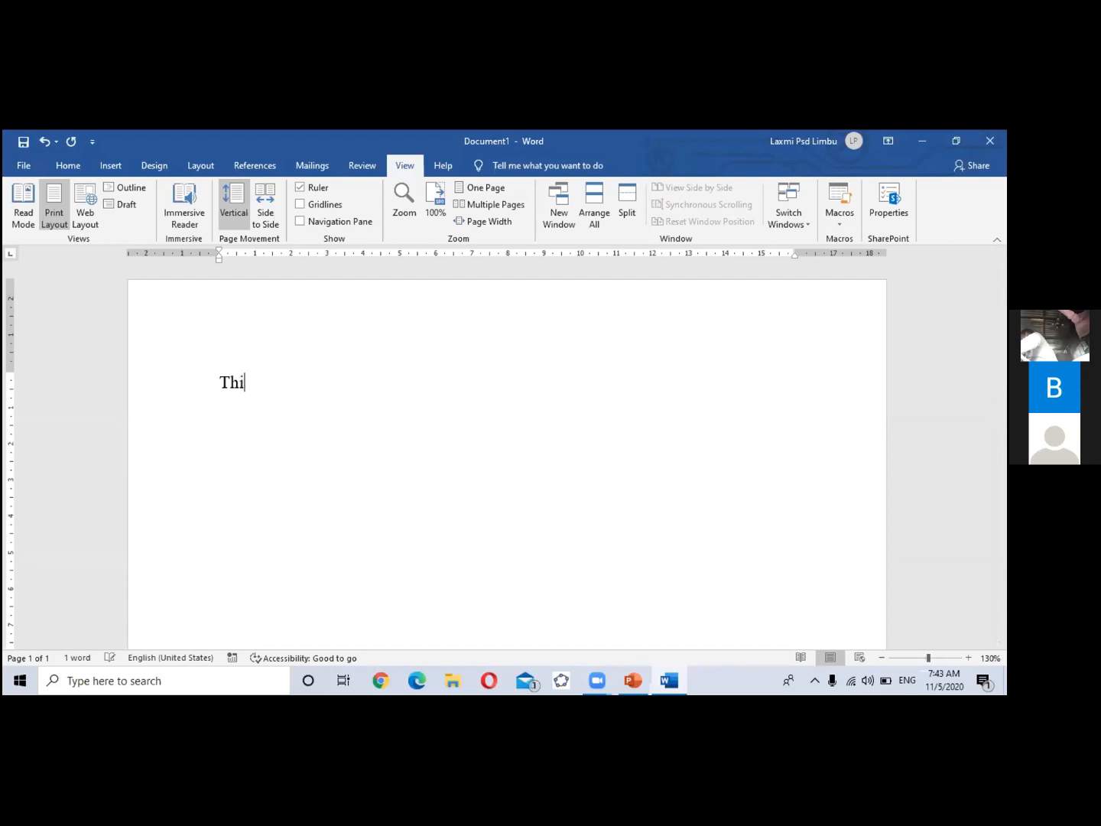
type("s is com")
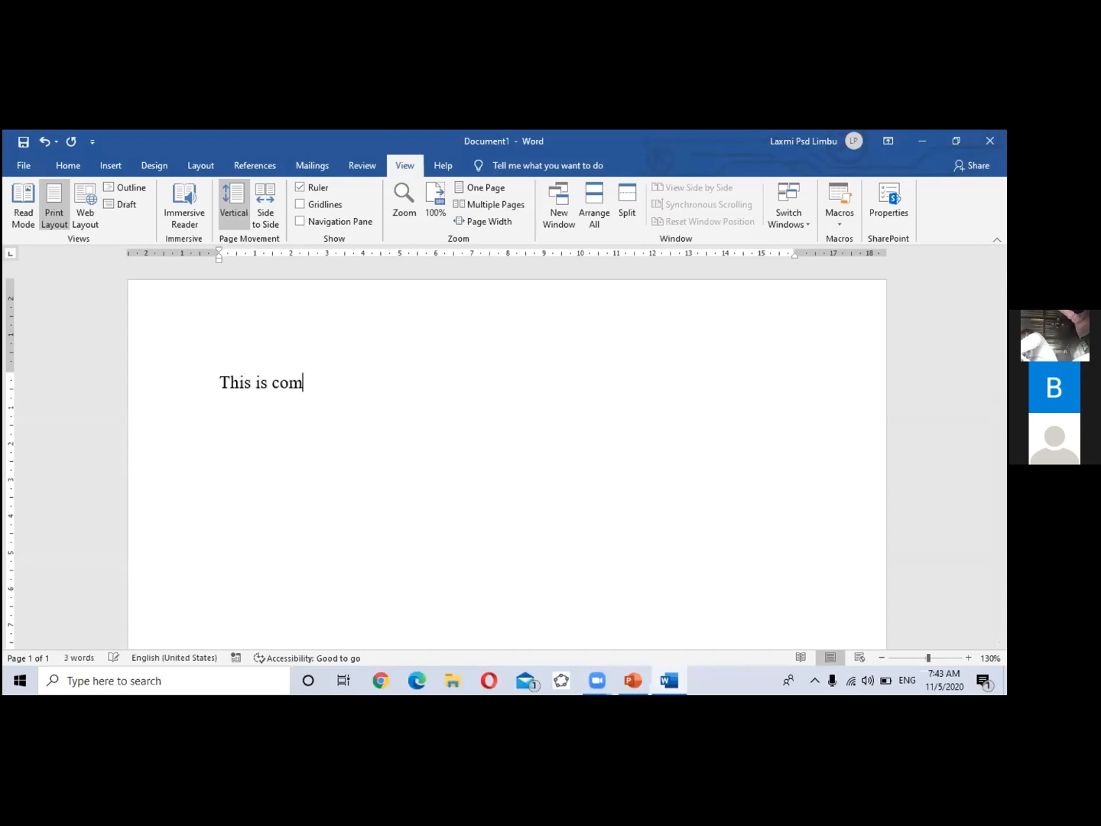
type("puter")
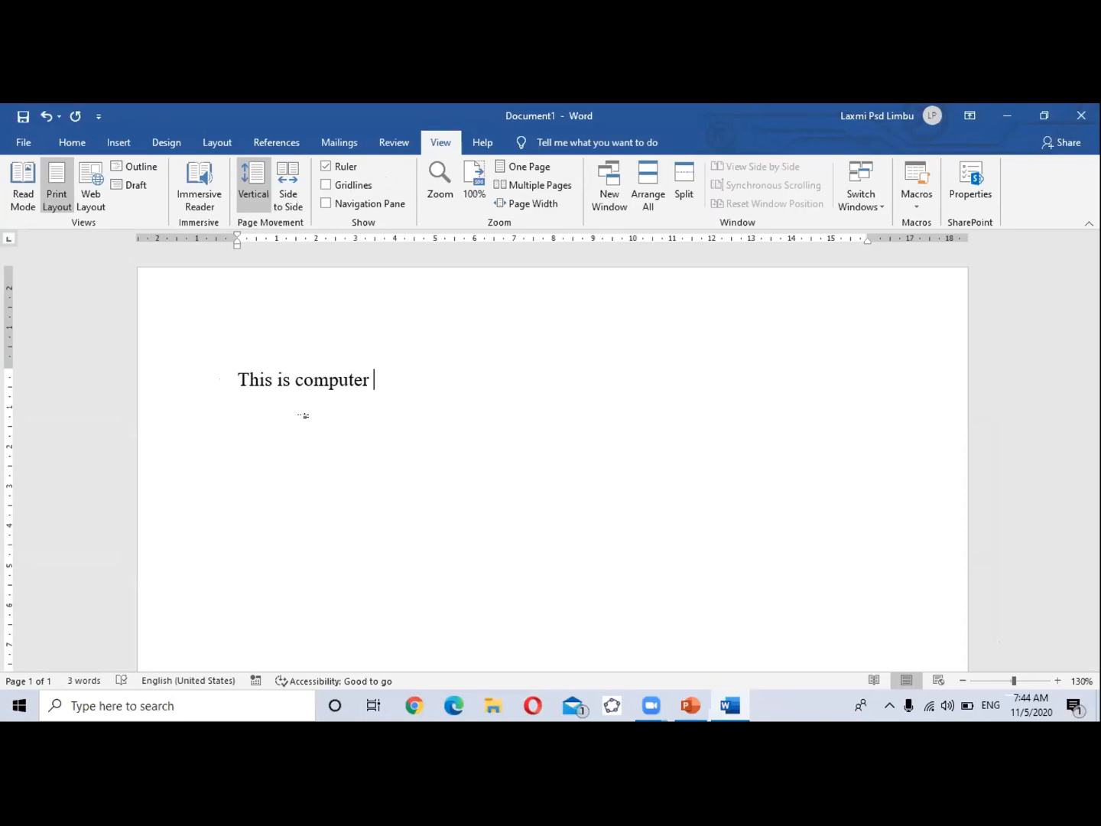
Step: Test the macros by adding a bracket, the Nepali word कम्प्युटर, and 'Times new roman' on its own line
type("नेपाली प्रिति")
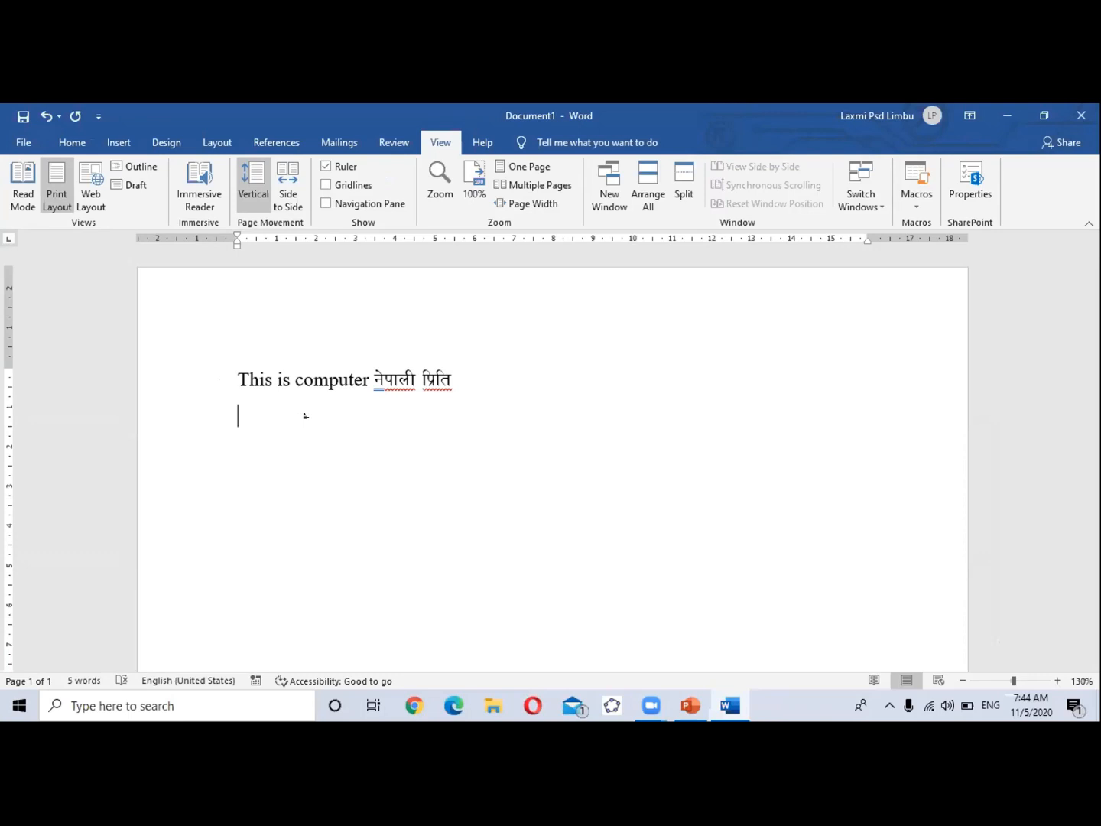
type("(")
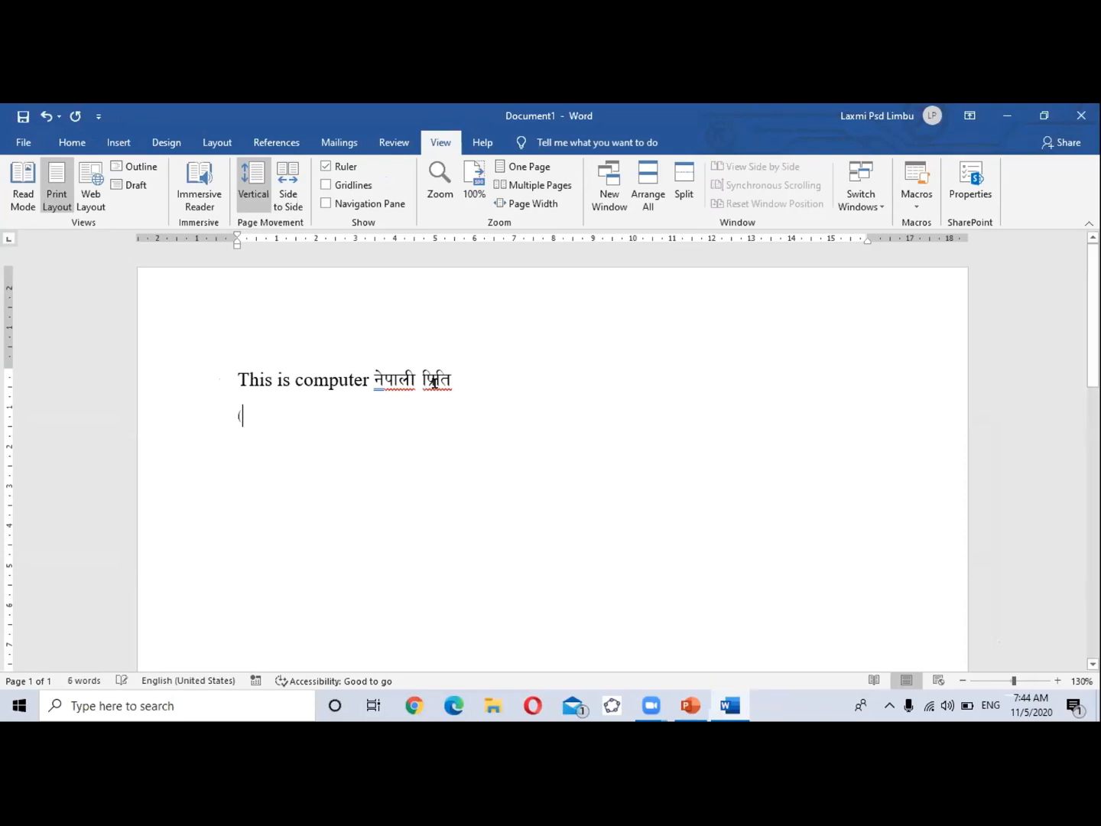
left_click(477, 377)
key("BackSpace")
key("BackSpace")
key("BackSpace")
key("BackSpace")
key("BackSpace")
key("BackSpace")
key("BackSpace")
key("BackSpace")
key("BackSpace")
key("BackSpace")
key("BackSpace")
key("BackSpace")
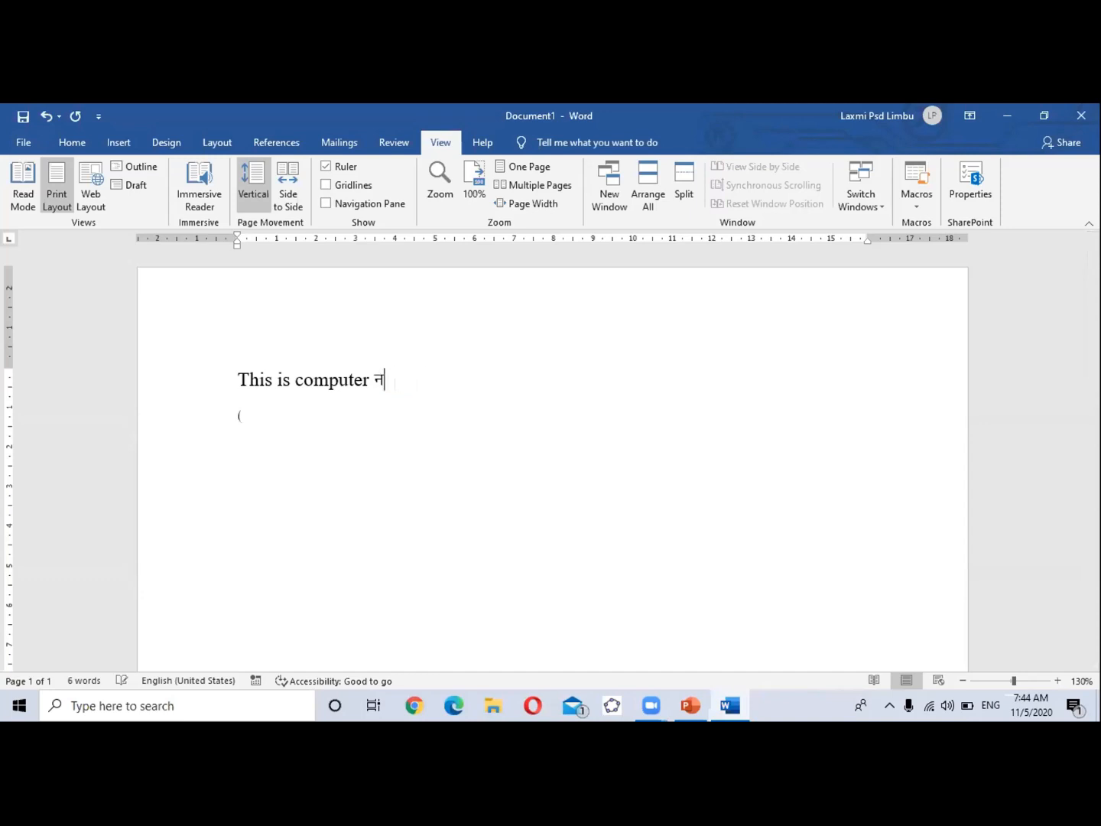
key("BackSpace")
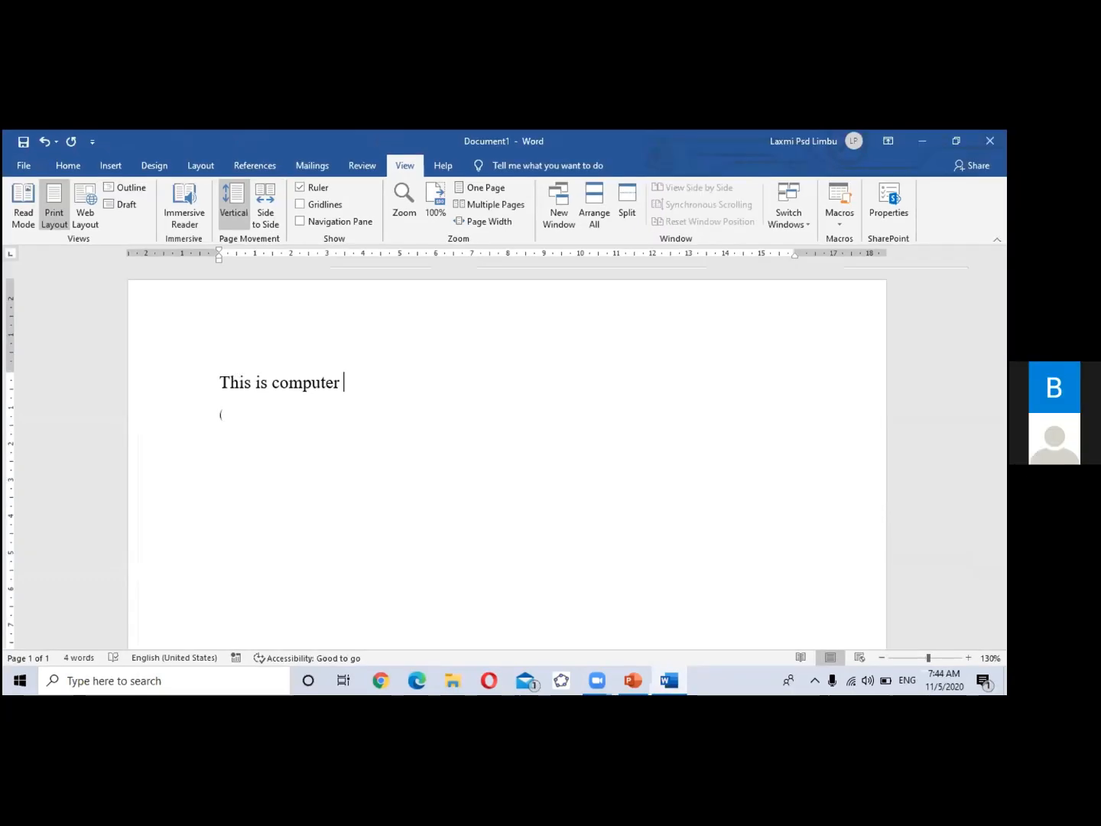
type("न")
key("BackSpace")
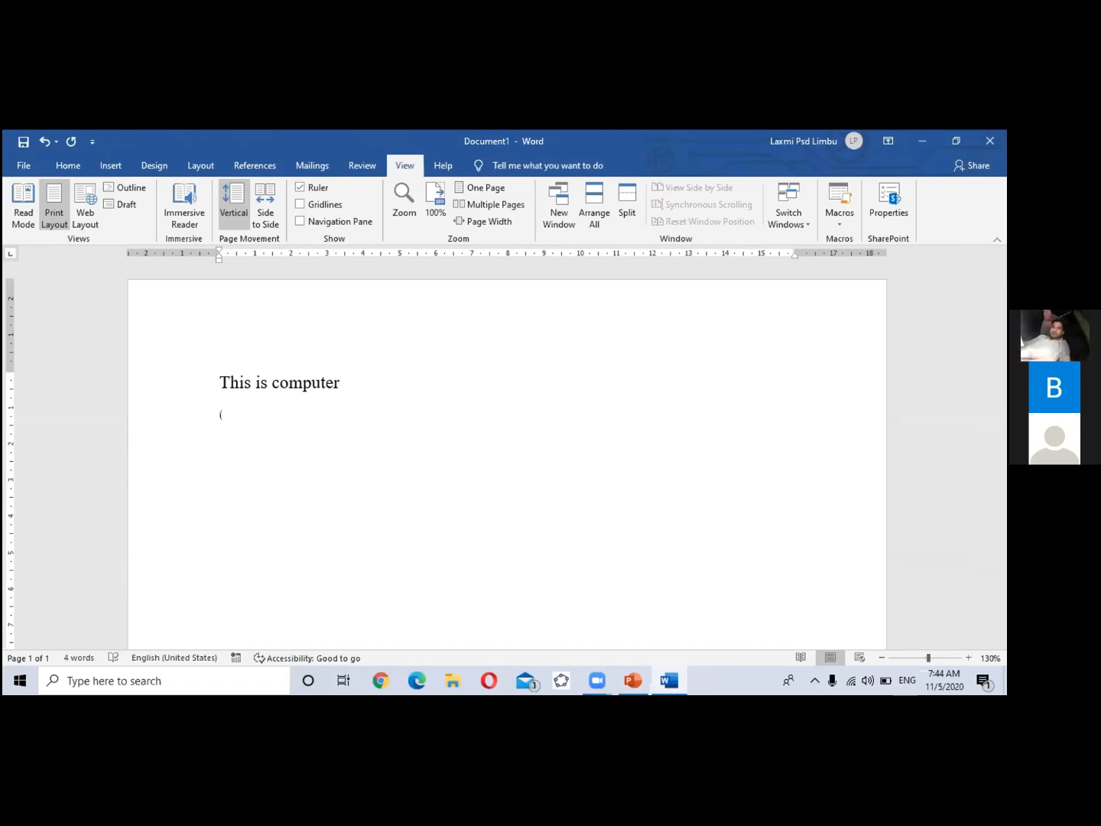
type("कम्प्")
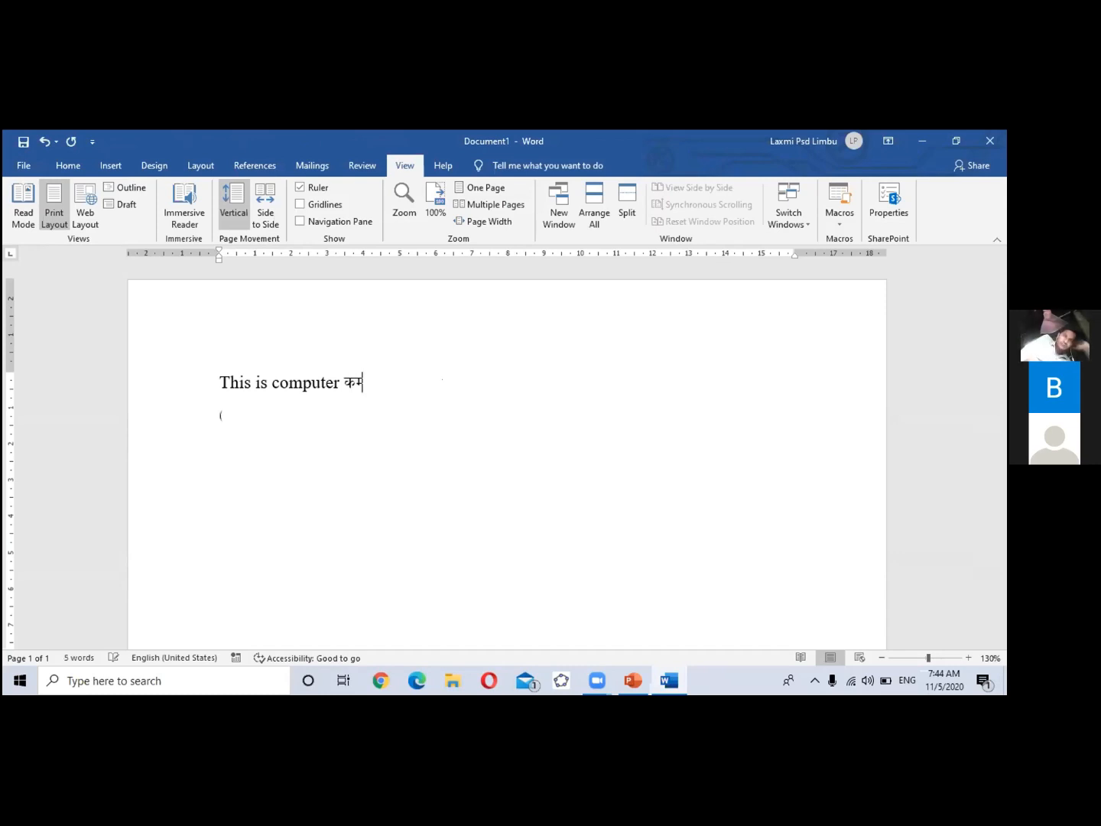
type("युट")
key("BackSpace")
type("टर")
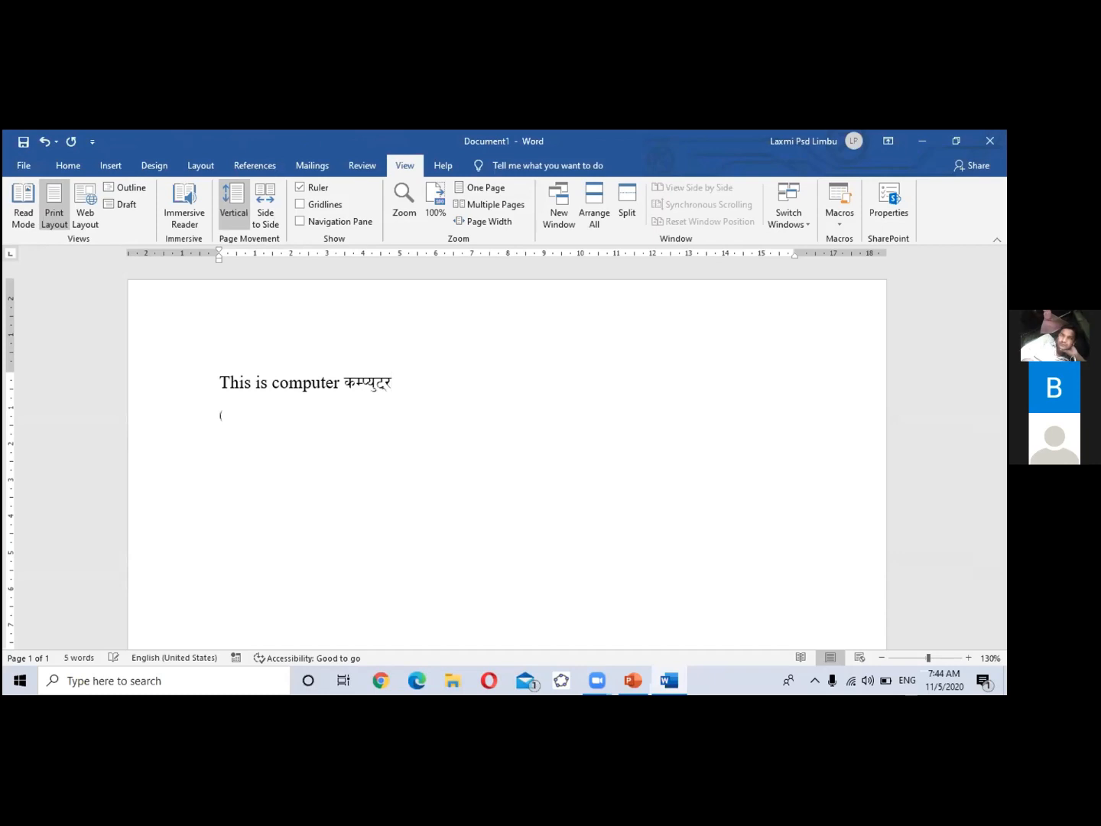
key("BackSpace")
key("BackSpace")
type("र")
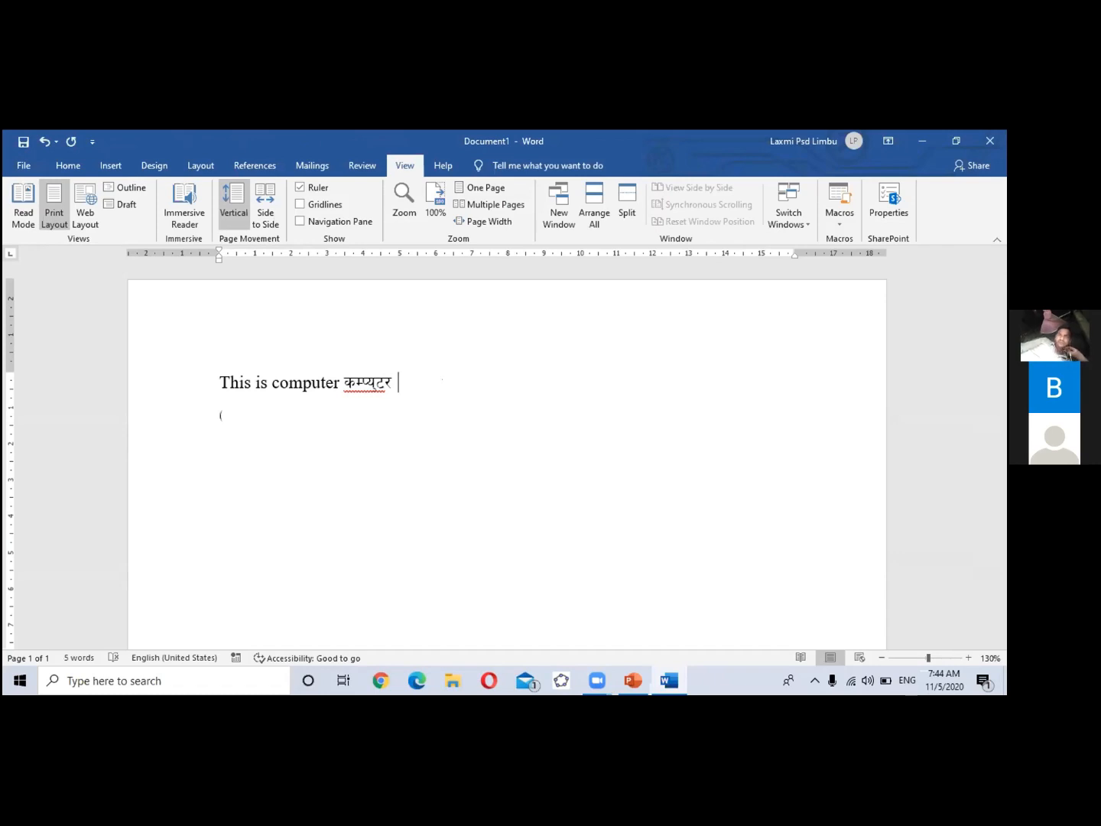
type("Times new roman")
key("Return")
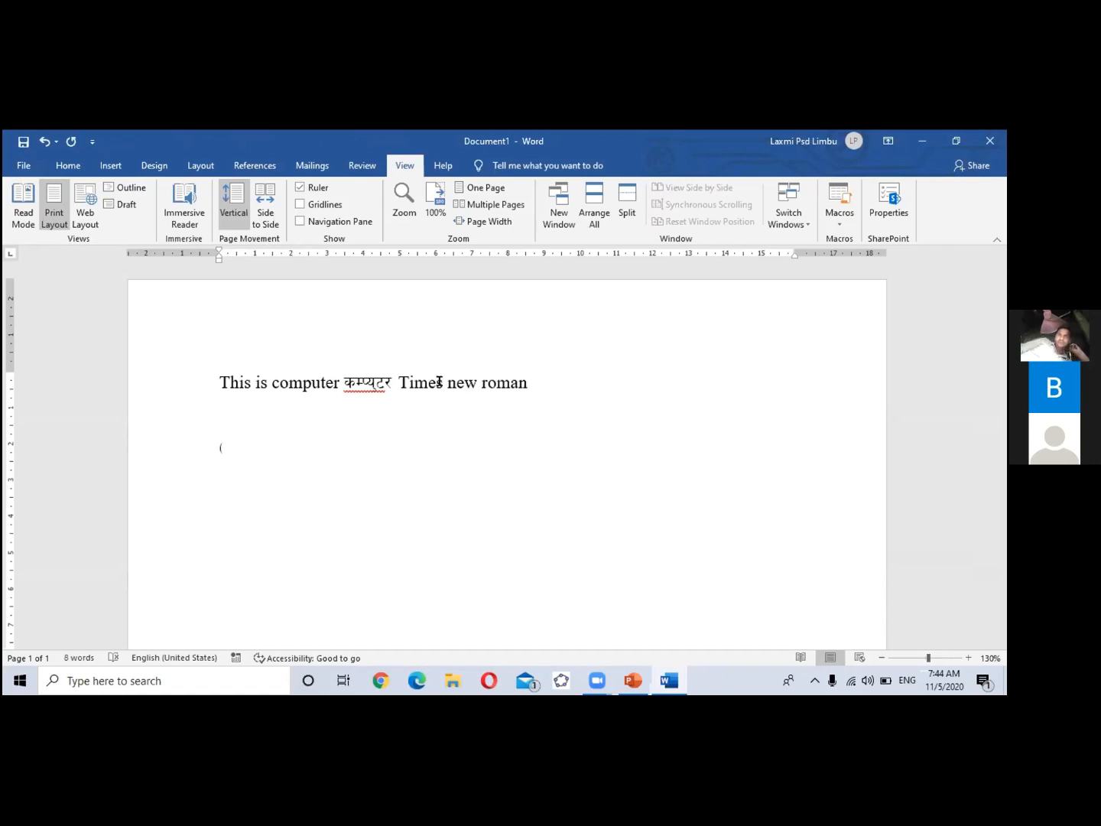
Step: Backspace away all the test text and the leftover bracket, leaving the page empty
left_click(548, 390)
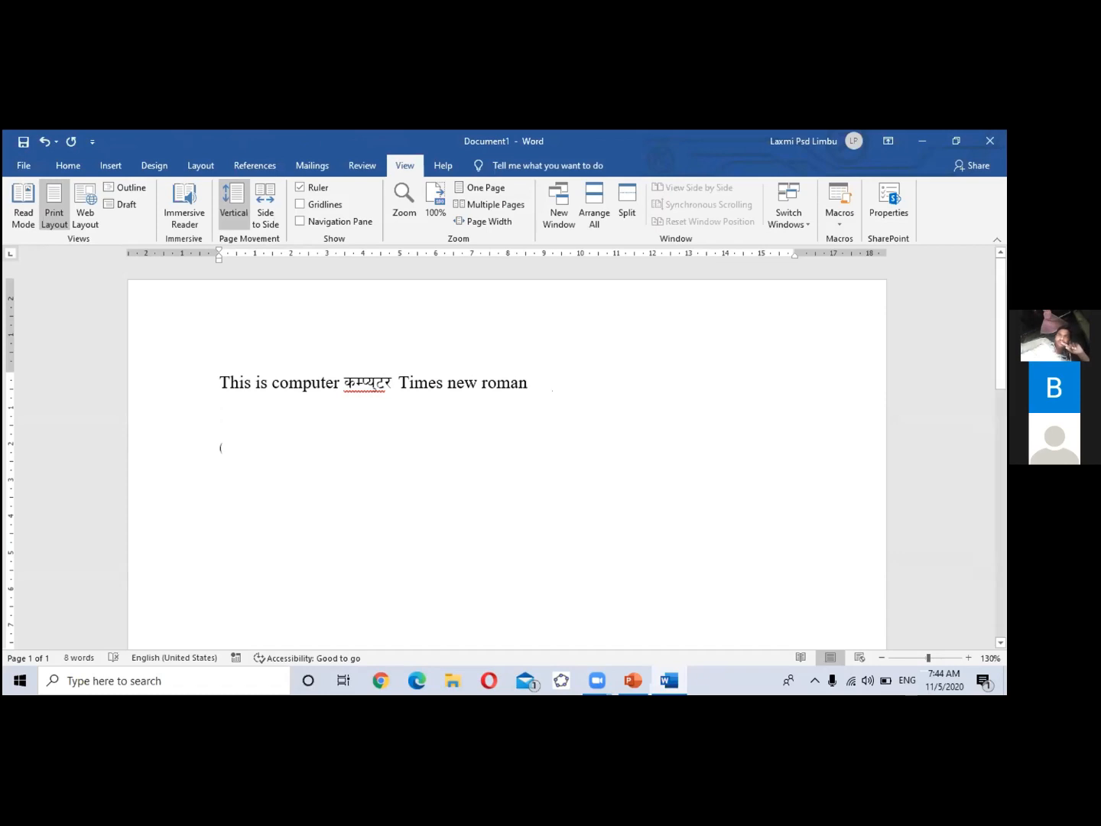
key("BackSpace")
key("BackSpace")
key("BackSpace")
key("BackSpace")
key("BackSpace")
key("BackSpace")
key("BackSpace")
key("BackSpace")
key("BackSpace")
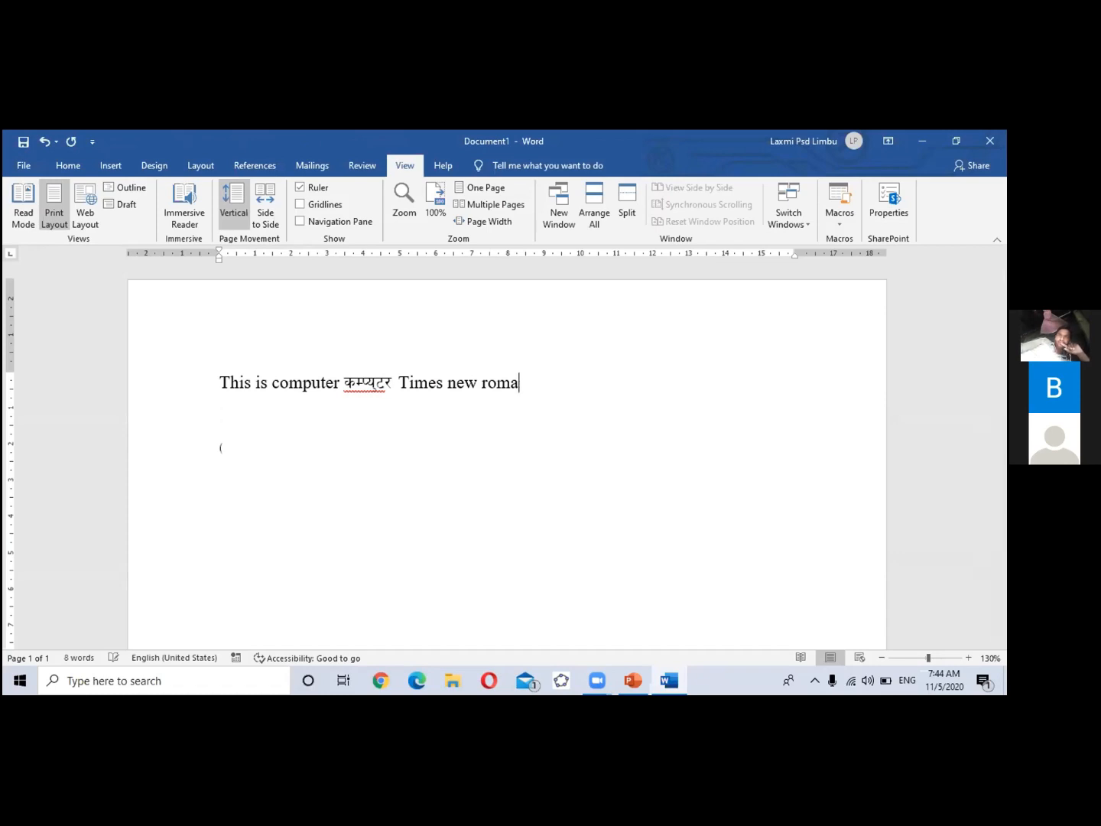
key("BackSpace")
key("BackSpace")
key("BackSpace")
key("BackSpace")
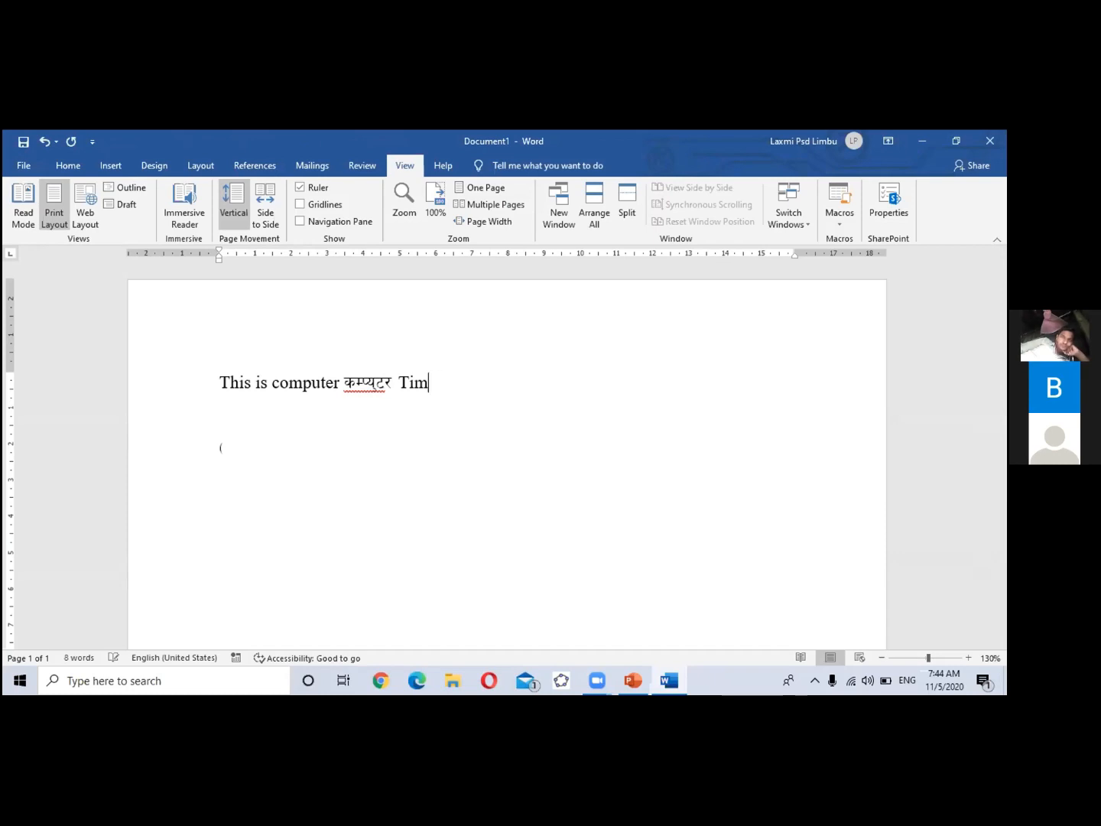
key("BackSpace")
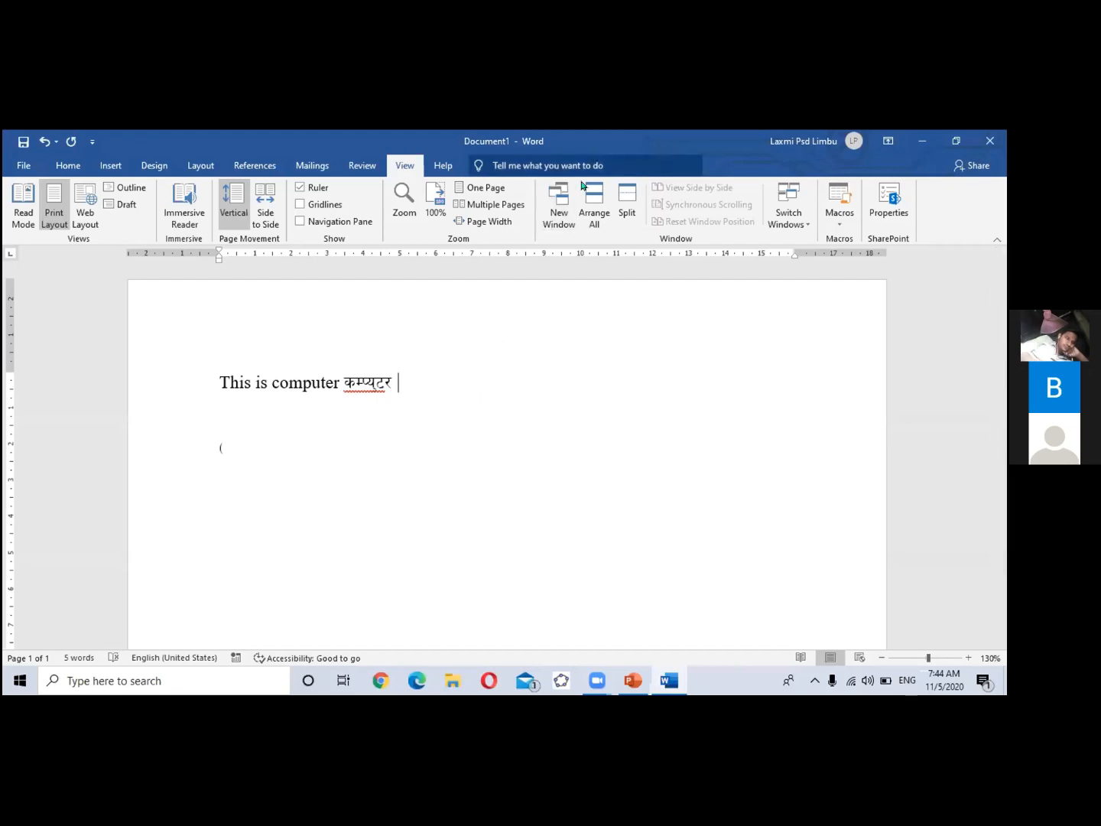
key("BackSpace")
key("BackSpace")
key("BackSpace")
key("BackSpace")
key("BackSpace")
key("BackSpace")
key("BackSpace")
key("BackSpace")
key("BackSpace")
key("BackSpace")
key("BackSpace")
key("BackSpace")
key("BackSpace")
key("BackSpace")
key("BackSpace")
key("BackSpace")
key("BackSpace")
key("BackSpace")
key("BackSpace")
key("BackSpace")
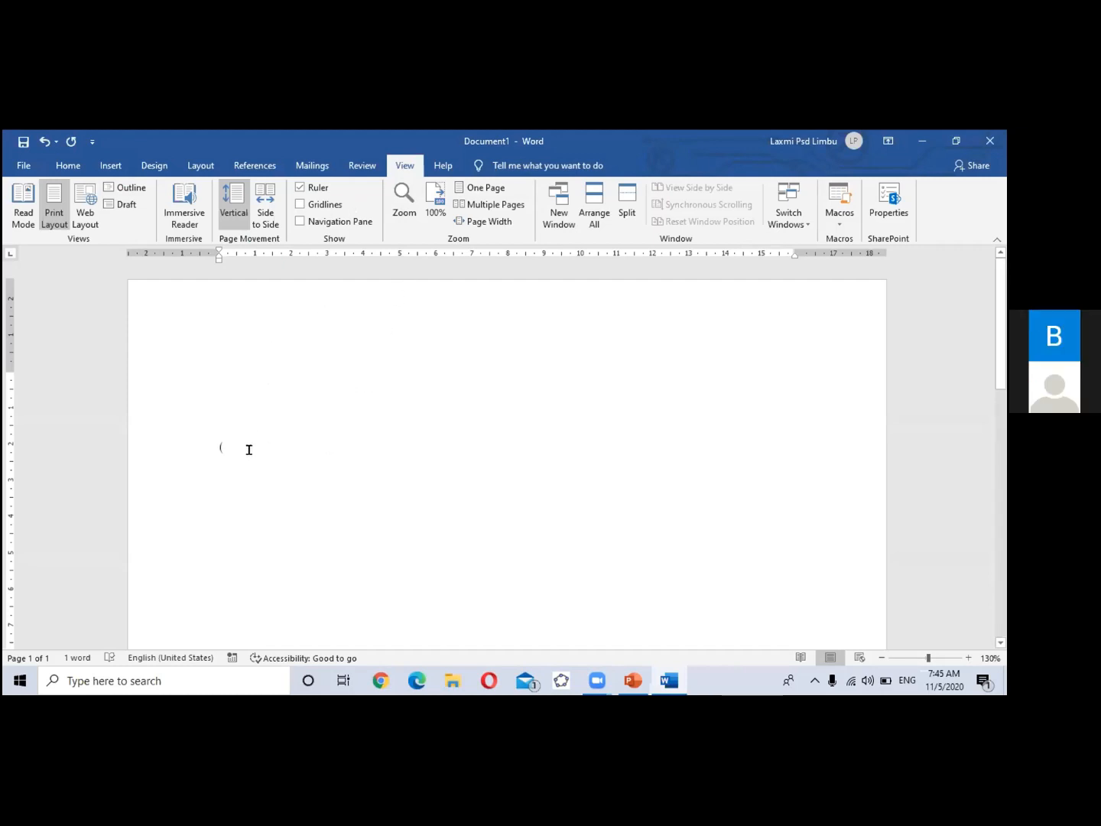
key("BackSpace")
key("BackSpace")
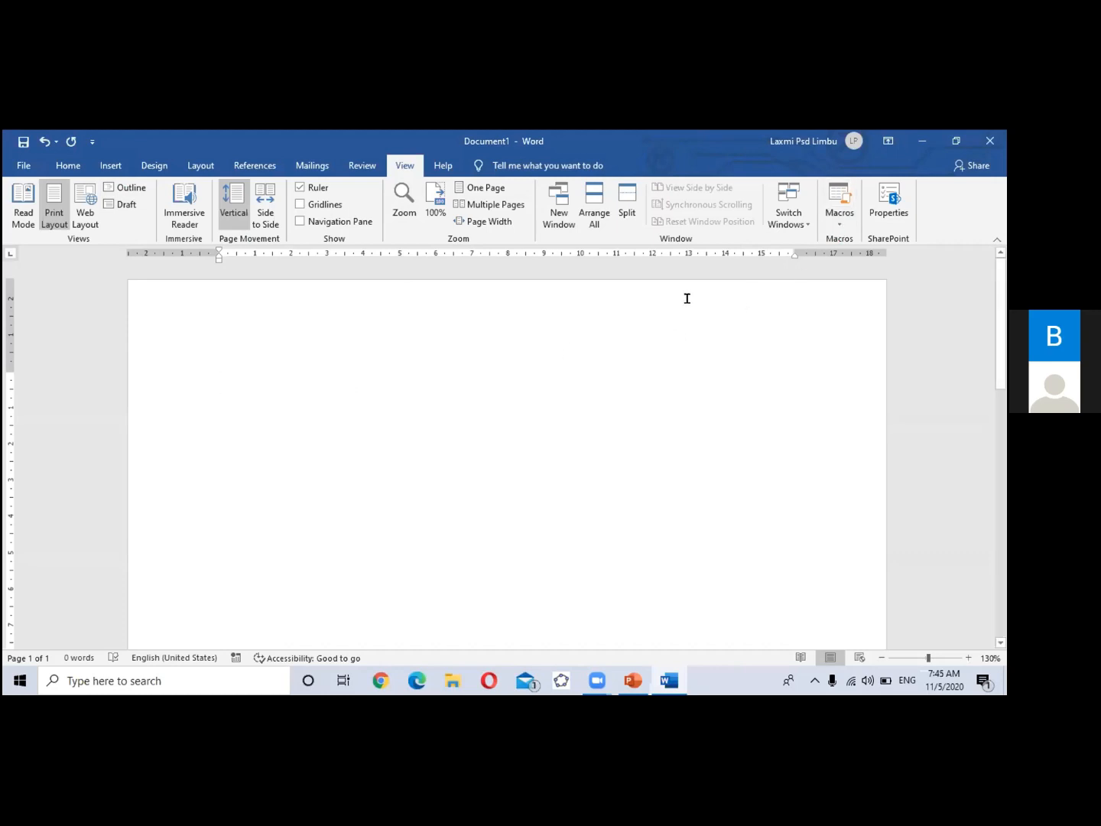
left_click(839, 222)
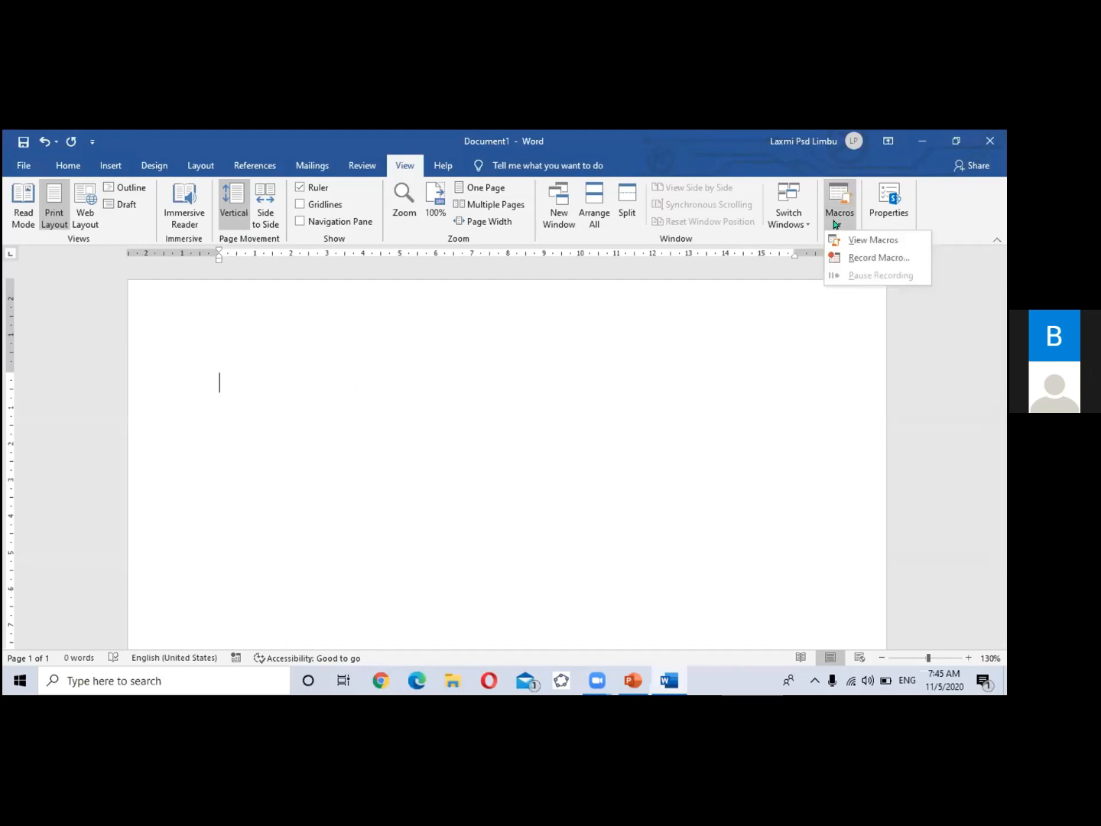
left_click(843, 243)
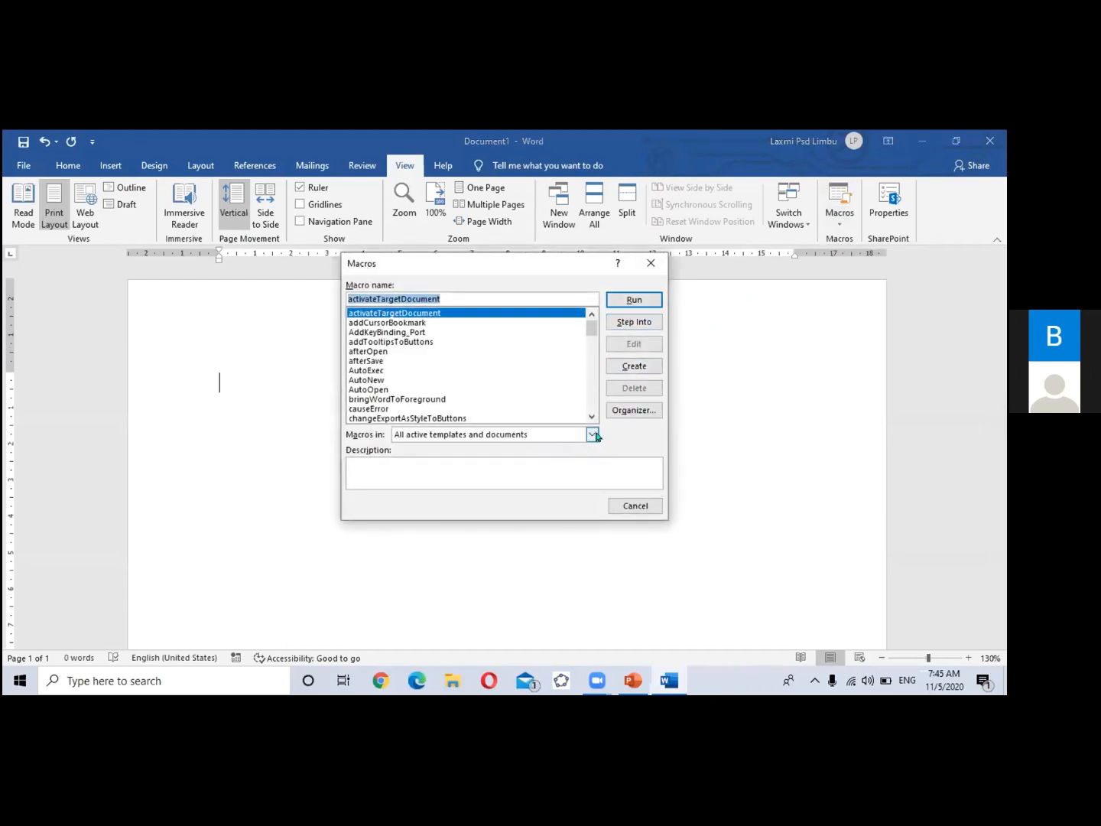
left_click(590, 435)
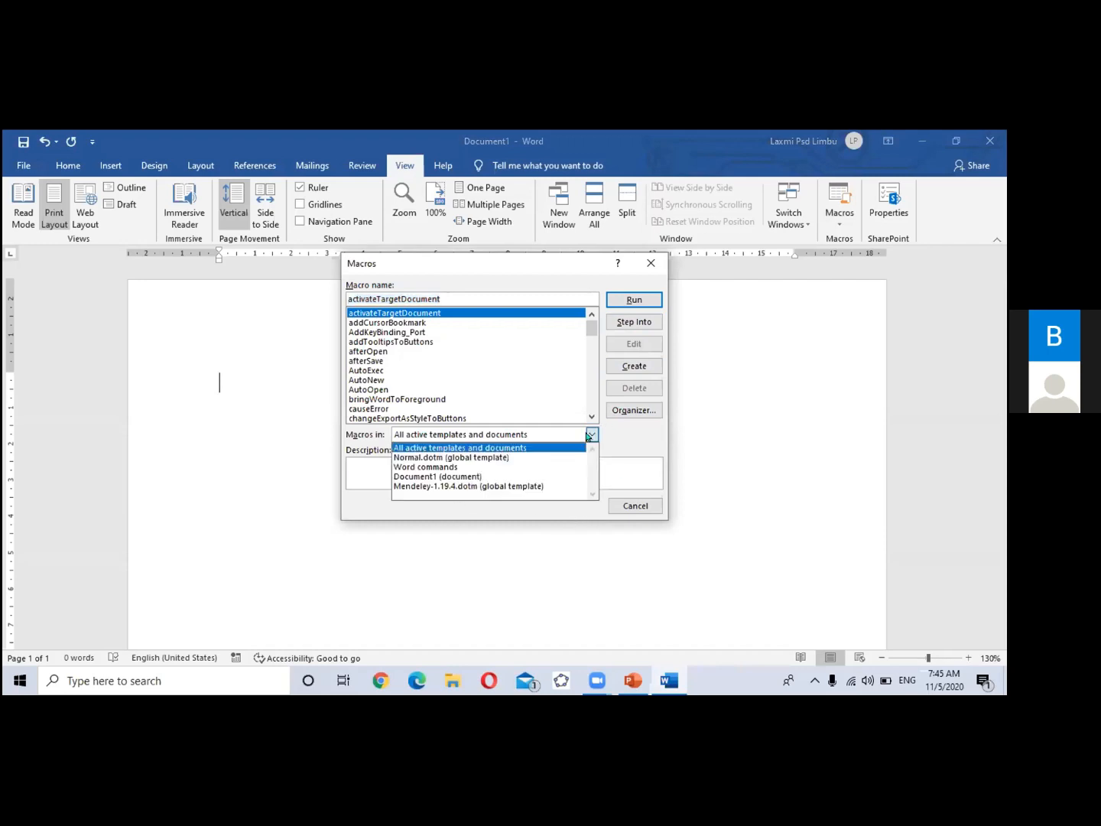
left_click(507, 467)
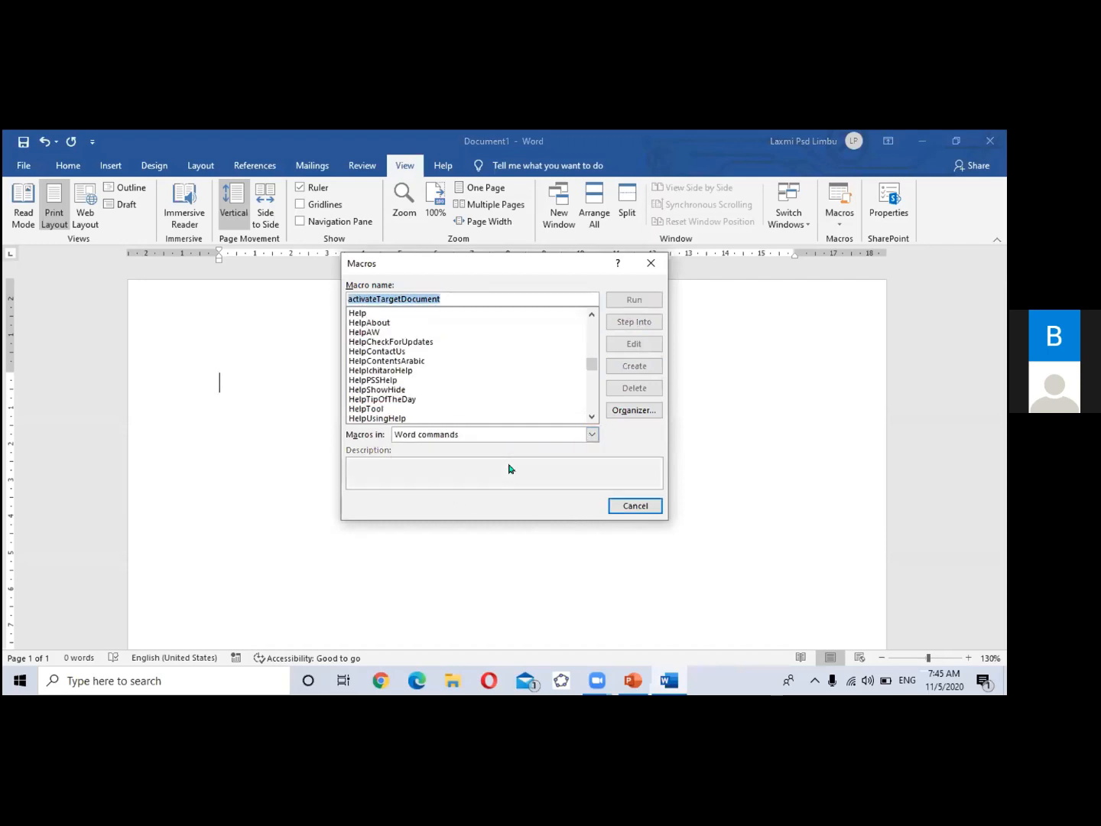
left_click(592, 435)
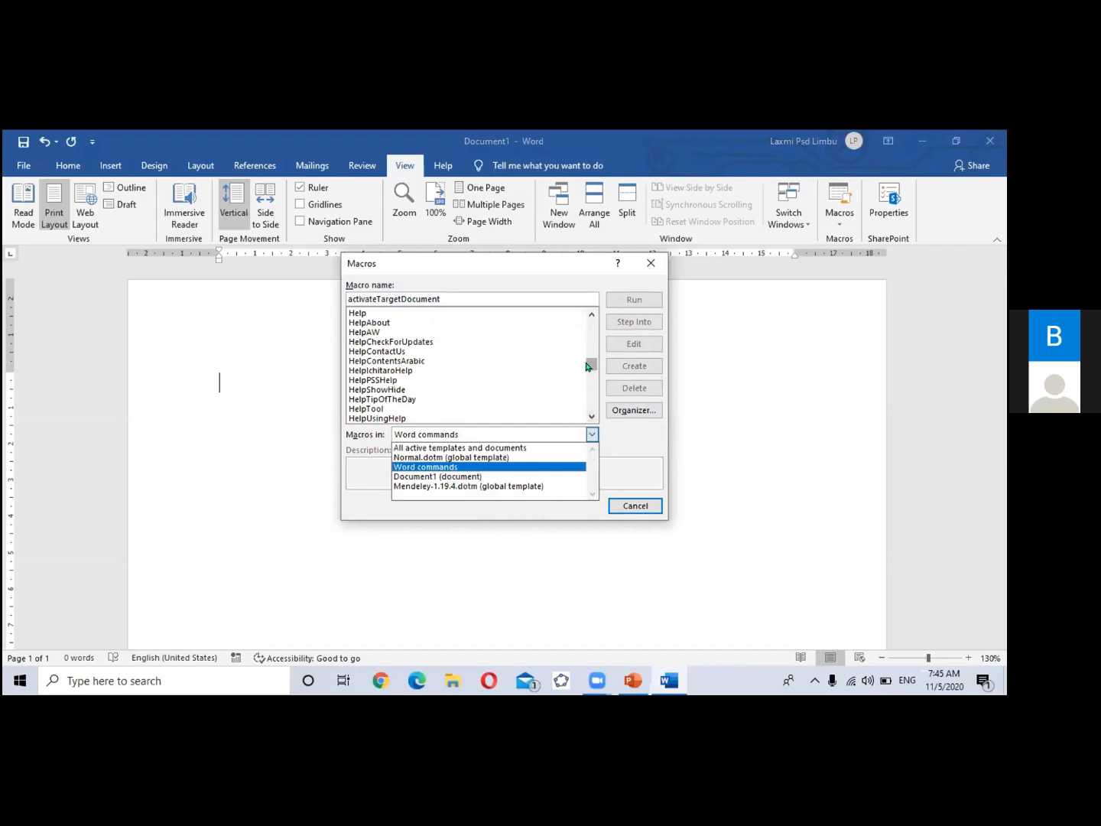
left_click_drag(591, 364, 589, 411)
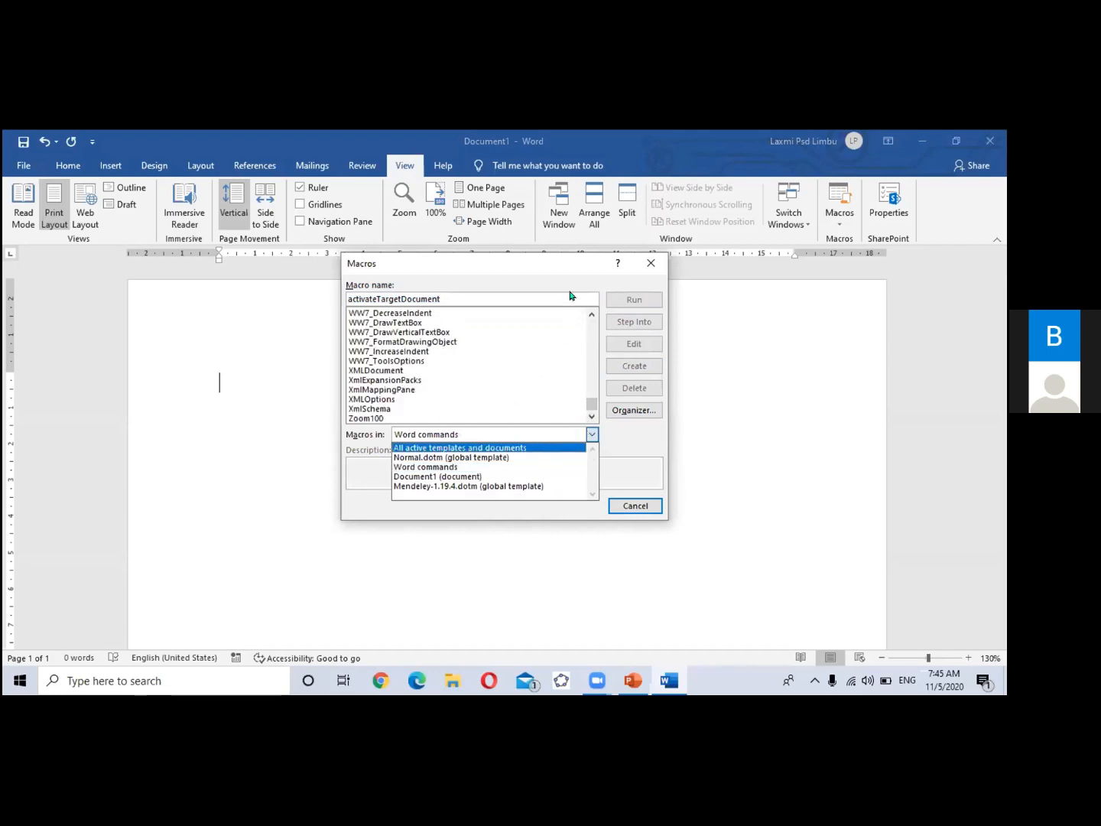
left_click(410, 266)
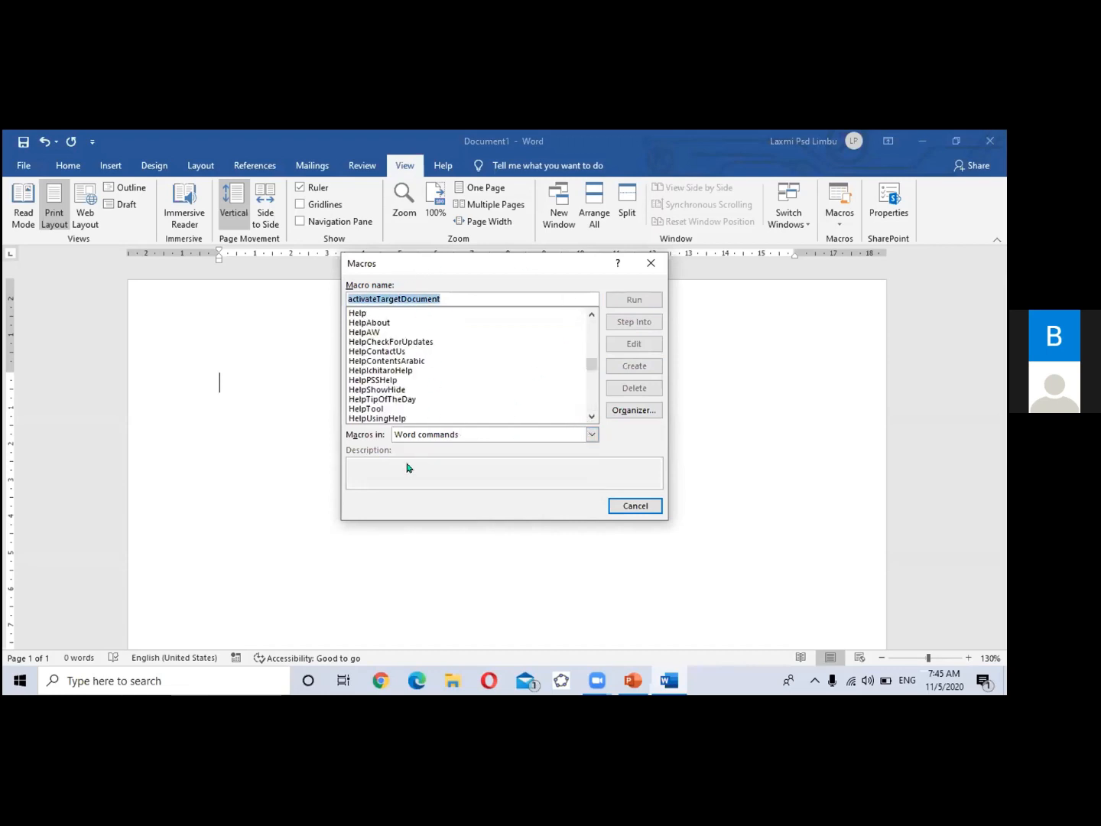
left_click(634, 409)
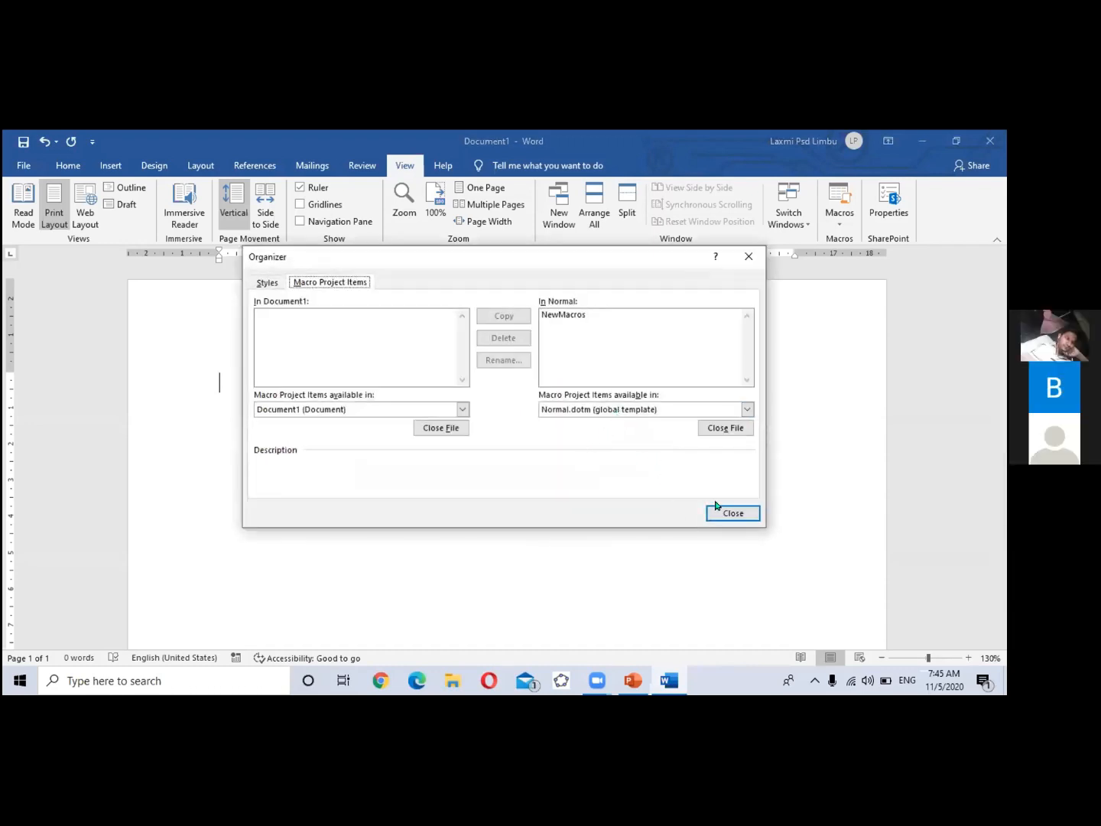
left_click(748, 256)
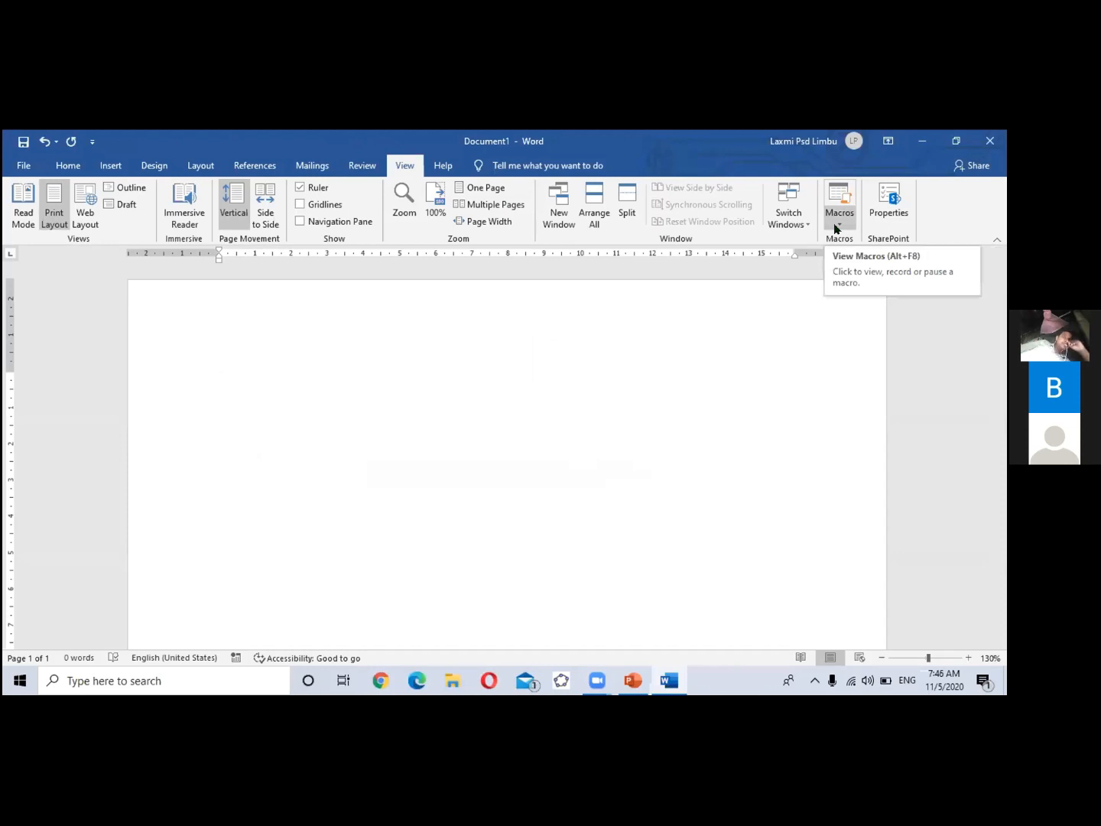
Step: Start recording Macro7 in Normal.dotm and assign it the keyboard shortcut Alt+M
left_click(836, 228)
left_click(842, 257)
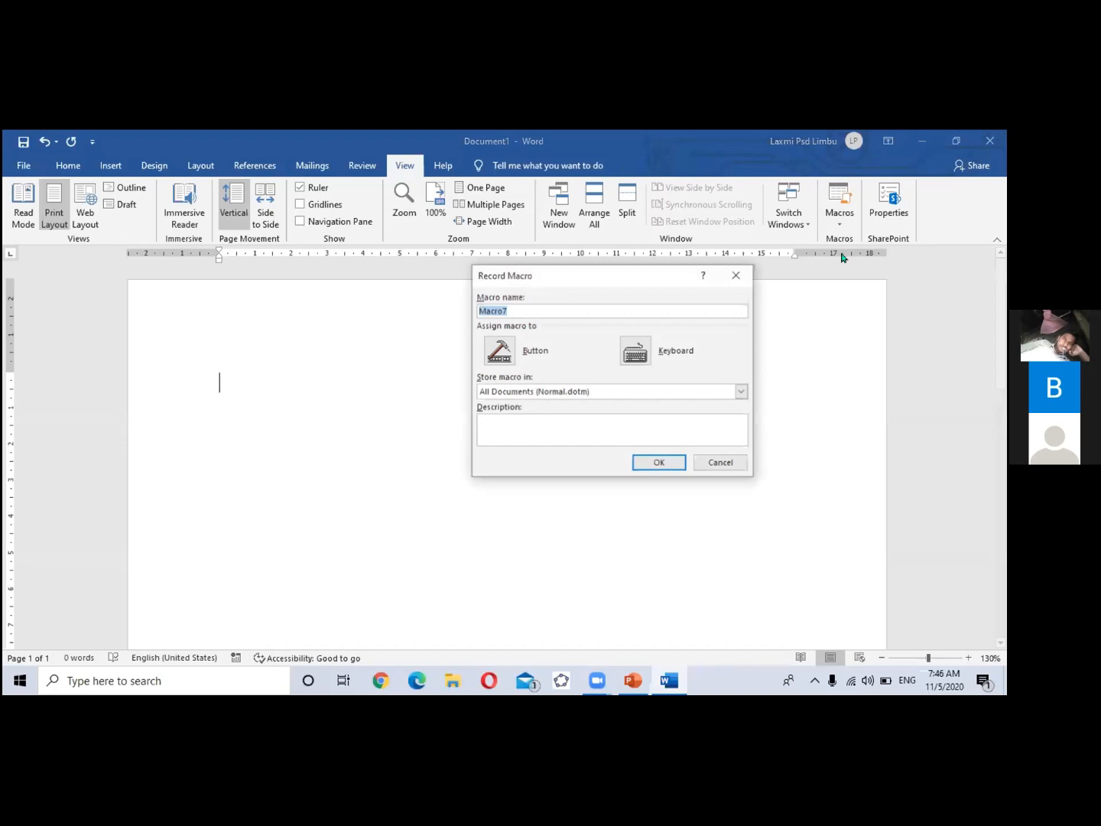
left_click(635, 353)
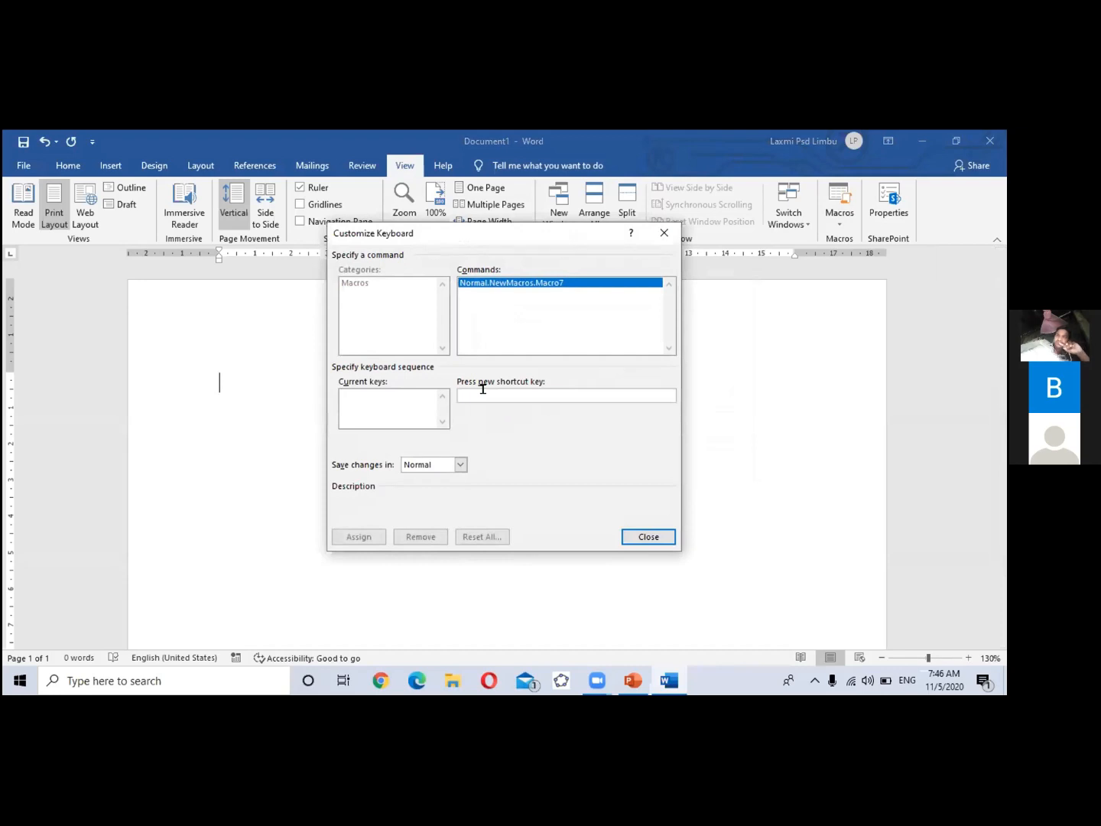
key("alt+m")
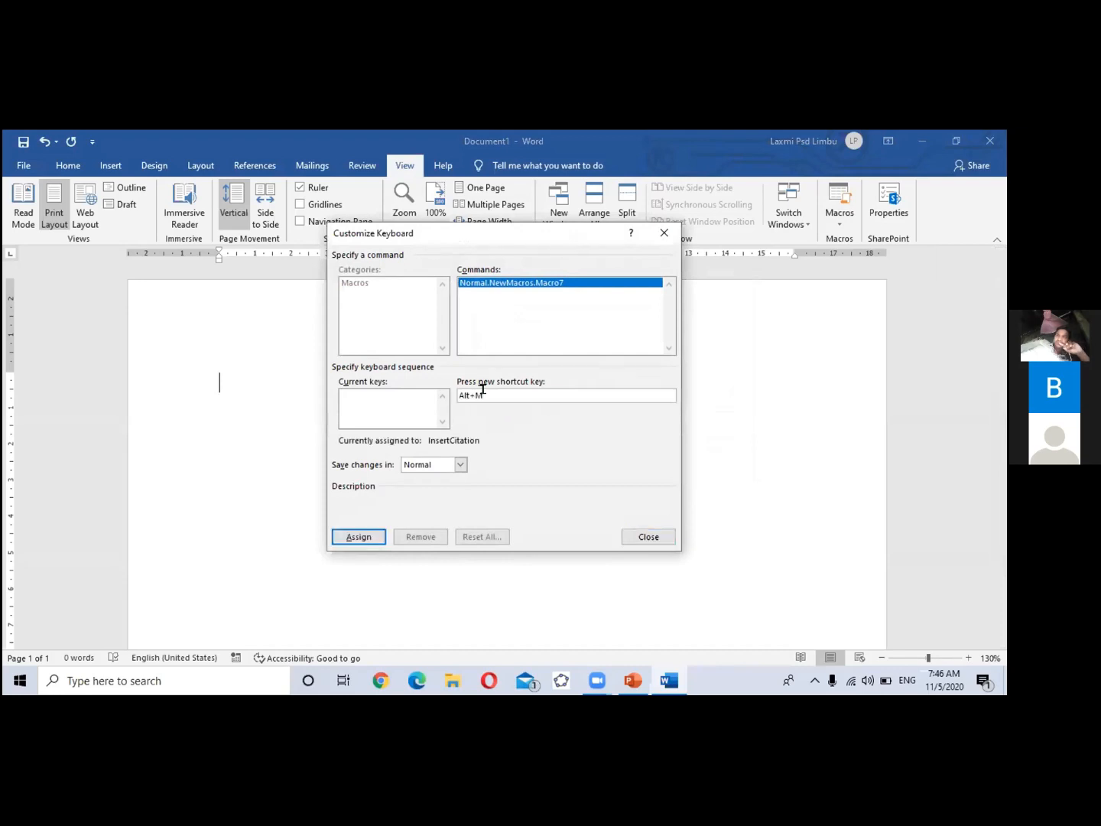
left_click(349, 539)
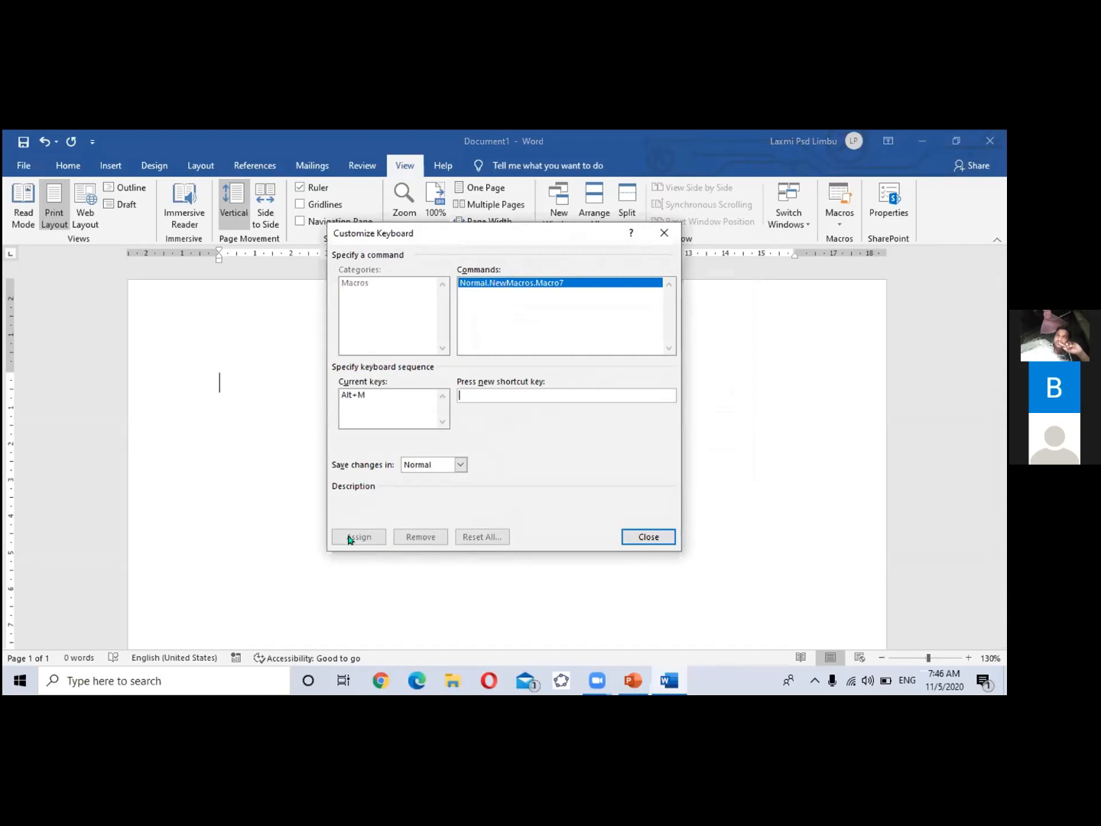
left_click(646, 537)
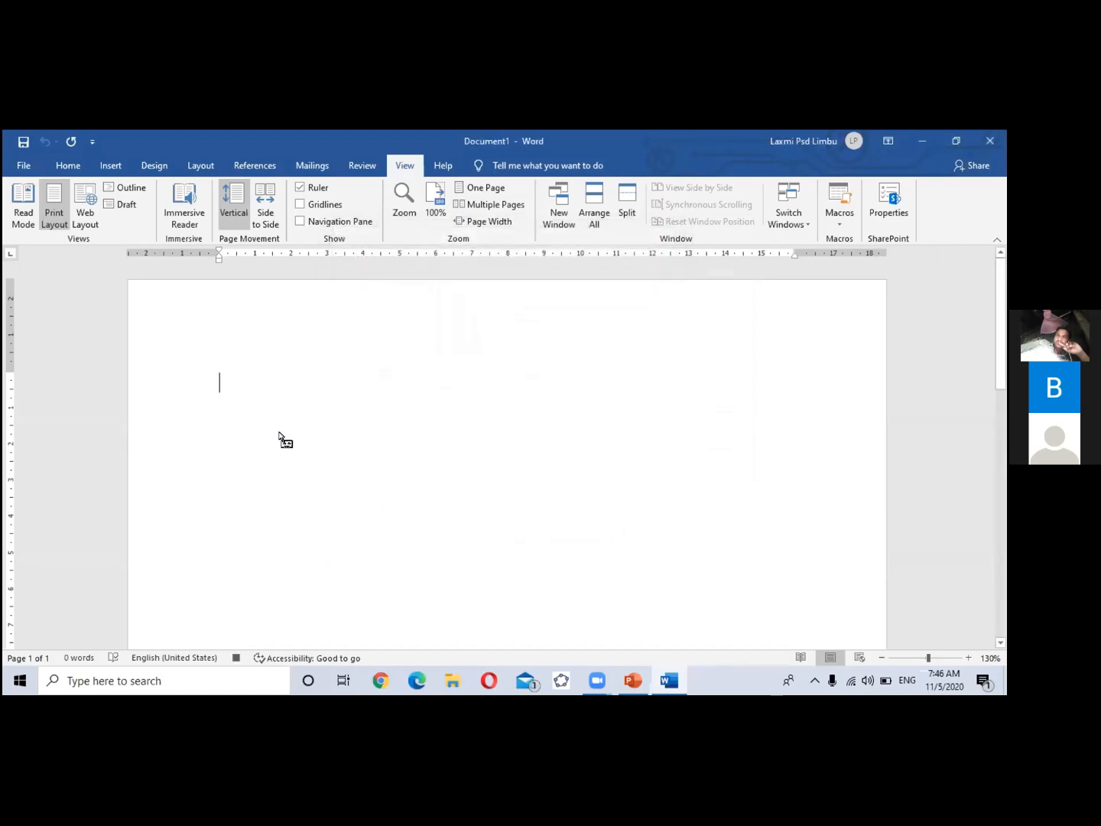
Step: Switch the font to Preeti while Macro7 records
left_click(66, 166)
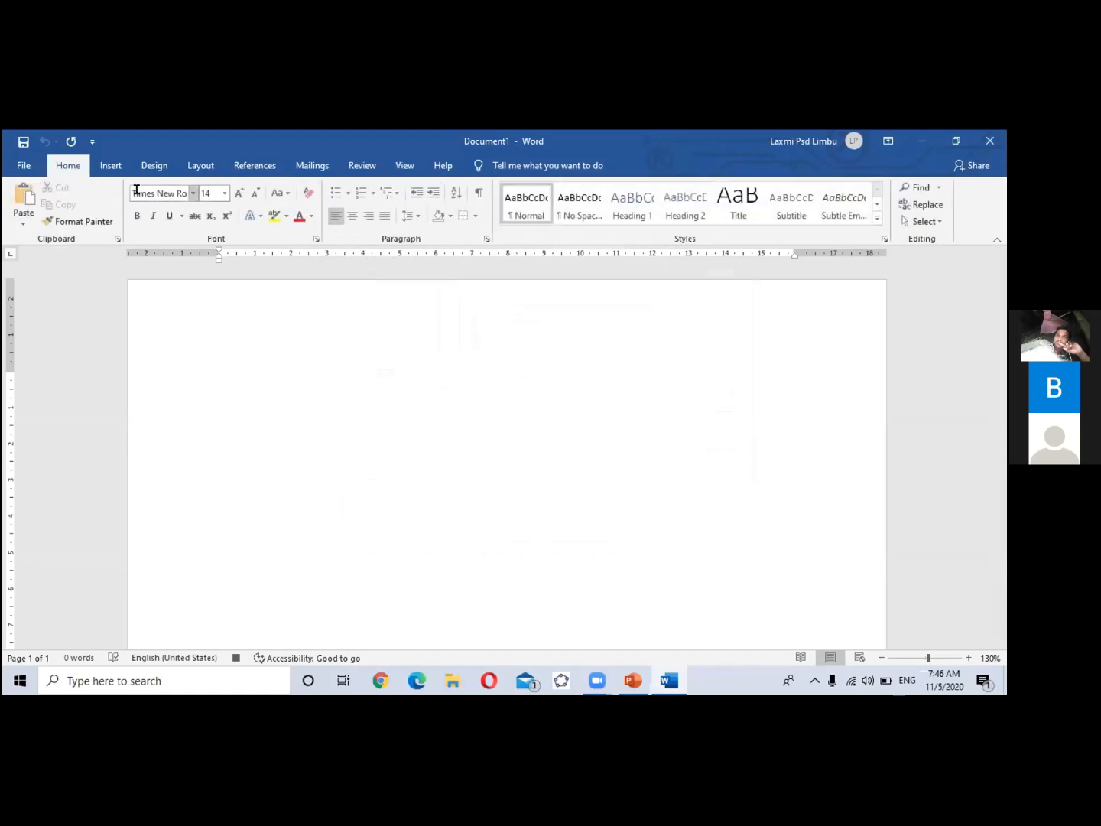
left_click(192, 194)
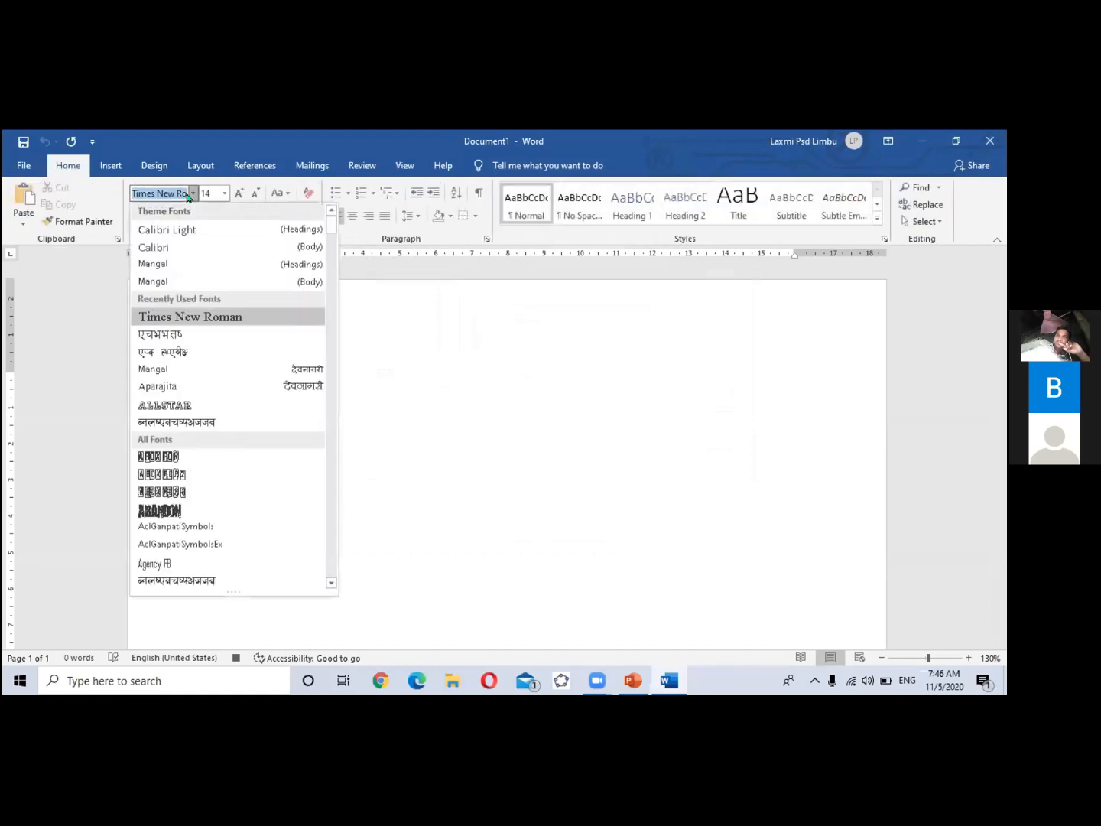
left_click(202, 334)
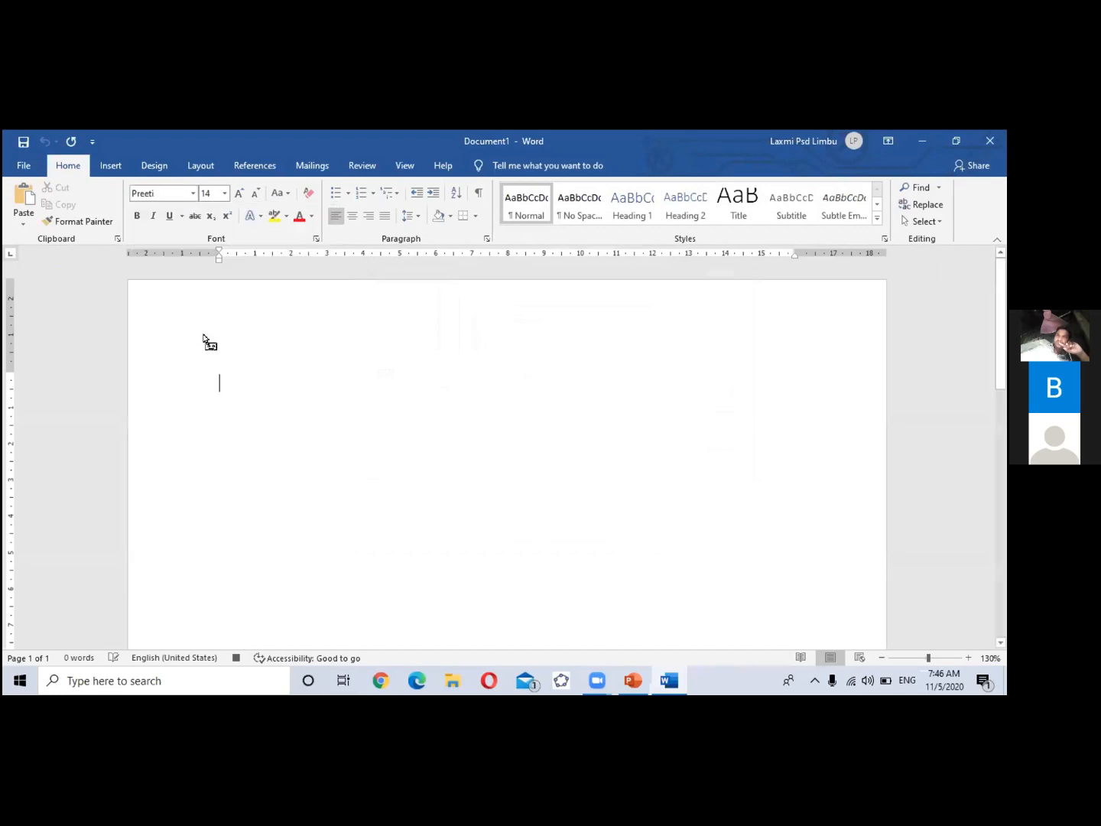
left_click(208, 191)
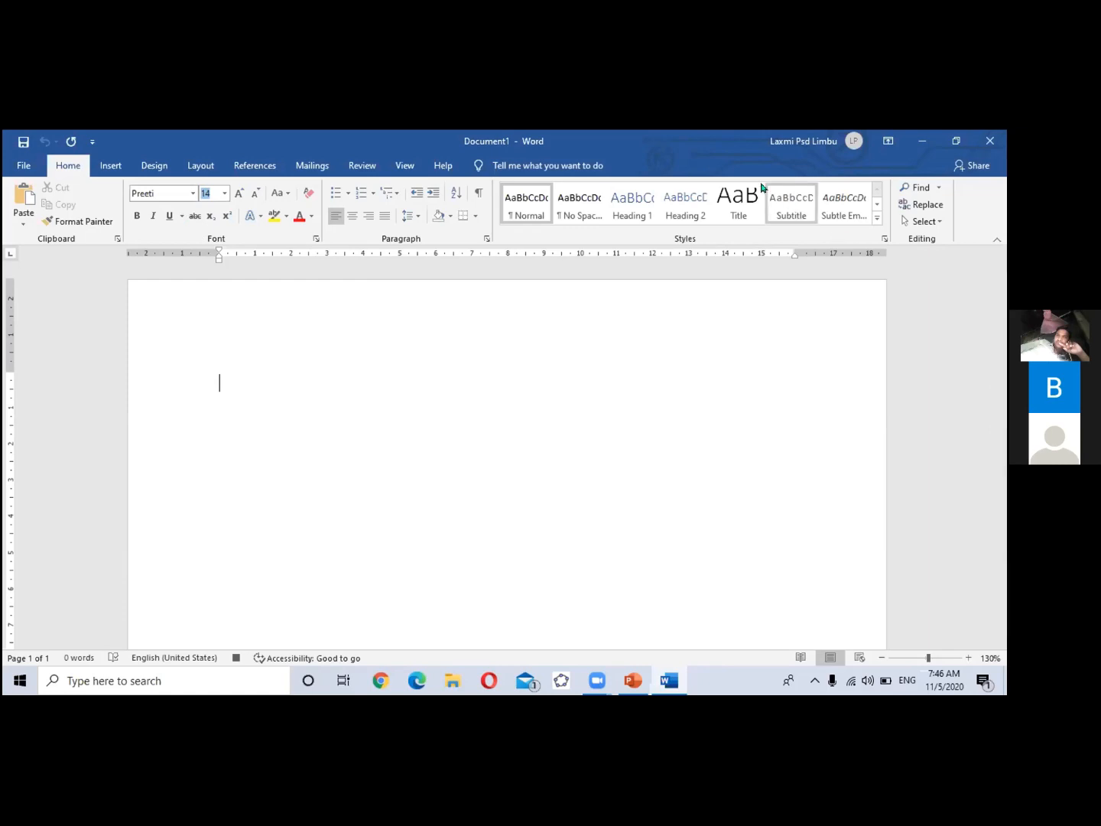
Step: Stop recording Macro7, then type a Nepali test word and erase it
left_click(395, 166)
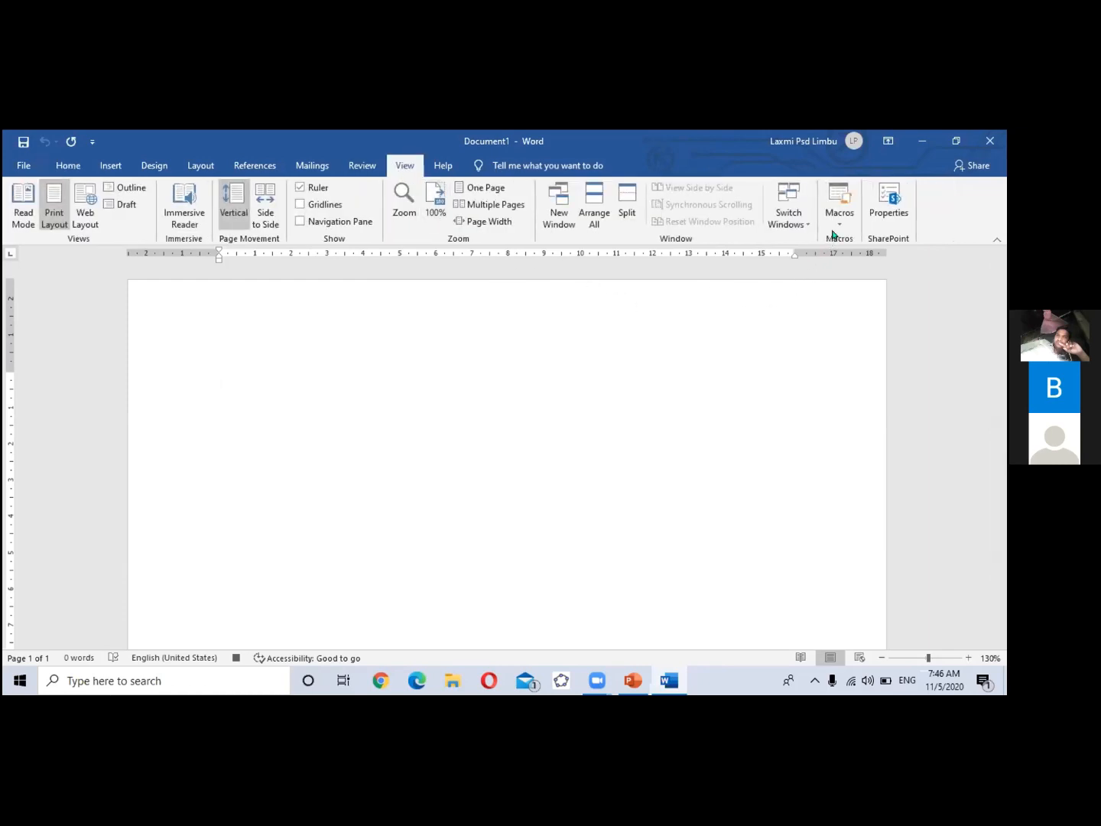
left_click(838, 218)
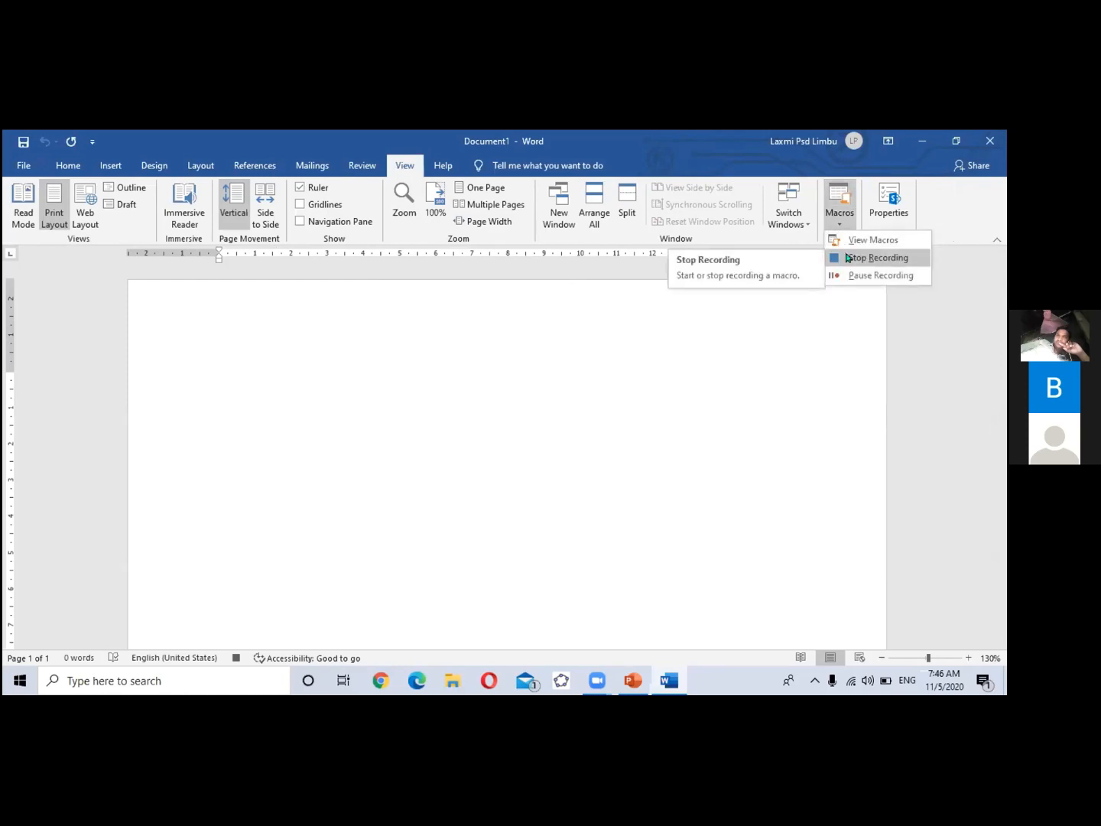
left_click(847, 258)
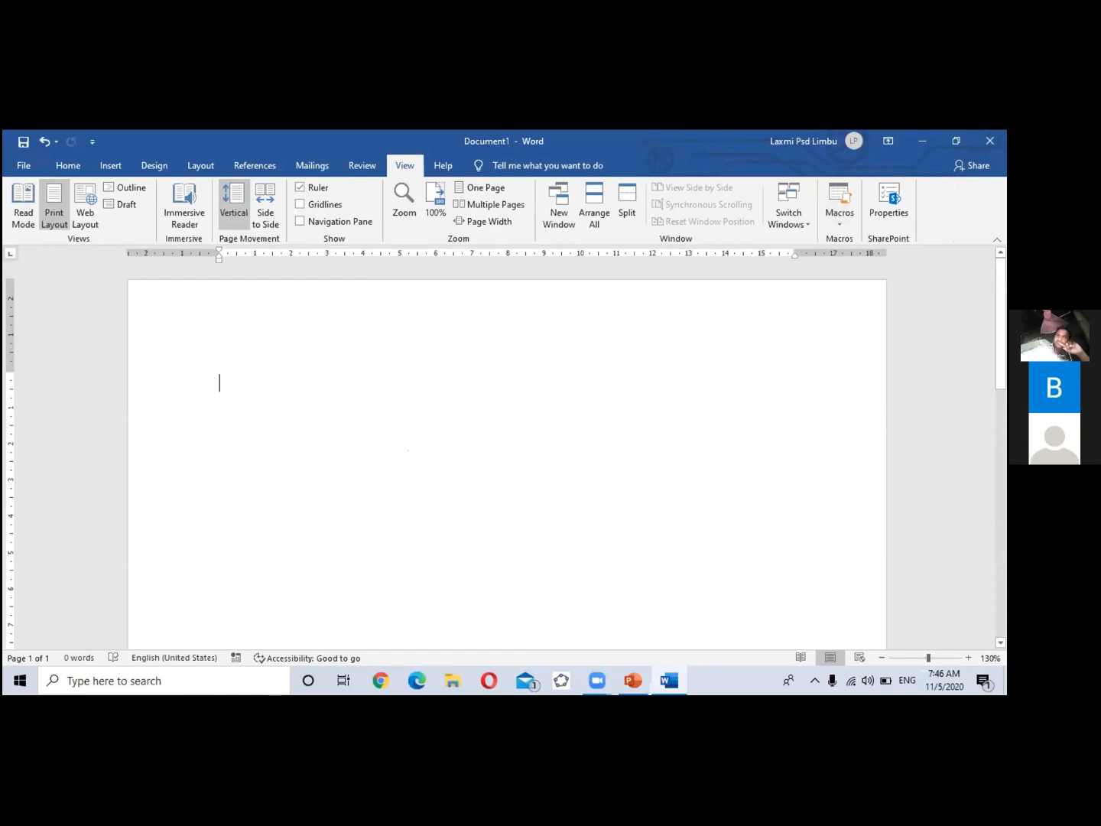
type("पमपापा")
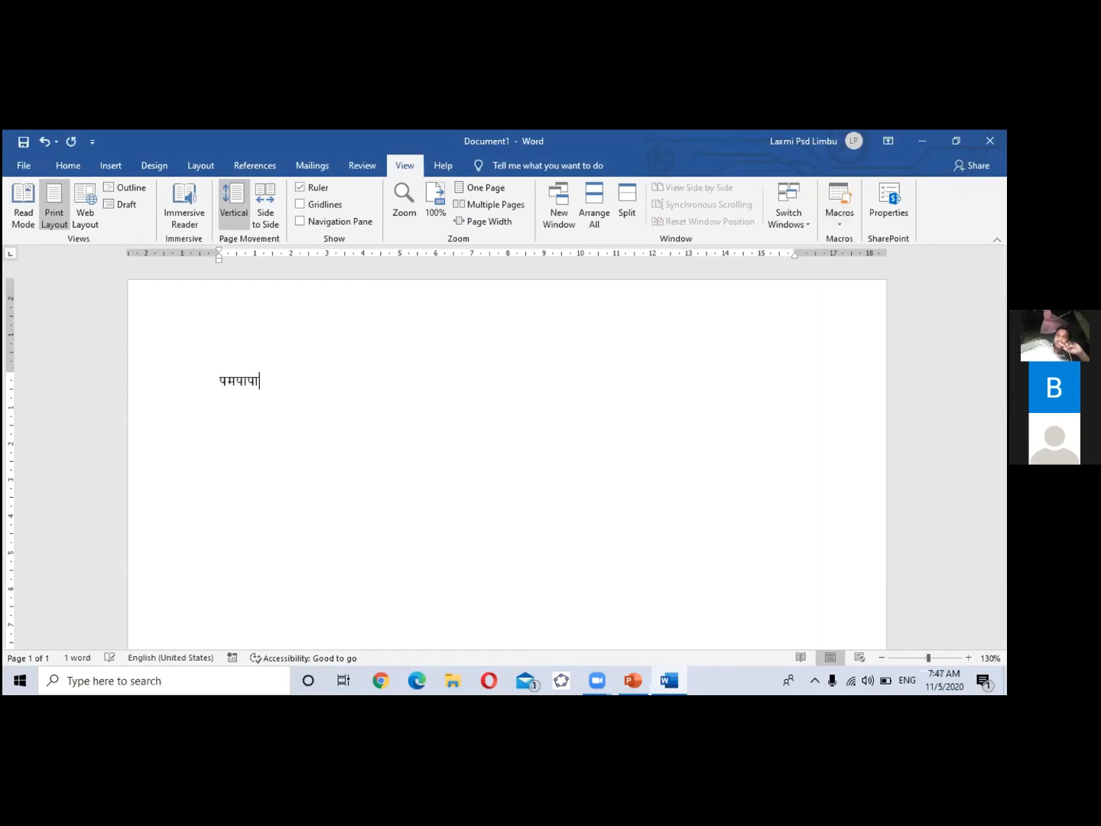
key("BackSpace")
key("BackSpace")
key("BackSpace")
key("BackSpace")
key("BackSpace")
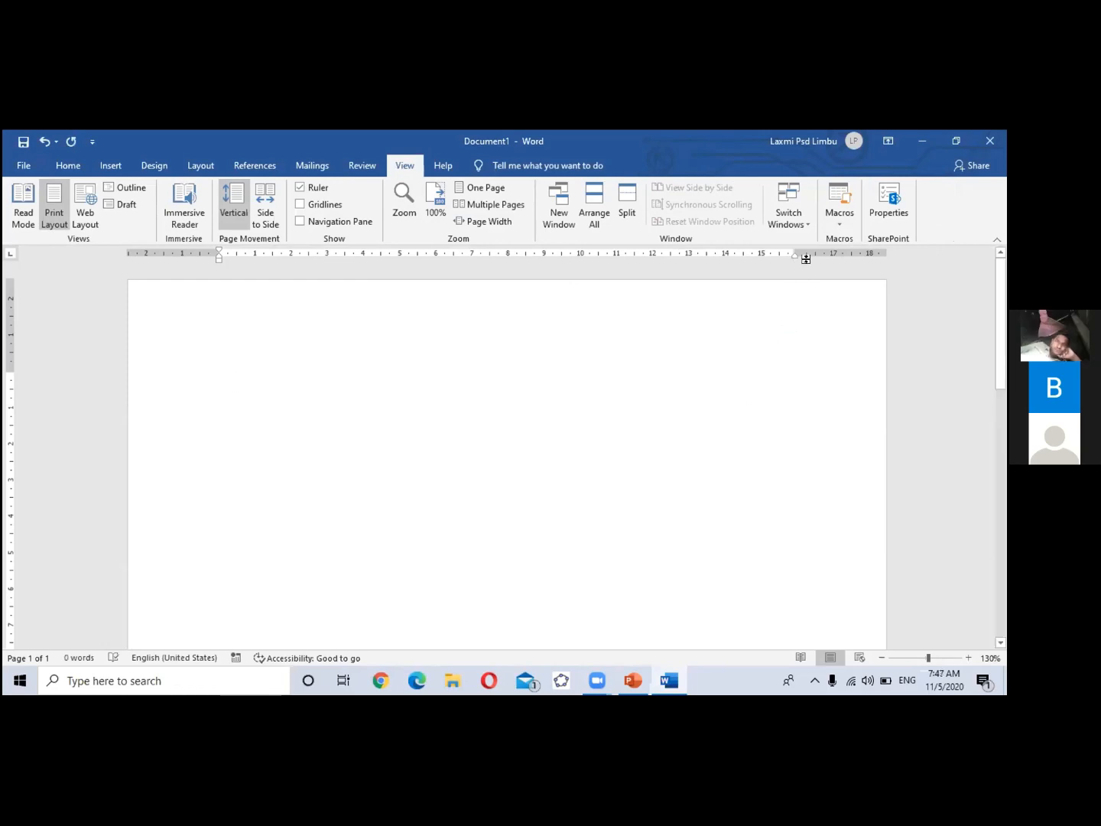
Step: Start recording Macro8 and assign it the keyboard shortcut Alt+Q
left_click(835, 224)
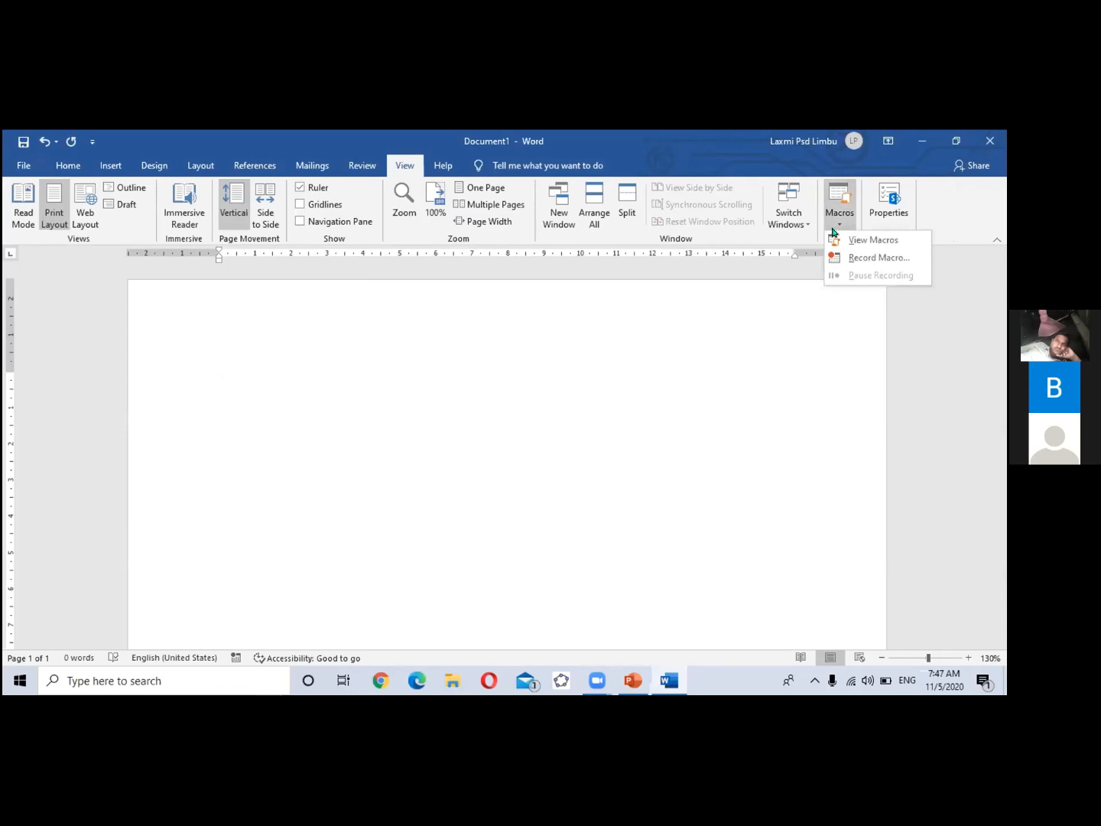
left_click(878, 258)
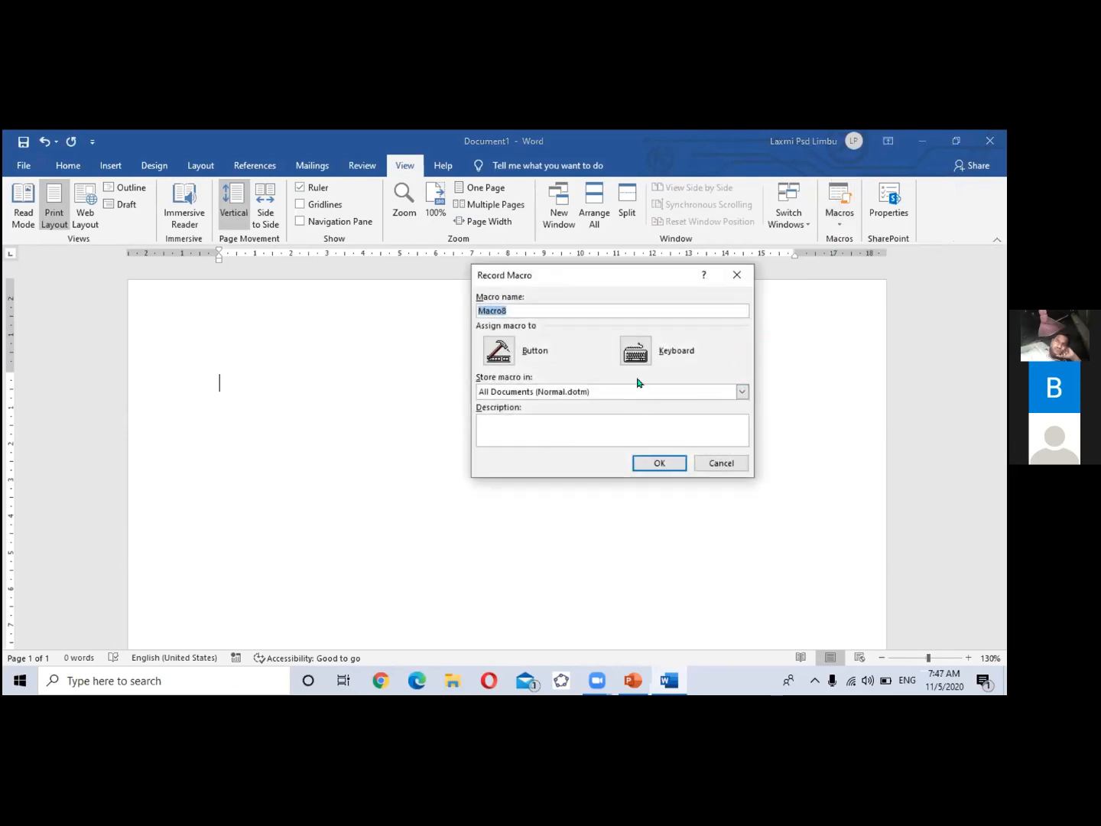
left_click(636, 354)
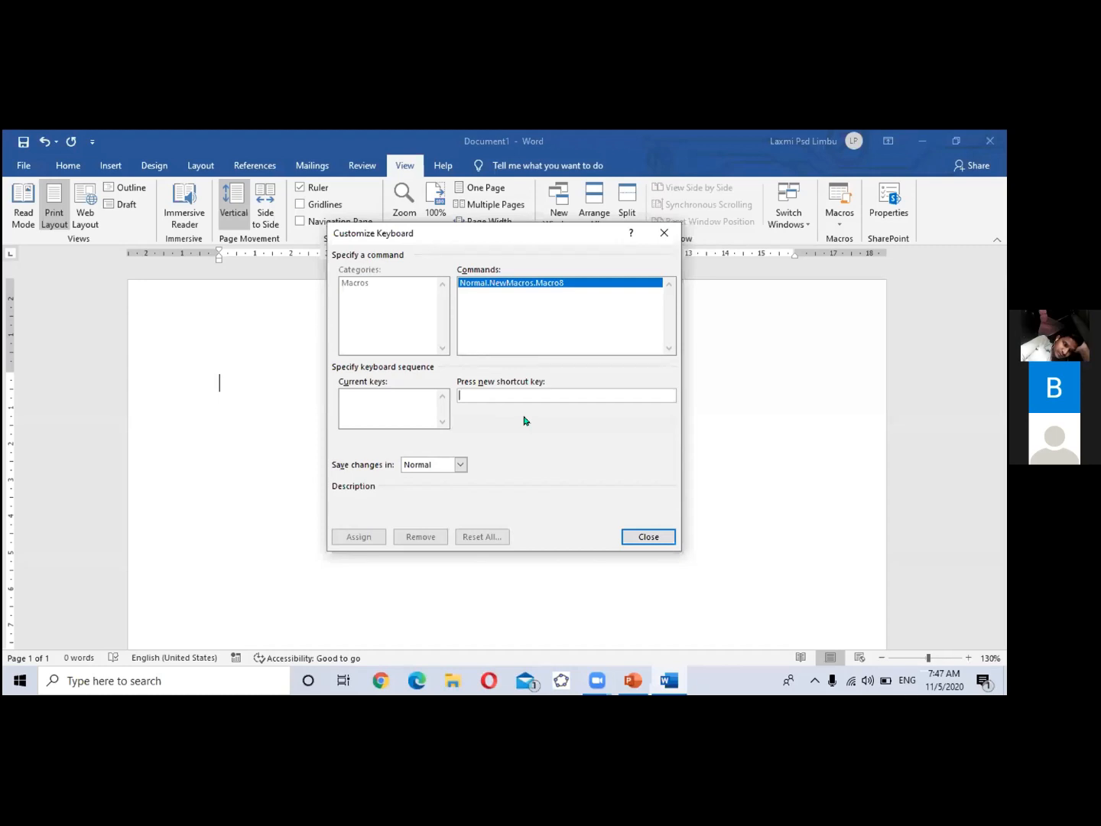
key("alt+q")
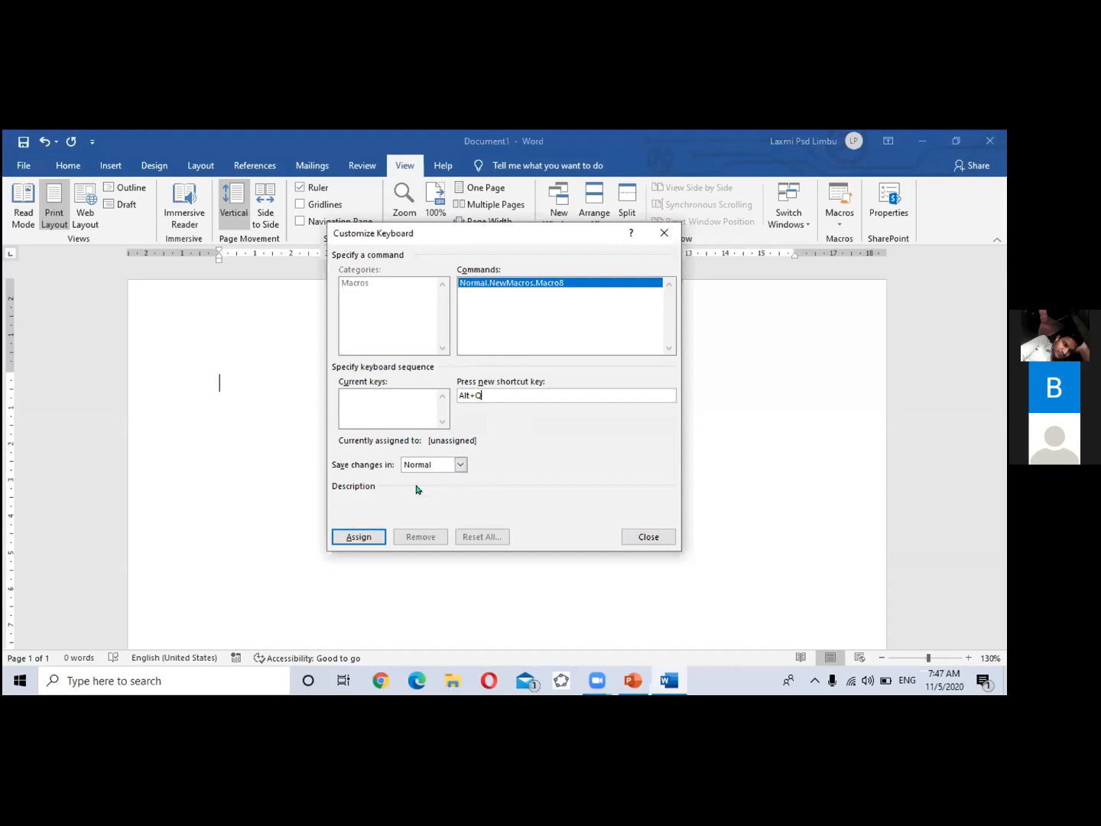
left_click(369, 540)
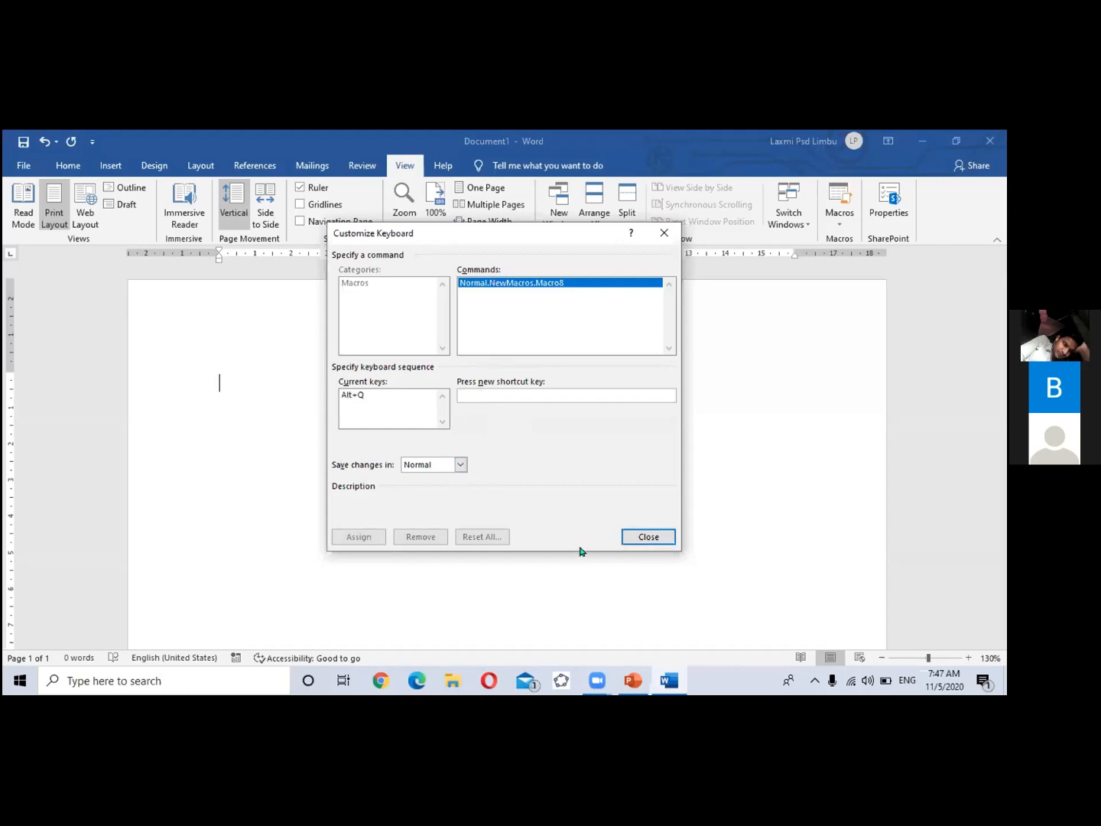
left_click(647, 536)
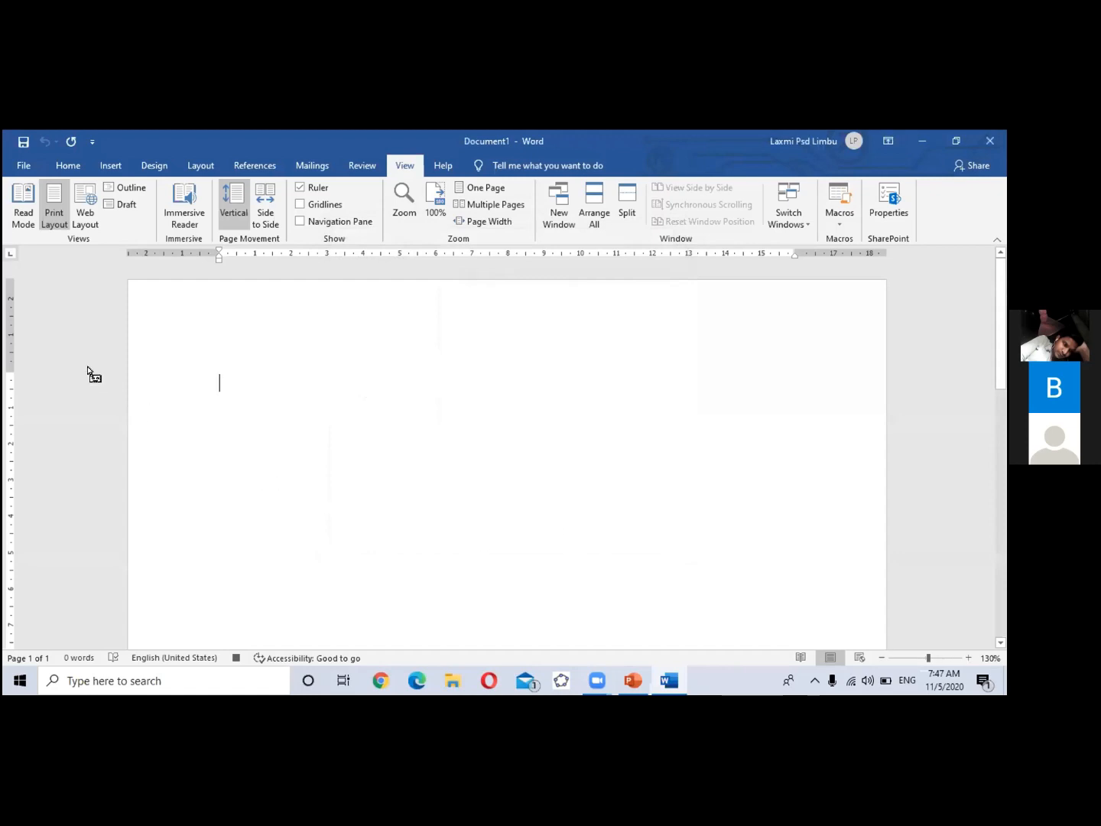
Step: Switch the font to Arial at size 12 while Macro8 records
left_click(66, 168)
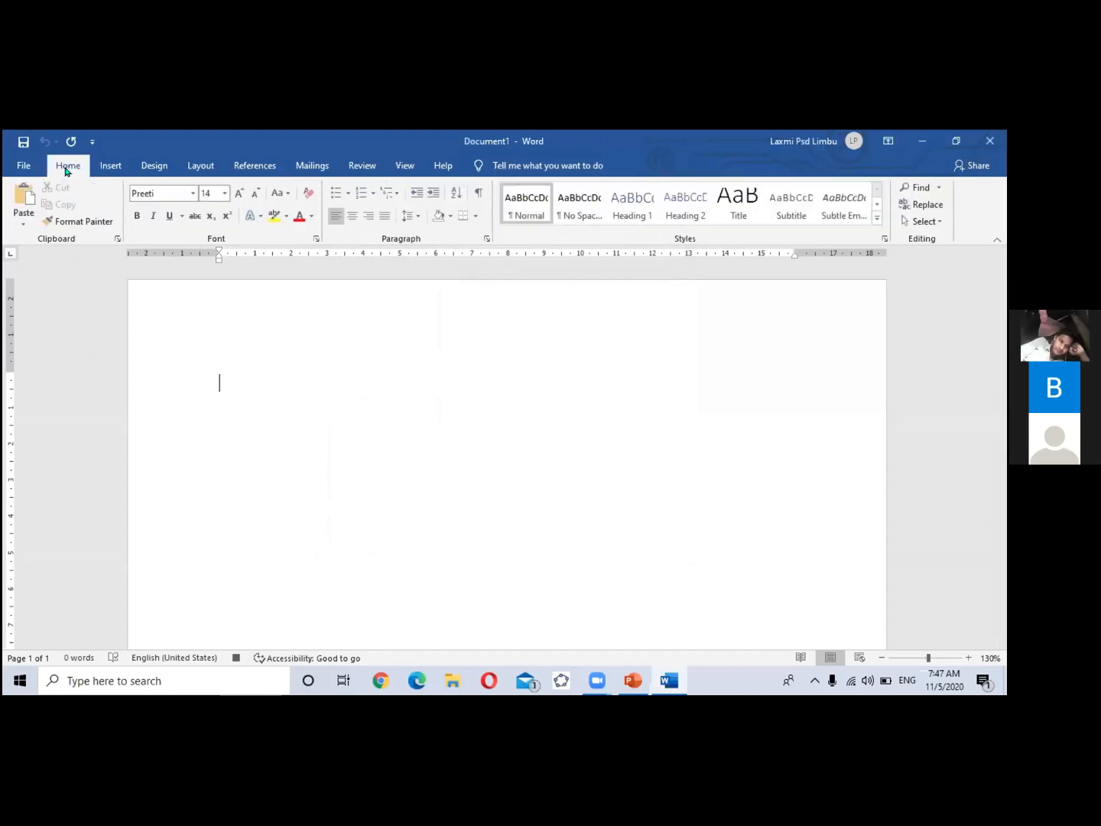
left_click(193, 193)
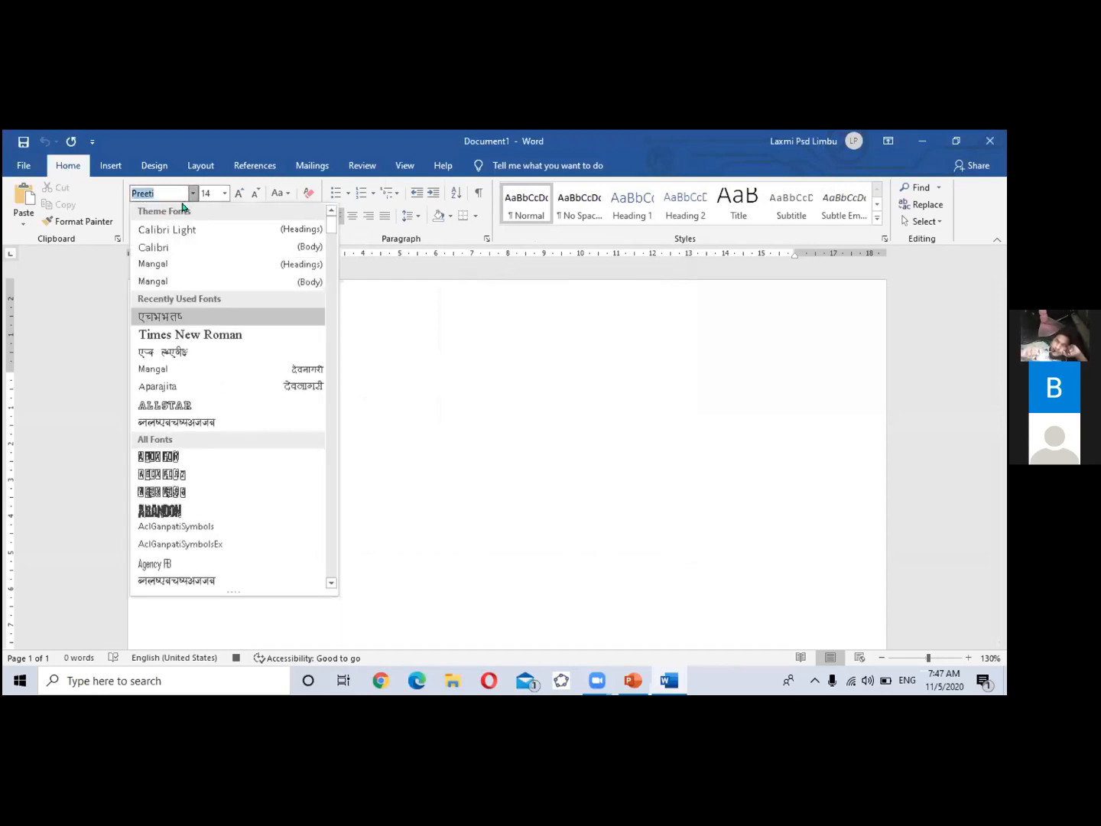
type("A")
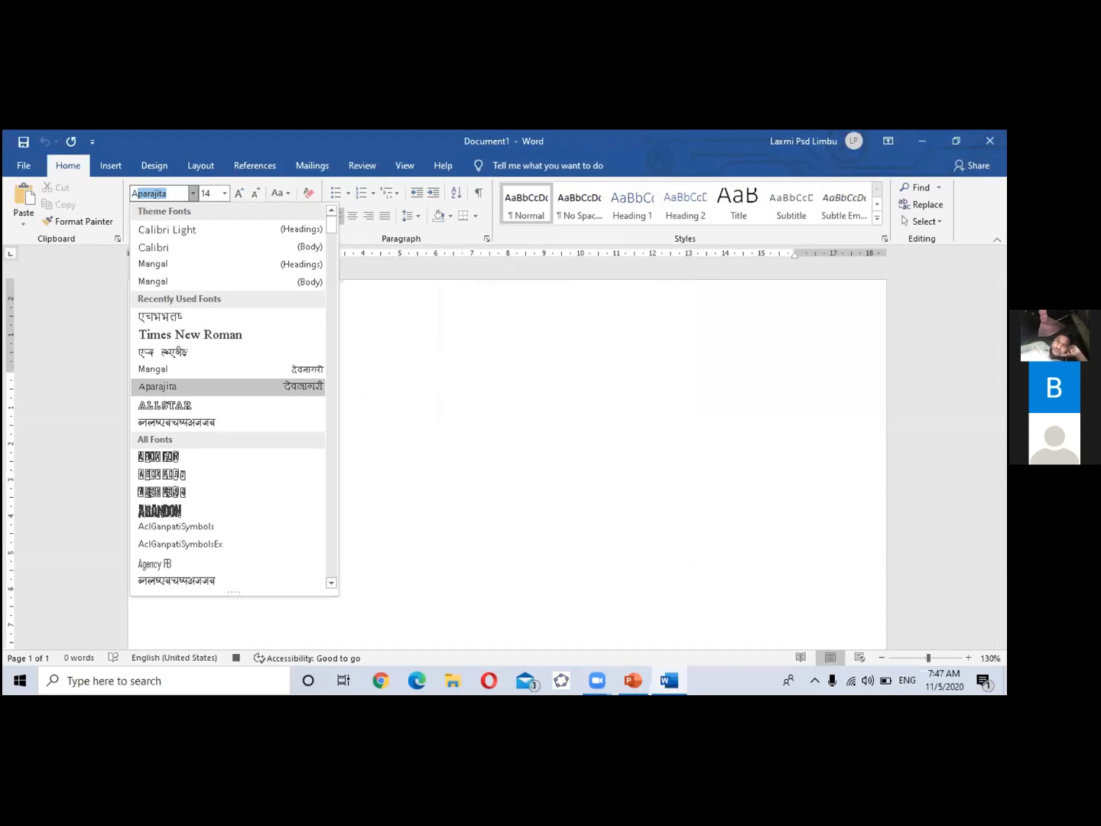
type("rial")
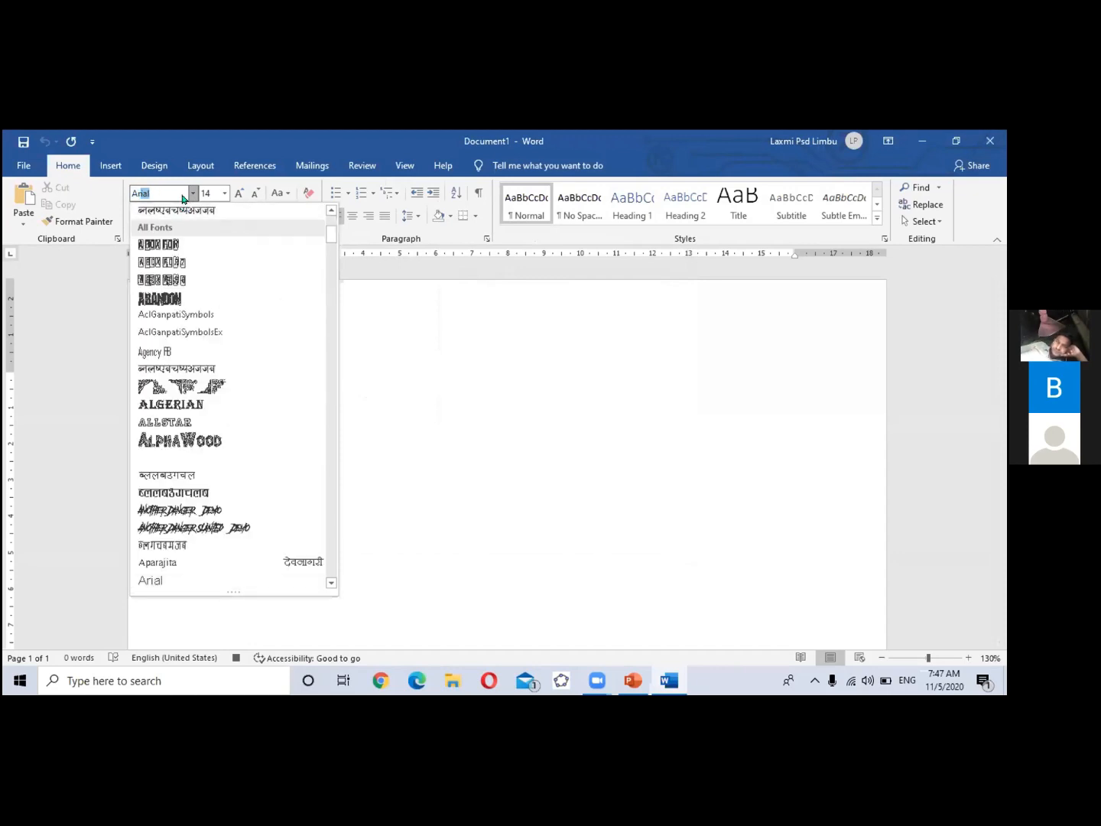
key("Return")
left_click(223, 194)
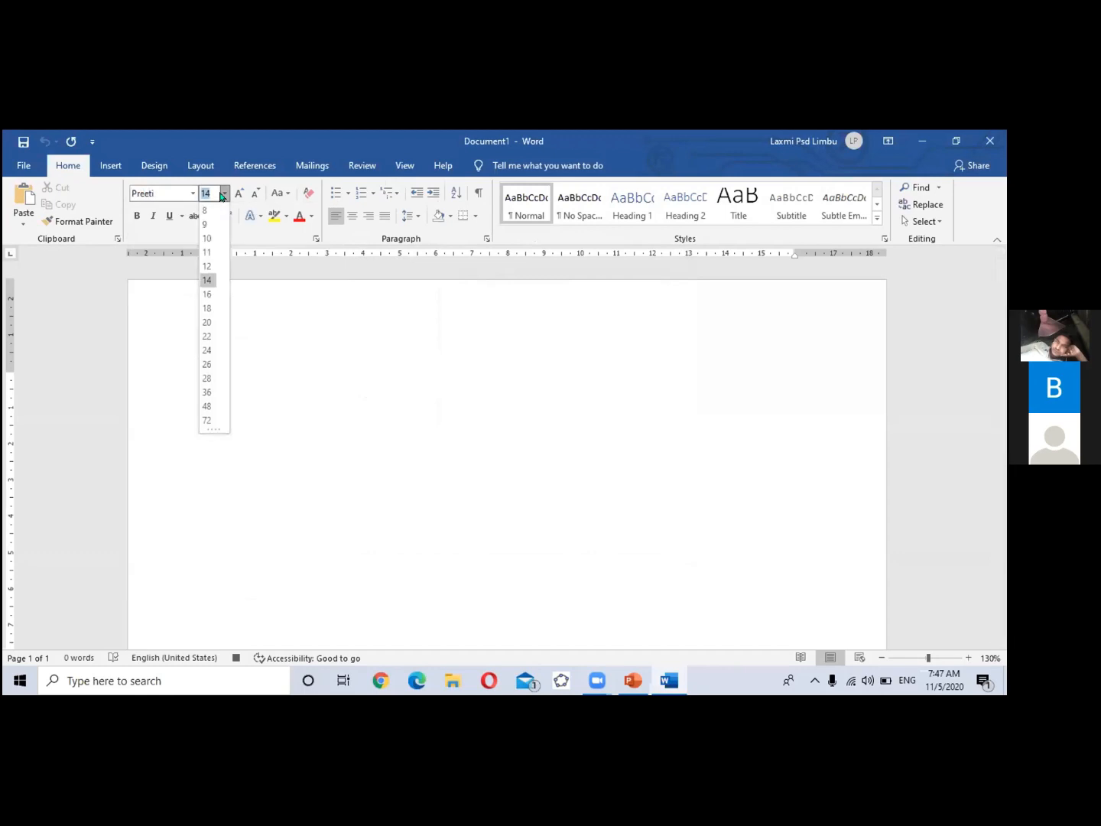
left_click(208, 266)
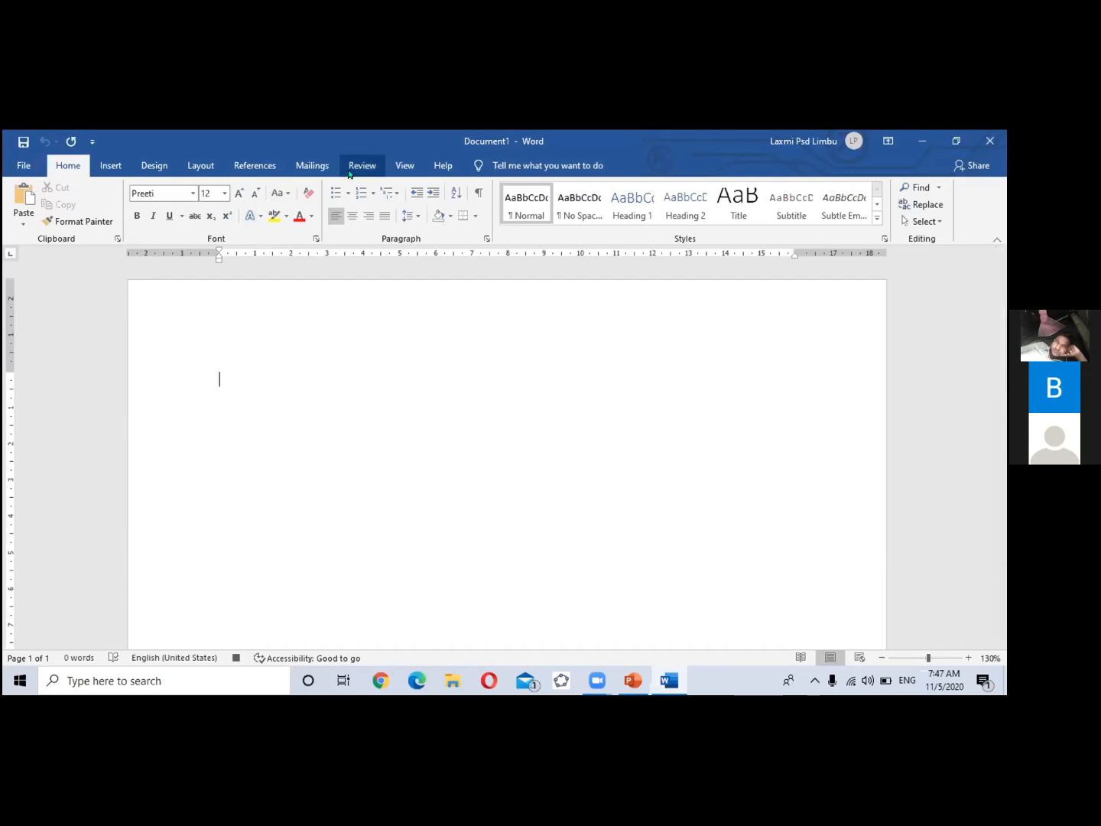
Step: Stop recording the Arial macro, Macro8
left_click(404, 165)
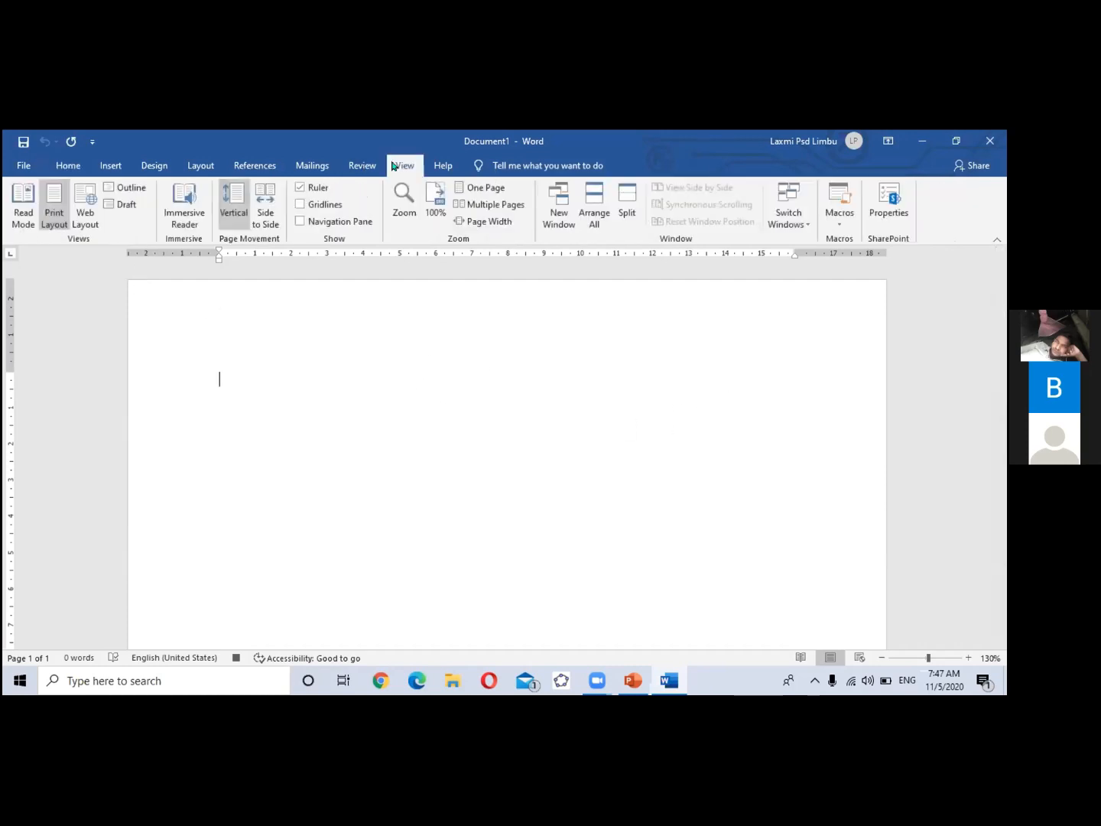
left_click(840, 224)
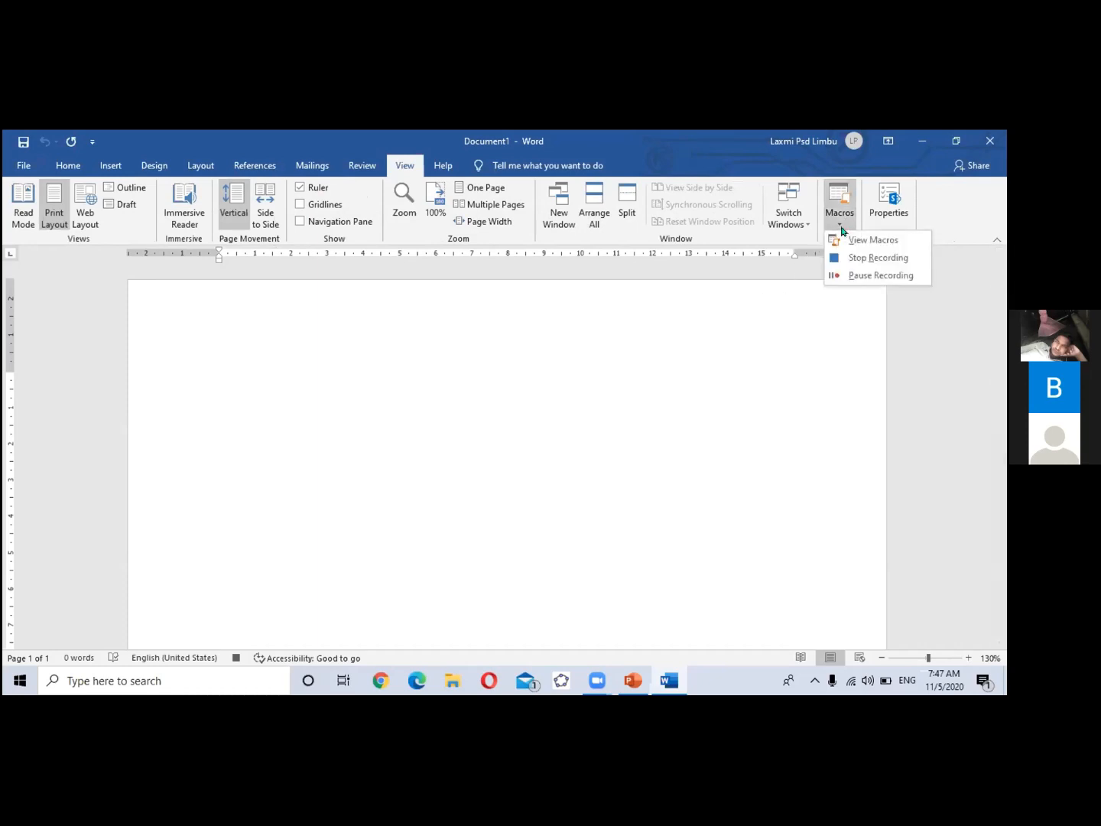
left_click(844, 257)
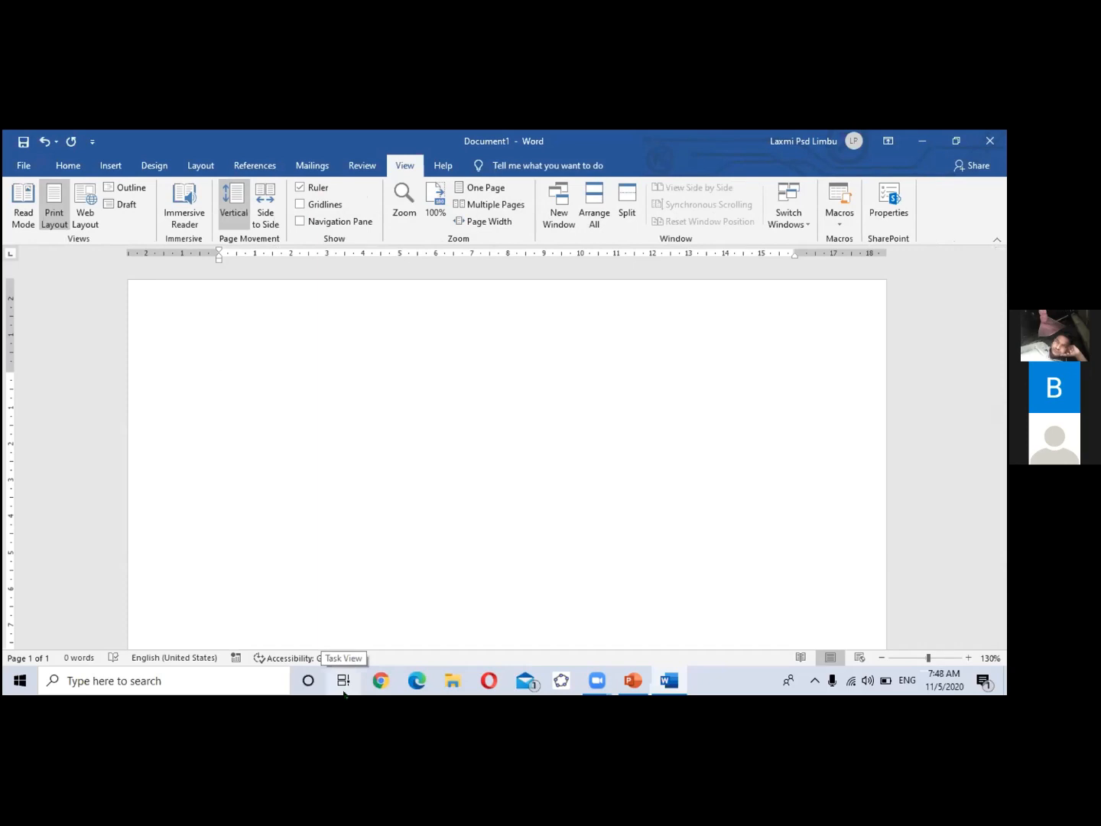
Step: Type a short Nepali test word in Preeti on the blank page's first line
type("ापापा")
key("BackSpace")
key("BackSpace")
key("BackSpace")
key("BackSpace")
key("BackSpace")
key("BackSpace")
key("BackSpace")
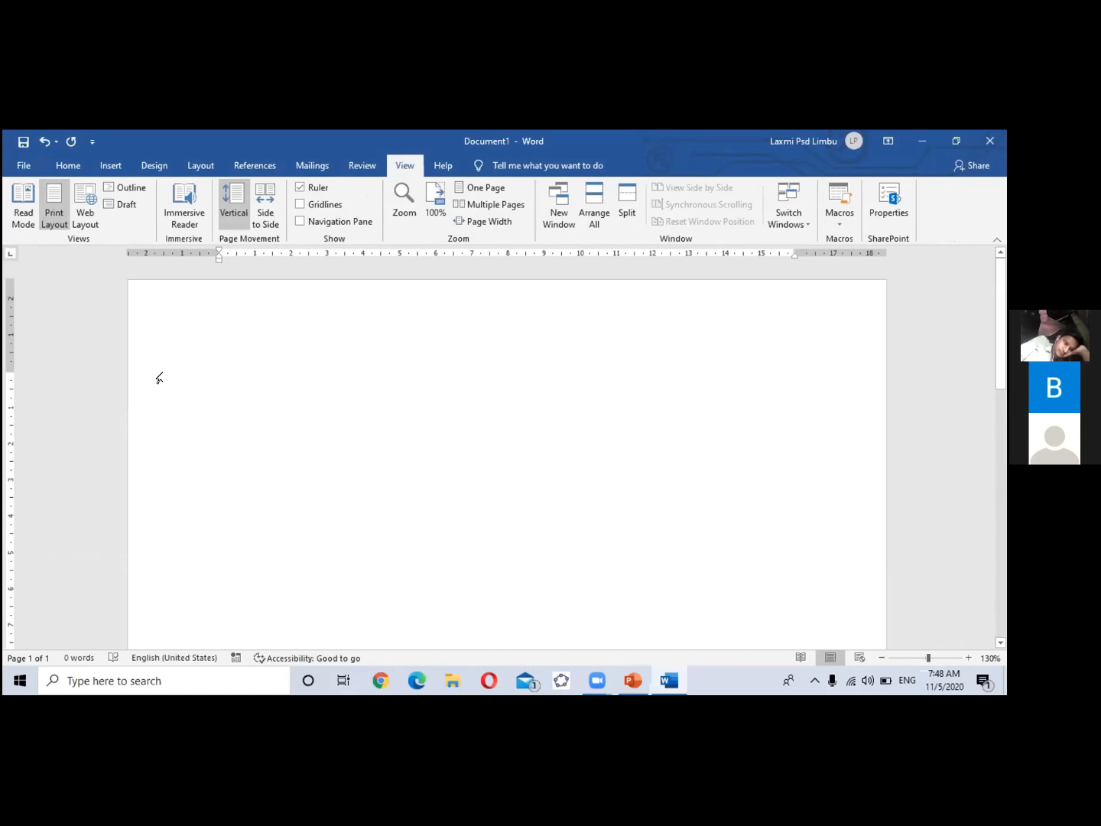
type("ानवजनप")
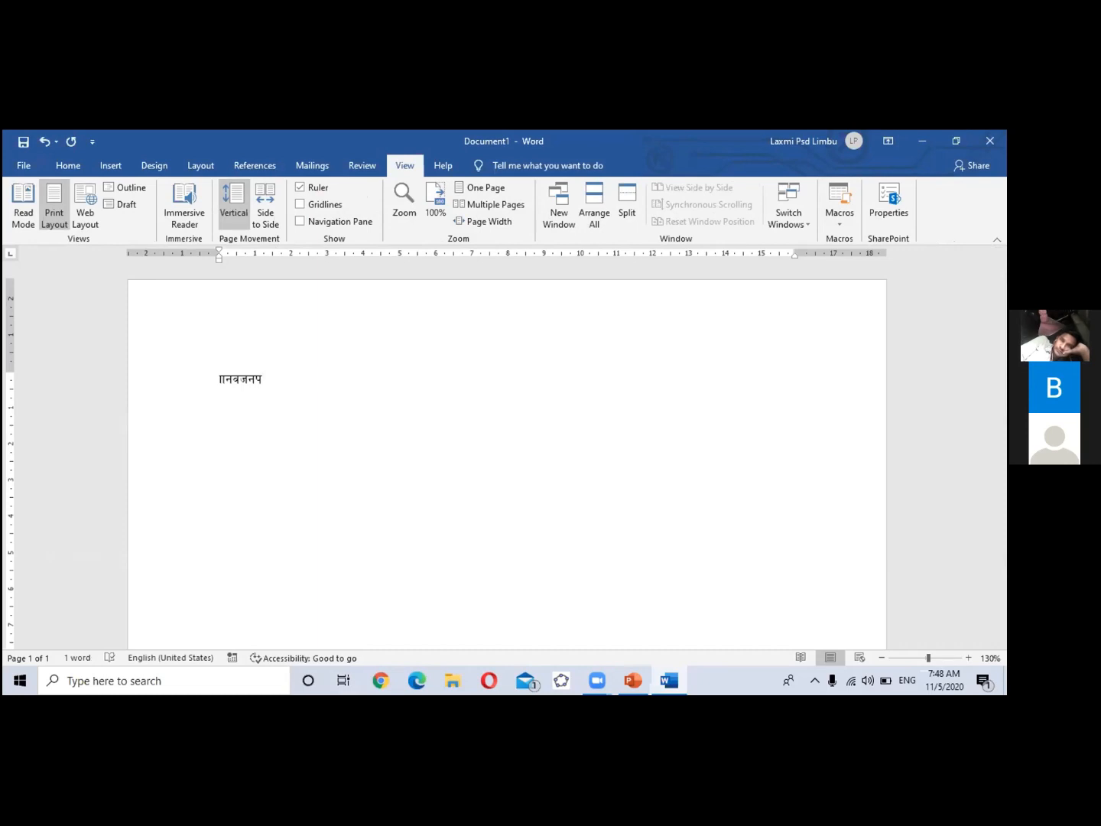
type("पाप")
Step: Delete the last leftover test characters from the page
left_click(840, 218)
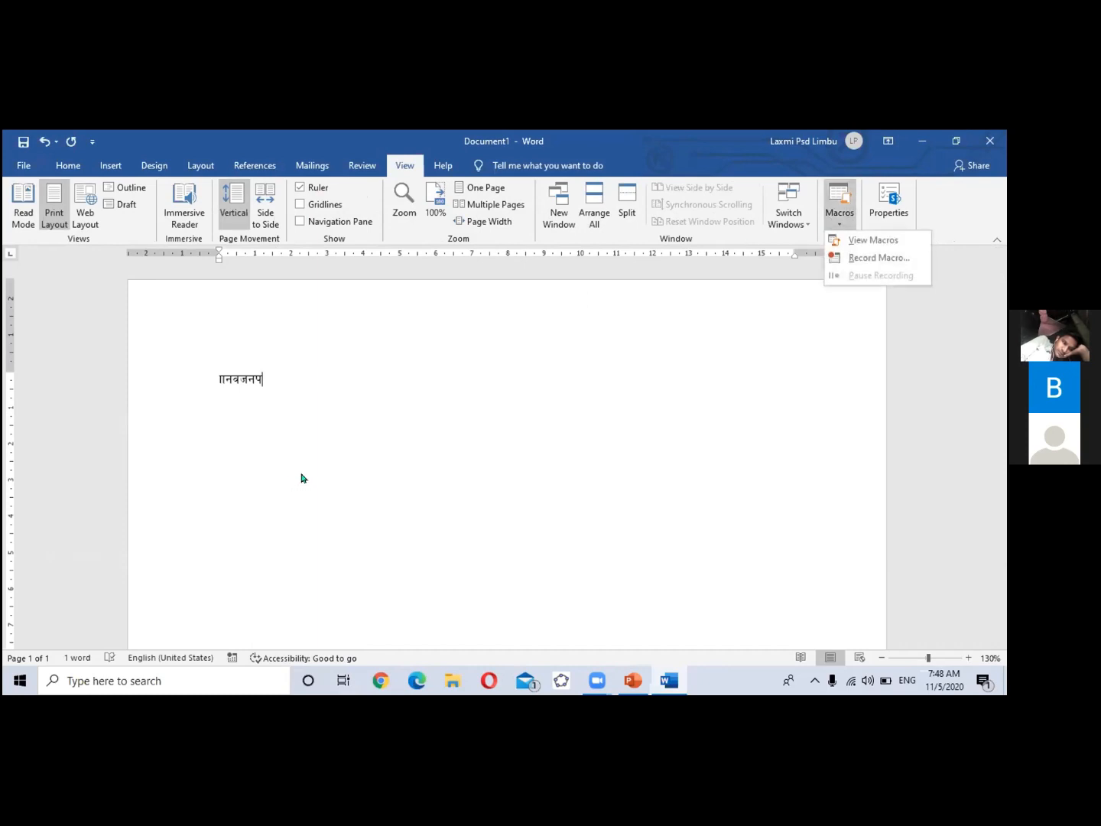
left_click(273, 376)
key("BackSpace")
key("BackSpace")
key("BackSpace")
key("BackSpace")
key("BackSpace")
key("BackSpace")
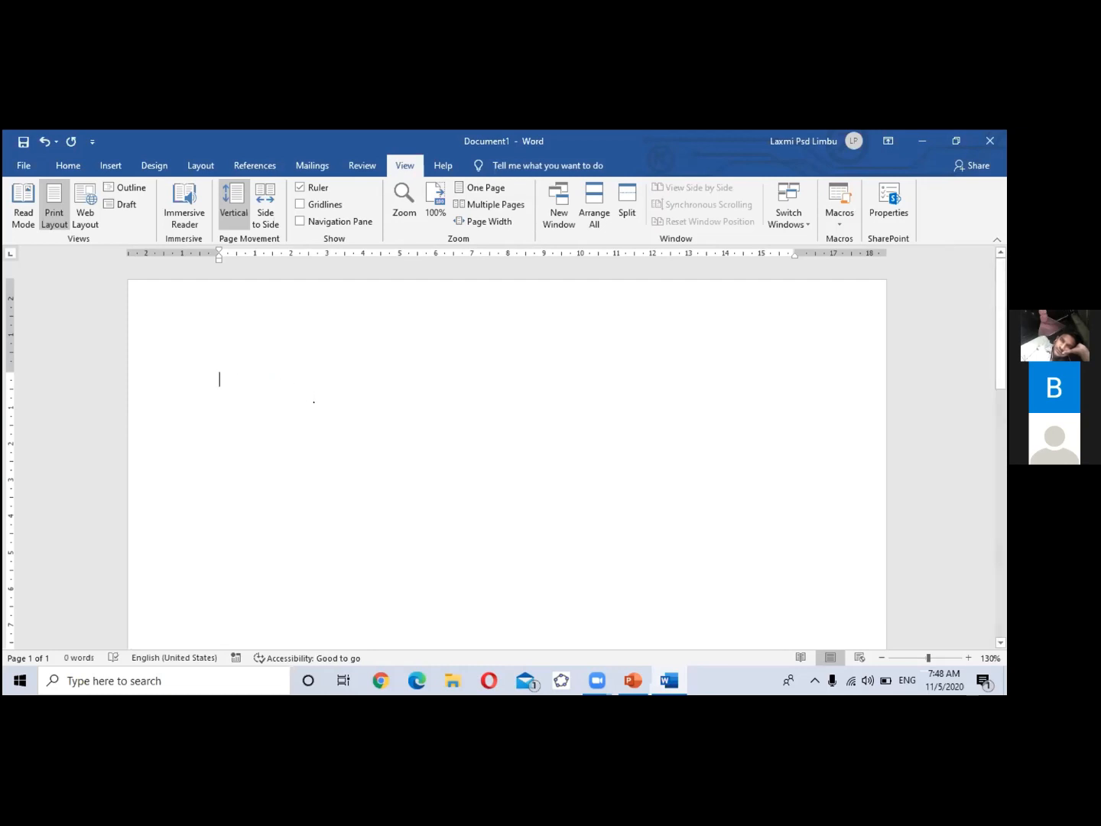
Step: Start recording a new macro, Macro9, with the keyboard shortcut Alt+A assigned
left_click(840, 230)
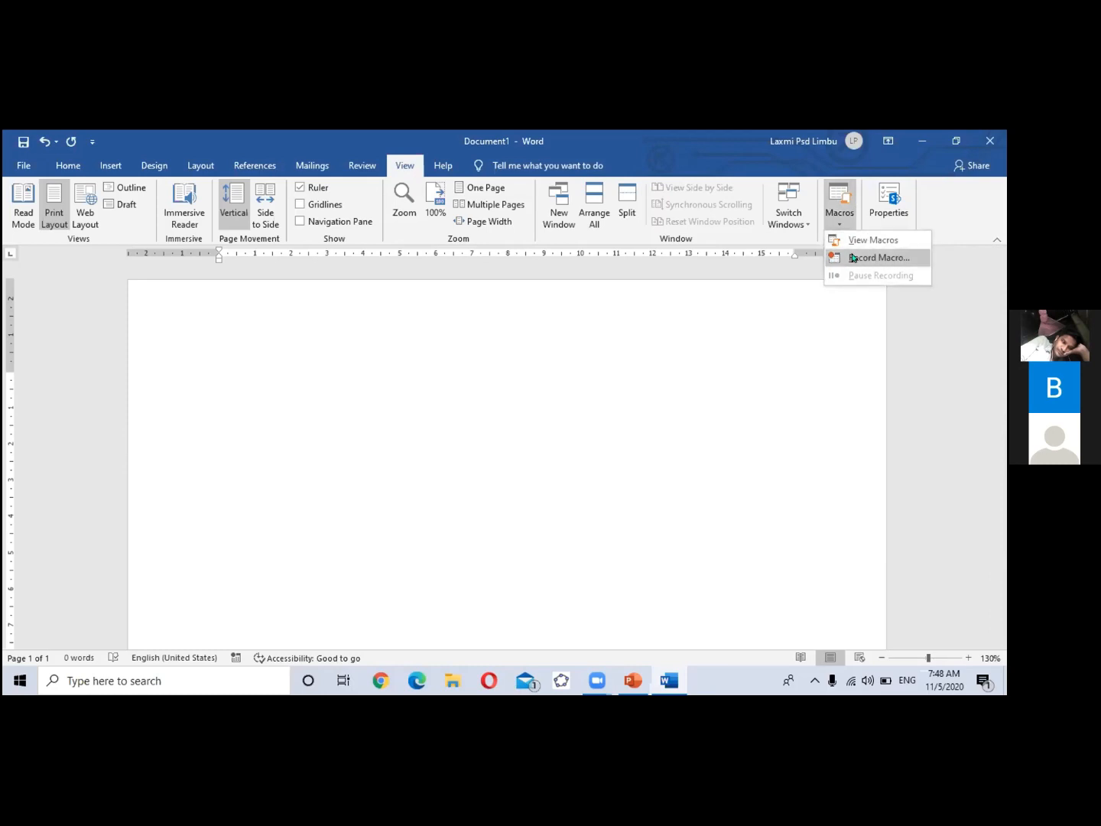
left_click(853, 258)
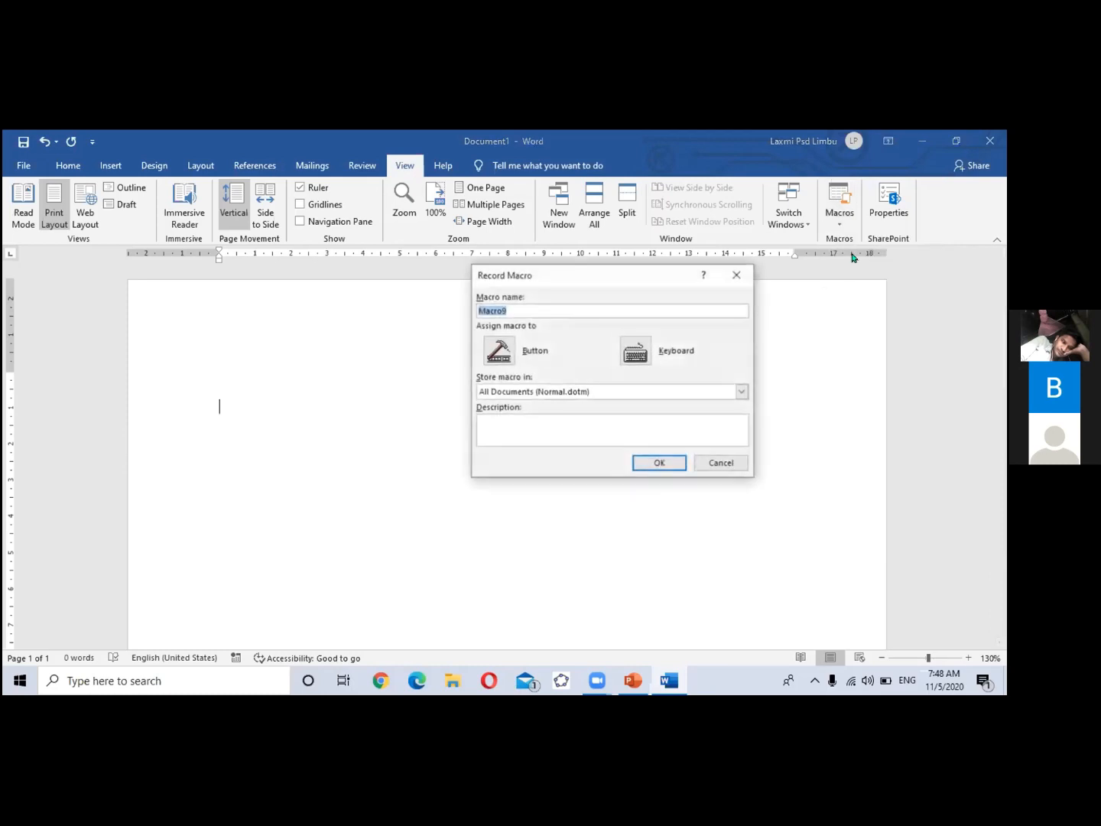
left_click(629, 348)
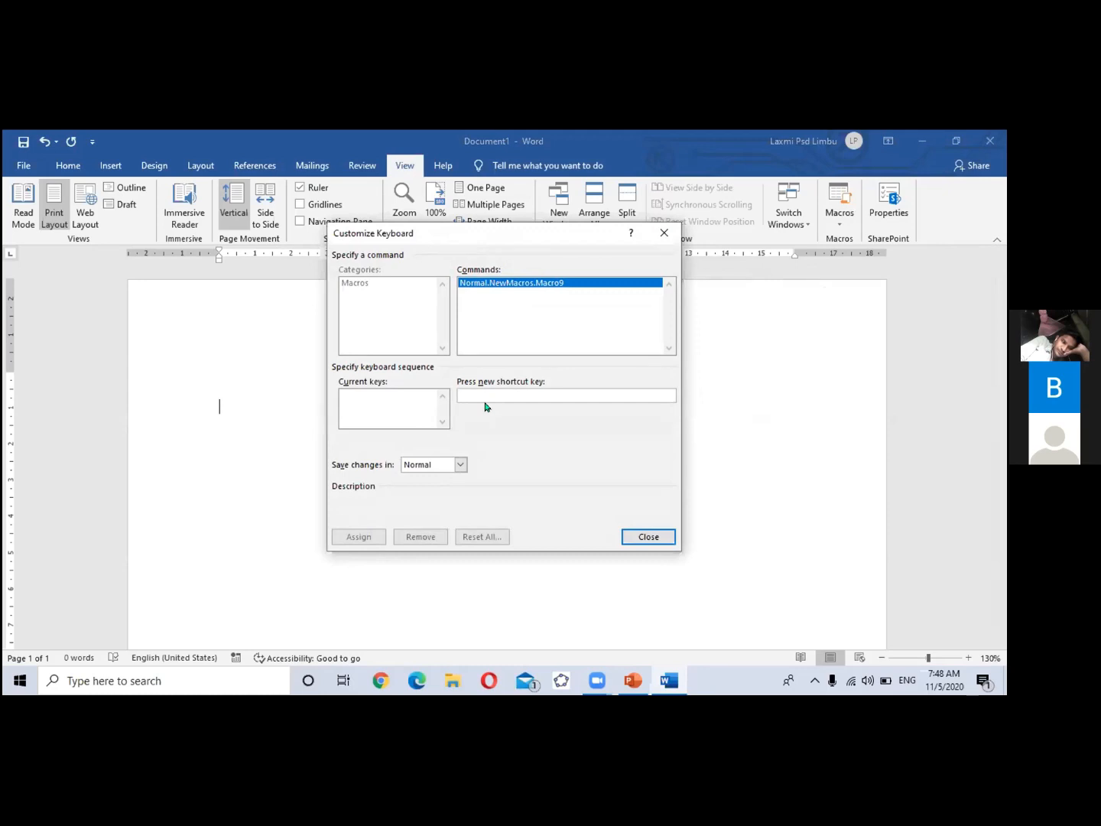
key("alt+a")
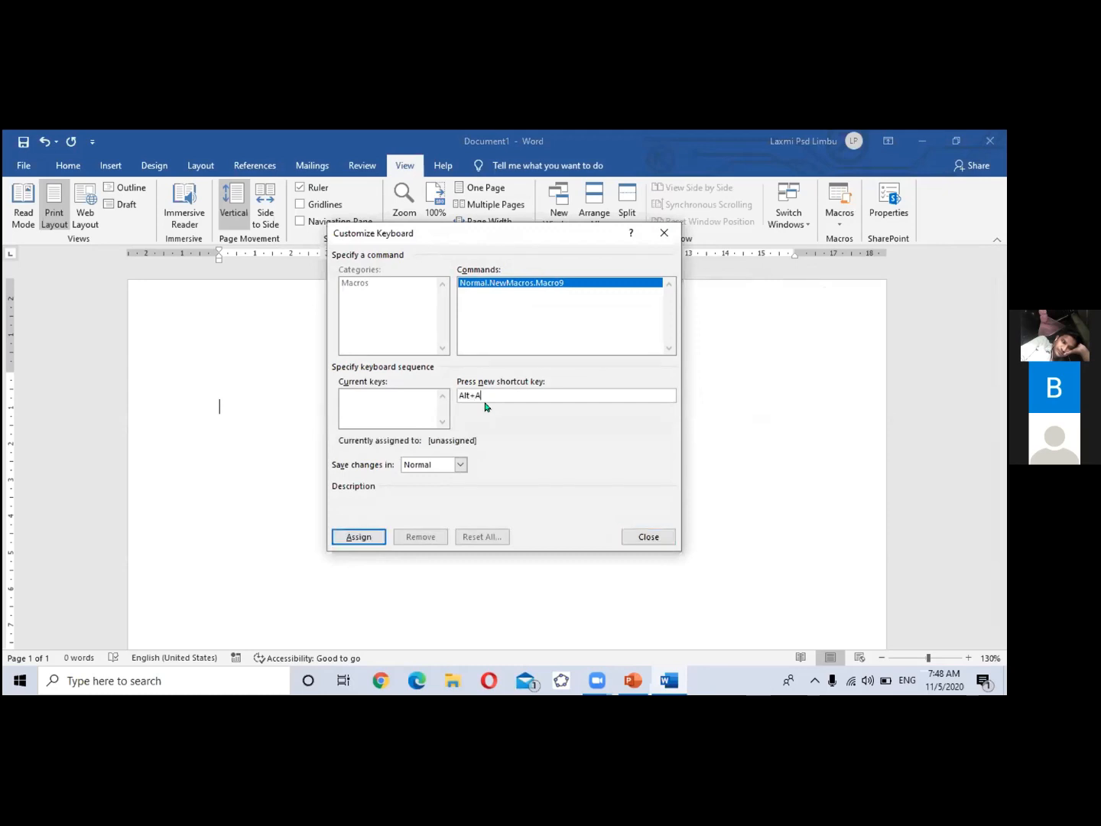
left_click(345, 540)
left_click(646, 537)
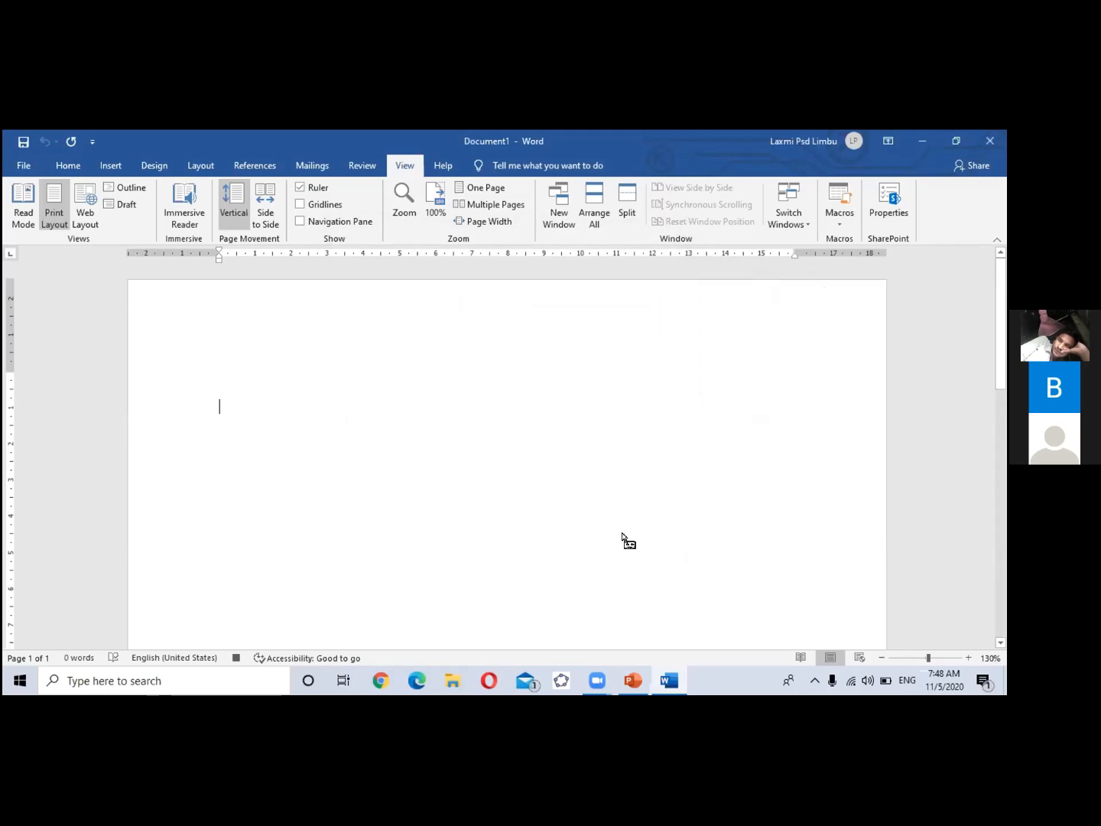
Step: Set the font to Arial at size 12 while Macro9 records
left_click(63, 170)
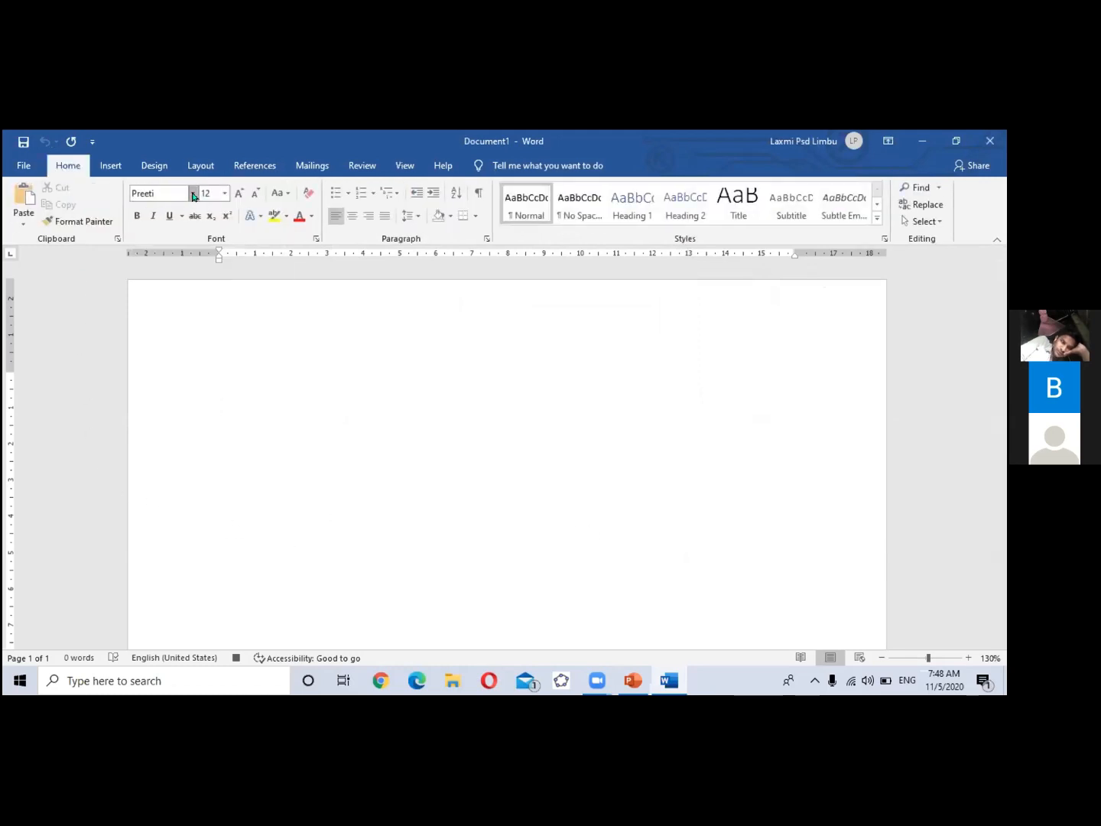
left_click(193, 196)
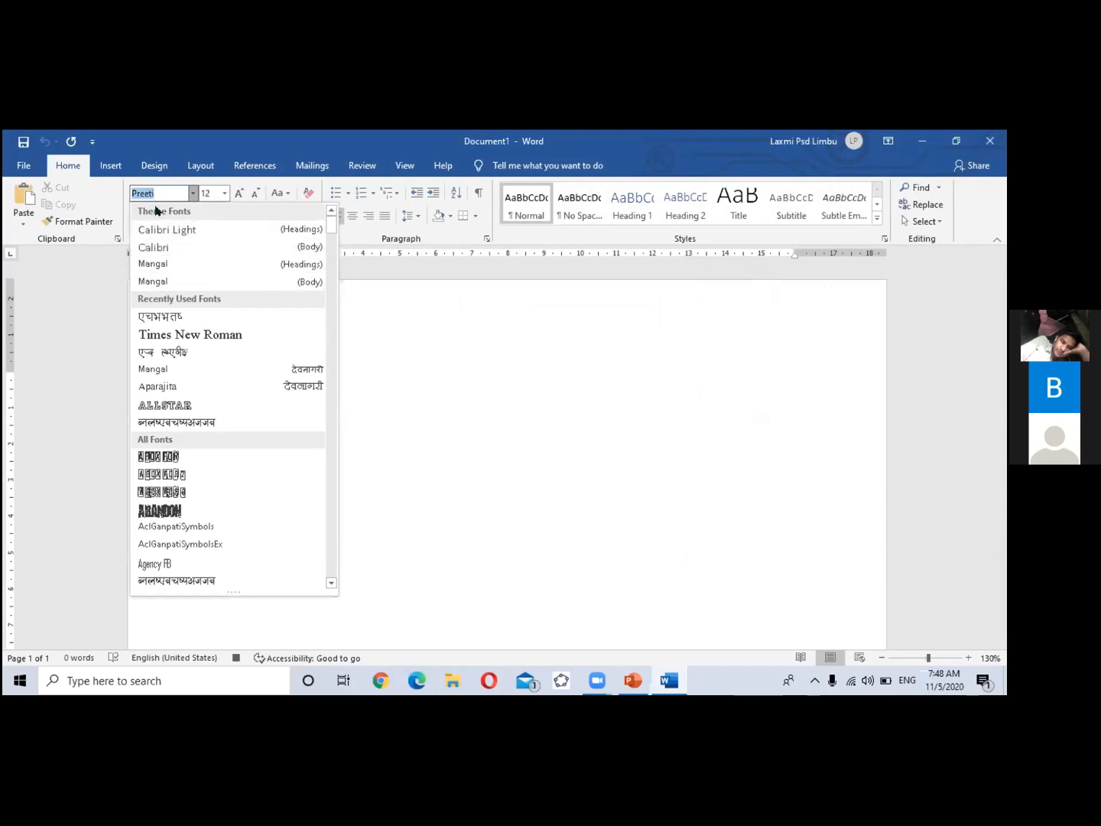
type("Arial")
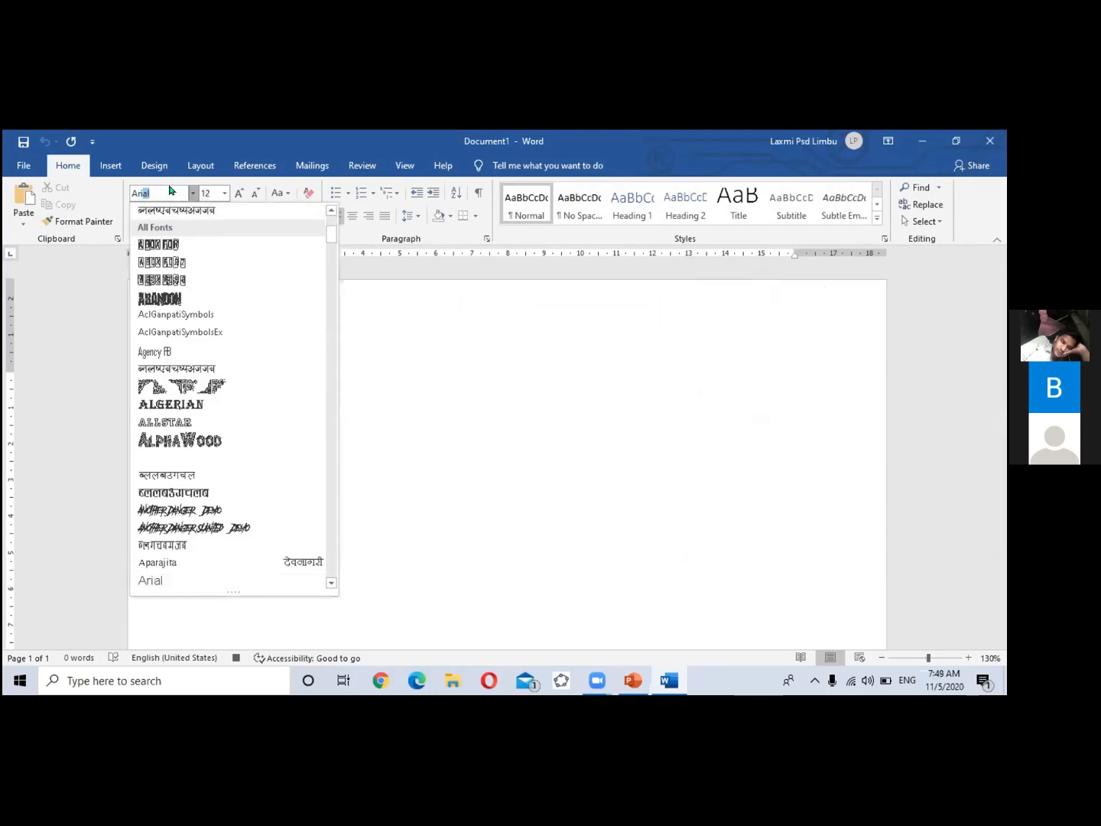
key("Return")
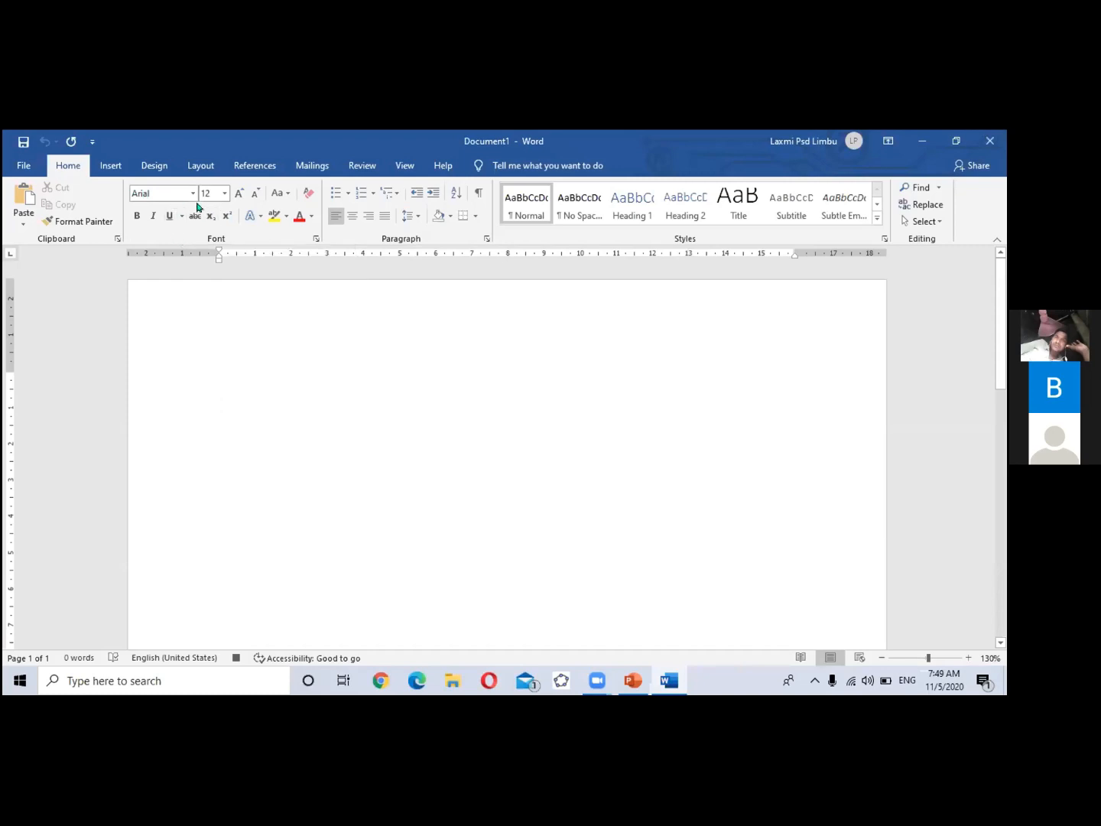
left_click(222, 194)
left_click(210, 265)
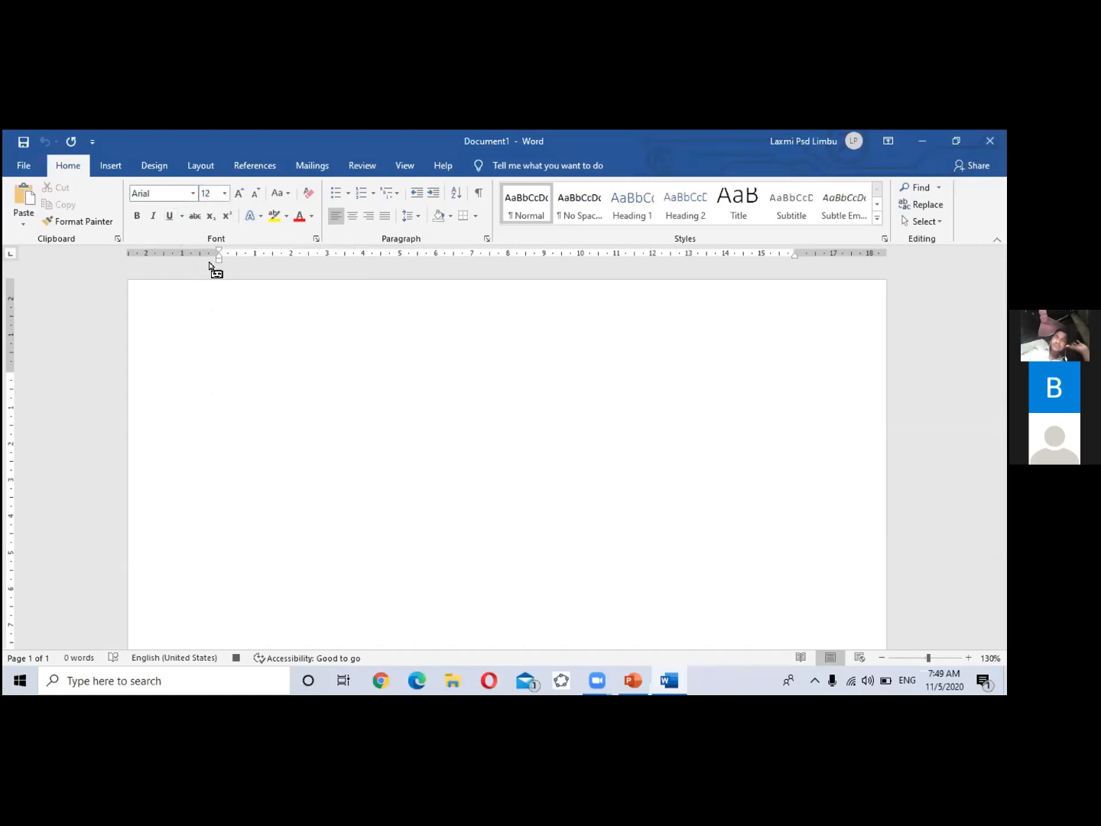
Step: Type and erase a quick test letter, then stop recording Macro9
type("gg")
key("BackSpace")
key("BackSpace")
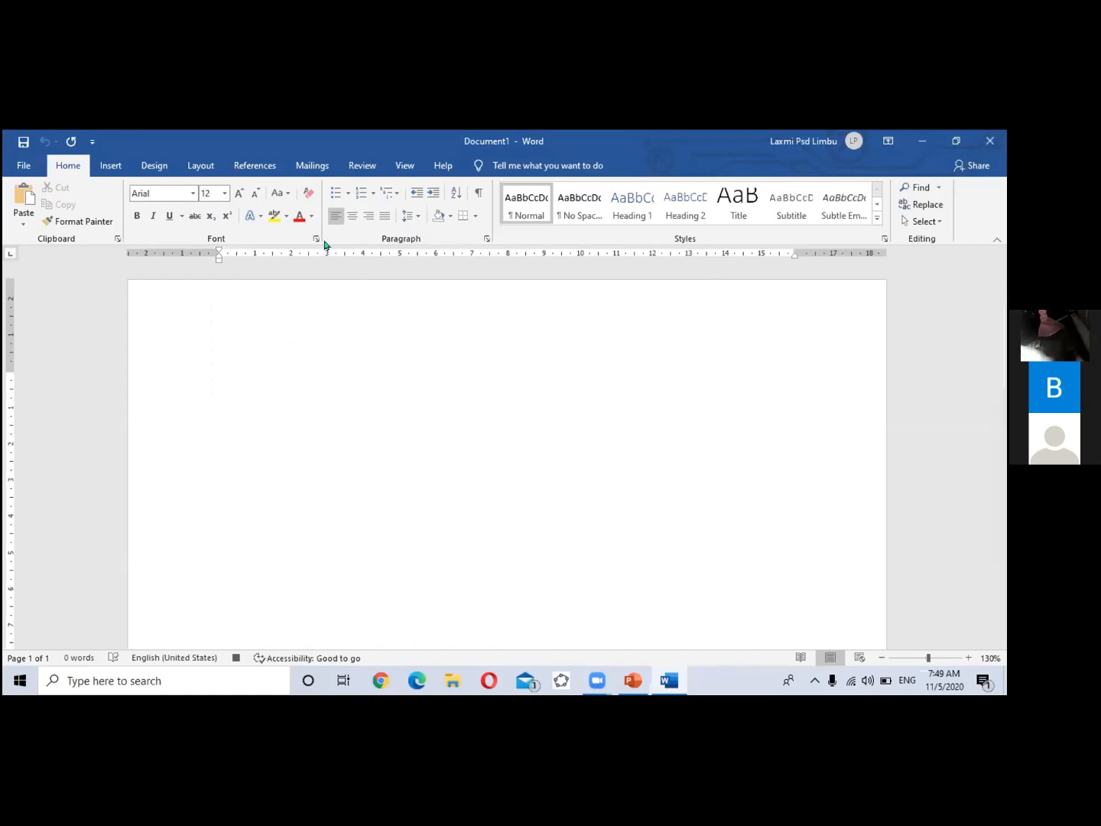
left_click(406, 166)
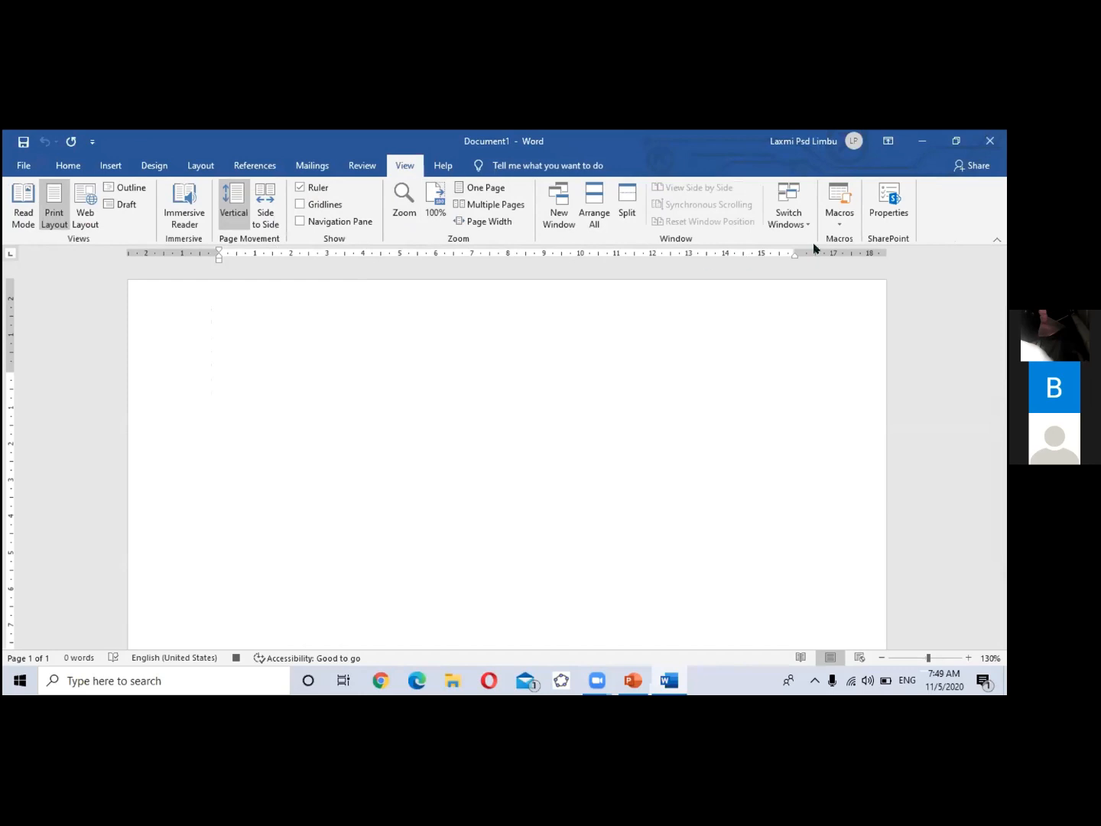
left_click(838, 222)
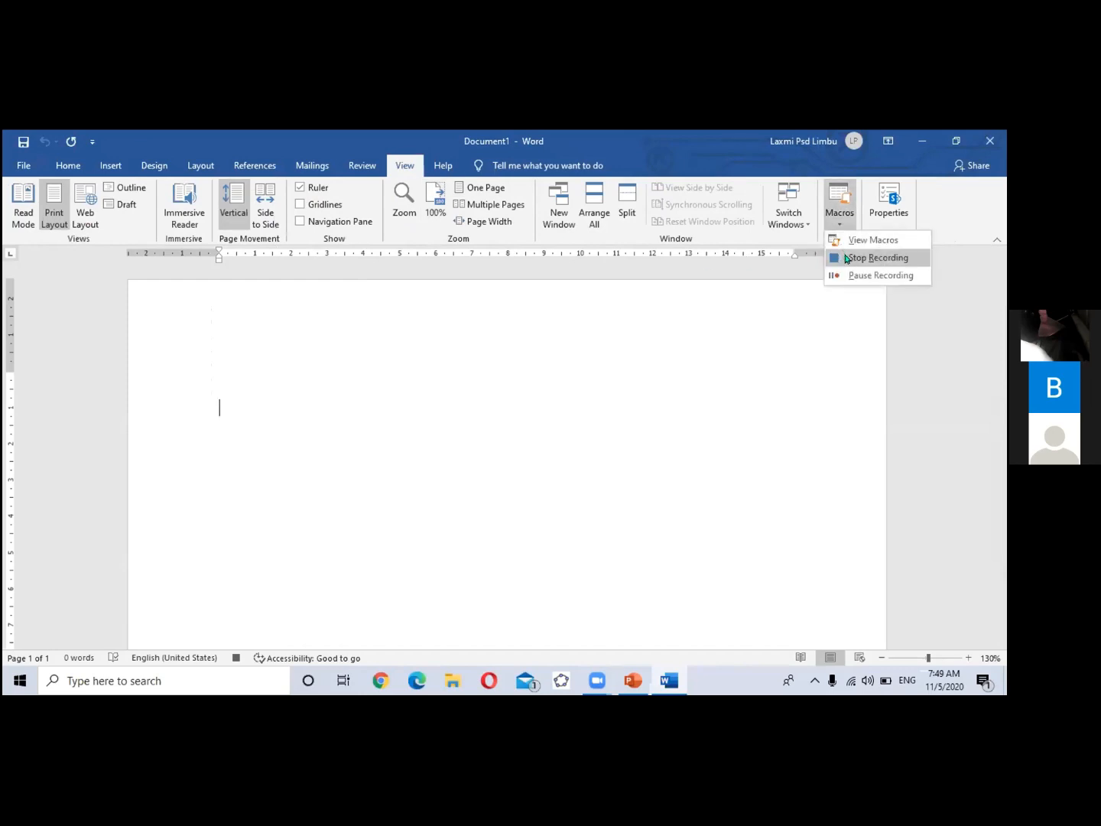
left_click(846, 258)
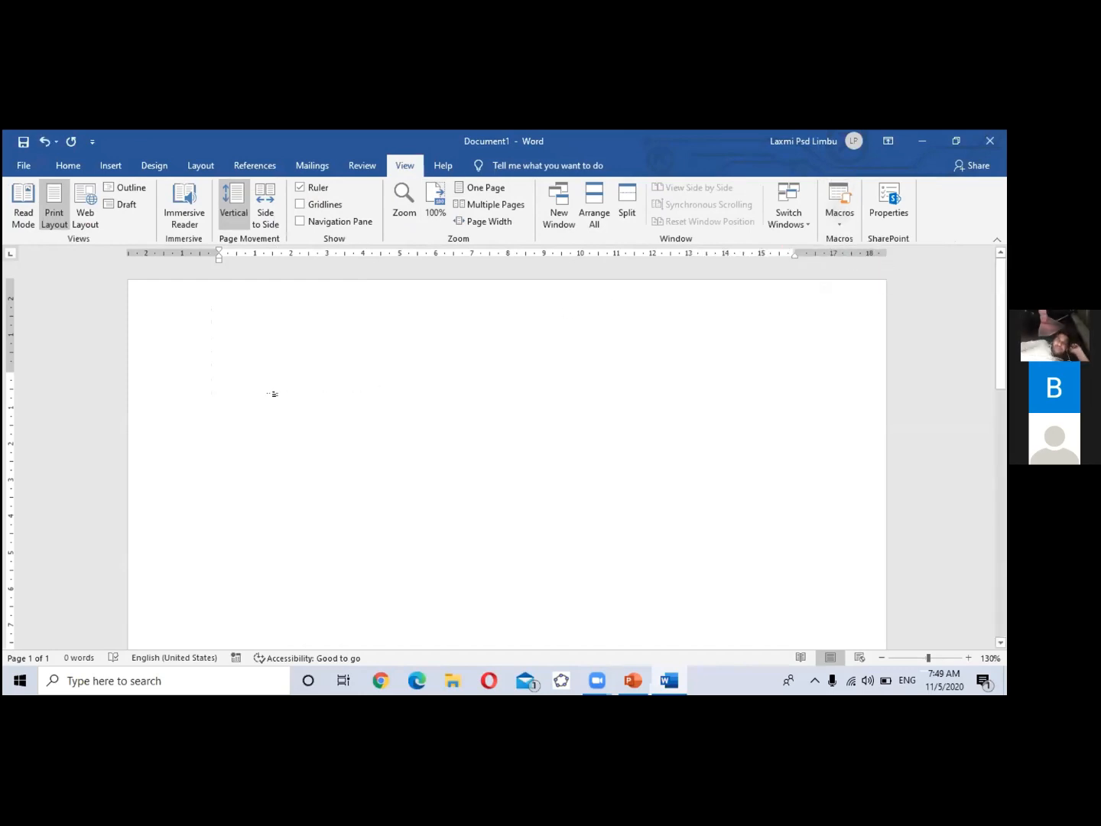
left_click(239, 345)
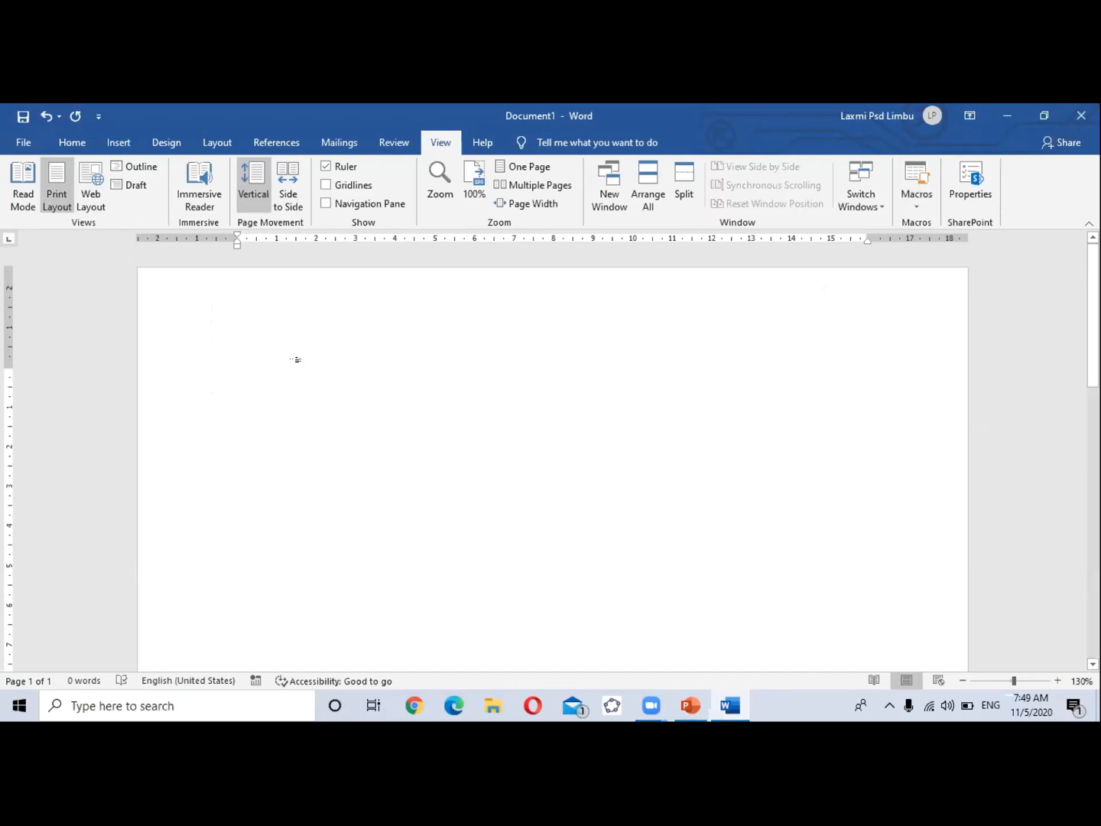
type("नेपली")
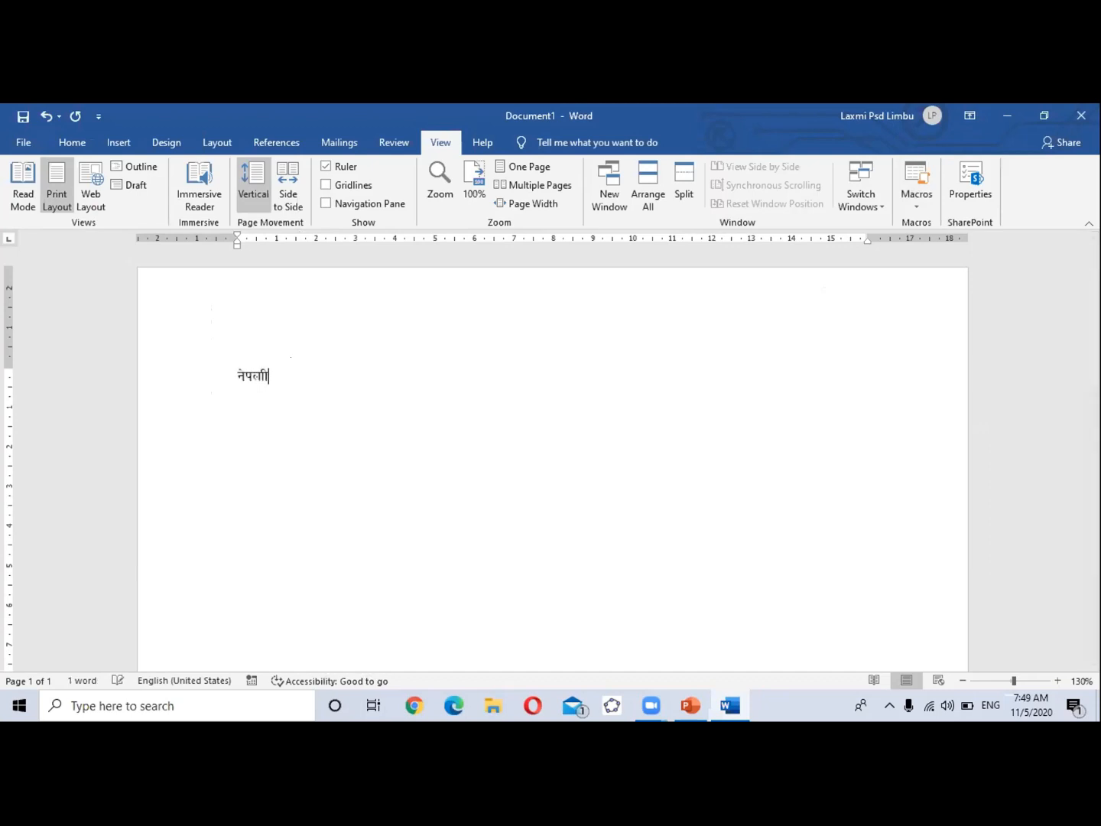
key("BackSpace")
key("BackSpace")
type("ा")
type("पाली")
type("lsf")
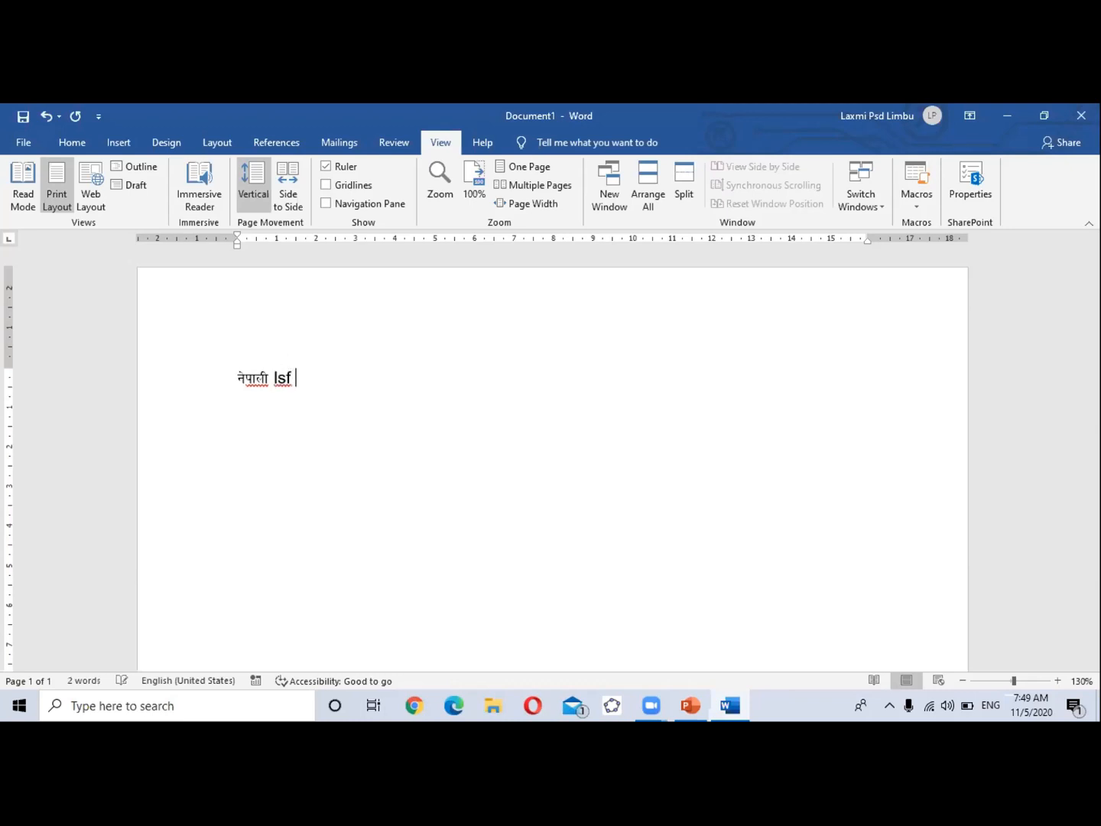
type(" f f")
key("BackSpace")
key("BackSpace")
key("BackSpace")
key("BackSpace")
key("BackSpace")
key("BackSpace")
key("BackSpace")
key("BackSpace")
key("BackSpace")
key("BackSpace")
key("BackSpace")
key("BackSpace")
key("BackSpace")
key("BackSpace")
Step: Type the first Nepali question followed by 'What is computer ?' in Arial
type("क")
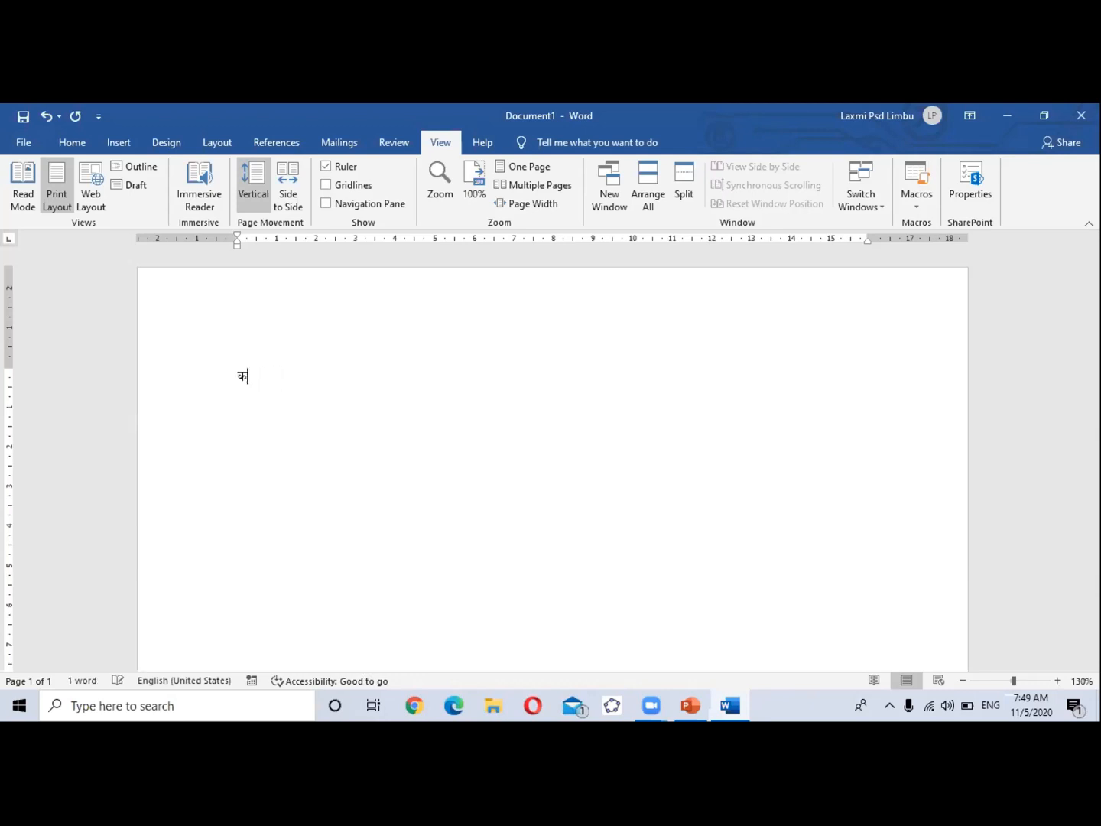
type("ा")
type("प्यत")
key("BackSpace")
type("ुटर भनेको के हो ?")
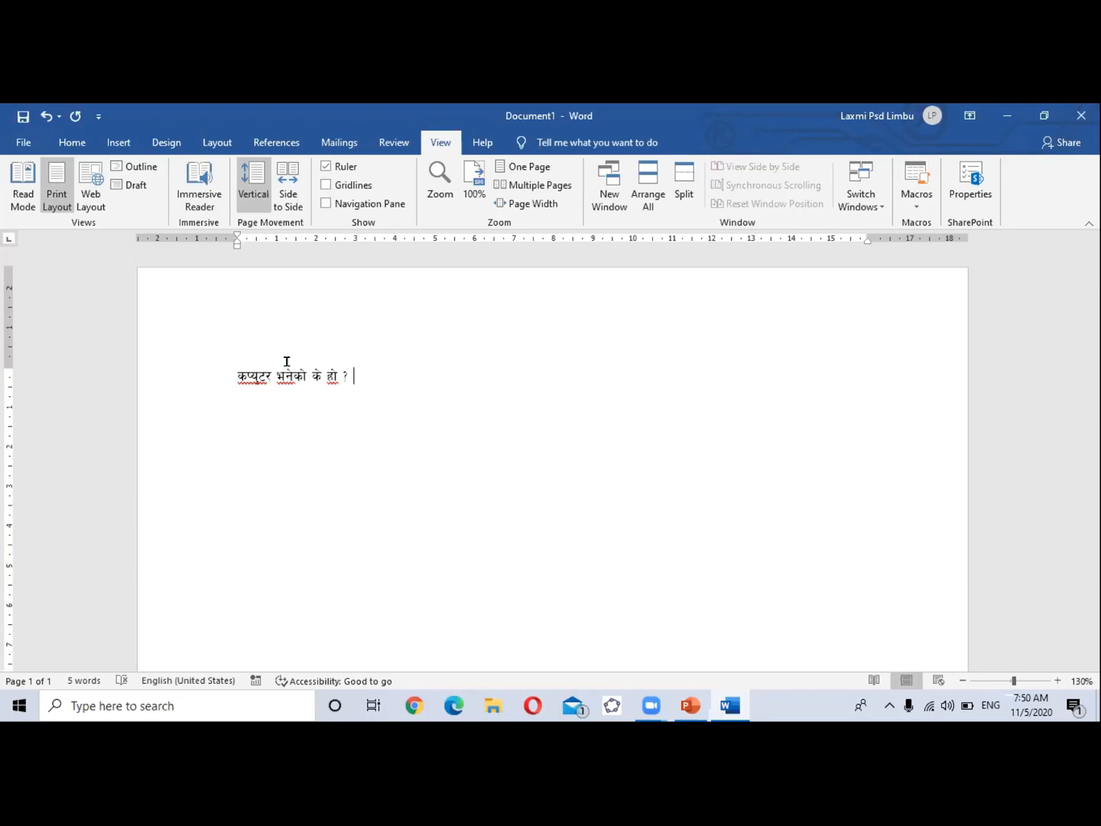
type("What is computer >")
key("BackSpace")
type("?")
key("Return")
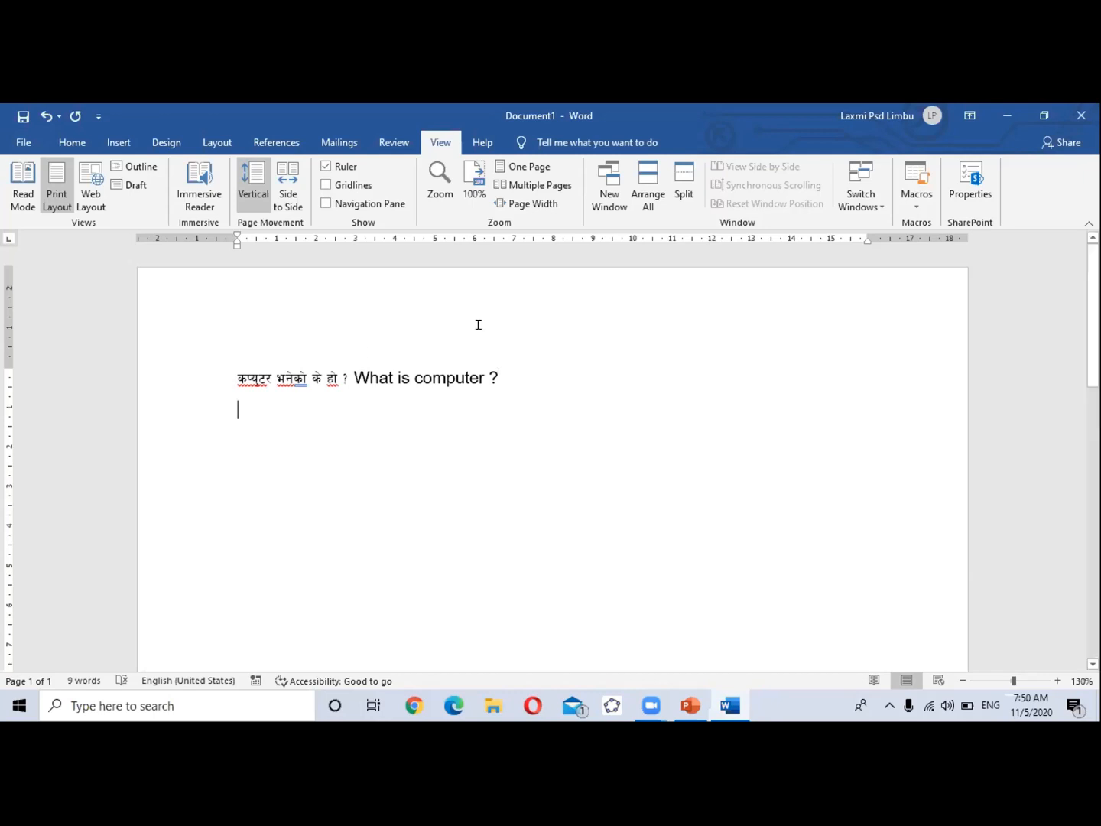
Step: Type the second Nepali question followed by 'What is its feachers?' in Arial
key("BackSpace")
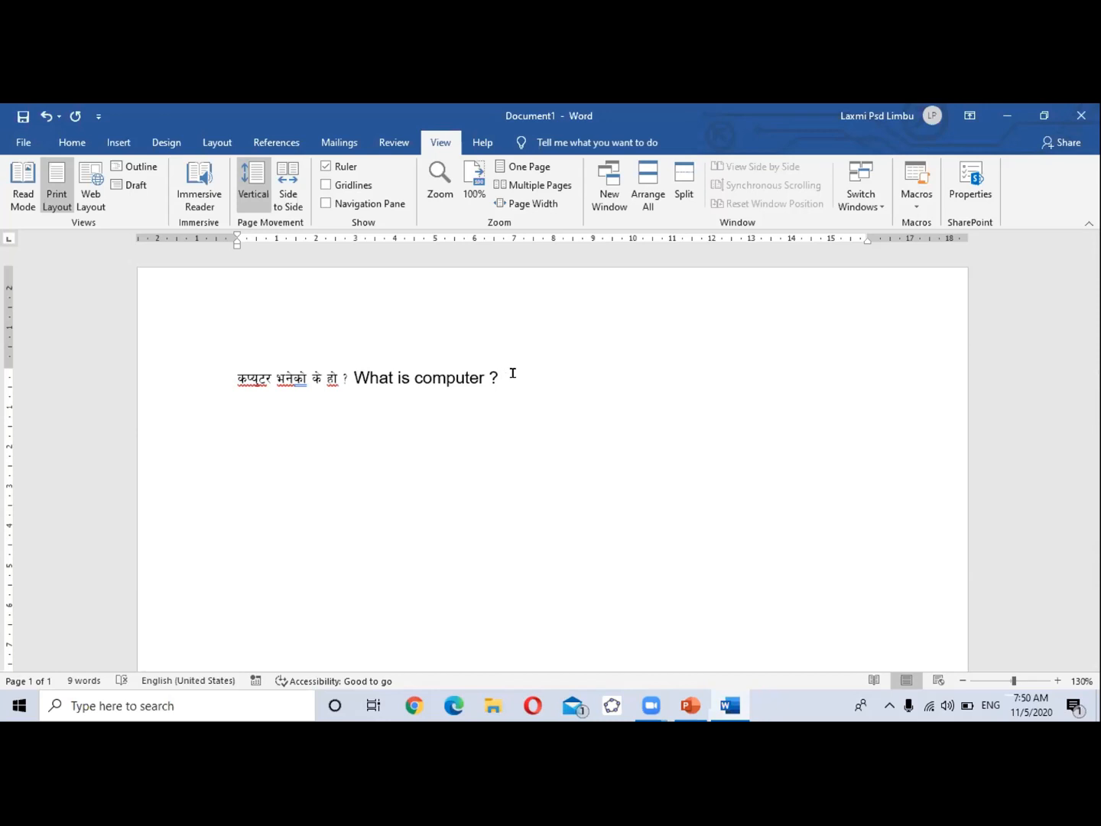
type("य्सका")
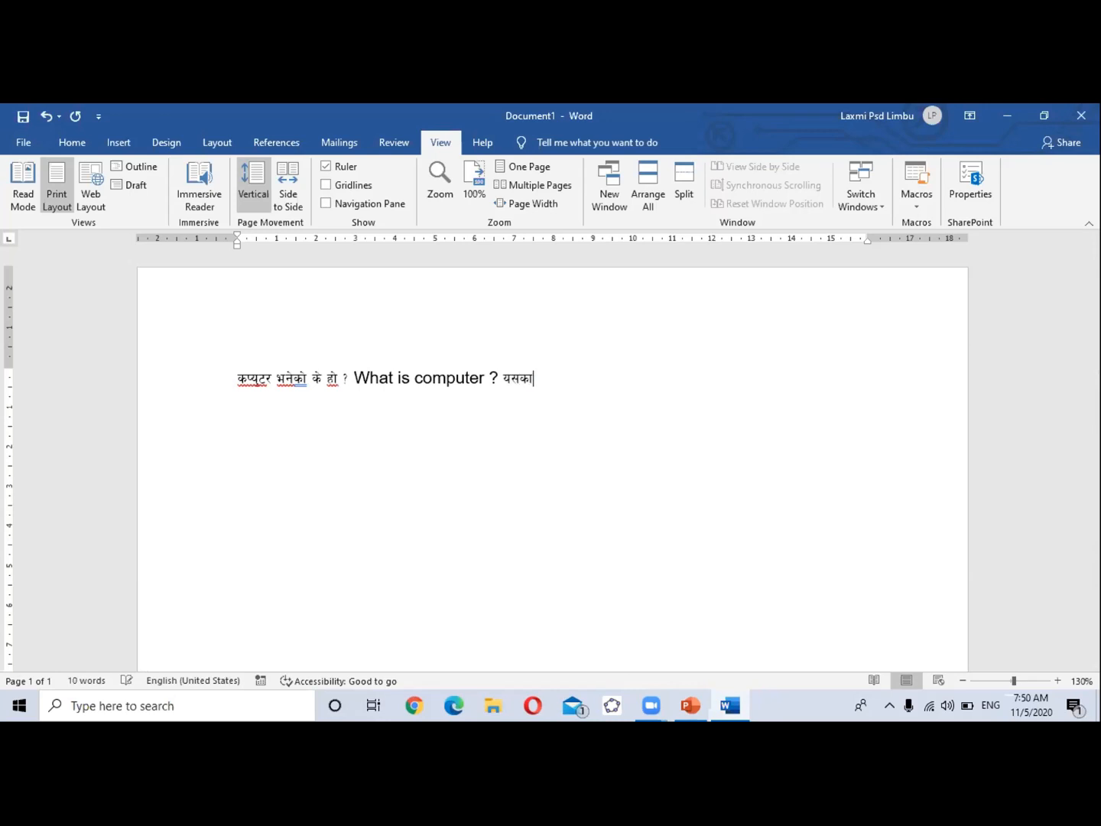
type(" विशेषताहरु के के हन्")
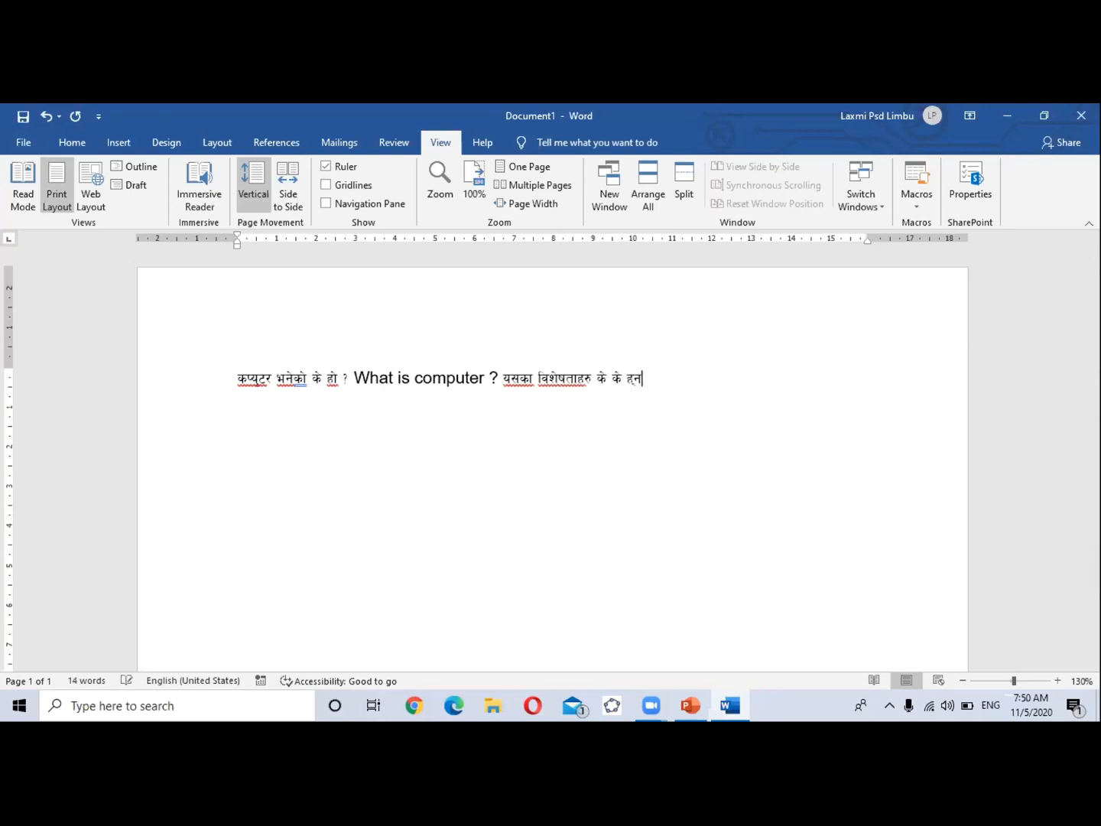
type(" ?")
type("Whta")
key("BackSpace")
key("BackSpace")
type("at is i")
key("BackSpace")
type("ts fe")
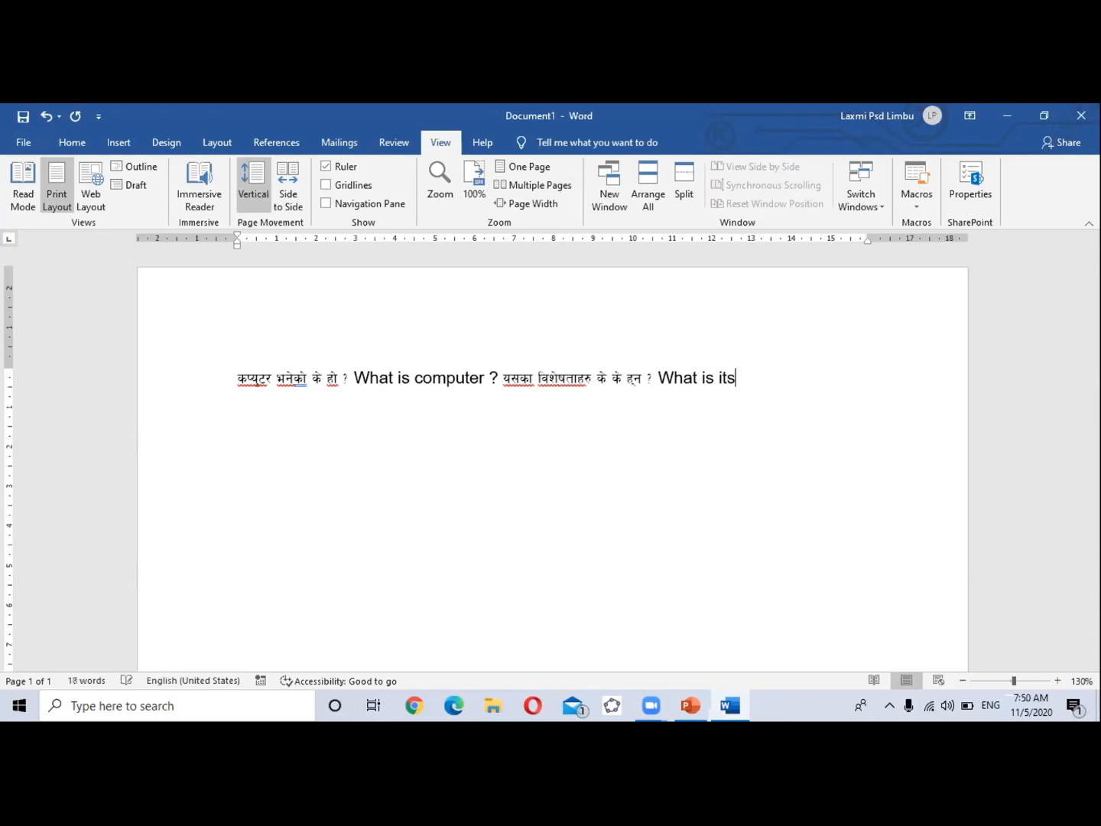
type("achr")
key("BackSpace")
type("ers?")
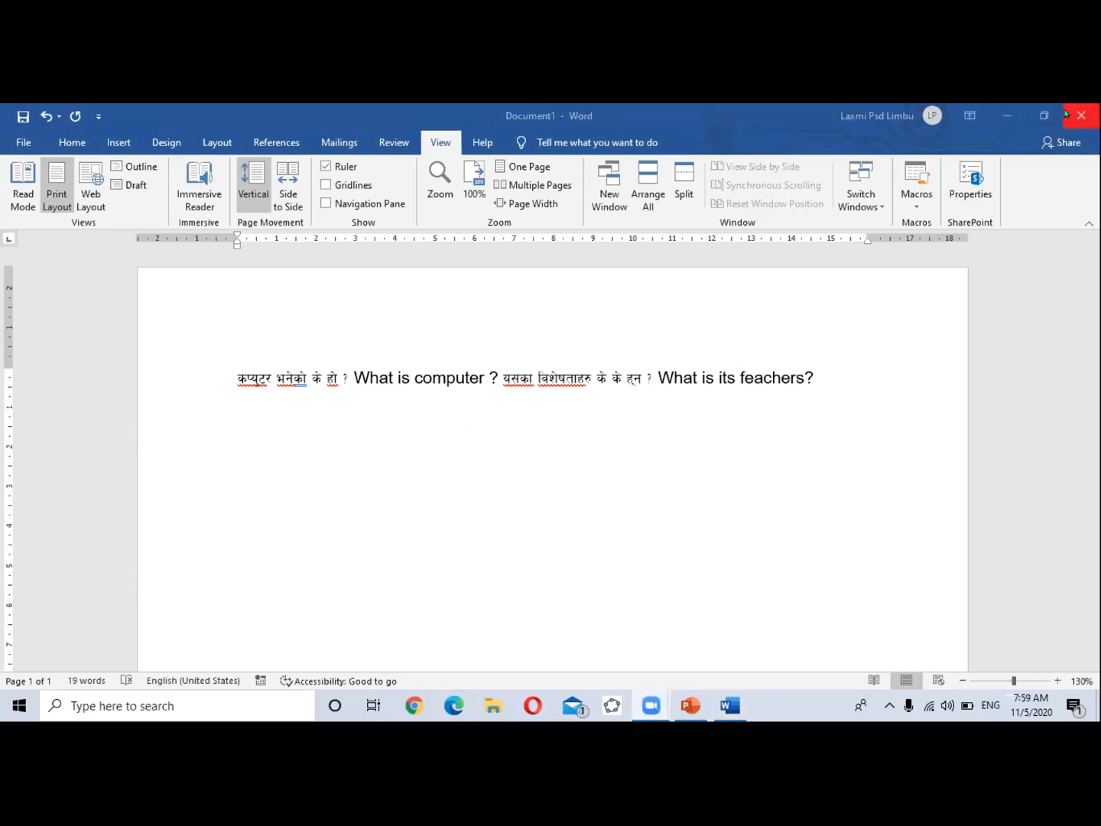
Step: Close Word without saving, then open the Day 9 - Table-SmartArt presentation from the desktop
left_click(1065, 113)
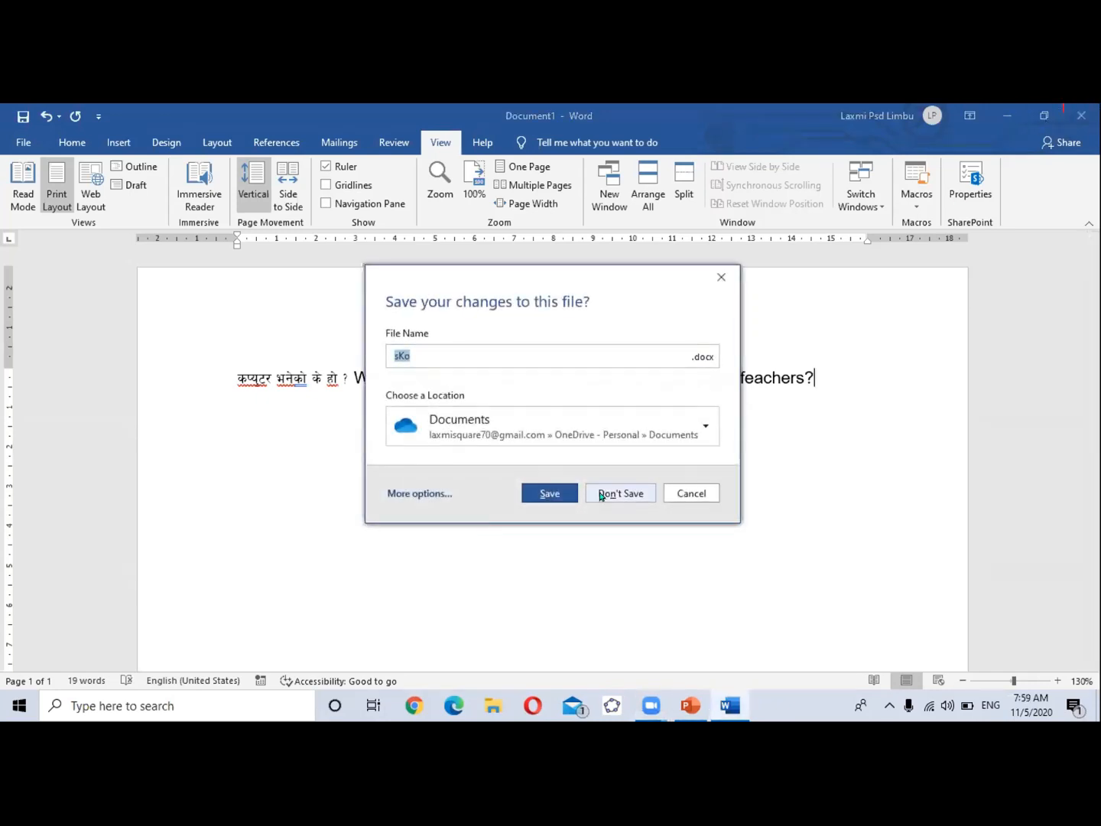
left_click(602, 494)
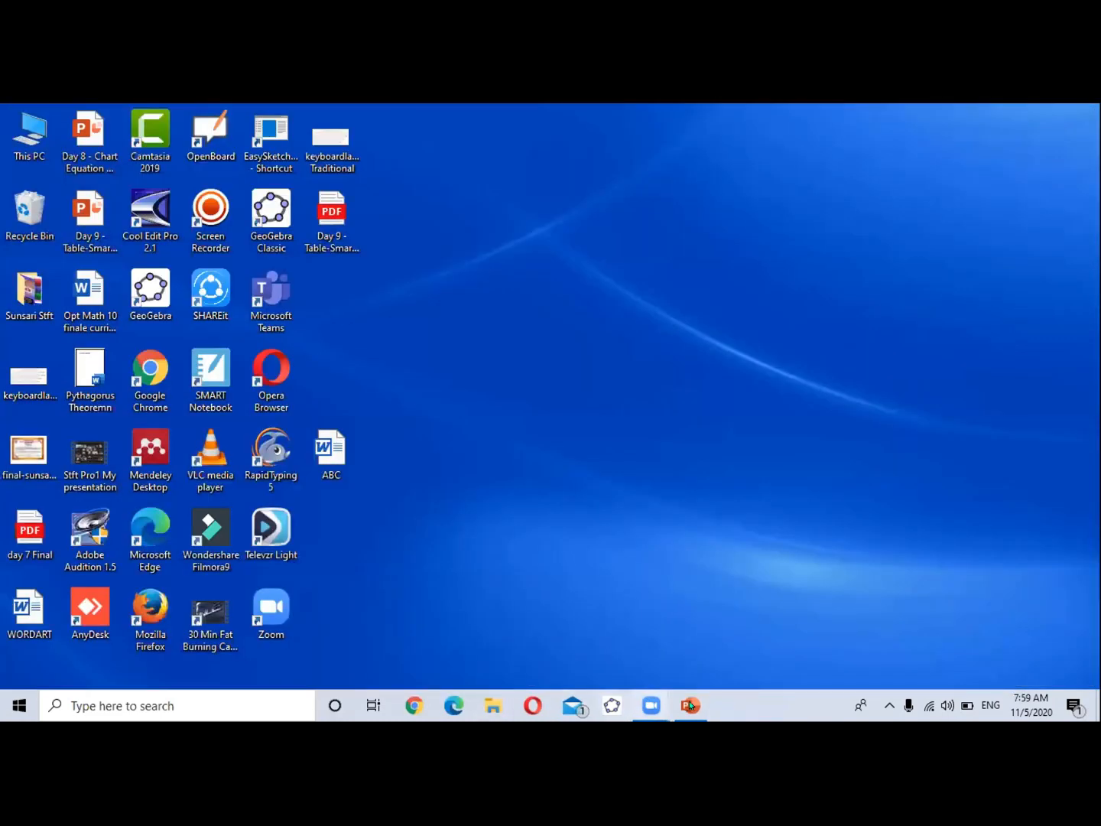
mouse_move(691, 705)
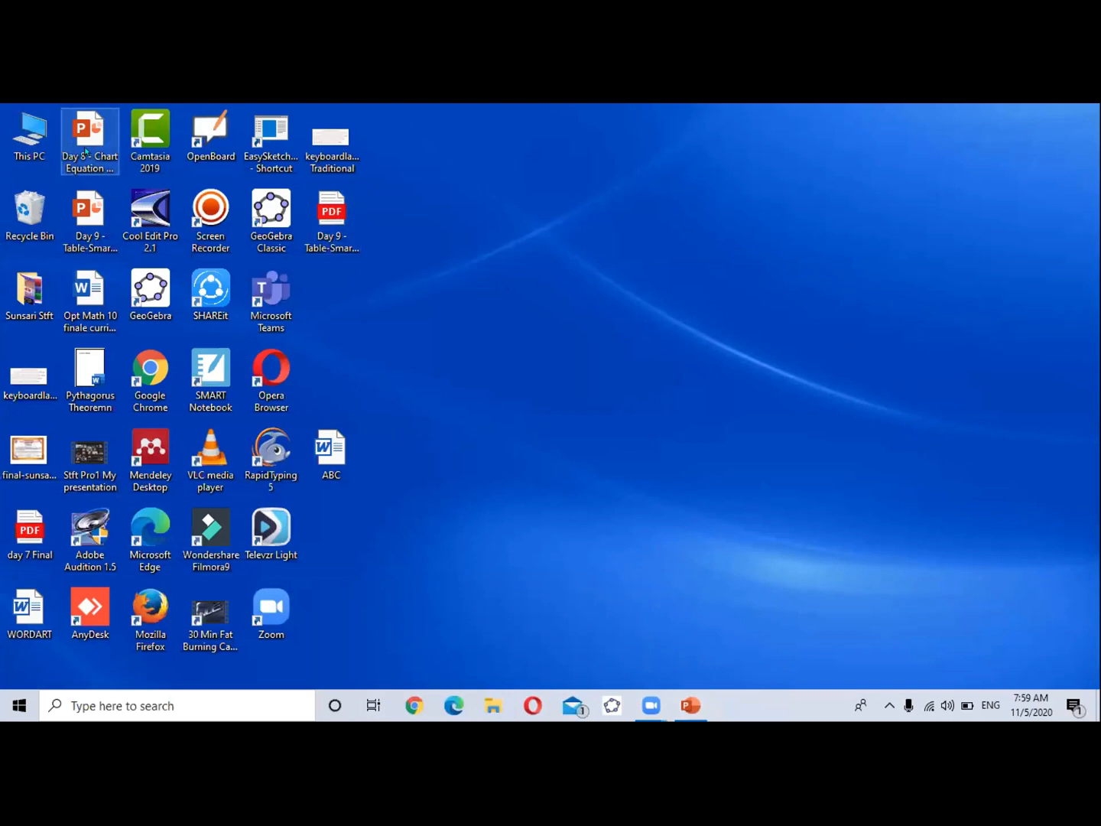
double_click(96, 212)
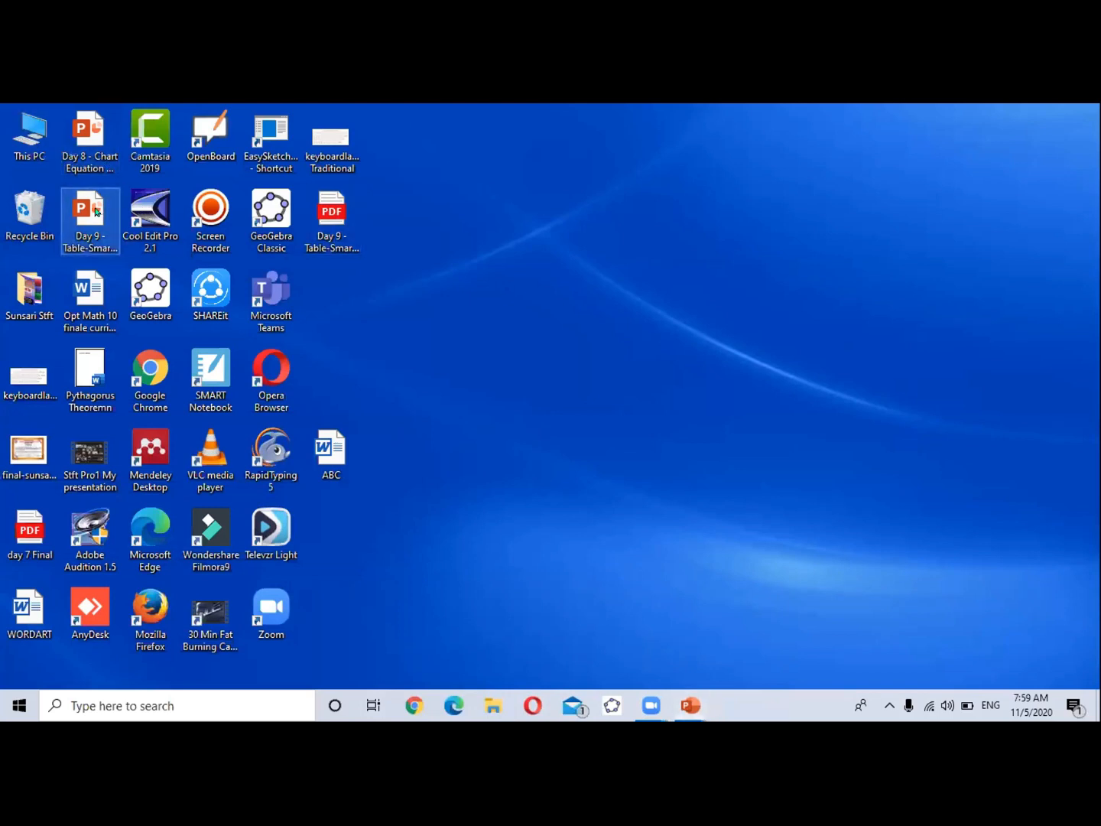
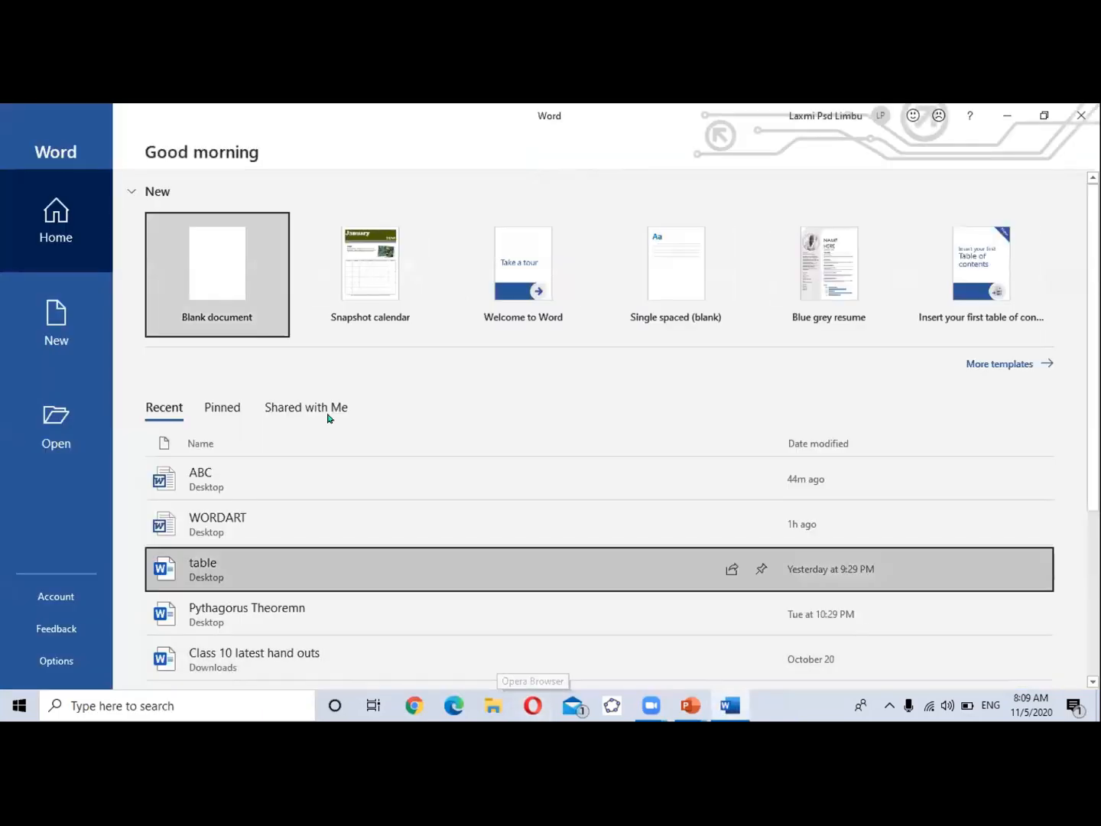
Step: Create a blank Word document and bring up the Insert ribbon options
left_click(263, 320)
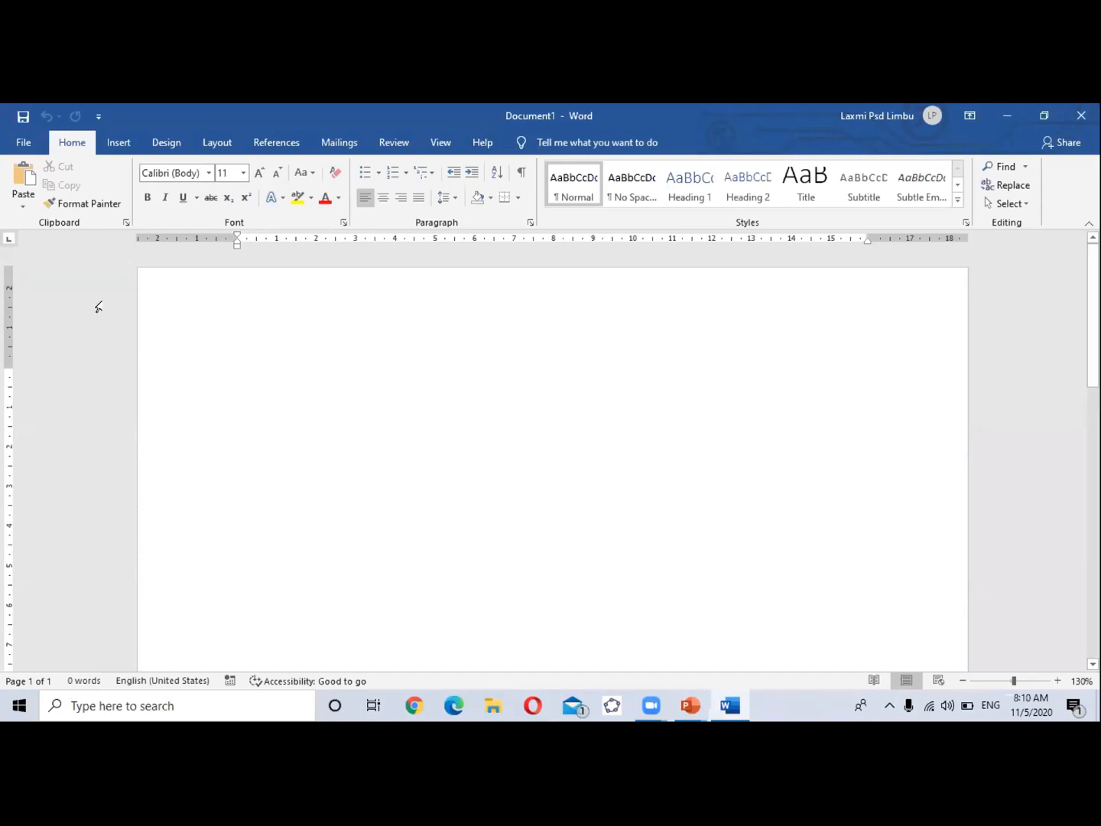
left_click(124, 149)
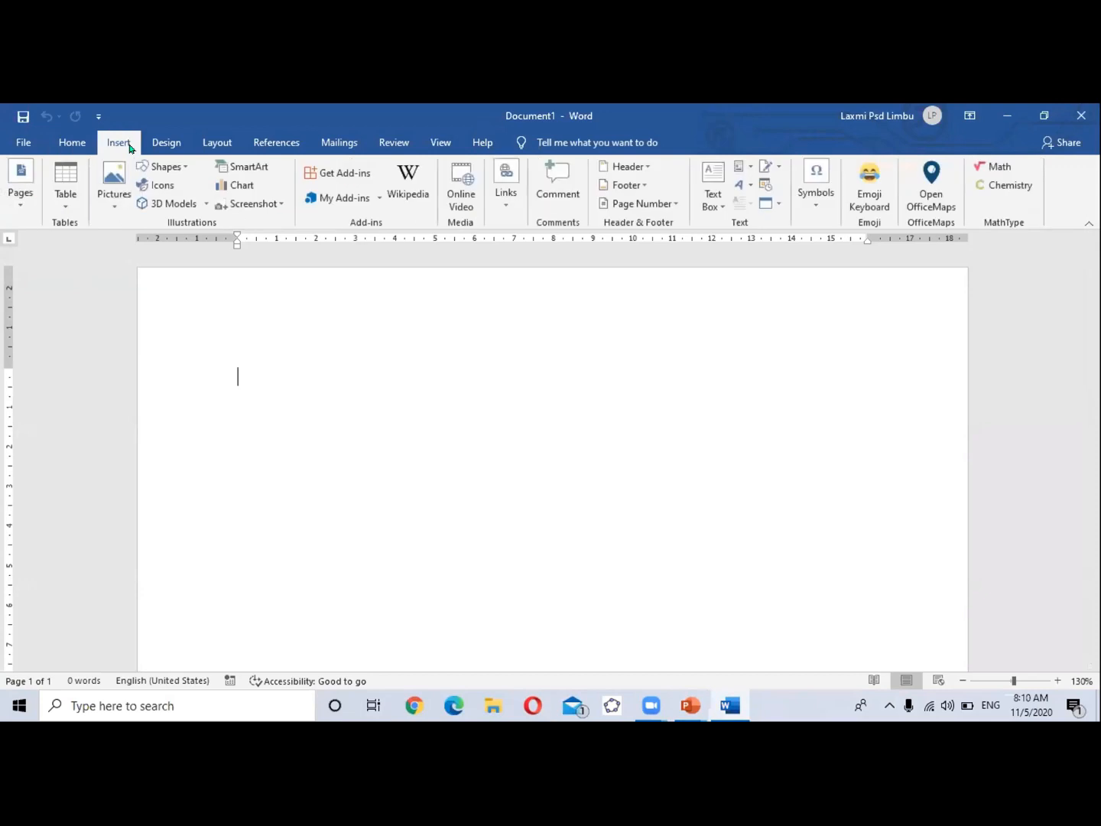
Step: Check the sample table in the PowerPoint presentation, then reopen Word's table size grid
left_click(68, 183)
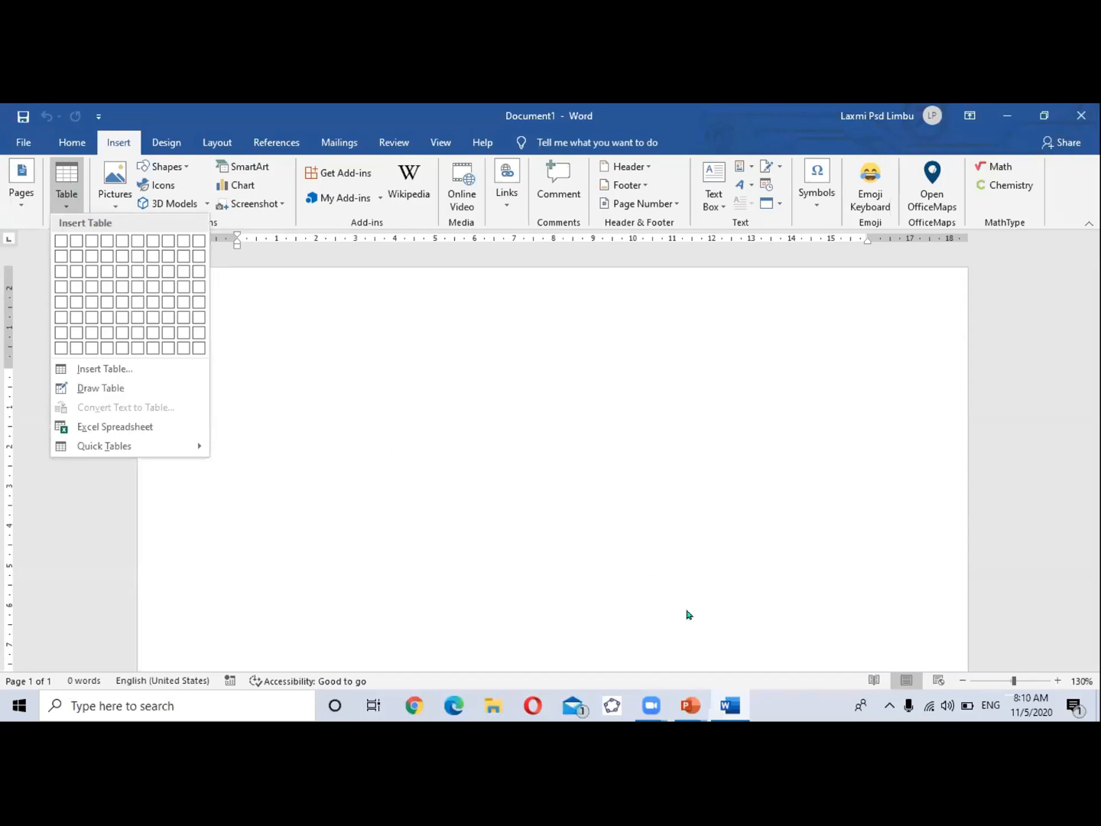
left_click(691, 706)
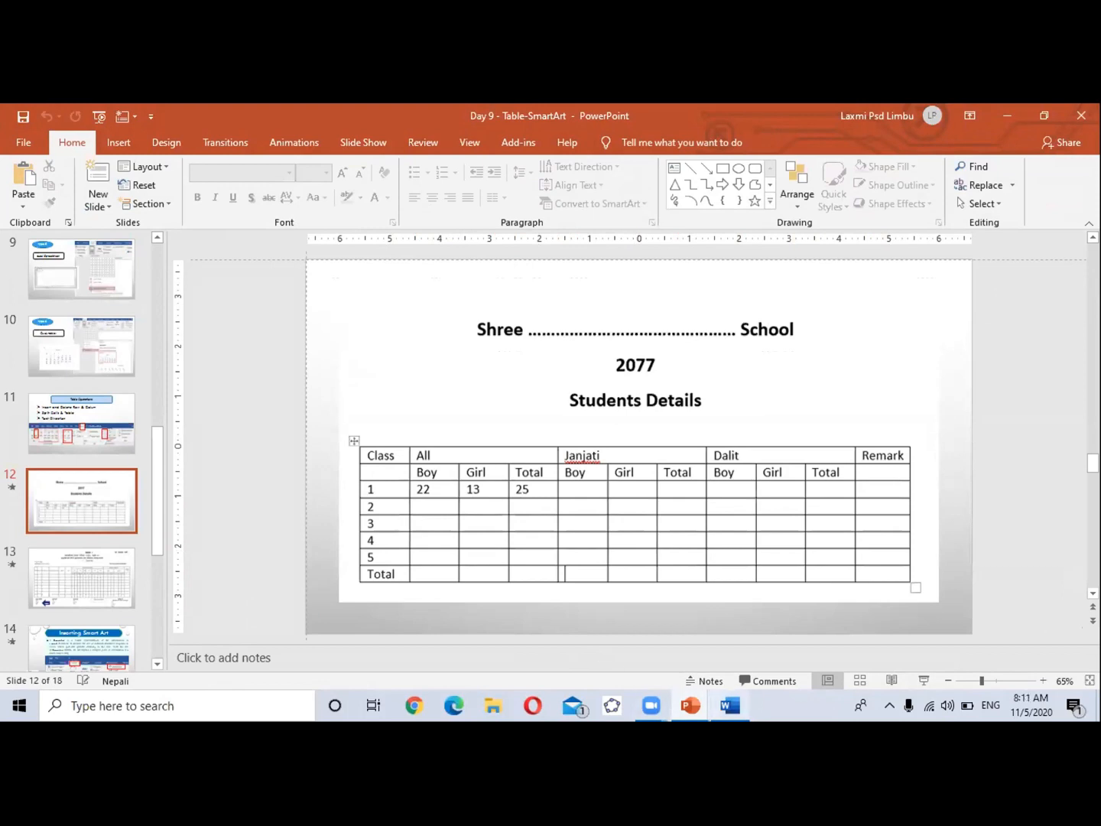
left_click(730, 705)
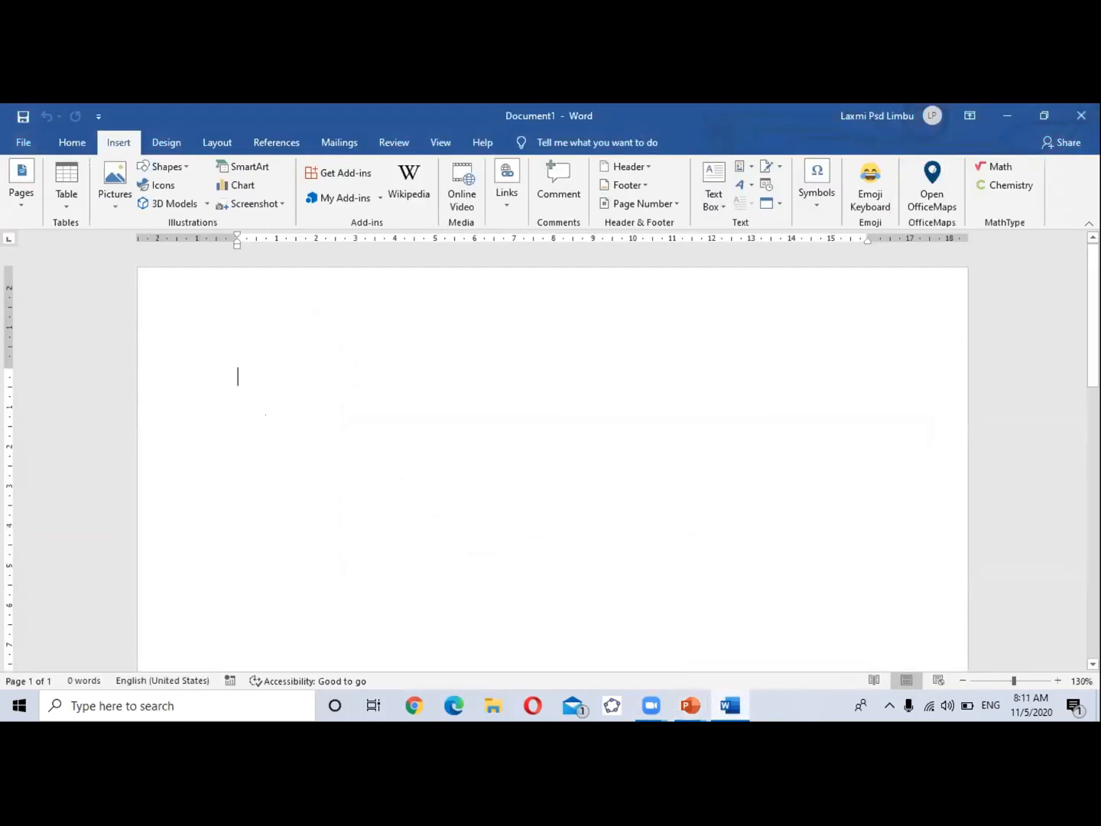
left_click(67, 197)
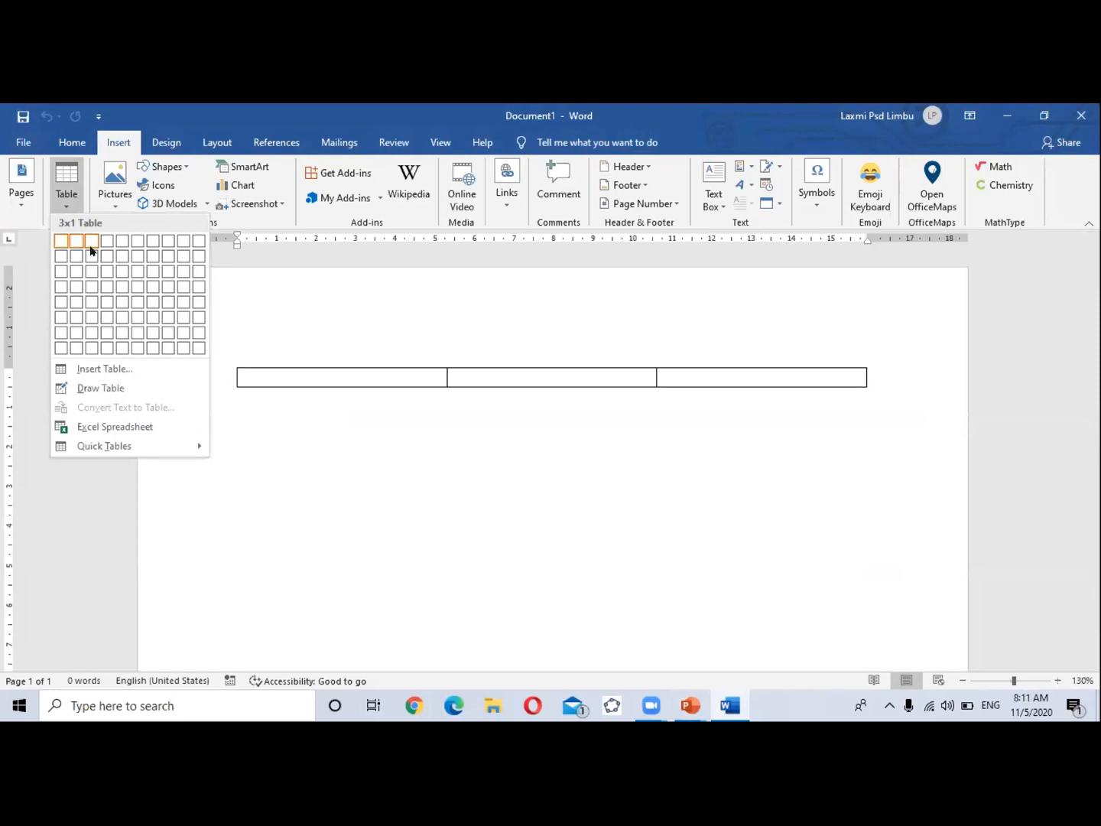
Step: Insert a 10-column by 5-row table, then bring up the Day 9 - Table-SmartArt presentation
left_click(198, 301)
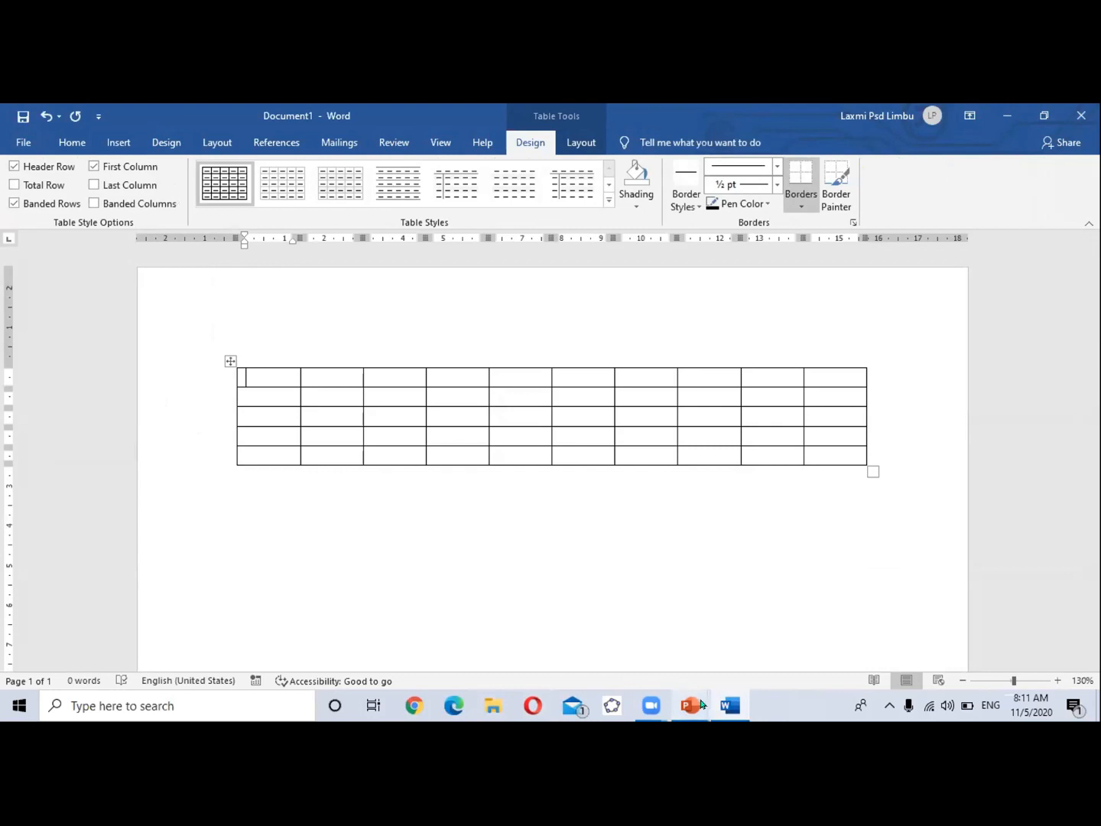
mouse_move(730, 705)
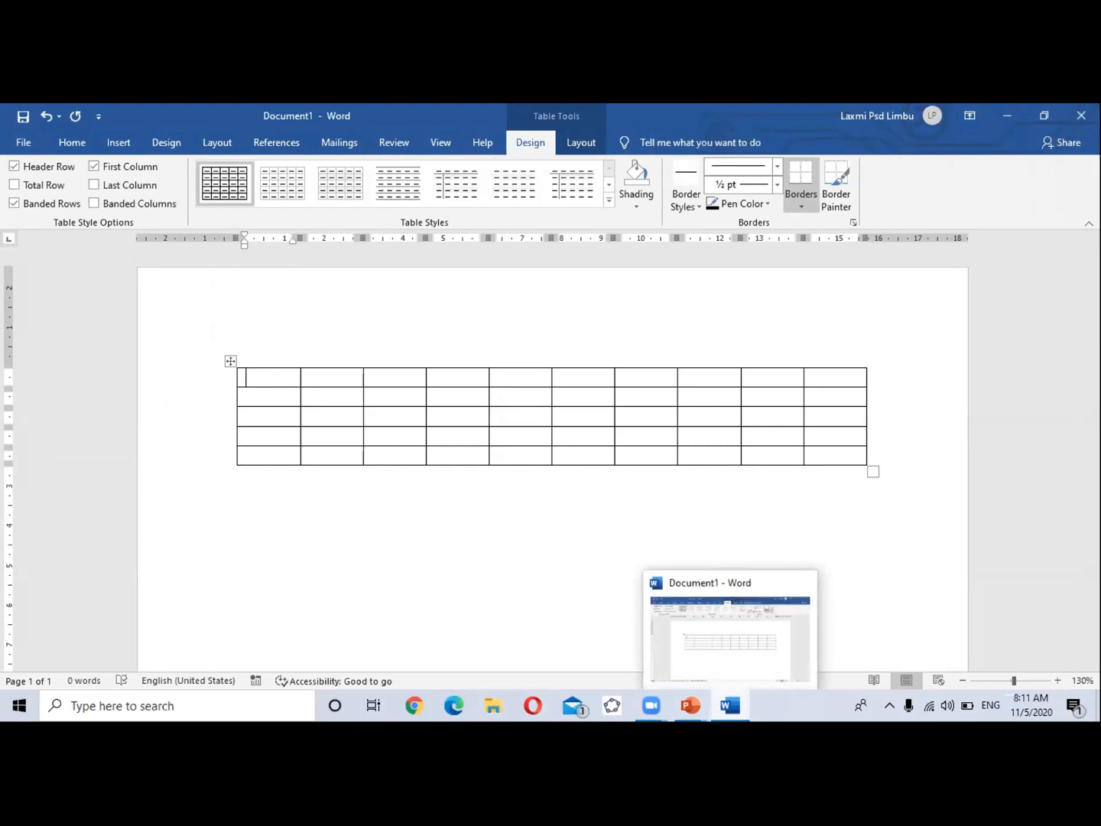
mouse_move(691, 706)
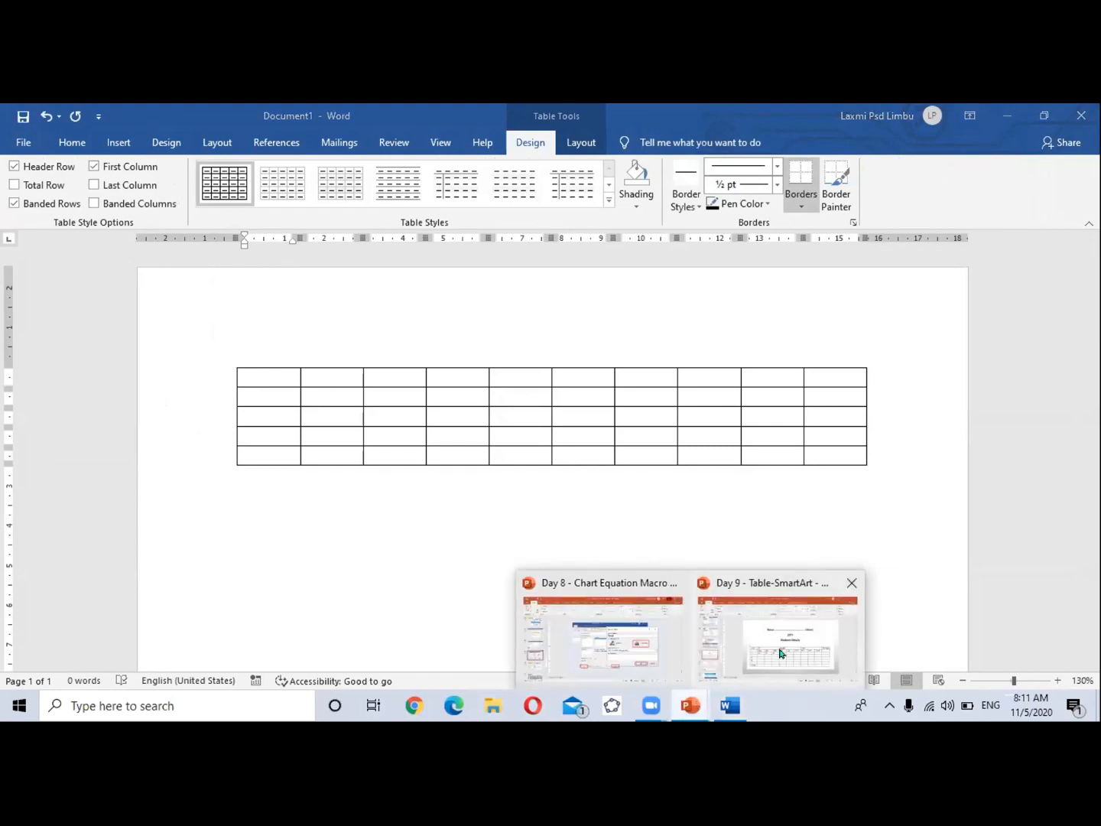
left_click(780, 650)
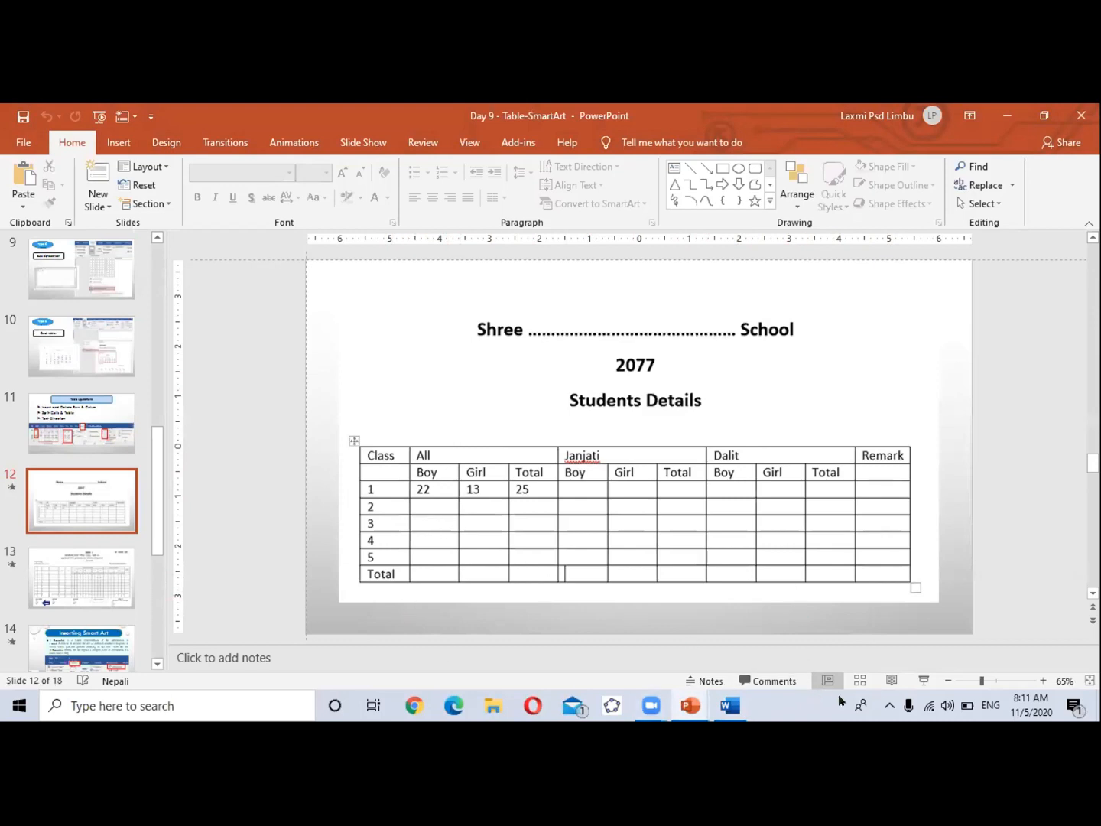
Step: Type 'Class' in the table's first cell and select header cells 2–4 for merging
left_click(730, 705)
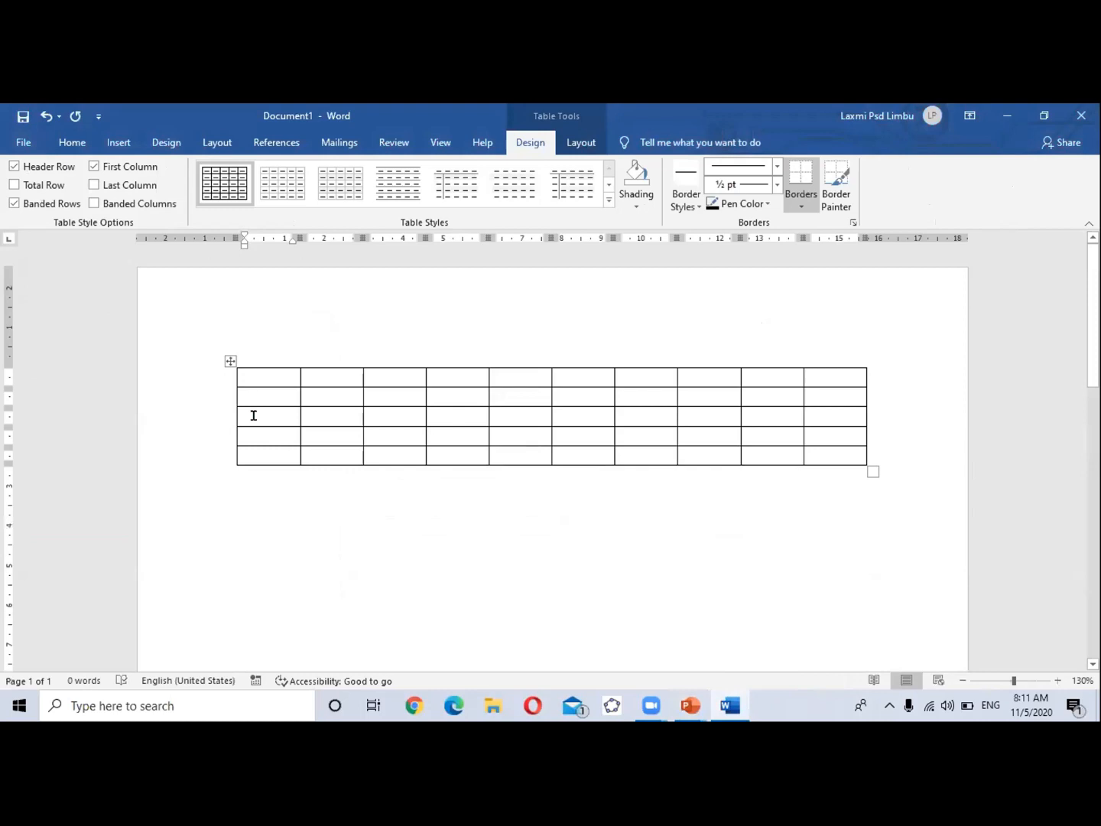
type("Class")
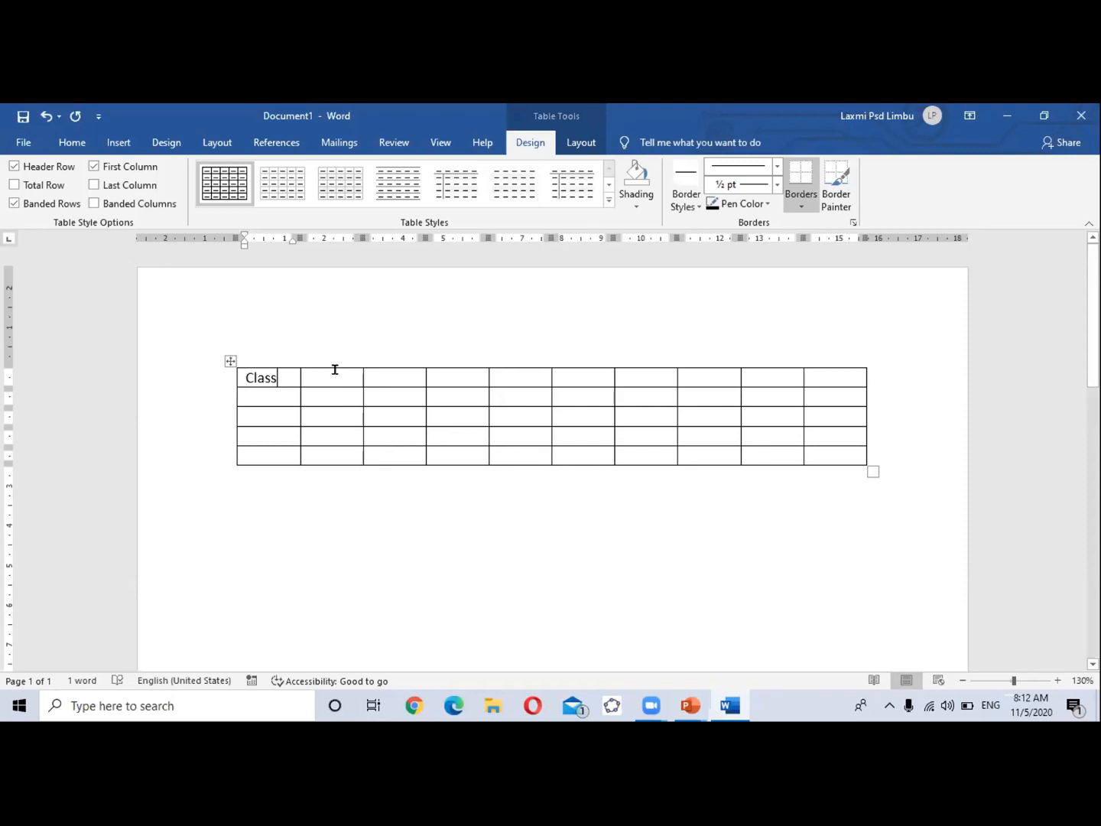
left_click_drag(334, 371, 444, 375)
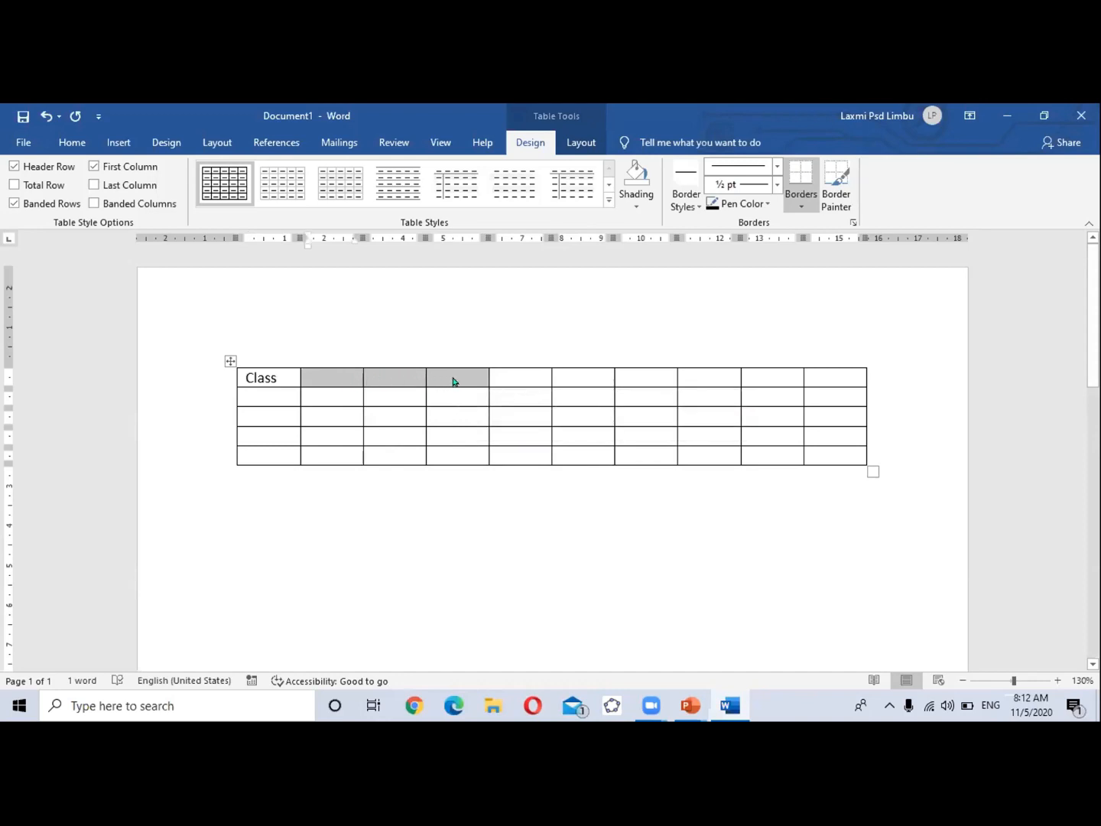
left_click(570, 139)
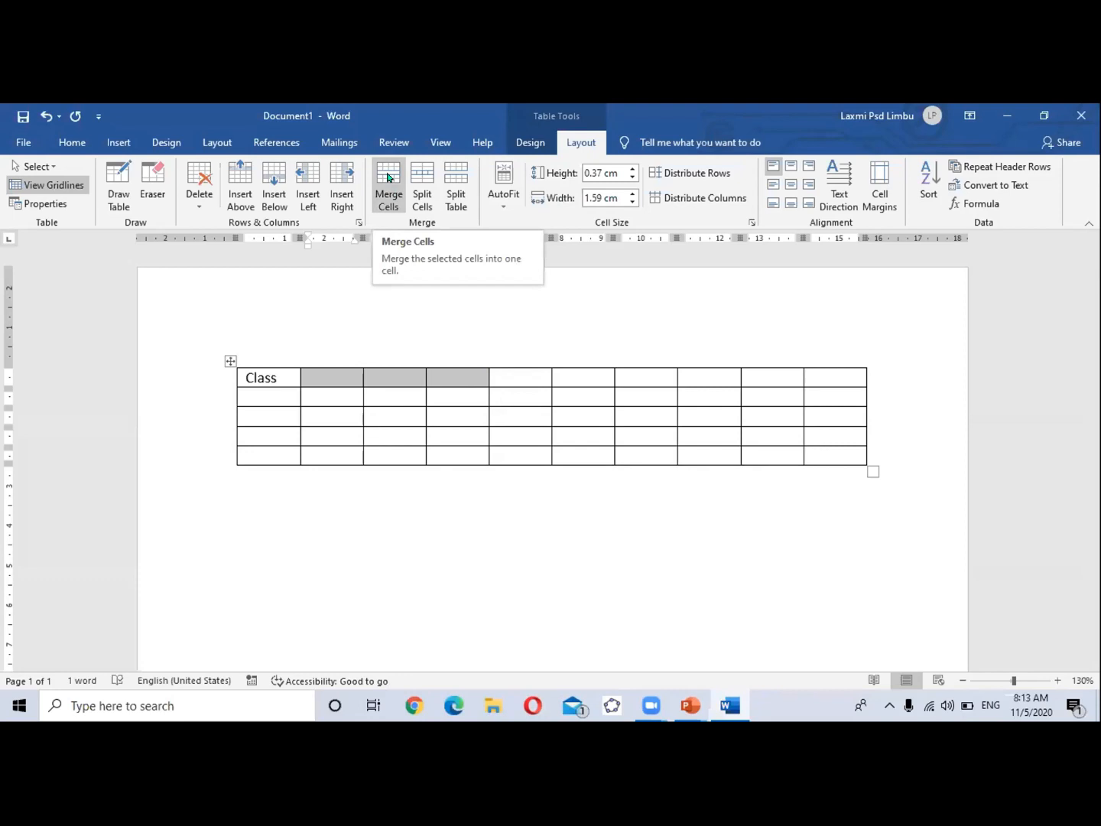
Step: Merge header cells 2–4 into one cell and type 'All' in it
left_click(388, 177)
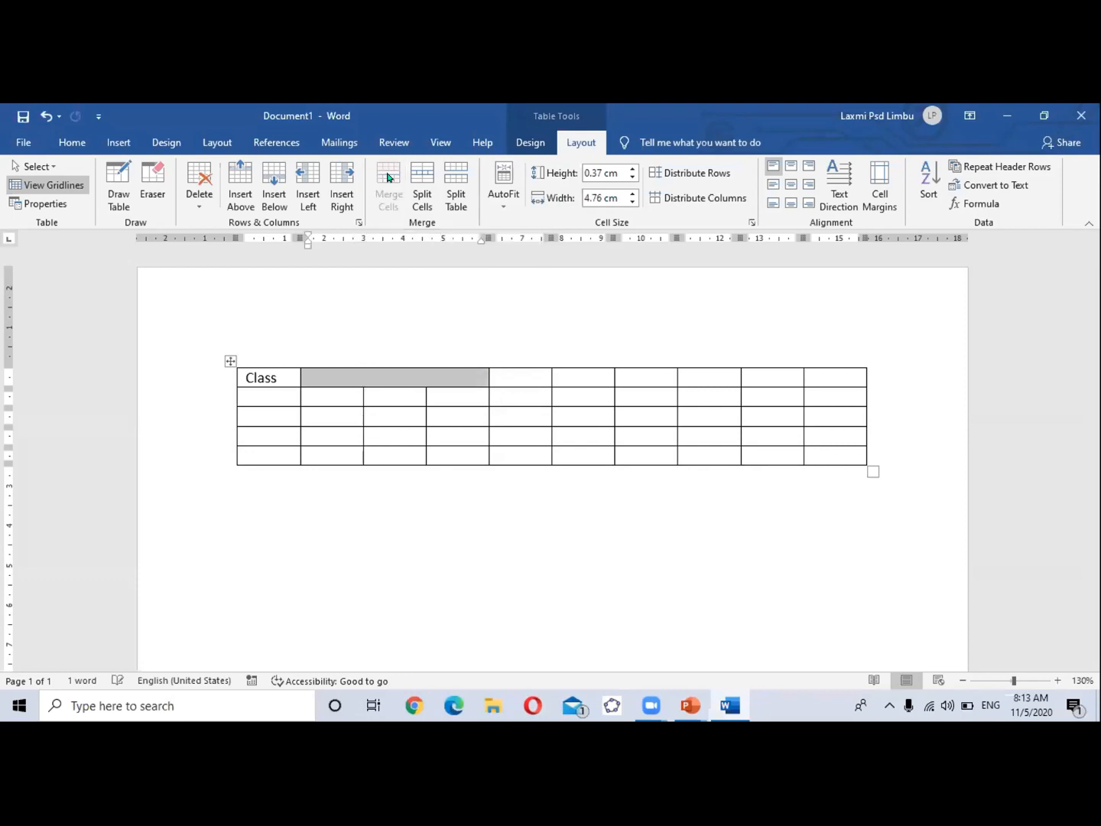
left_click(354, 381)
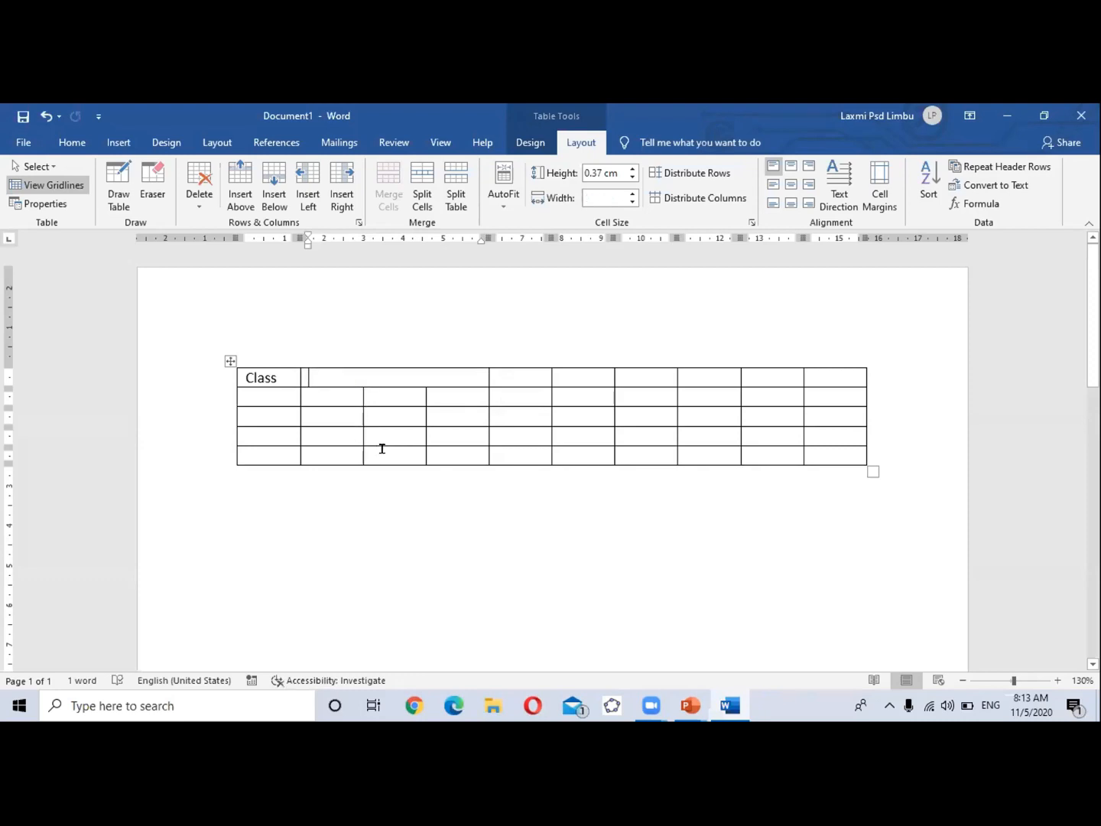
mouse_move(691, 706)
type("All")
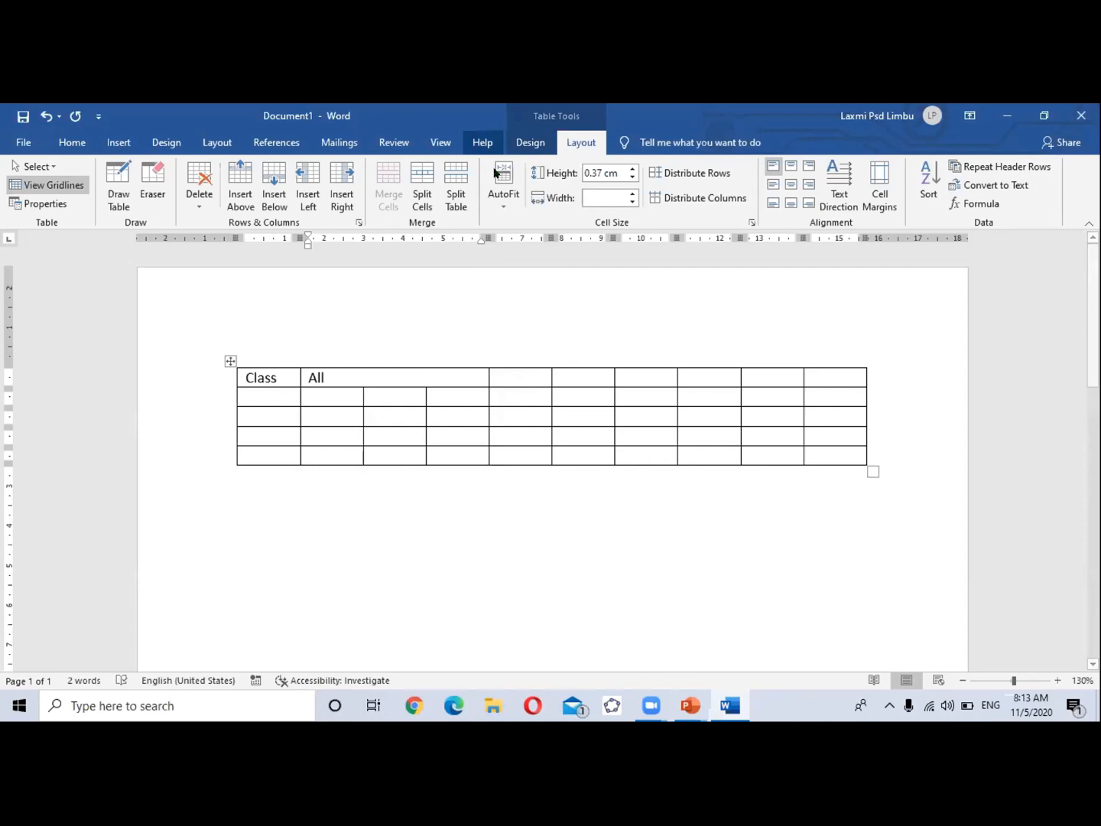
Step: Select header-row cells 5–7 for the next merge
left_click(527, 142)
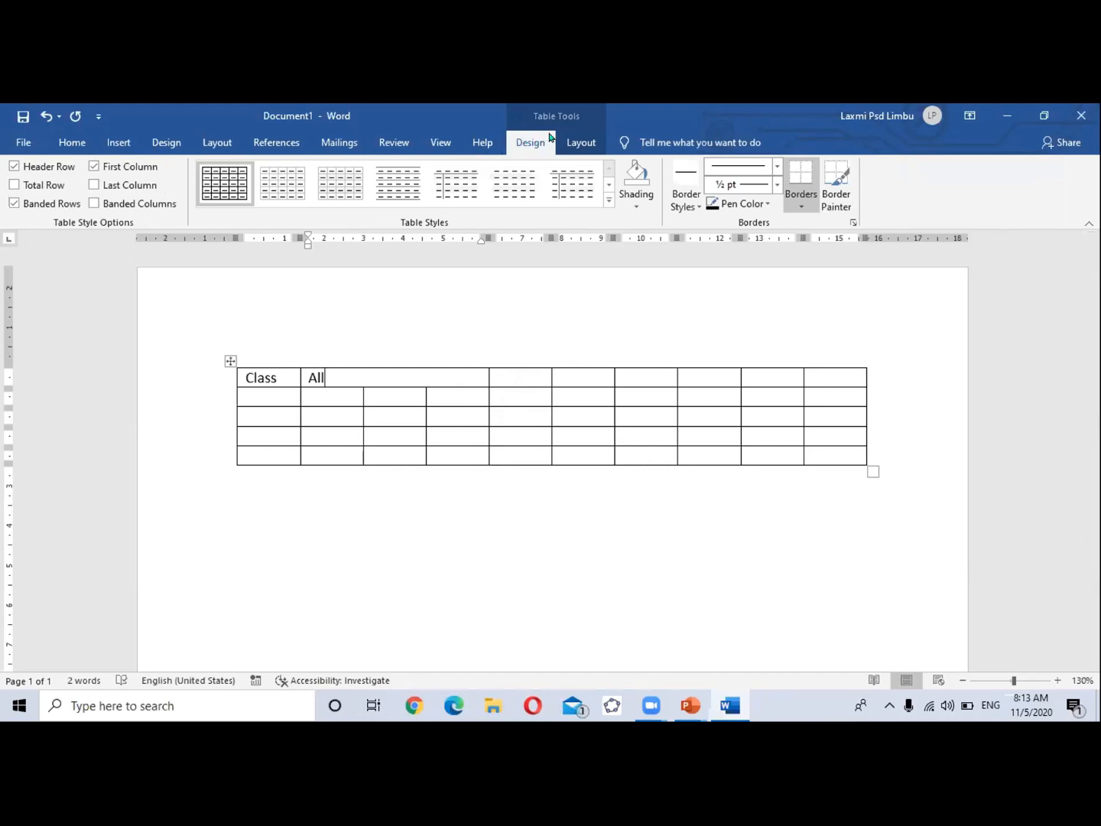
left_click(579, 141)
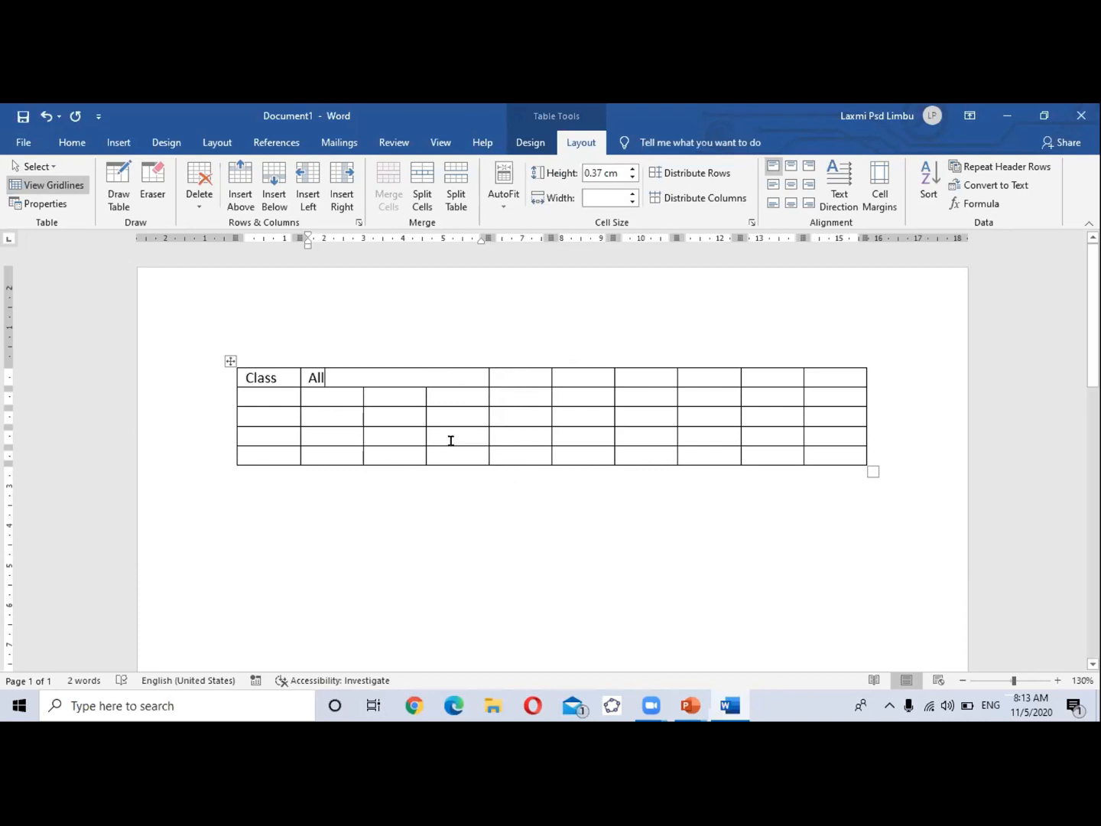
left_click_drag(506, 372, 622, 378)
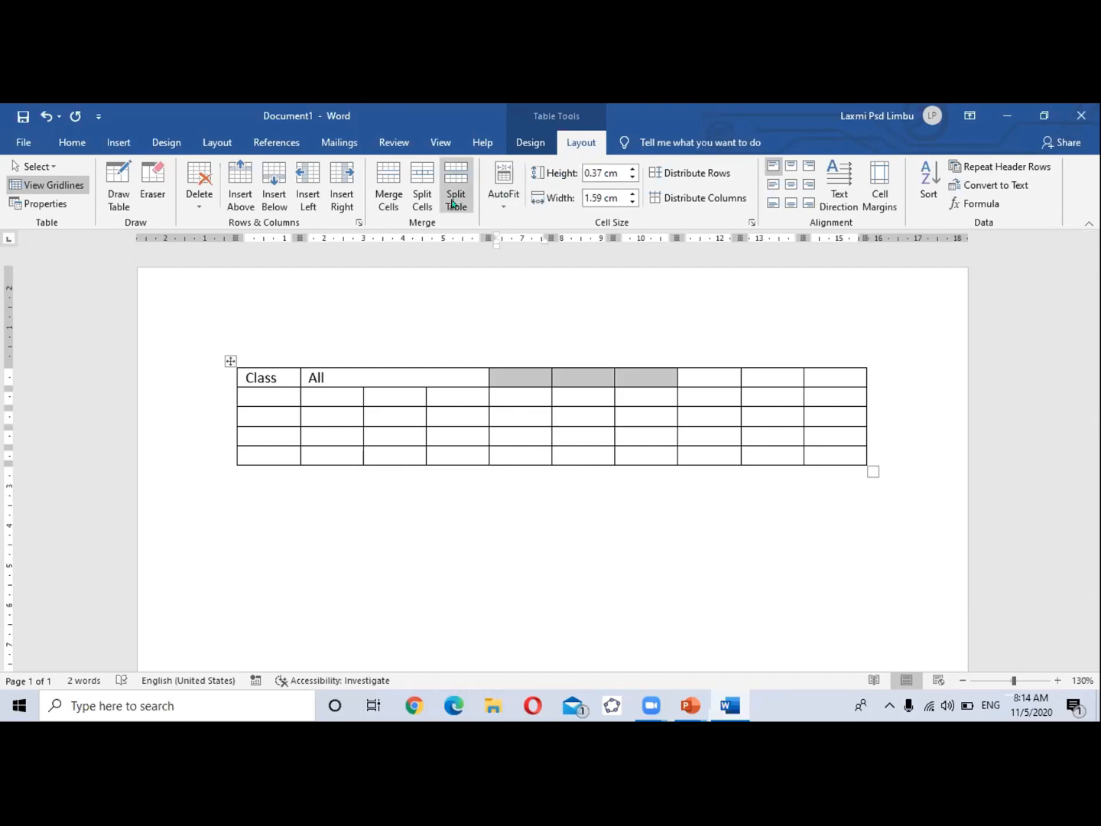
Step: Merge header cells 5–7 and label the merged cell 'Janajati'
left_click(382, 176)
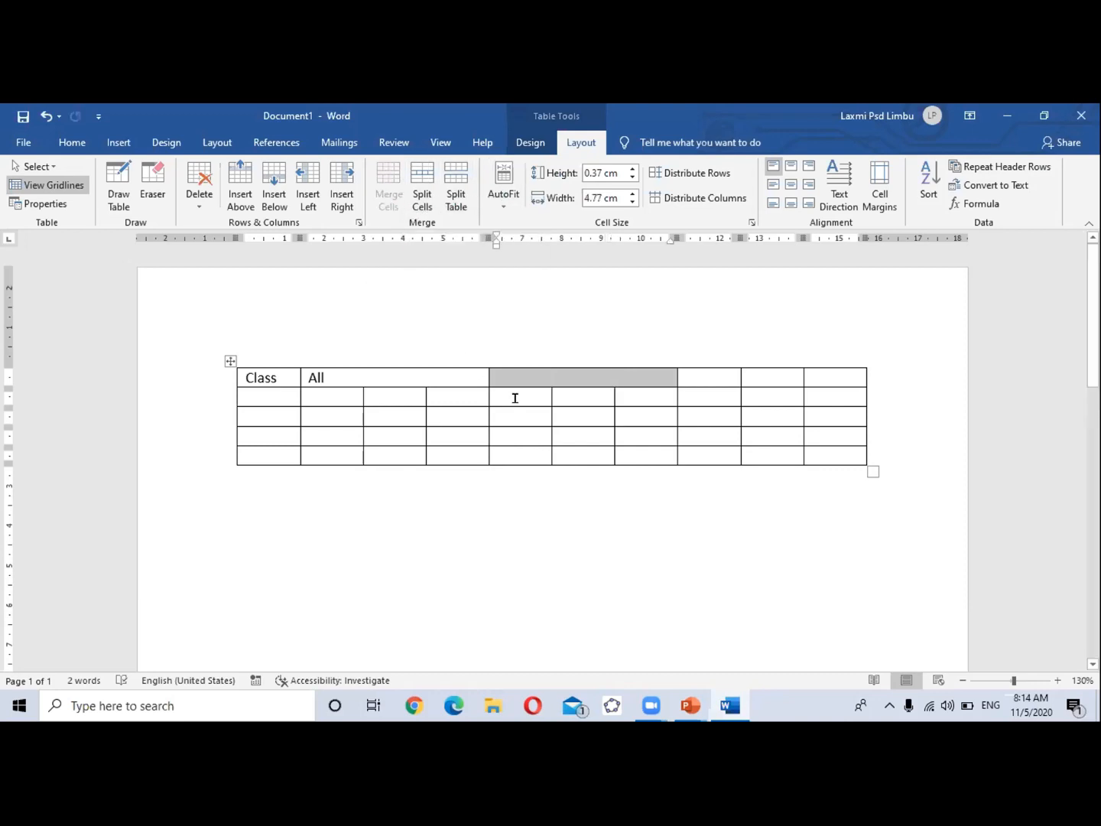
left_click(537, 373)
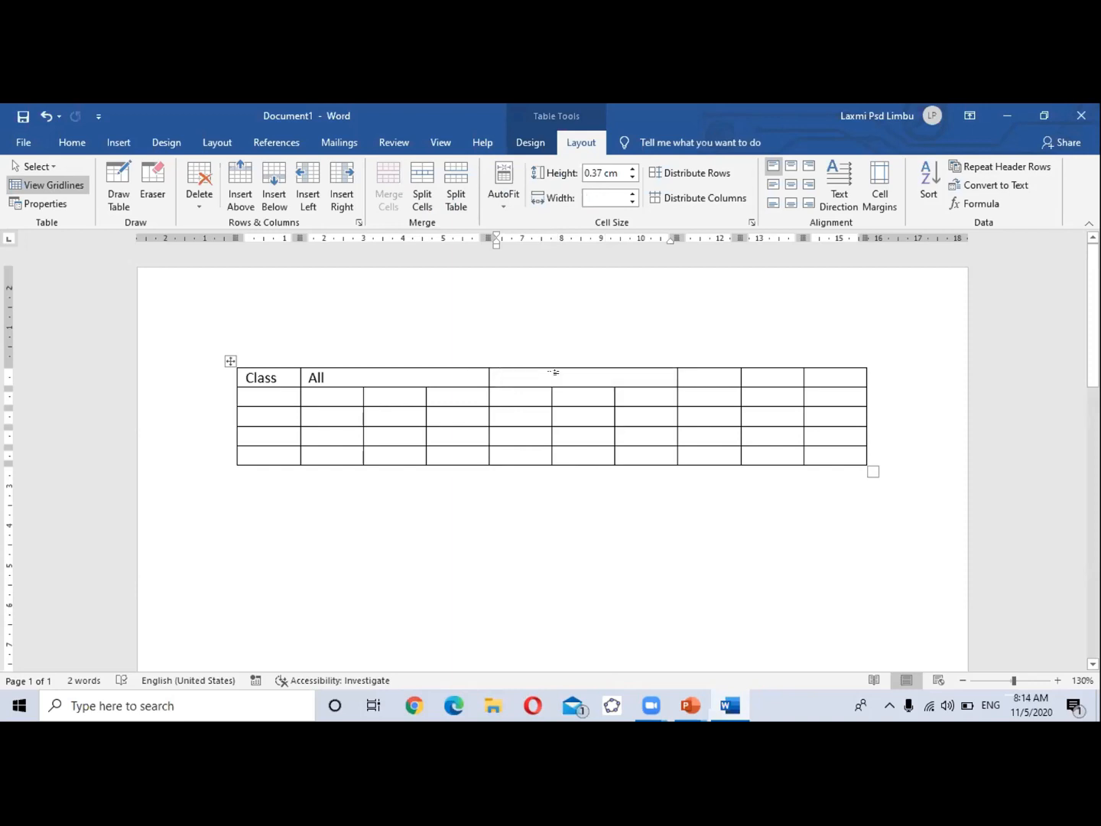
type("Ja")
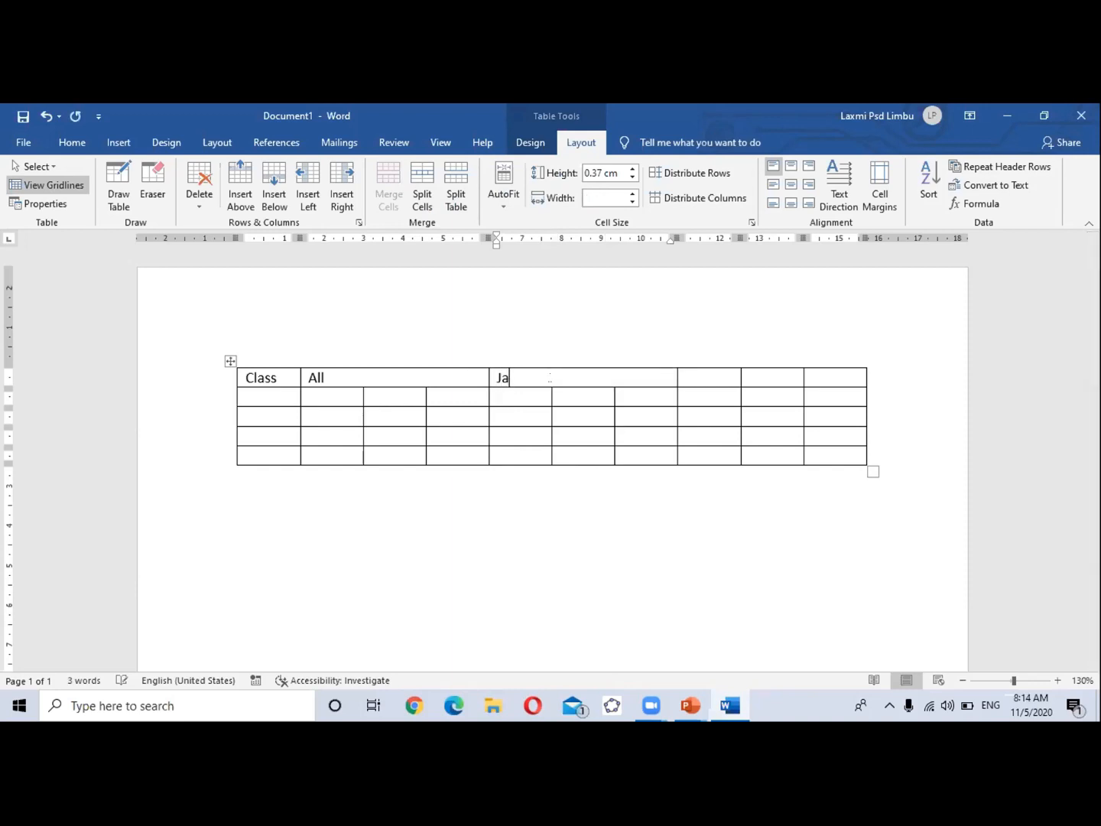
type("najati")
left_click(46, 167)
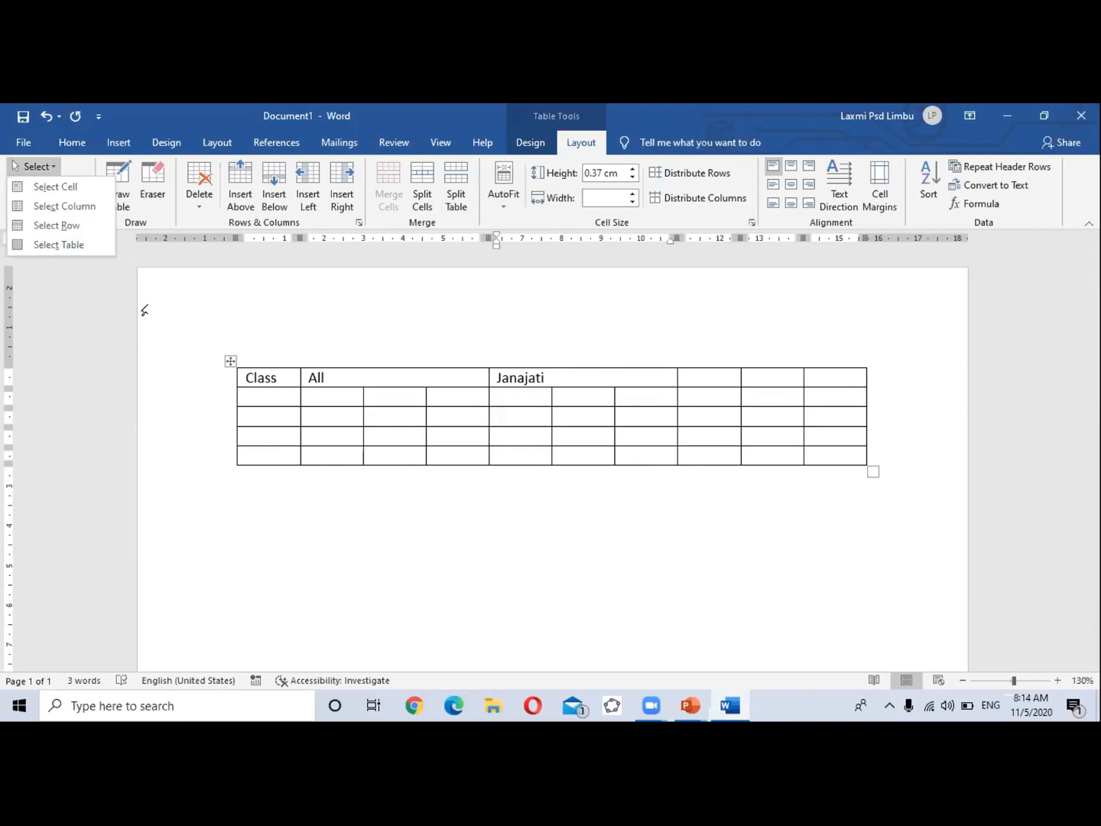
left_click(79, 279)
left_click(26, 188)
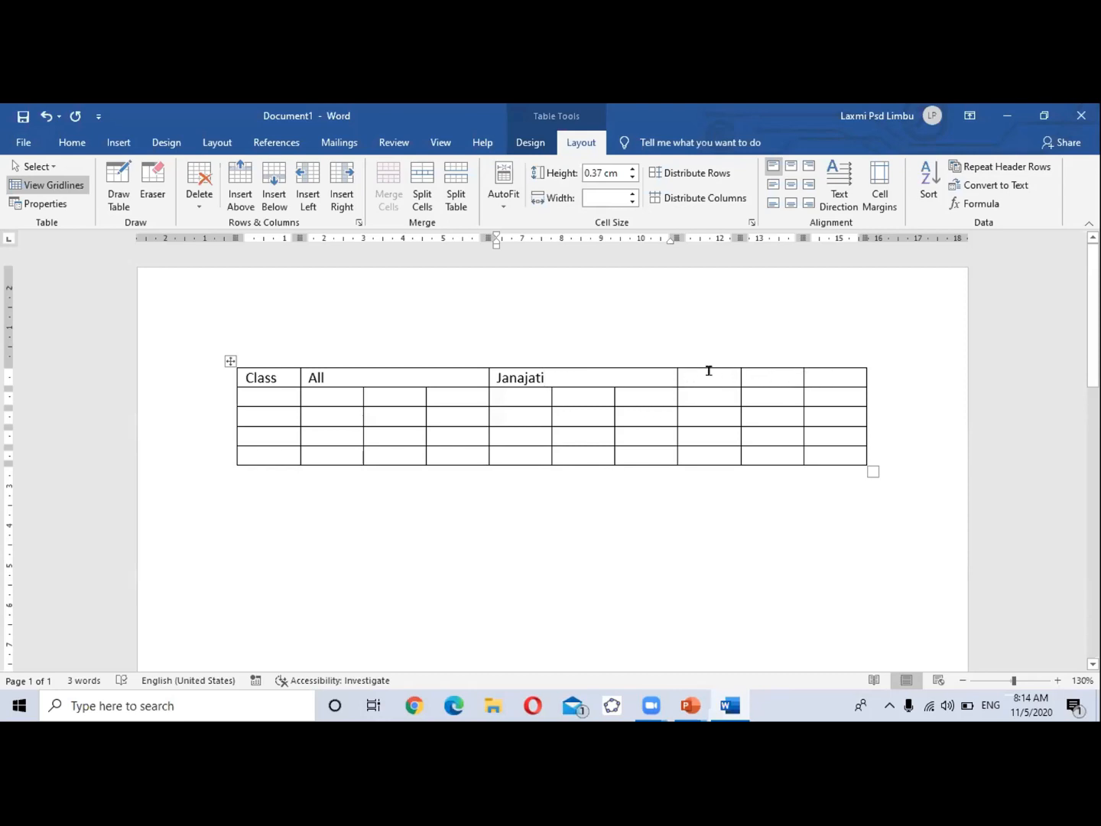
Step: Erase the top-row borders after Janajati, label the merged cell 'Dalit', and add a right column
left_click(148, 197)
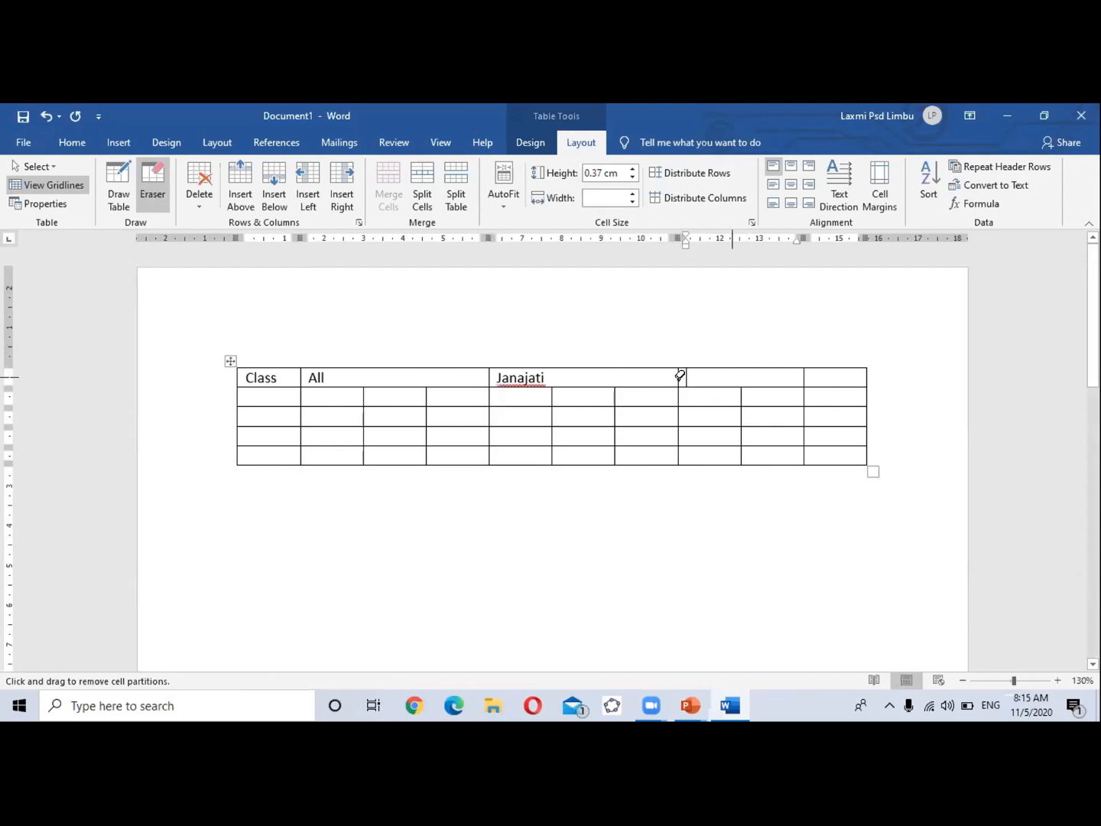
left_click(740, 372)
left_click(151, 177)
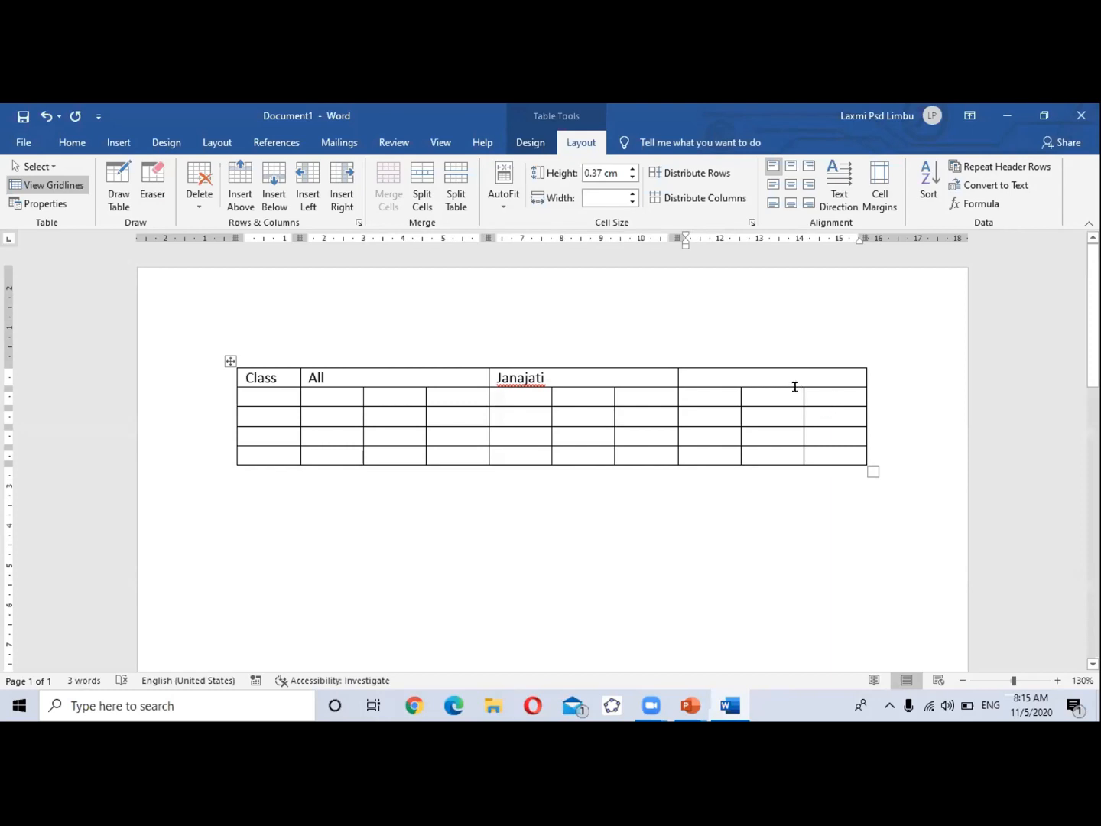
type("Dalit")
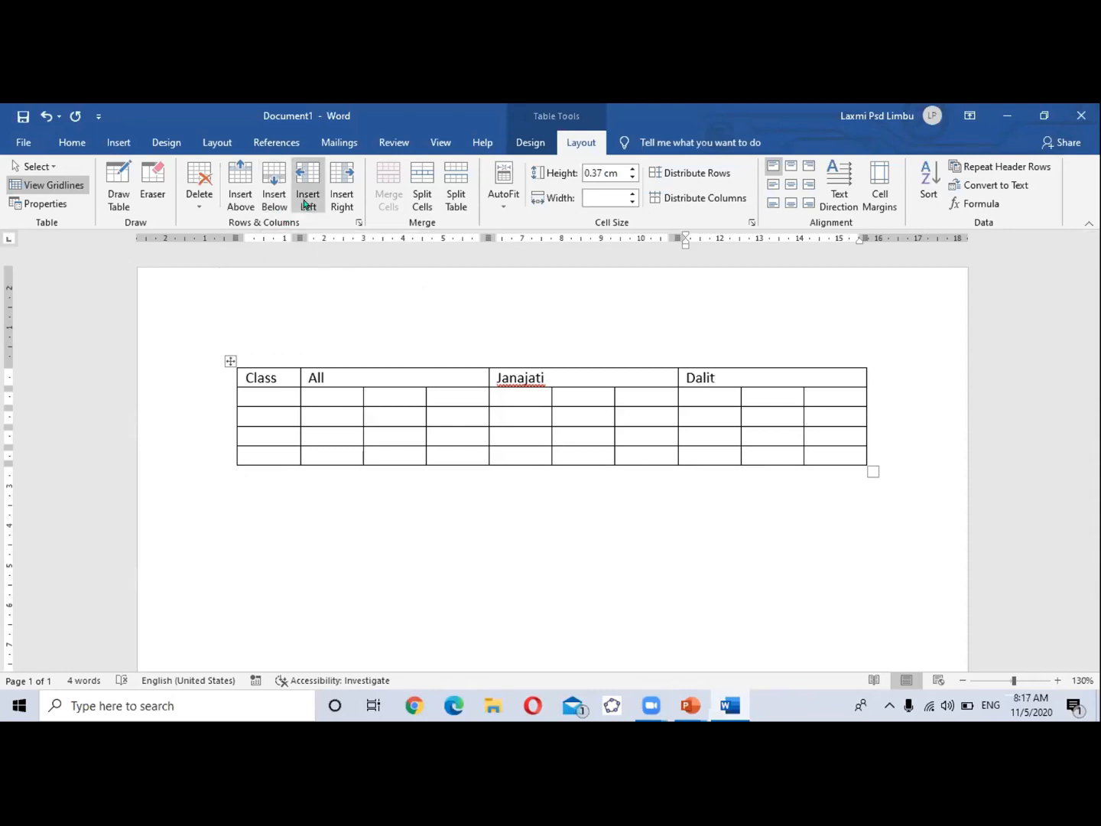
left_click(341, 184)
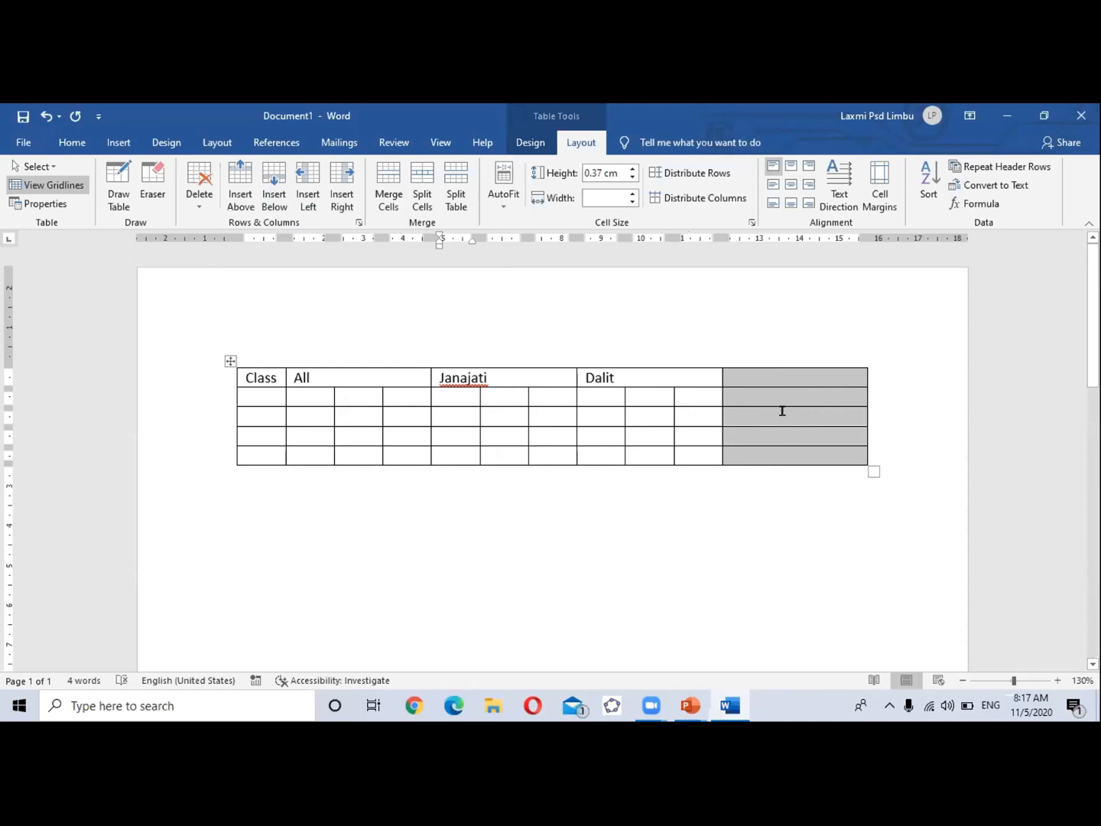
Step: Undo the added column, then insert one new column right of the last column
key("ctrl+z")
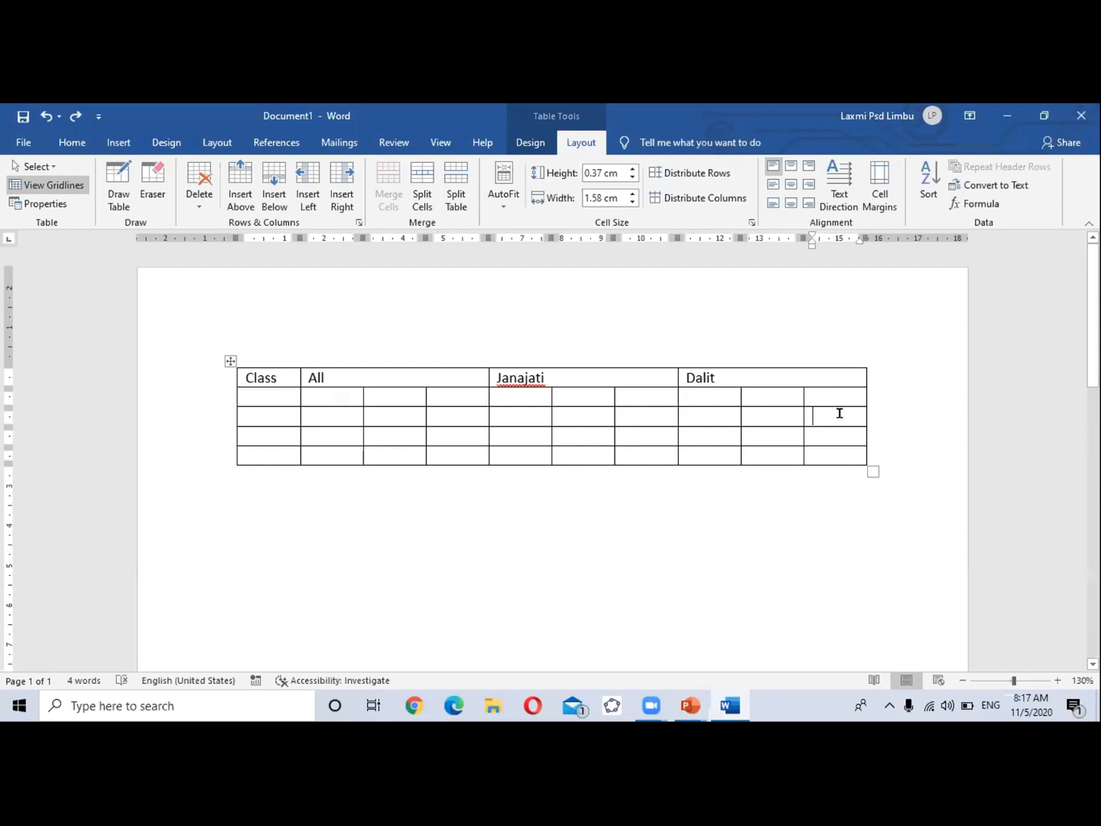
left_click(834, 437)
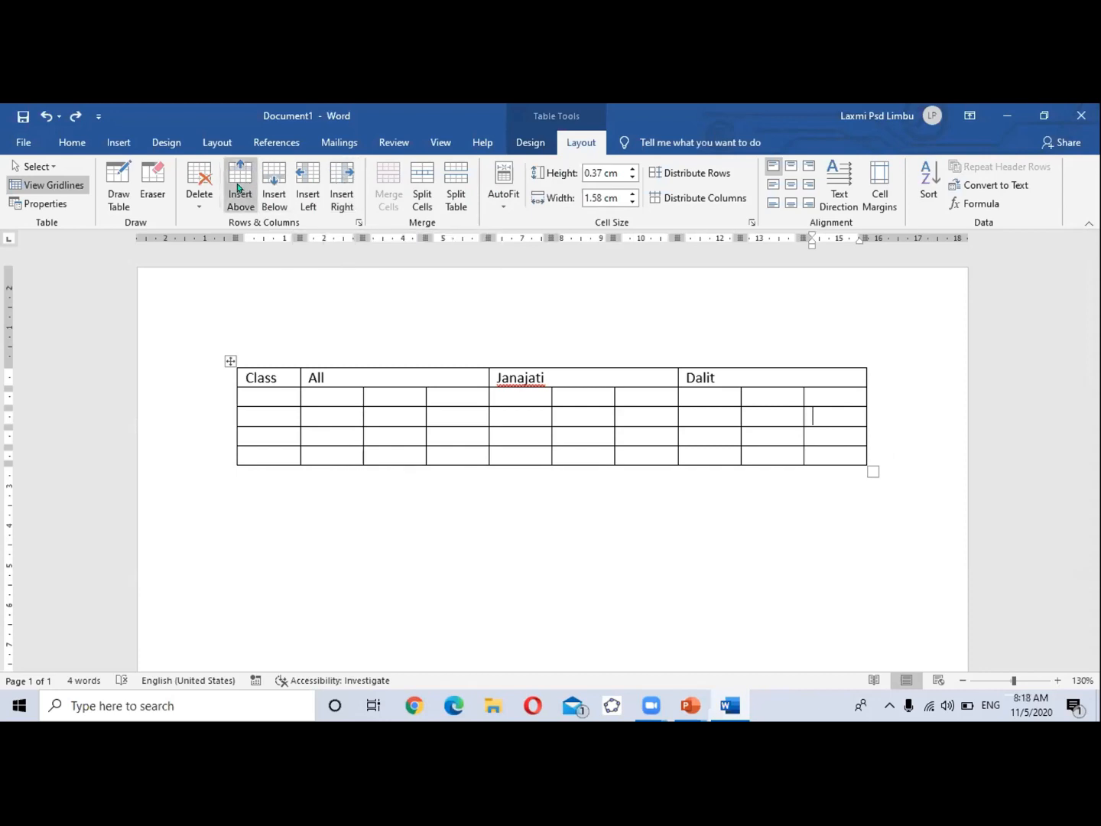
left_click(336, 178)
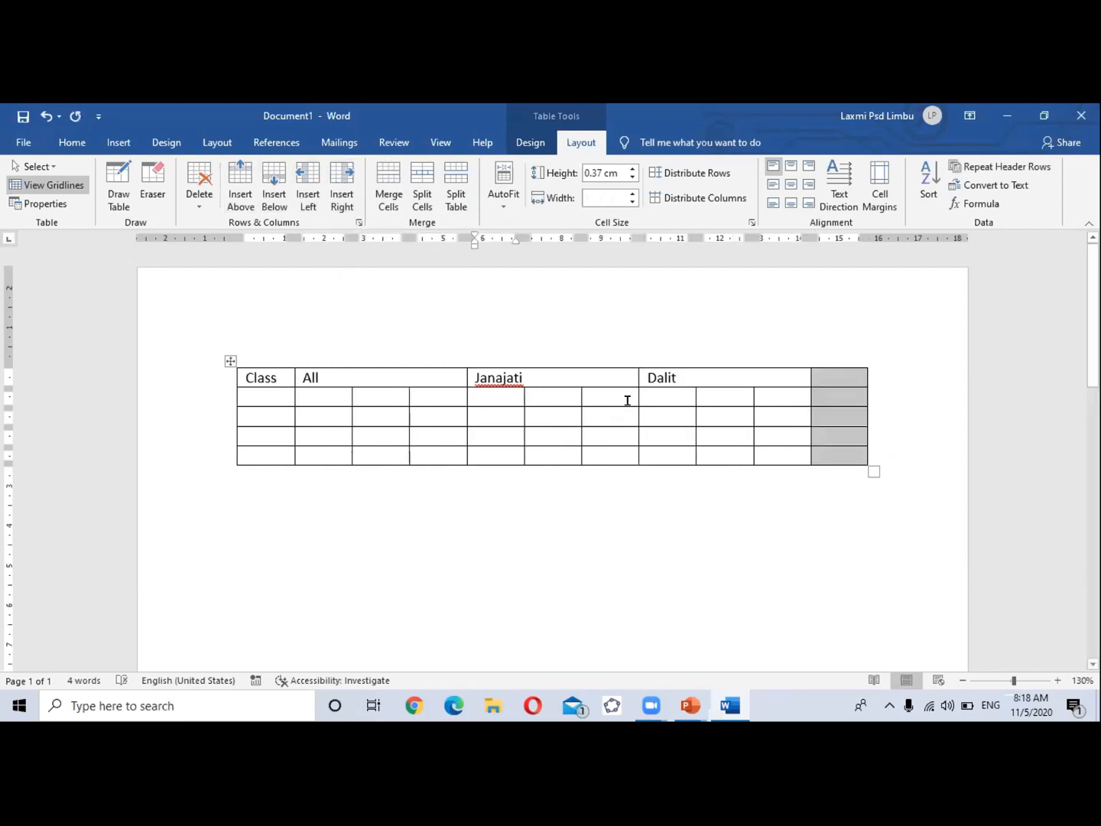
Step: Type 'Remark' as the heading of the new last column
left_click(826, 375)
type("Ream==")
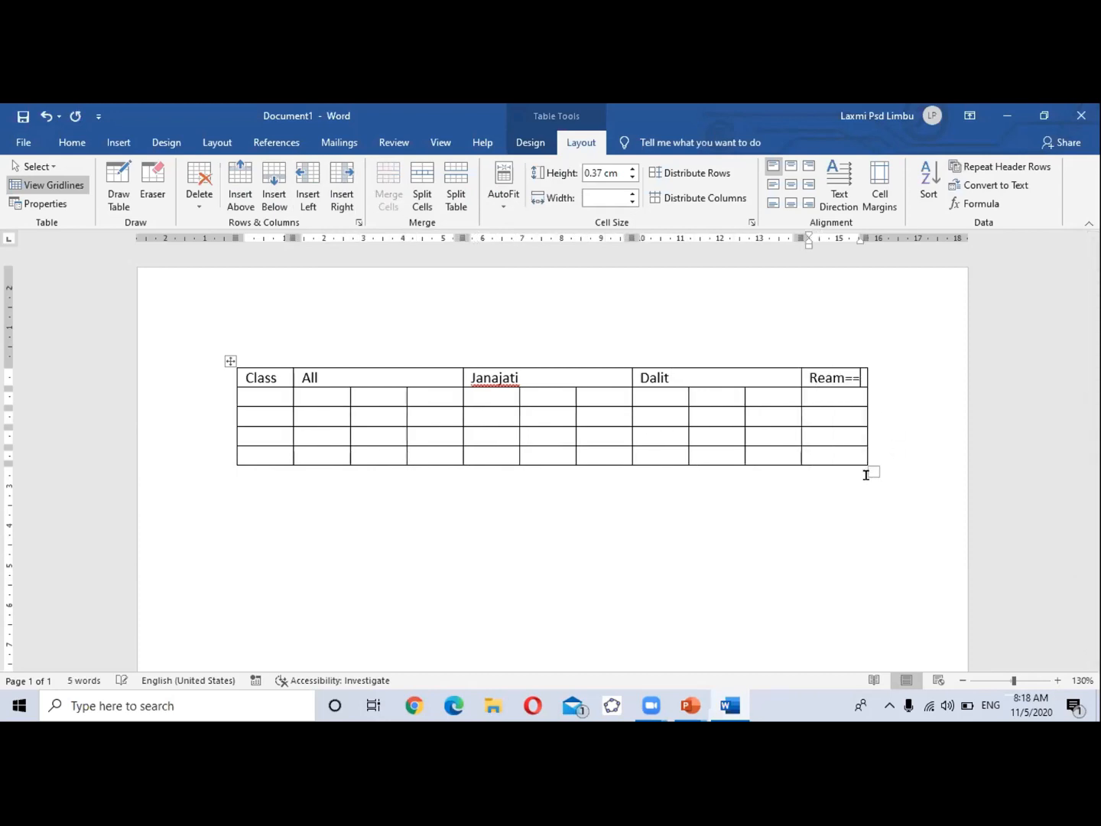
key("BackSpace")
key("BackSpace")
key("BackSpace")
key("BackSpace")
type("mark")
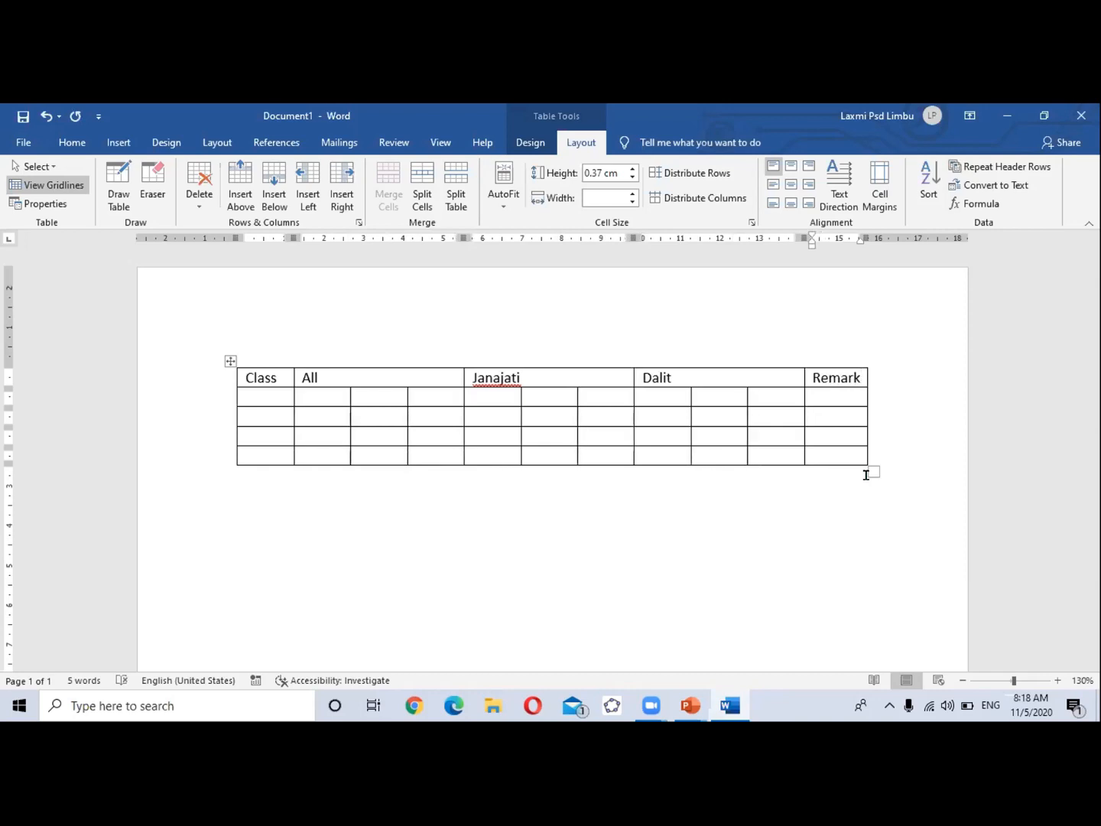
Step: Fill the three cells below All with 'Boy', 'Girl' and 'Total'
left_click(257, 392)
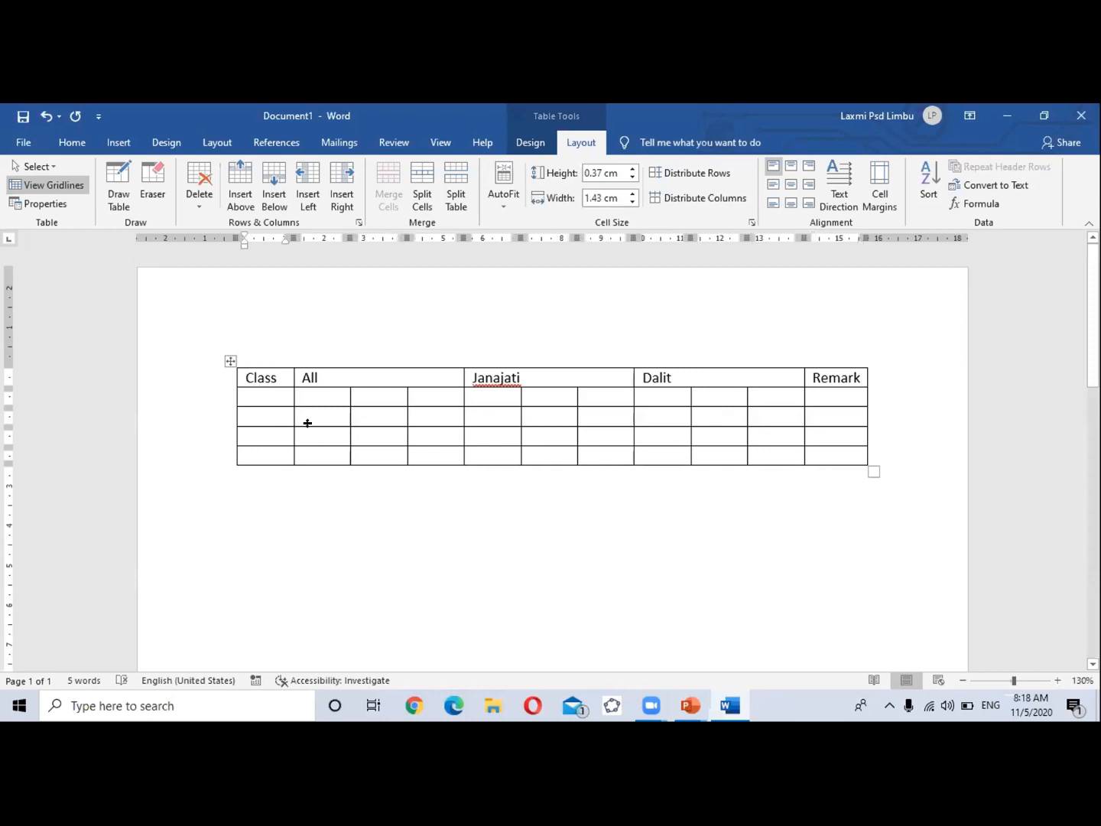
left_click(309, 390)
type("Boy")
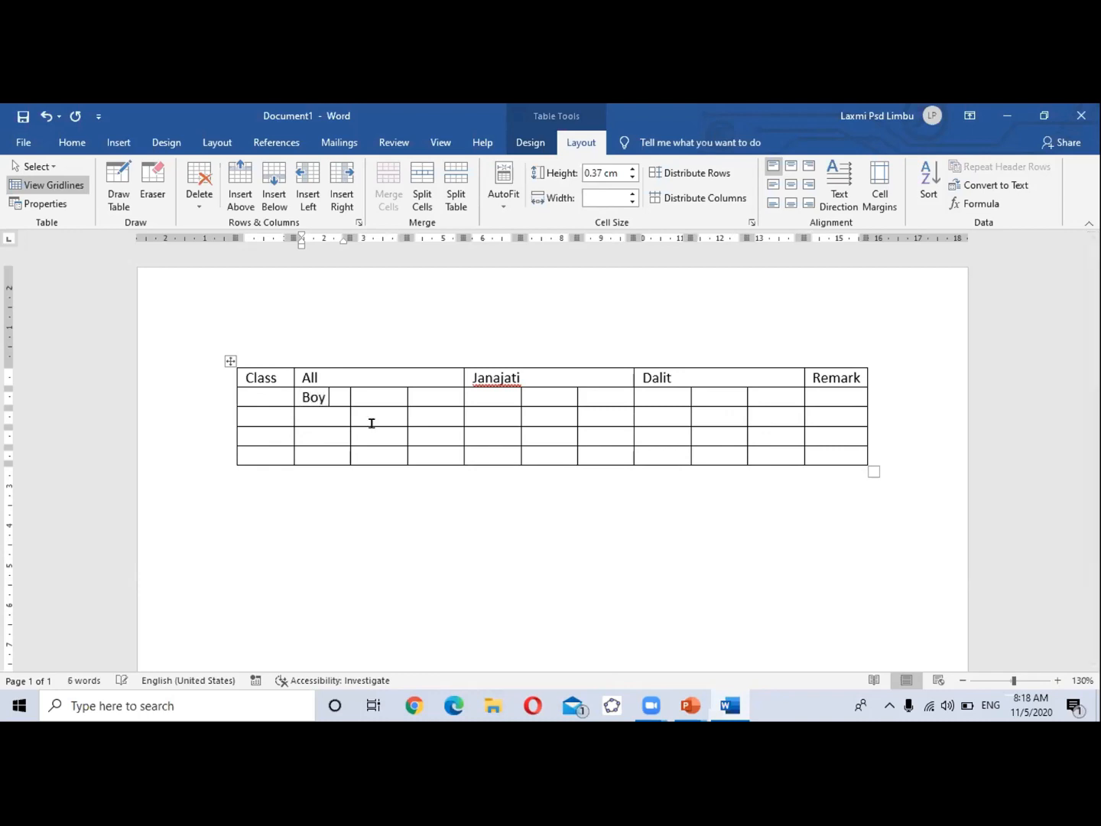
key("Tab")
type("Girl")
key("Tab")
type("Total")
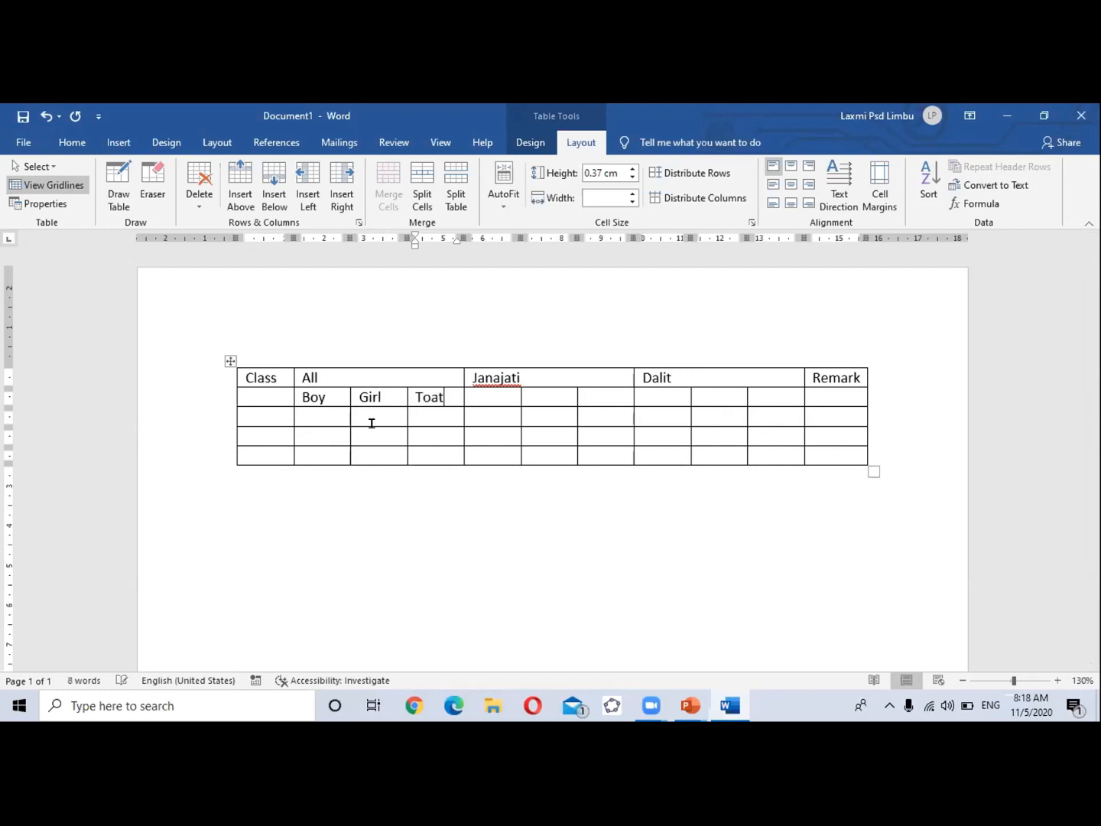
key("BackSpace")
key("BackSpace")
key("BackSpace")
type("tal")
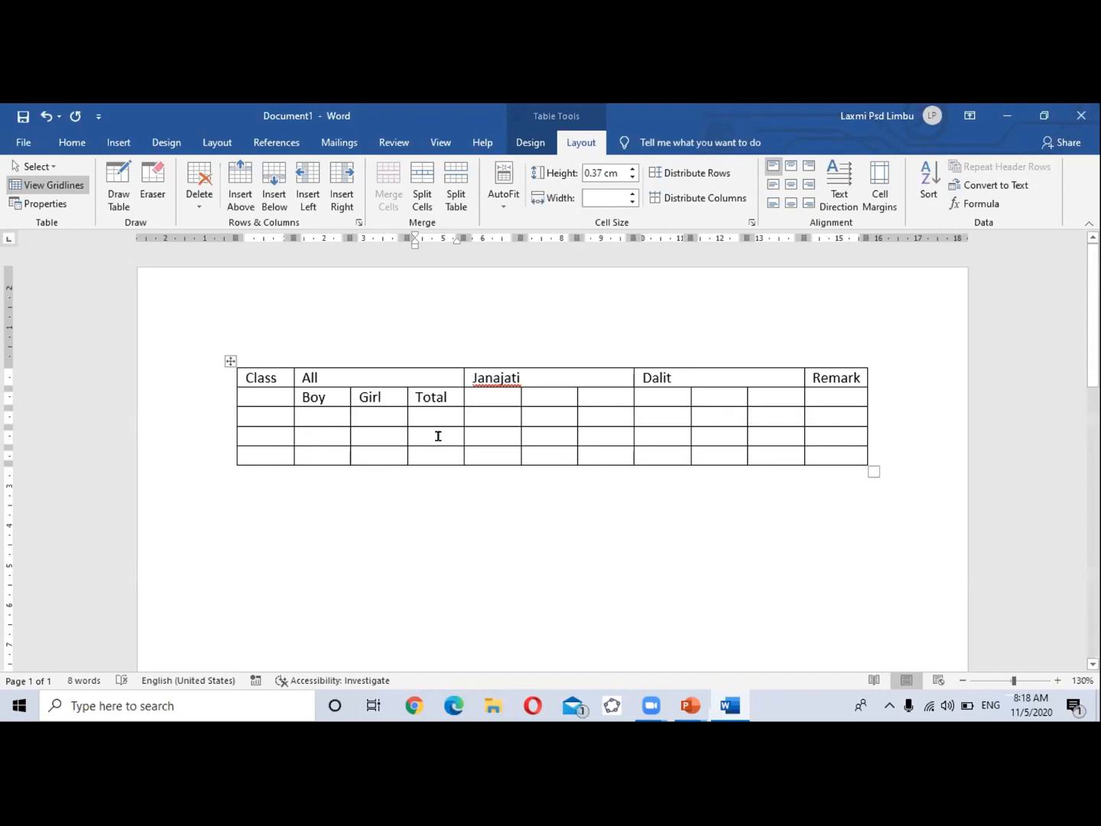
Step: Select the three second-row cells holding Boy, Girl and Total
left_click(476, 390)
left_click_drag(296, 389, 418, 391)
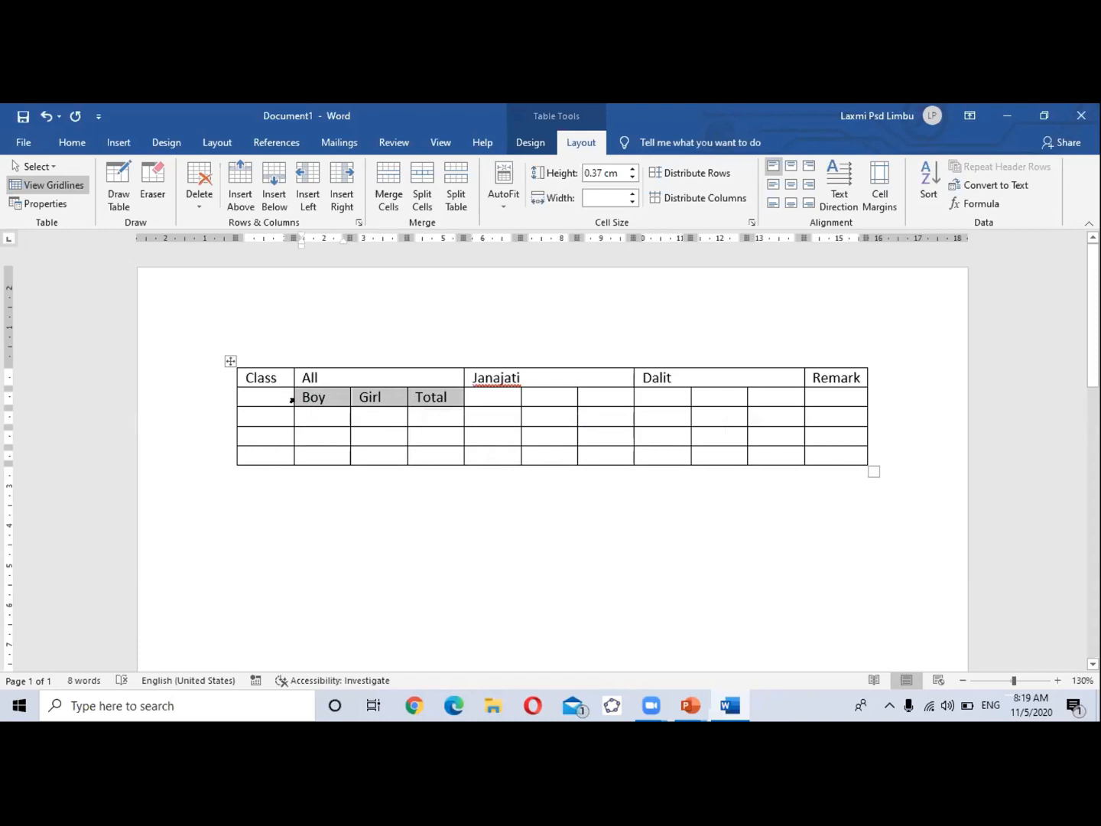
Step: Copy the Boy, Girl and Total subheader cells
right_click(394, 395)
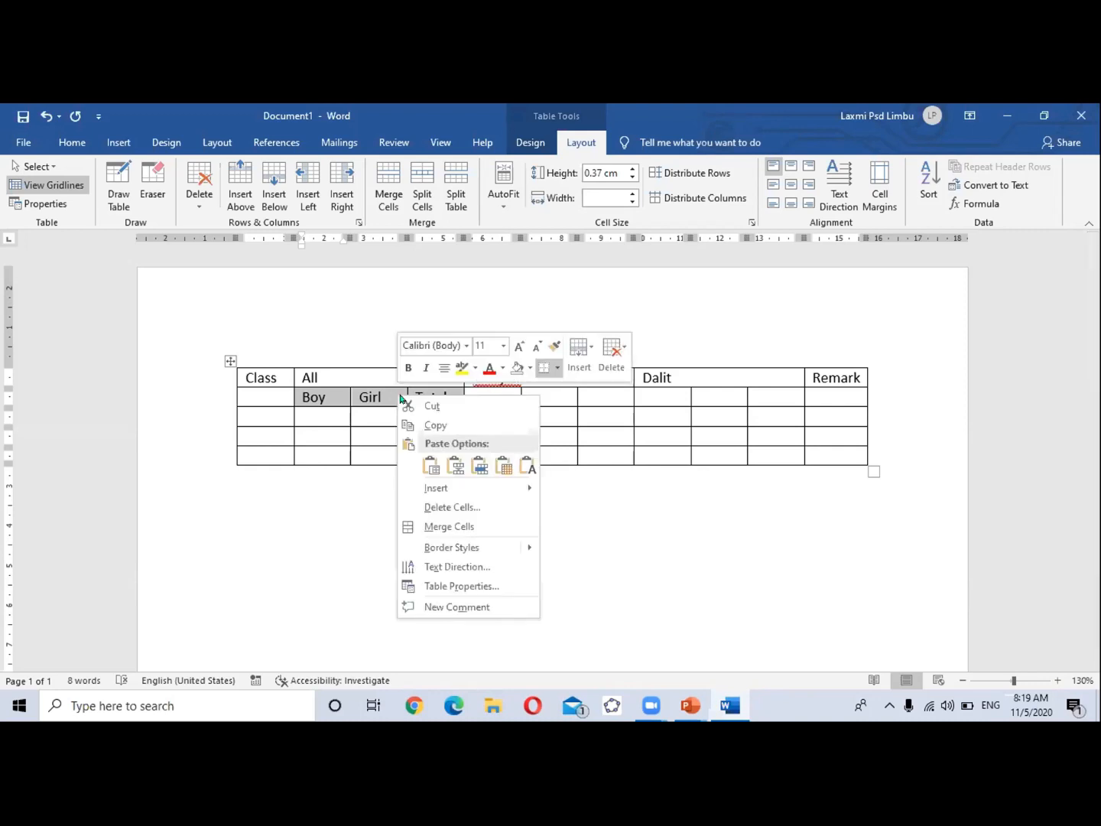
left_click(426, 427)
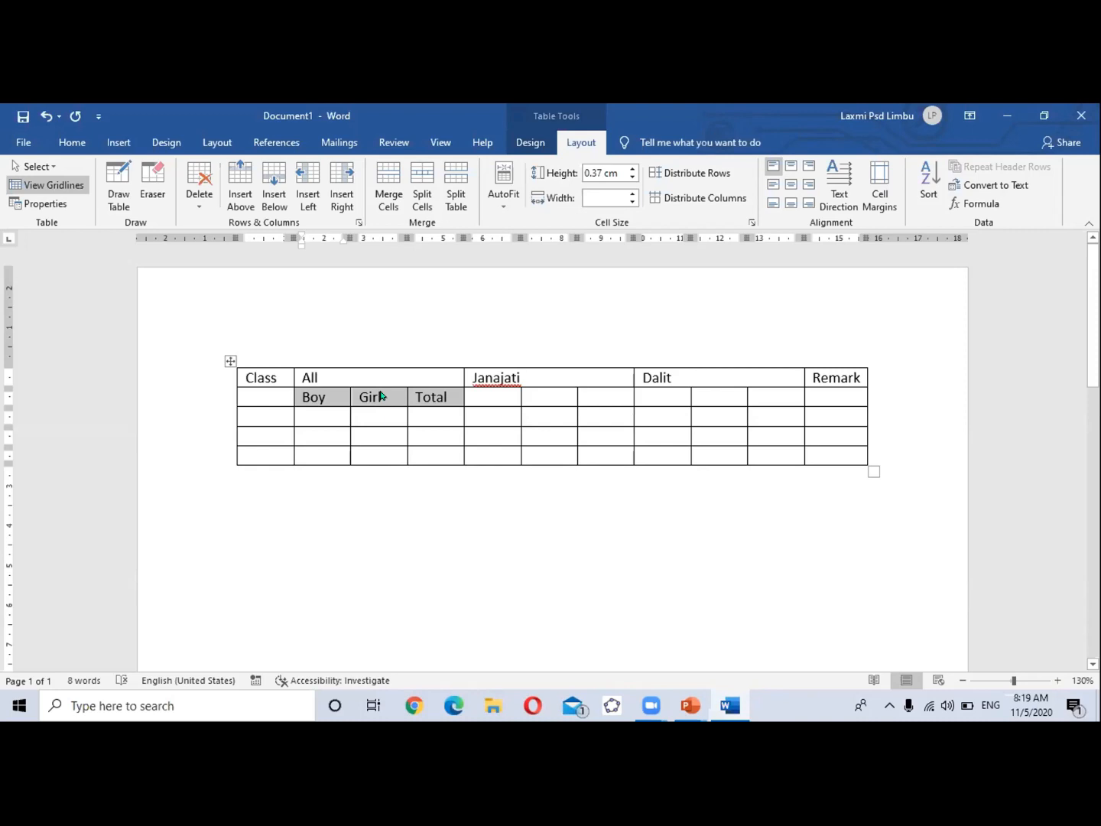
key("ctrl+c")
right_click(389, 396)
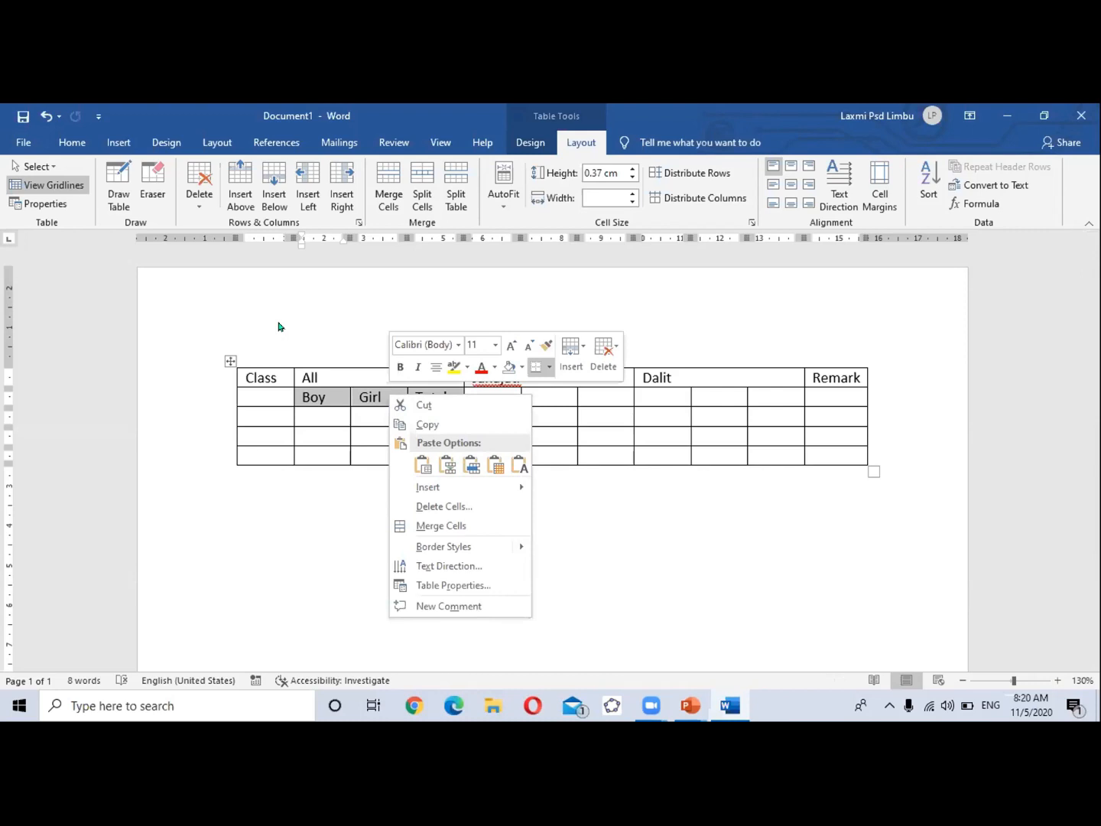
key("Escape")
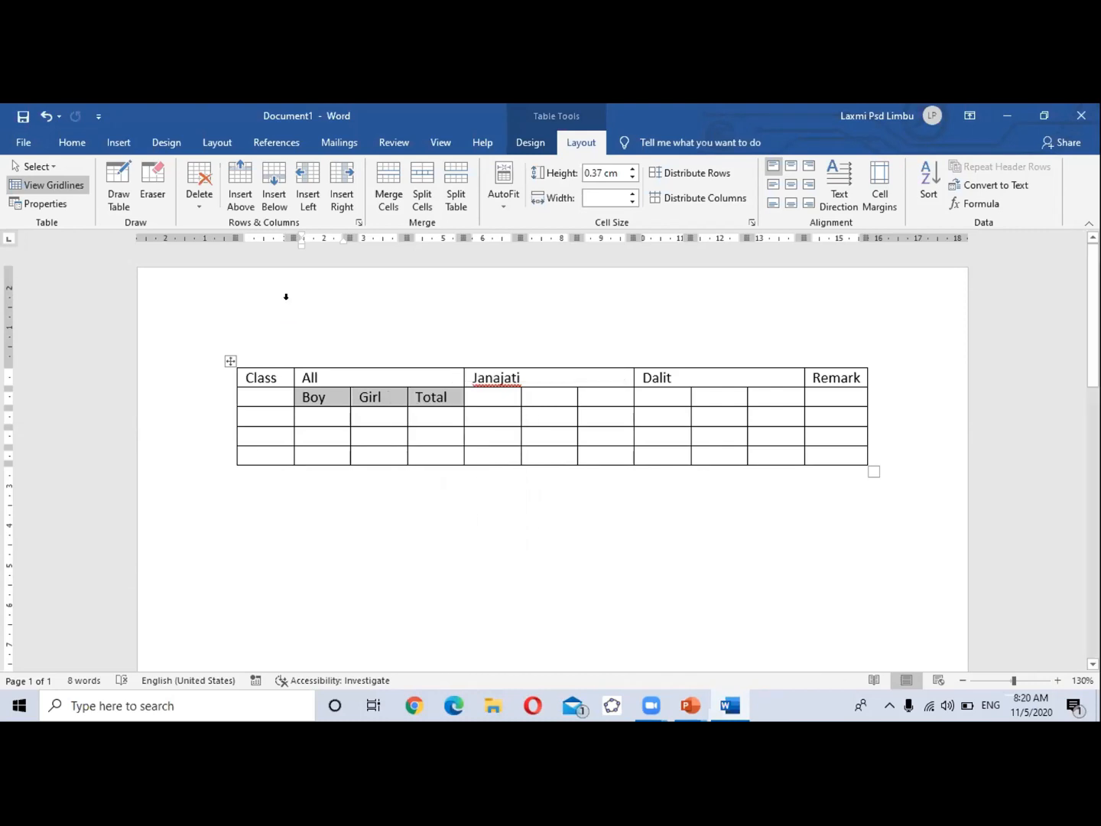
Step: Try pasting the subheaders across all six cells under Janajati and Dalit, then remove them
left_click(473, 390)
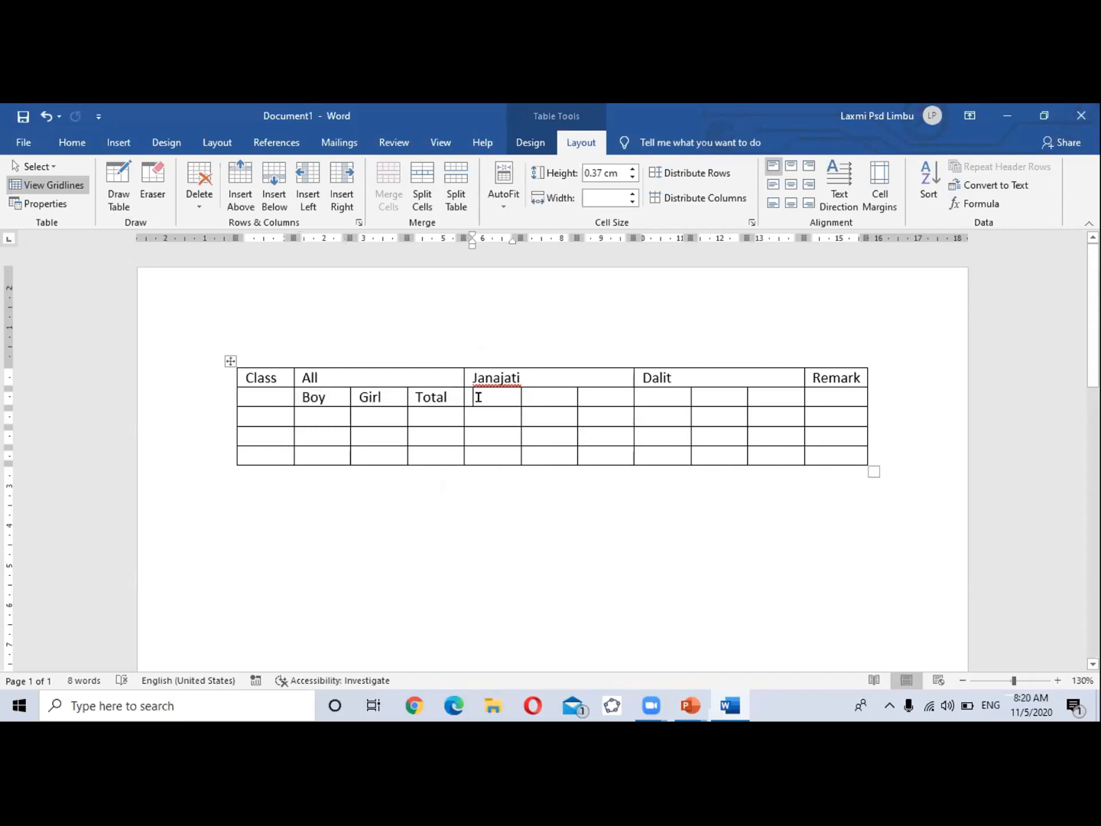
left_click_drag(497, 390, 739, 394)
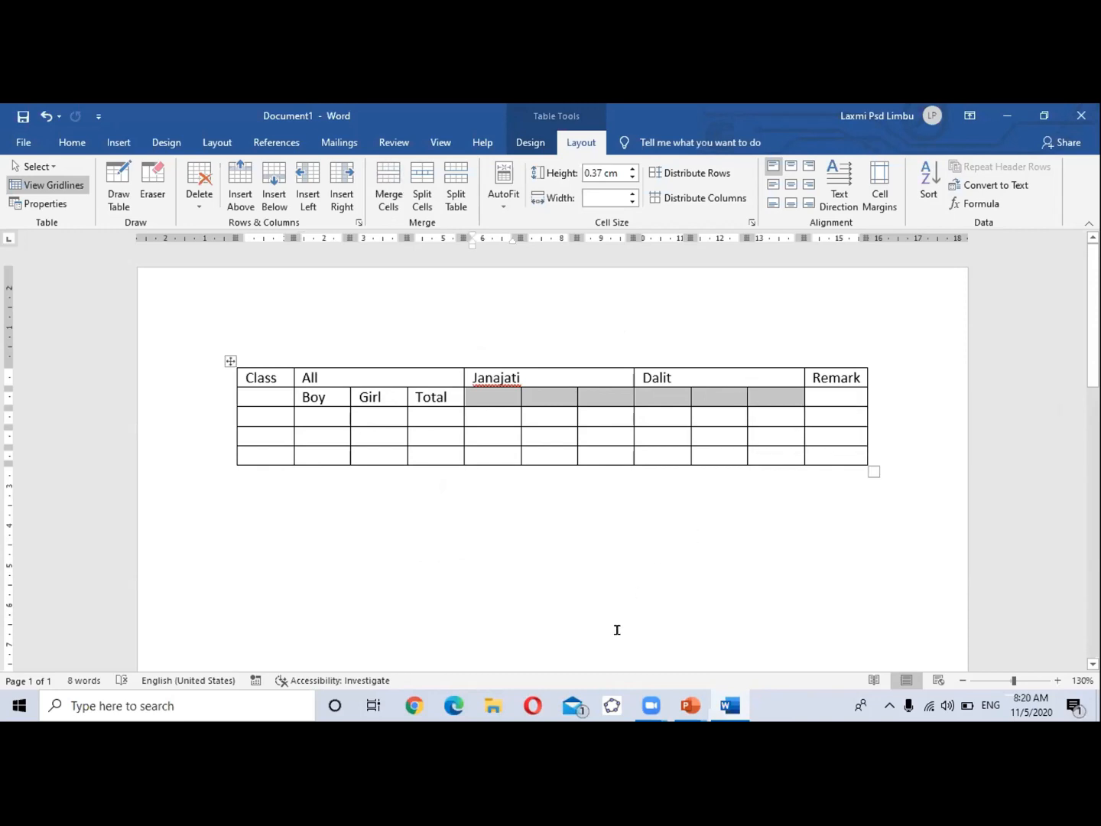
key("ctrl+v")
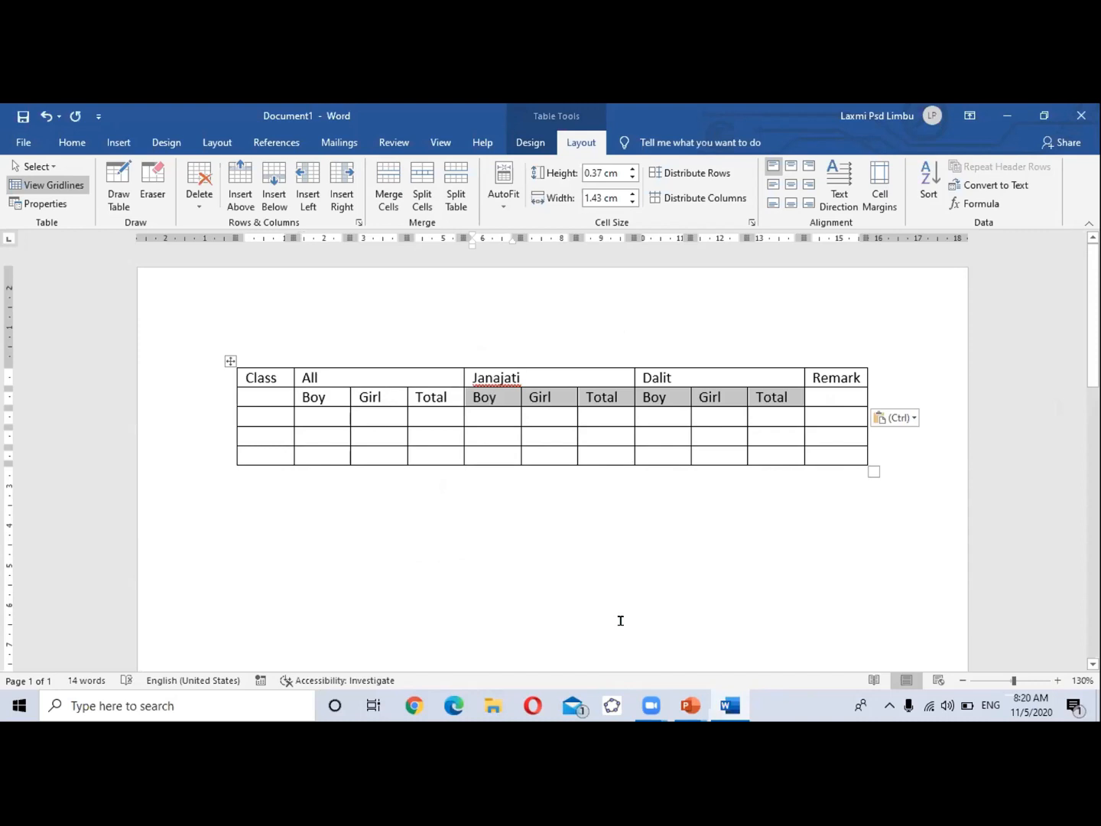
key("ctrl+z")
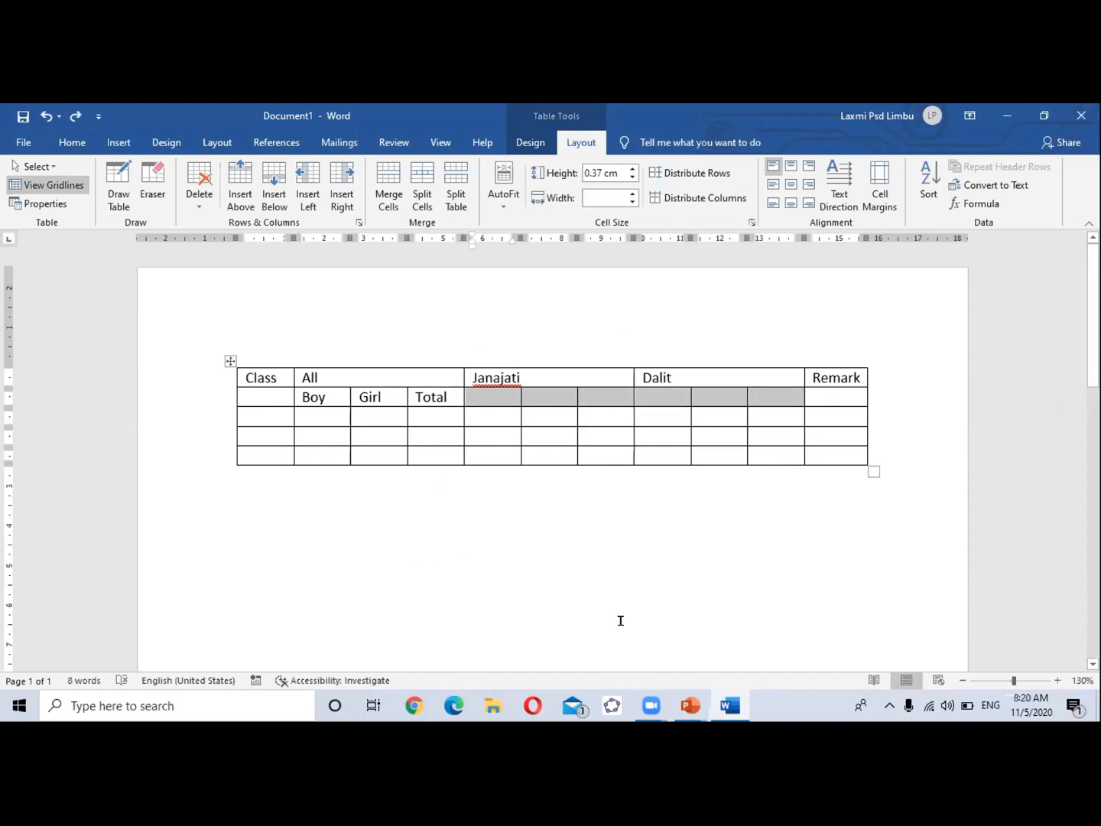
left_click(554, 502)
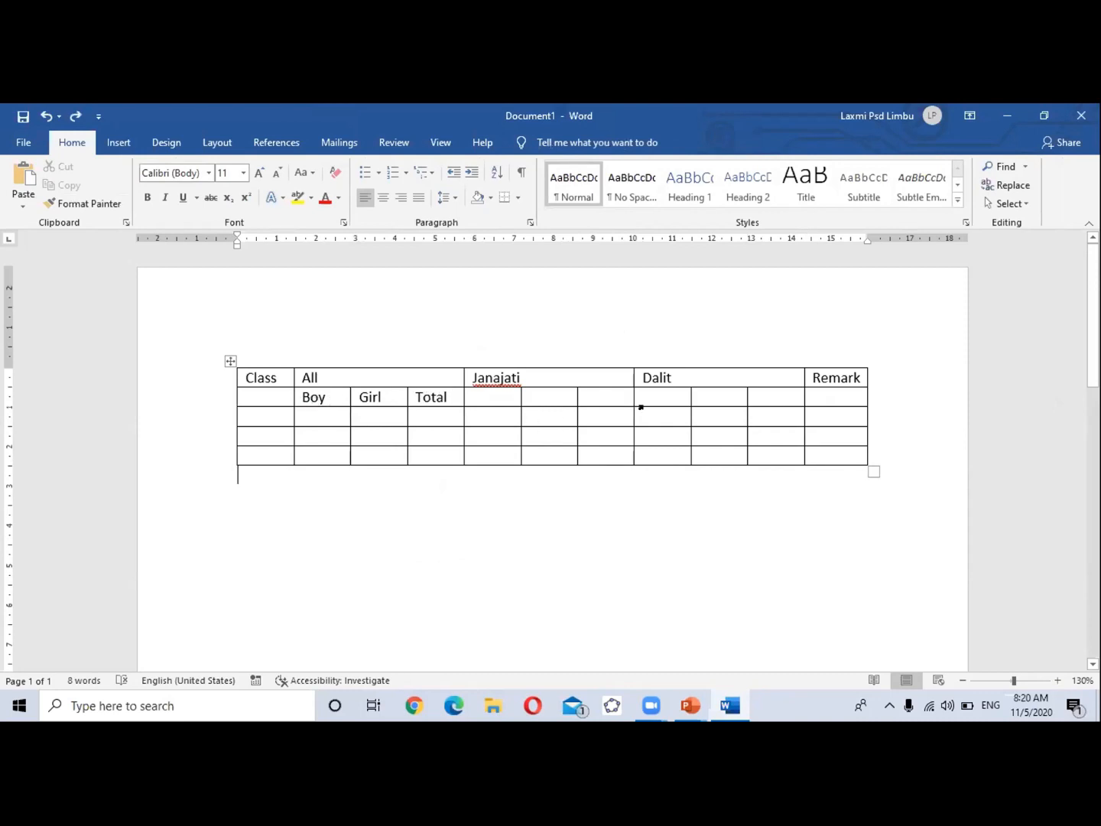
left_click_drag(480, 390, 760, 389)
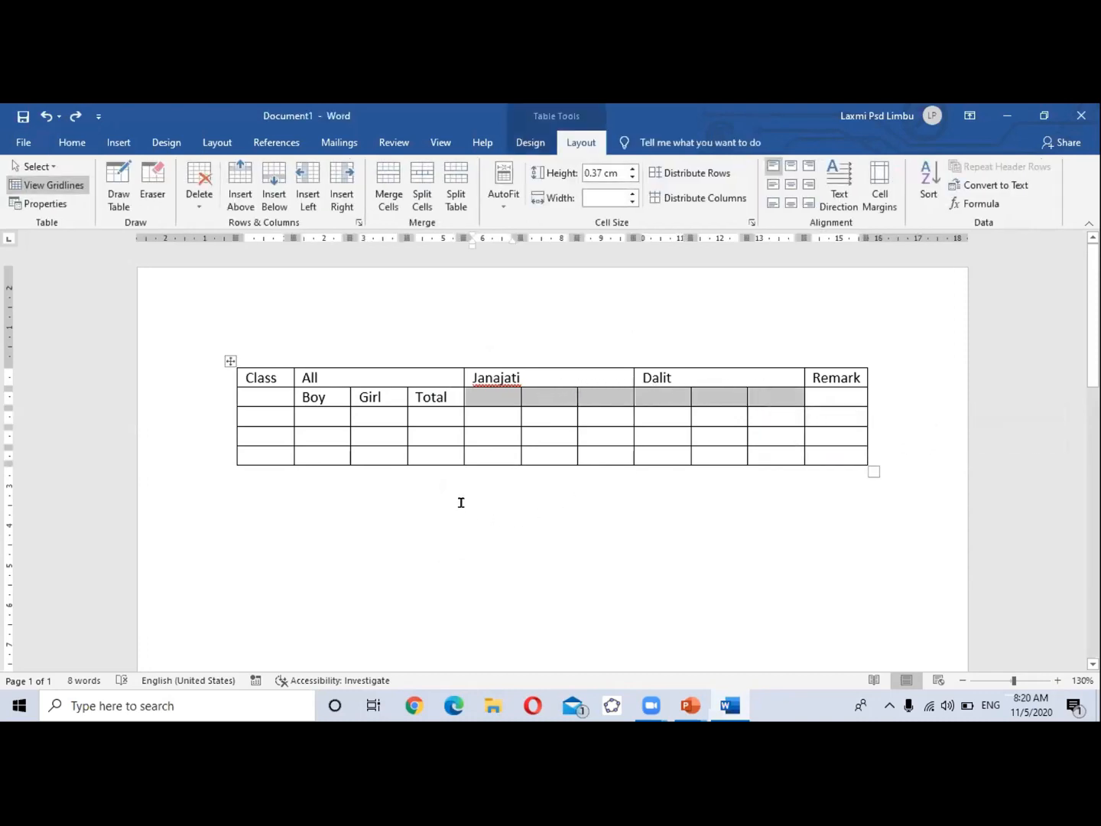
key("ctrl+v")
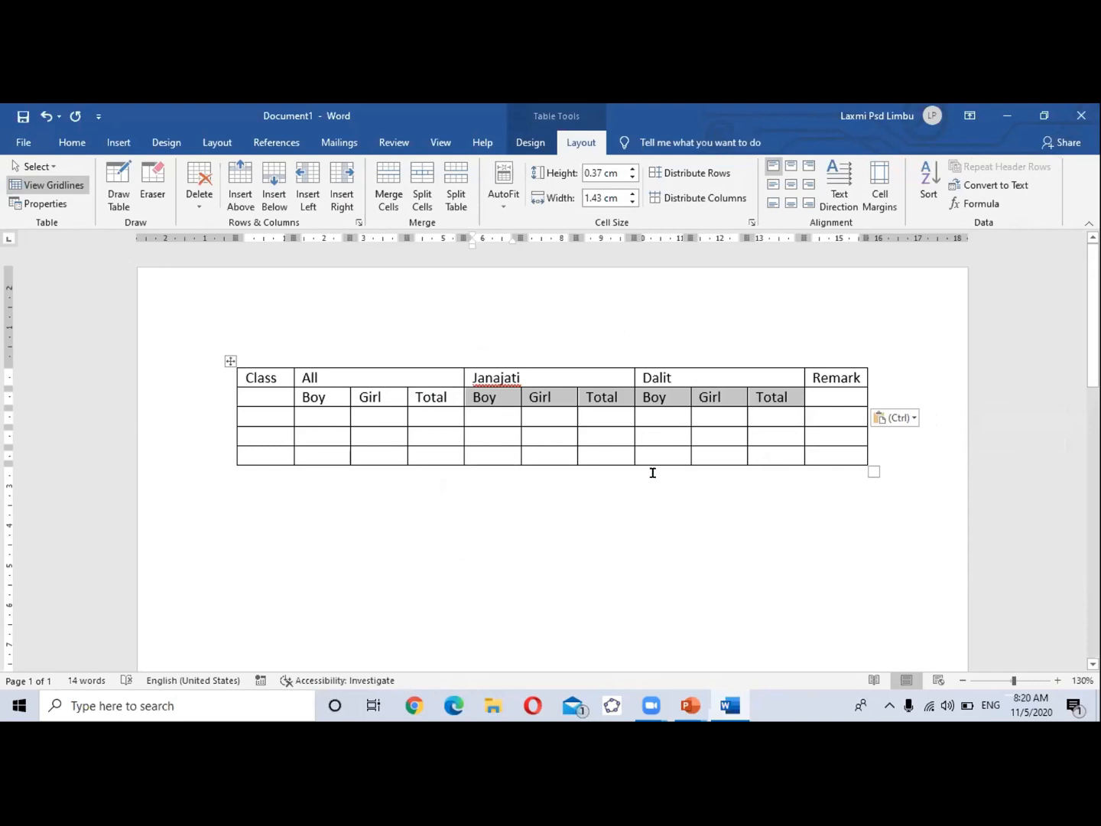
key("Delete")
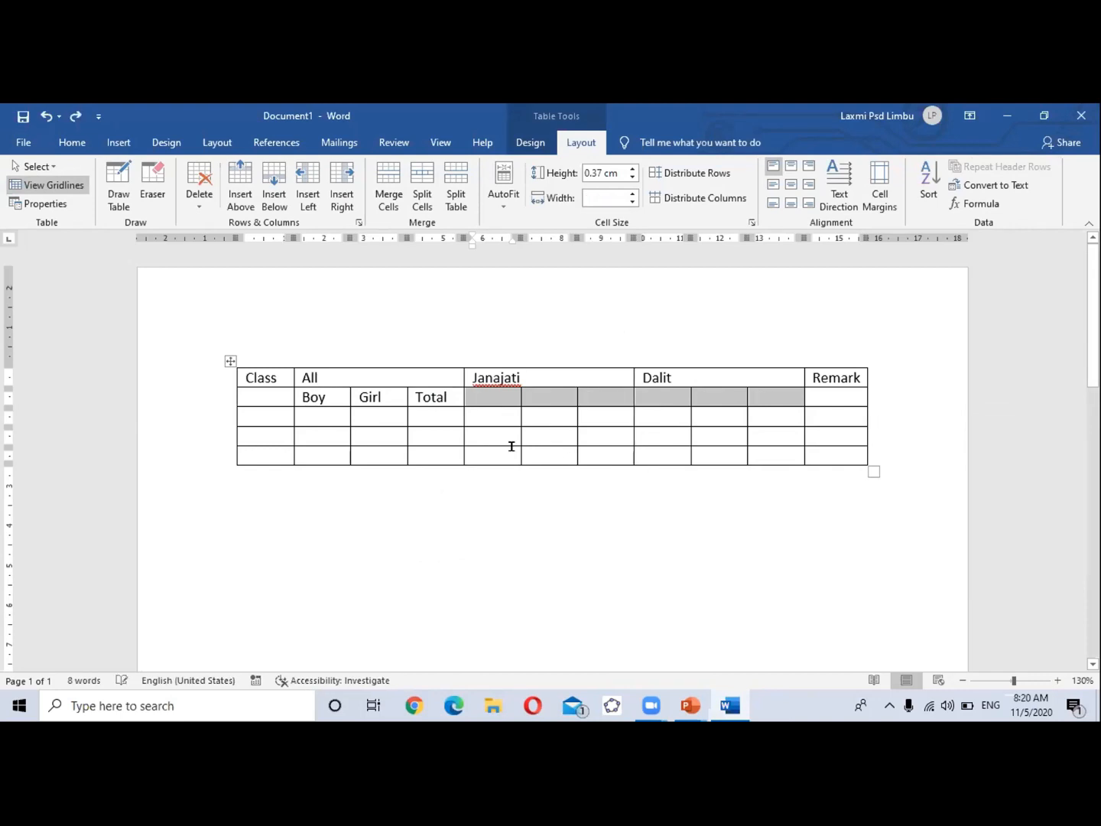
left_click(505, 455)
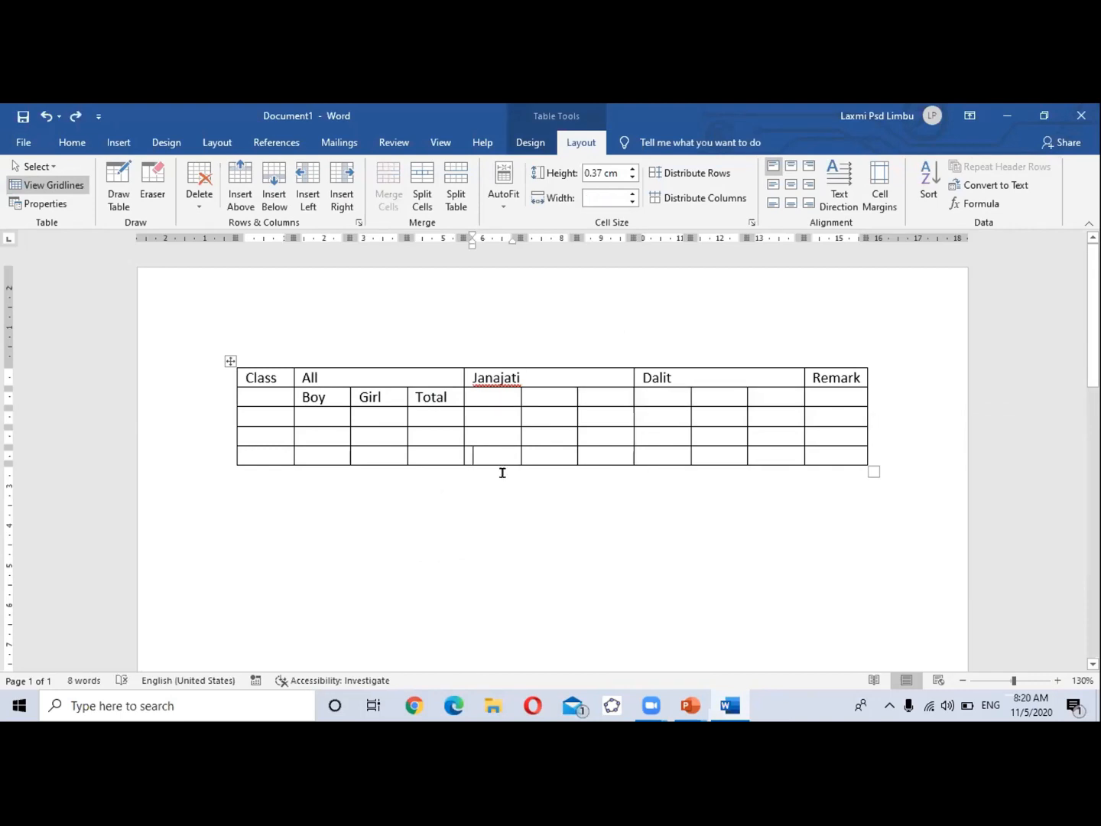
Step: Paste Boy, Girl and Total under Janajati and again under Dalit
left_click(473, 396)
key("ctrl+v")
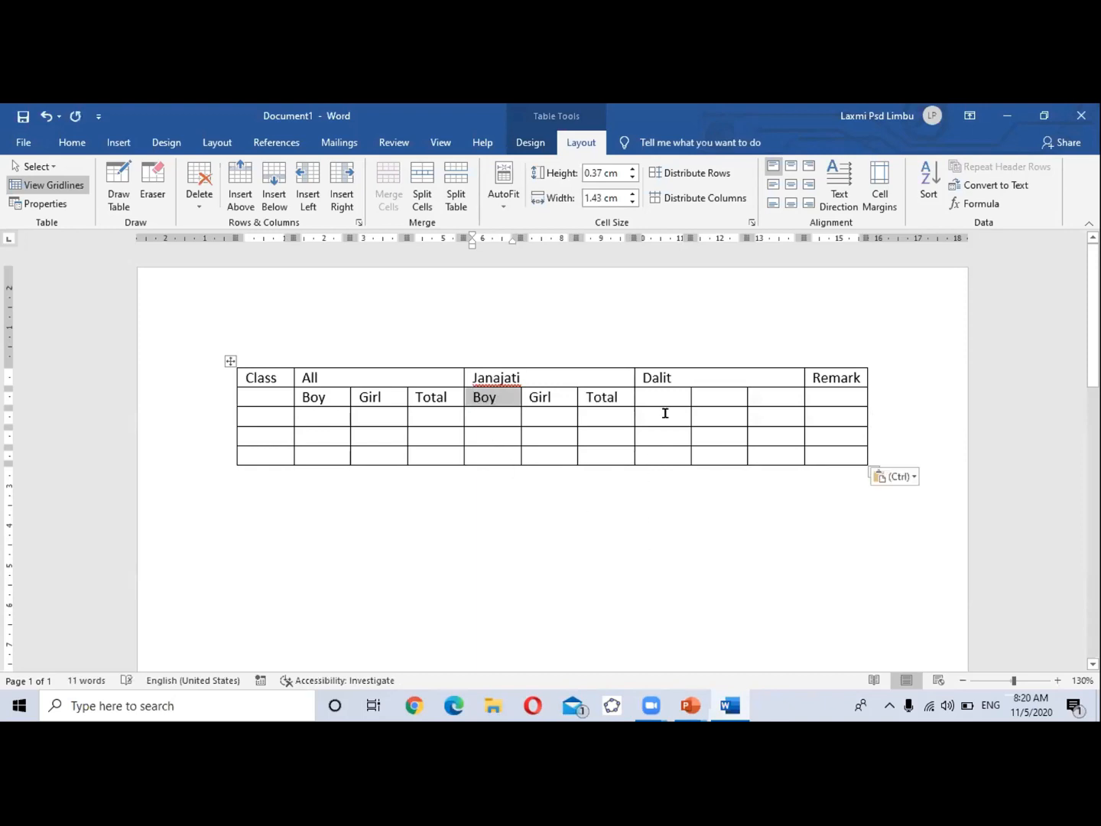
left_click(648, 390)
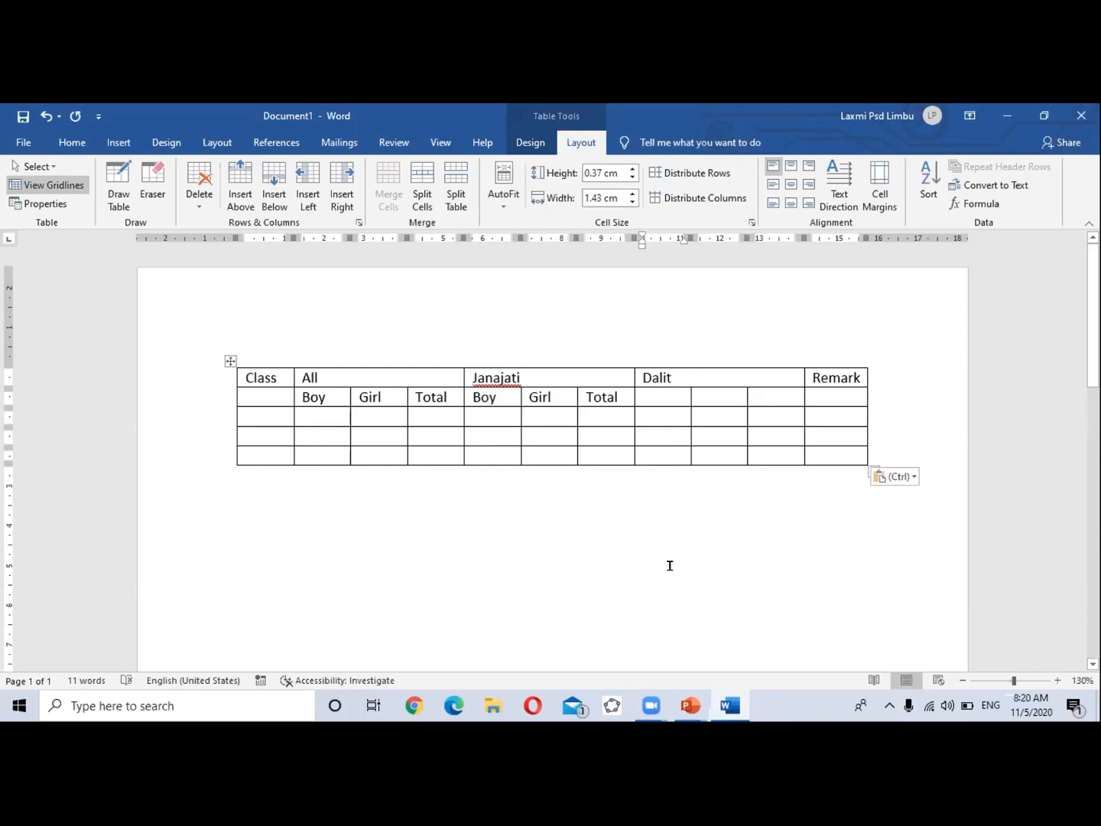
type("Boy\tGirl\tTotal")
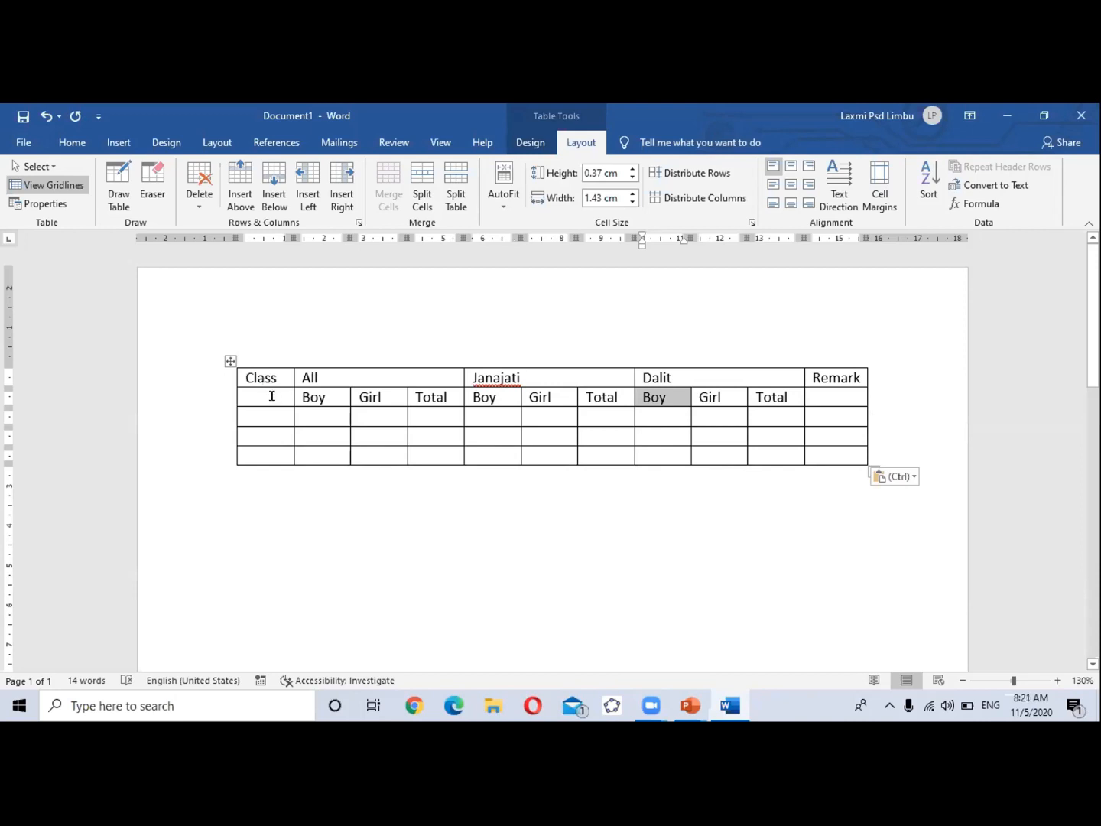
Step: Enter 1, 2 and 3 in the three data cells under the Class header
left_click(436, 413)
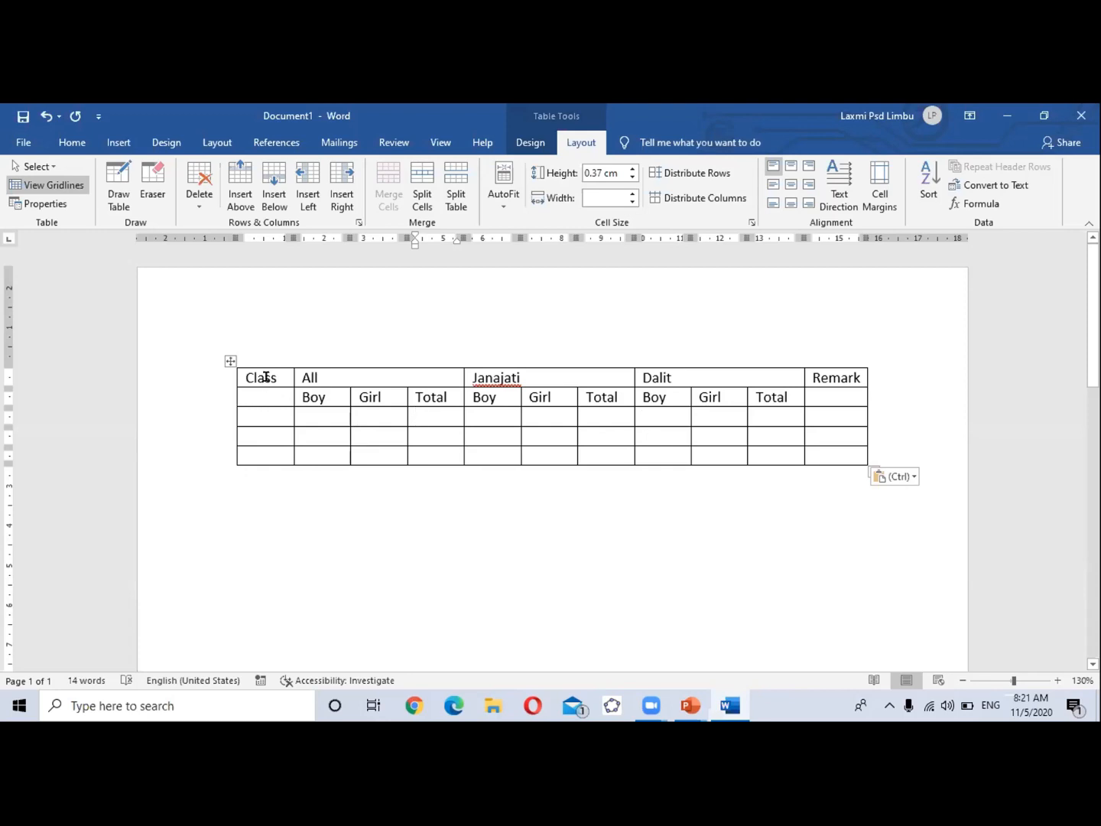
left_click_drag(264, 376, 263, 394)
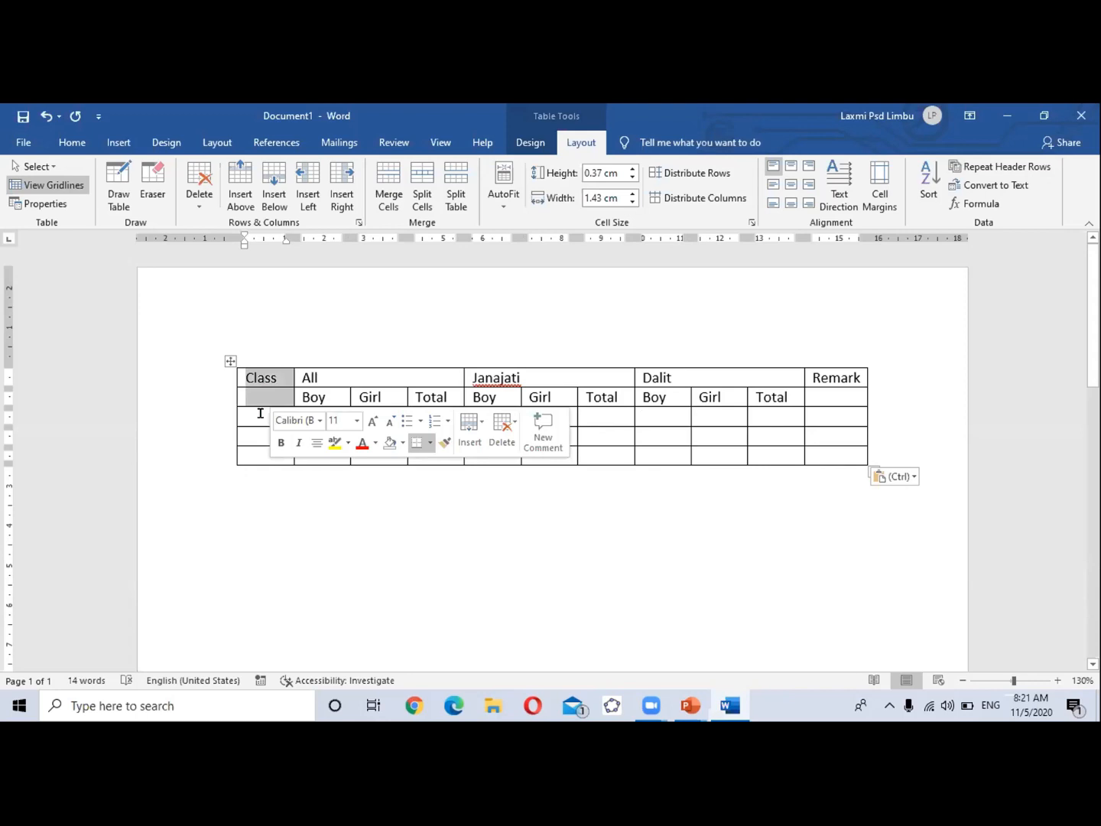
left_click(264, 413)
type("1 ")
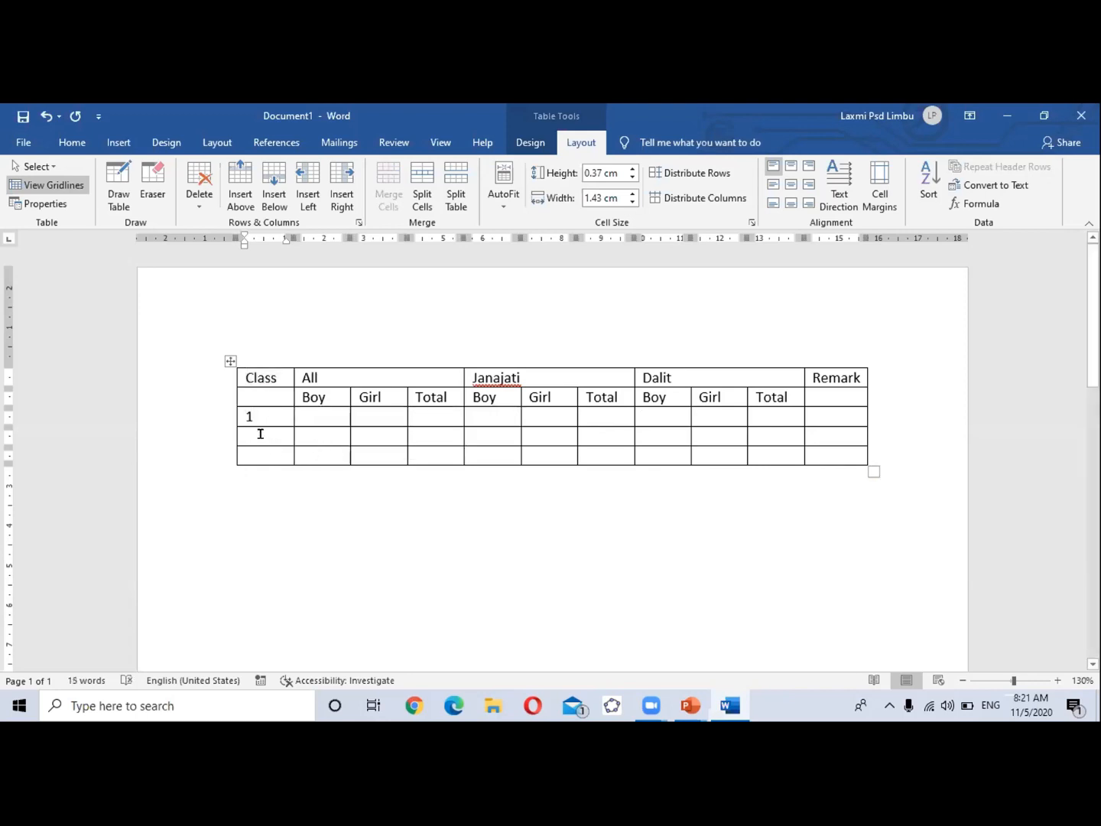
type("2 ")
type("3")
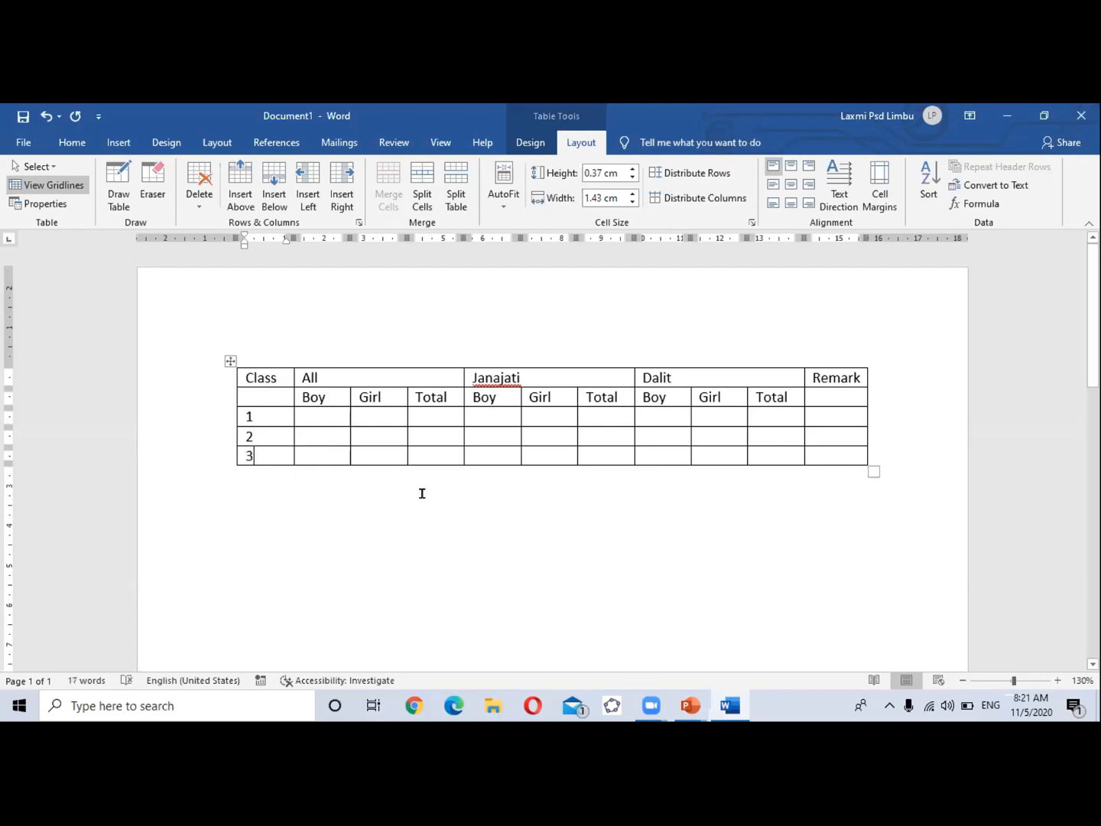
left_click(877, 448)
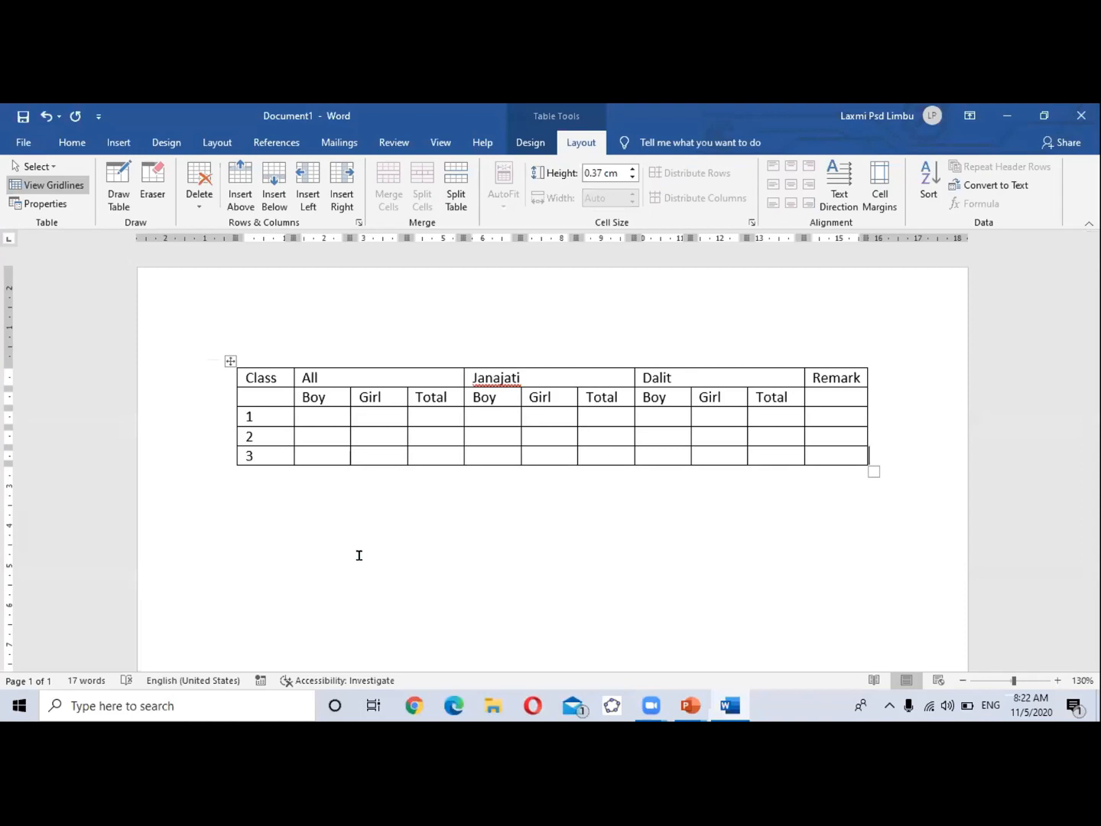
Step: Minimize the finished table, widen the Word 2007 window and merge the second to fourth top-row cells
left_click(1007, 116)
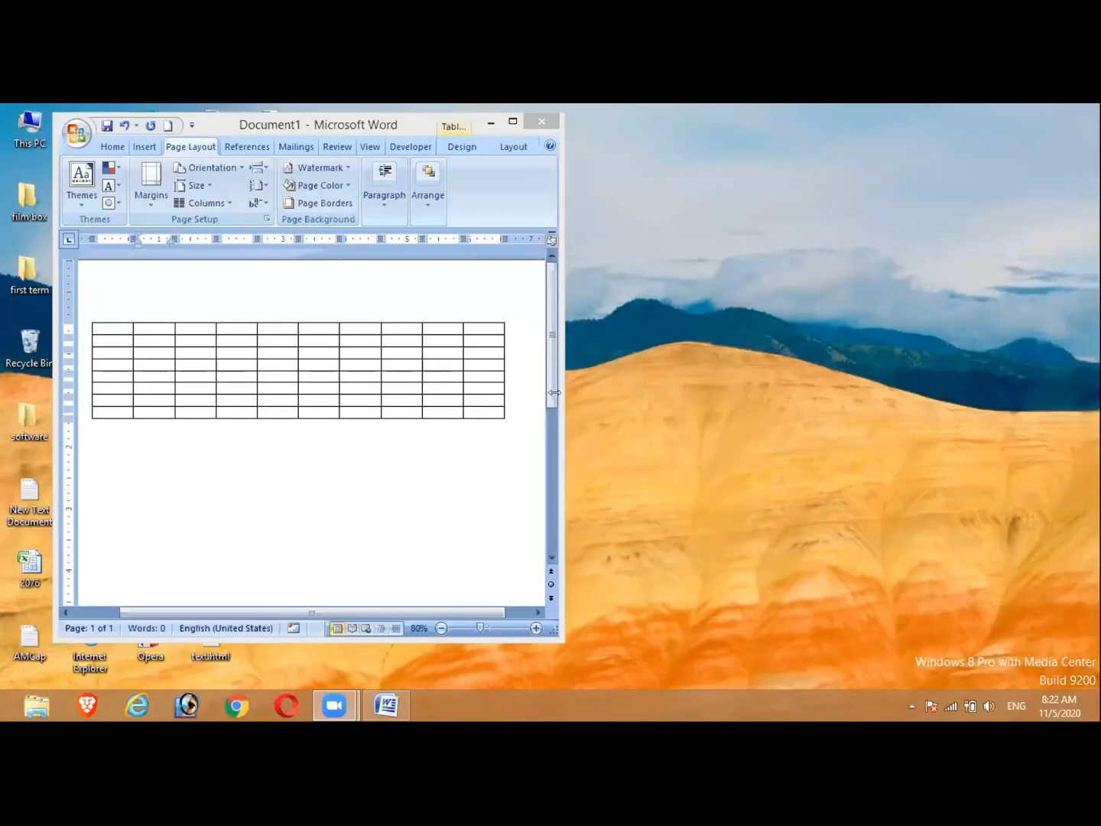
left_click_drag(554, 392, 937, 431)
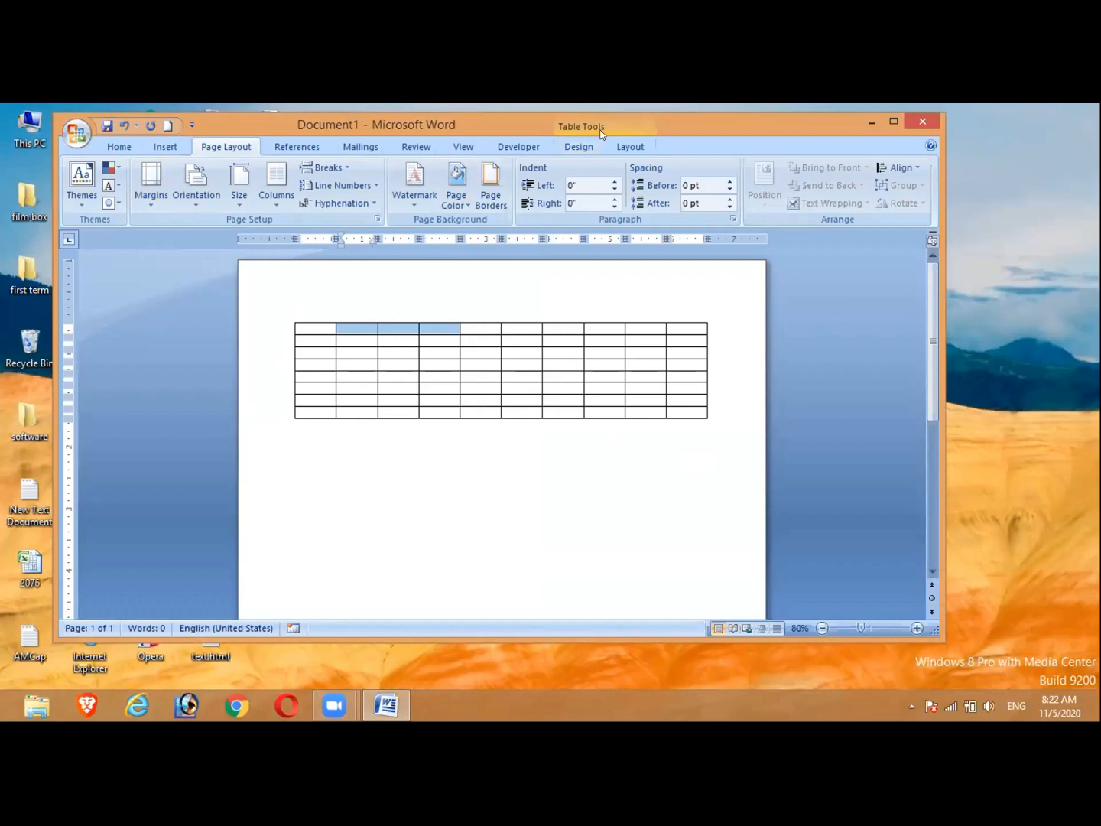
left_click(641, 148)
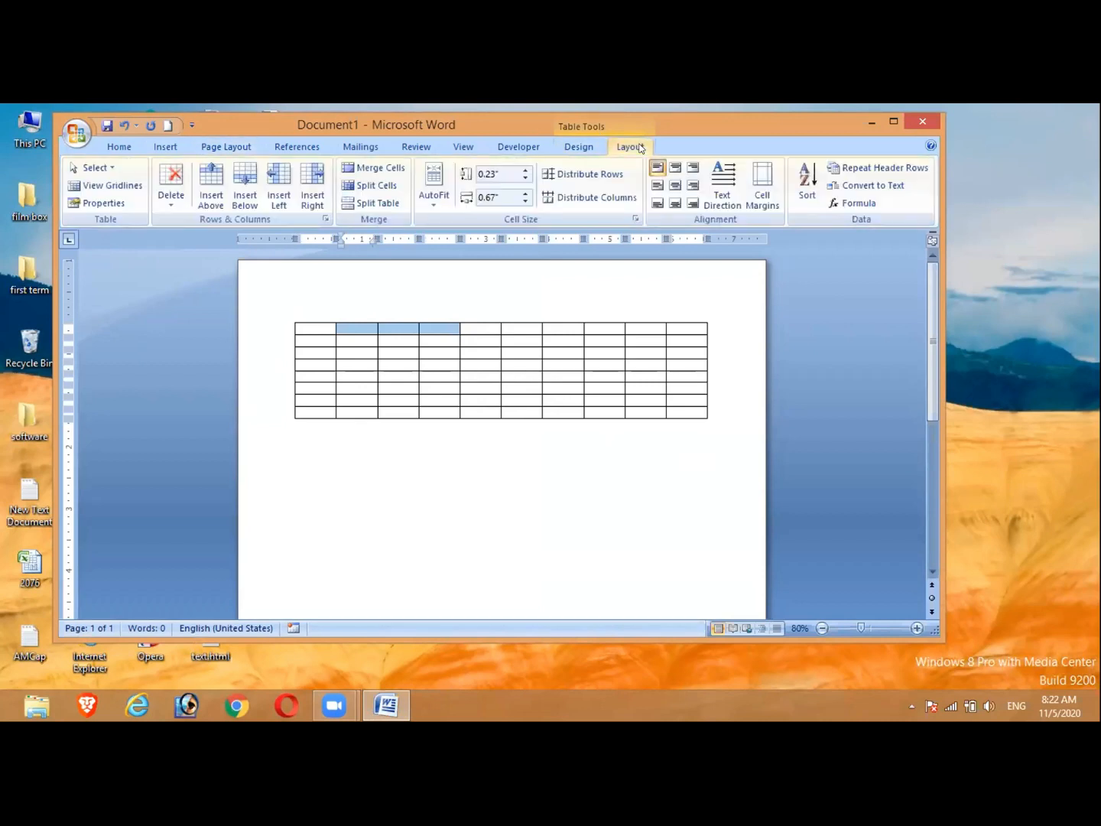
left_click(364, 163)
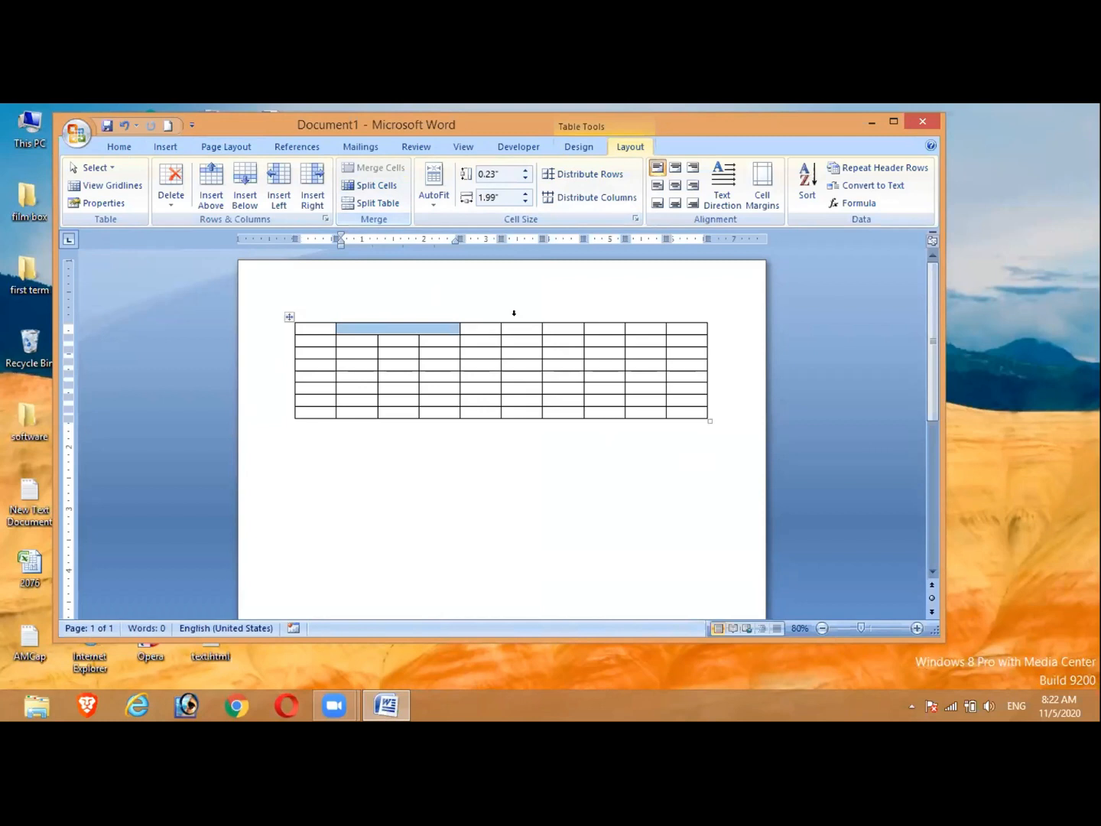
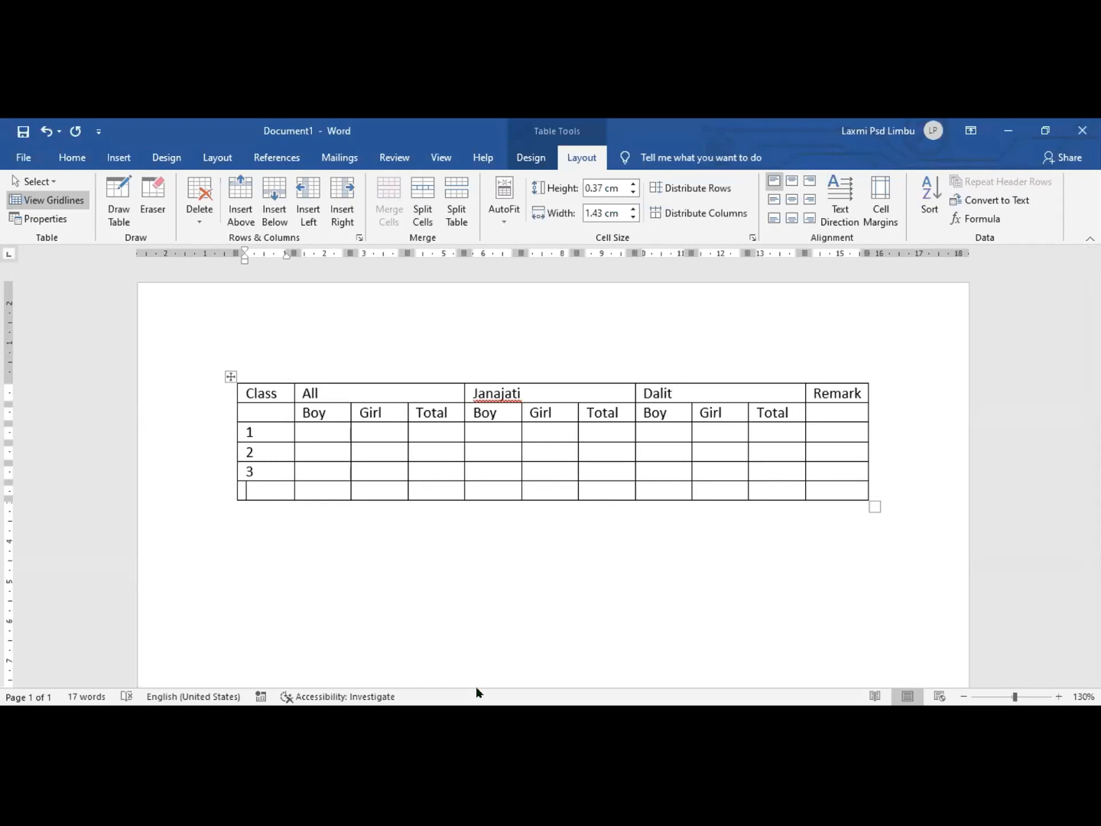
Step: Label the table's last row 'Total', correcting the typo
type("Total")
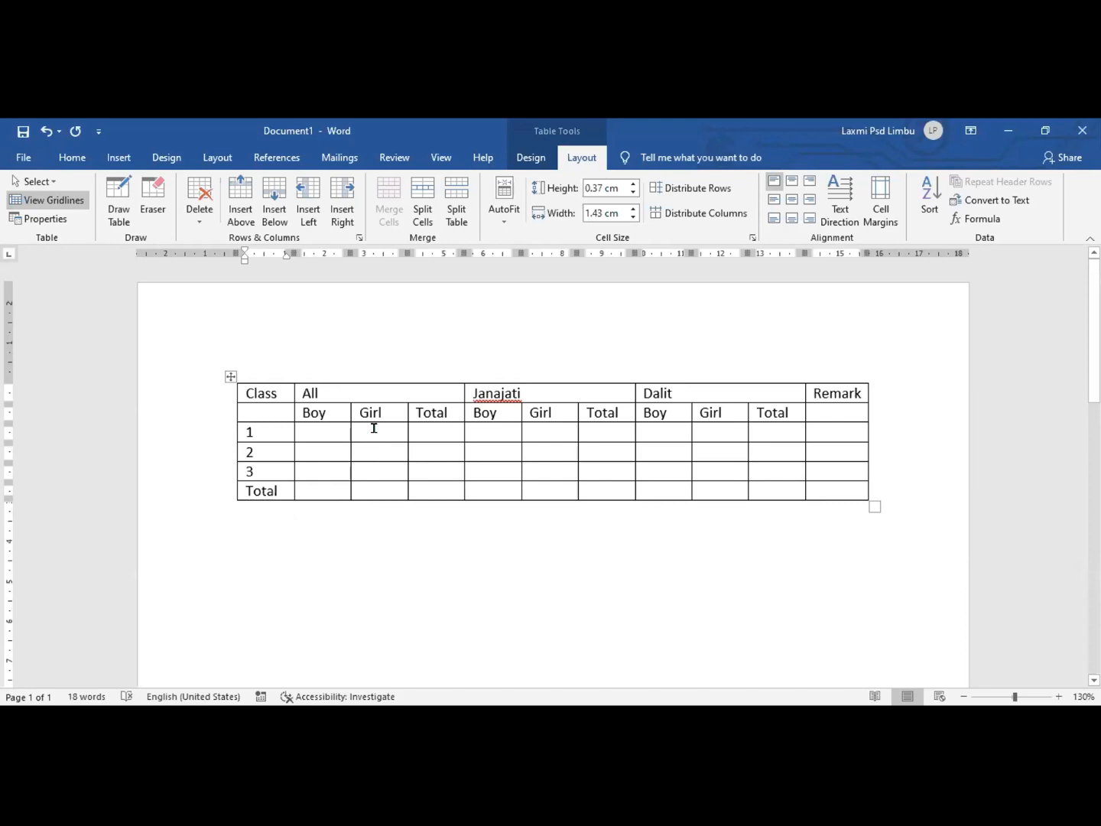
Step: Enter All Boy/Girl counts 22/10 for class 1 and 25/33 for class 2
left_click(324, 426)
type("22")
key("Tab")
type("10")
left_click(319, 445)
type("25")
left_click(359, 453)
type("33")
Step: Enter All Boy/Girl counts 24/23 for class 3
left_click(311, 464)
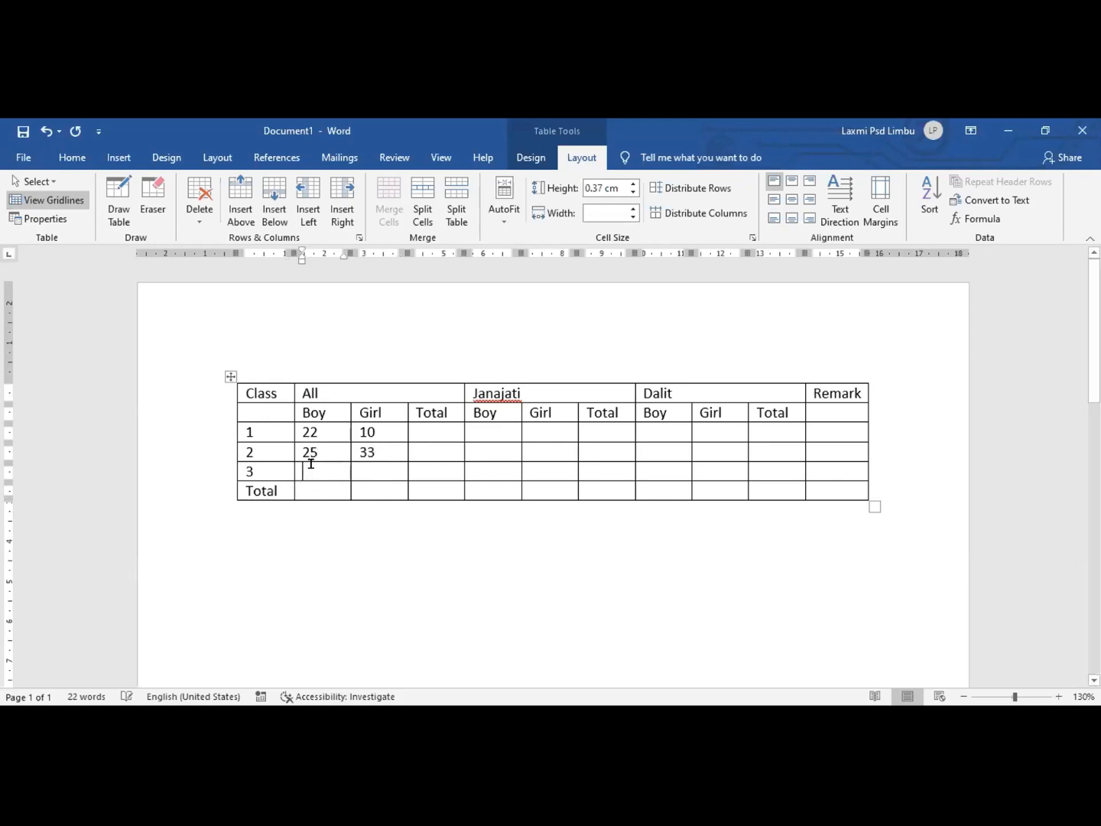
type("24")
left_click(371, 465)
type("23")
left_click(412, 427)
left_click(878, 480)
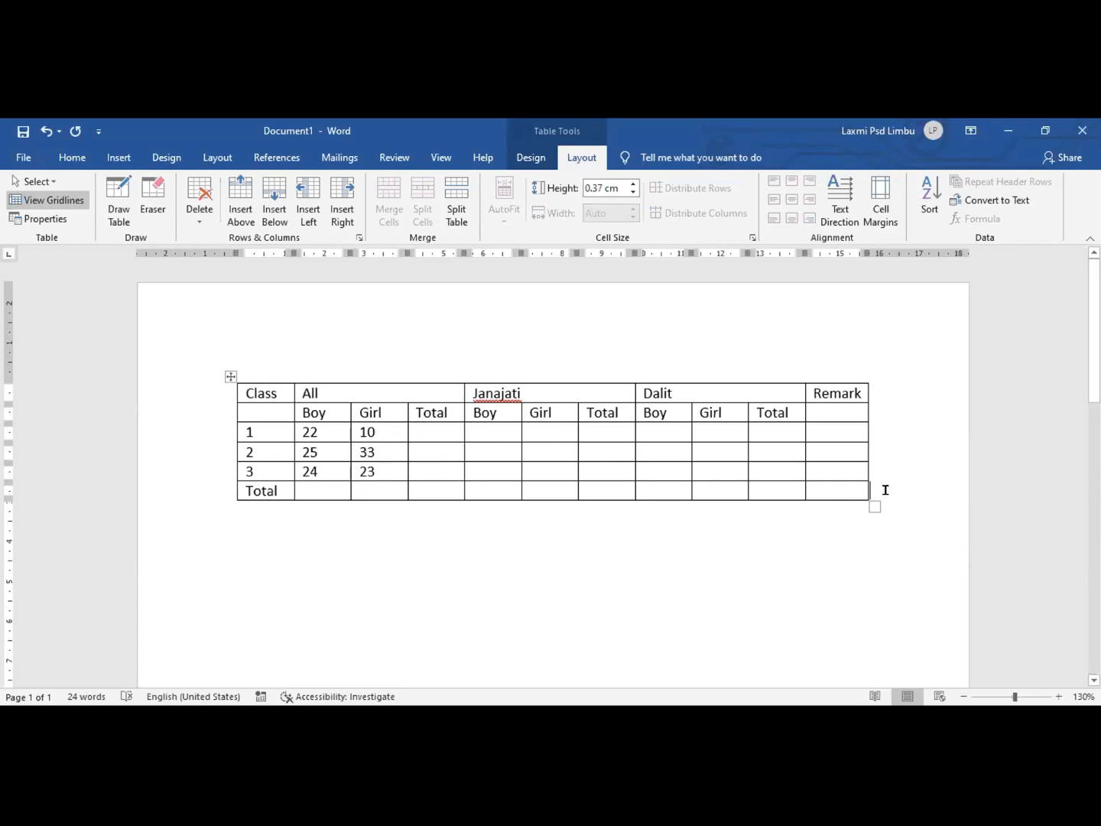
key("Return")
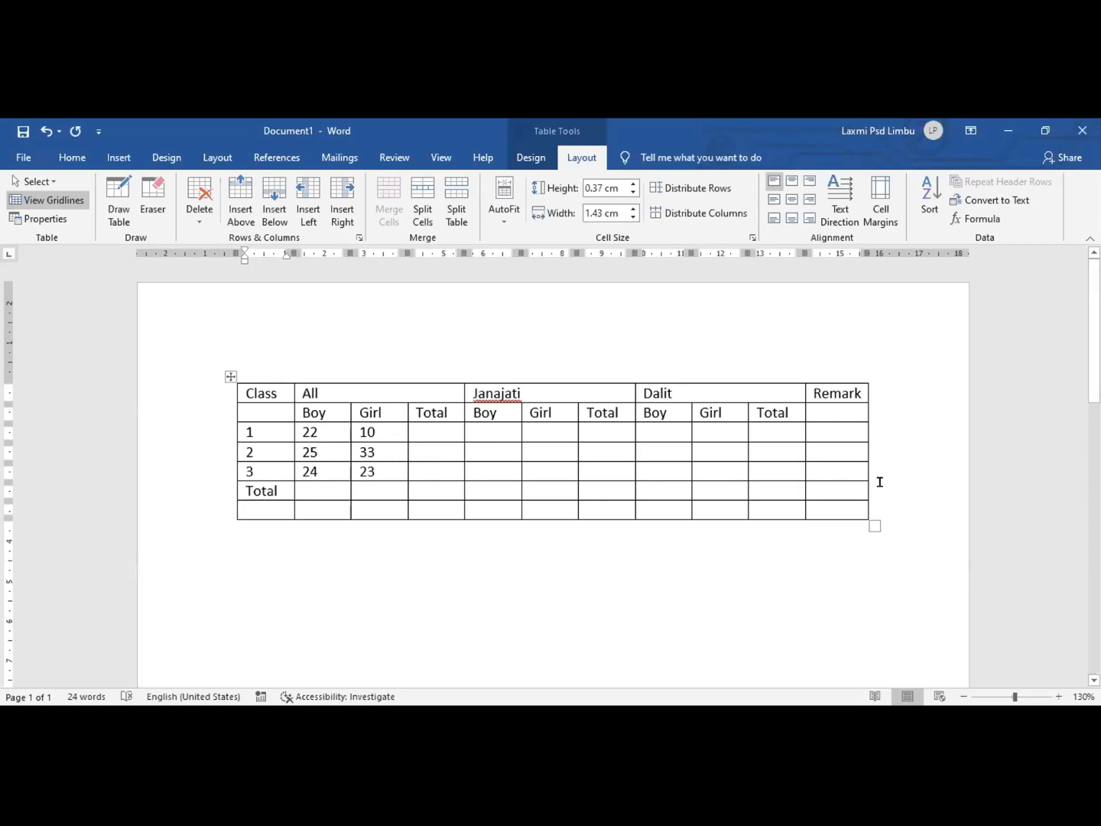
key("ctrl+z")
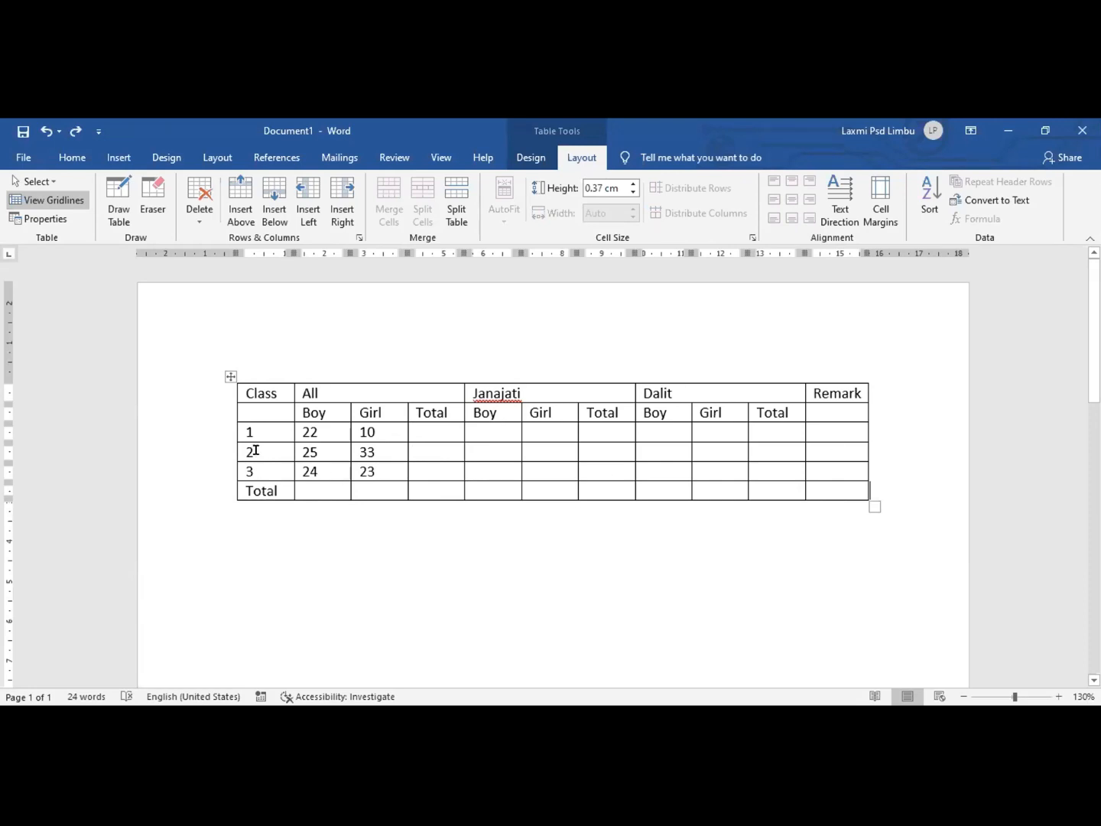
left_click(871, 429)
key("Return")
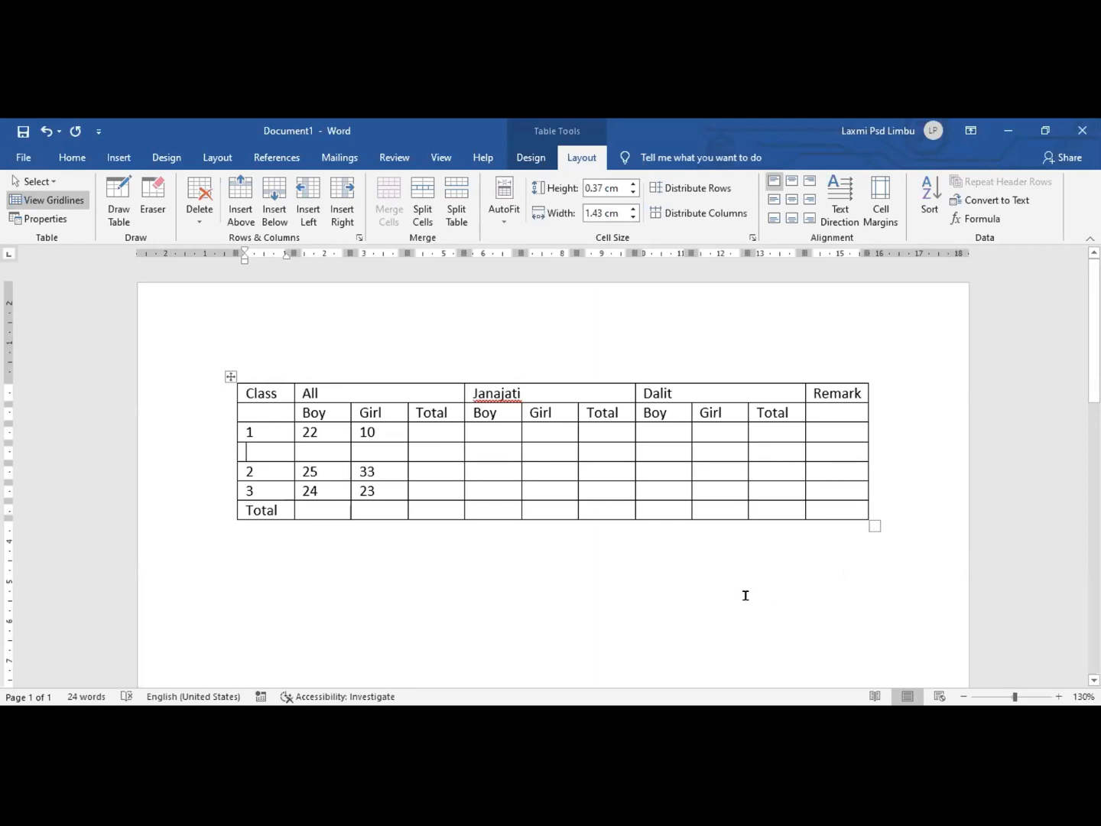
key("ctrl+z")
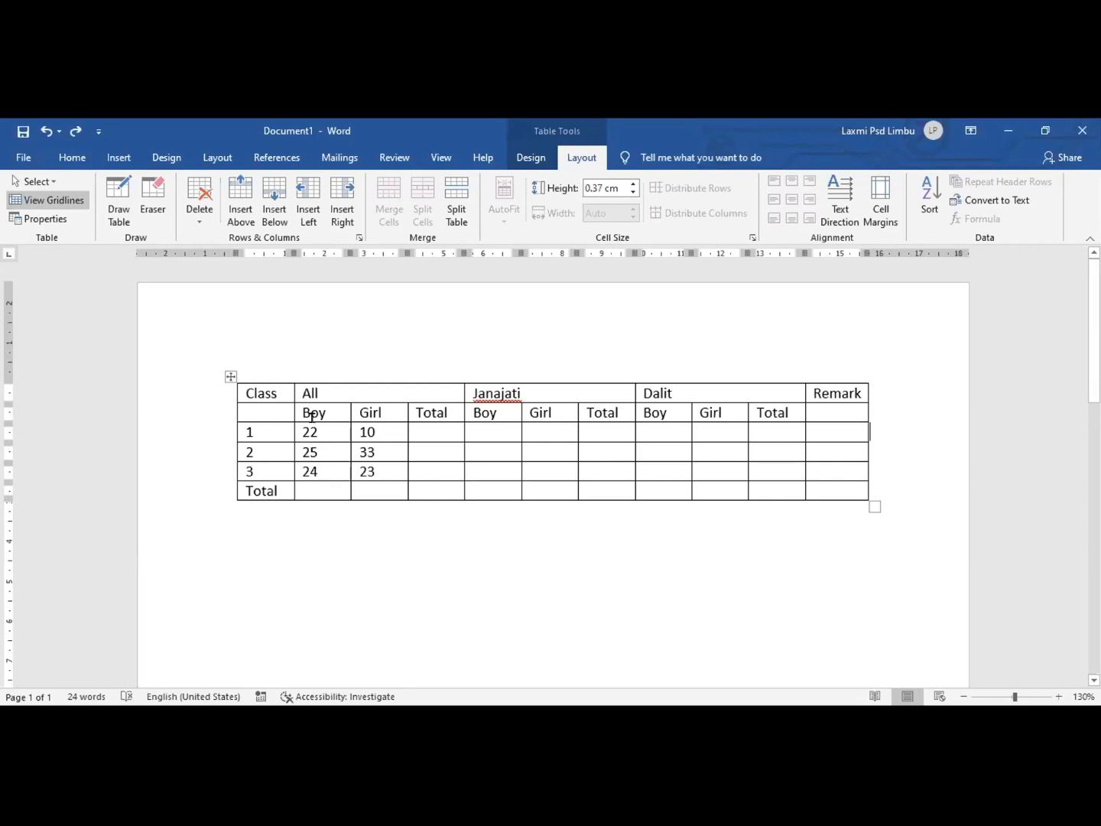
Step: Insert a =SUM(ABOVE) formula in the Total row's All Boy cell, giving 71
left_click(309, 483)
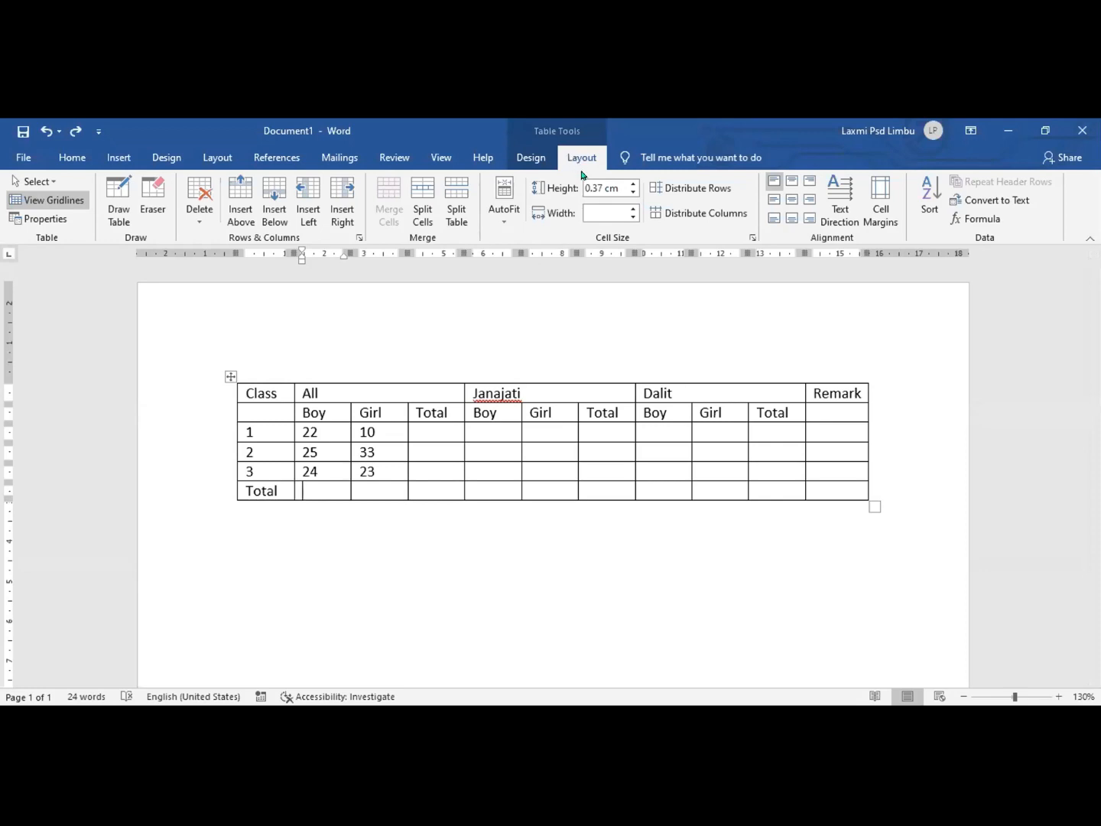
left_click(986, 217)
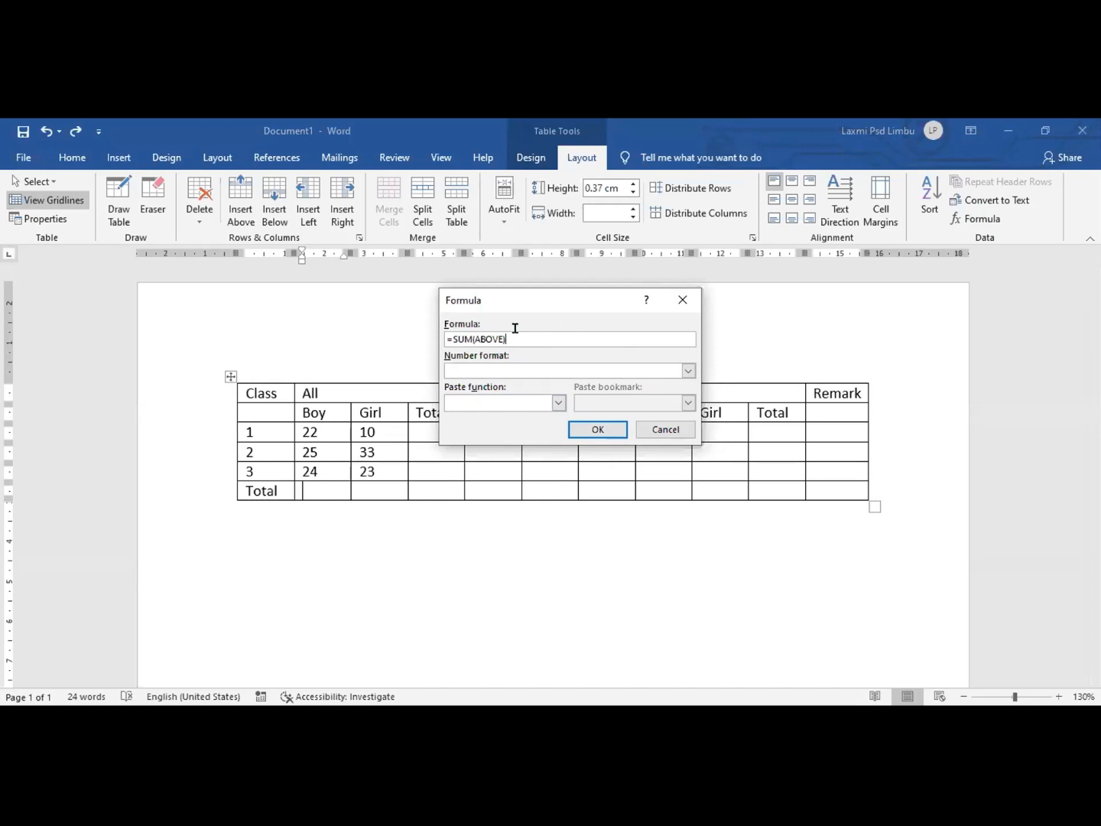
left_click(596, 429)
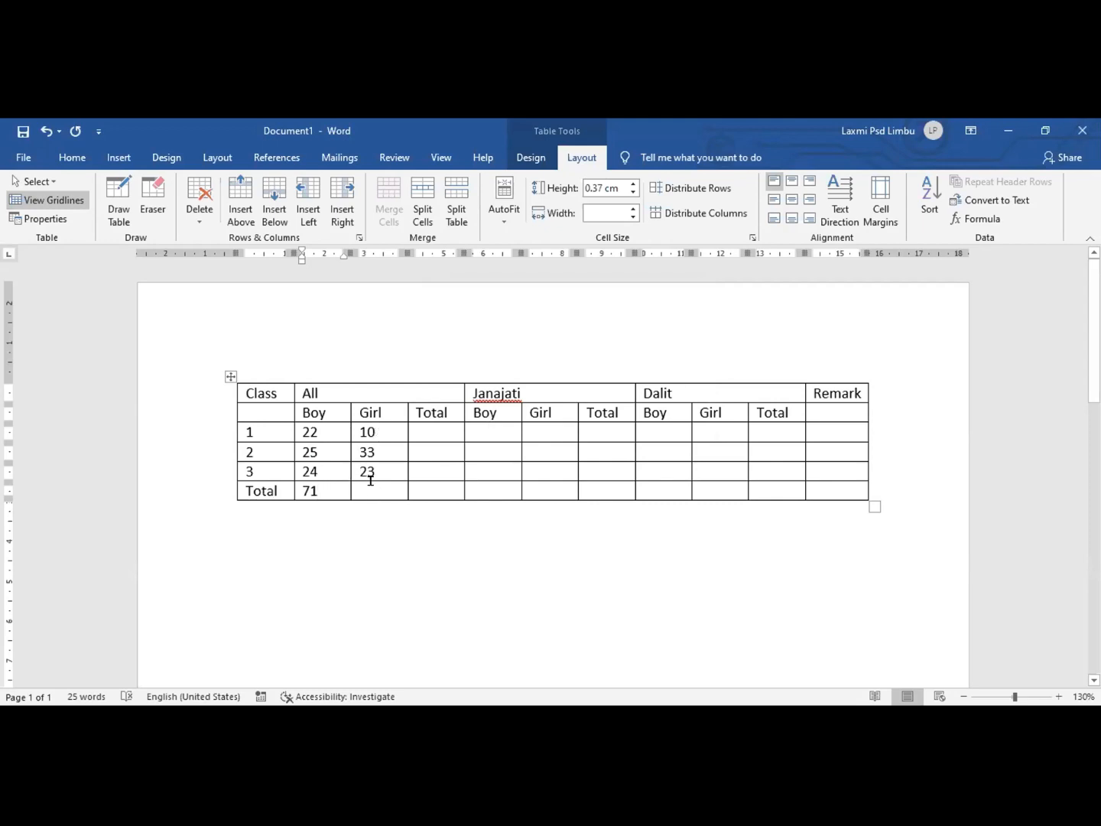
Step: Insert a =SUM(ABOVE) formula in the Total row's All Girl cell, giving 66
key("Tab")
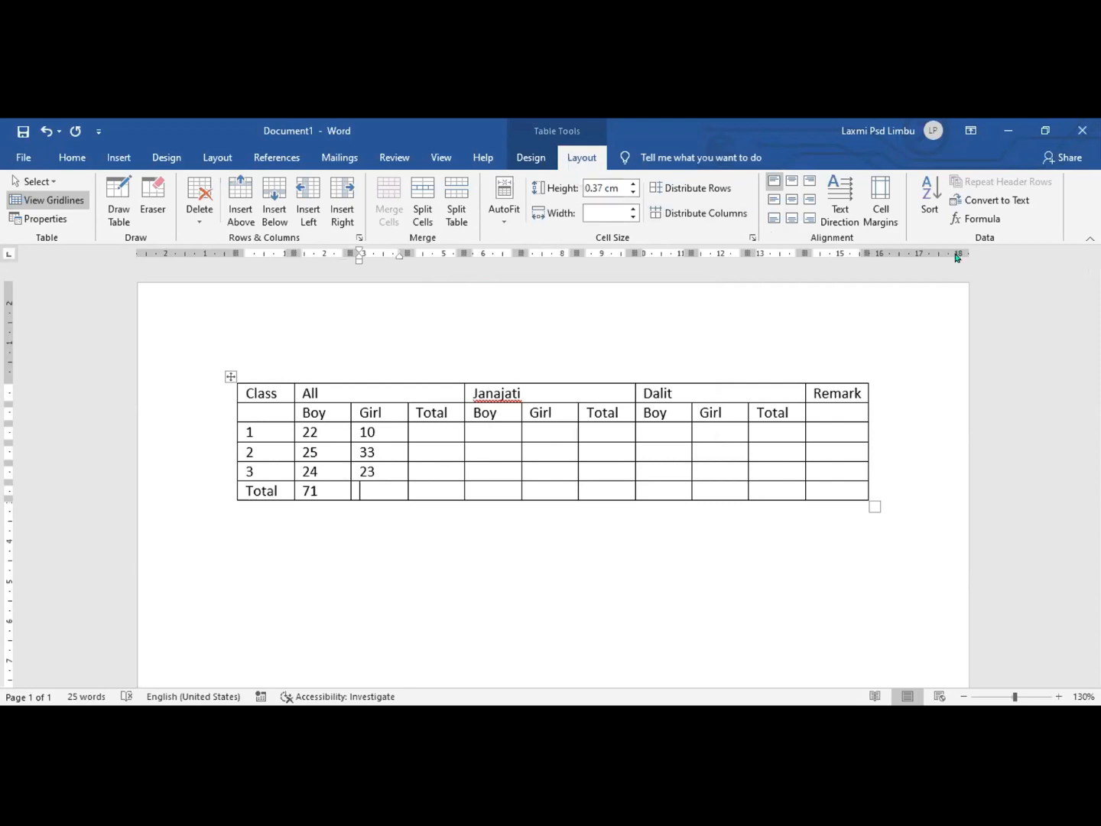
left_click(969, 218)
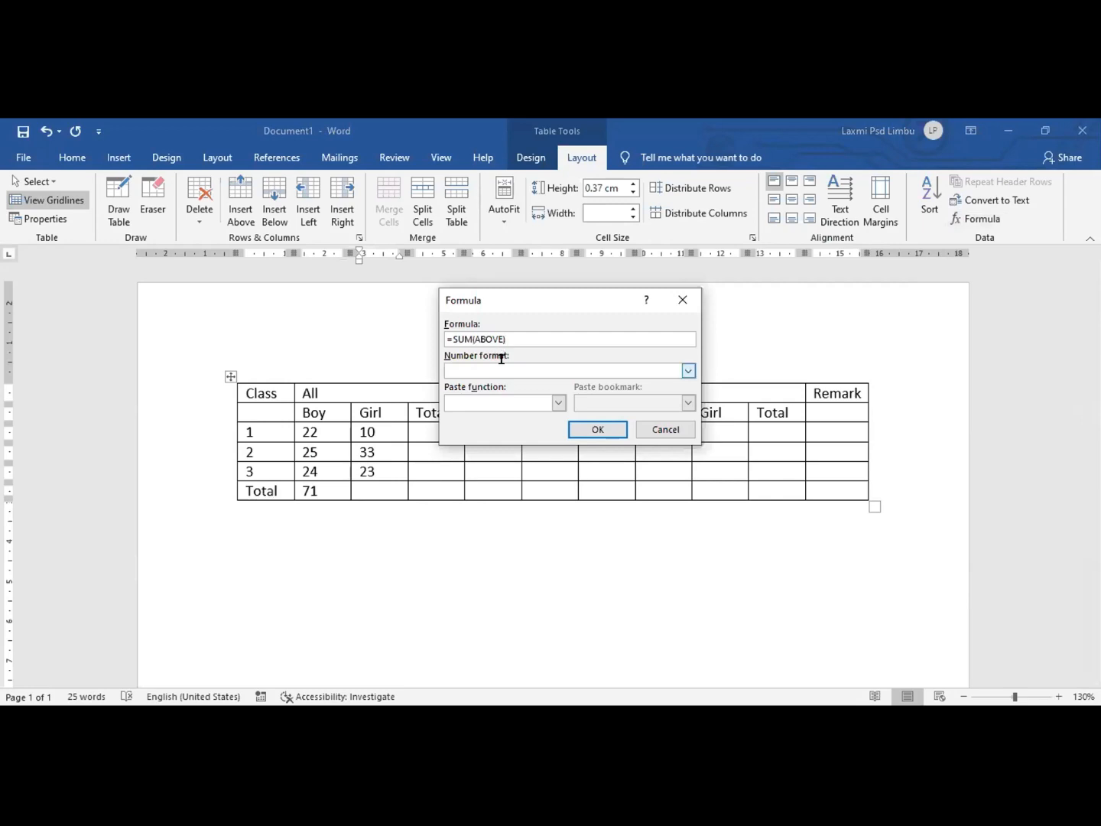
left_click(597, 431)
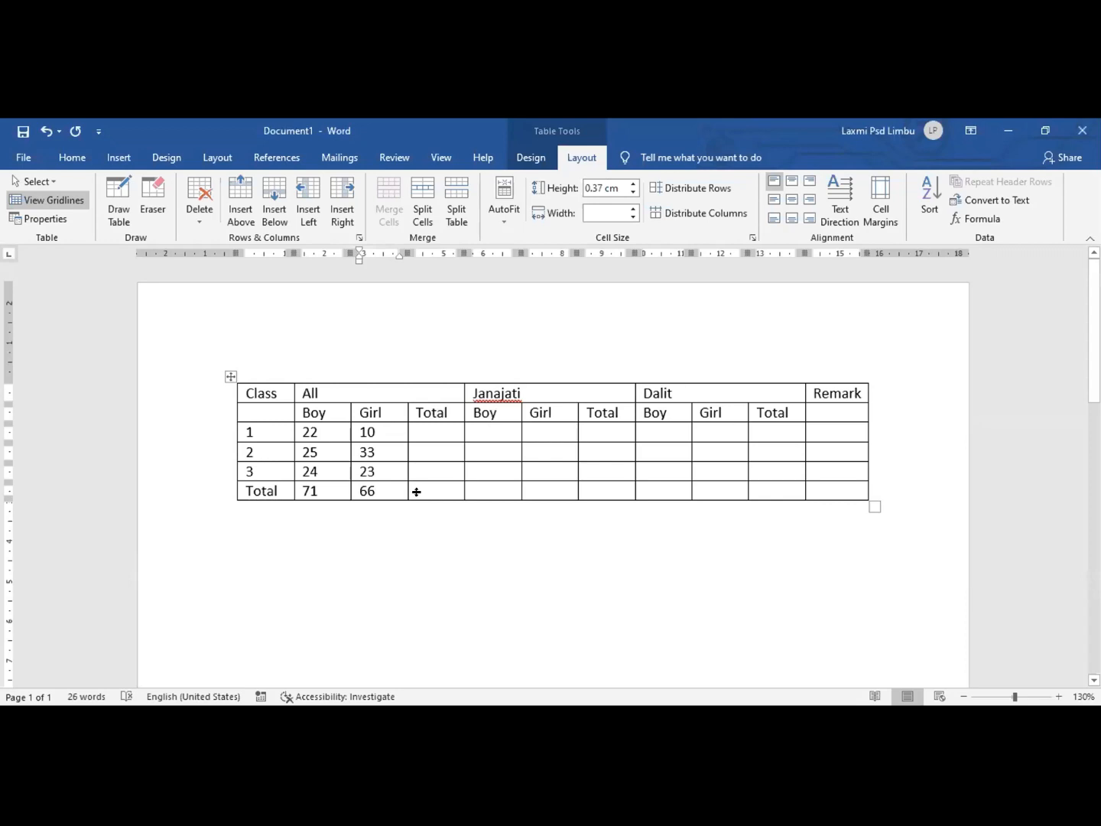
left_click(425, 425)
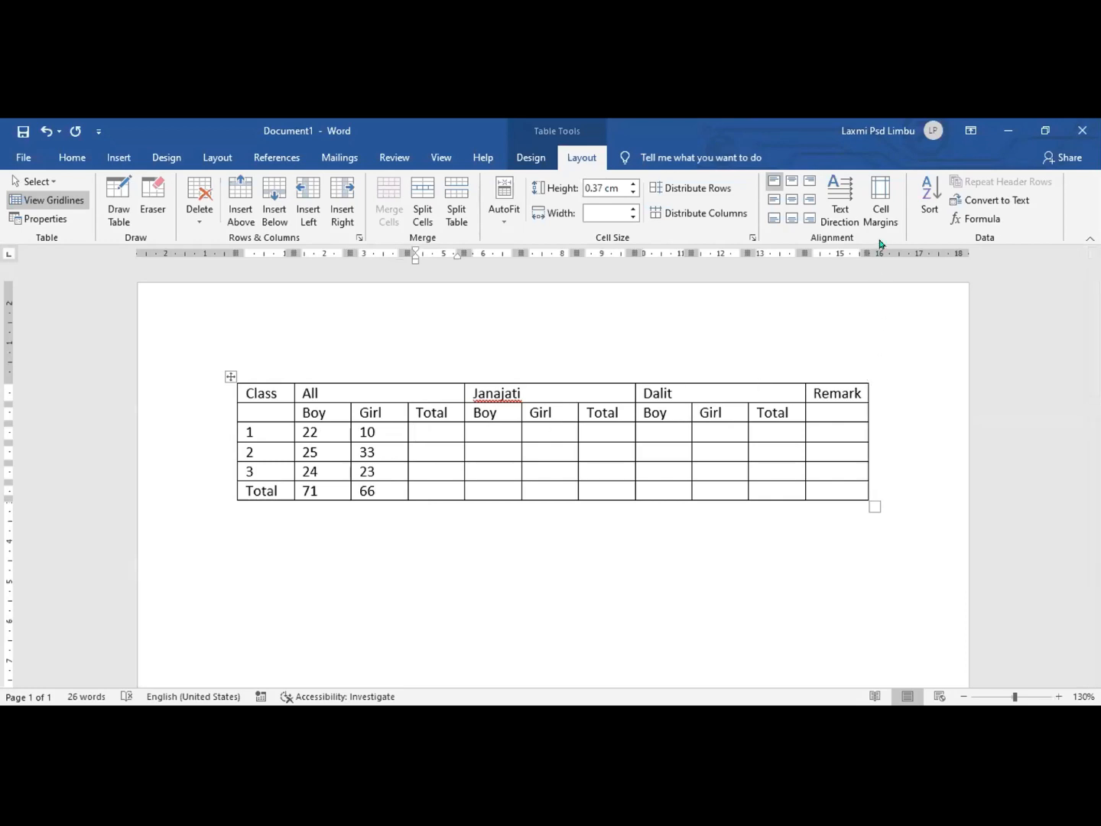
Step: Insert a SUM(LEFT) formula in class 1's All Total cell, then replace its 33 result with 22
left_click(960, 220)
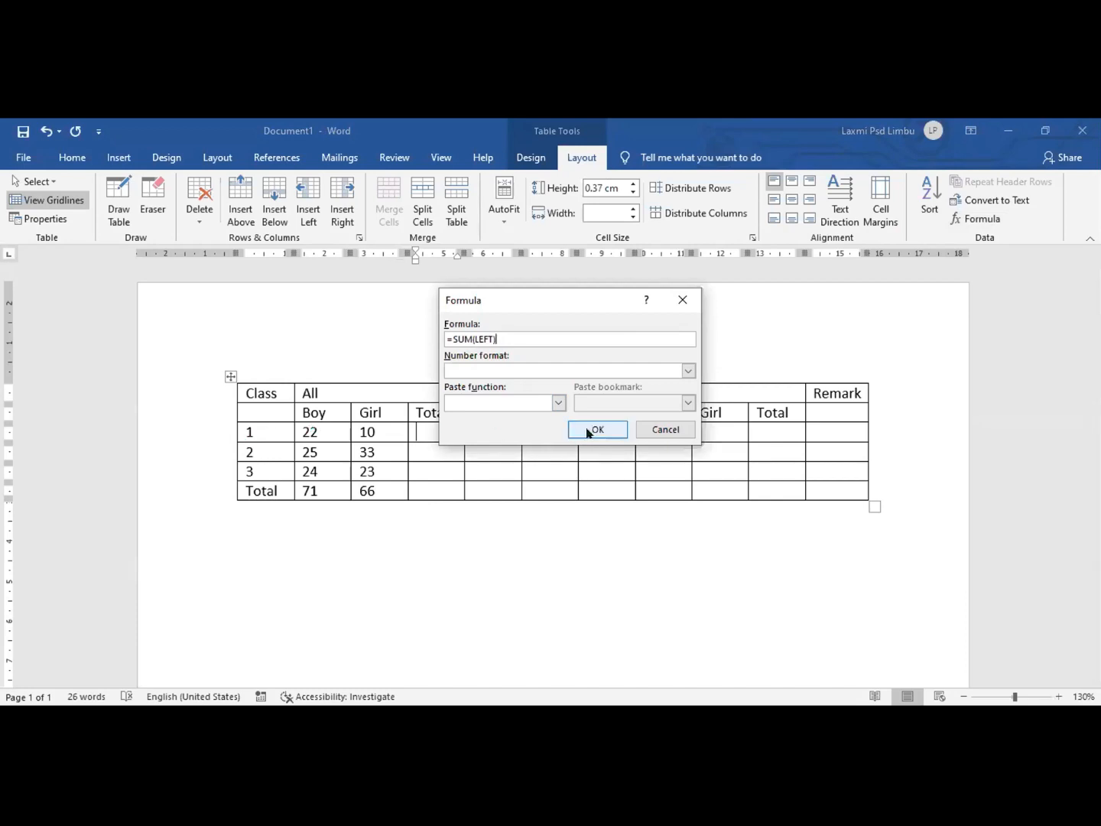
key("Return")
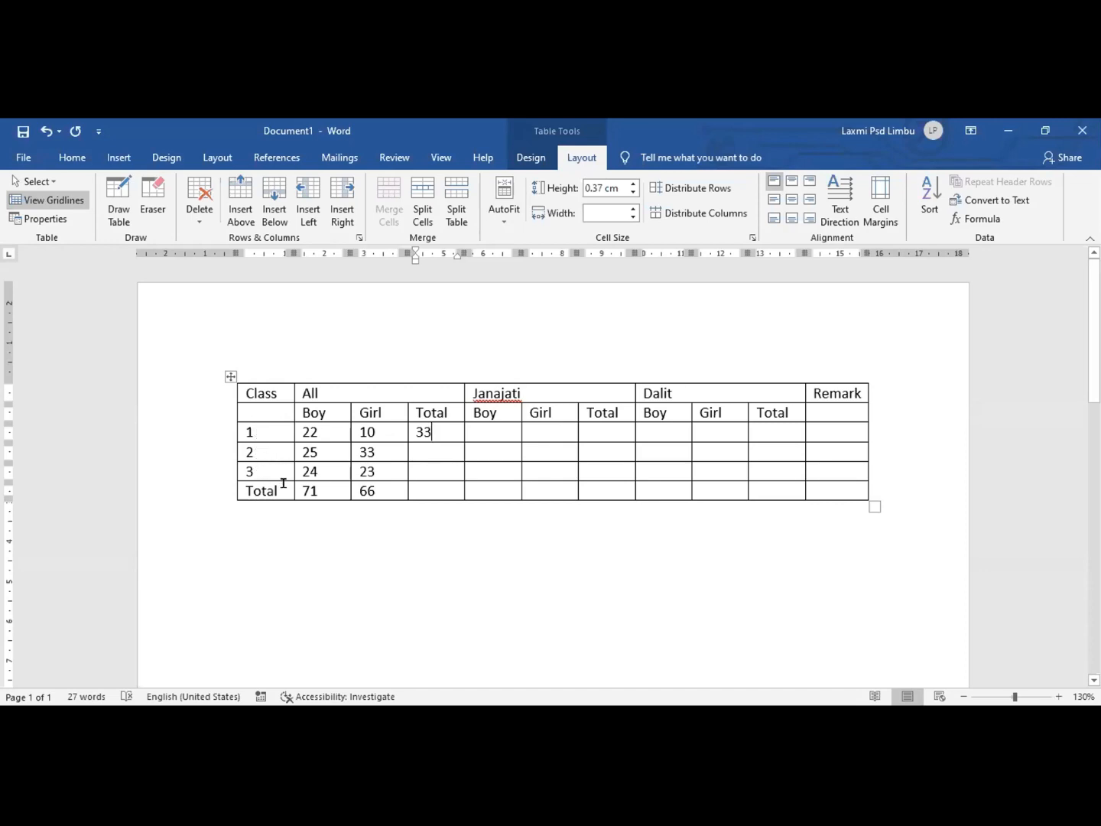
key("Left")
key("BackSpace")
key("BackSpace")
type("22")
left_click(433, 452)
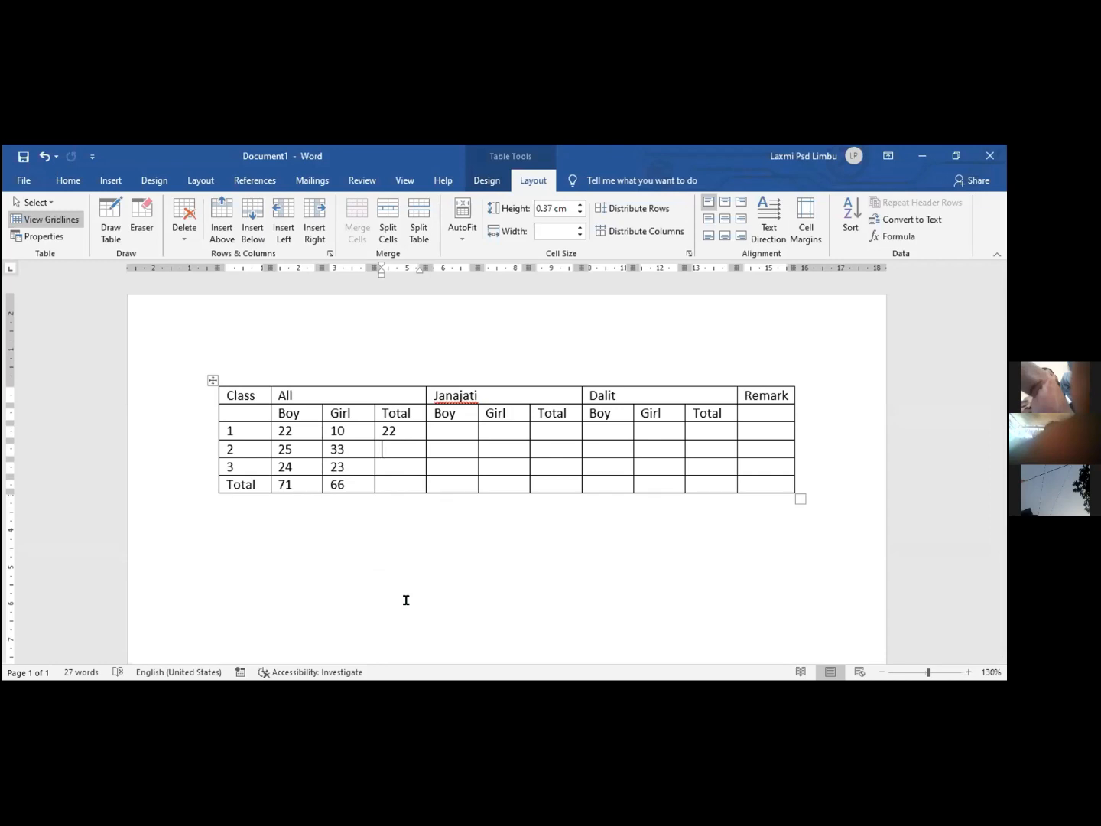
left_click(226, 425)
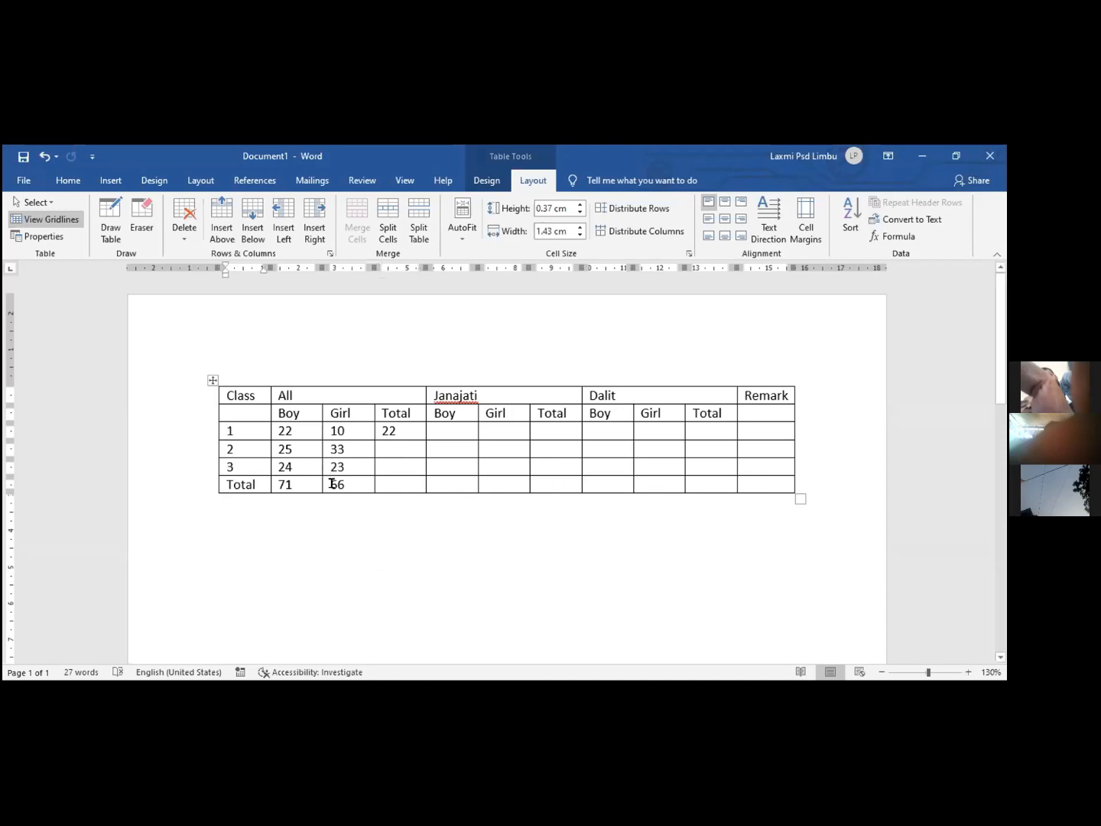
Step: Relabel the first data row from '1' to 'Class 1', fixing the misspelling
type("Cal")
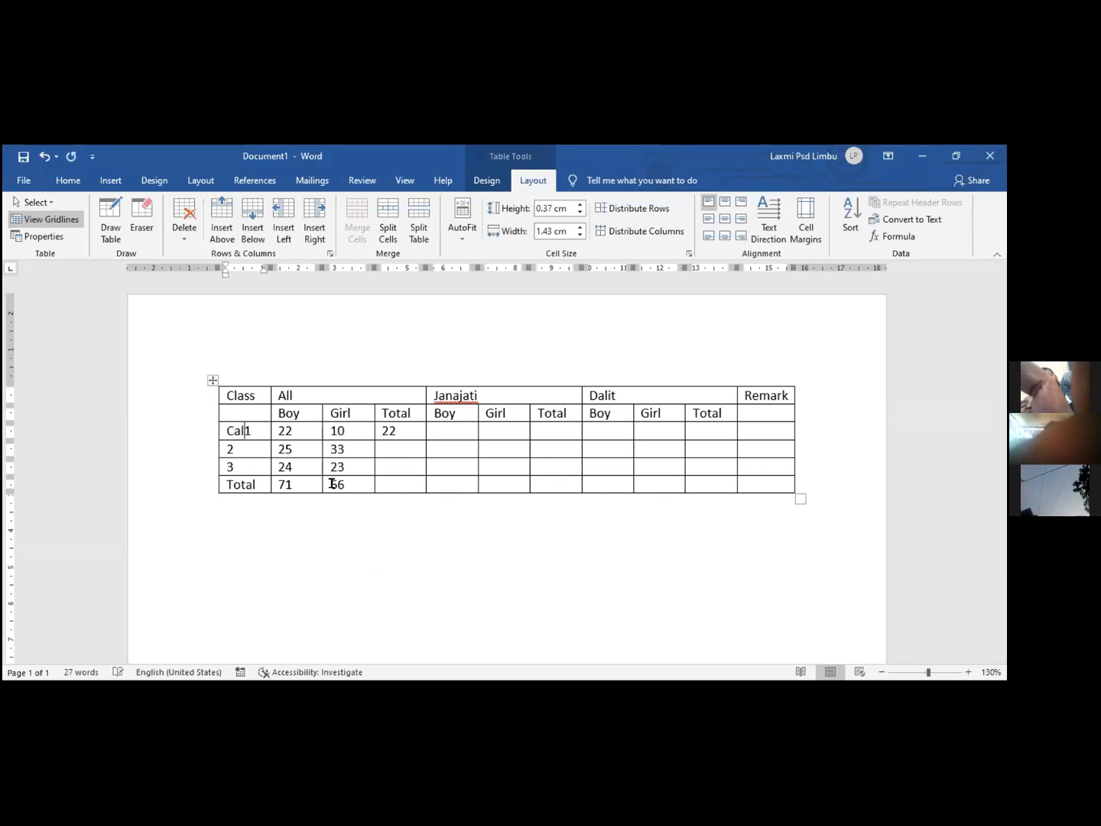
type("ss")
key("BackSpace")
key("BackSpace")
key("BackSpace")
key("BackSpace")
type("las")
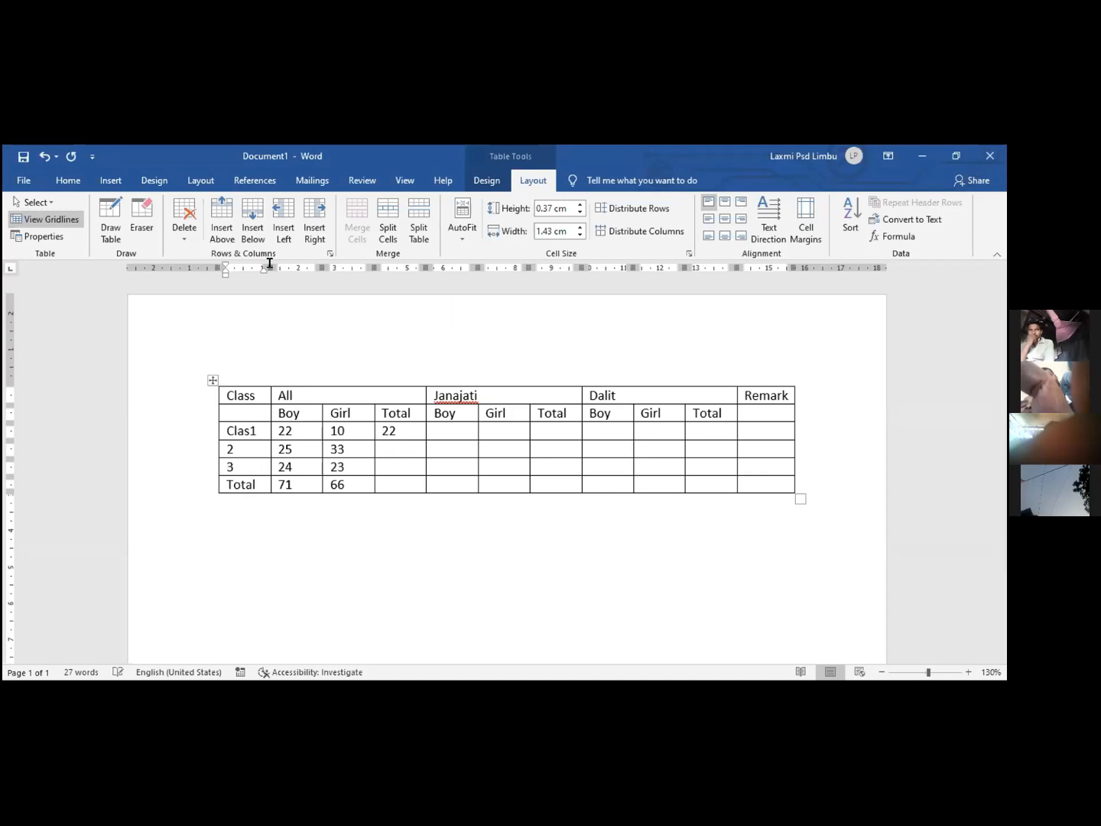
type("s")
key("Tab")
key("Tab")
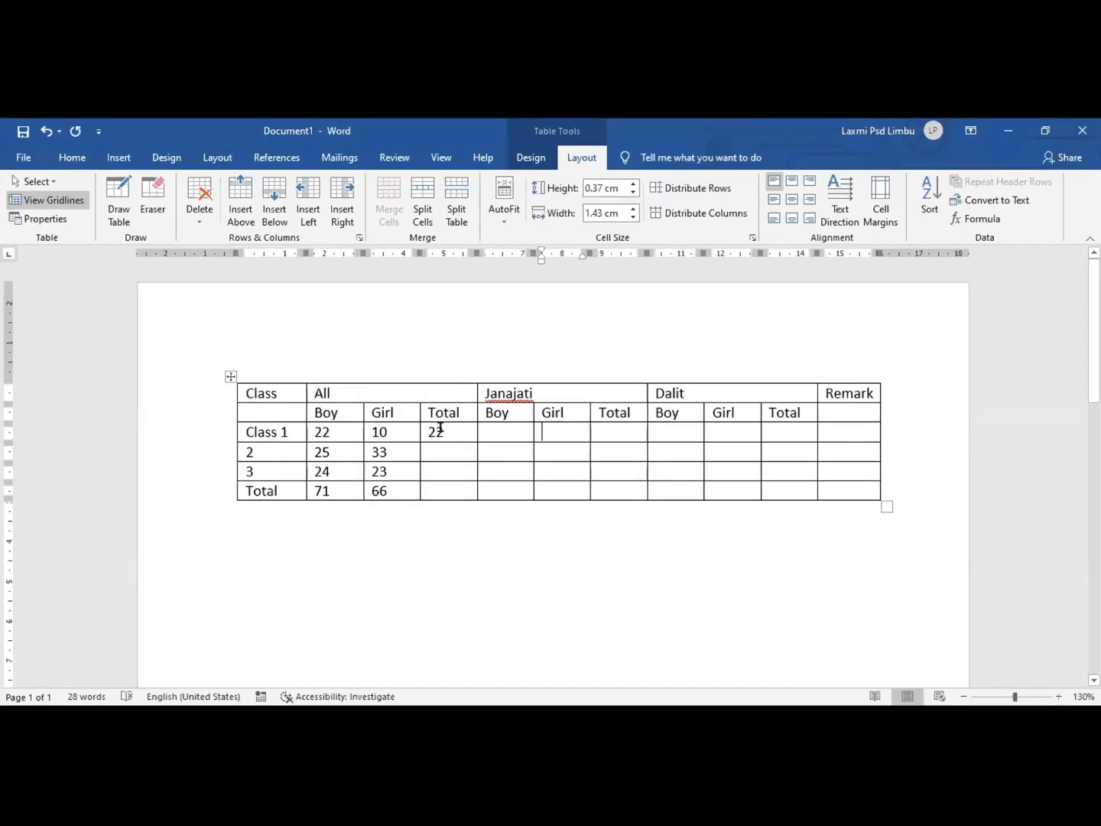
Step: Delete the typed 22 from class 1's All Total cell
left_click(476, 444)
key("BackSpace")
key("BackSpace")
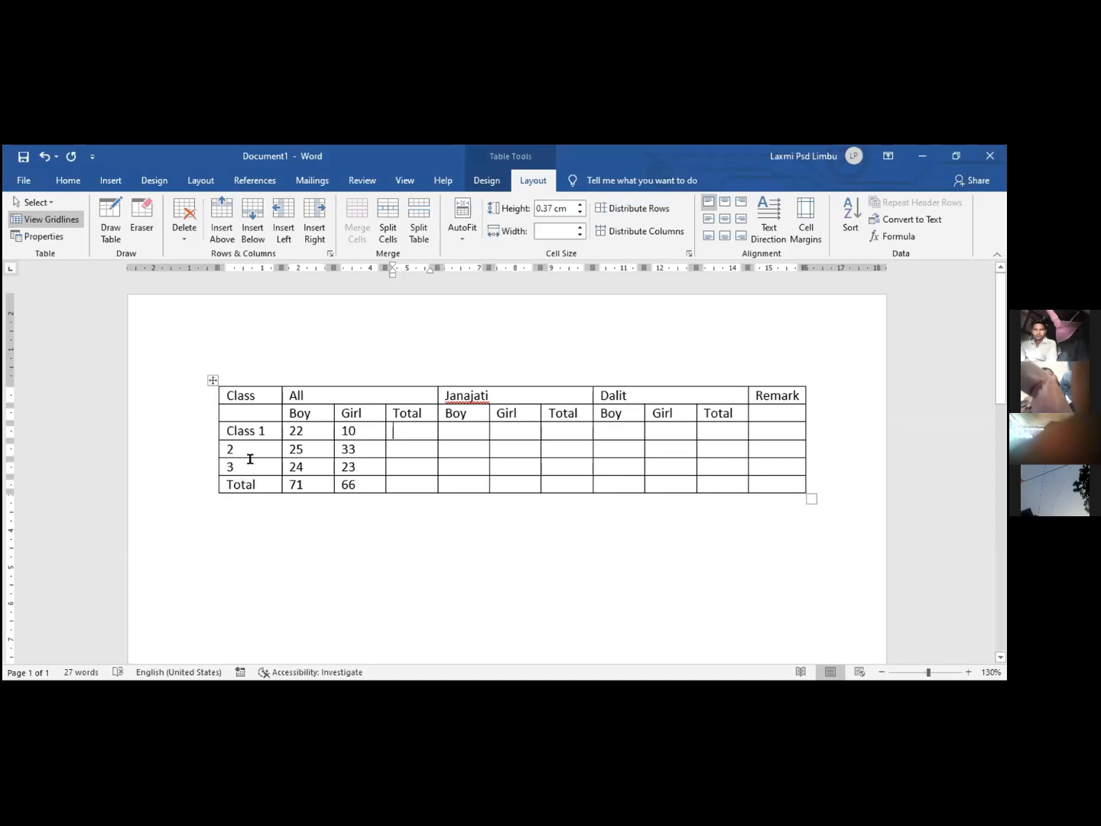
Step: Apply a =SUM(LEFT) formula to class 1's All Total cell to total its Boy and Girl counts
left_click(406, 443)
left_click(893, 235)
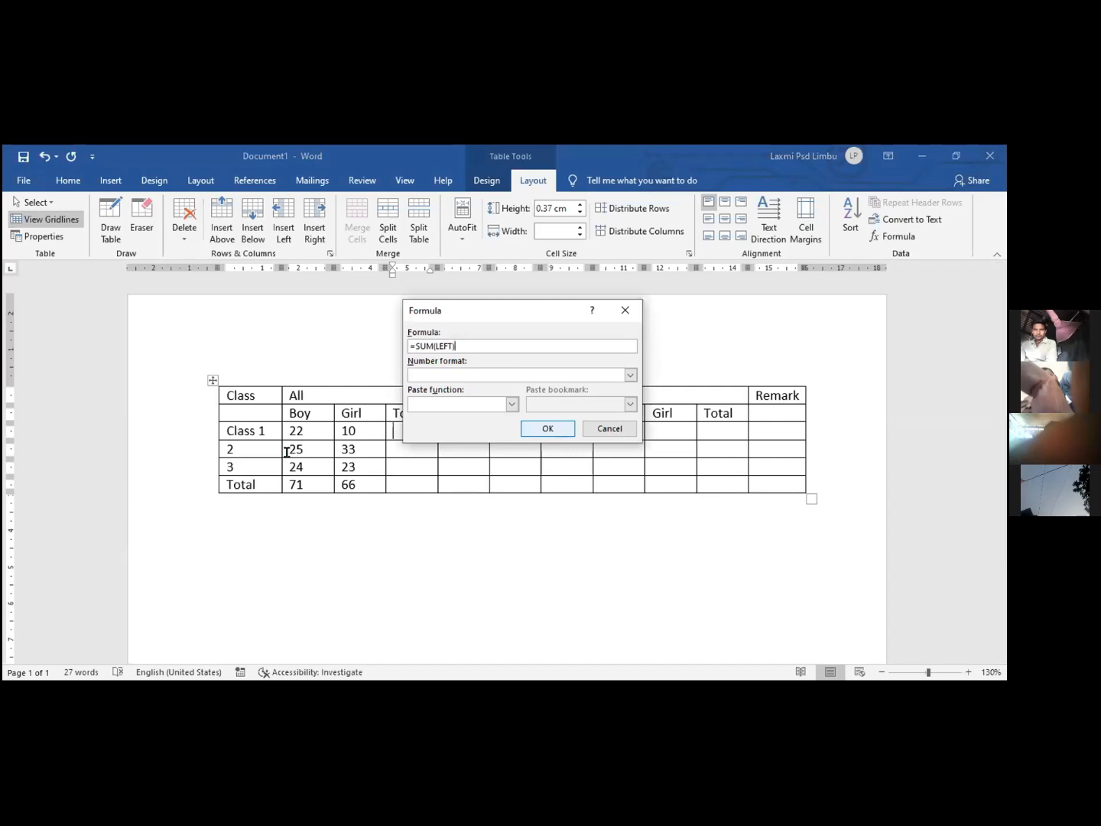
key("Return")
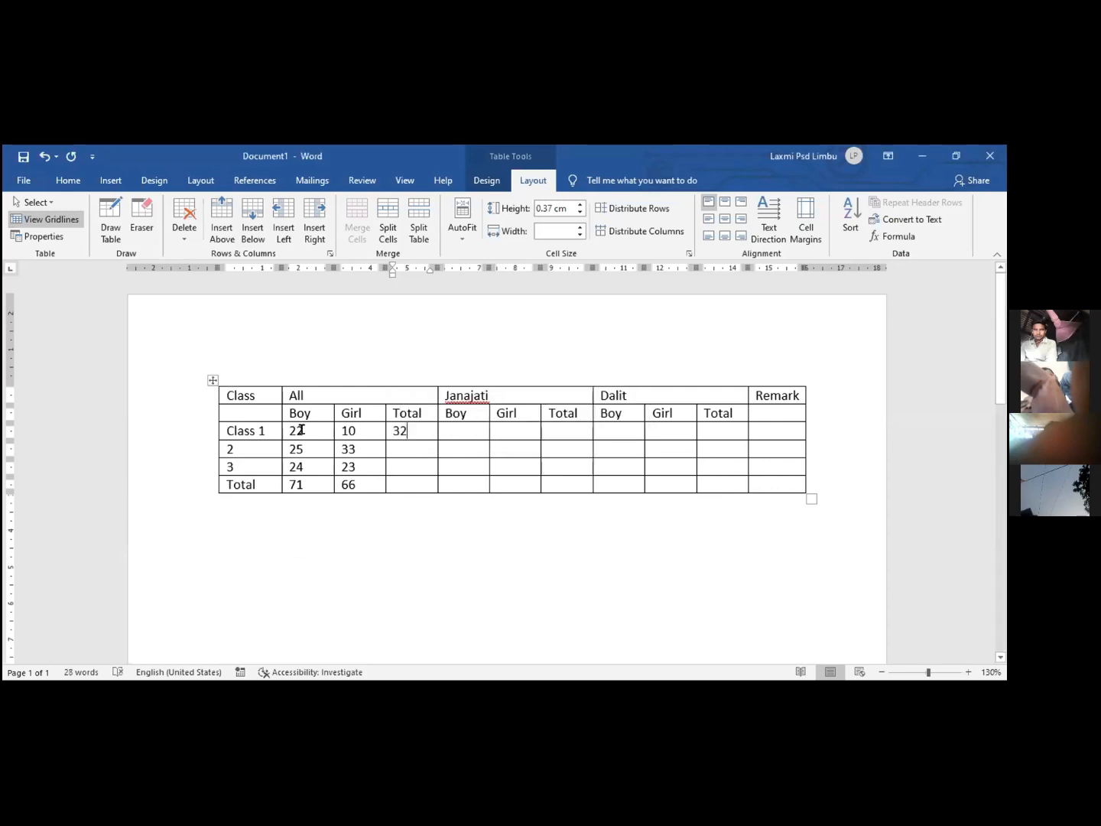
Step: Insert =SUM(left) instead of =SUM(ABOVE) in class 2's All Total cell, giving 60
left_click(410, 444)
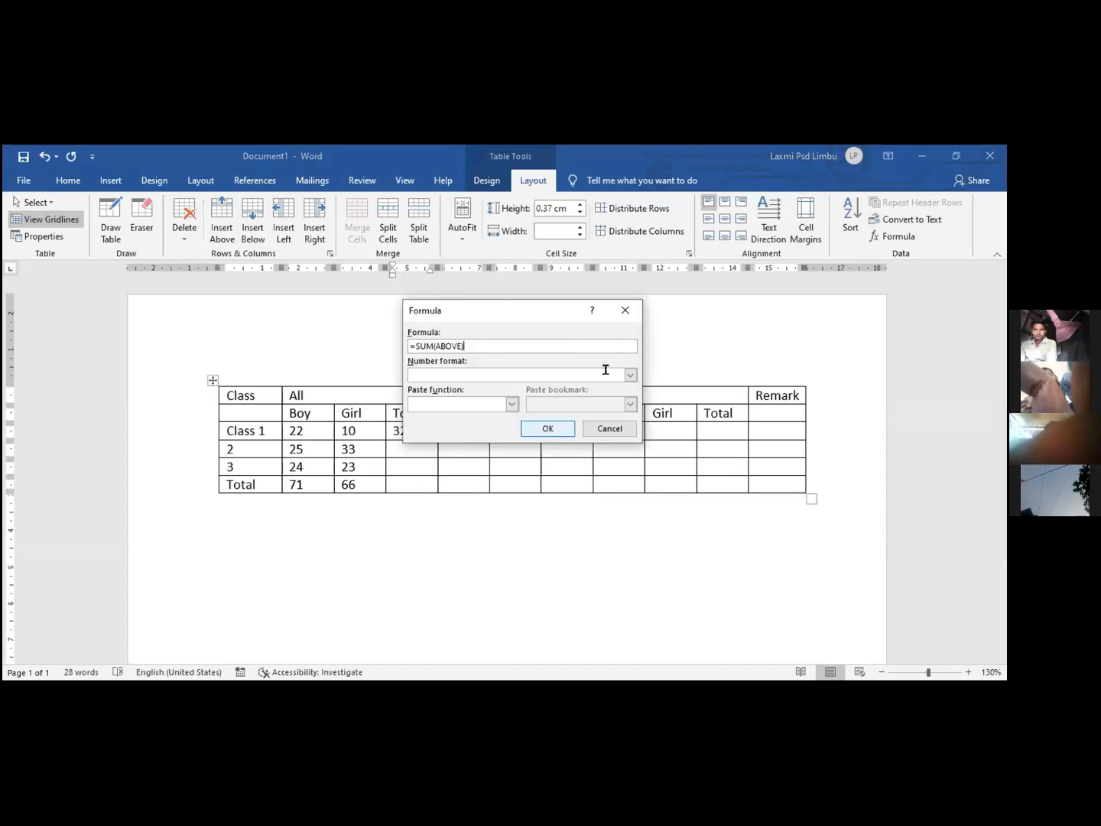
key("Tab")
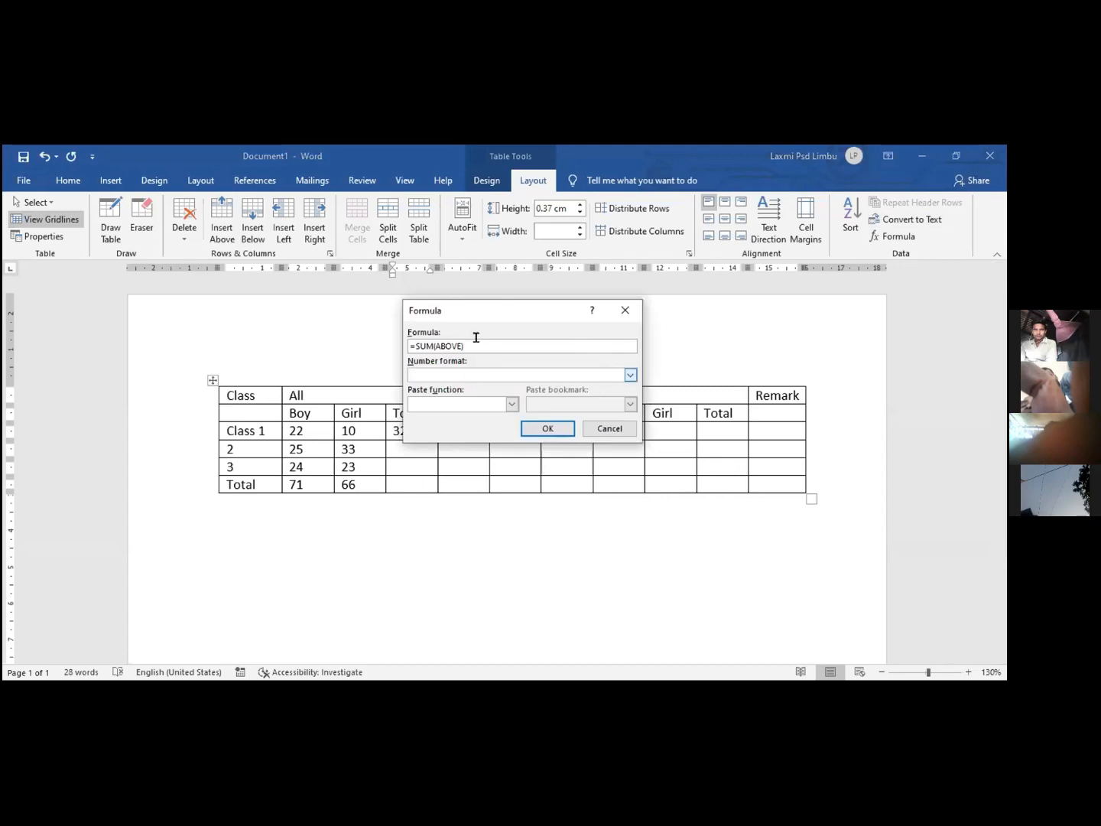
left_click(480, 345)
key("BackSpace")
key("BackSpace")
key("BackSpace")
key("BackSpace")
type(")")
left_click(548, 428)
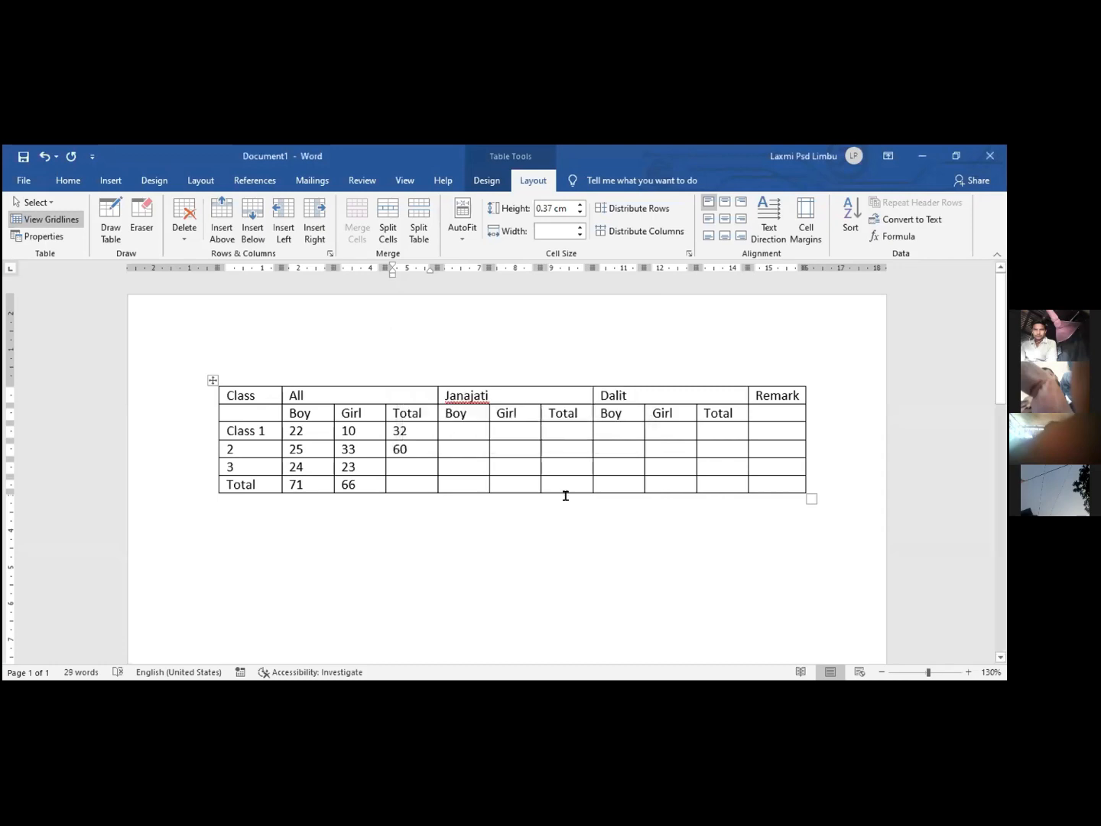
Step: Delete the incorrect 60 from class 2's All Total cell
left_click(403, 450)
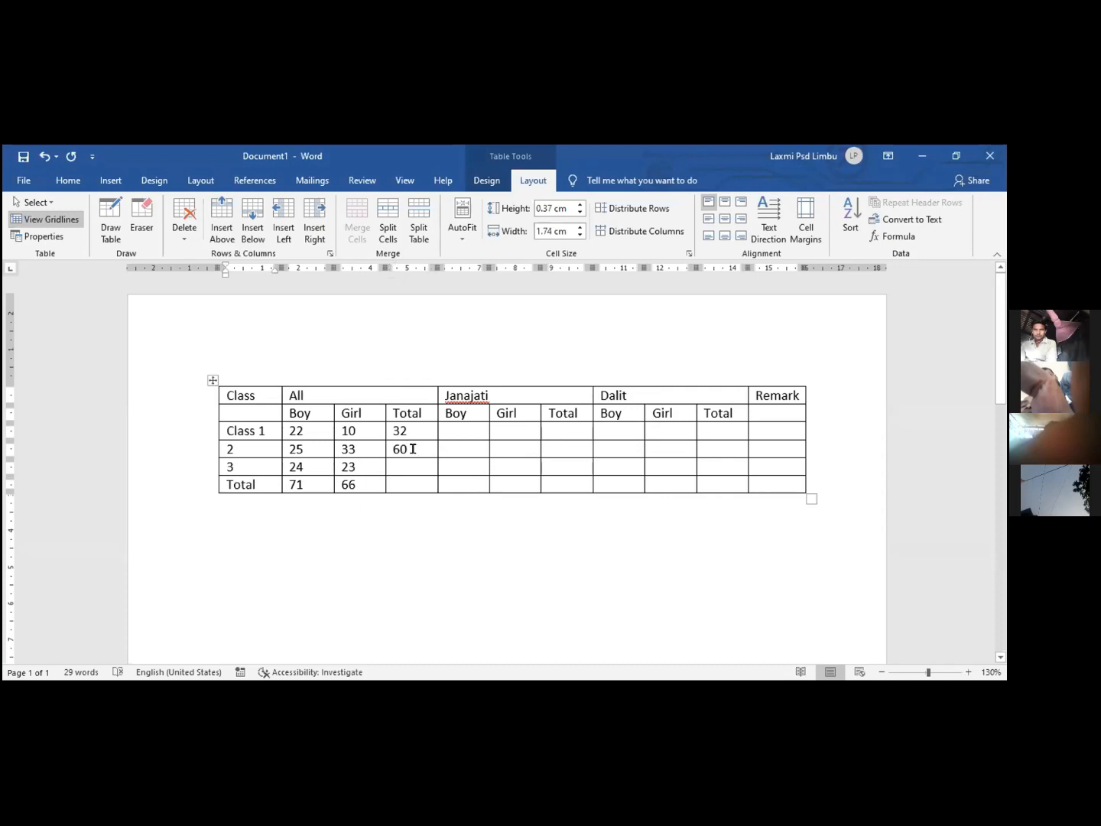
key("BackSpace")
key("BackSpace")
left_click(230, 446)
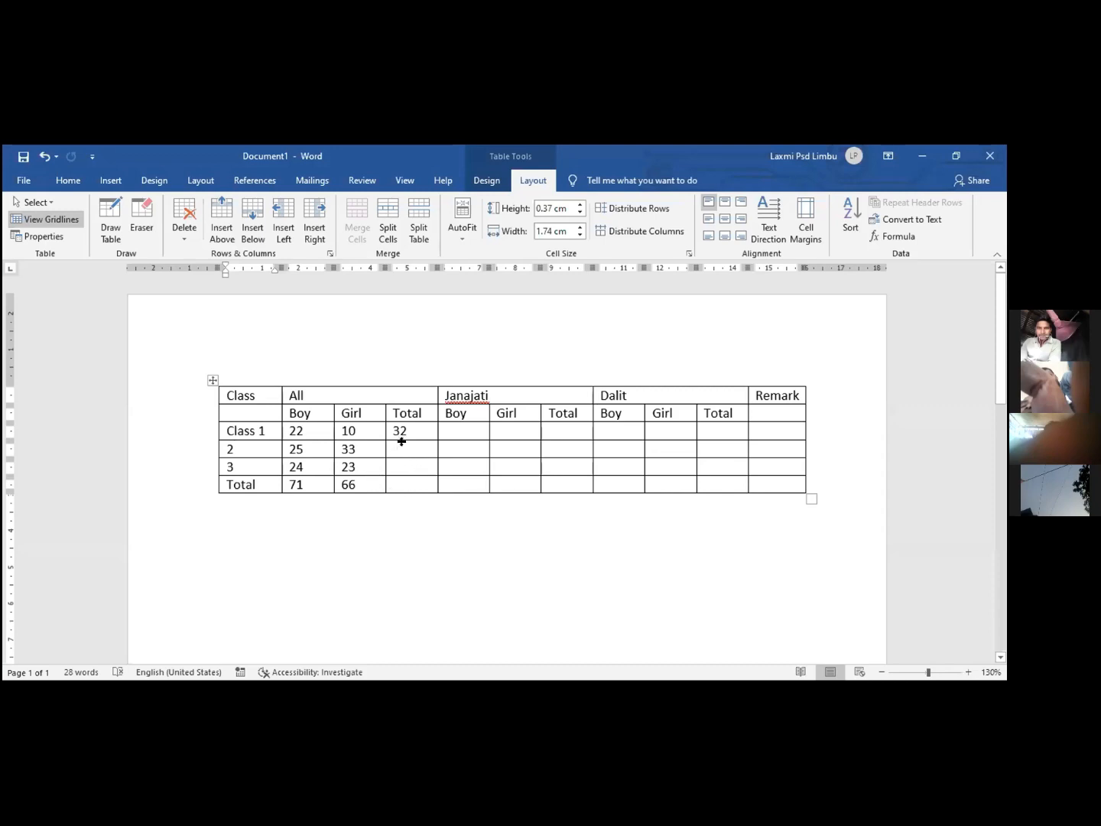
left_click(437, 487)
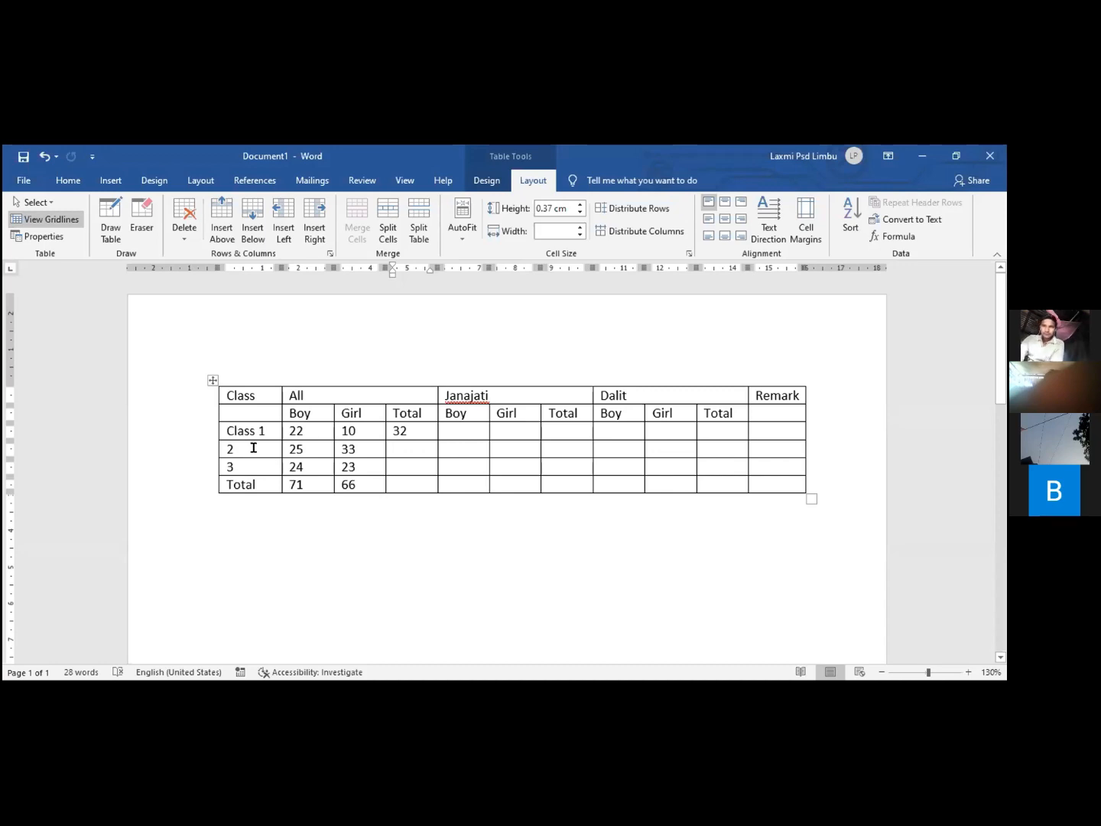
left_click(255, 452)
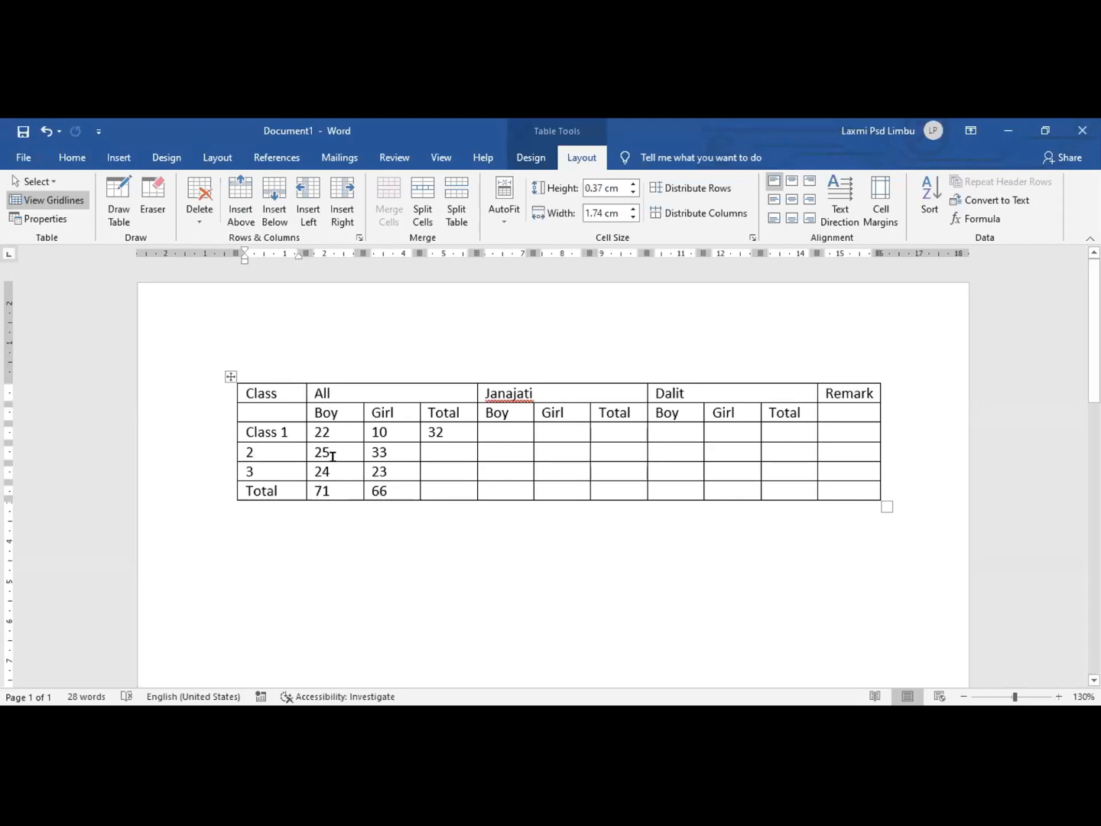
Step: Type 58 and 47 as the All totals for classes 2 and 3
left_click(434, 452)
type("58")
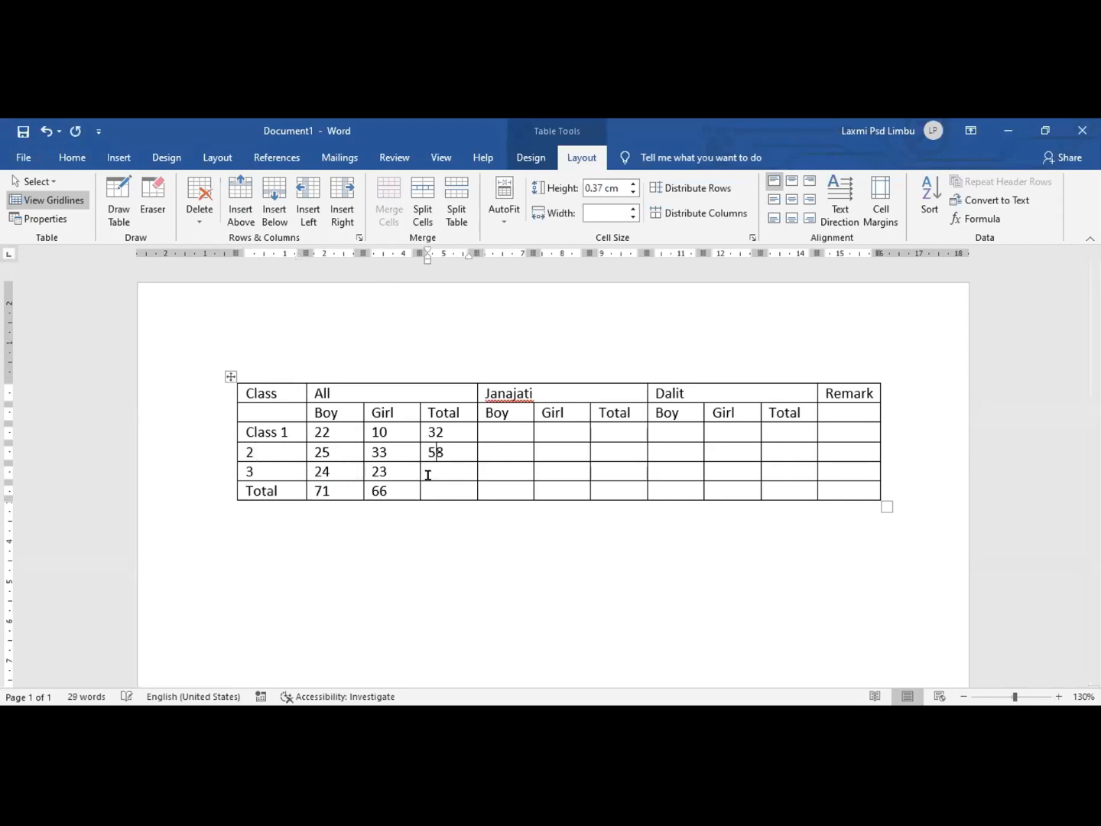
left_click(428, 475)
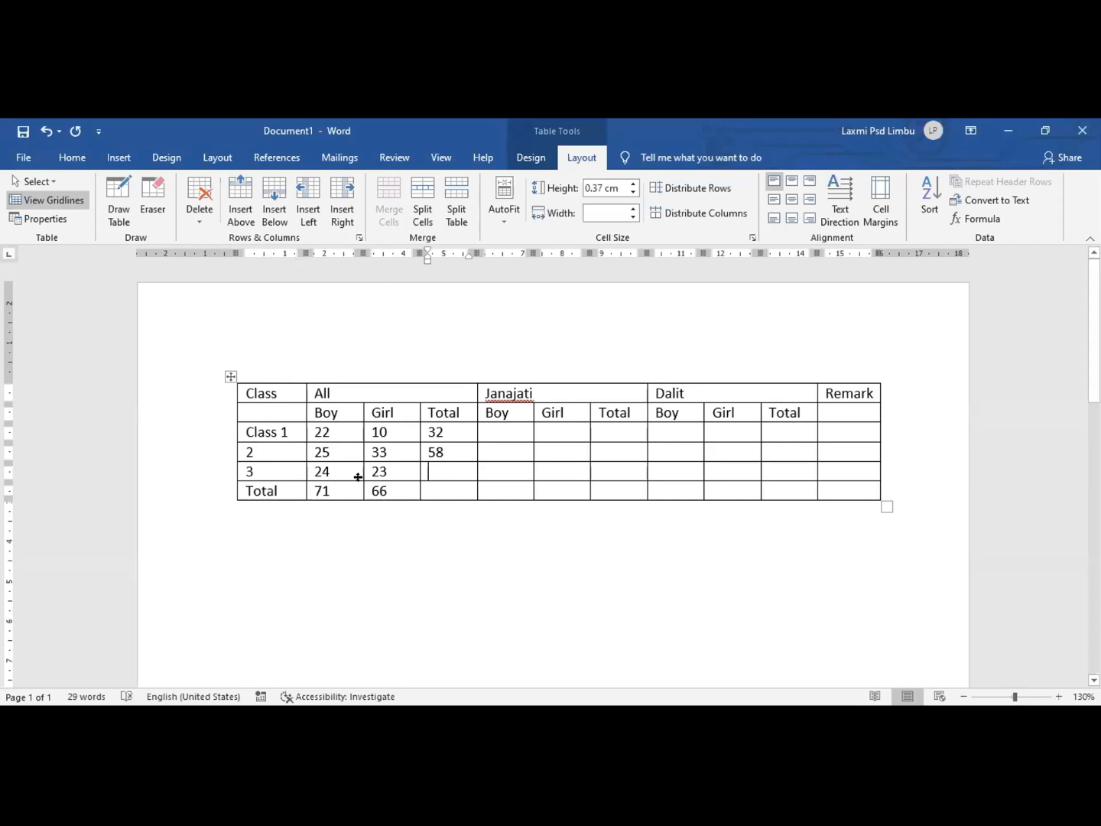
type("47")
key("Down")
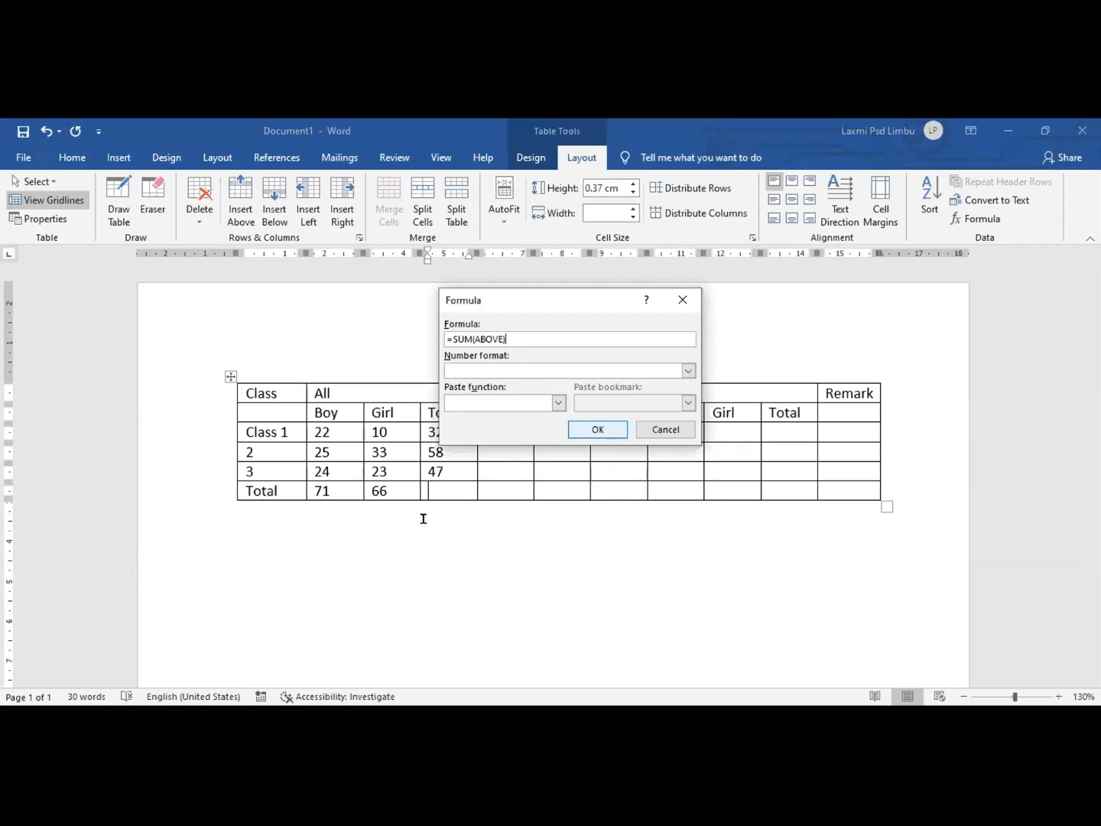
Step: Accept the =SUM(ABOVE) formula so the All Total cell shows 137
key("Return")
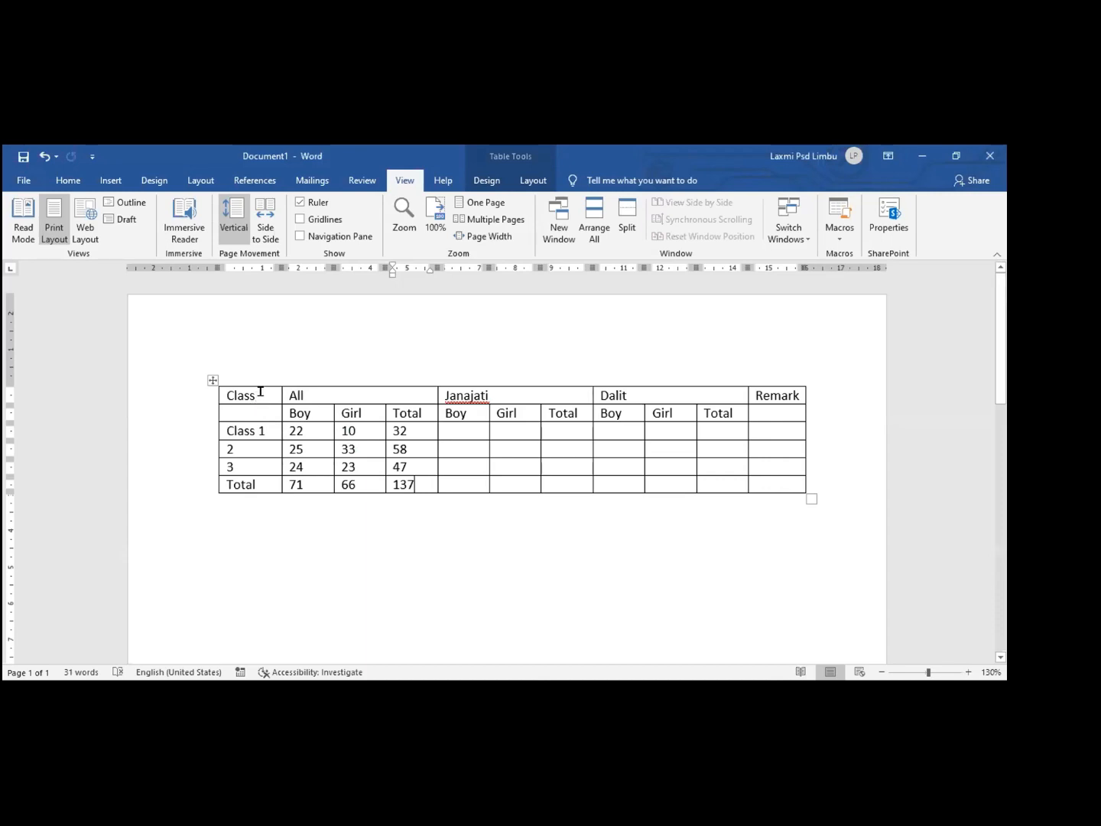
Step: Merge the Class header cell with the empty cell directly below it
left_click(307, 500)
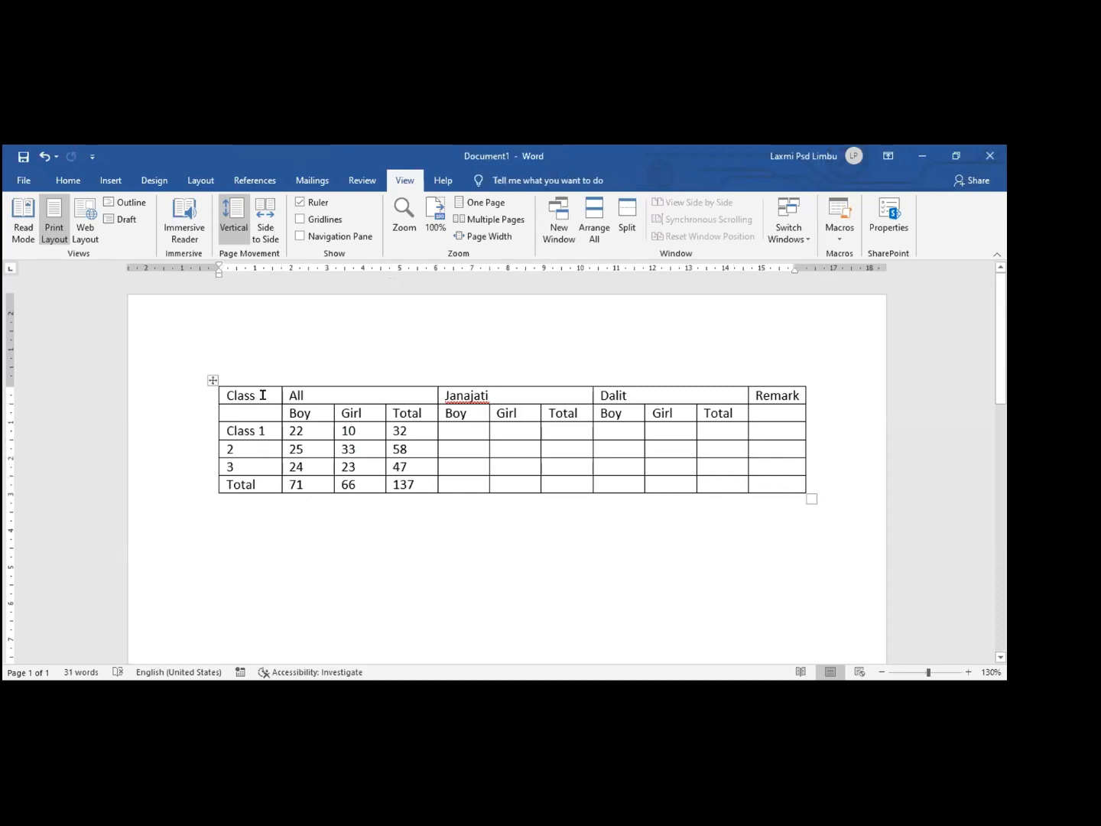
left_click_drag(262, 395, 262, 403)
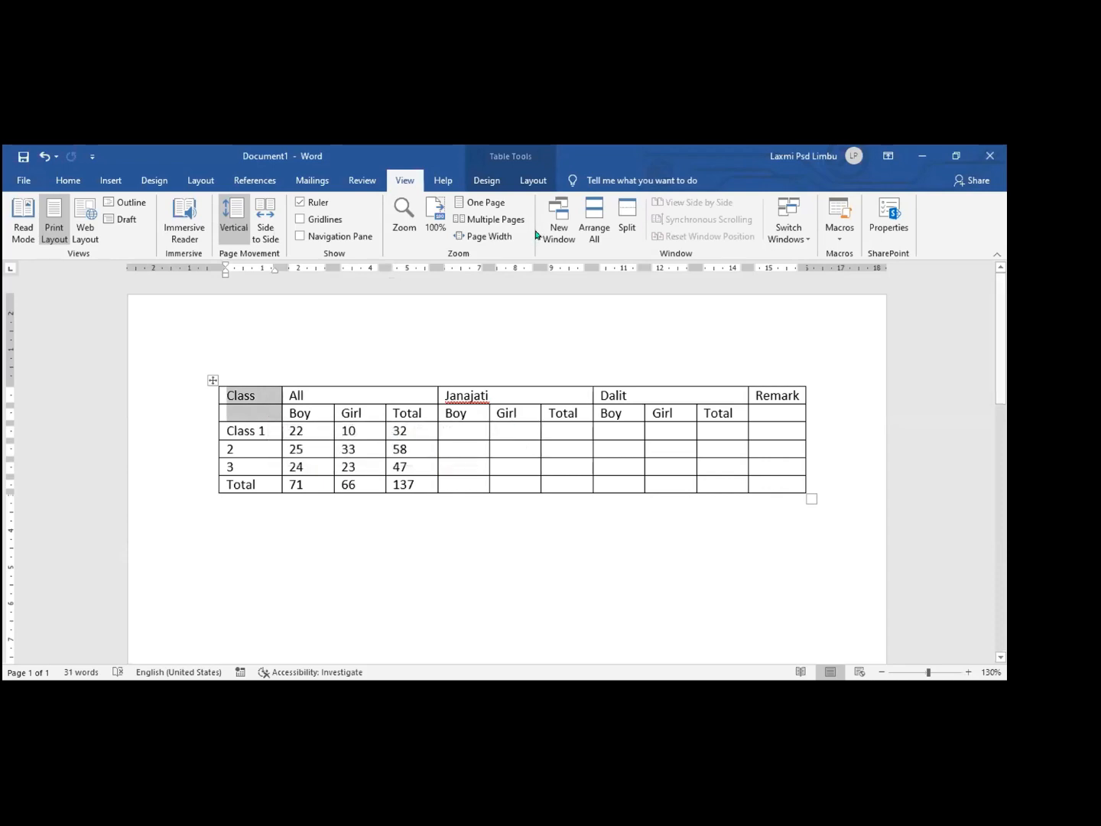
left_click(534, 182)
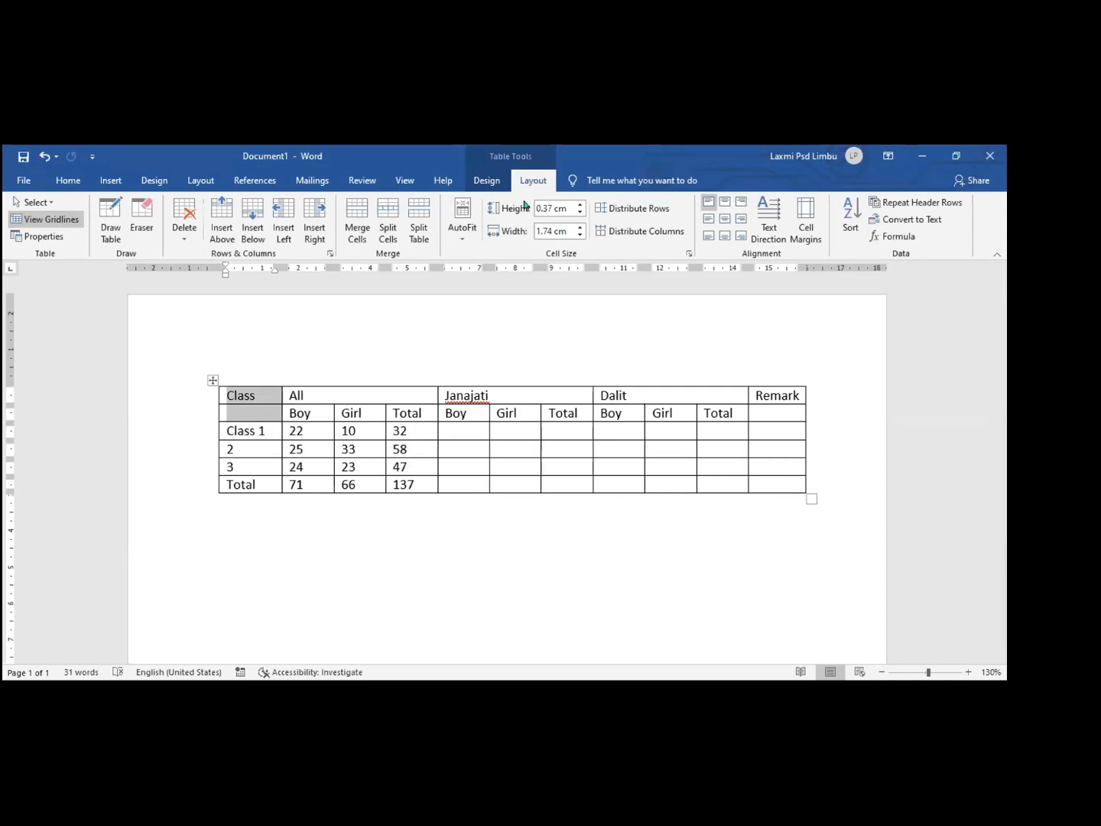
left_click(353, 214)
left_click(261, 451)
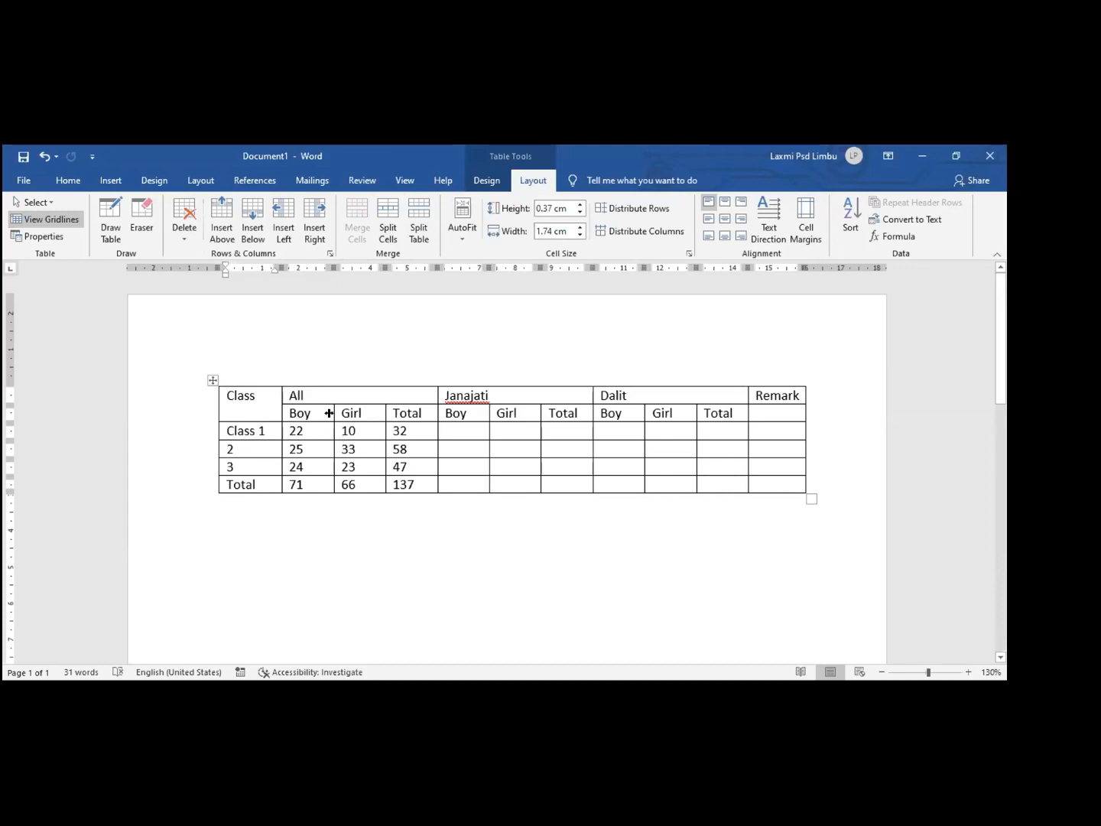
Step: Centre the All and Class header labels horizontally
left_click(320, 396)
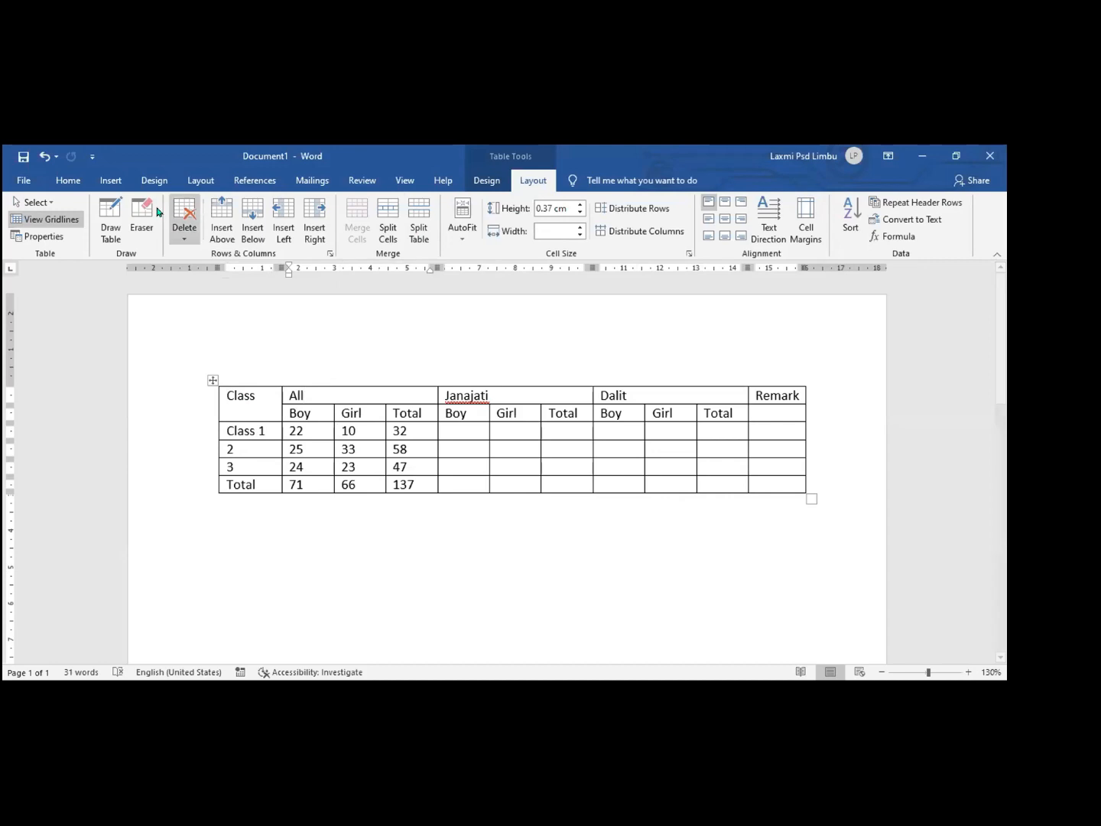
left_click(66, 183)
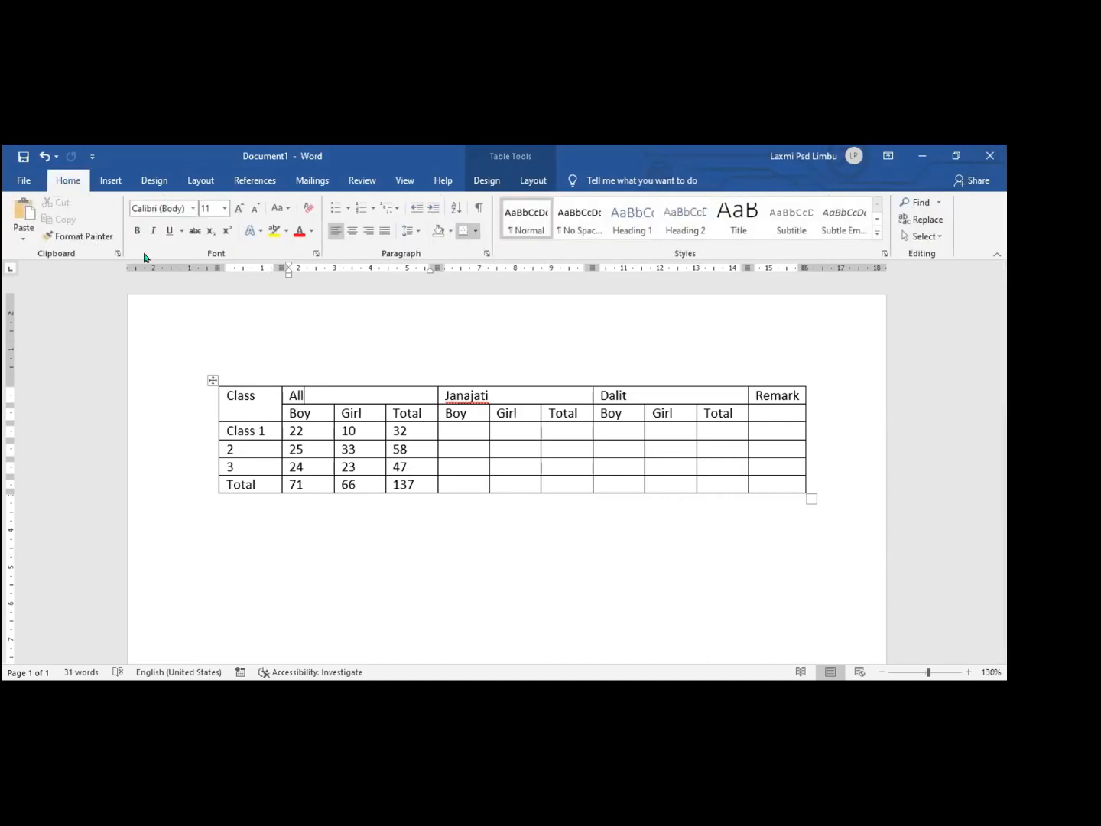
left_click(351, 236)
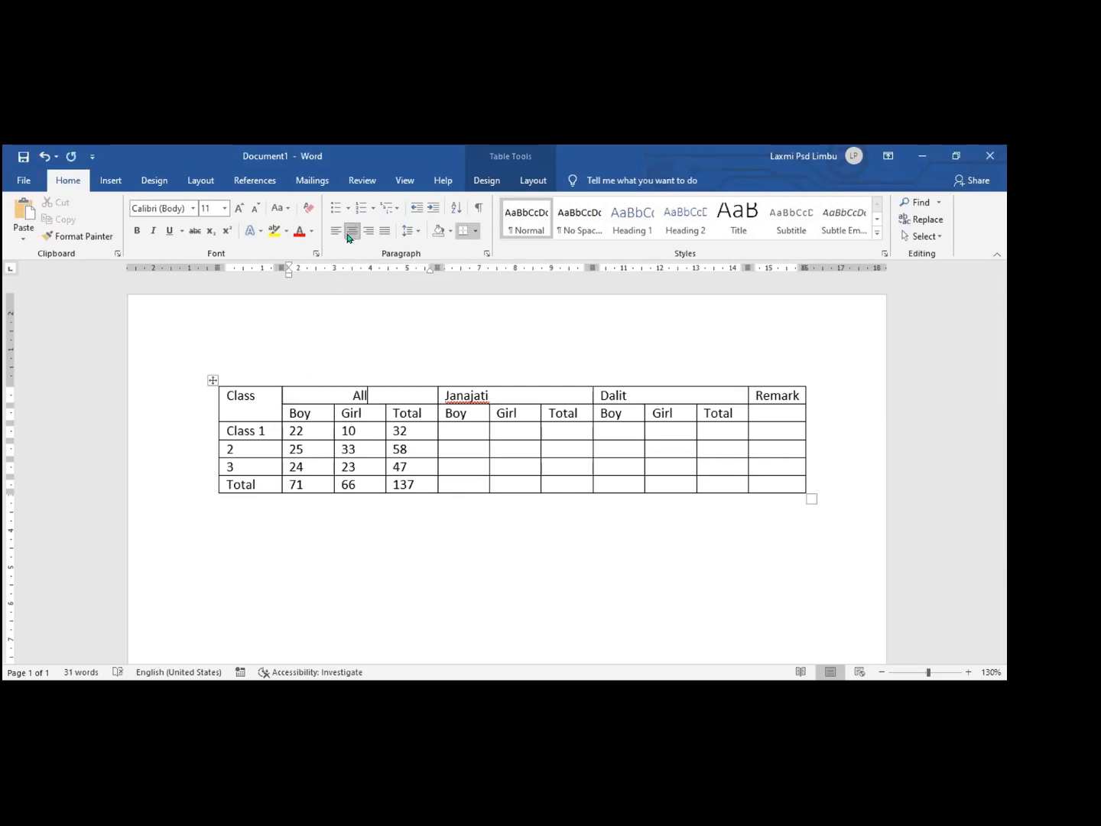
left_click(247, 397)
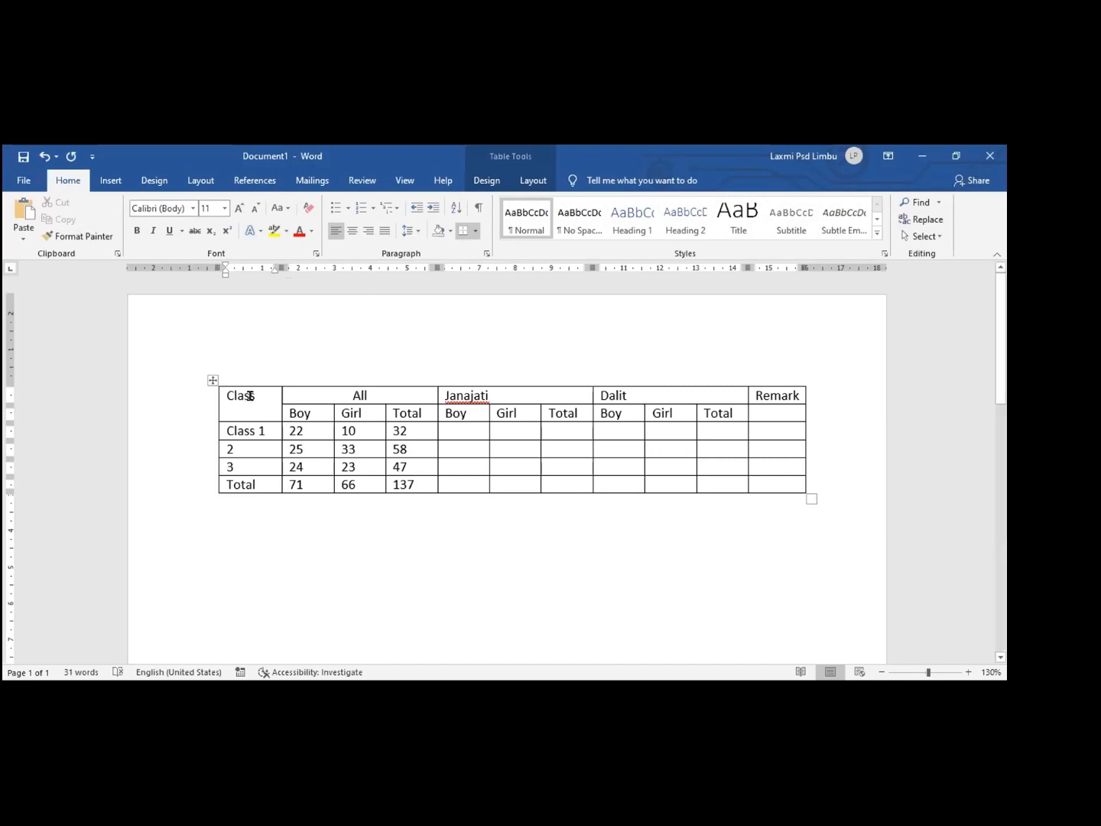
left_click(352, 236)
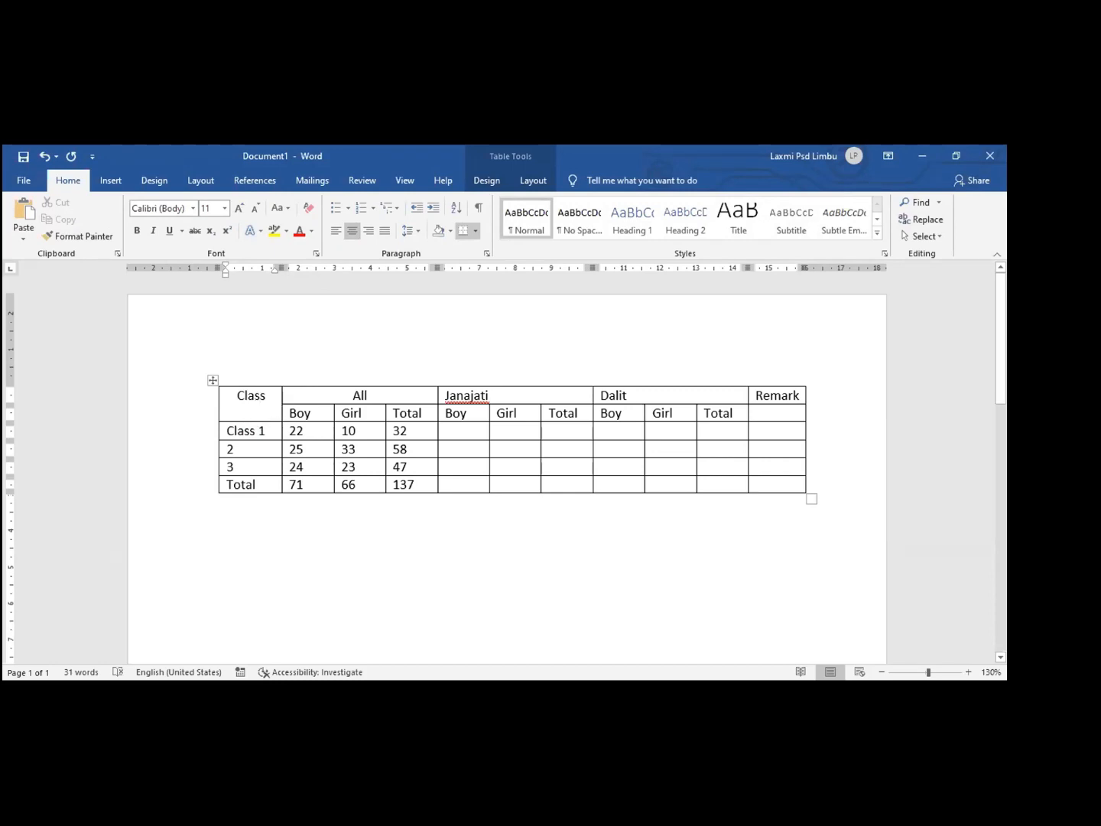
Step: Align Class to the centre of its merged cell, vertically and horizontally
left_click(527, 184)
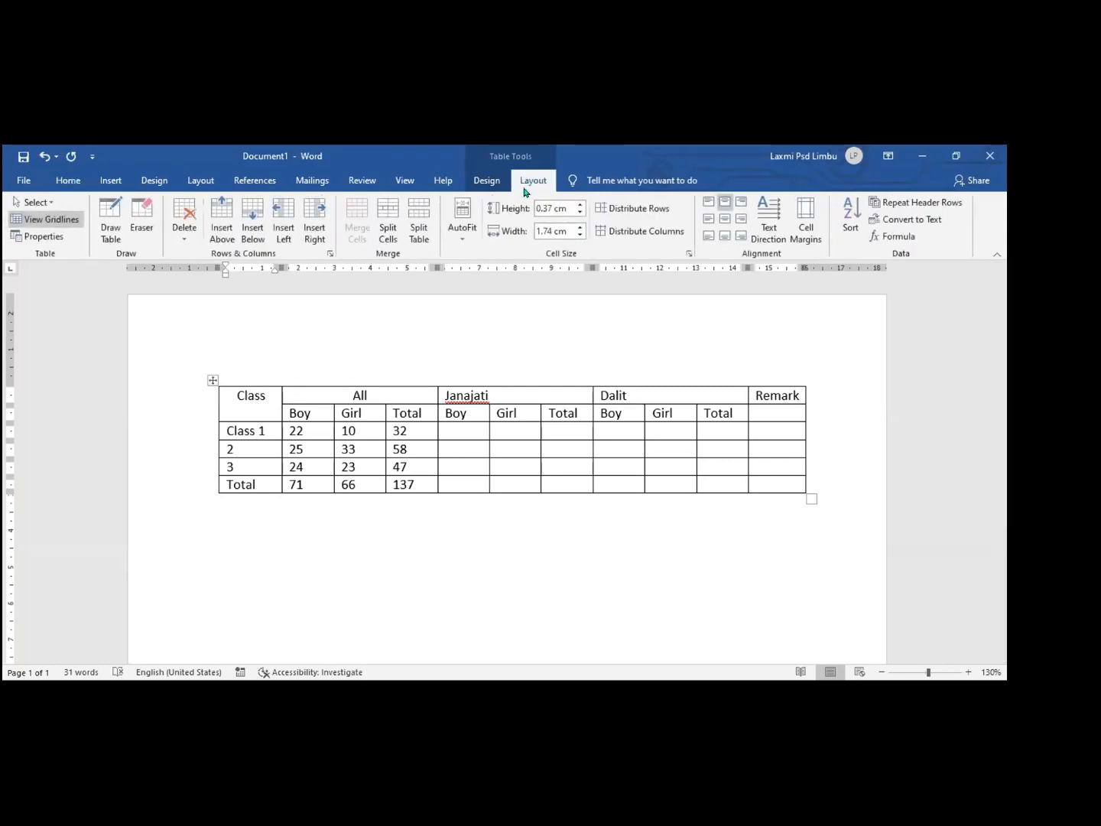
left_click(725, 224)
left_click(271, 413)
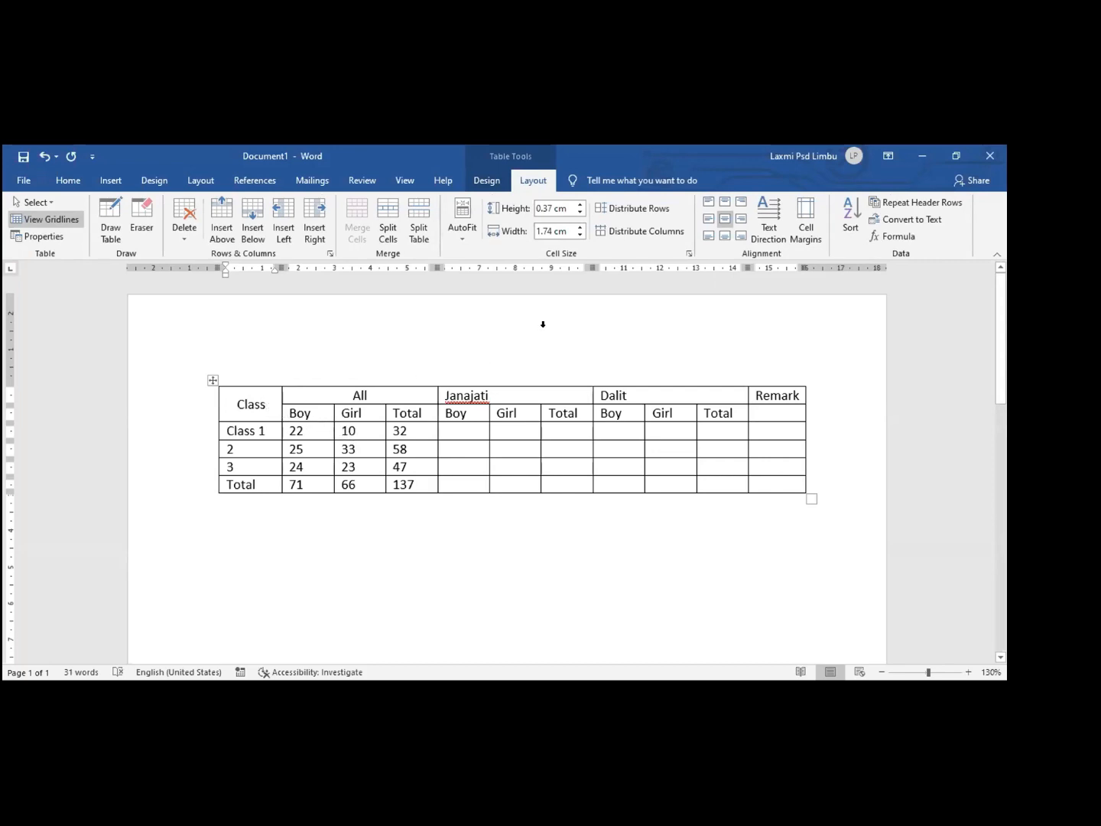
left_click(253, 404)
Step: Merge the two Remark header cells and align Remark to the centre
left_click_drag(765, 395, 770, 402)
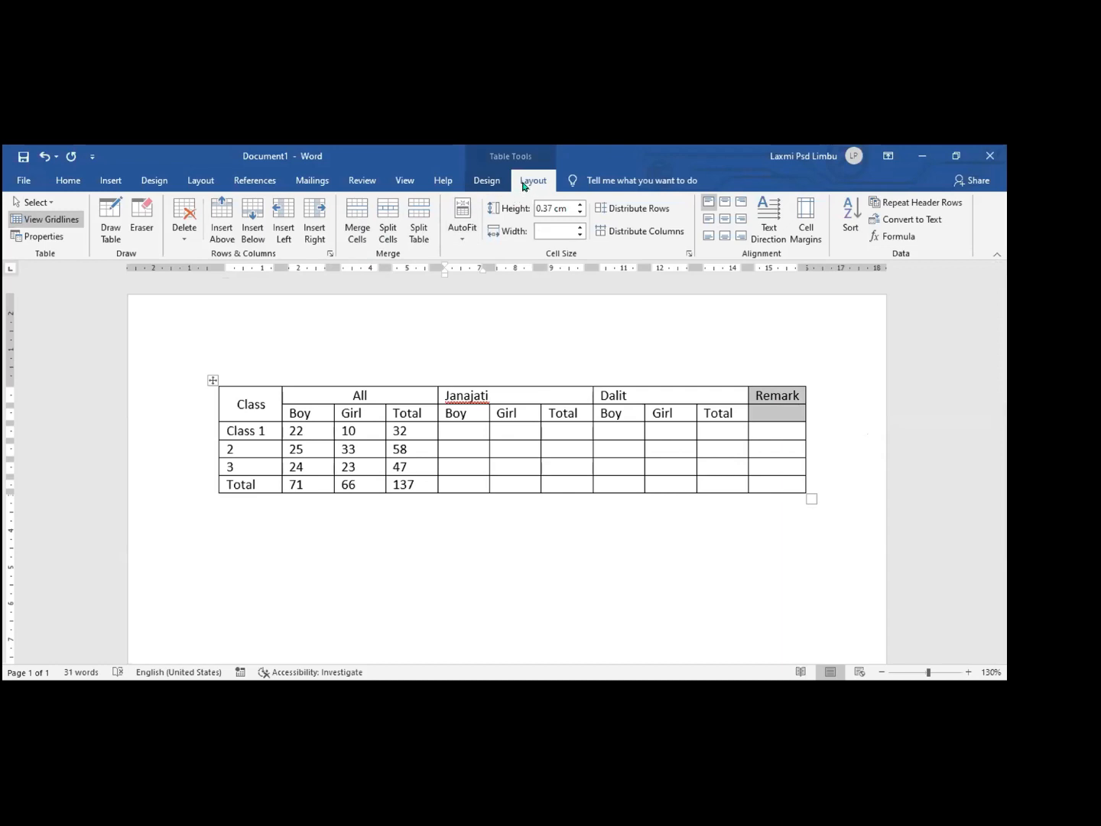
left_click(360, 211)
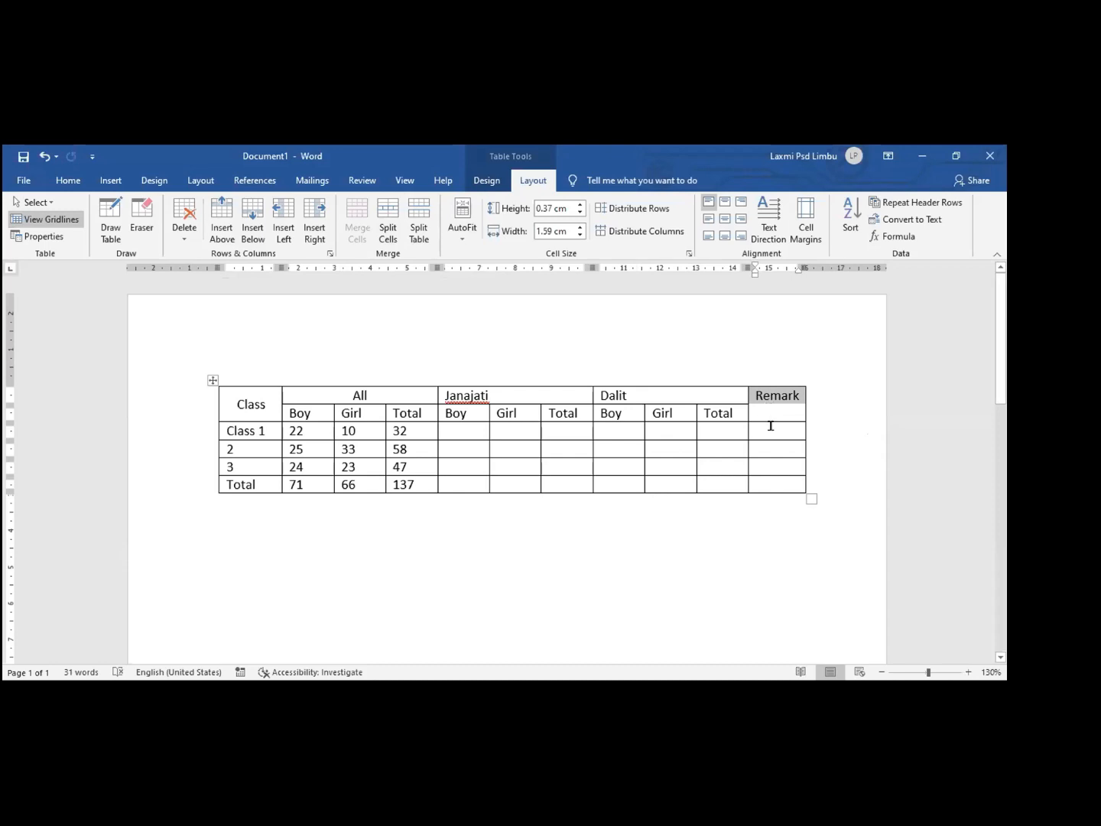
left_click(720, 224)
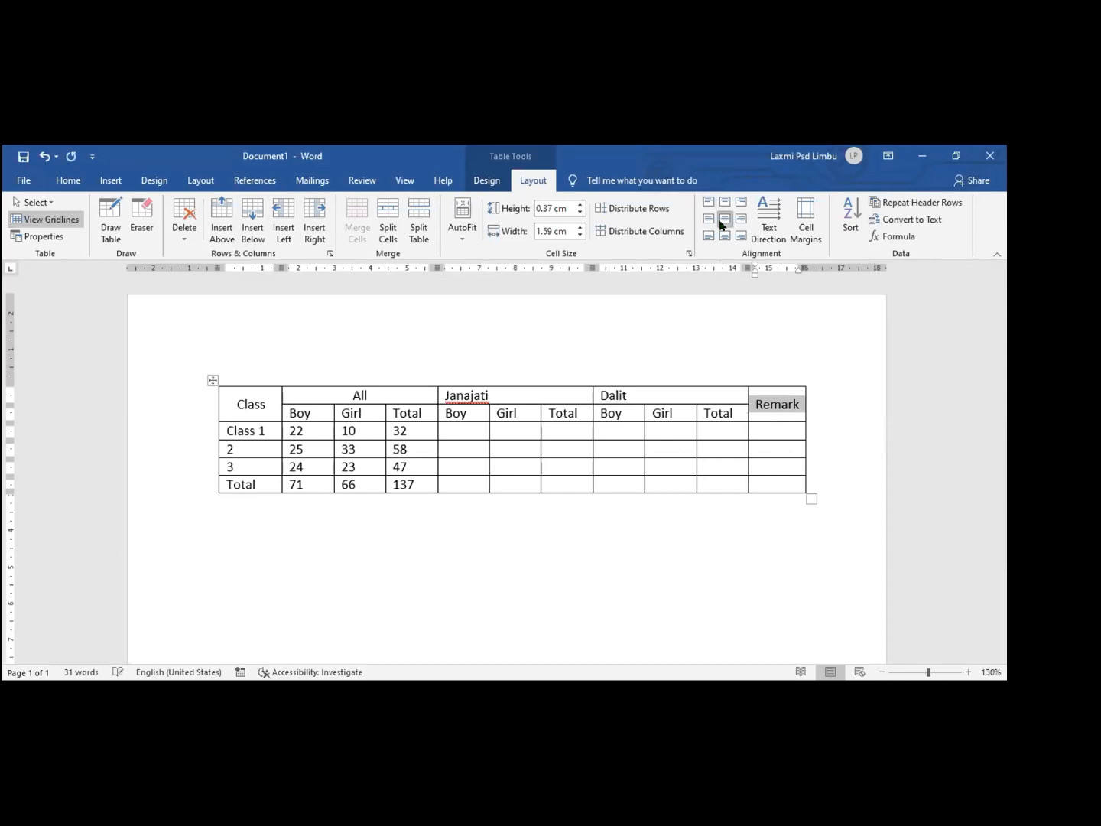
left_click(765, 426)
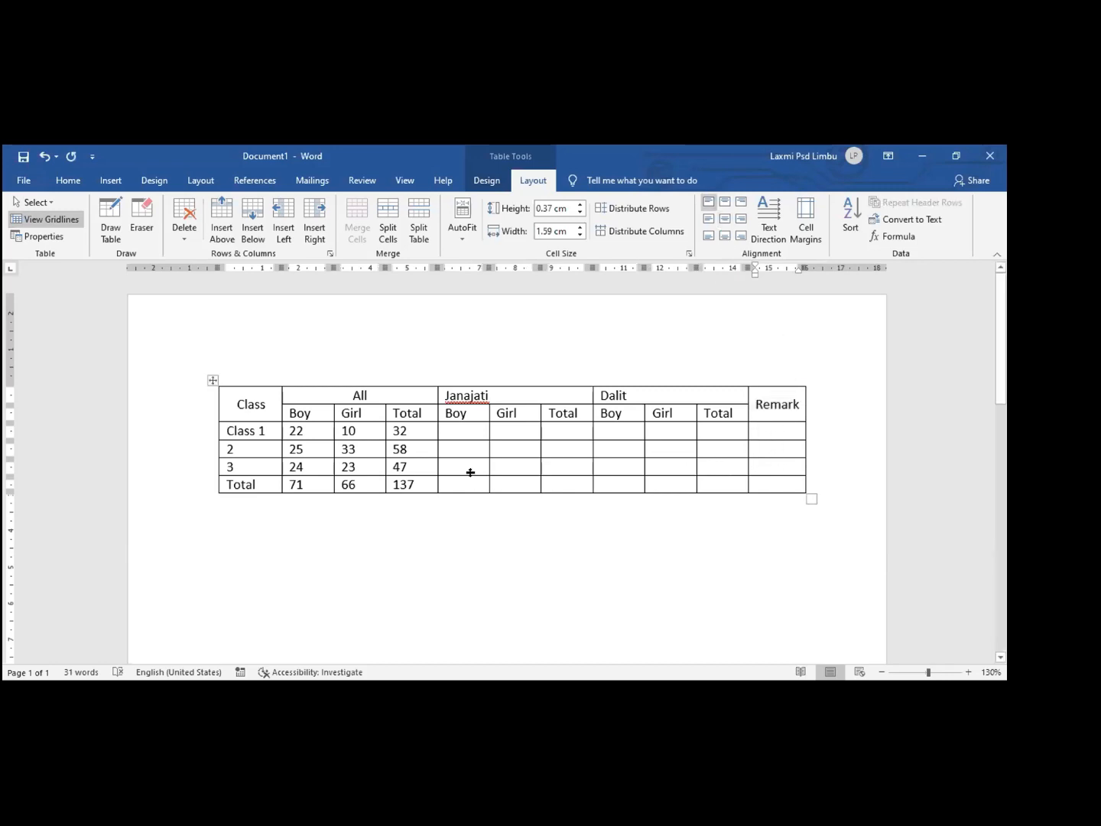
Step: Centre the All and Janajati header labels within their cells
left_click_drag(355, 396, 707, 403)
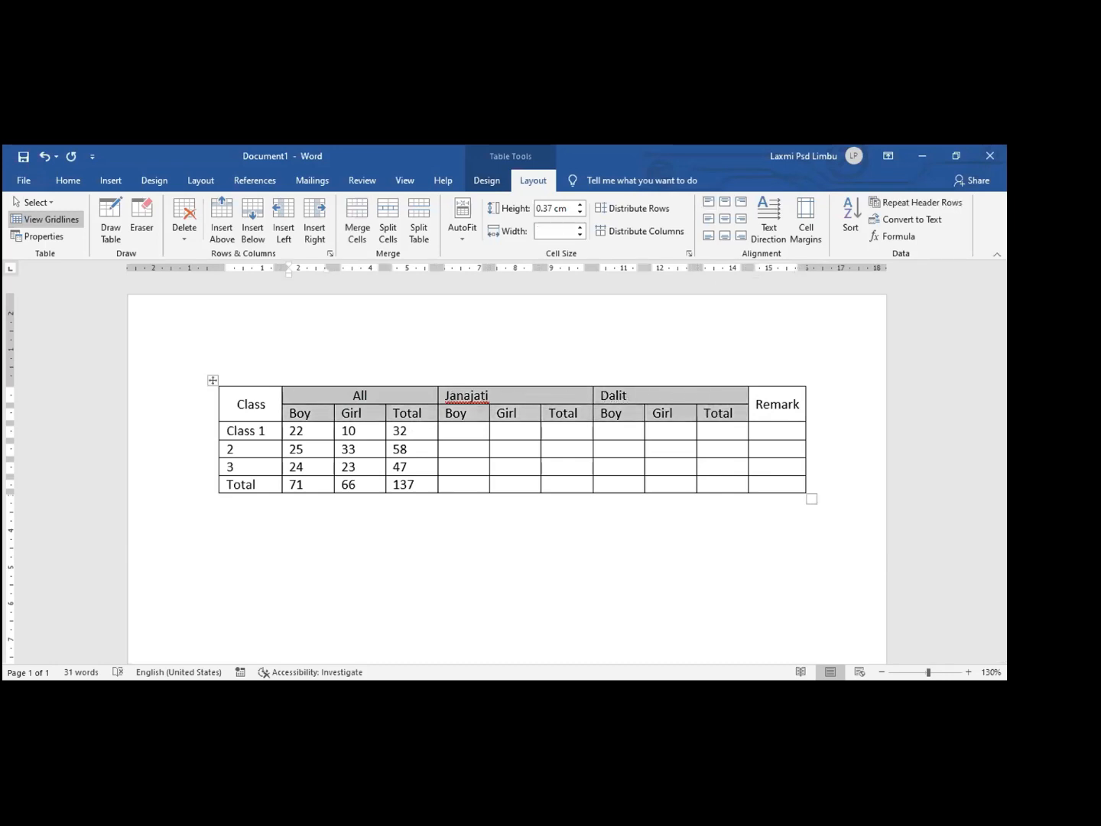
left_click(723, 222)
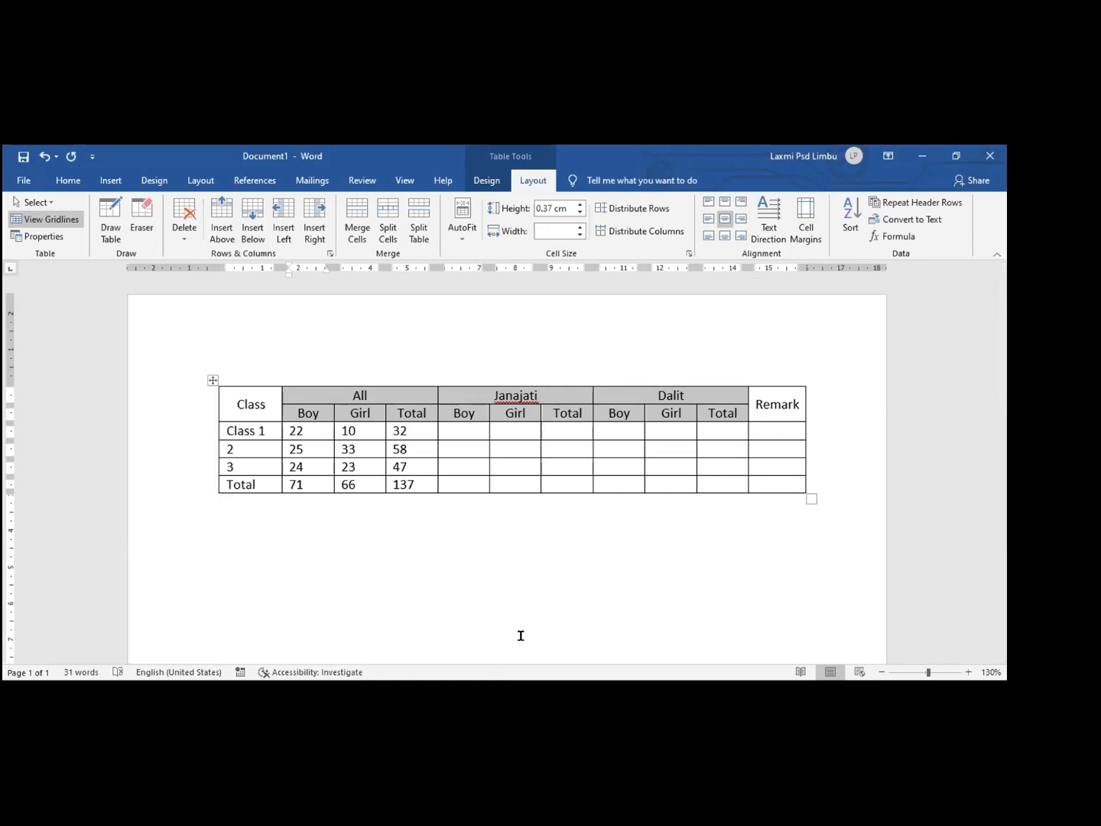
left_click(486, 470)
left_click(447, 497)
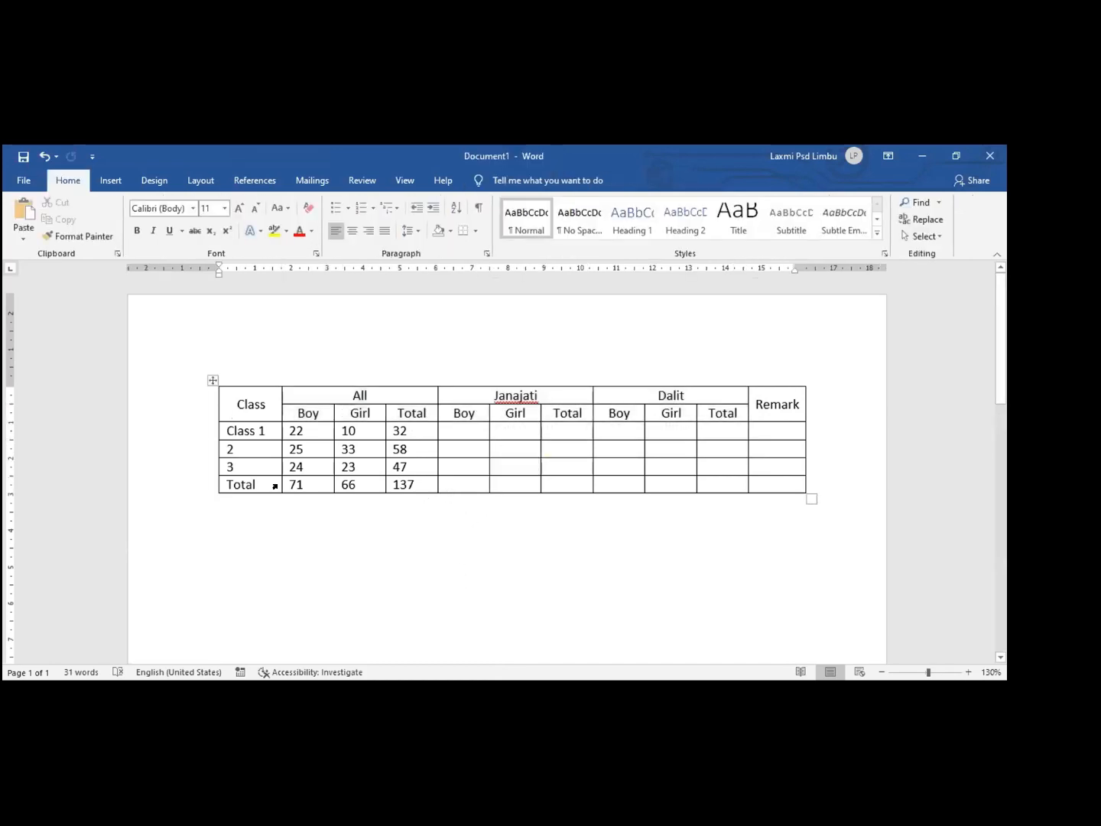
left_click(254, 402)
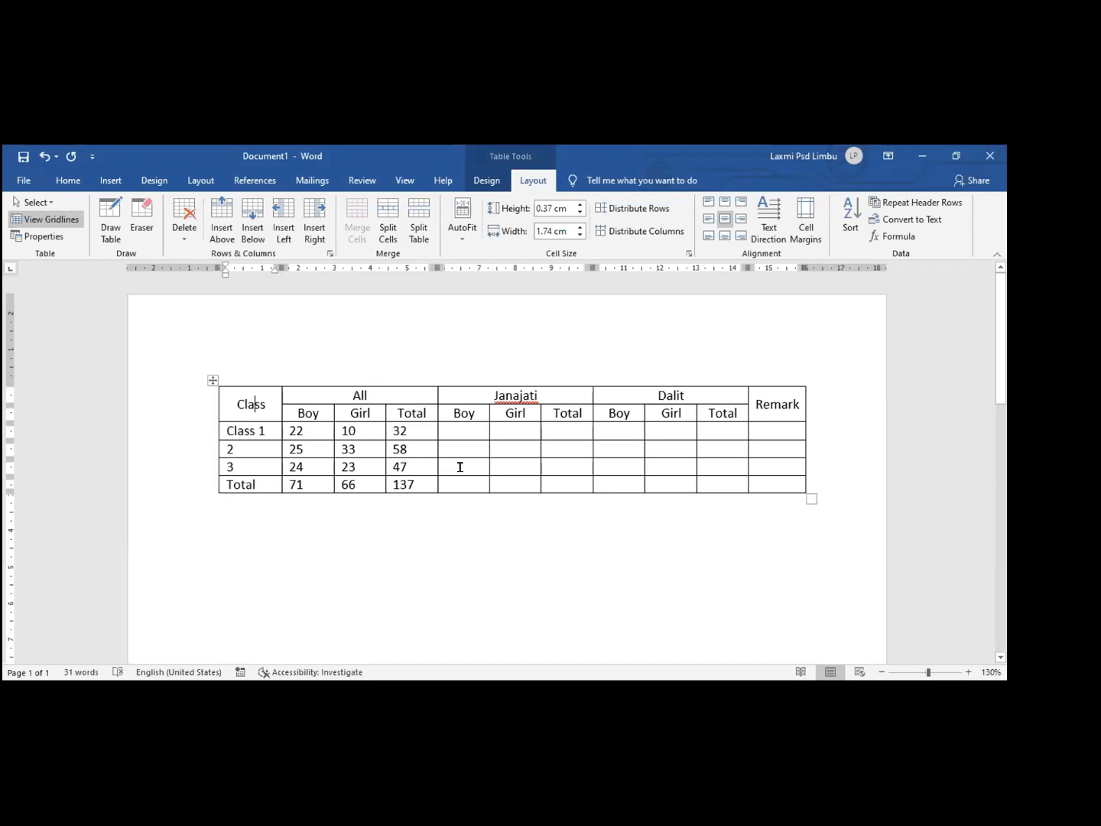
left_click(829, 478)
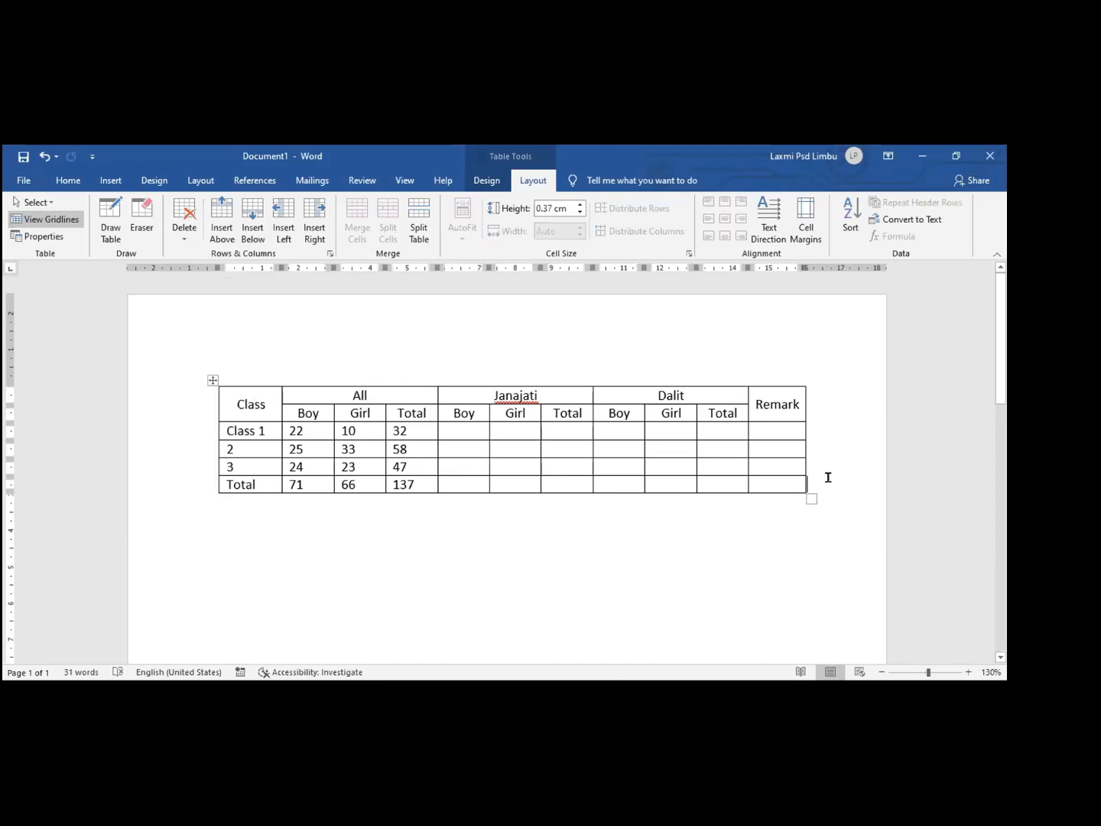
key("Return")
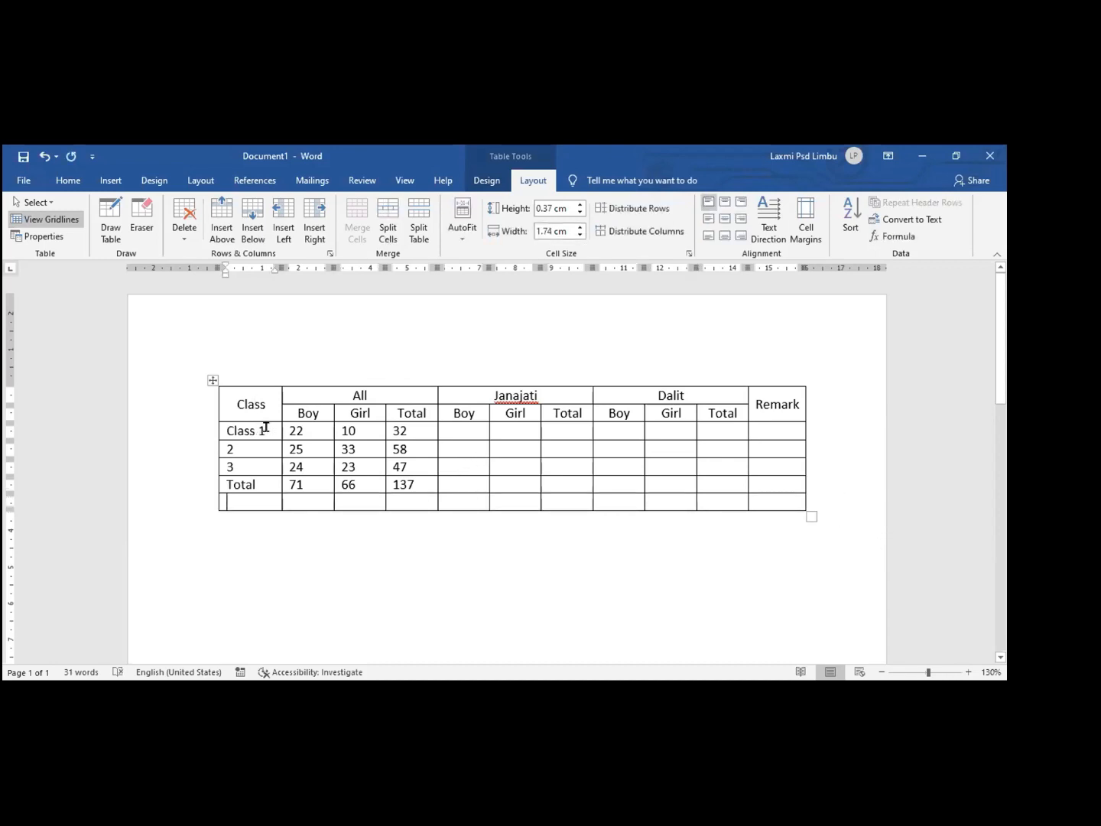
left_click_drag(285, 413, 392, 413)
key("ctrl+c")
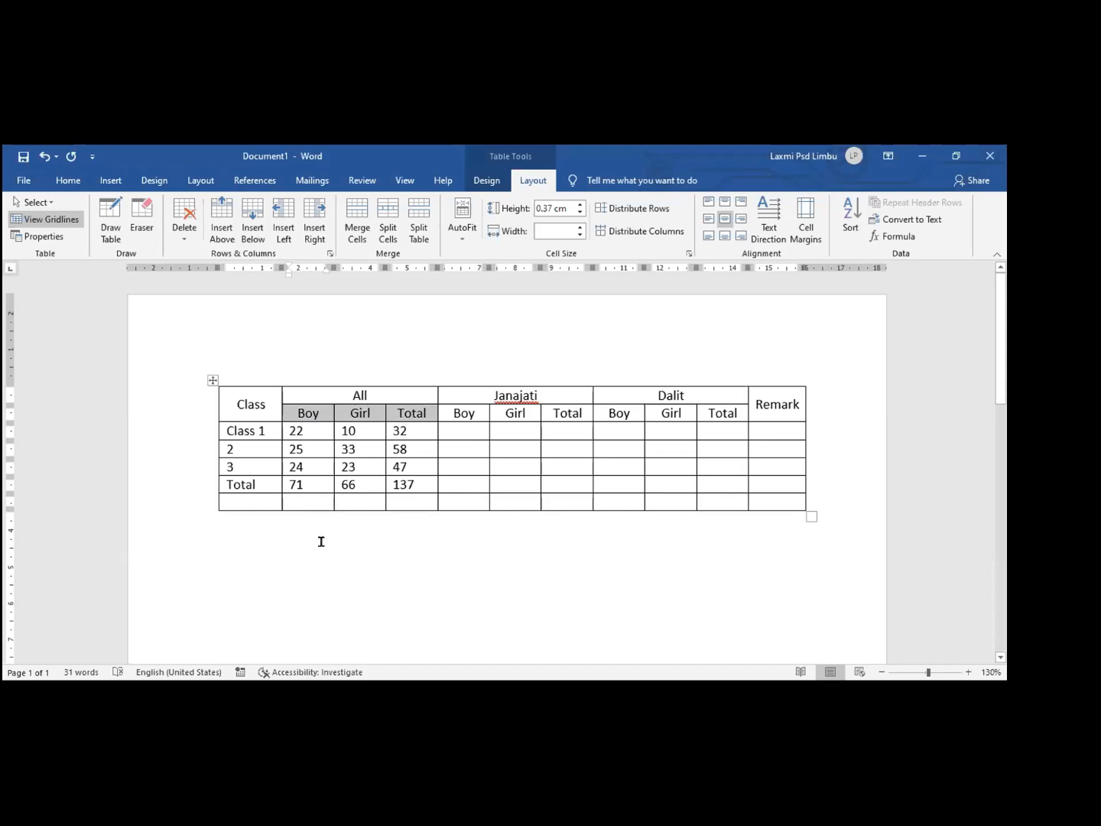
left_click(296, 498)
key("ctrl+v")
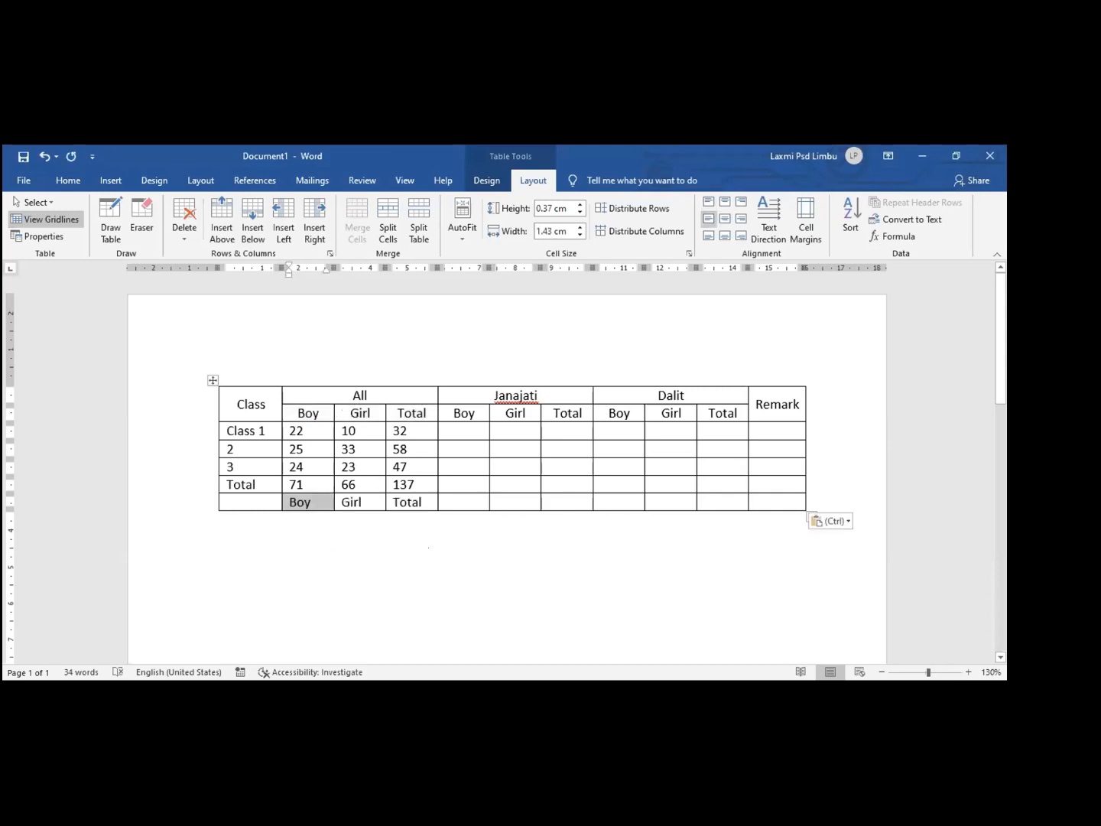
left_click(454, 498)
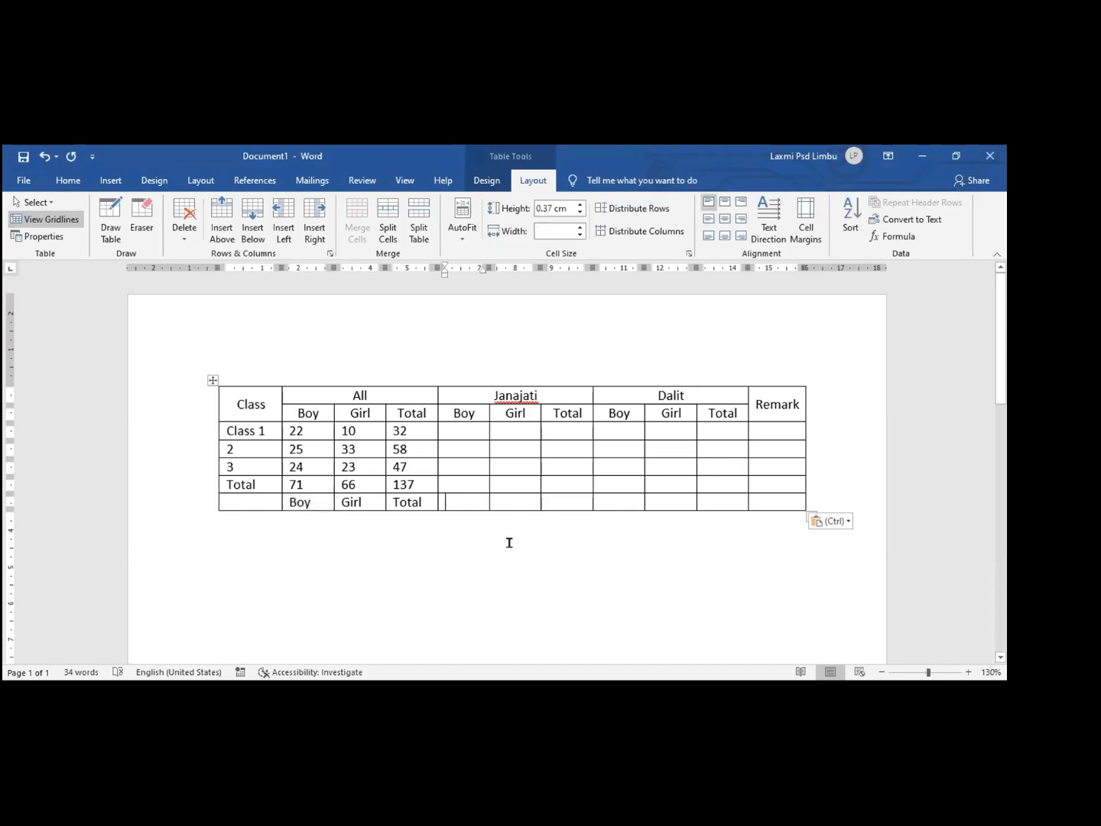
key("ctrl+v")
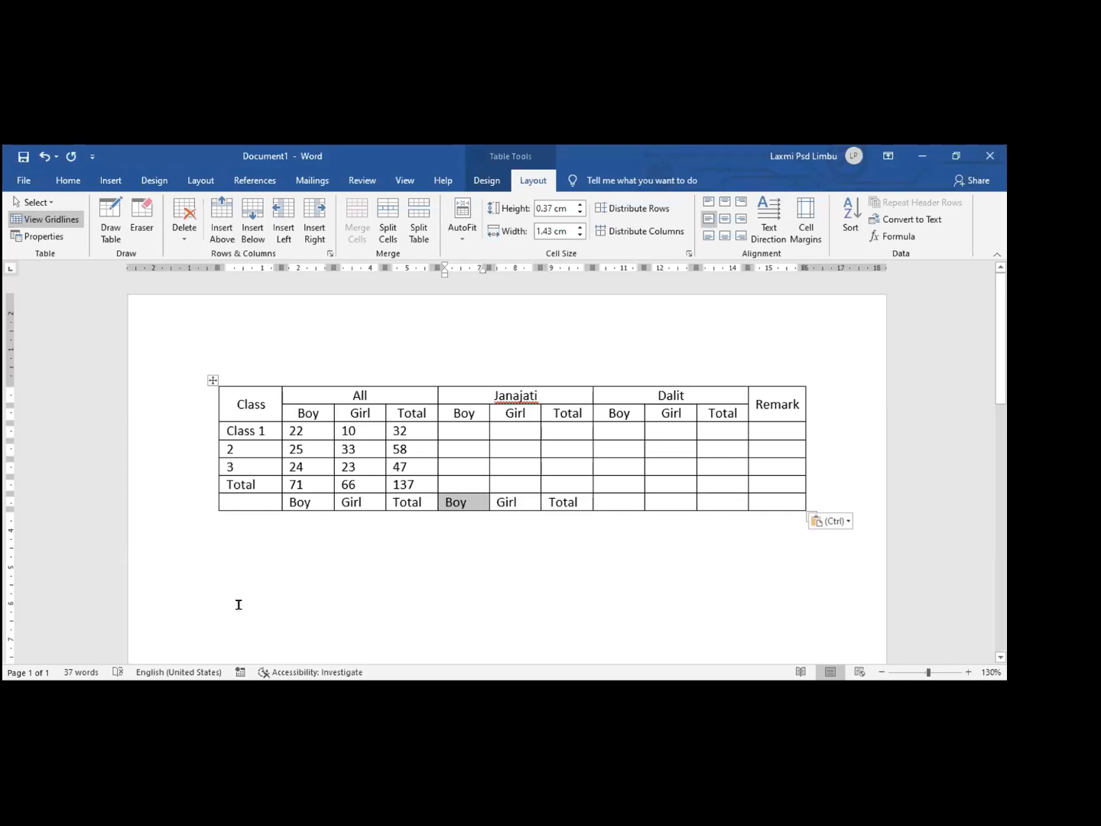
key("ctrl+z")
key("ctrl+z")
key("ctrl+z")
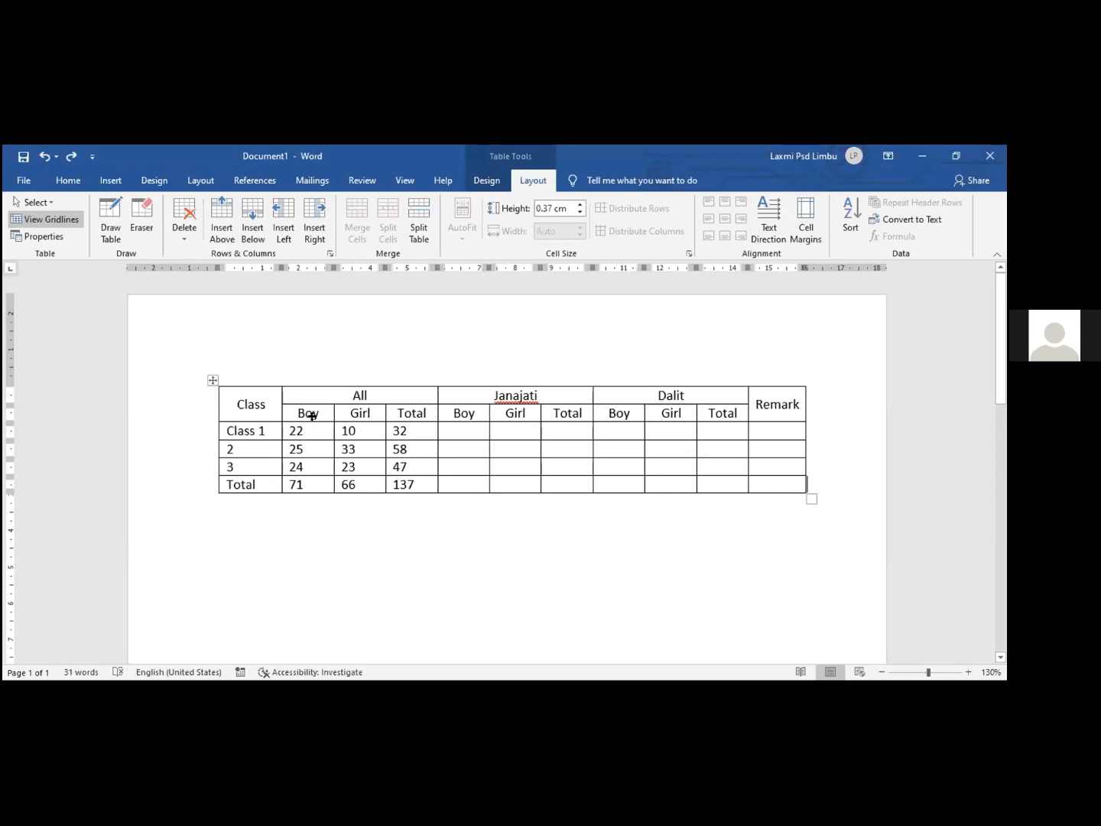
Step: Select the Boy number cells under All, Janajati and Dalit together
left_click_drag(309, 427, 308, 475)
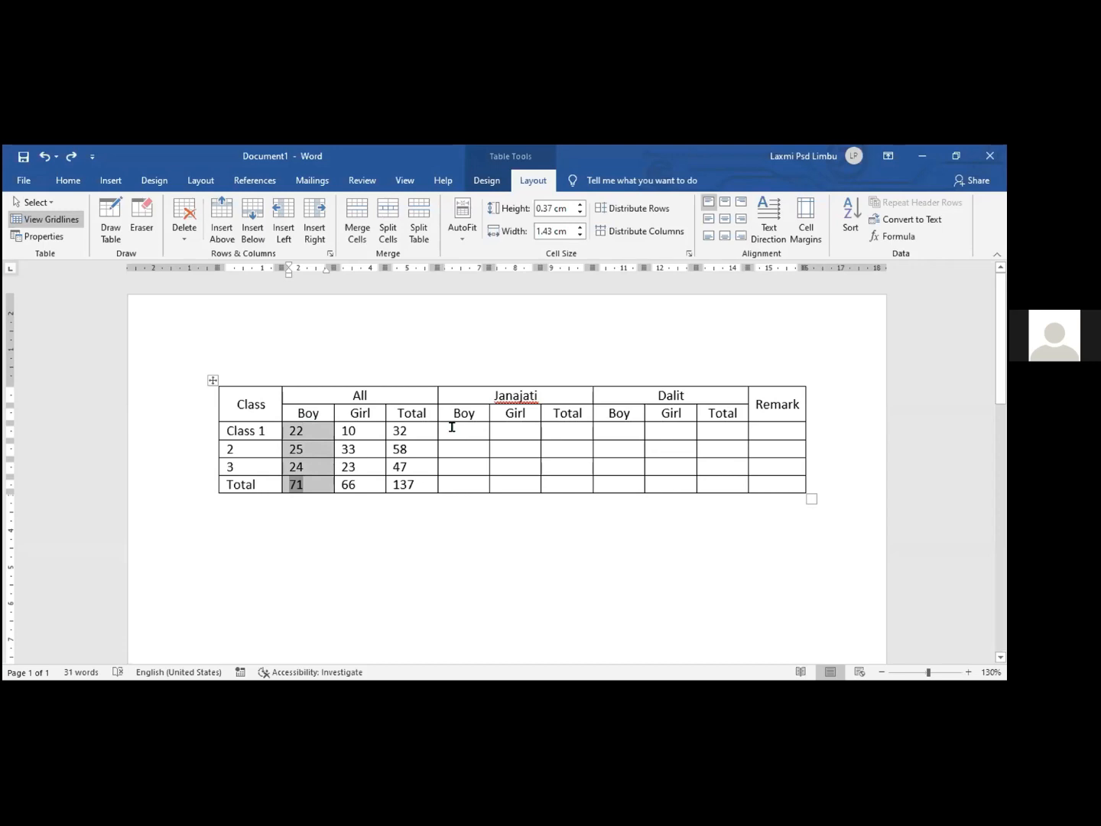
left_click_drag(452, 428, 459, 484)
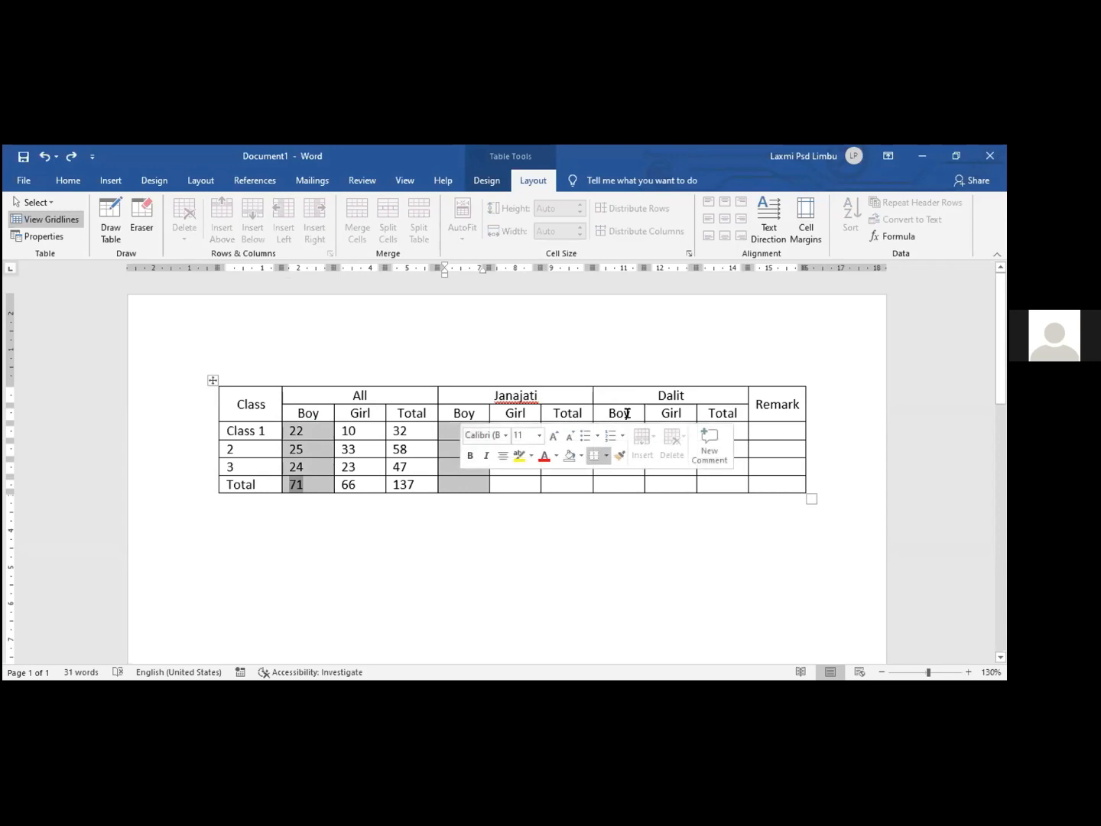
left_click_drag(625, 431, 624, 478)
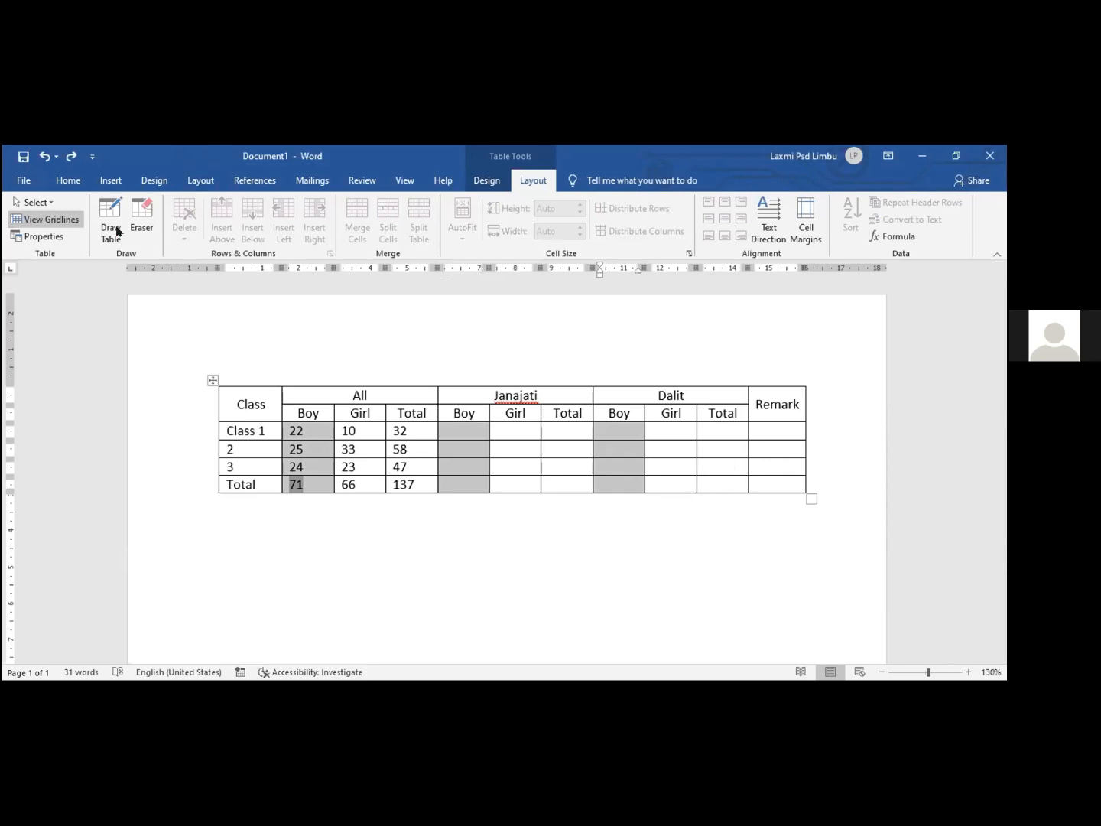
left_click(80, 184)
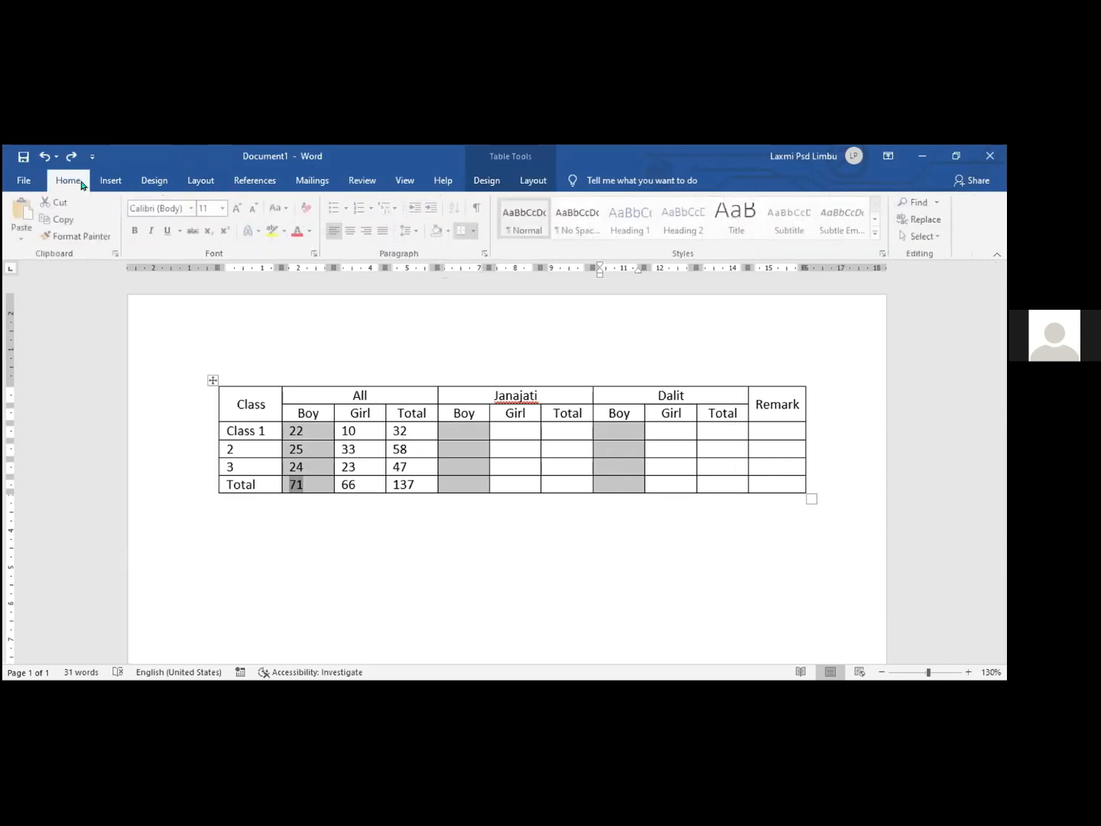
left_click(313, 234)
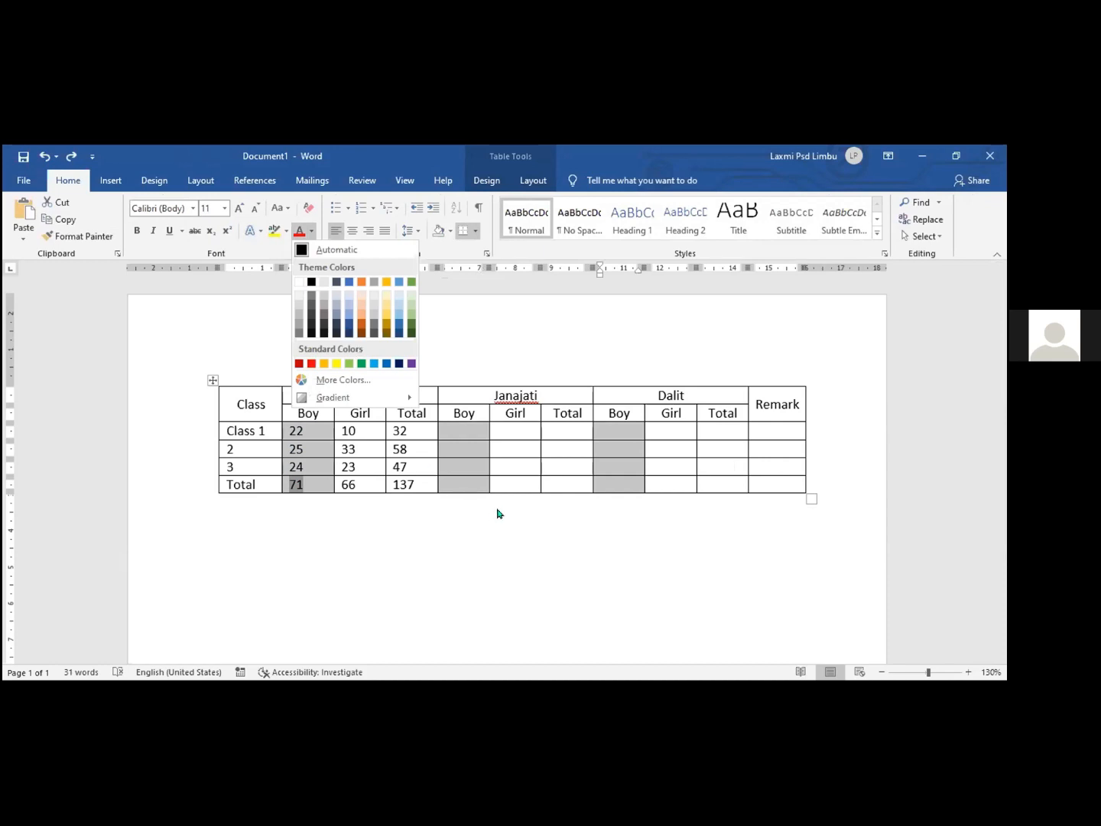
key("Escape")
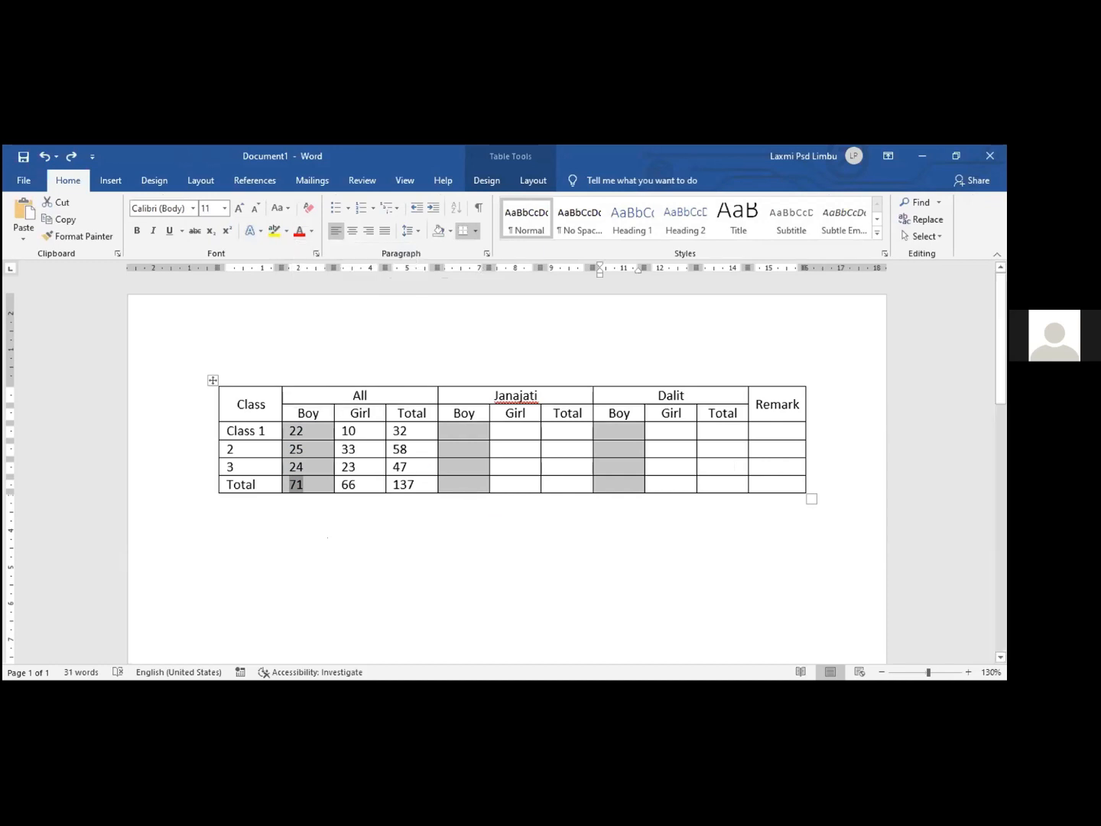
left_click(366, 431)
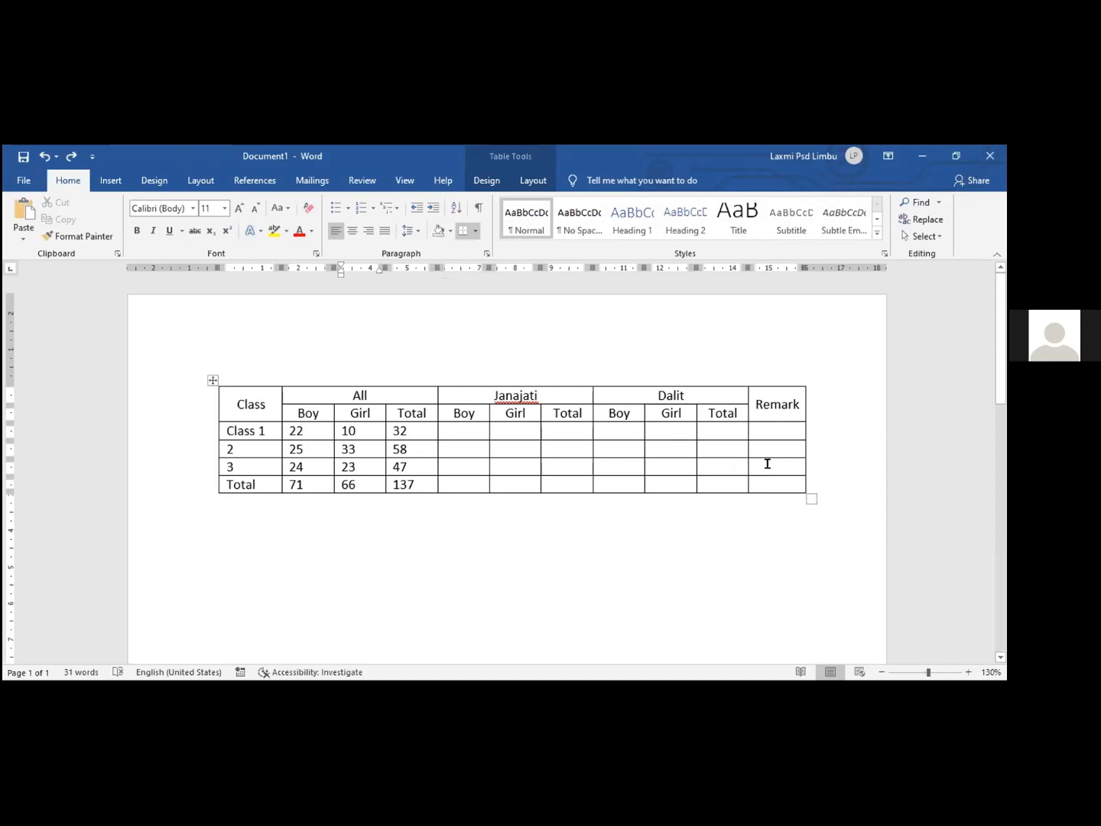
Step: Undo the header-label centring and the Remark cell merge
key("ctrl+z")
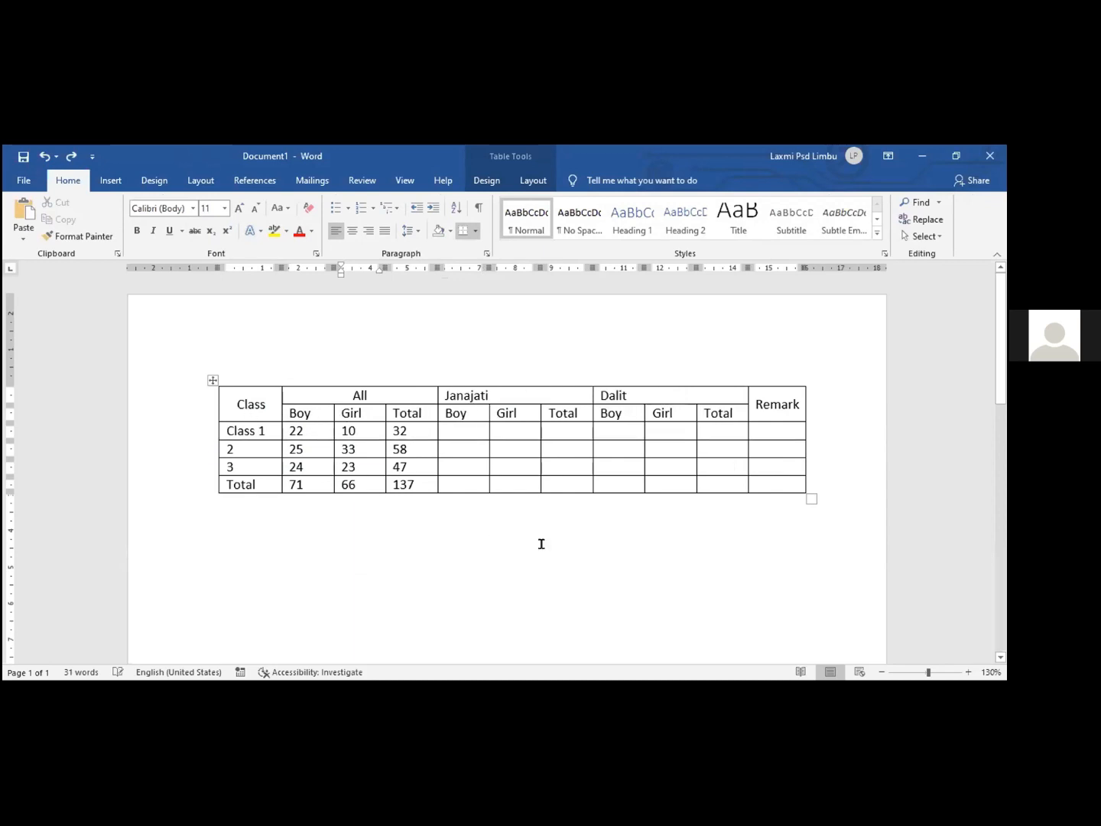
key("ctrl+z")
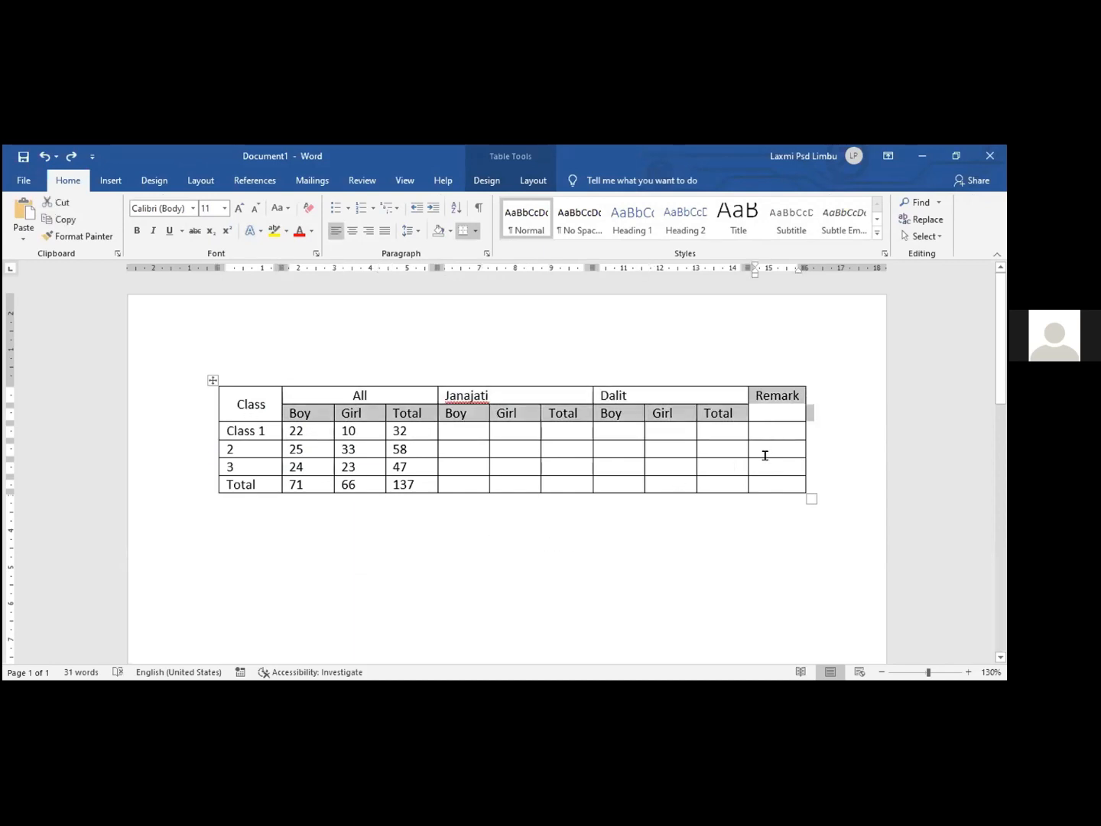
key("ctrl+z")
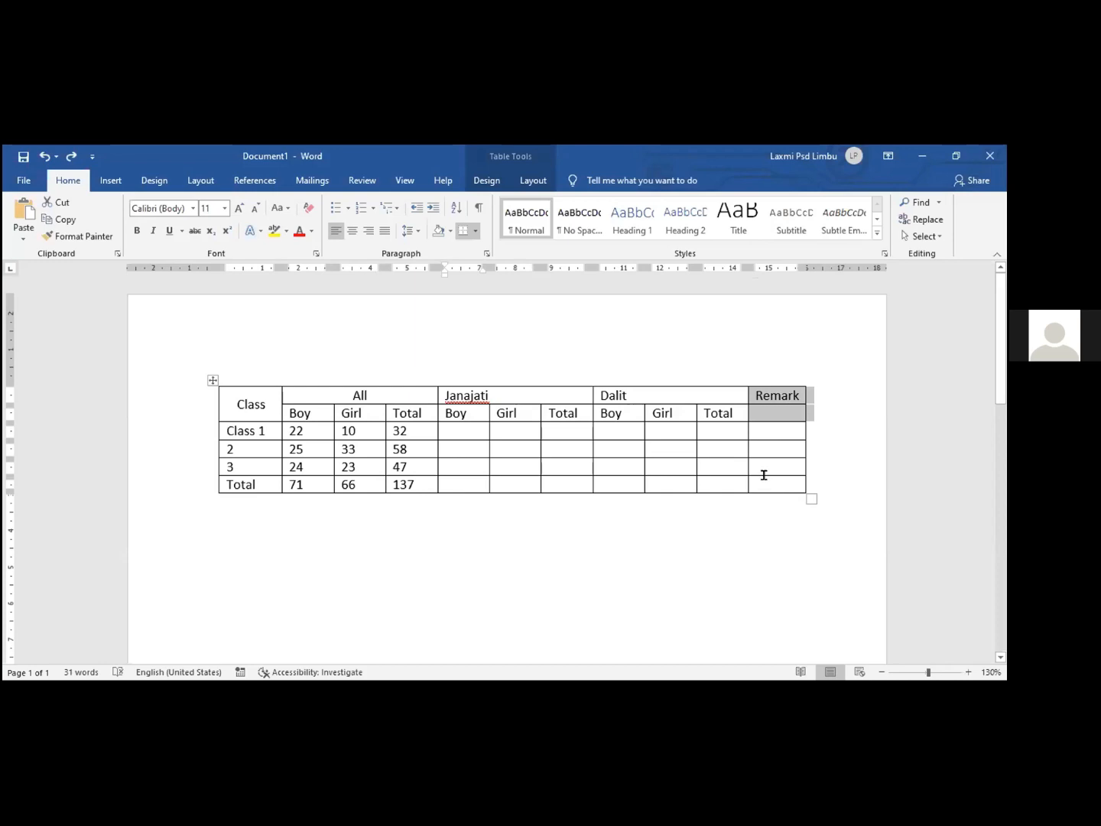
key("ctrl+z")
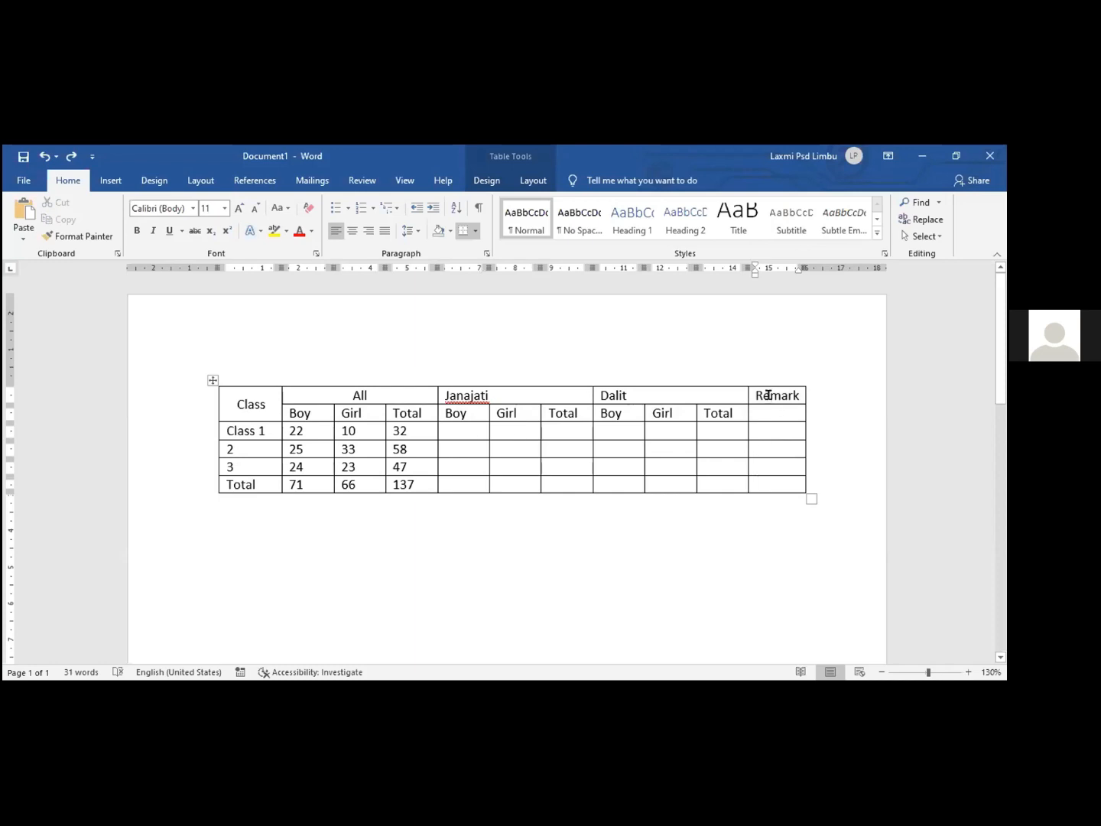
Step: Select the Remark header cell together with the empty cell beneath it
left_click_drag(769, 392, 768, 405)
left_click(453, 428)
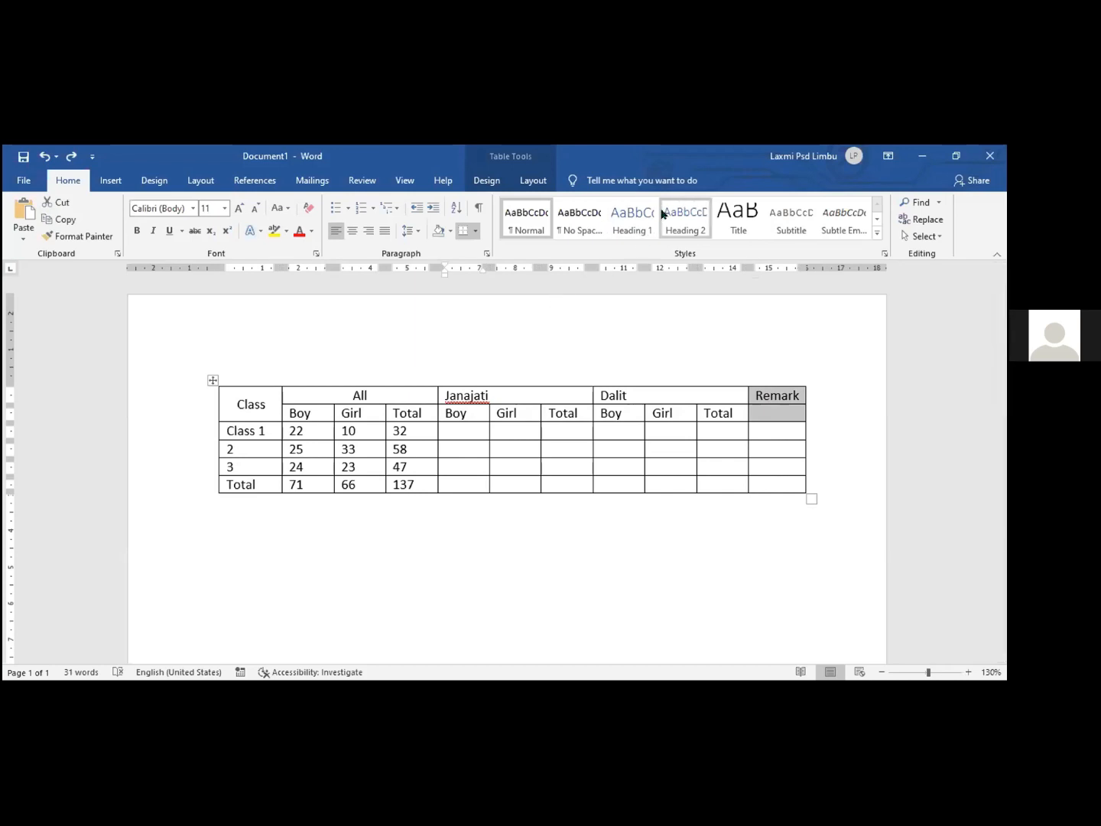
left_click(732, 224)
left_click(526, 182)
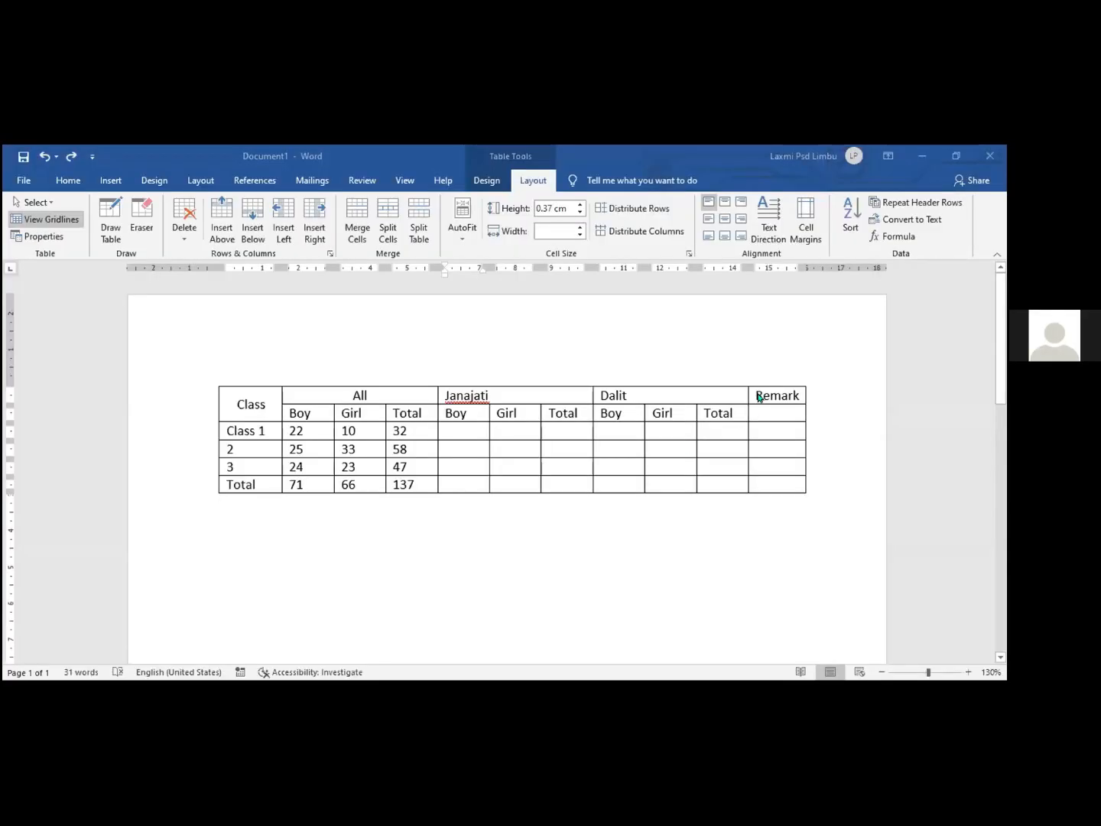
Step: Merge Remark with the empty cell below and centre it
left_click_drag(758, 395, 756, 413)
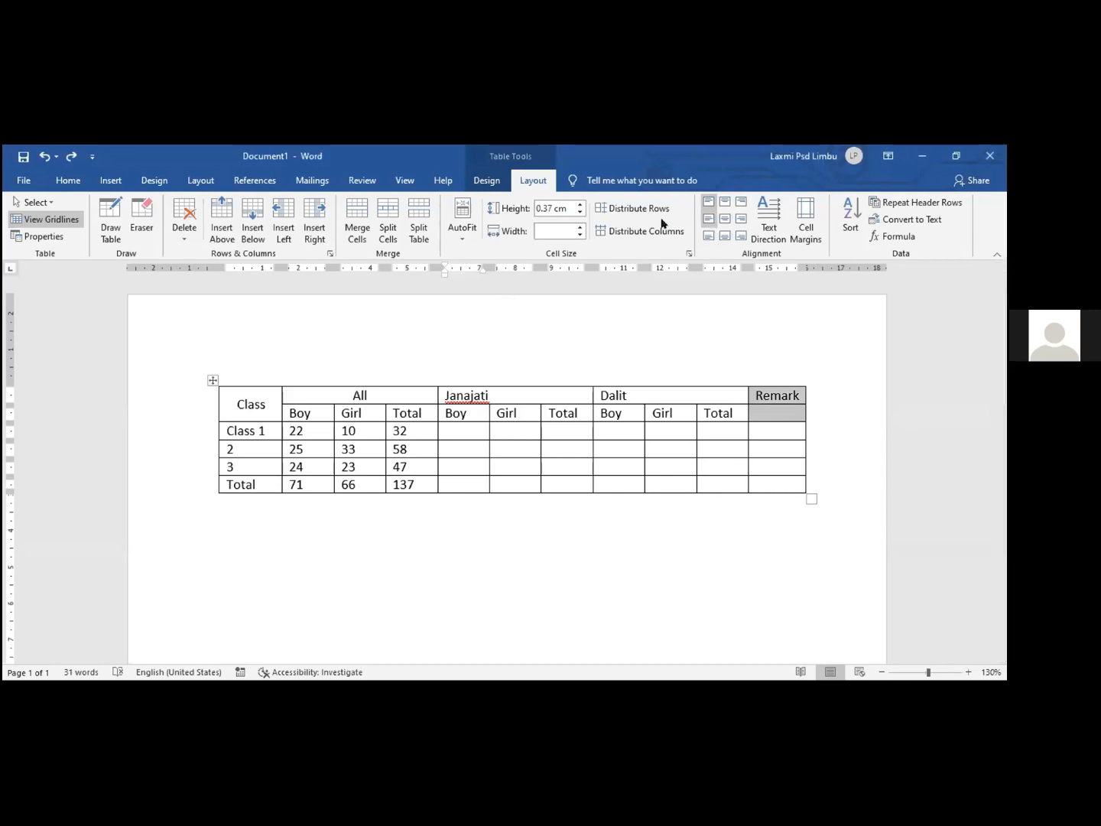
left_click(347, 216)
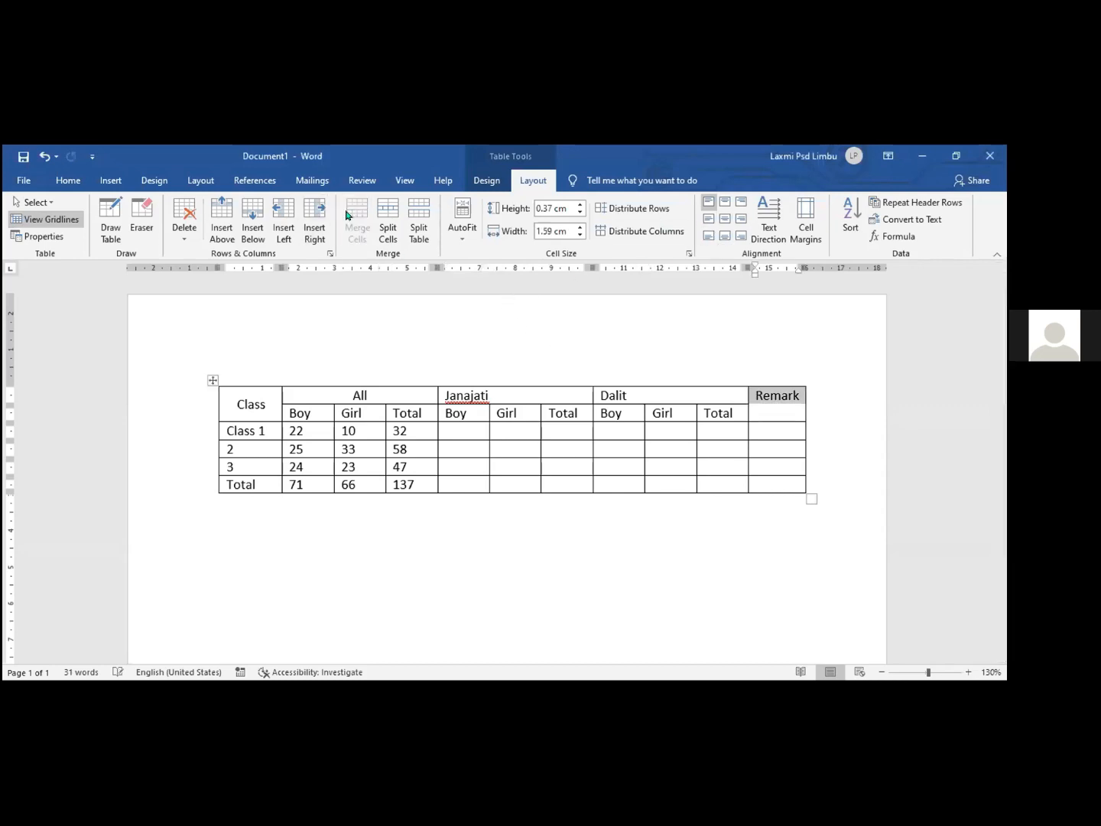
left_click(723, 224)
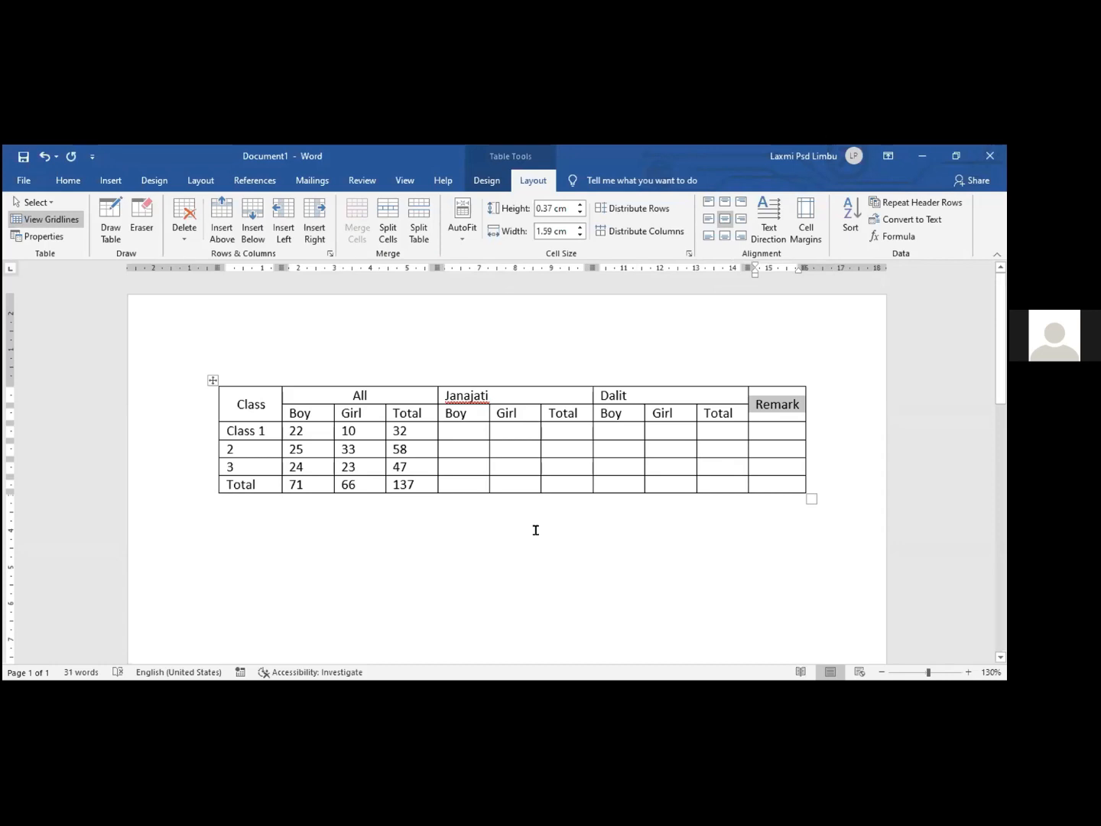
left_click(462, 472)
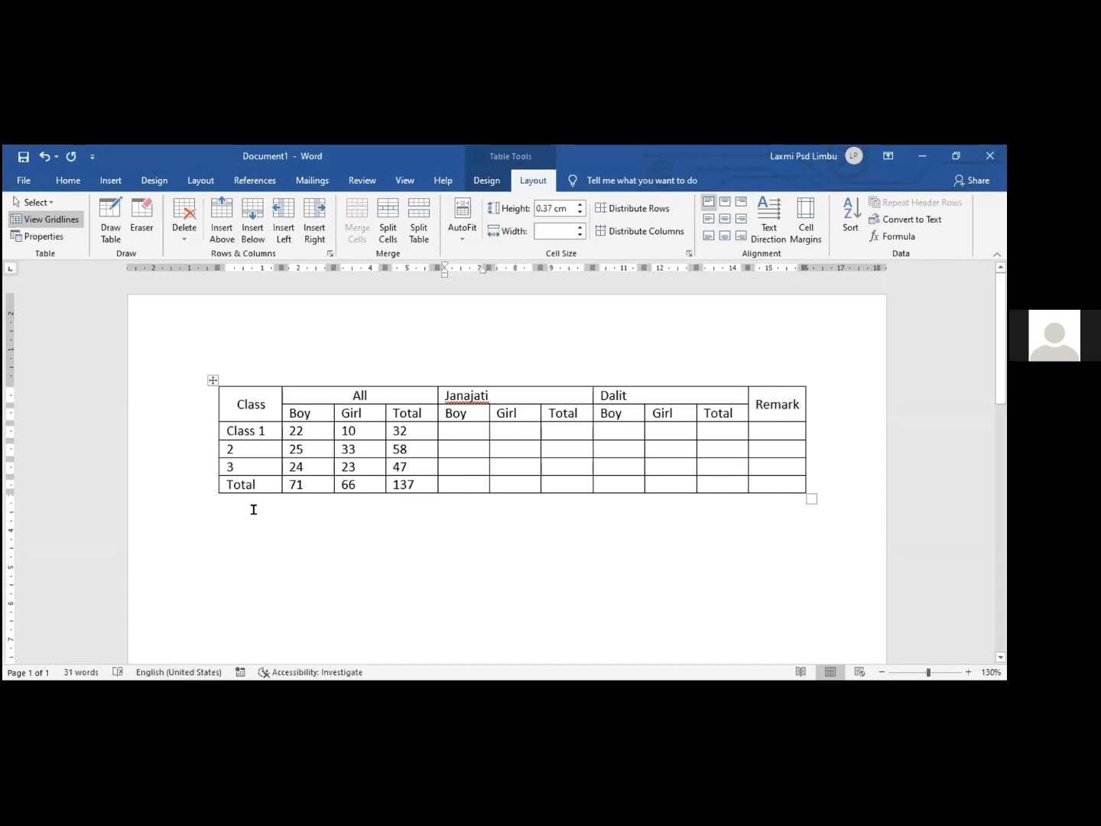
Step: Centre the All, Janajati, Dalit headings and their Boy/Girl/Total subheadings
left_click_drag(311, 397, 711, 411)
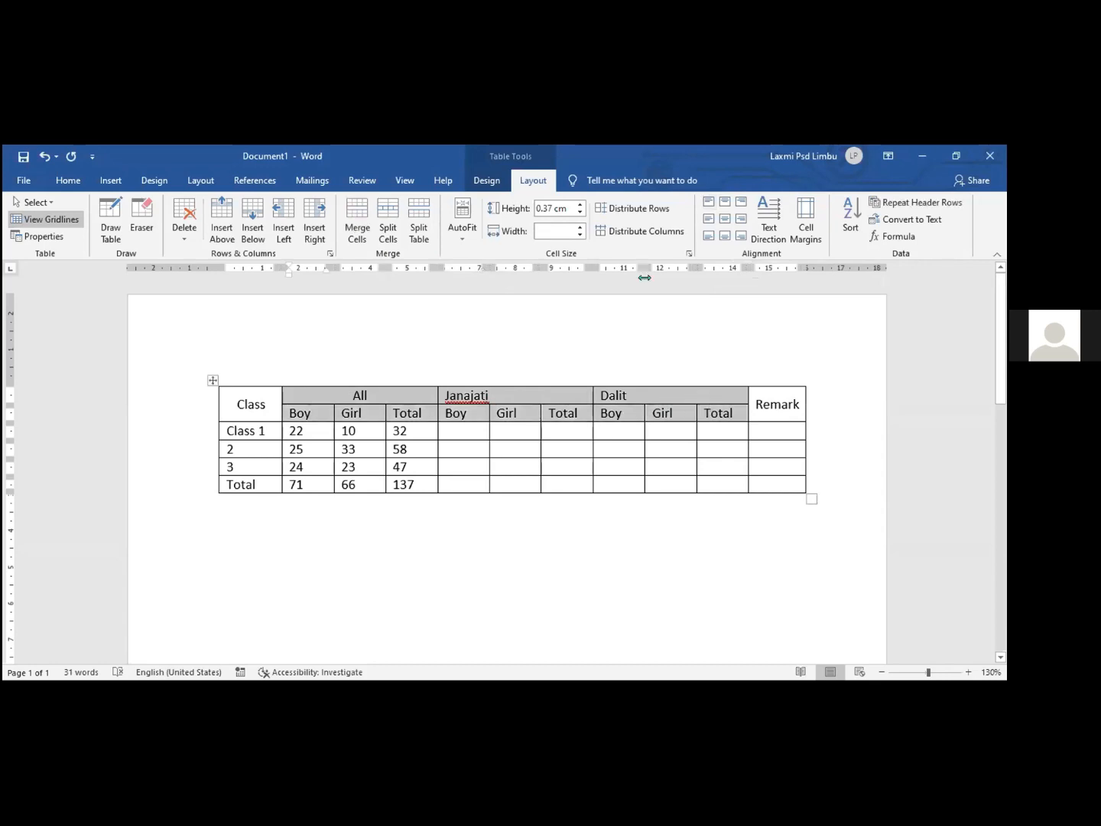
left_click(725, 219)
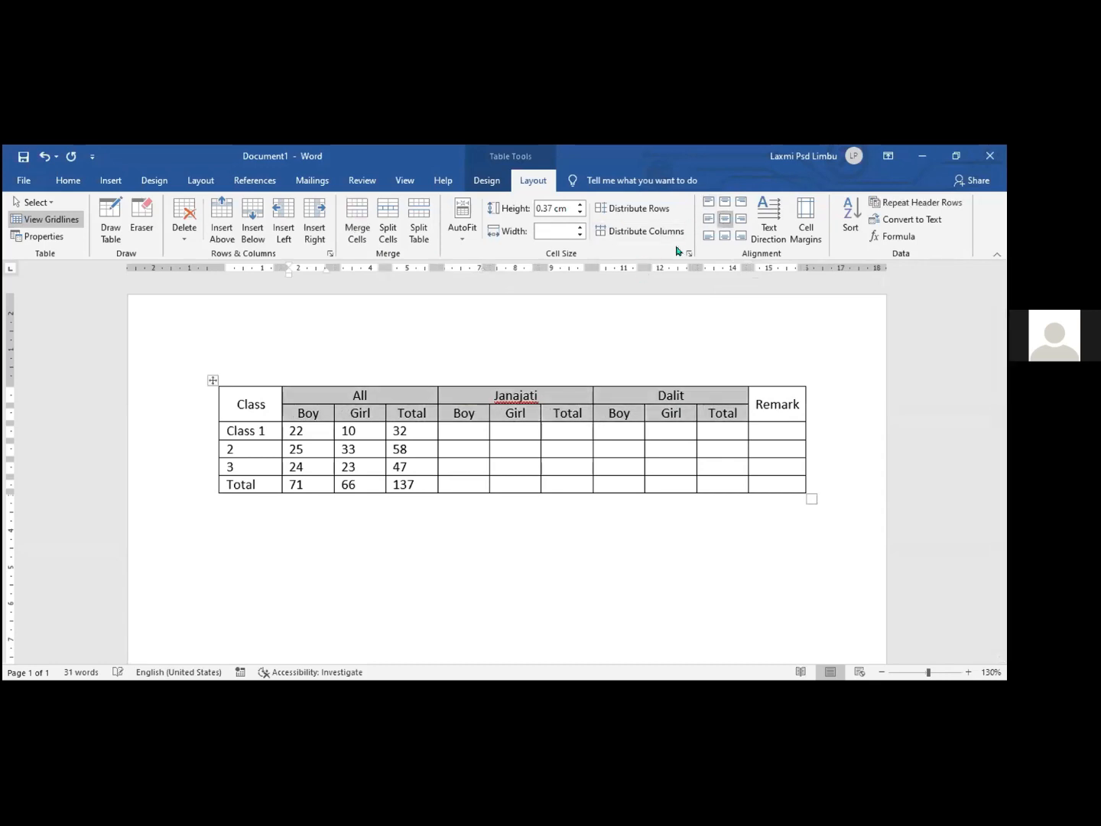
left_click(496, 484)
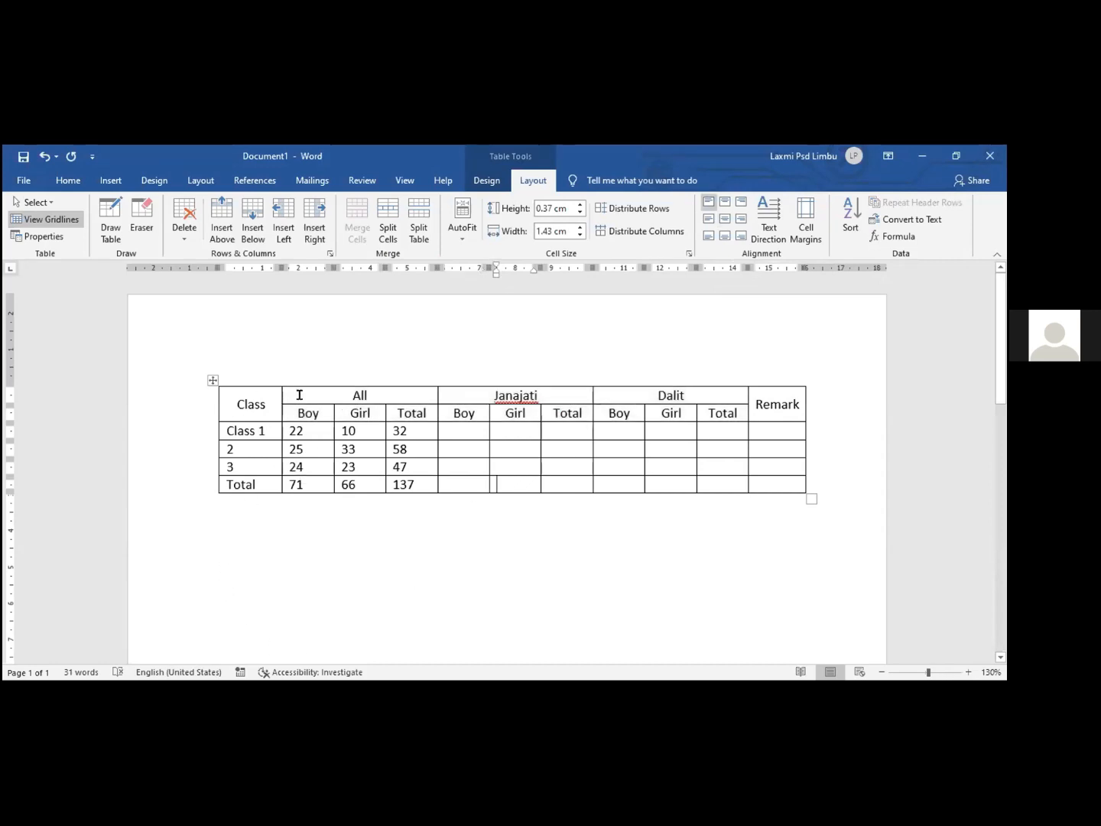
left_click(484, 185)
left_click(299, 478)
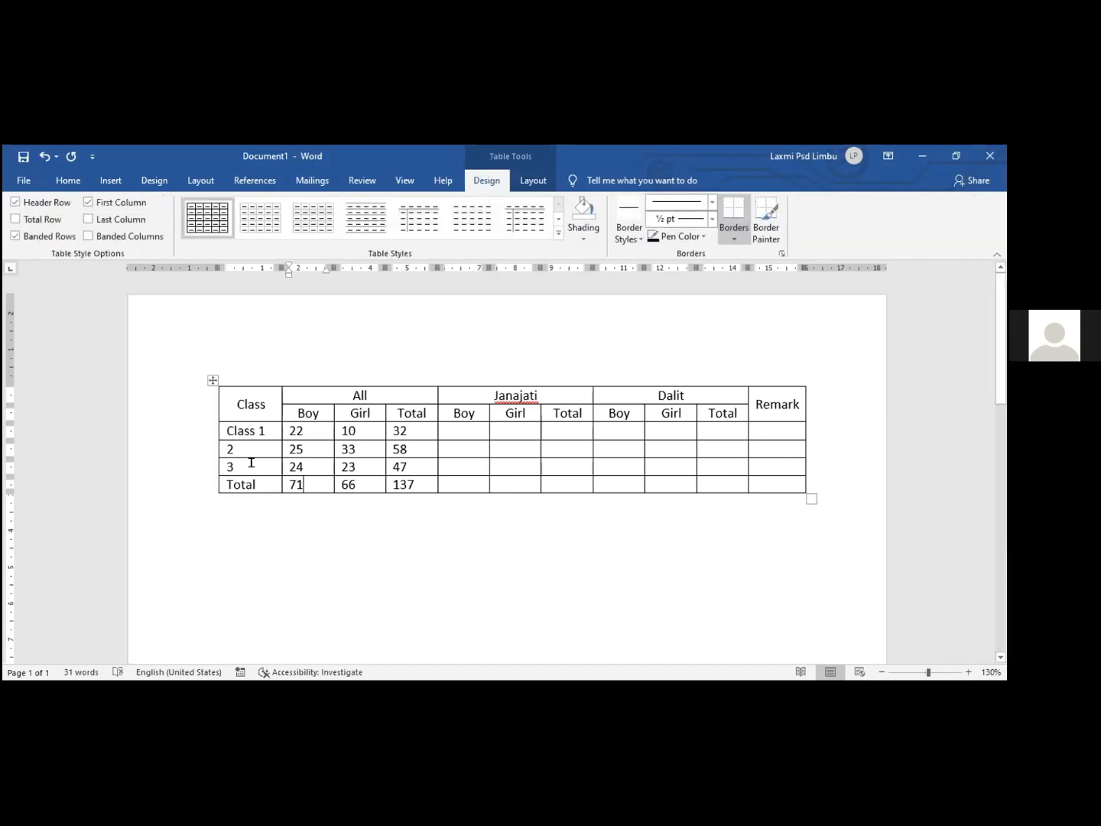
left_click(239, 423)
left_click(211, 378)
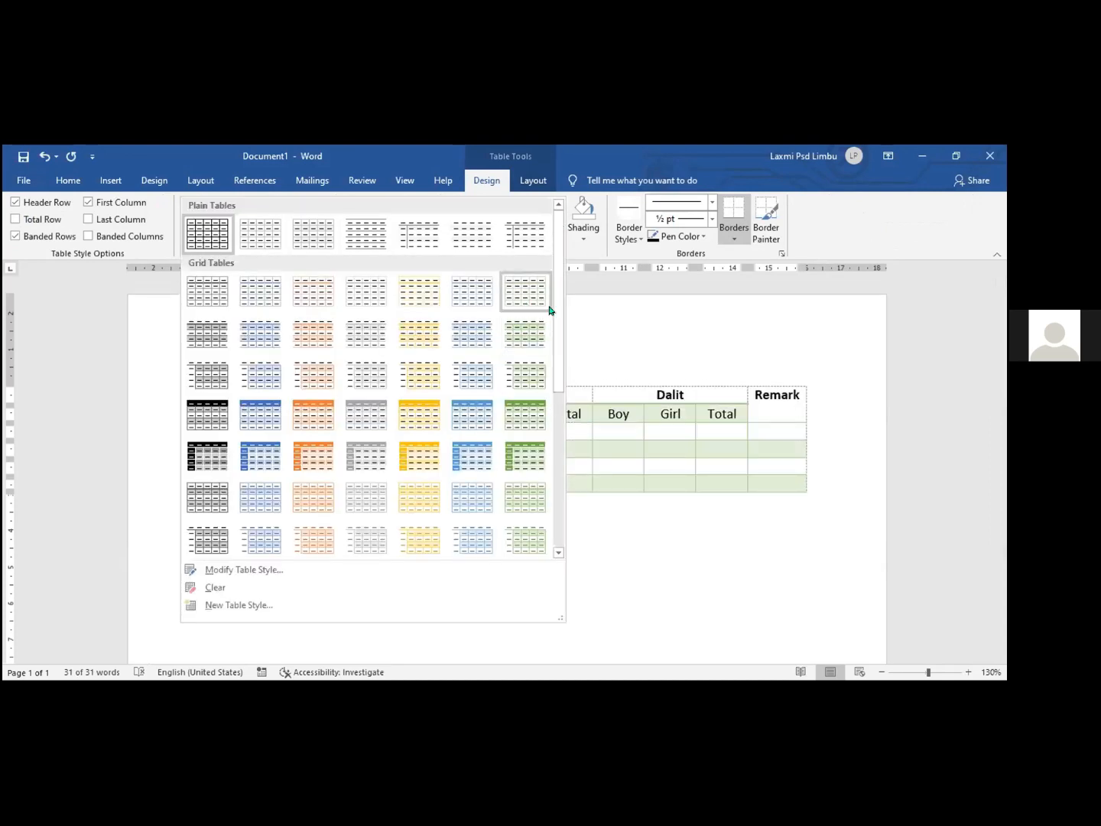
key("Escape")
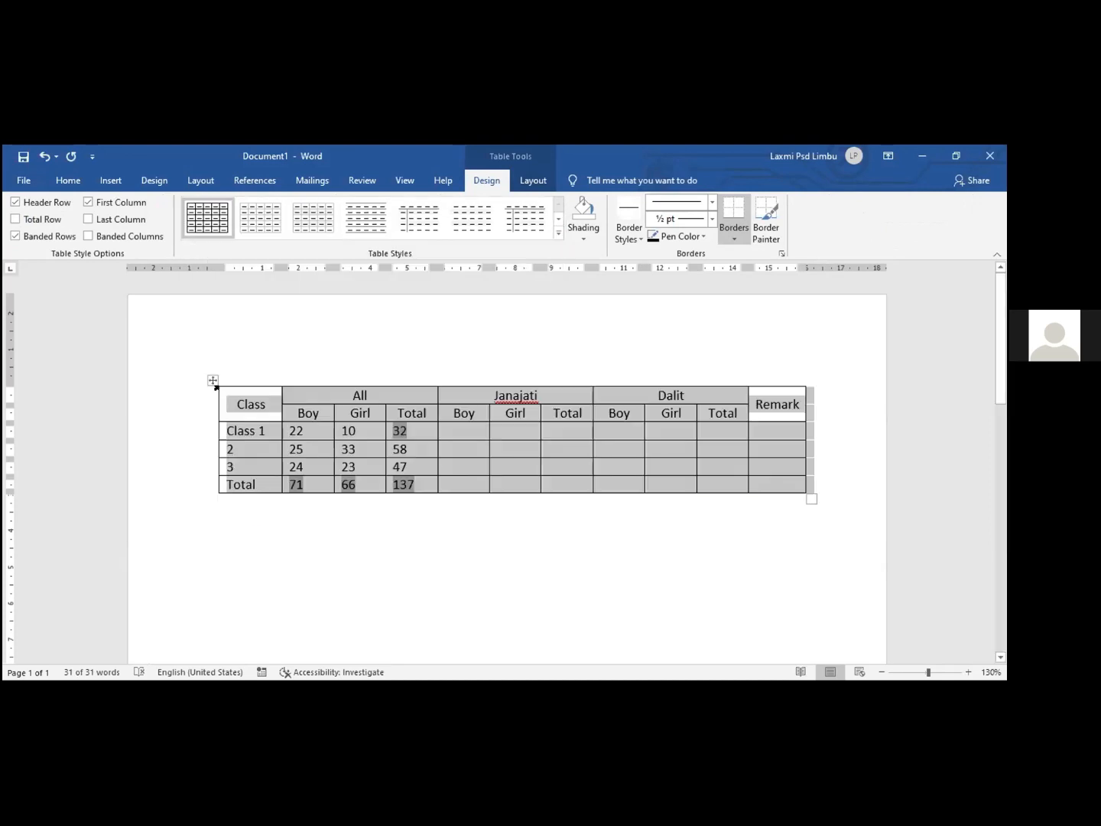
left_click(238, 405)
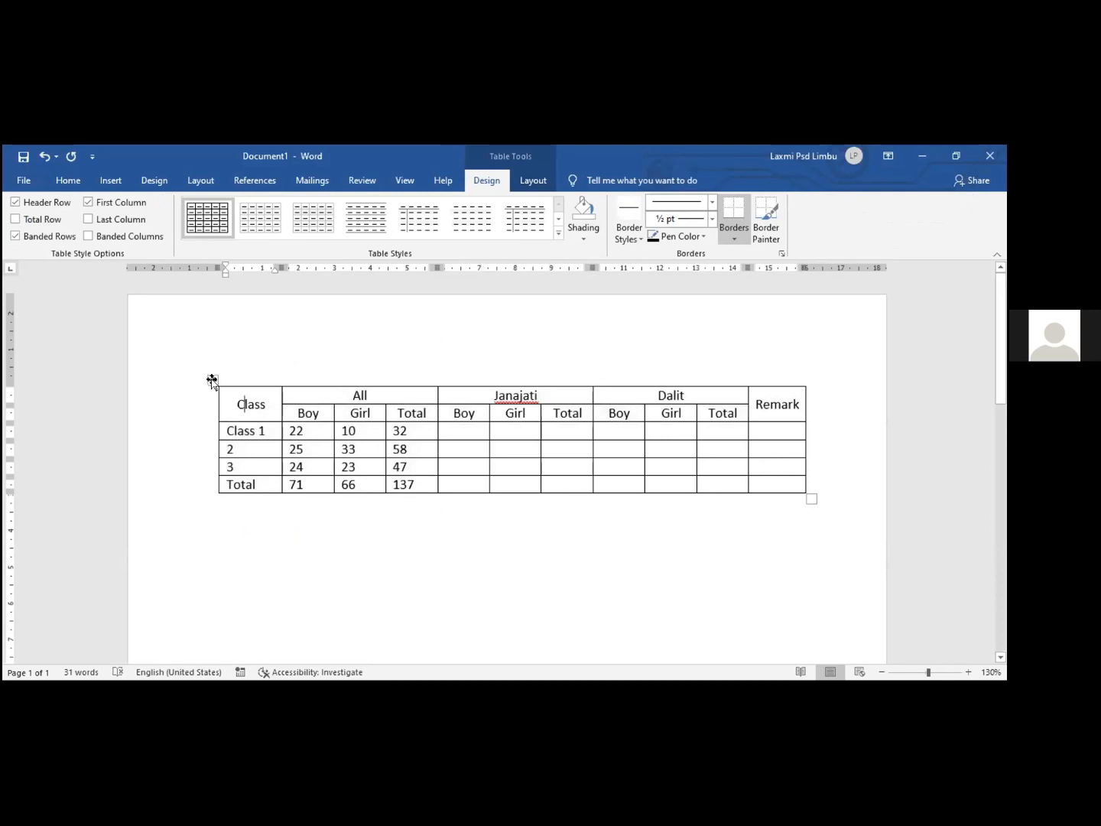
left_click(211, 381)
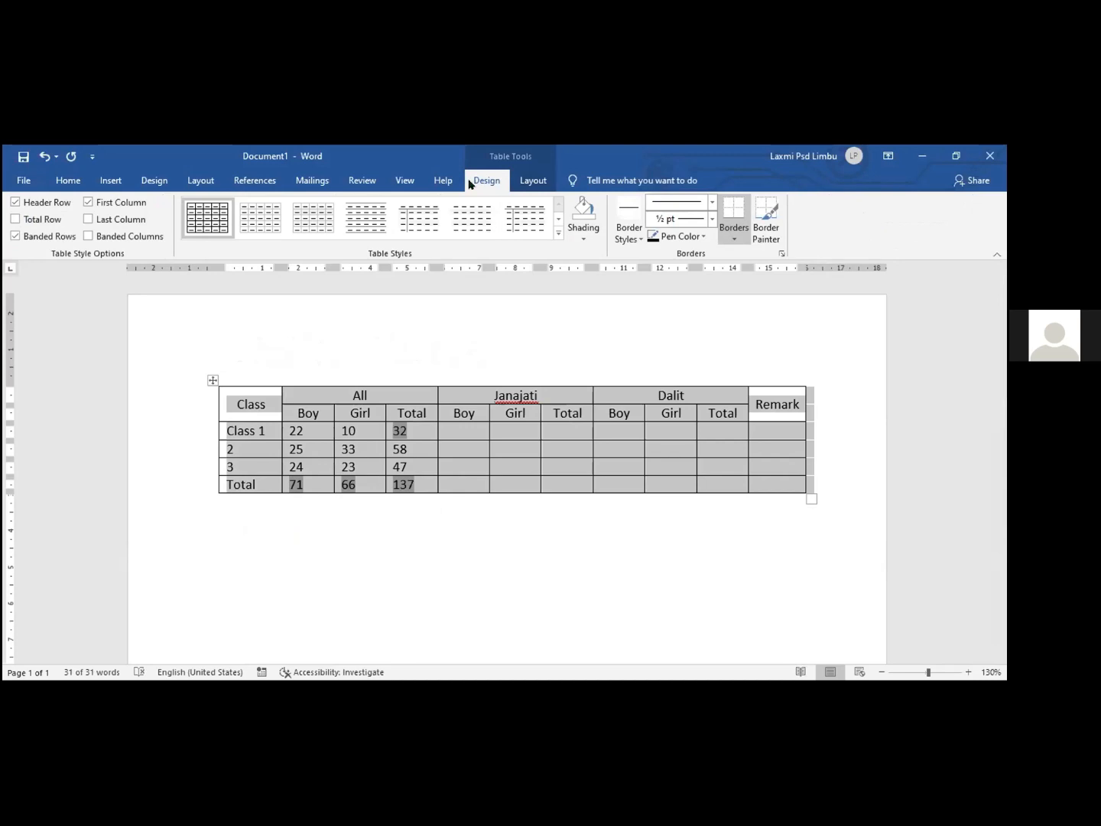
left_click(557, 237)
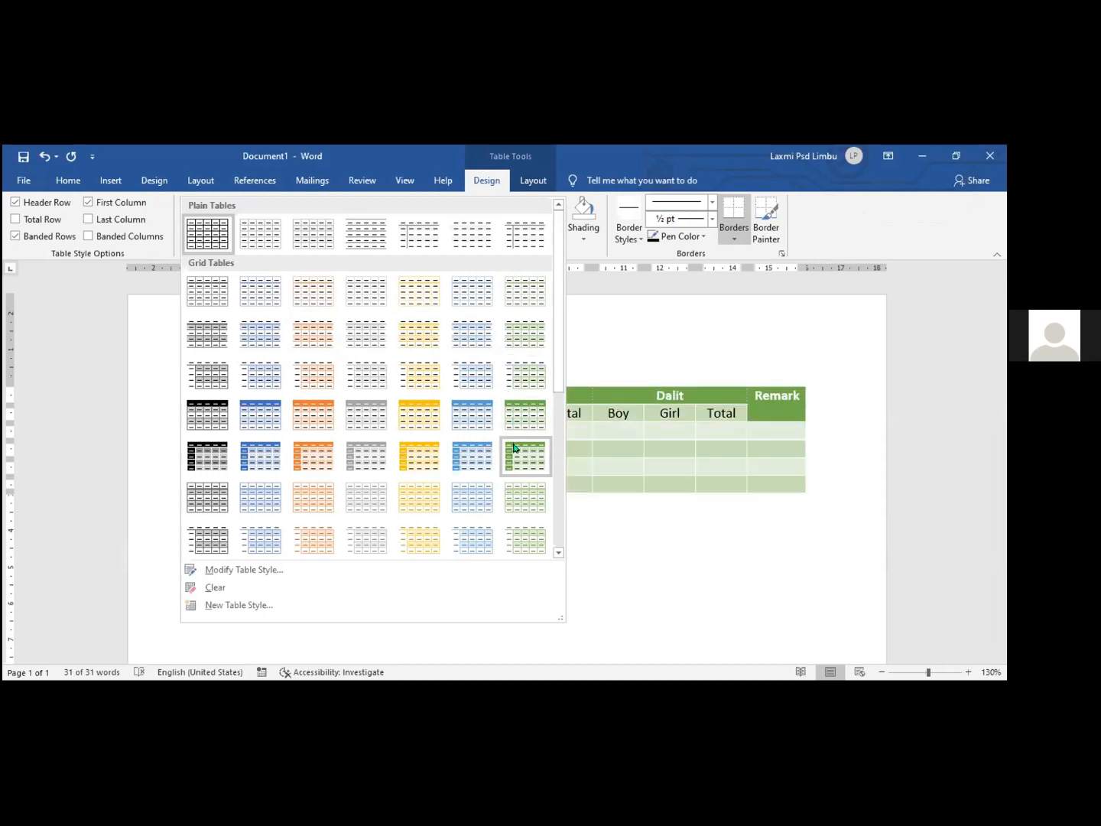
scroll(490, 471, "down", 5)
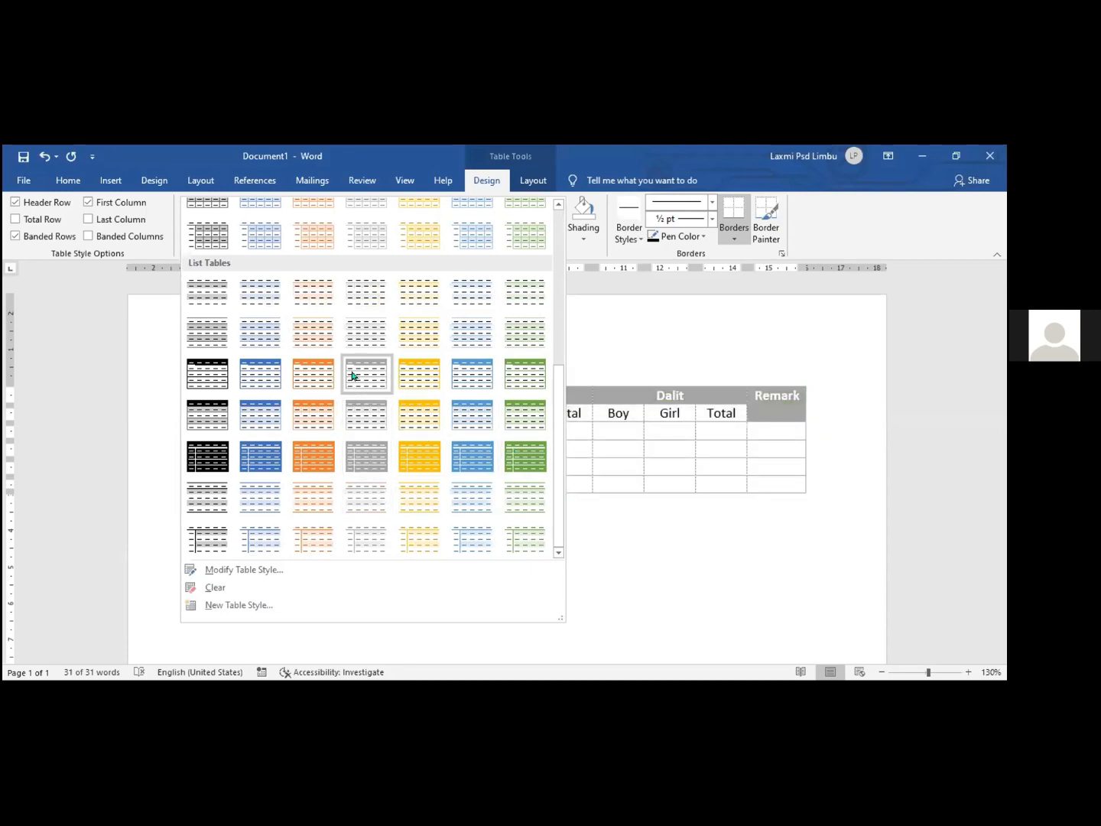
scroll(359, 375, "up", 3)
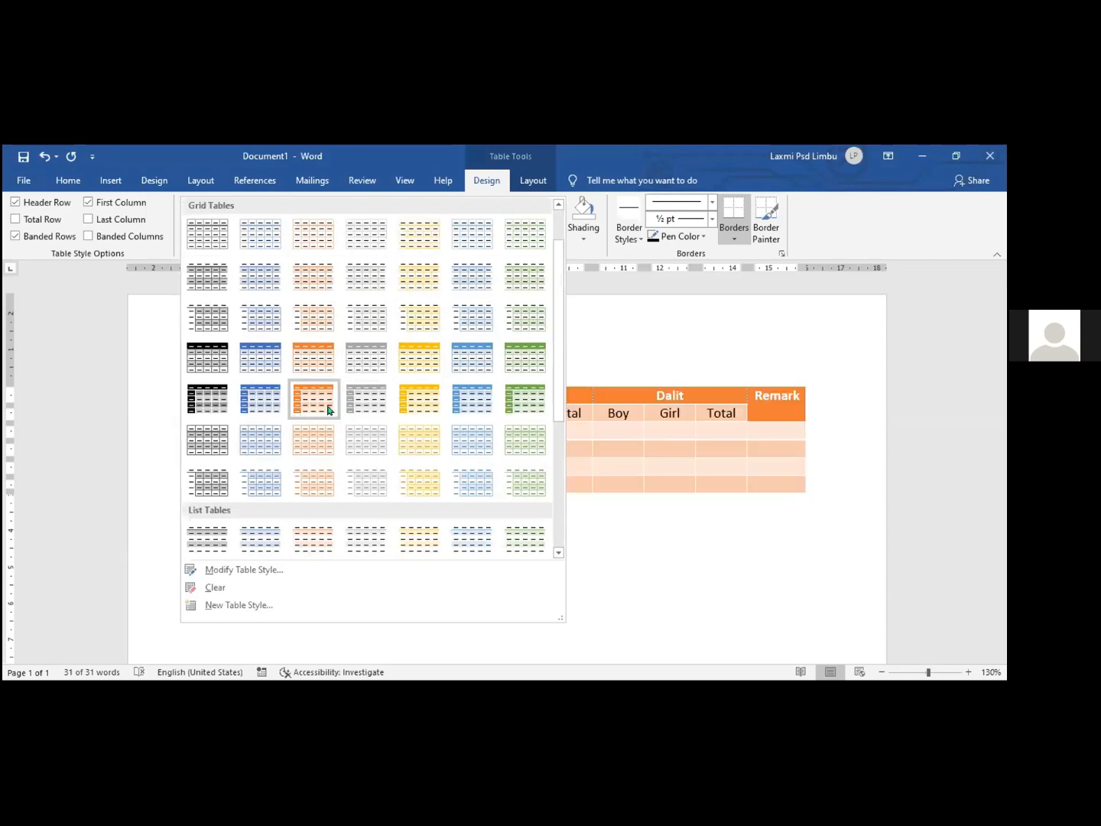
scroll(334, 403, "up", 2)
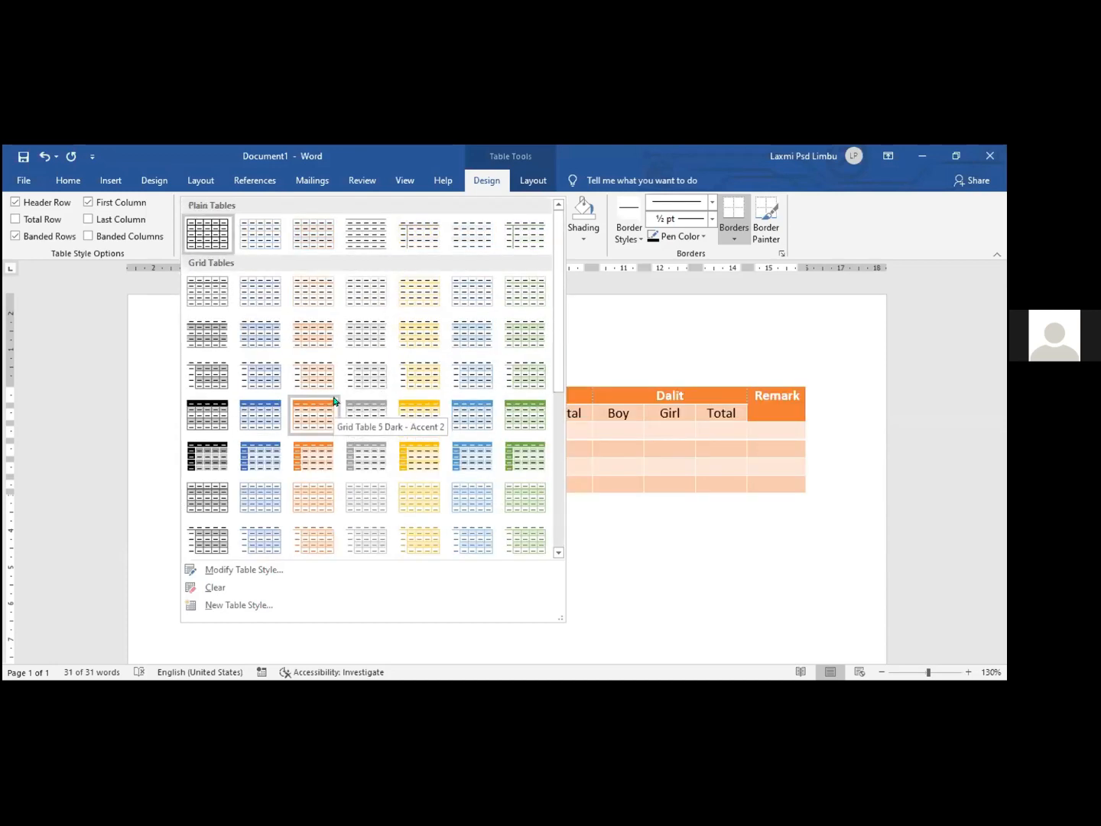
left_click(451, 421)
left_click(293, 553)
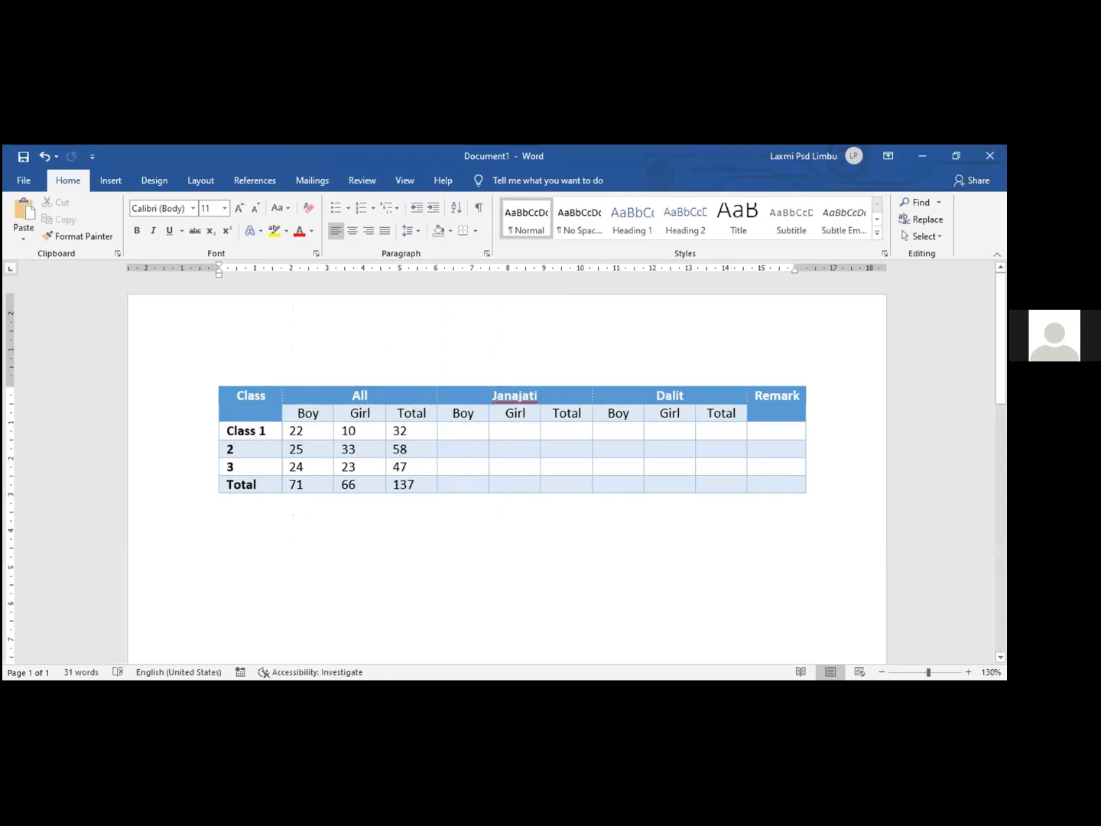
key("ctrl+z")
left_click(447, 467)
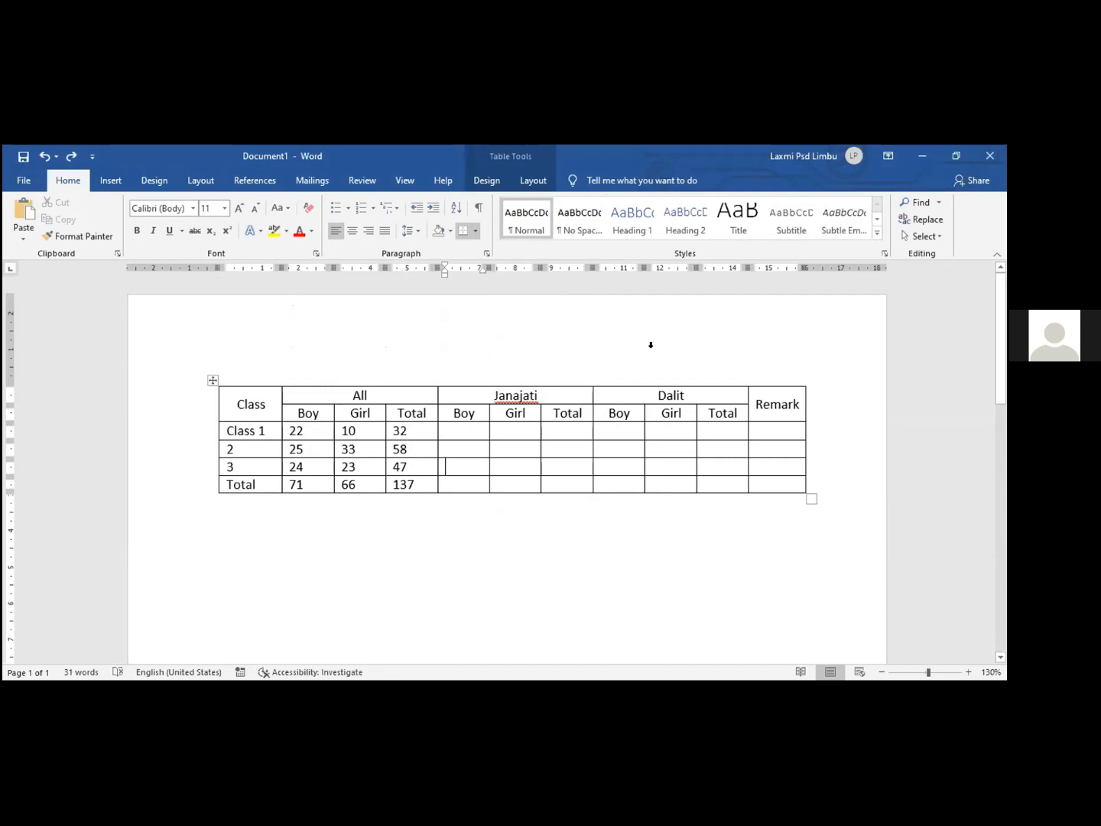
Step: Add blank lines below the count table and open the Insert Table dropdown
left_click(219, 509)
key("Return")
key("Return")
key("Return")
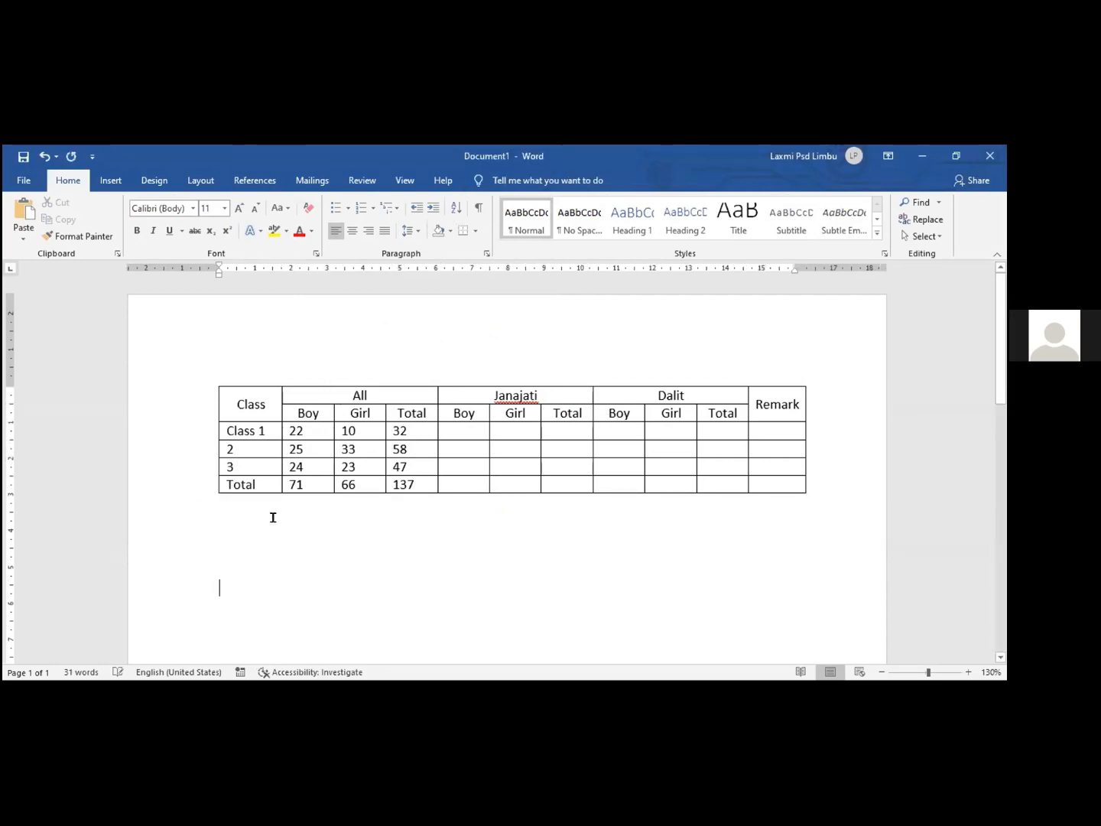
scroll(272, 513, "down", 1)
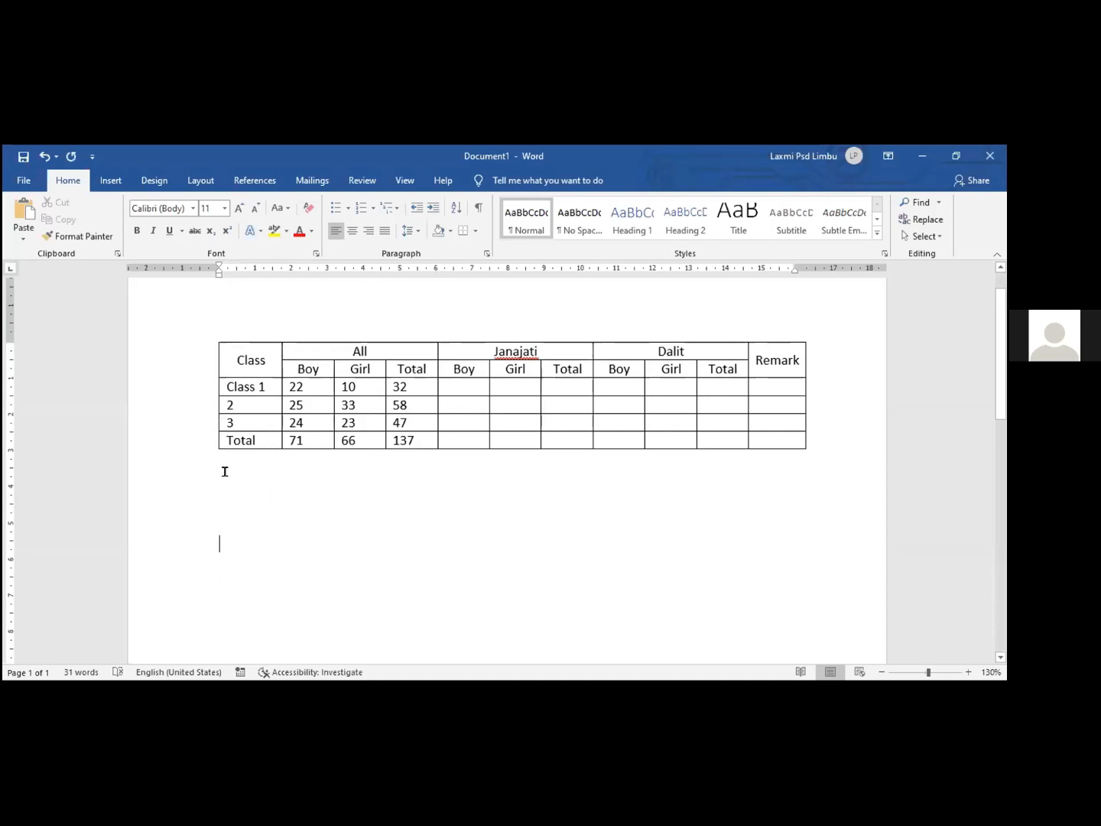
left_click(105, 185)
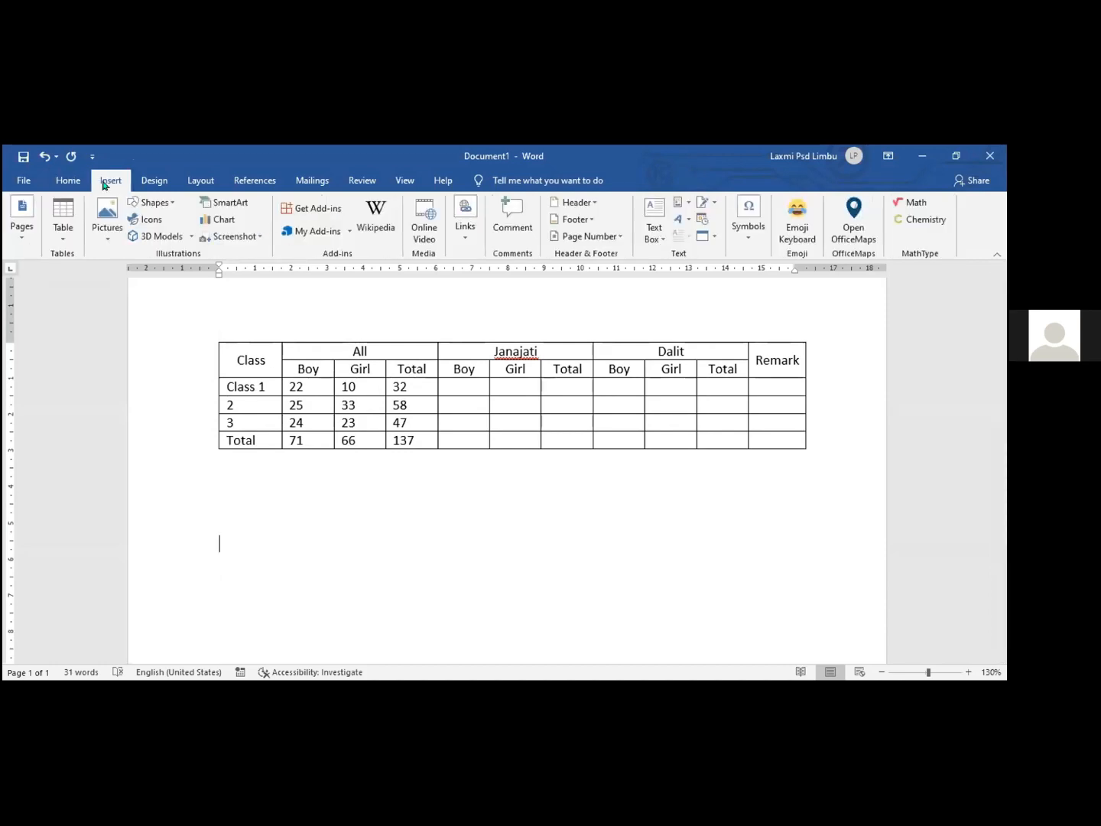
left_click(108, 234)
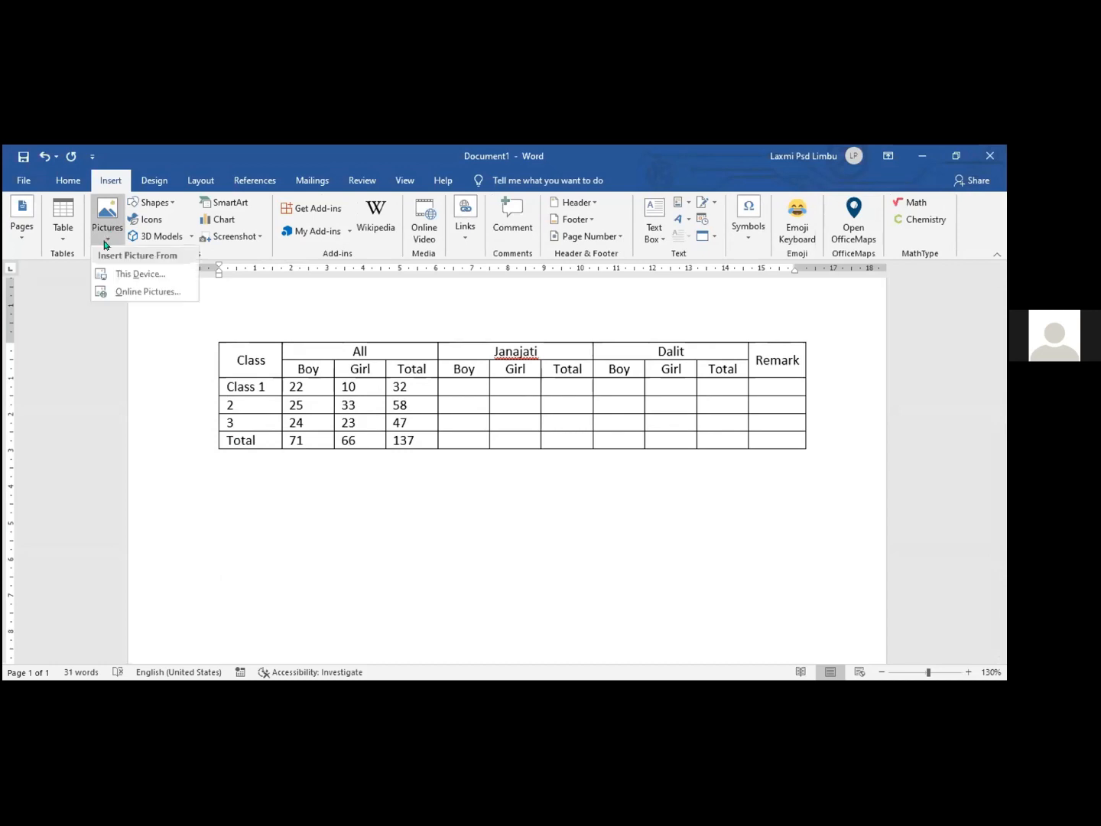
left_click(63, 232)
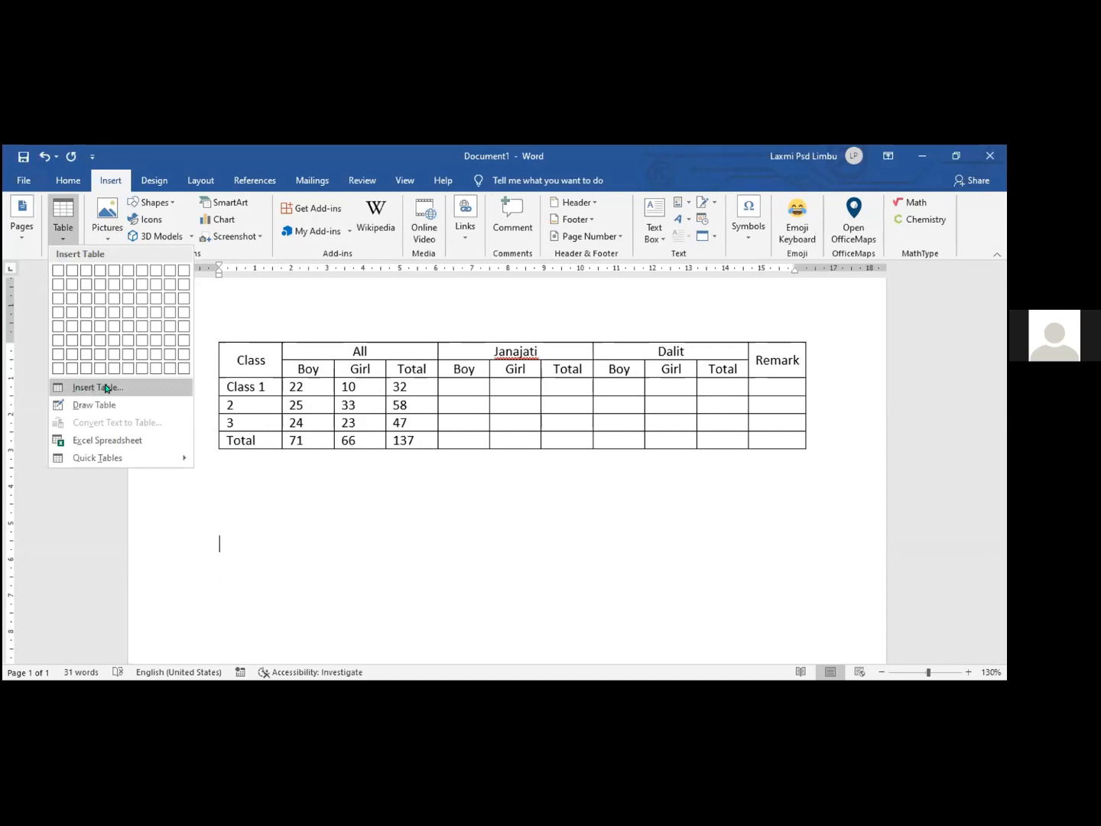
Step: Insert a 16-column by 25-row table with AutoFit to contents
left_click(107, 389)
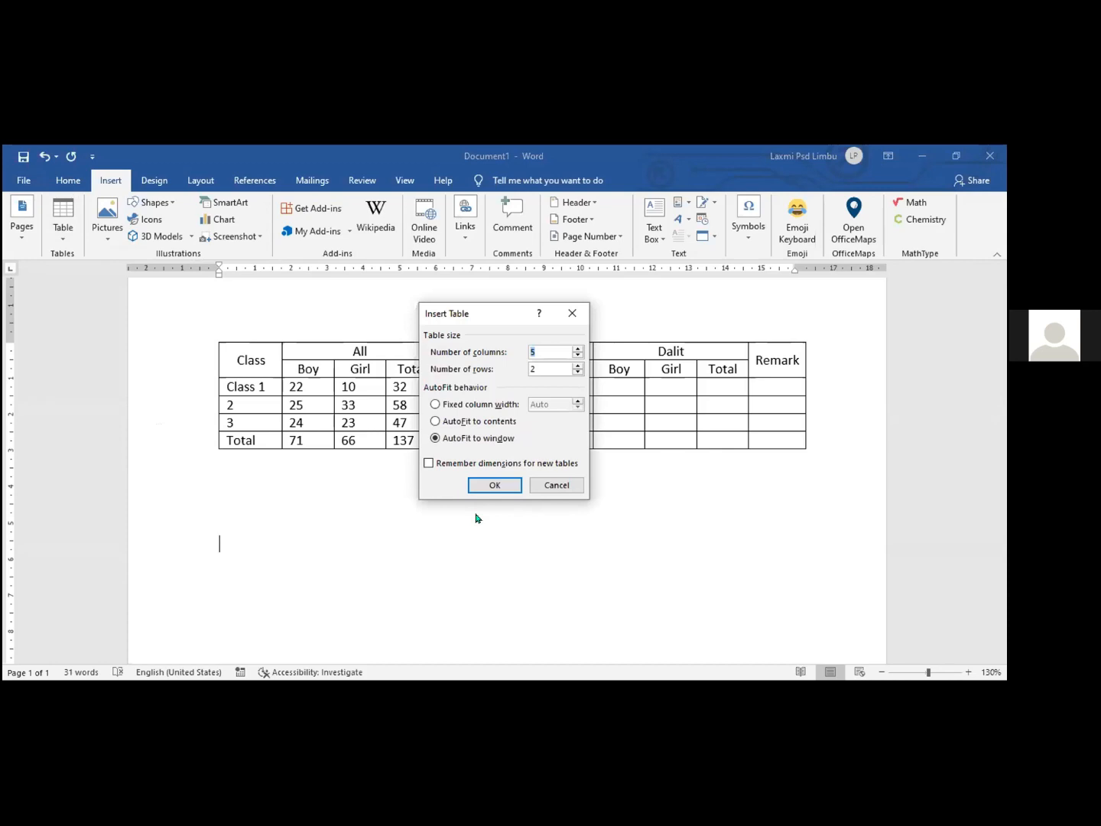
type("16")
left_click(577, 372)
left_click(578, 367)
left_click(577, 368)
left_click(577, 366)
left_click(577, 366)
left_click(436, 422)
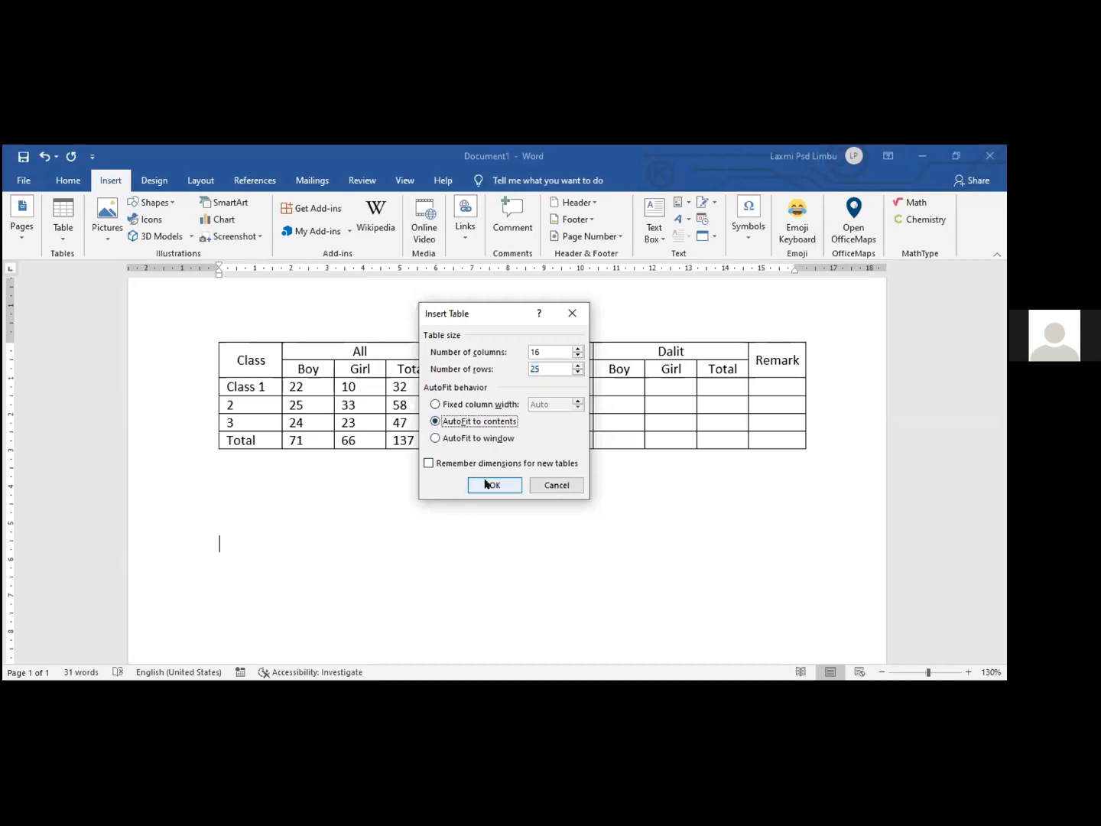
left_click(222, 545)
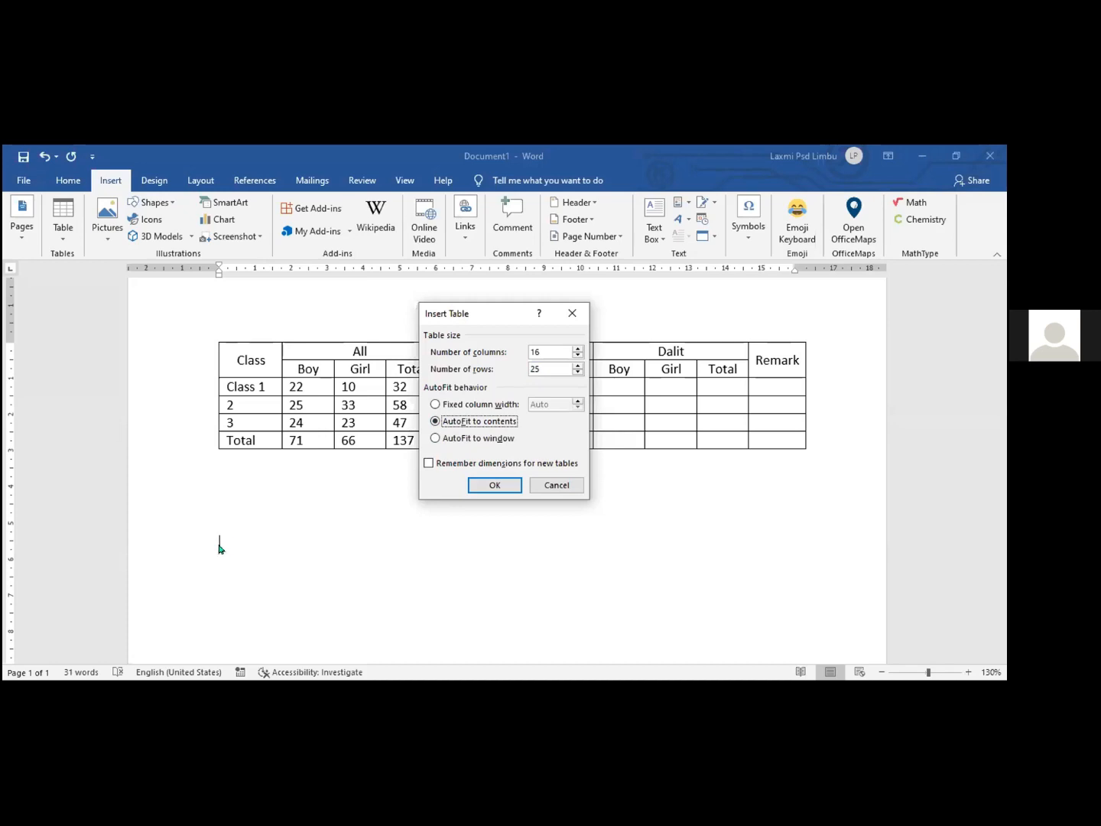
left_click(481, 485)
Step: Type the grid headers 'sn' and 'Teacher Name', fixing the typos
scroll(455, 567, "down", 6)
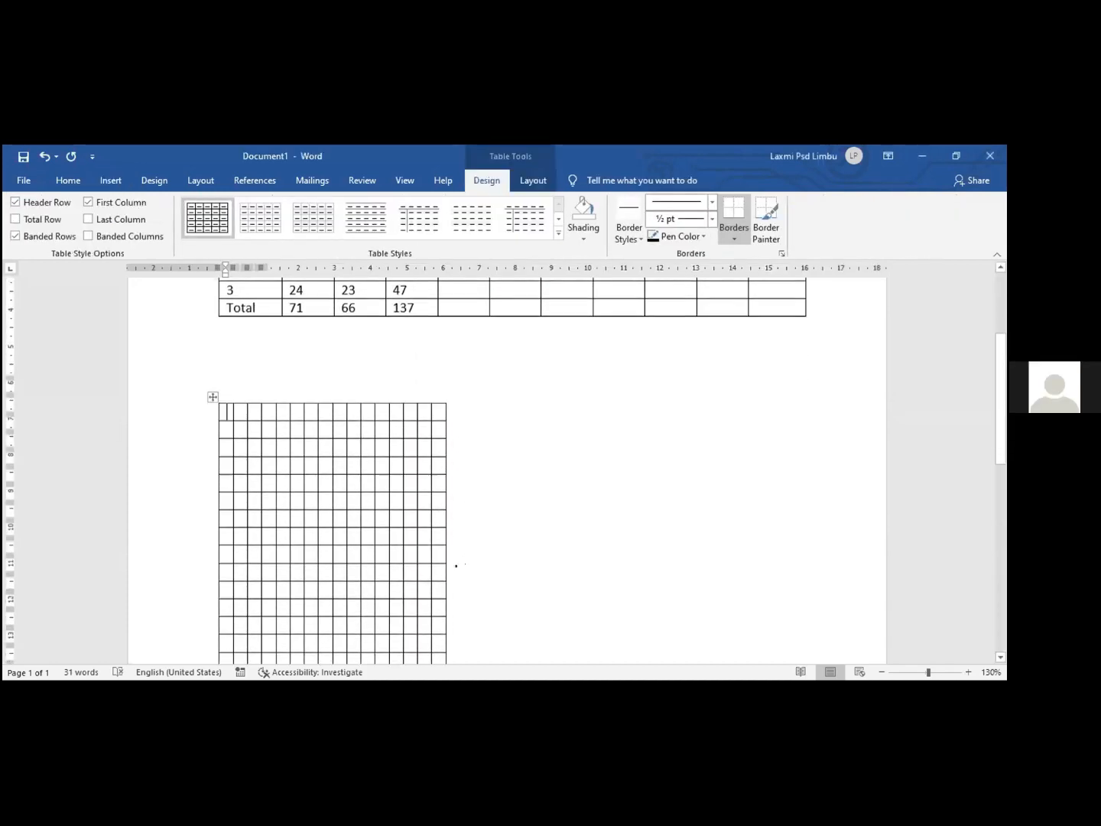
scroll(458, 539, "up", 6)
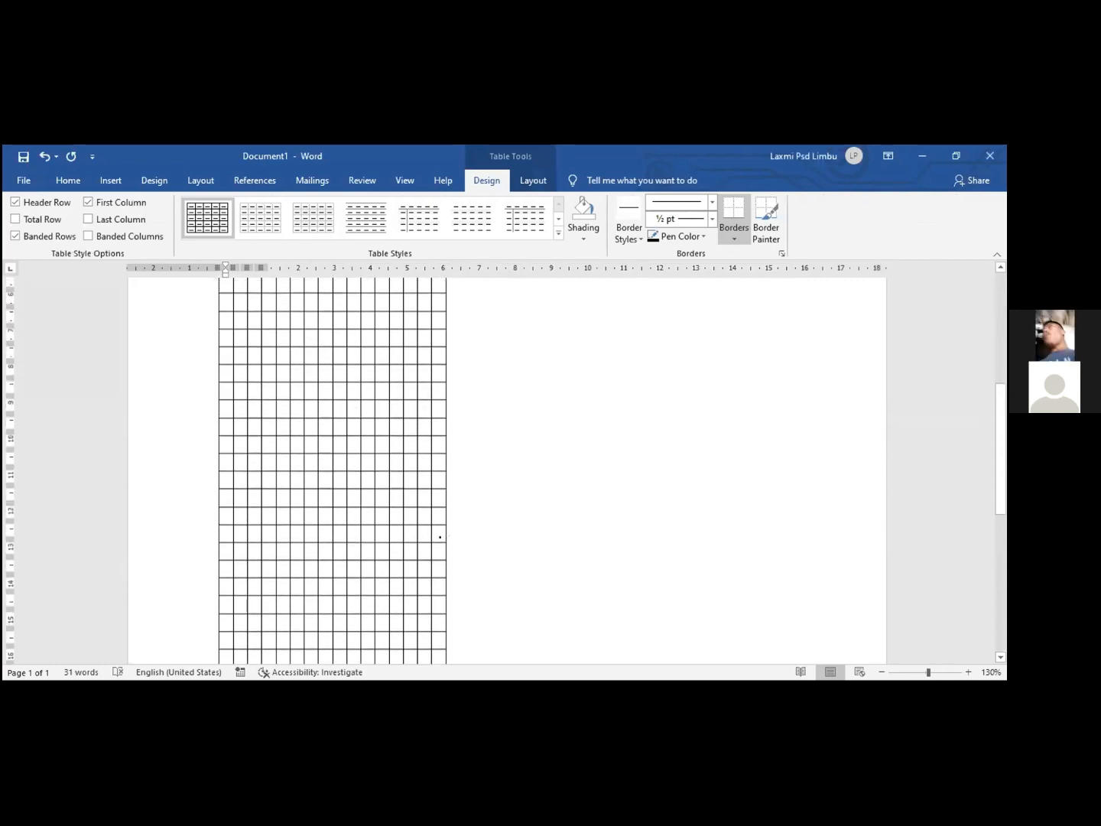
type("sn")
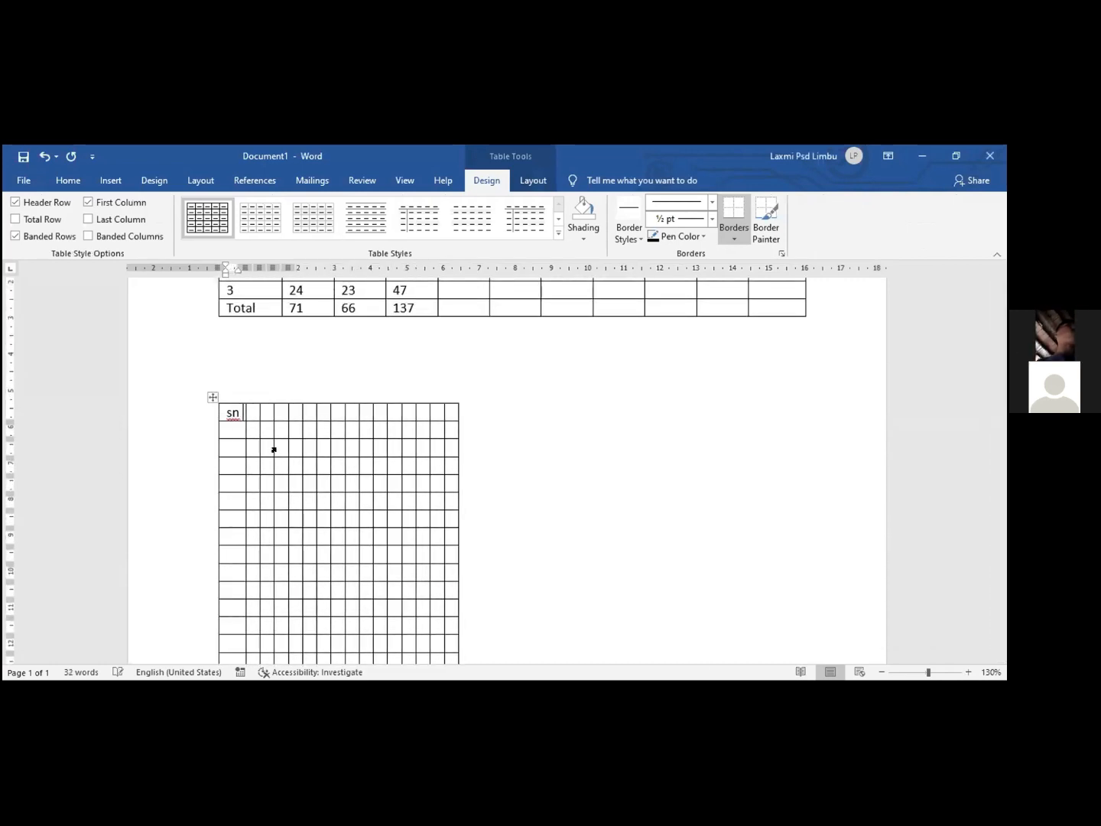
key("Tab")
type("Teac")
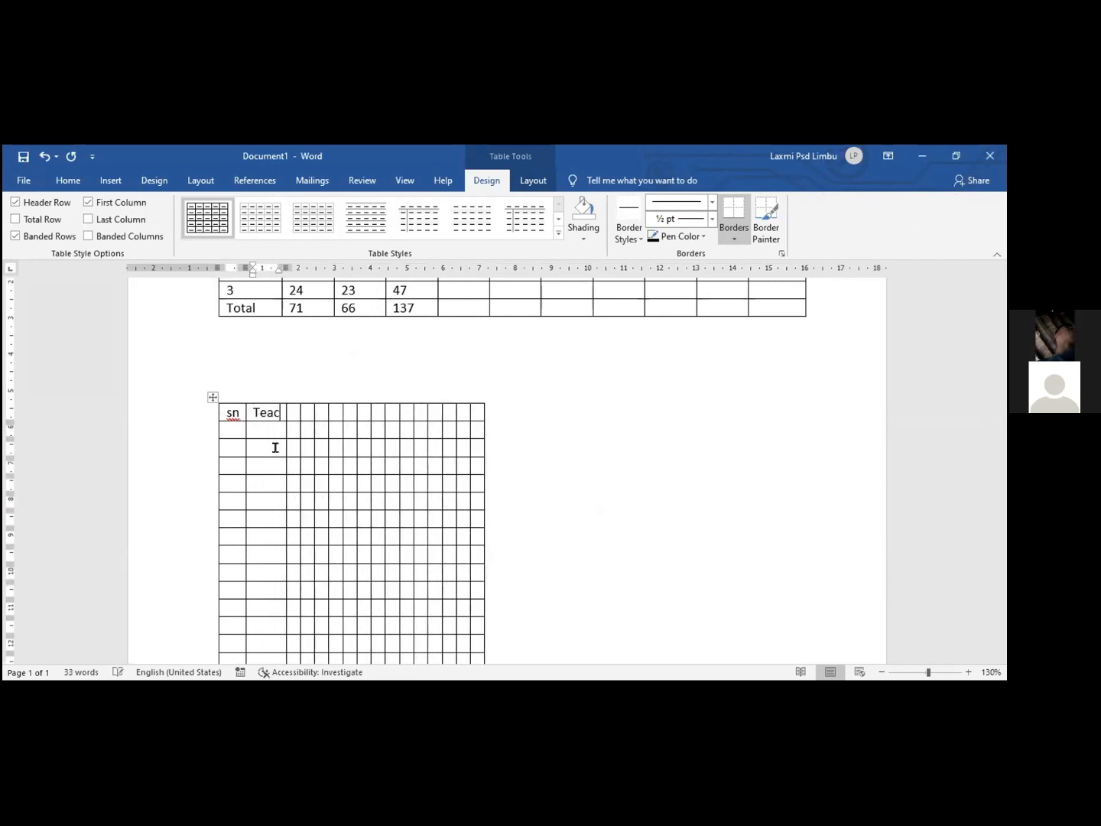
type("er")
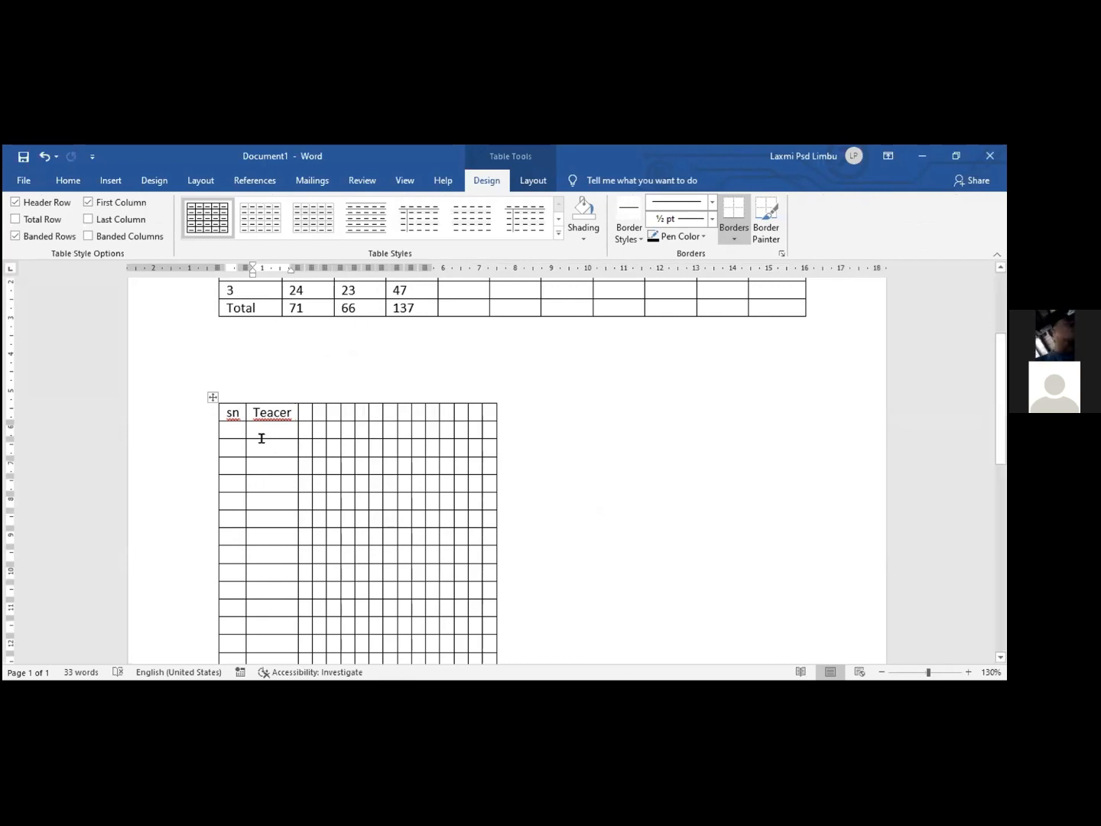
key("BackSpace")
key("BackSpace")
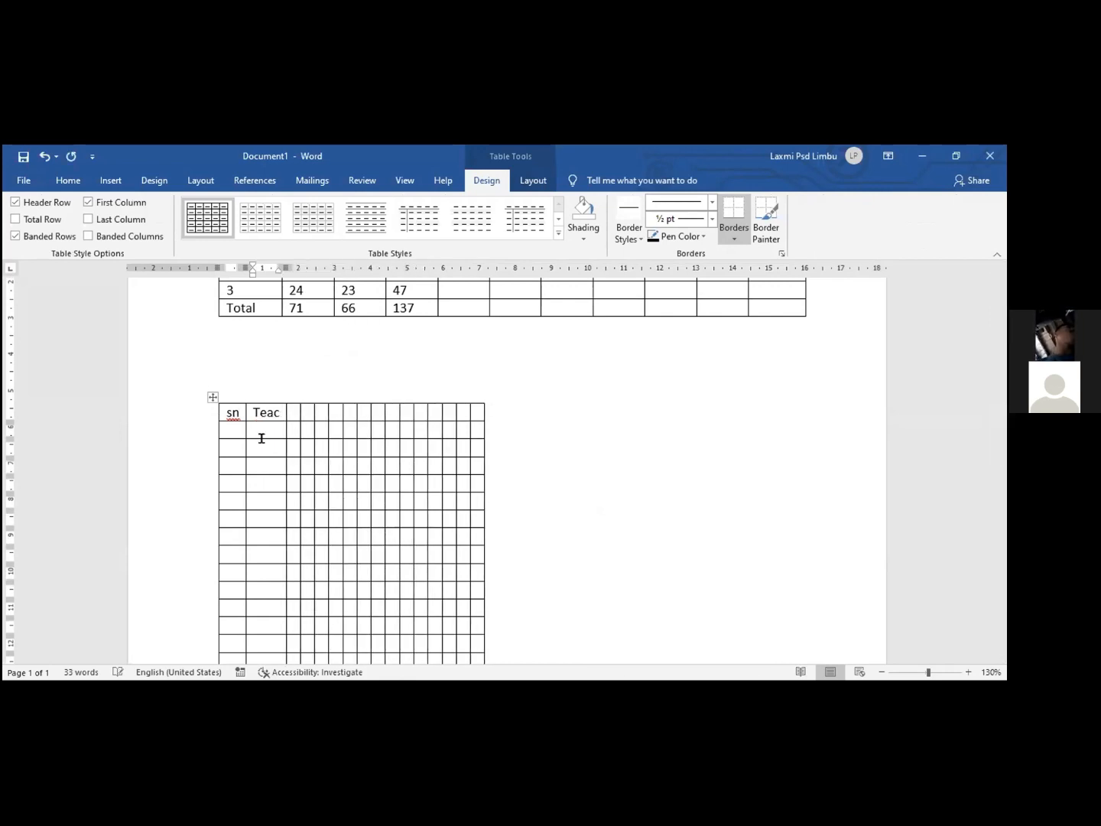
type("her")
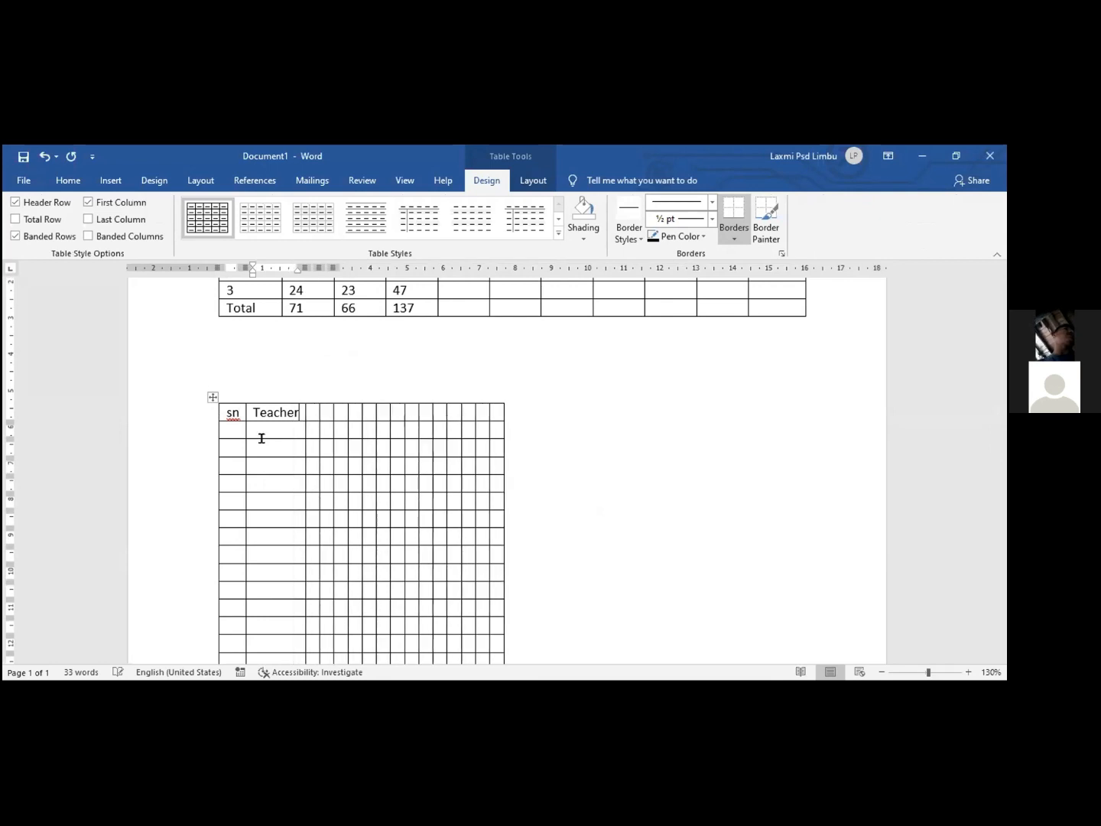
type(" N")
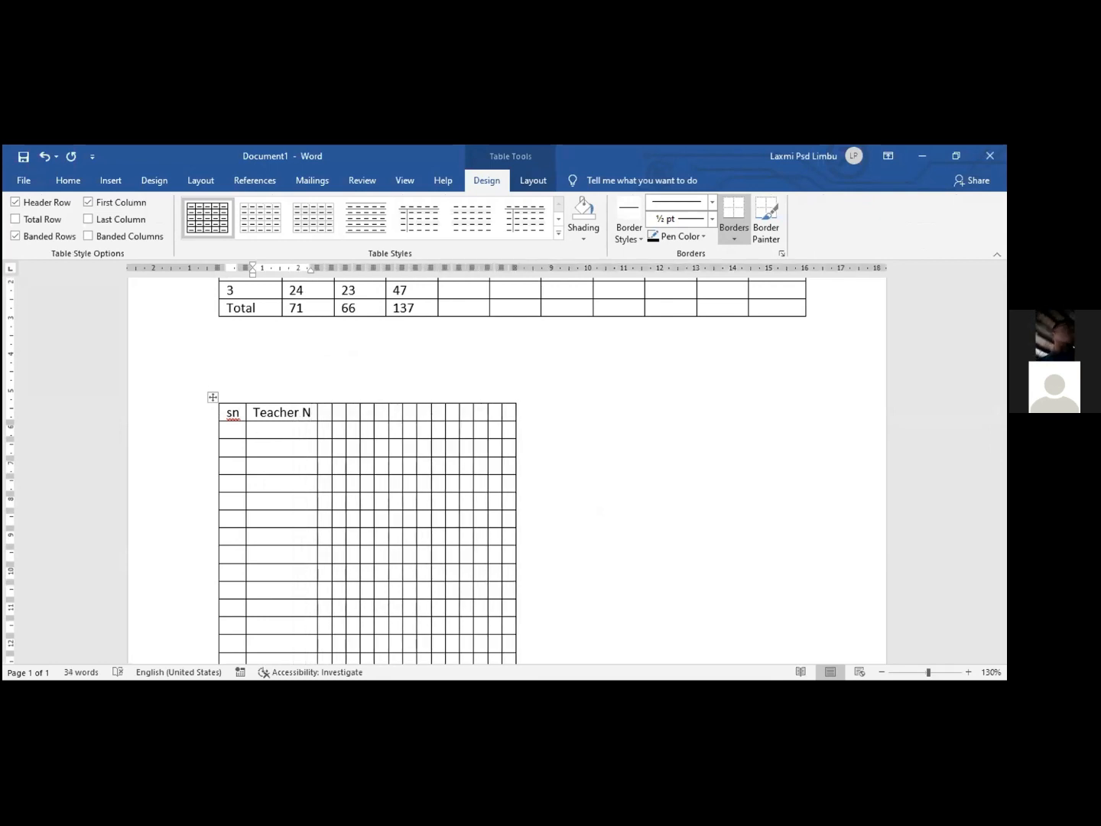
type("m")
key("BackSpace")
type("amet")
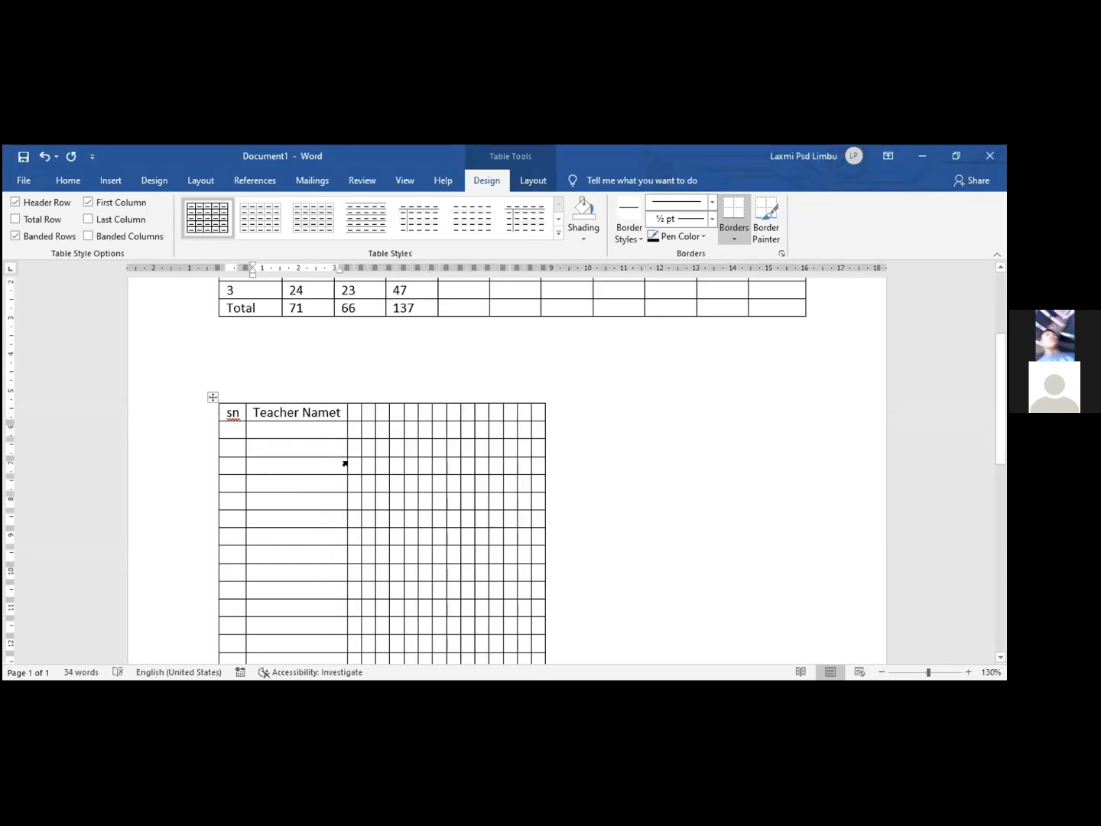
Step: Delete the grid table's contents, then undo repeatedly until the grid table is gone
left_click(212, 398)
key("Delete")
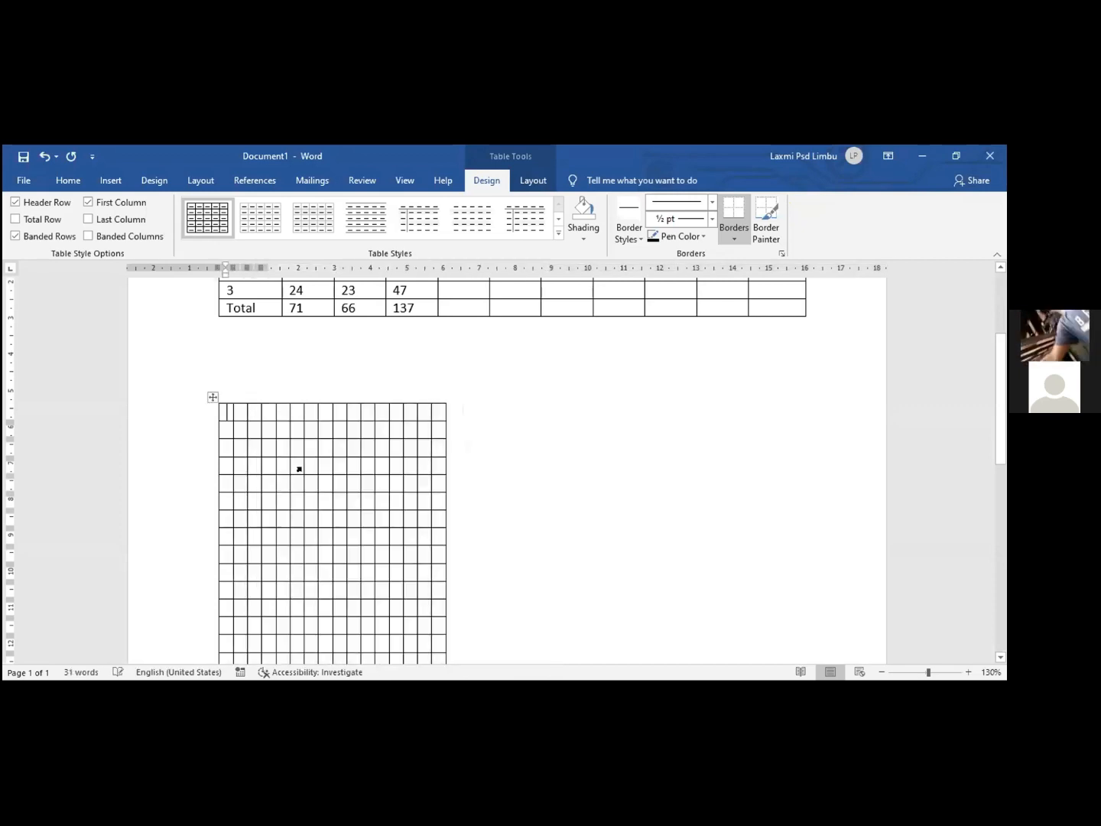
key("ctrl+z")
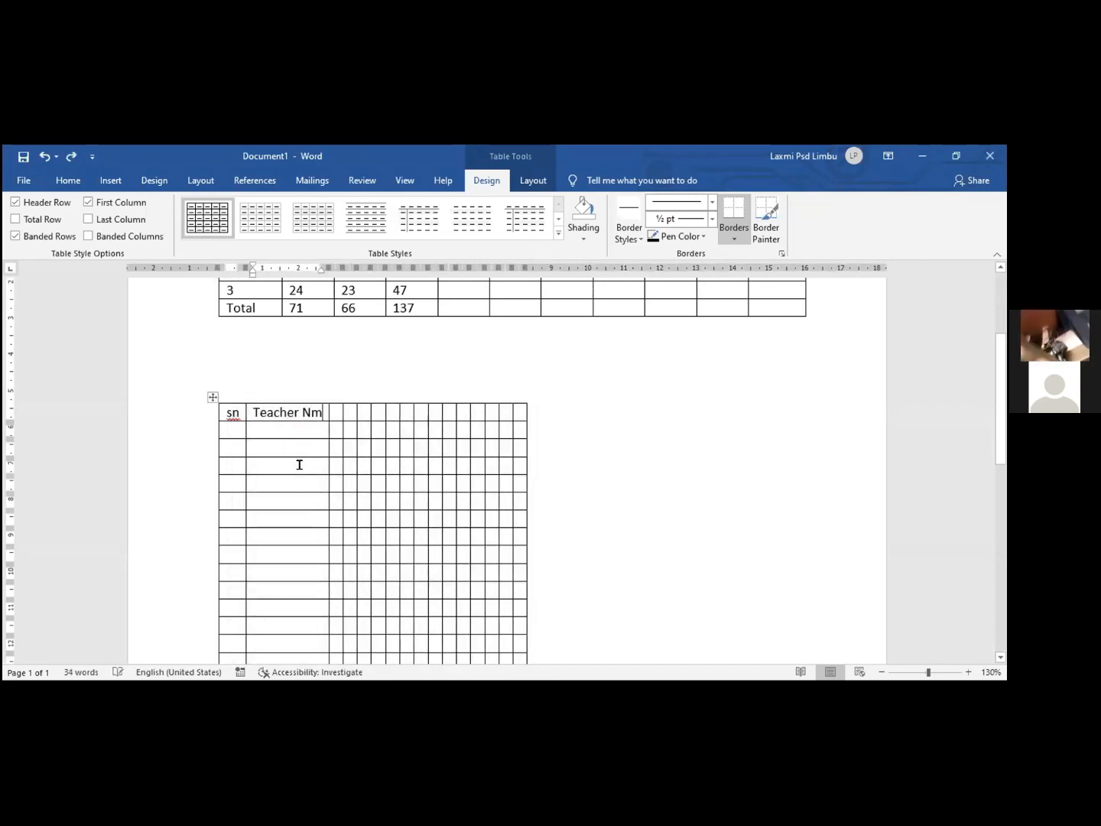
key("ctrl+z")
key("ctrl+z")
key("ctrl+z")
key("ctrl+z")
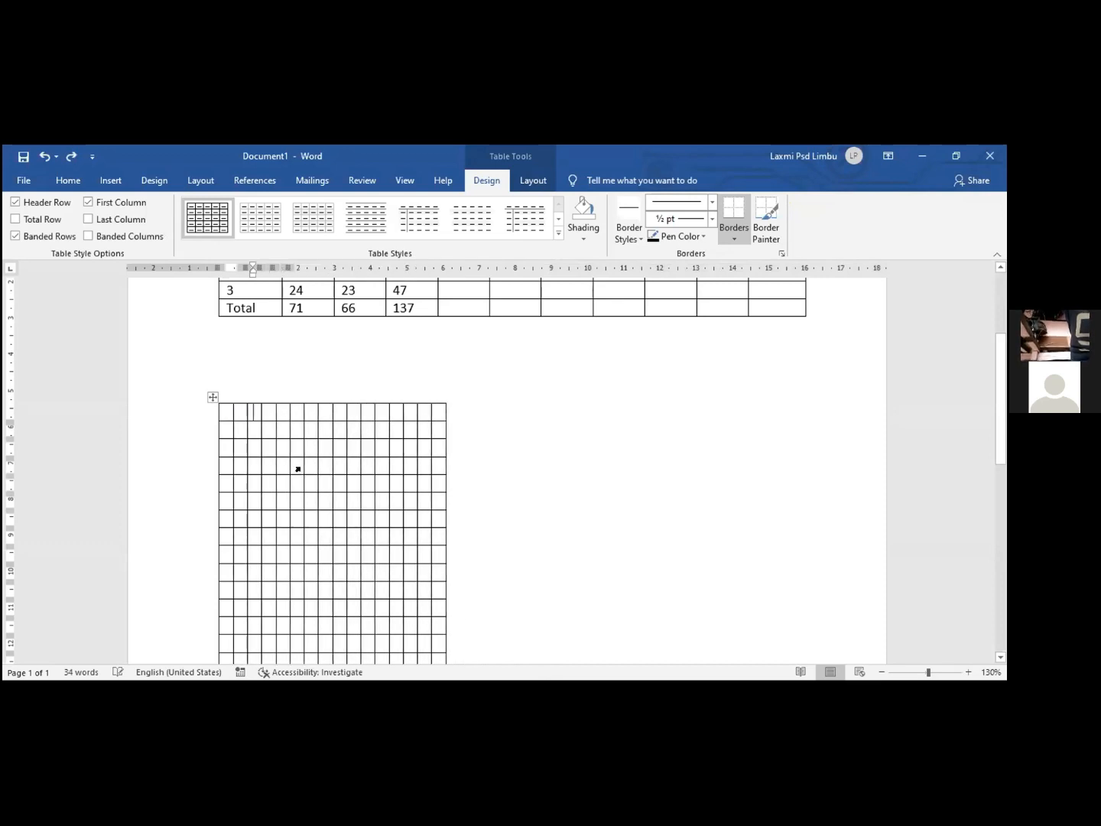
Step: Insert a 5-column, 2-row table with AutoFit to contents below the count table
left_click(103, 180)
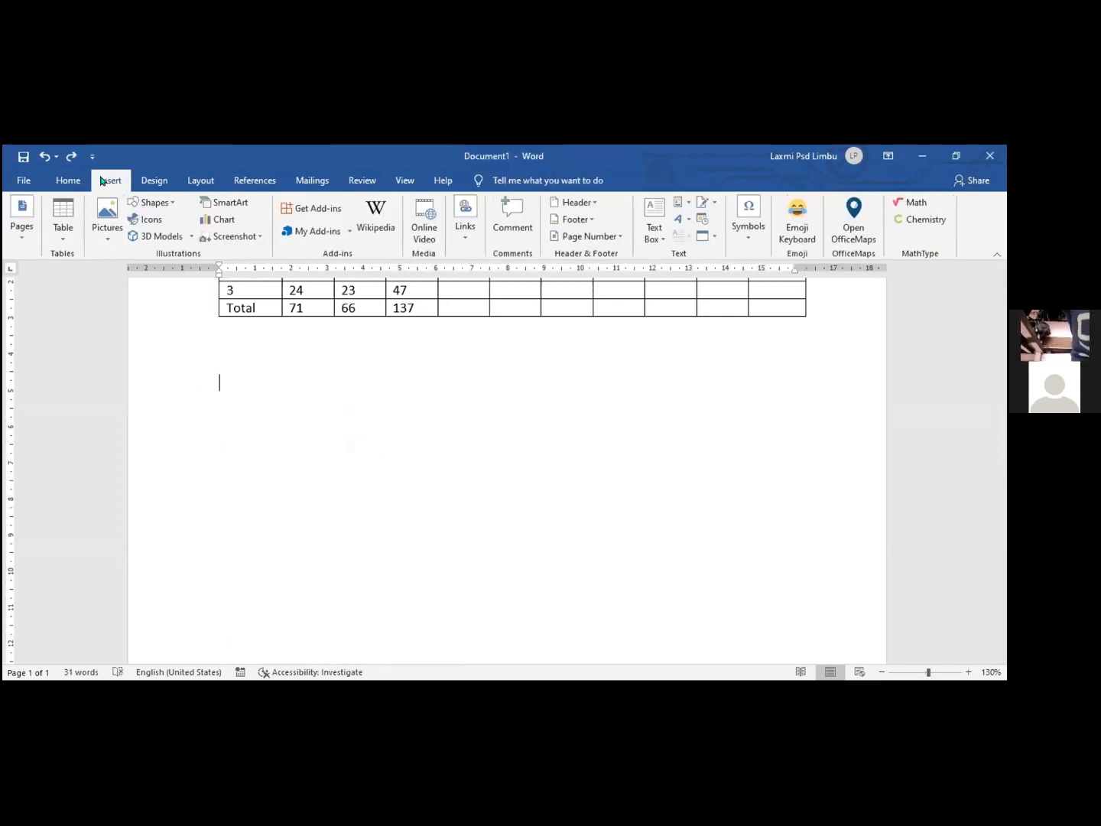
left_click(66, 224)
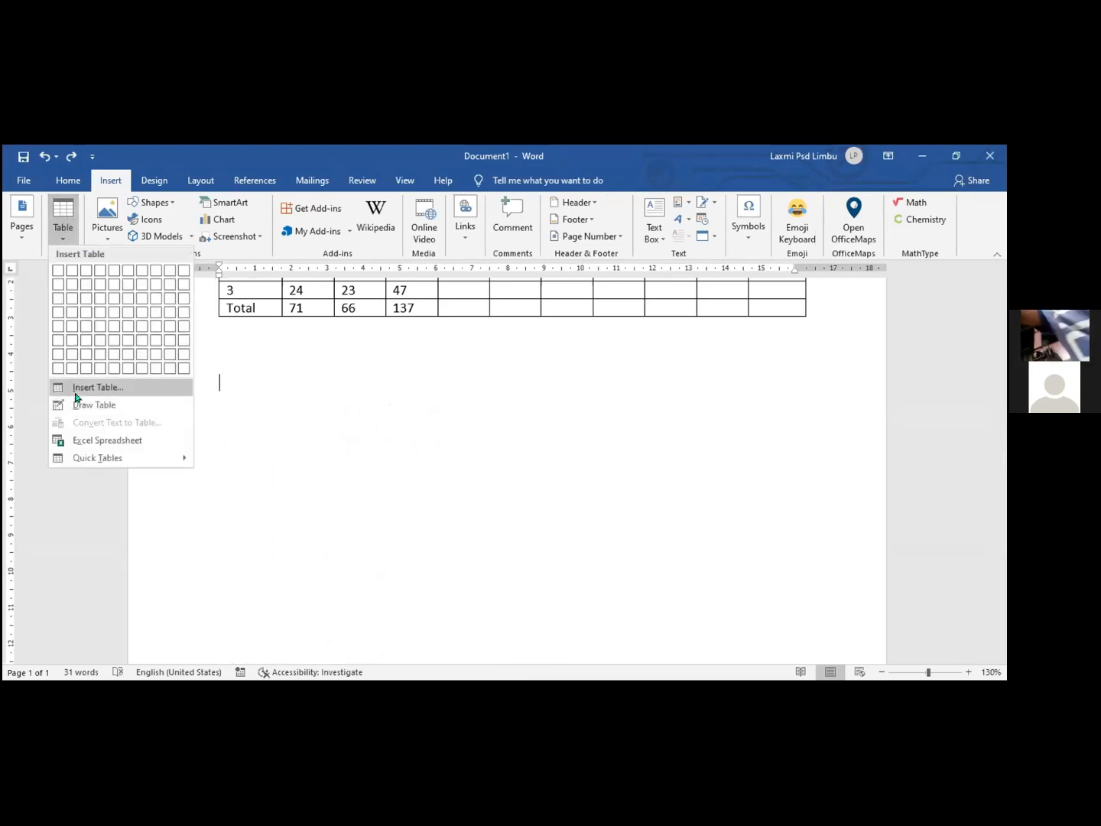
left_click(76, 395)
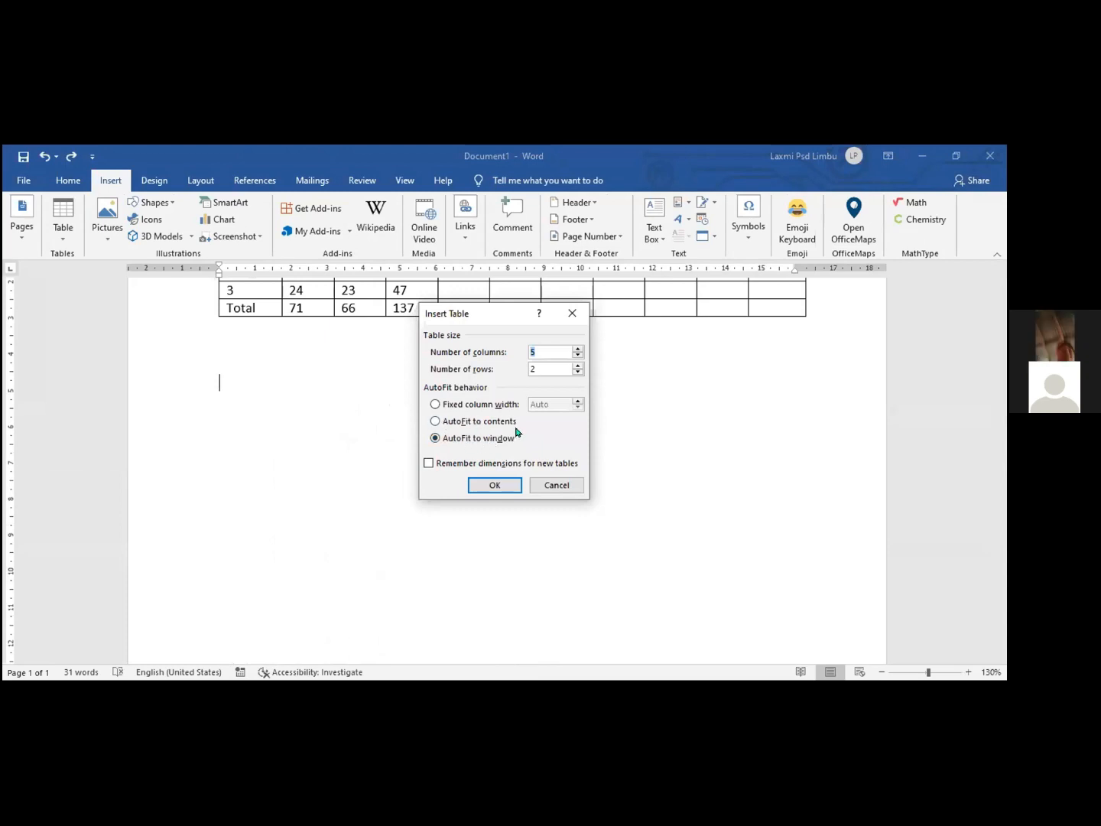
left_click(444, 422)
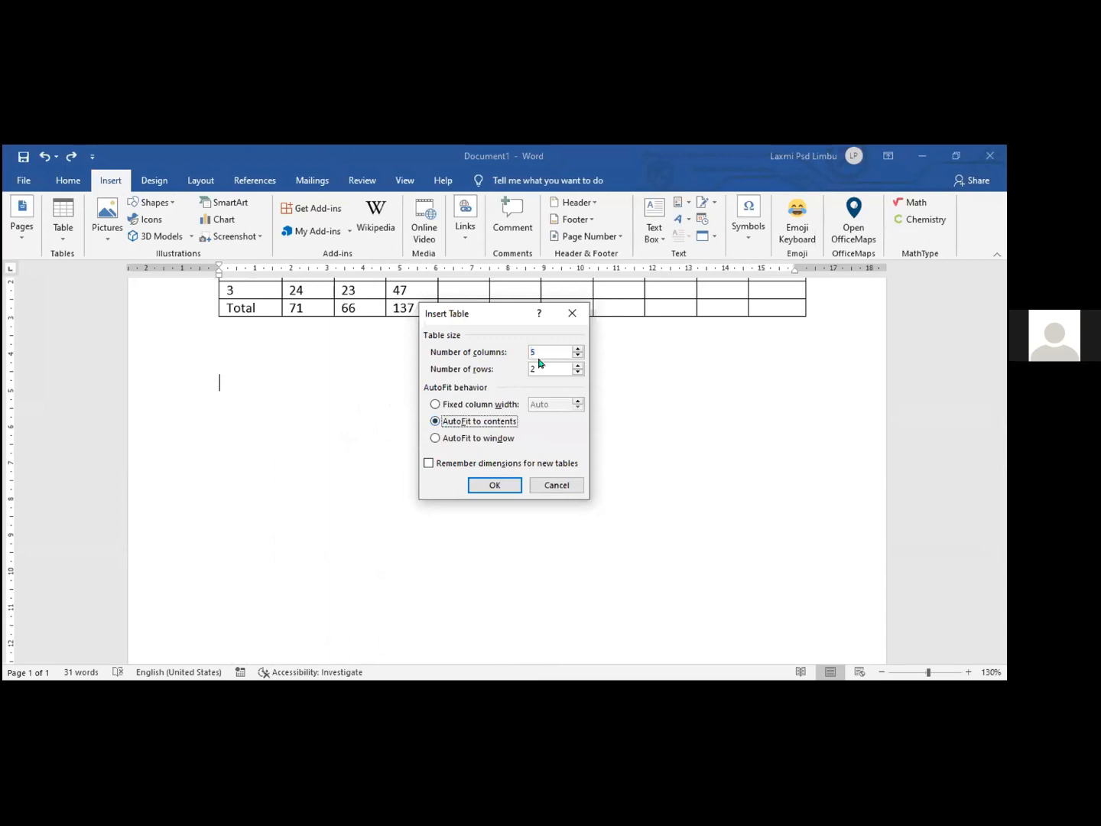
left_click(493, 490)
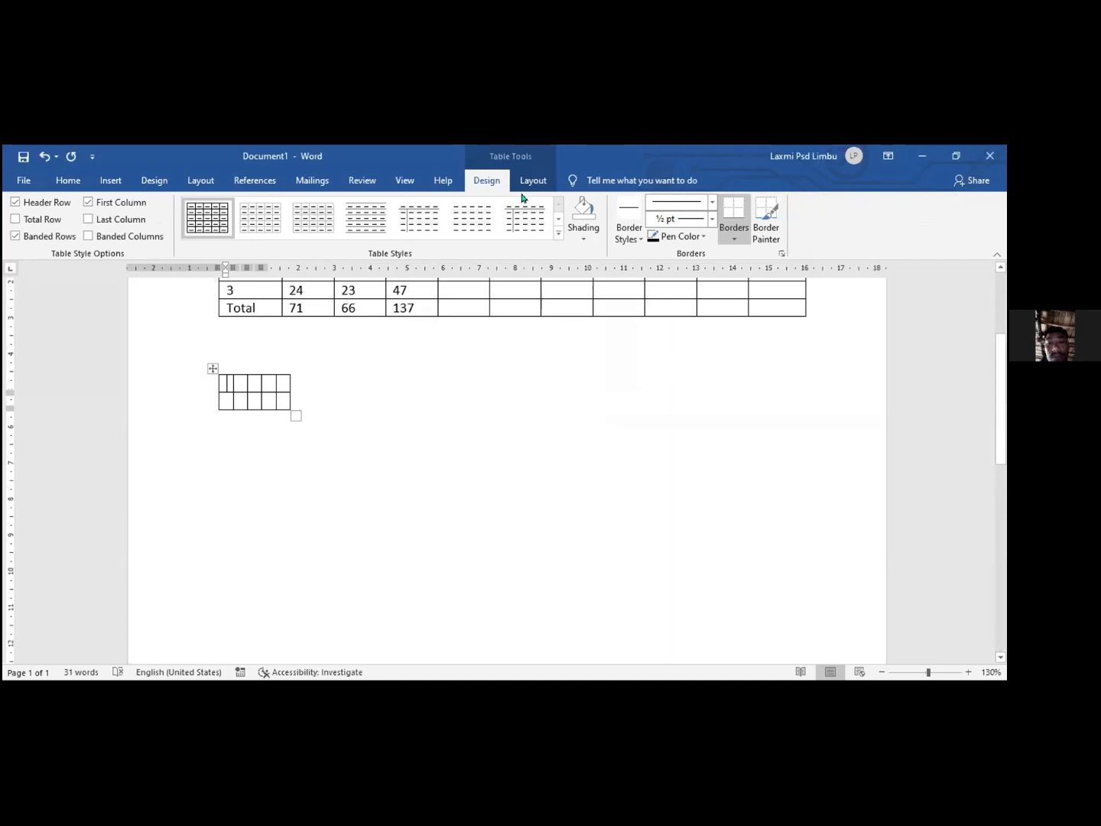
Step: Fill the header cells with 'sn', 'name' and 'date of birth', then add a blank paragraph below
left_click(368, 483)
type("sn")
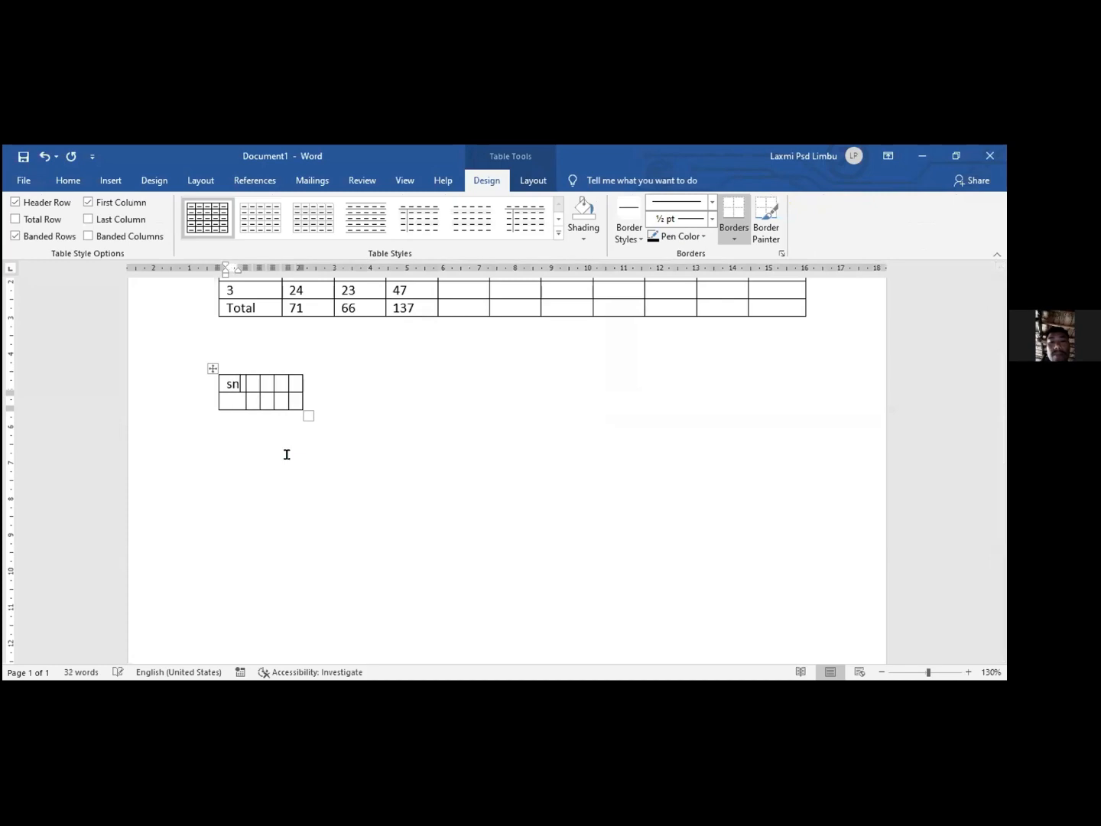
key("Tab")
type("name")
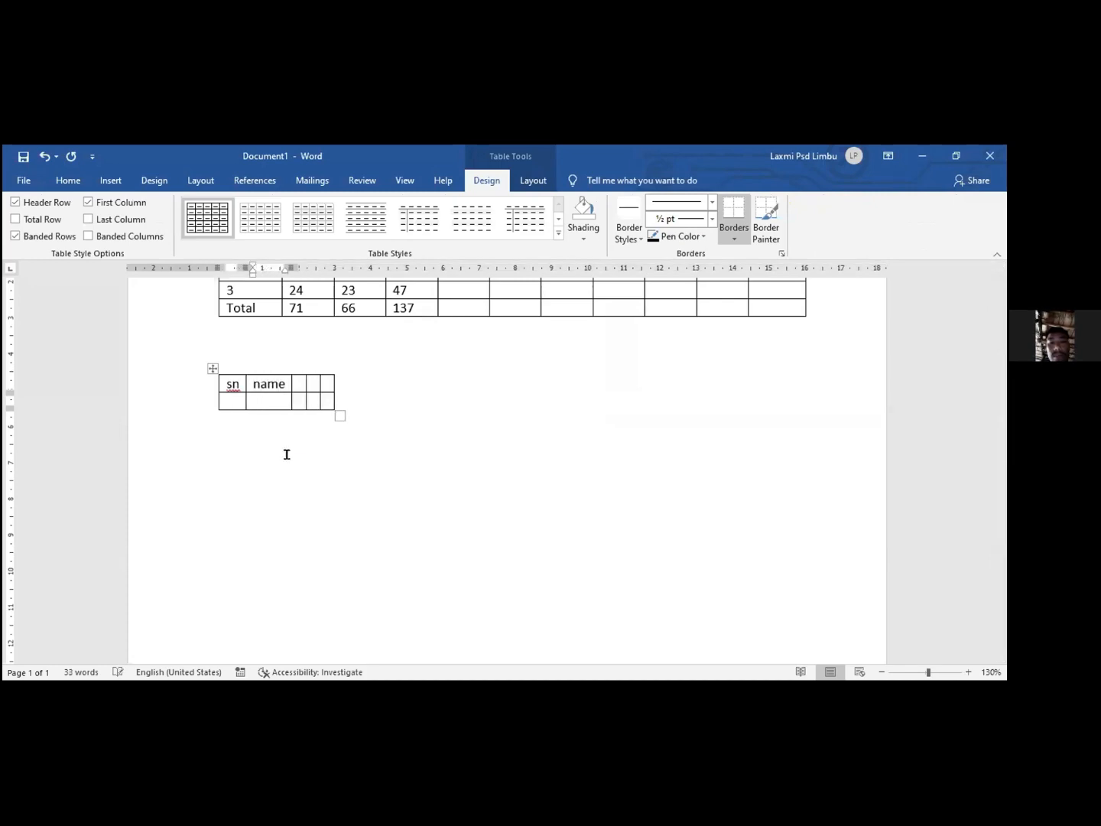
key("Tab")
type("da")
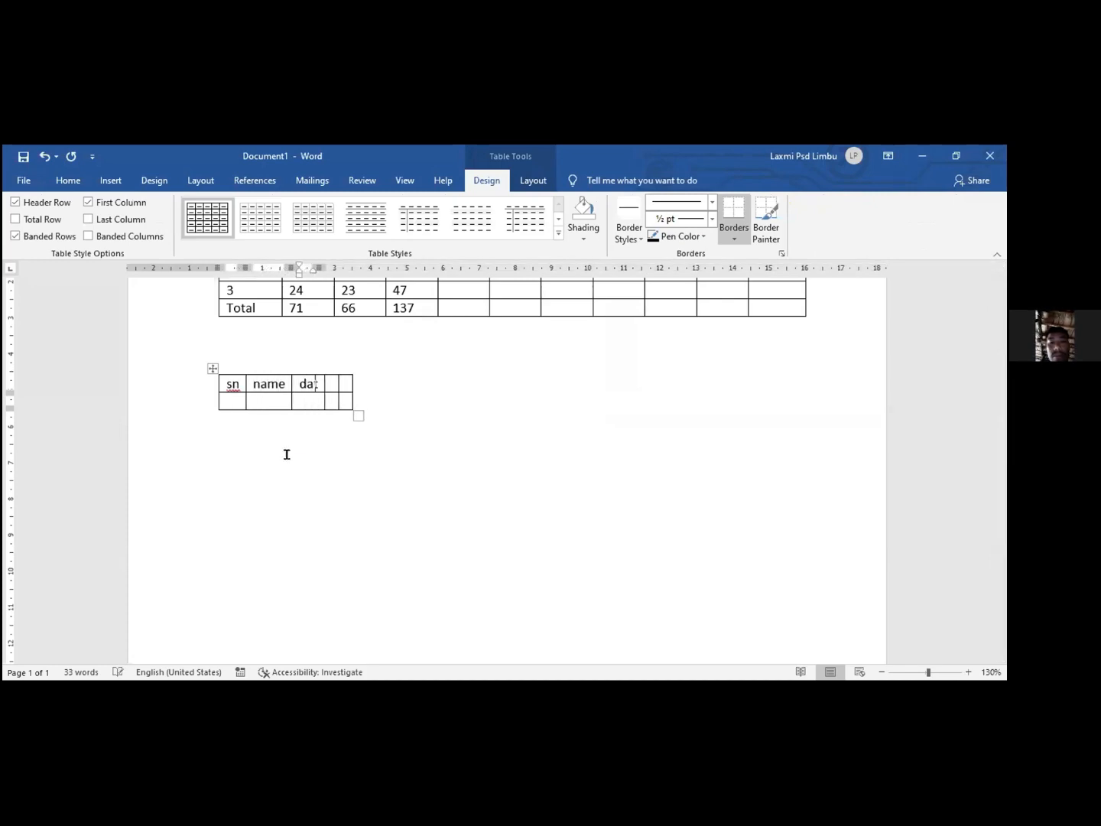
type("te of birth")
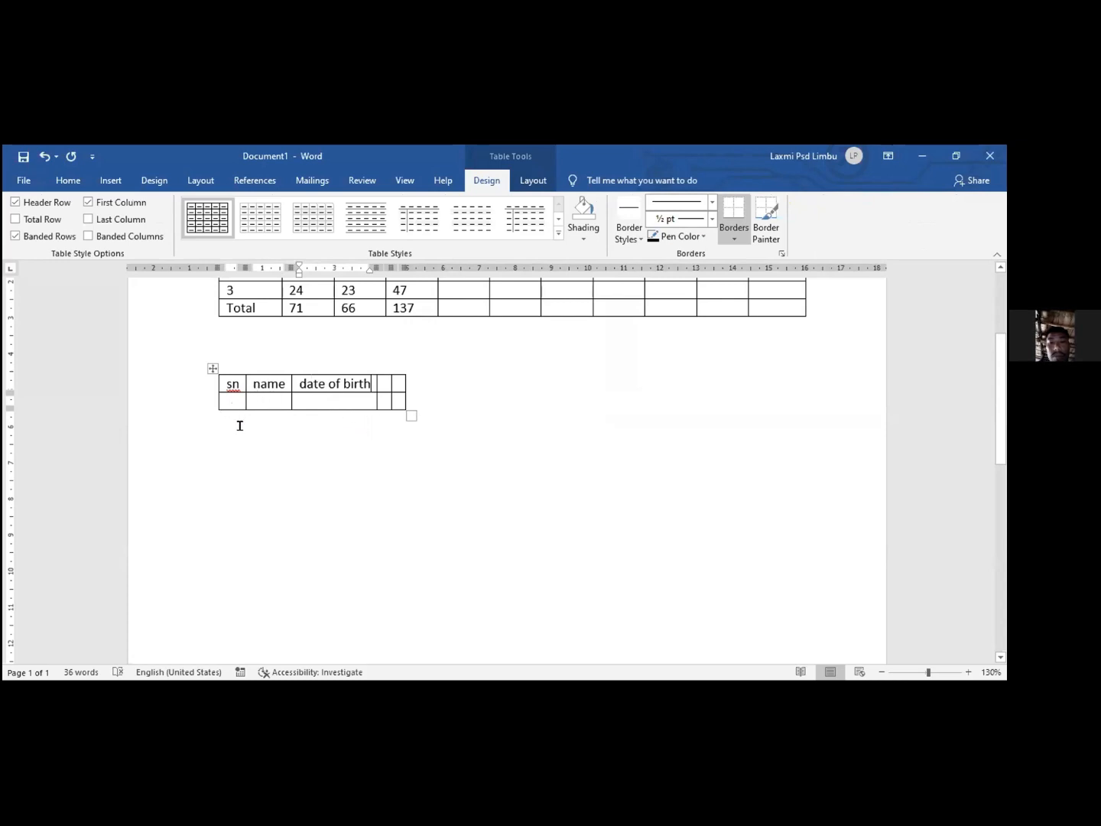
left_click(258, 450)
key("Return")
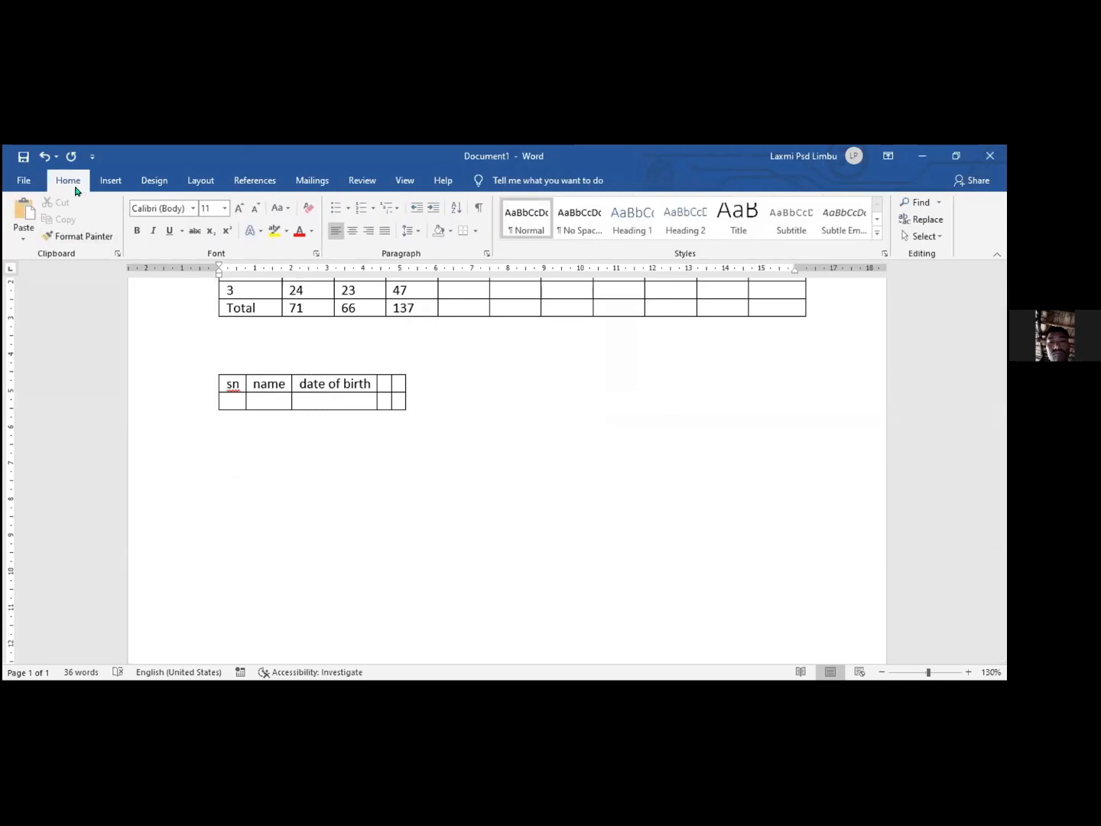
Step: Insert a 16-column, 25-row table with AutoFit to window below the sn table
left_click(100, 183)
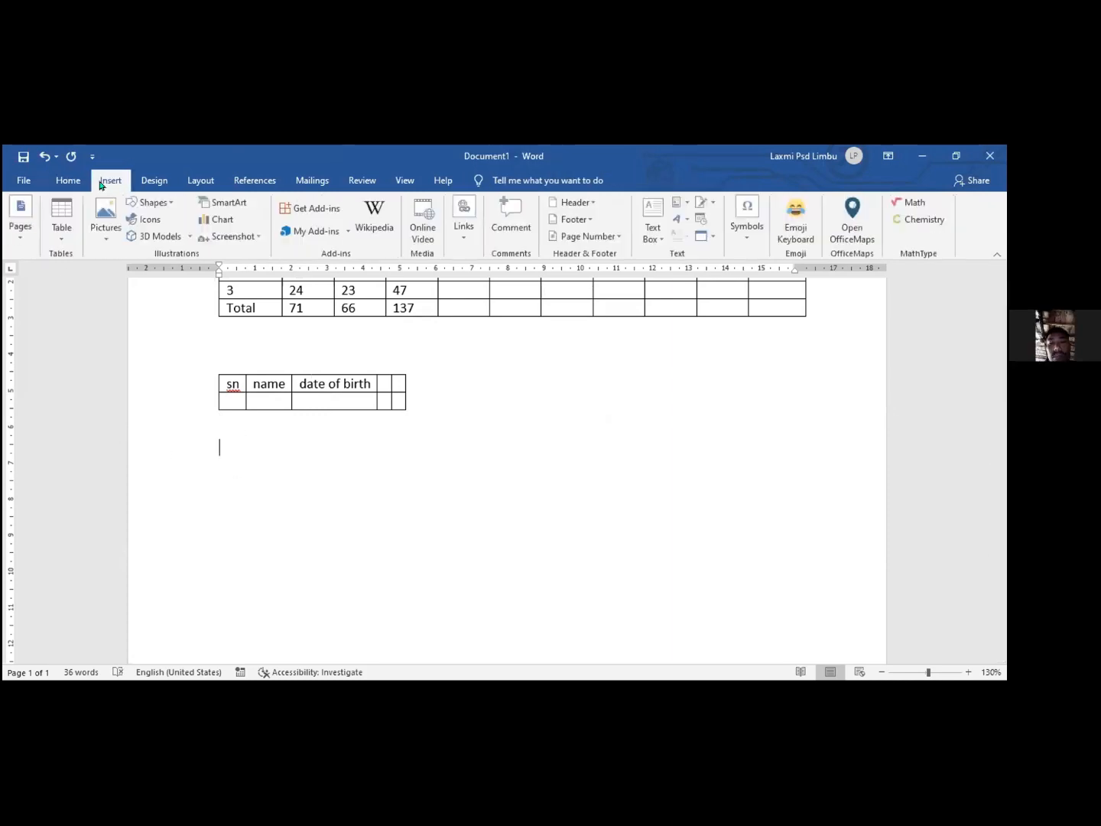
left_click(64, 229)
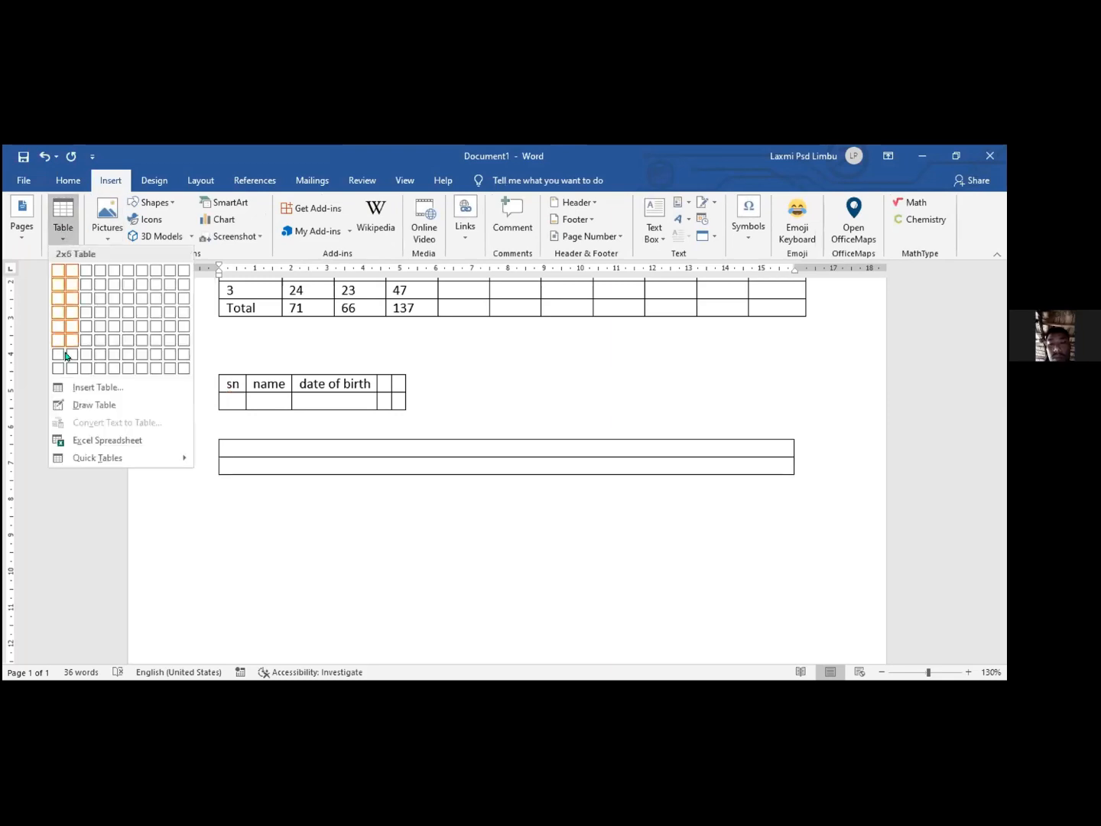
left_click(74, 387)
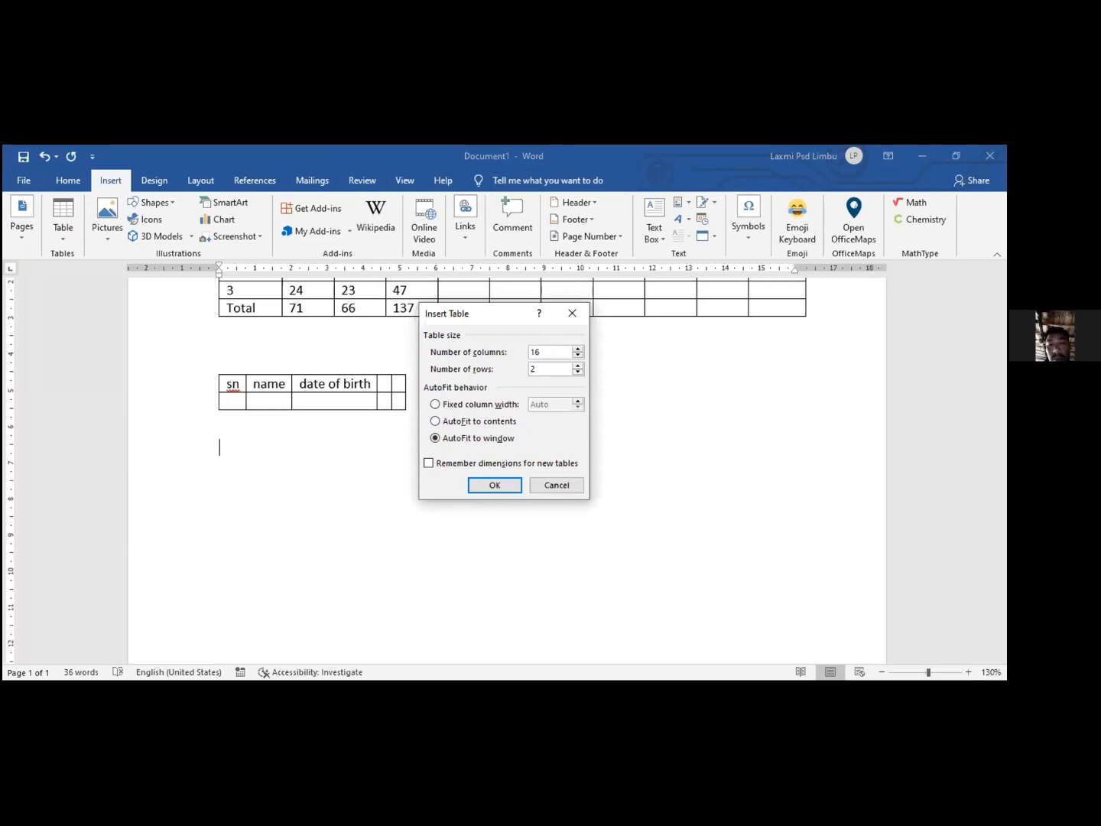
left_click(540, 363)
left_click(578, 374)
left_click(497, 486)
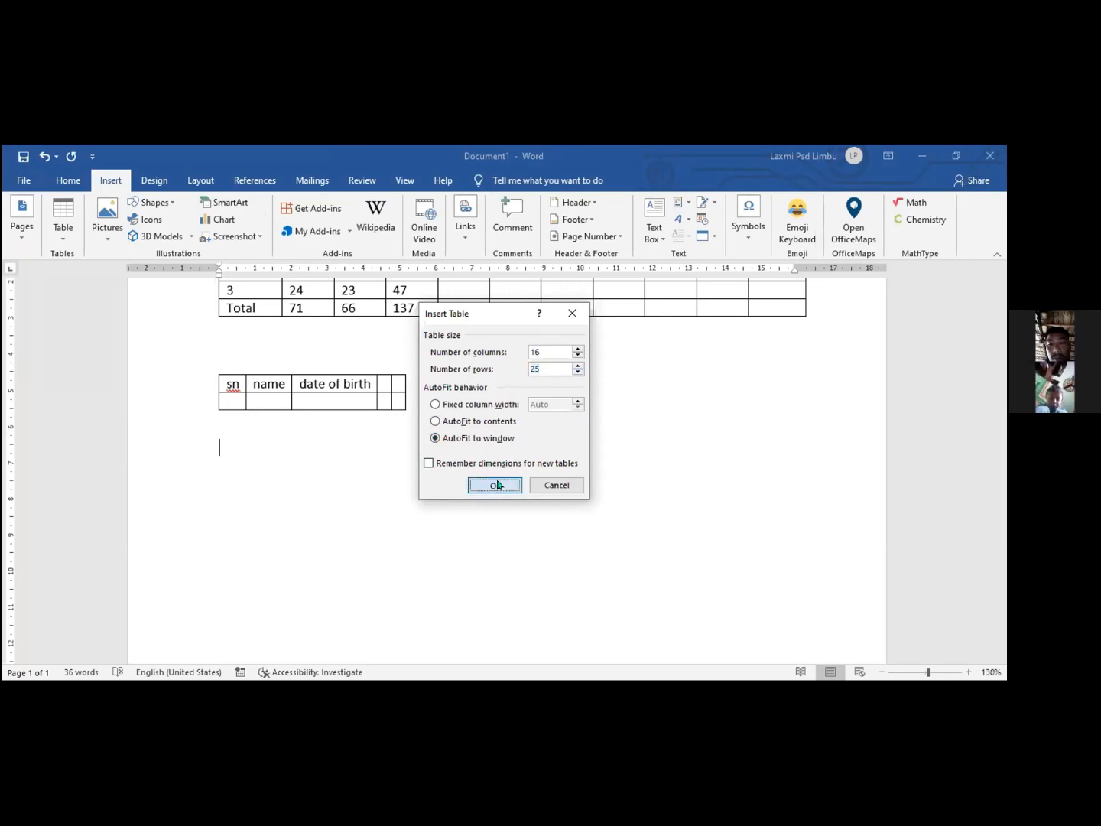
Step: Add a paragraph below the 16-column grid so a blank page 2 begins
scroll(494, 496, "down", 3)
scroll(452, 485, "down", 5)
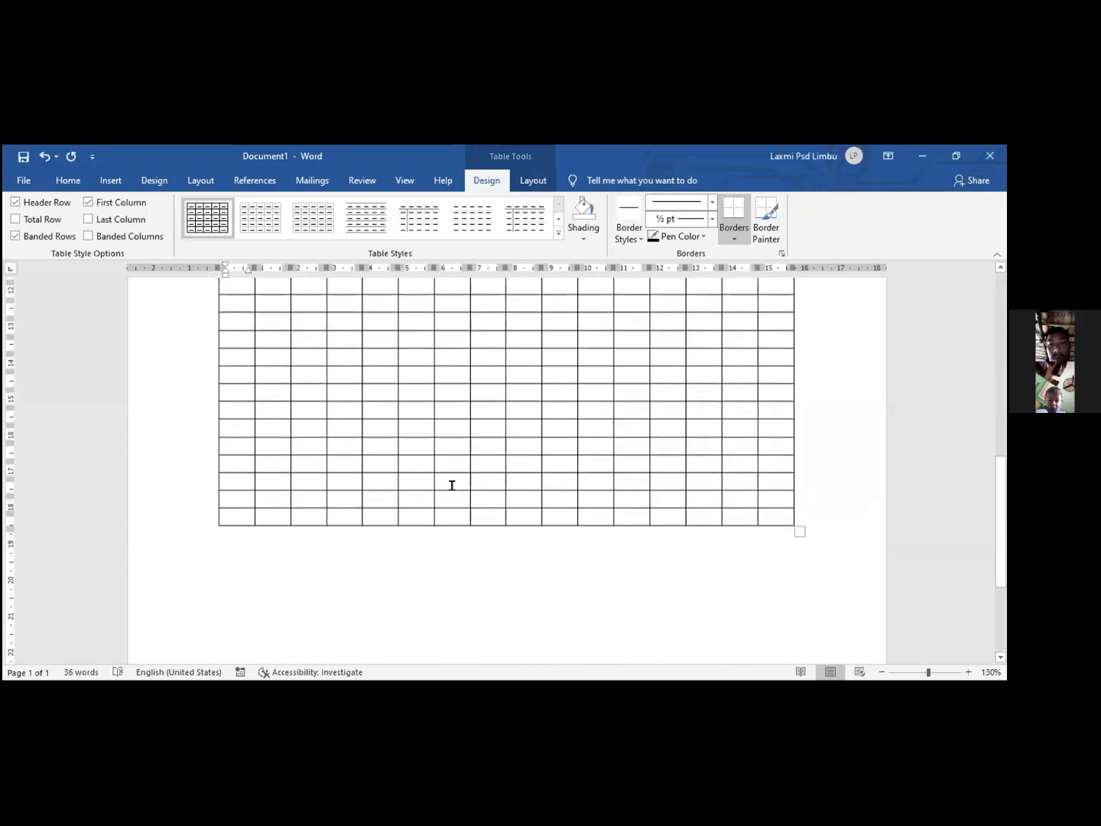
scroll(452, 486, "up", 5)
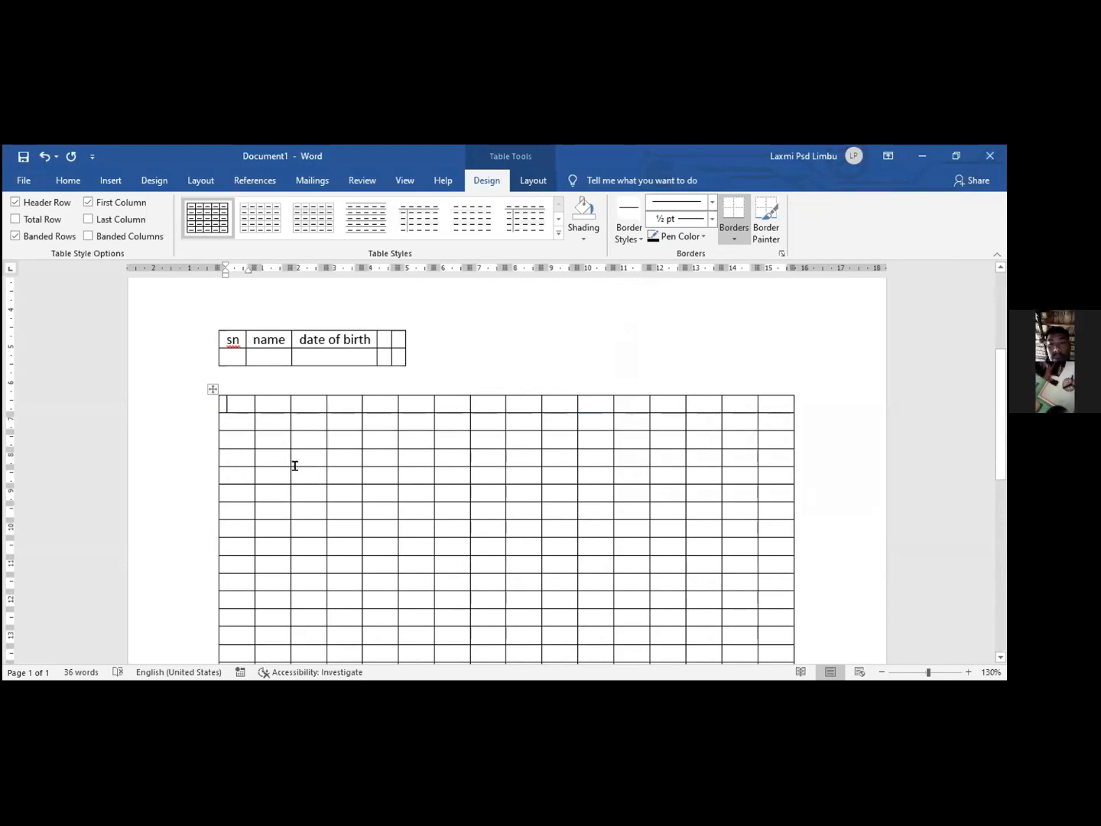
scroll(296, 471, "up", 1)
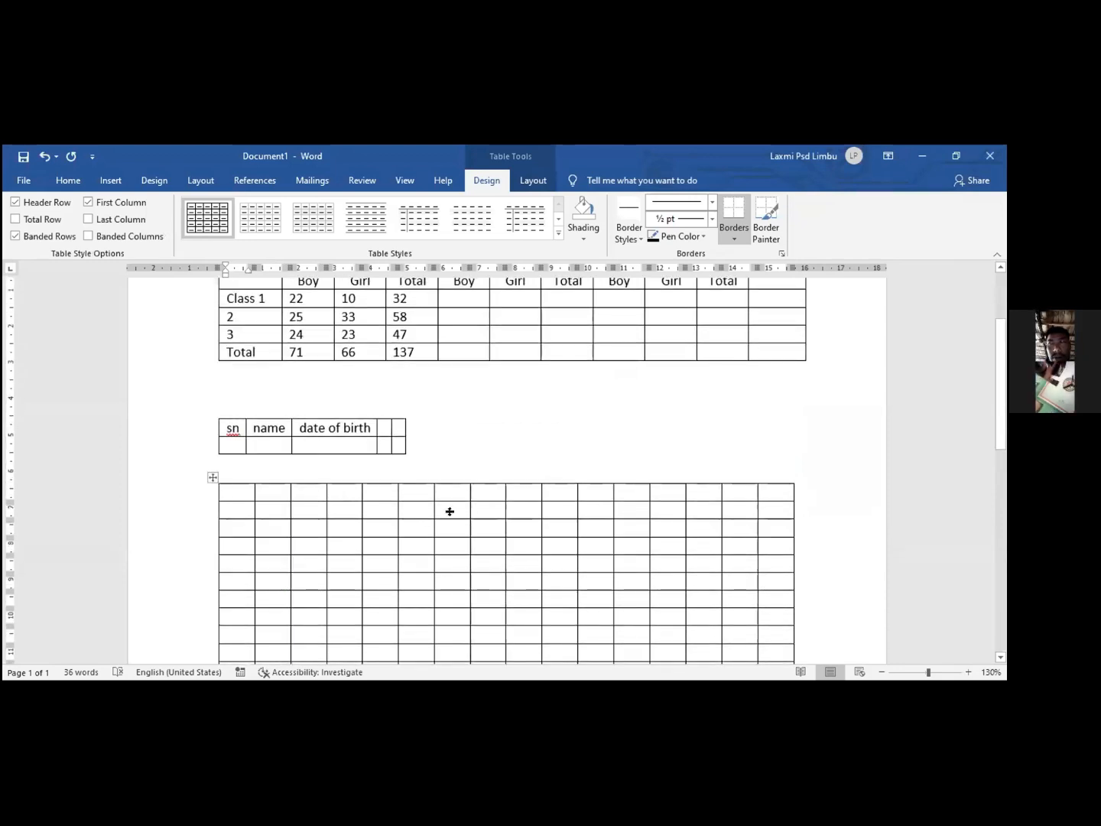
scroll(494, 529, "up", 1)
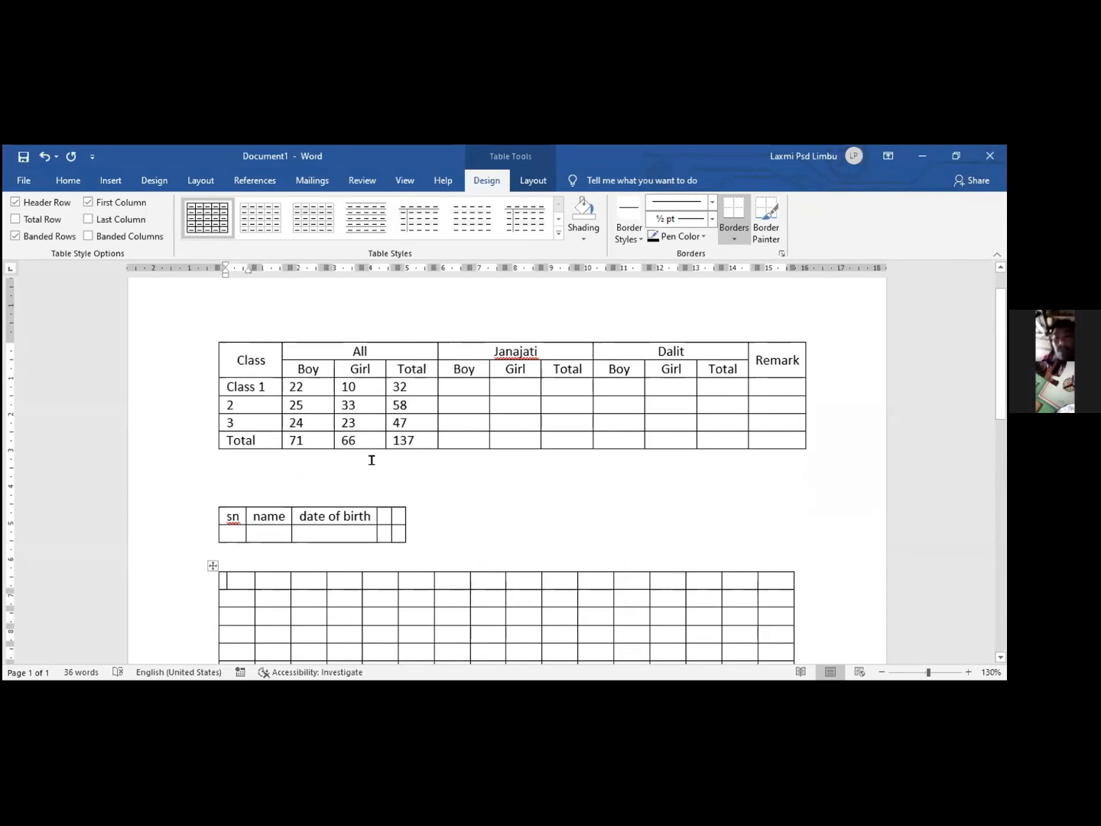
scroll(439, 423, "down", 3)
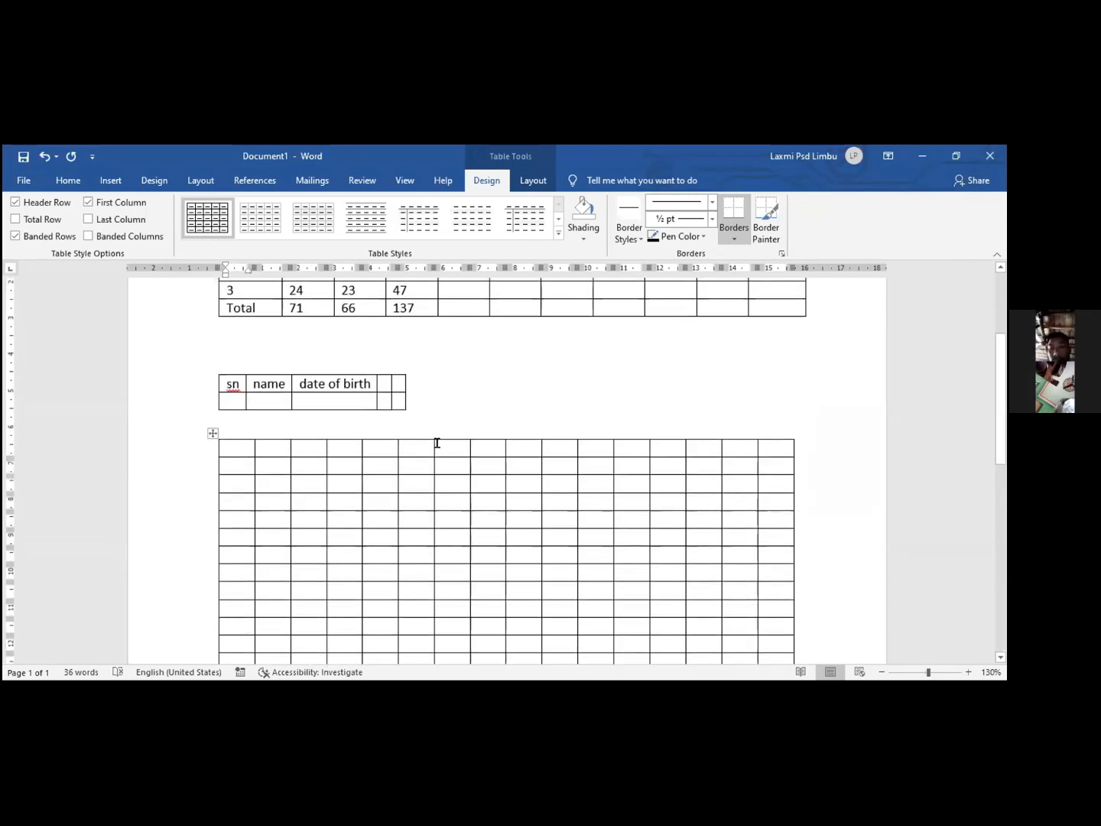
scroll(320, 474, "down", 8)
scroll(325, 470, "down", 5)
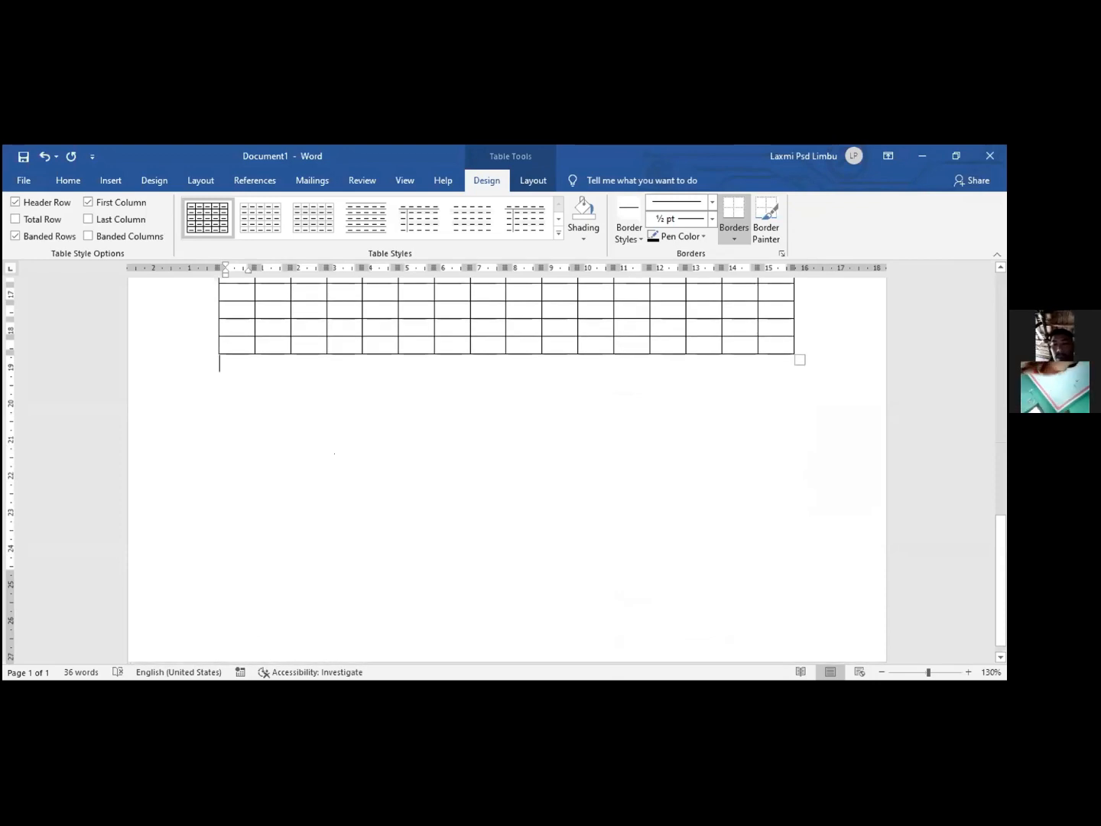
left_click(334, 454)
key("Return")
key("Return")
key("Return")
key("Return")
key("Return")
key("Return")
key("Return")
key("Return")
key("Return")
key("Return")
scroll(239, 496, "down", 5)
scroll(231, 488, "up", 1)
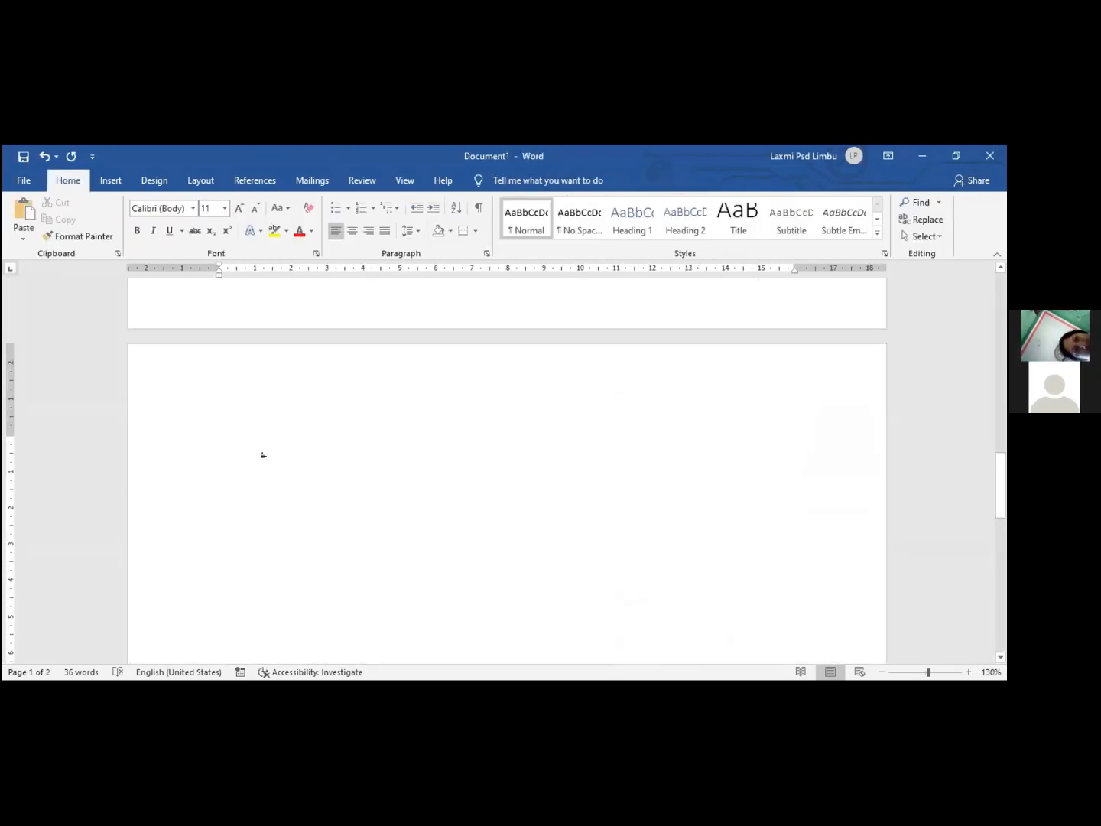
scroll(303, 460, "up", 5)
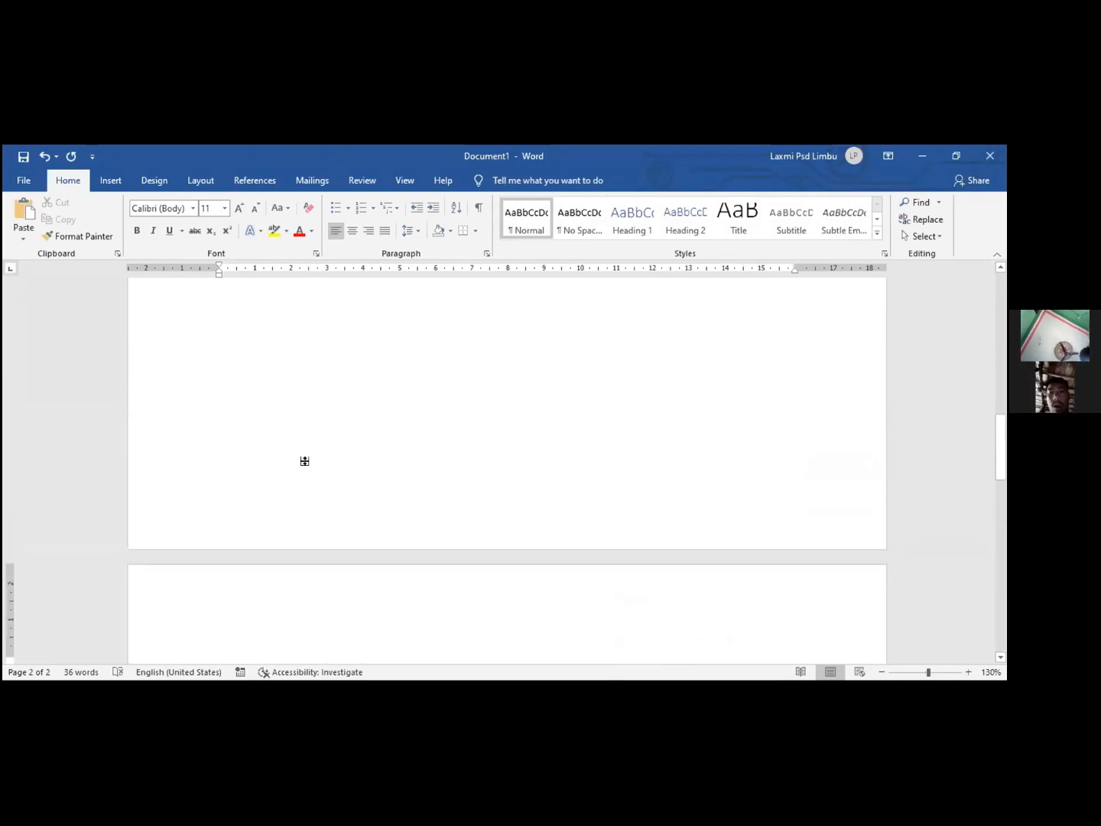
scroll(341, 479, "up", 3)
scroll(299, 518, "up", 1)
scroll(300, 514, "up", 3)
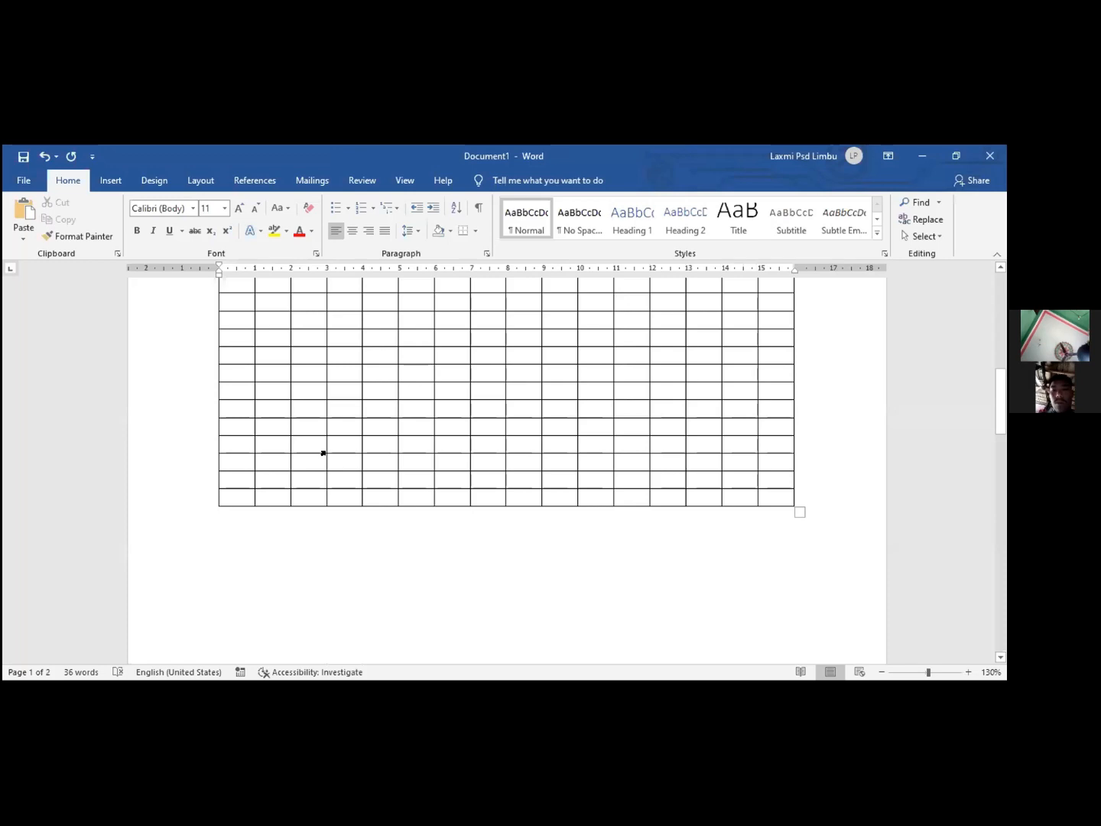
scroll(323, 450, "up", 3)
scroll(314, 455, "up", 6)
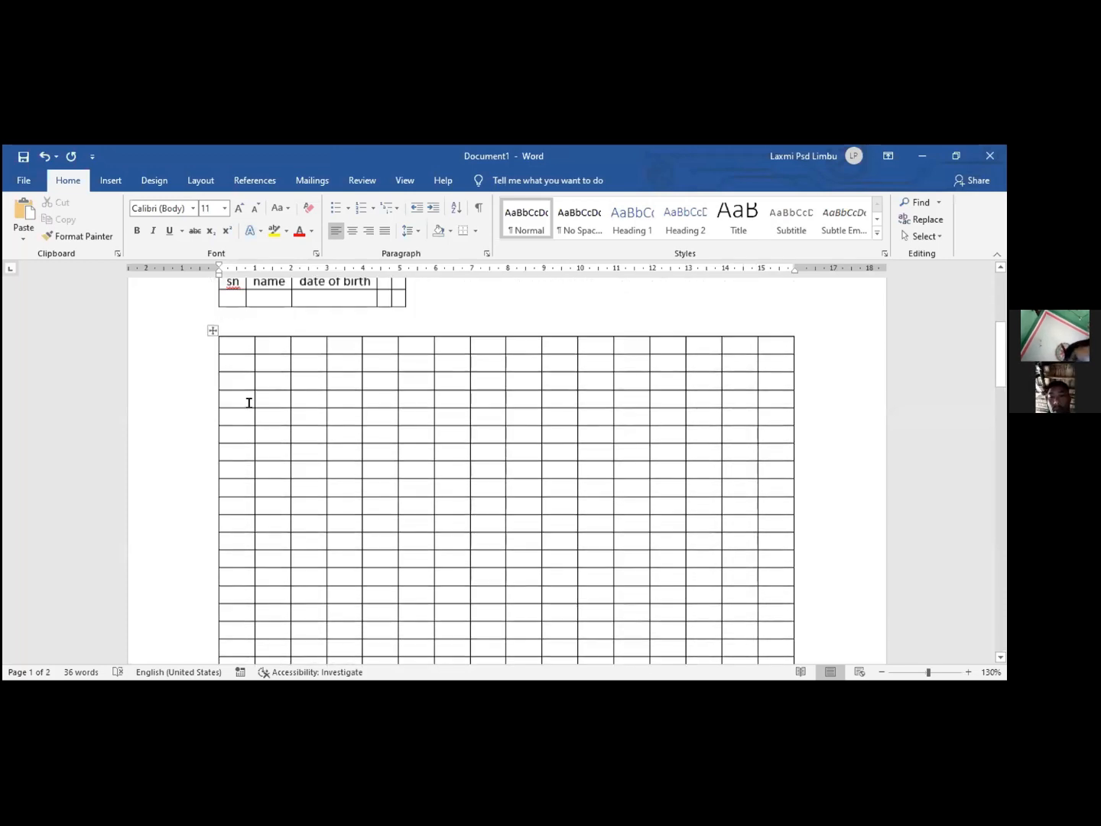
Step: Enter 'sn' in the grid's first cell and a partial 'stud' heading beside it, then go to page 2
left_click(282, 415)
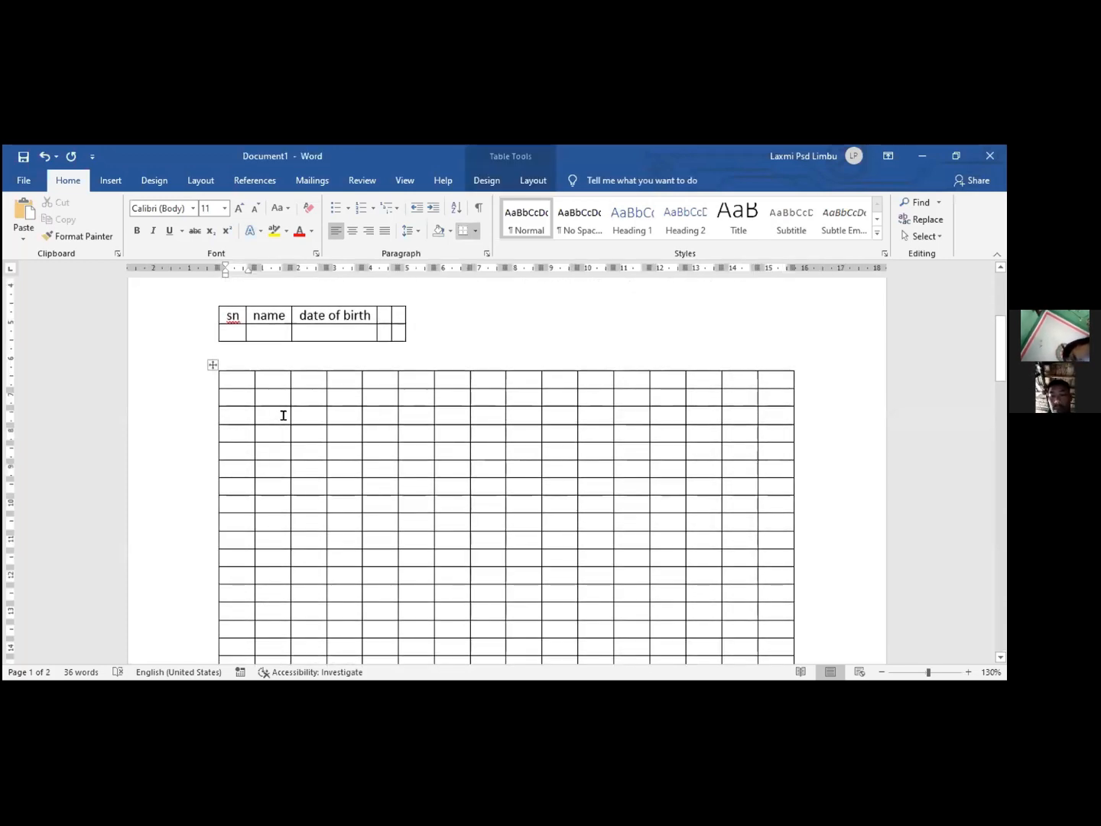
type("sn")
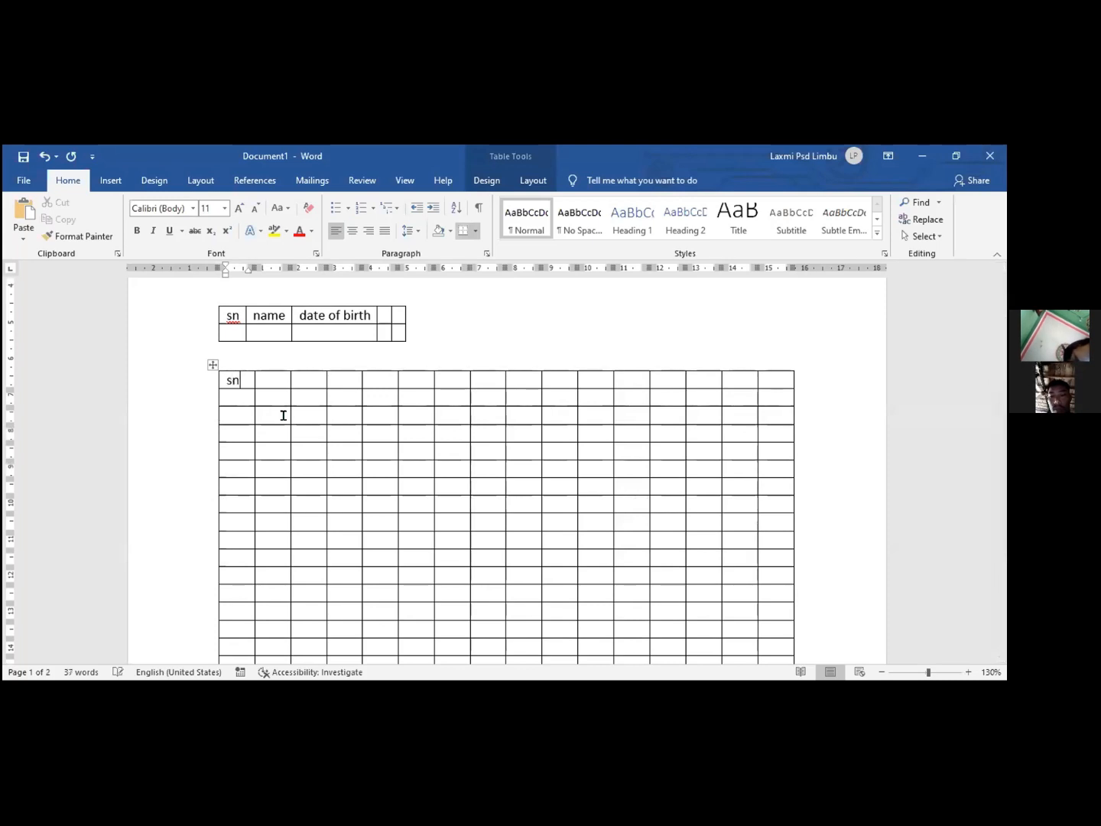
key("Tab")
type("stude")
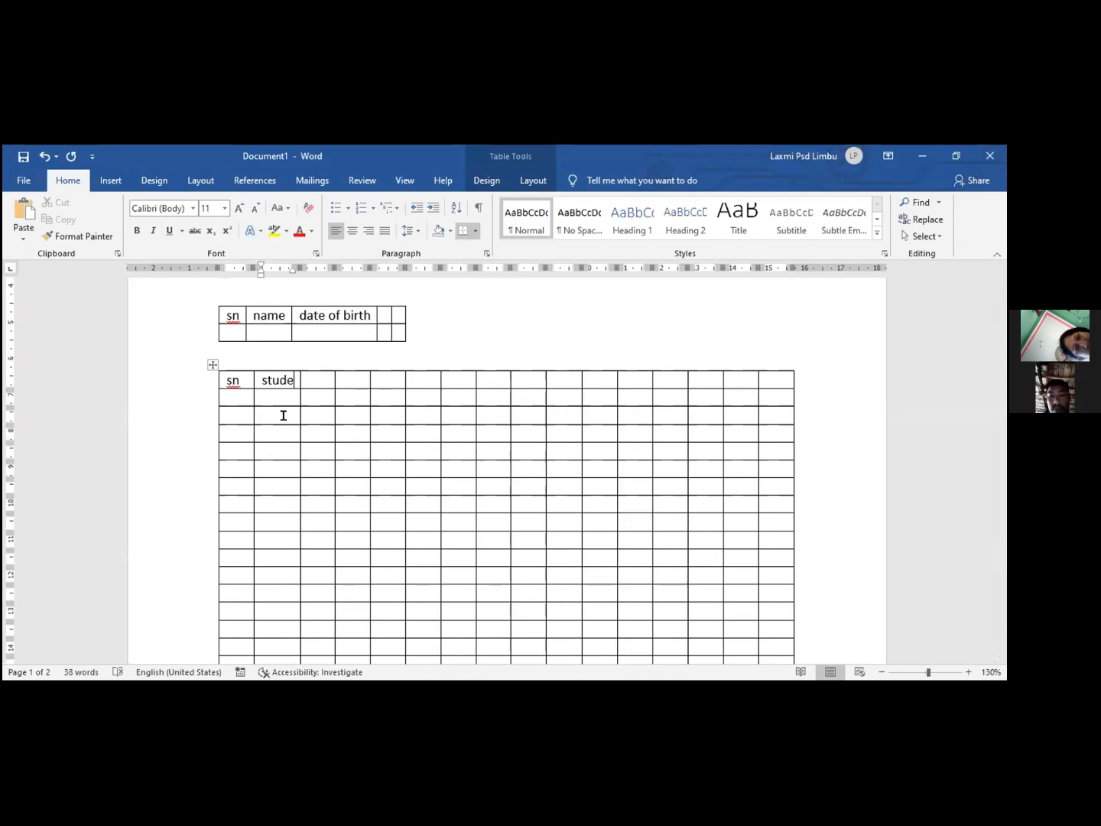
key("BackSpace")
key("BackSpace")
key("BackSpace")
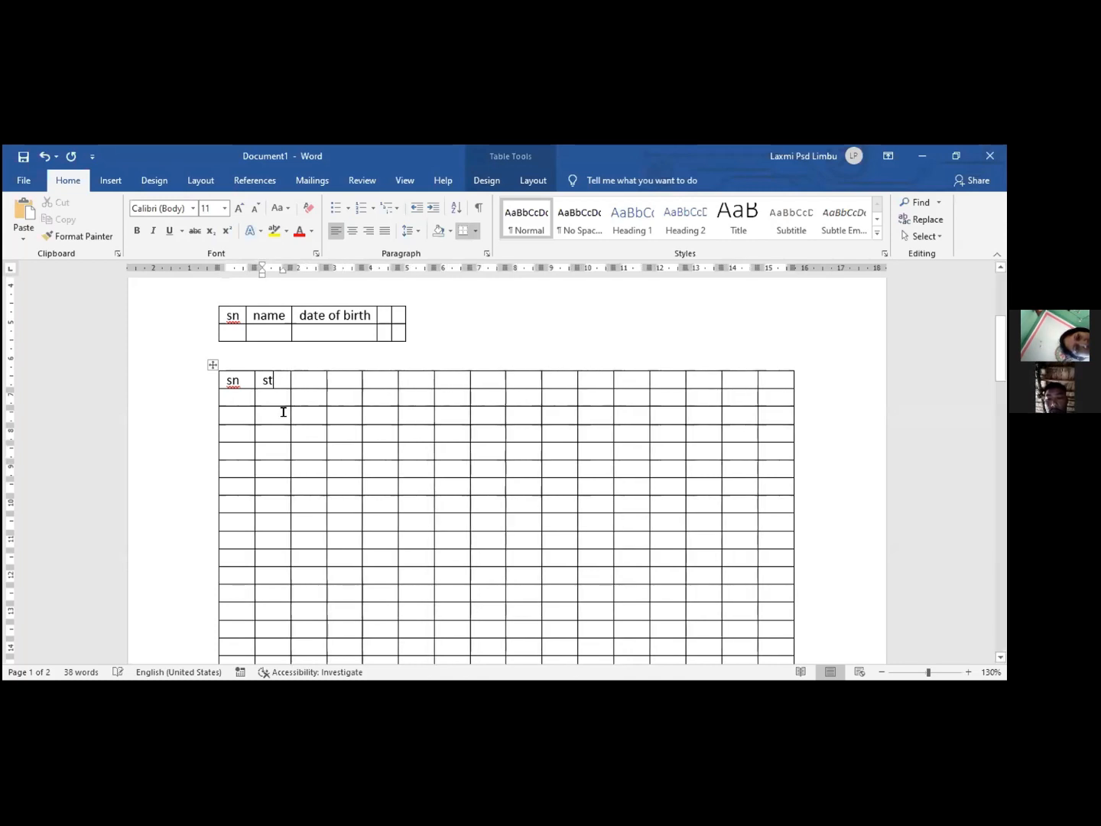
scroll(288, 411, "down", 8)
scroll(320, 580, "down", 3)
left_click(309, 587)
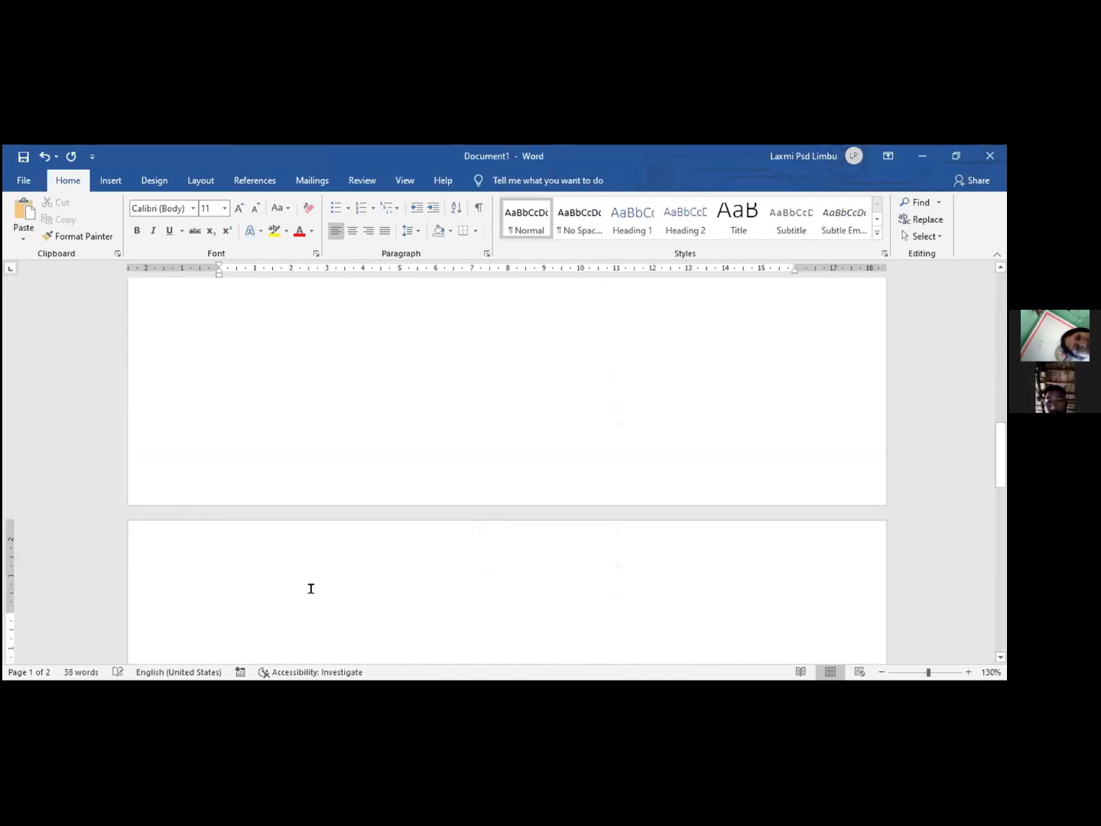
scroll(311, 585, "down", 2)
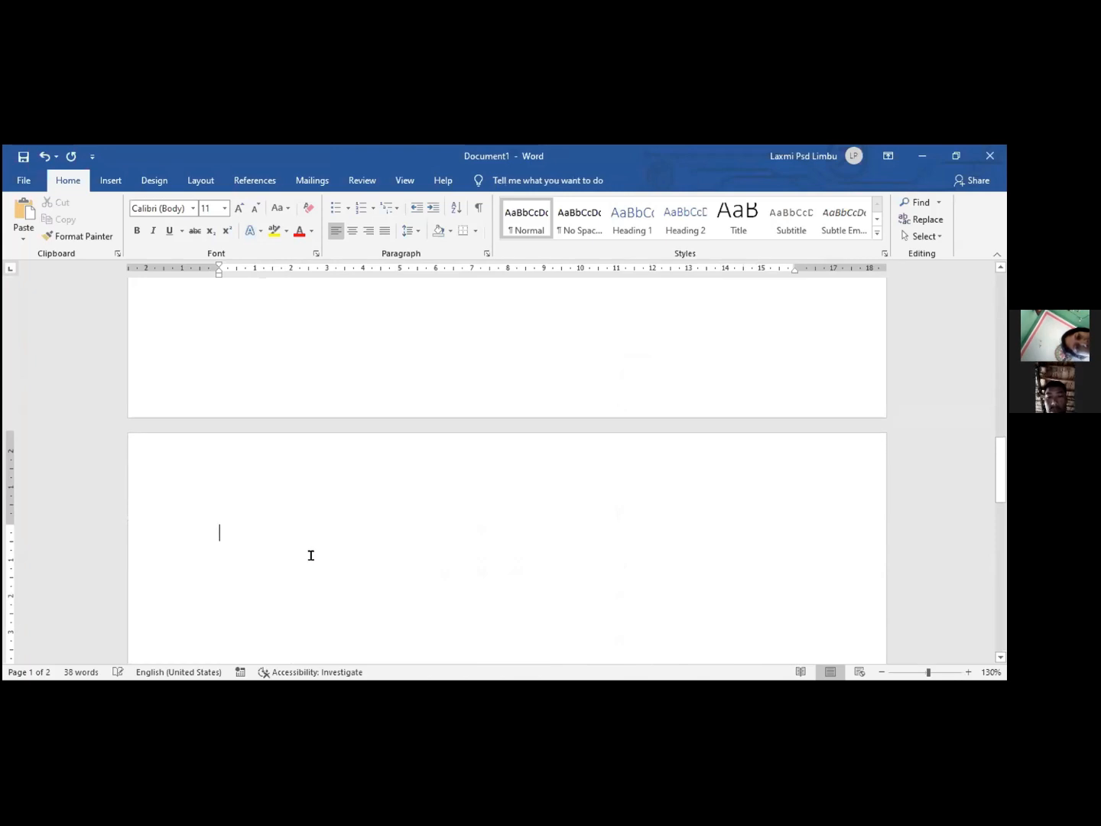
Step: Turn on Draw Table from the Insert tab's Table menu
key("alt+n")
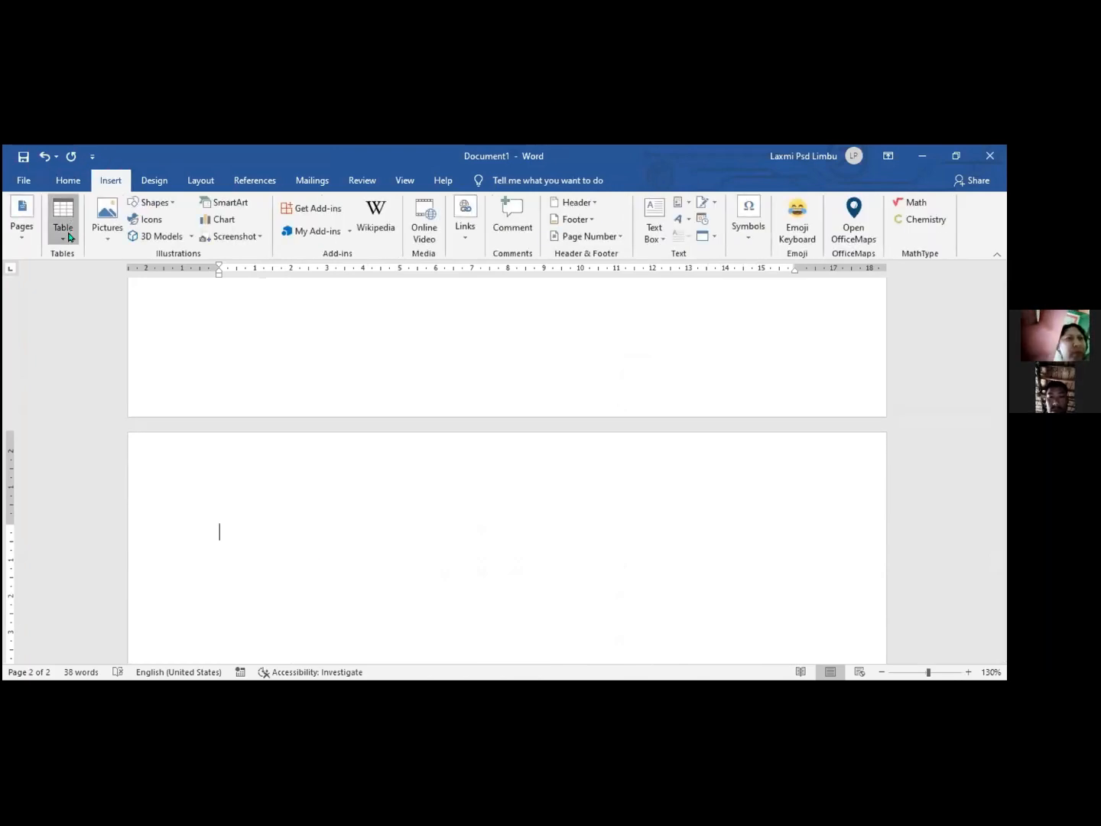
left_click(68, 237)
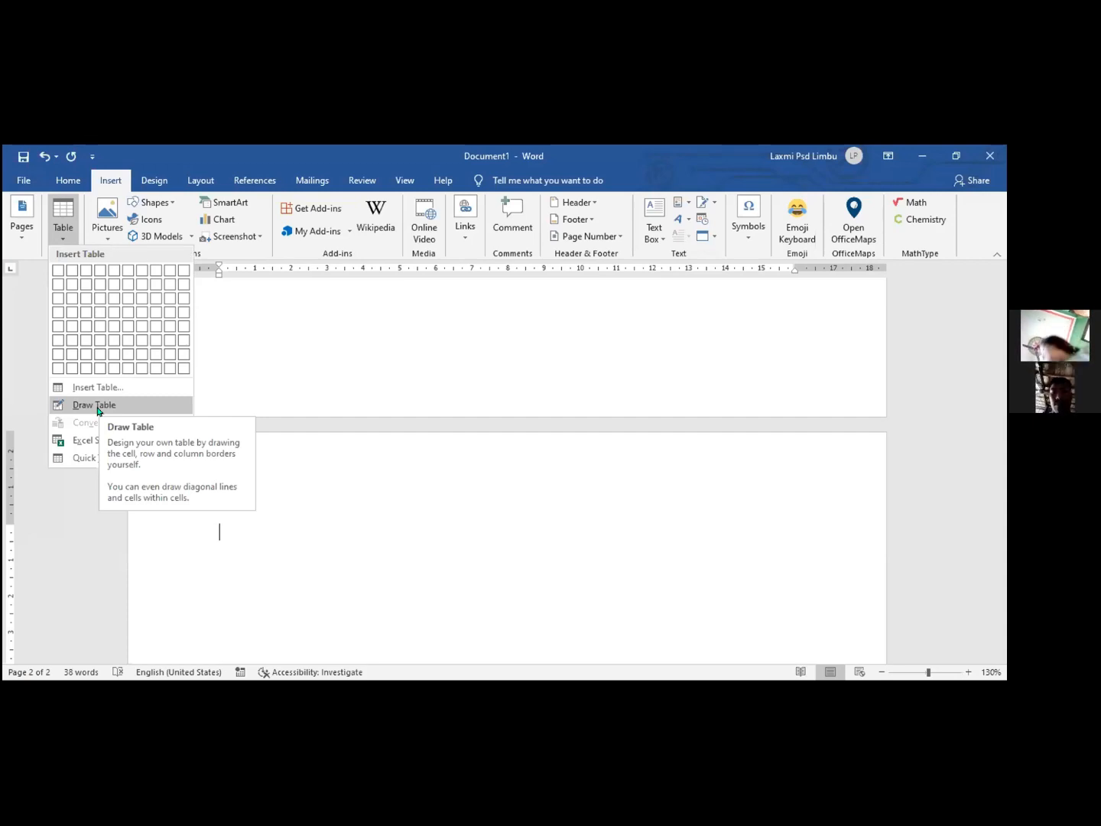
left_click(95, 405)
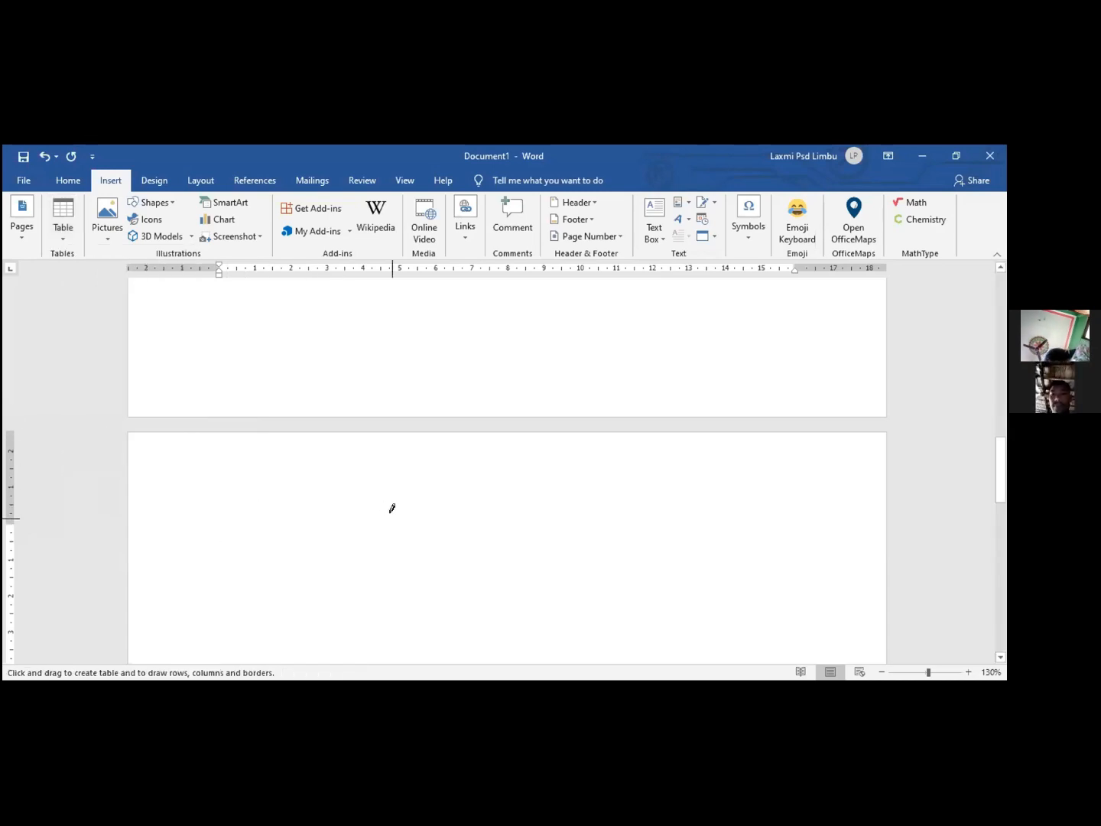
scroll(277, 442, "up", 5)
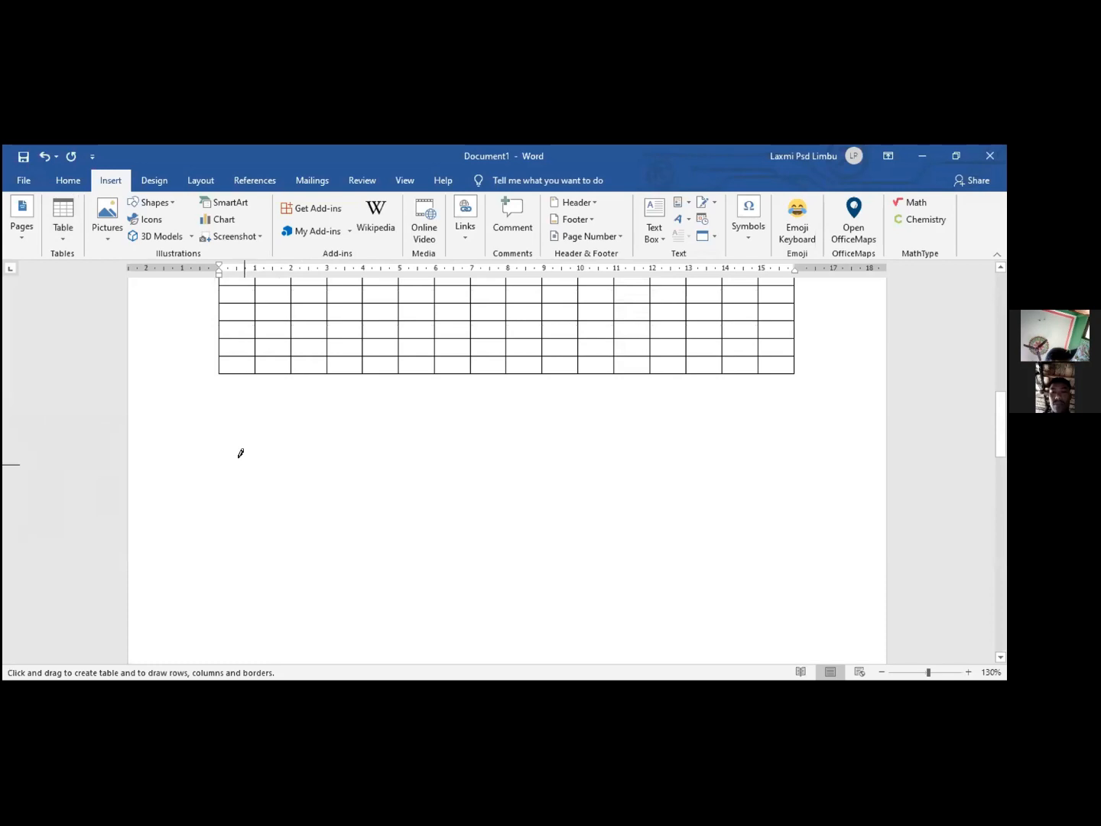
Step: Draw a wide one-row table outline below the grid, undoing a stray small cell
mouse_move(233, 463)
left_mouse_down()
mouse_move(869, 509)
mouse_move(850, 505)
left_mouse_up()
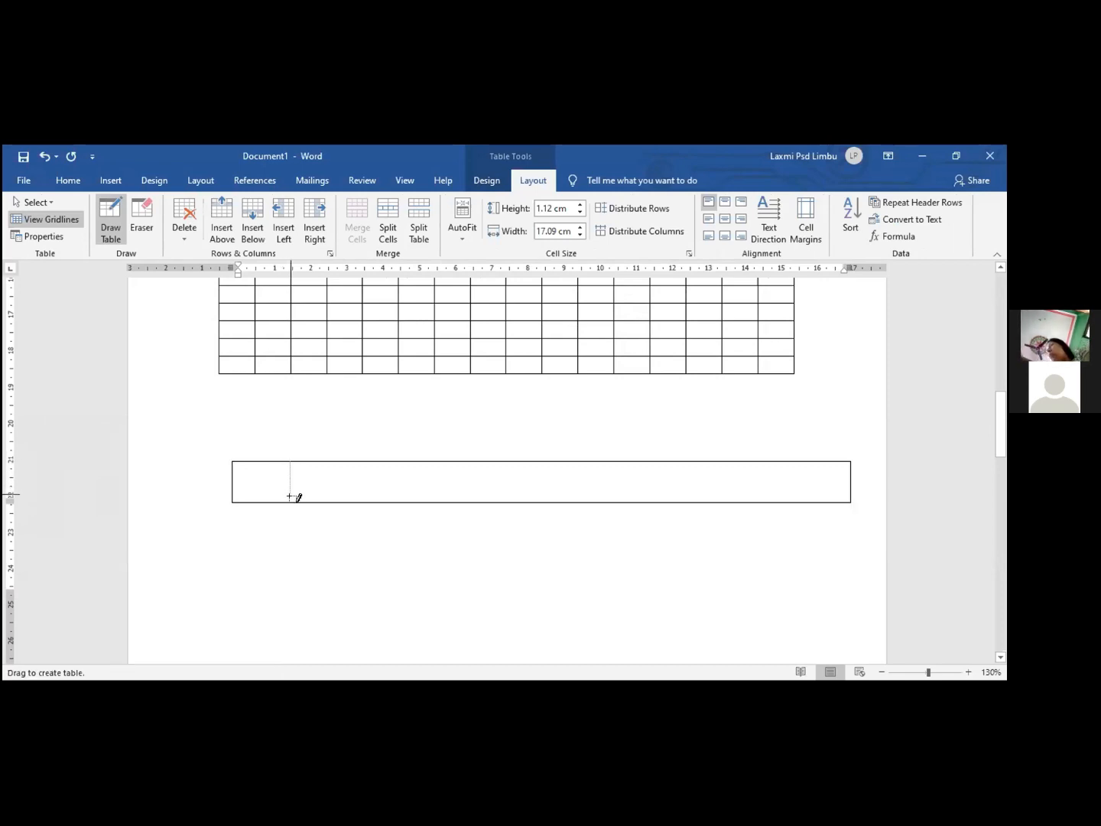
left_click_drag(306, 505, 310, 504)
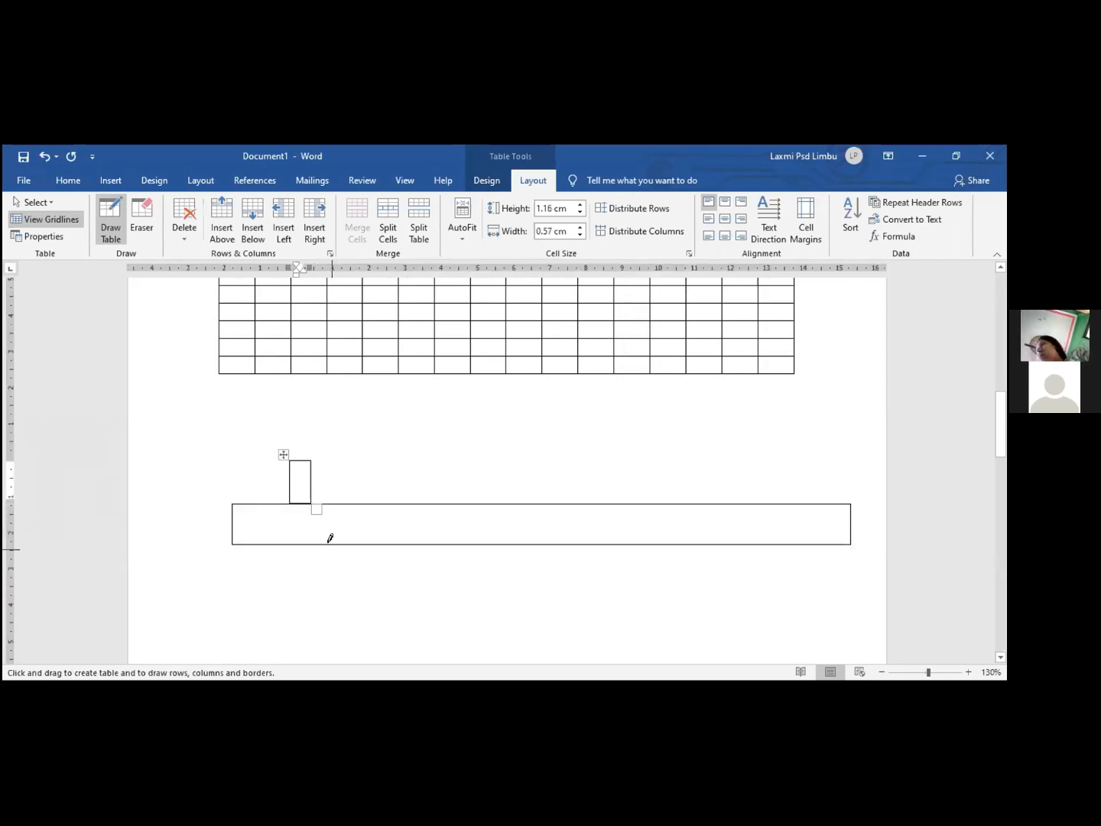
key("ctrl+z")
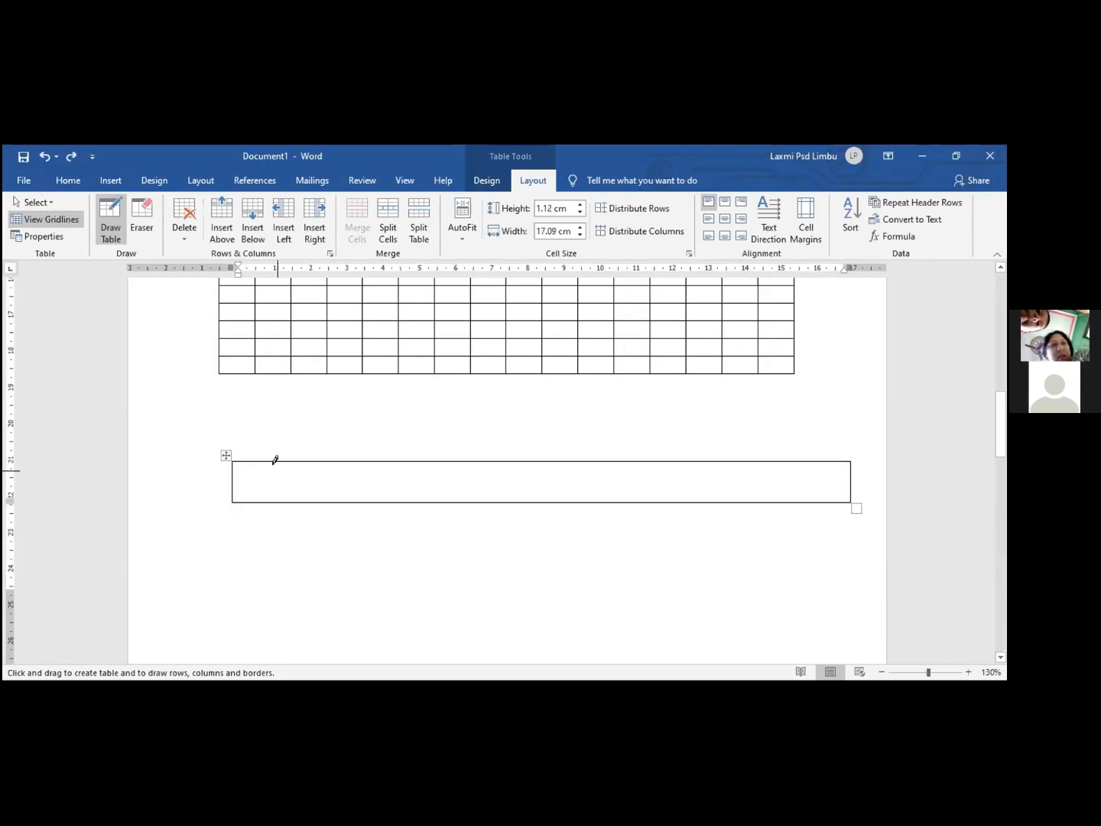
Step: Draw vertical borders across the row to split it into ten columns
mouse_move(277, 454)
left_mouse_down()
mouse_move(286, 496)
mouse_move(298, 497)
left_mouse_up()
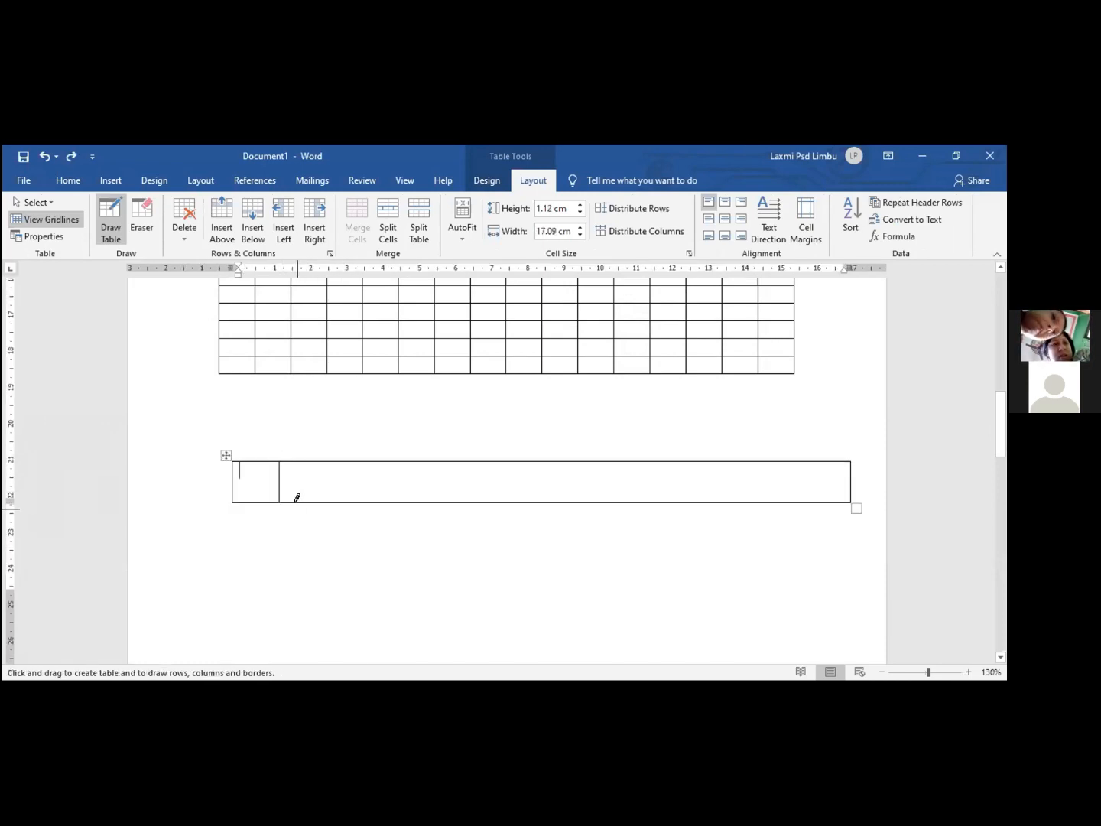
left_click_drag(354, 461, 355, 494)
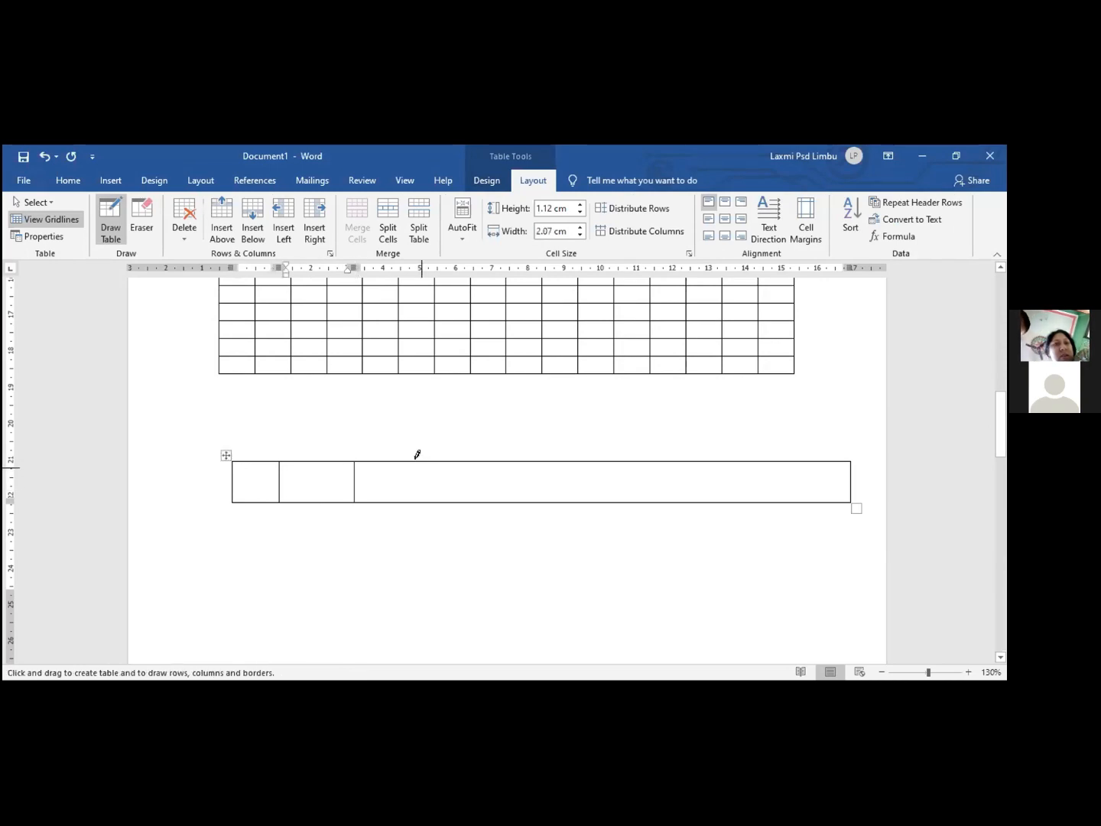
left_click_drag(420, 459, 431, 503)
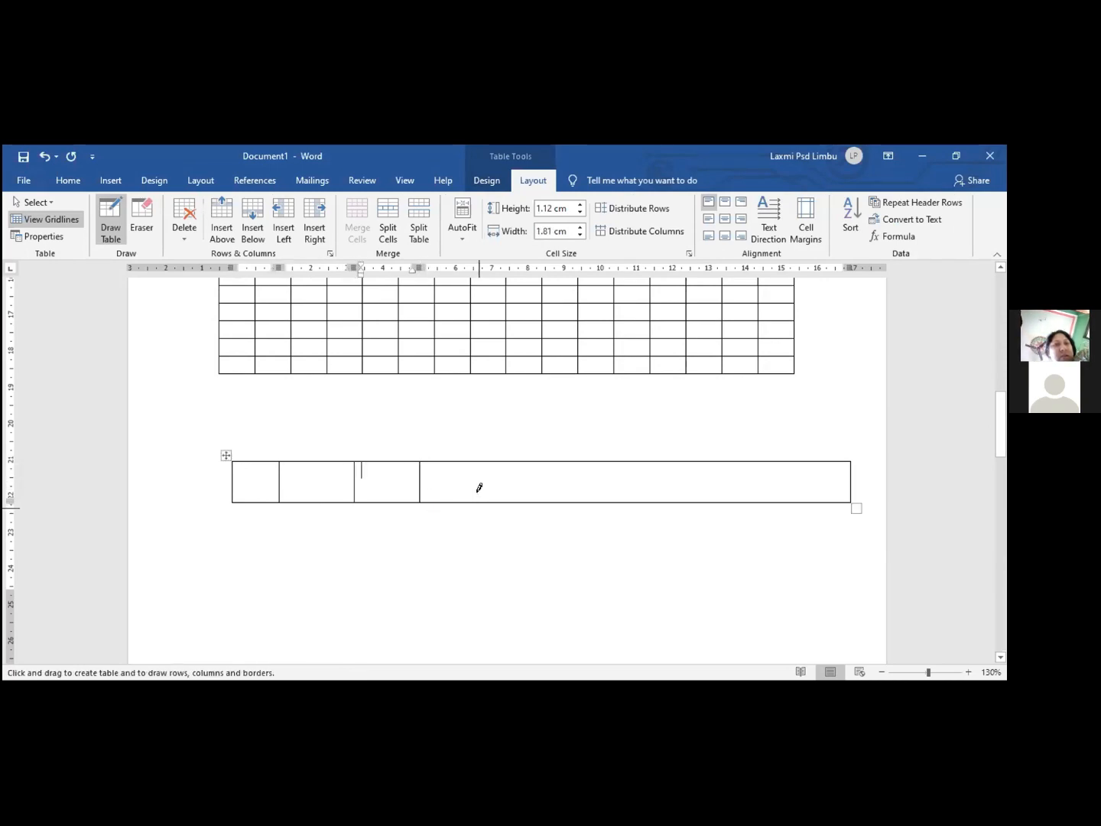
left_click_drag(475, 456, 485, 488)
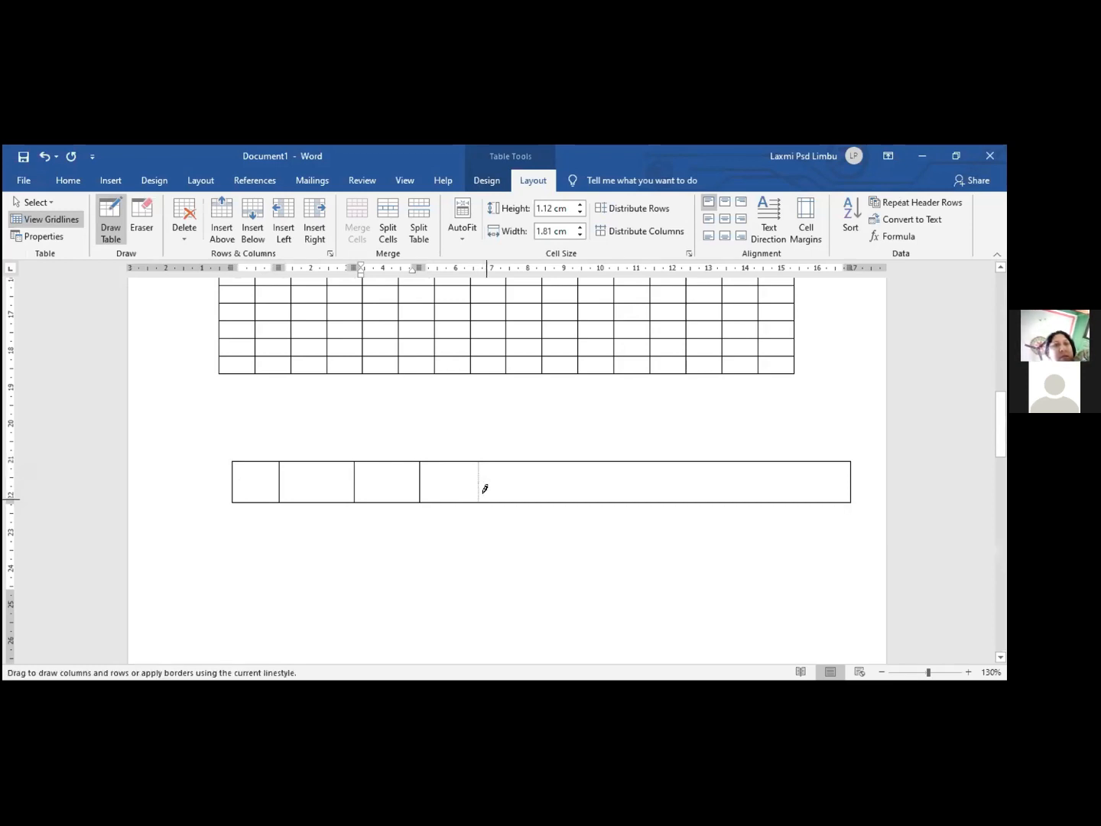
left_click_drag(486, 489, 486, 498)
left_click_drag(547, 459, 551, 497)
left_click_drag(624, 457, 626, 498)
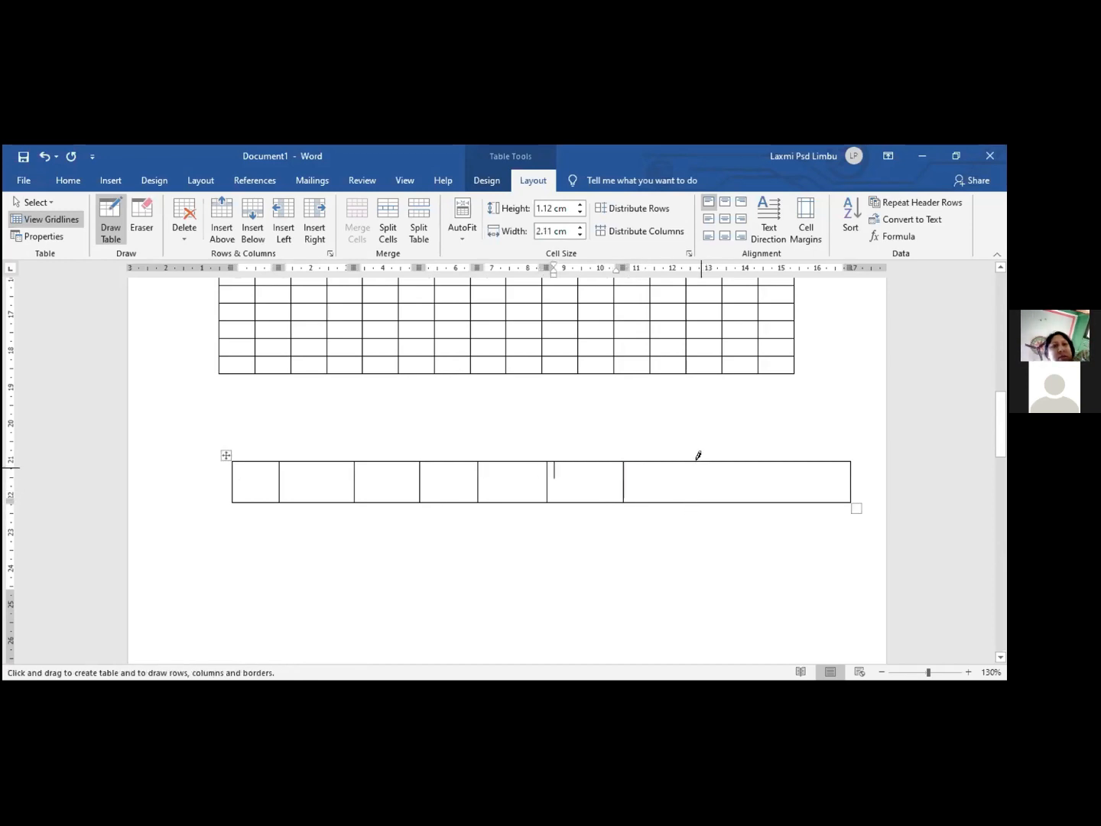
left_click_drag(699, 455, 702, 500)
left_click_drag(751, 462, 754, 499)
left_click_drag(802, 458, 803, 501)
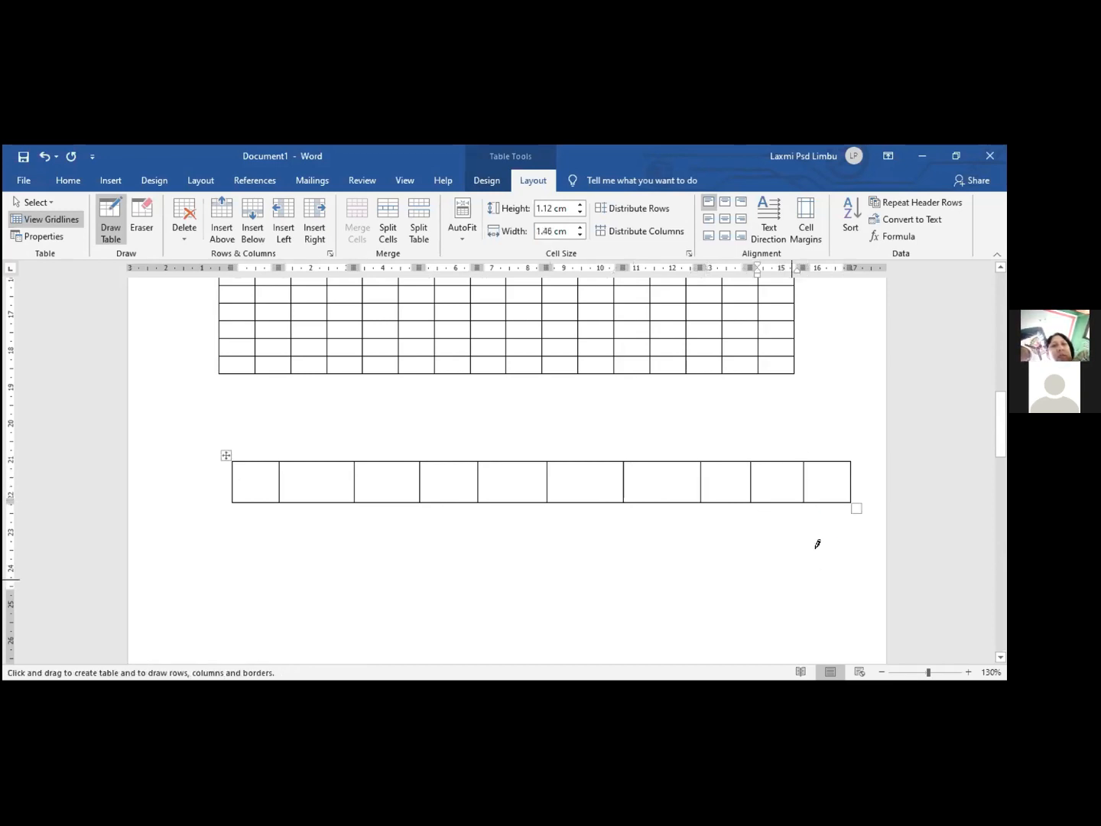
left_click(854, 475)
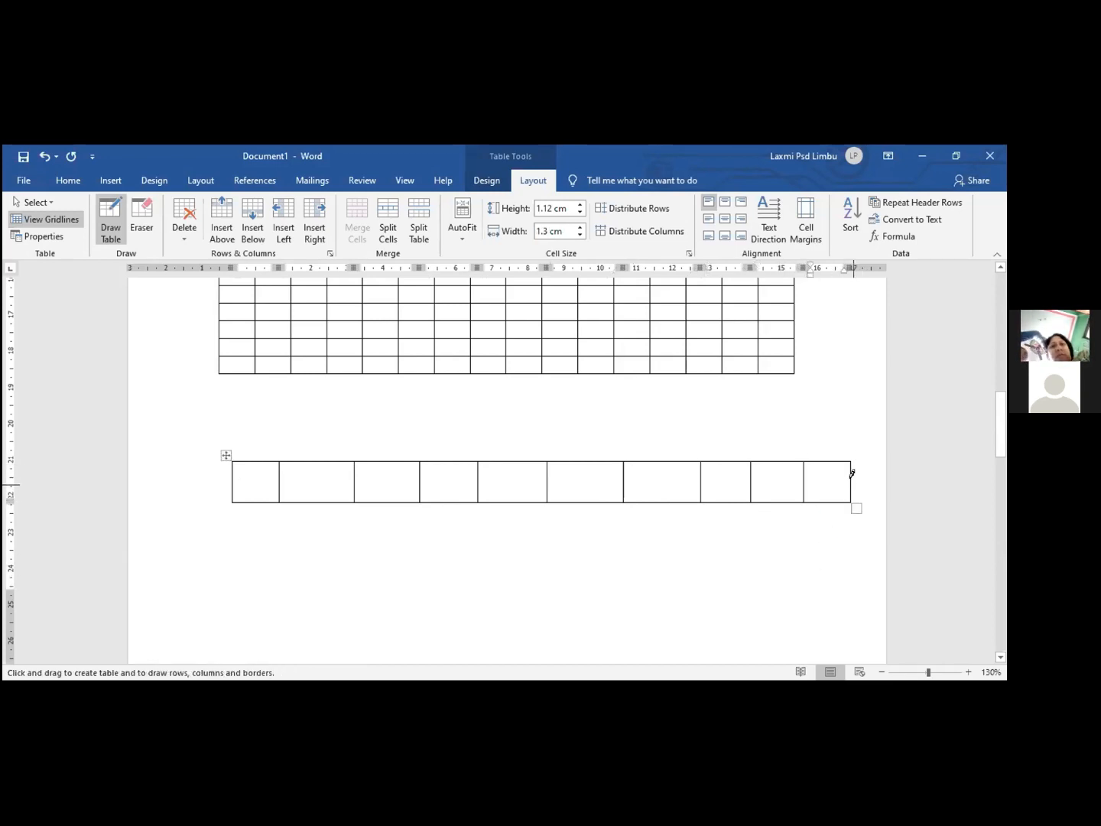
Step: Turn off table drawing and add two rows, making the drawn table 3 rows by 10 columns
left_click(106, 227)
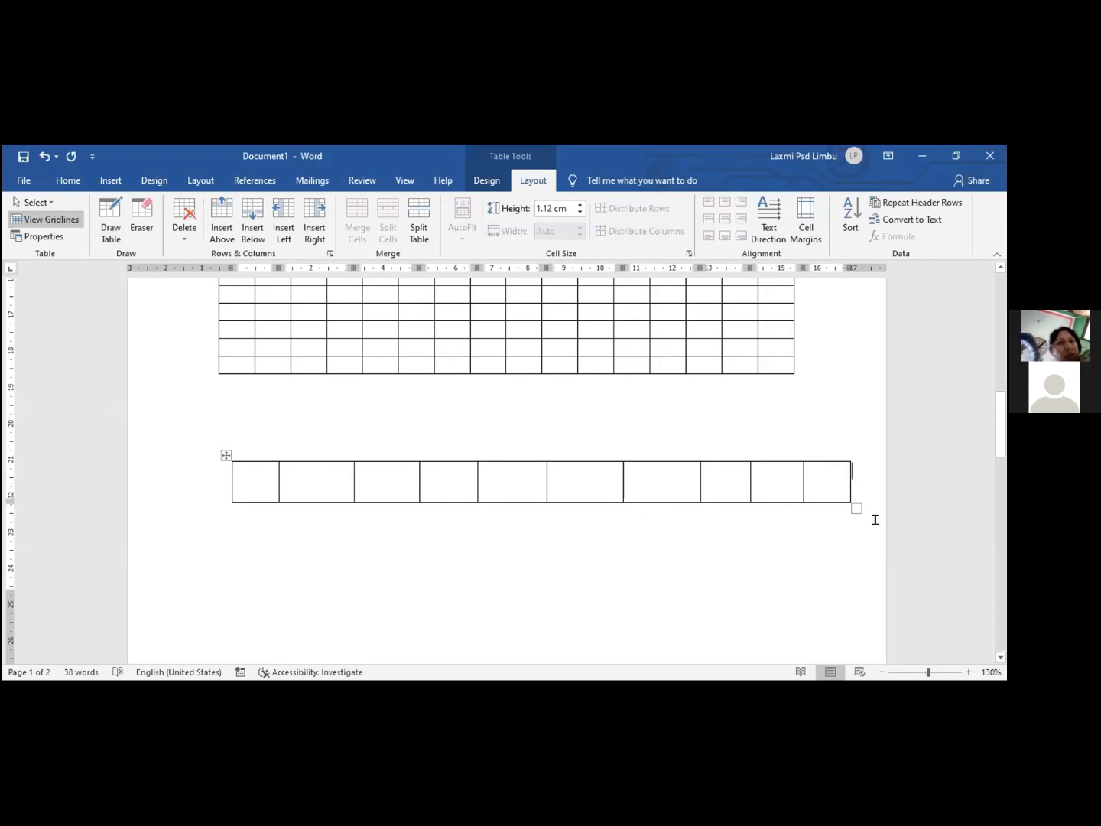
key("Tab")
left_click(861, 489)
key("Return")
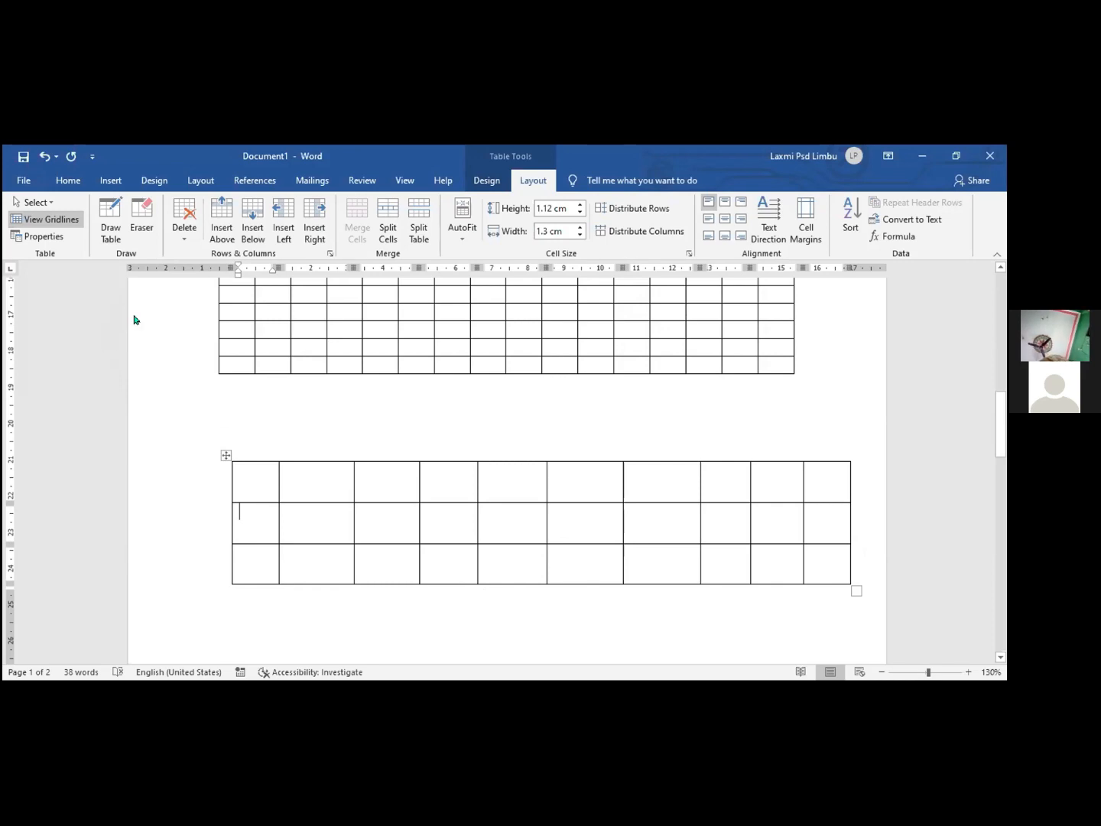
Step: Place the caret in the count table's Janajati Boy cell and switch on Layout's Draw Table
left_click(111, 181)
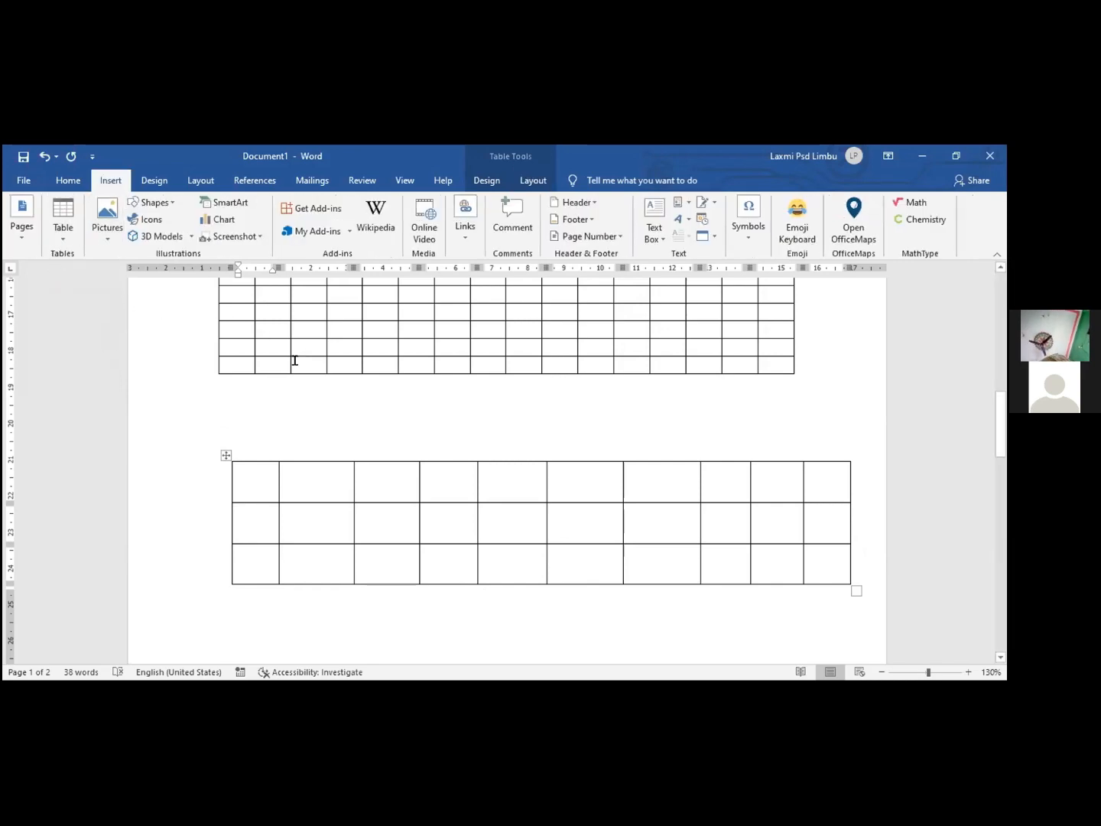
scroll(395, 451, "up", 1)
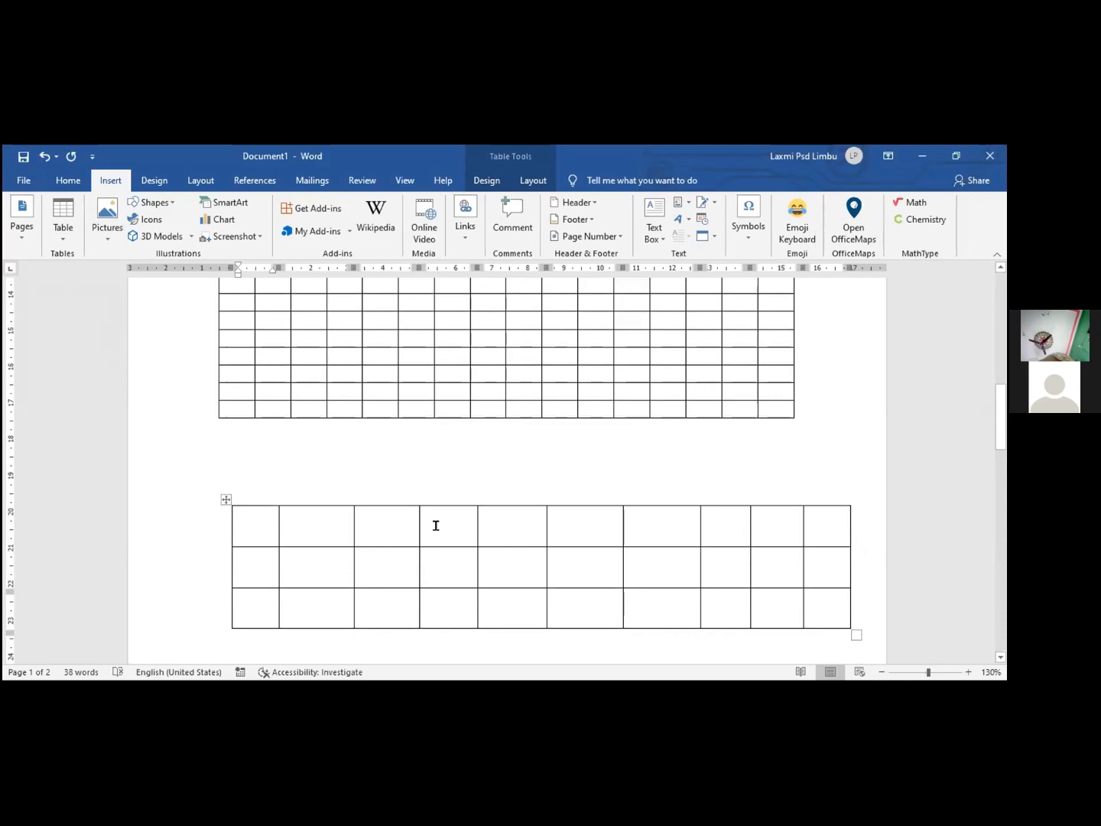
scroll(434, 527, "up", 1)
scroll(434, 526, "up", 8)
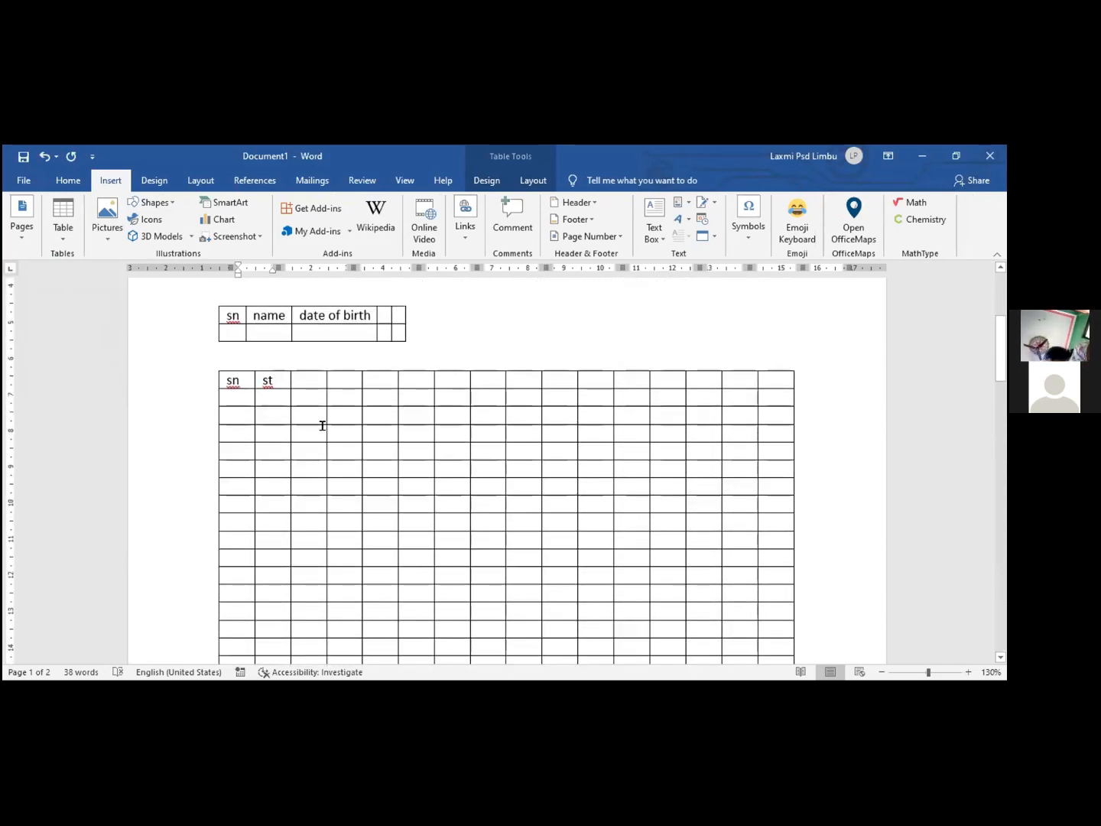
scroll(318, 425, "up", 5)
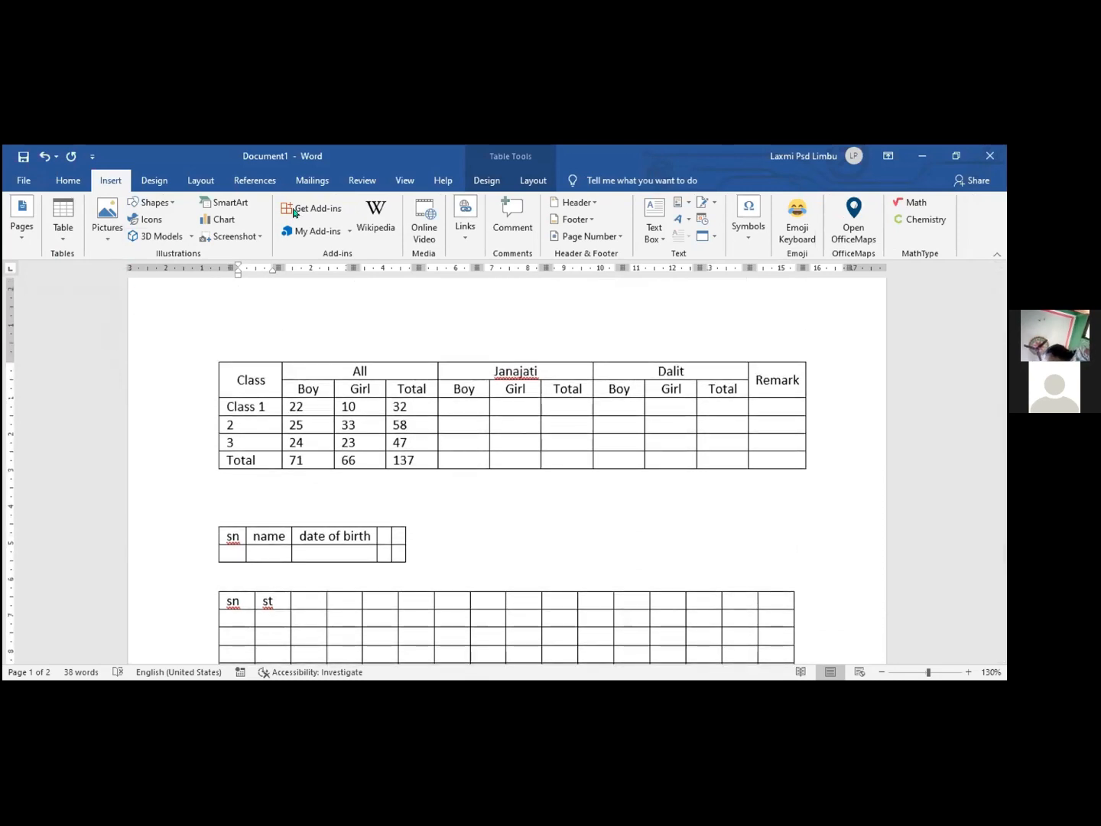
left_click(468, 407)
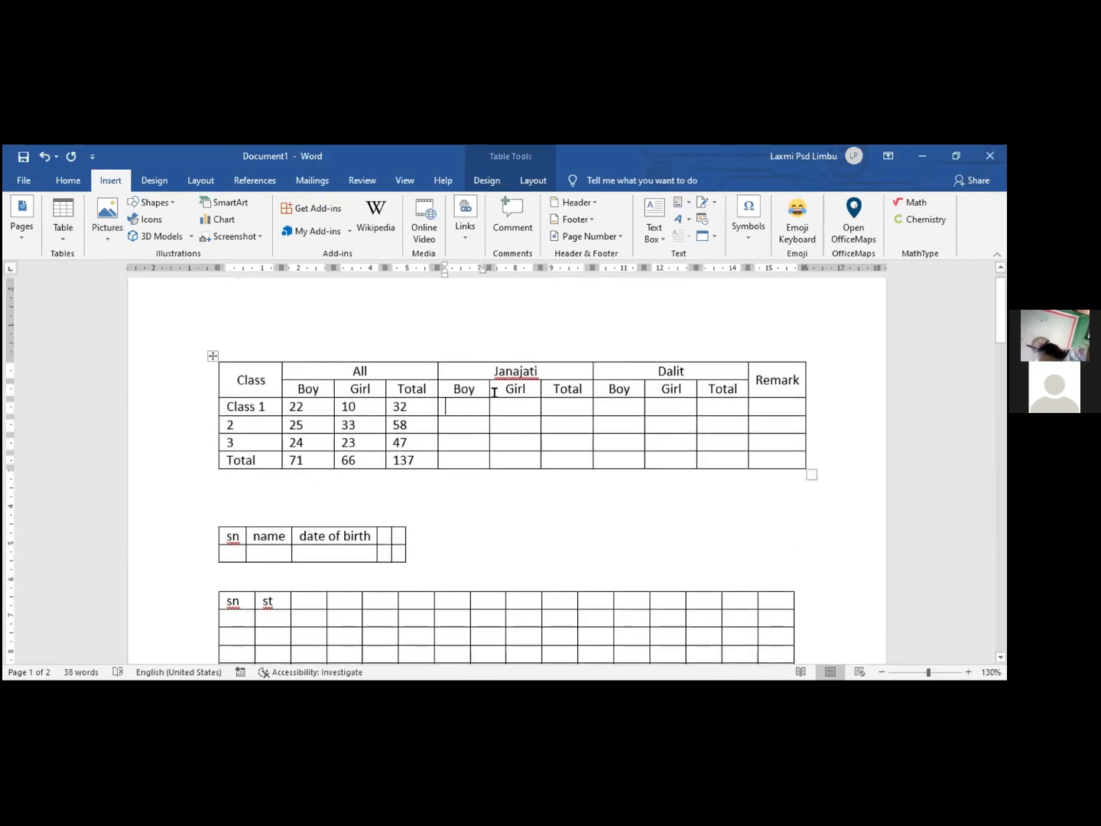
left_click(525, 178)
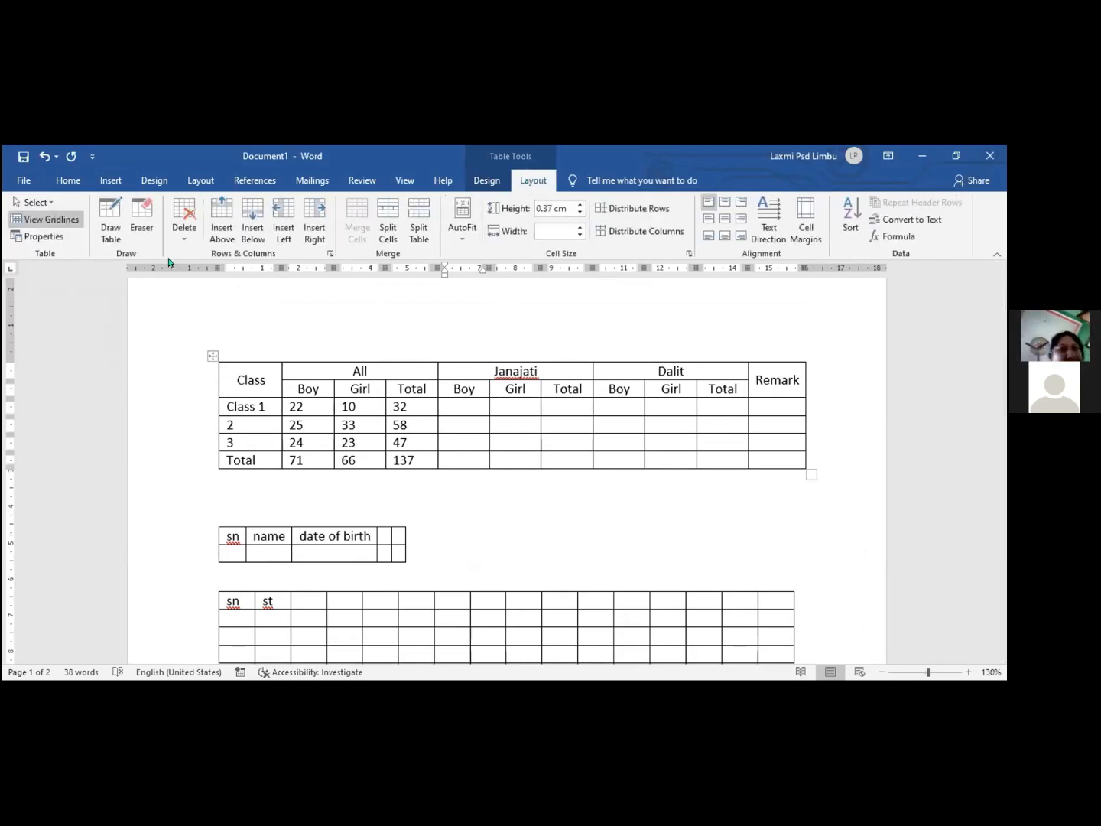
left_click(112, 222)
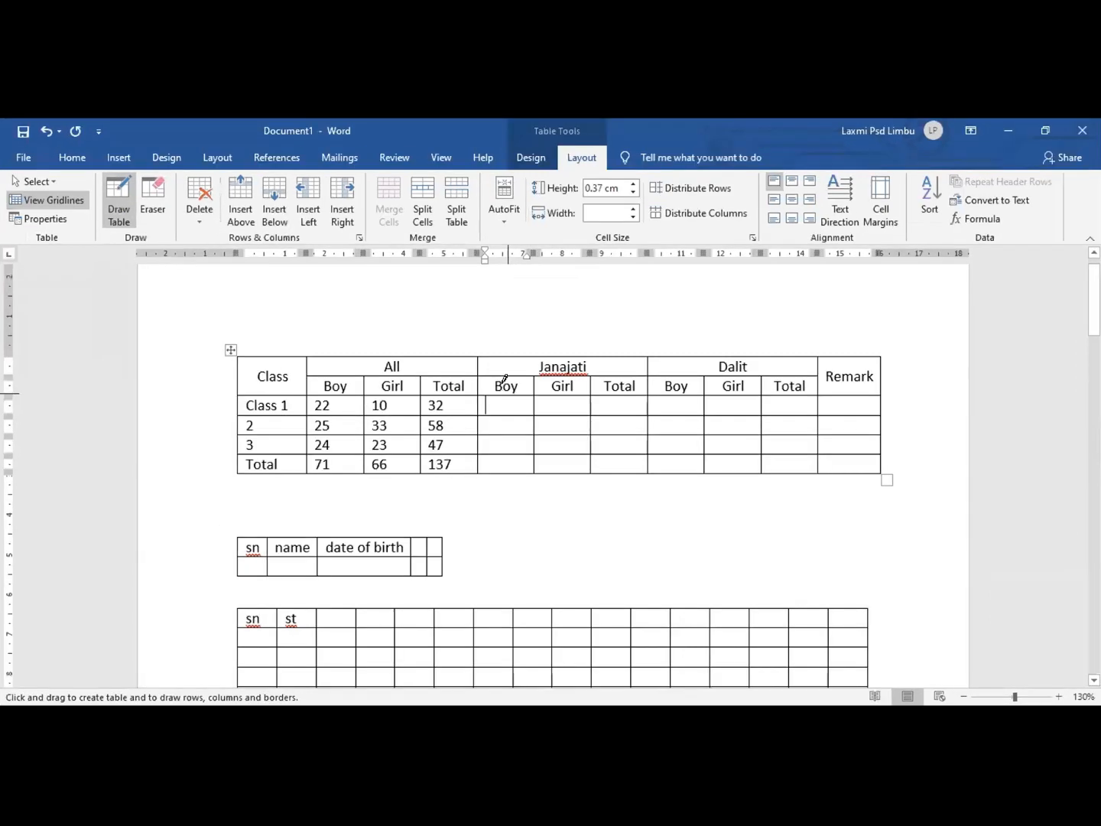
Step: Draw trial split lines in the Janajati Boy and Girl columns, then undo them
left_click_drag(505, 378, 514, 469)
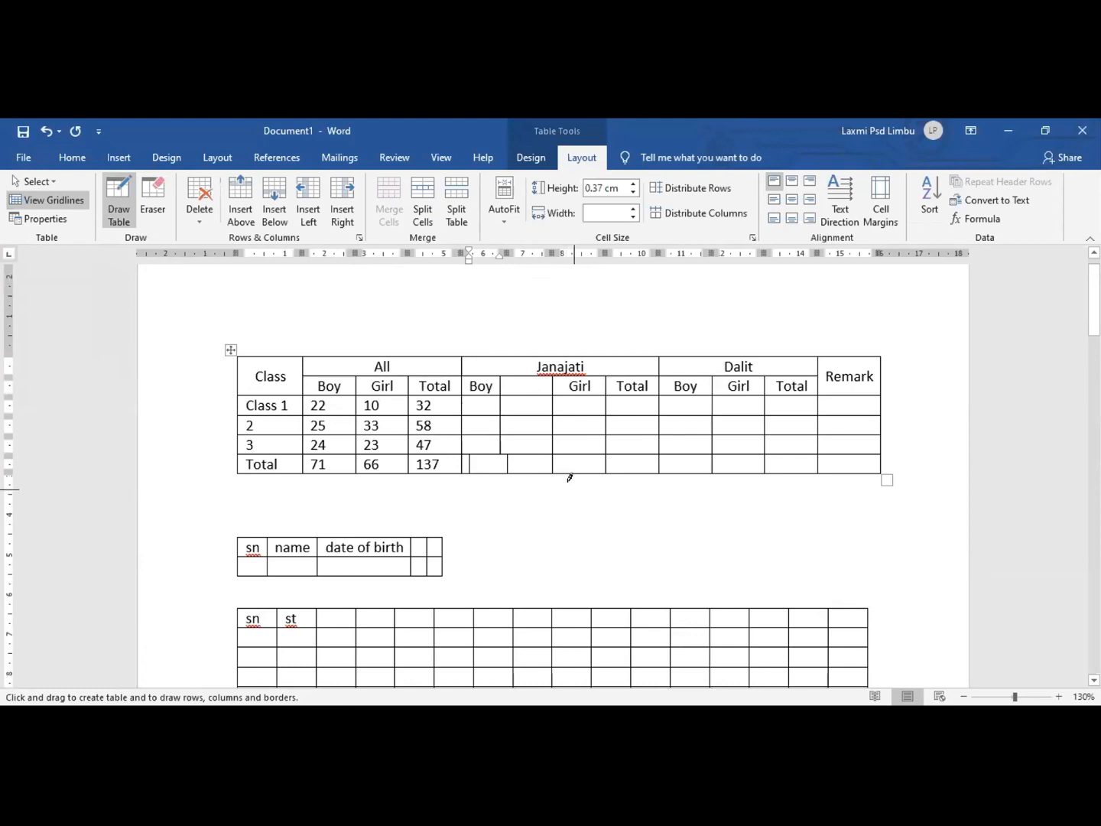
key("ctrl+z")
mouse_move(501, 411)
left_mouse_down()
mouse_move(503, 452)
mouse_move(522, 487)
left_mouse_up()
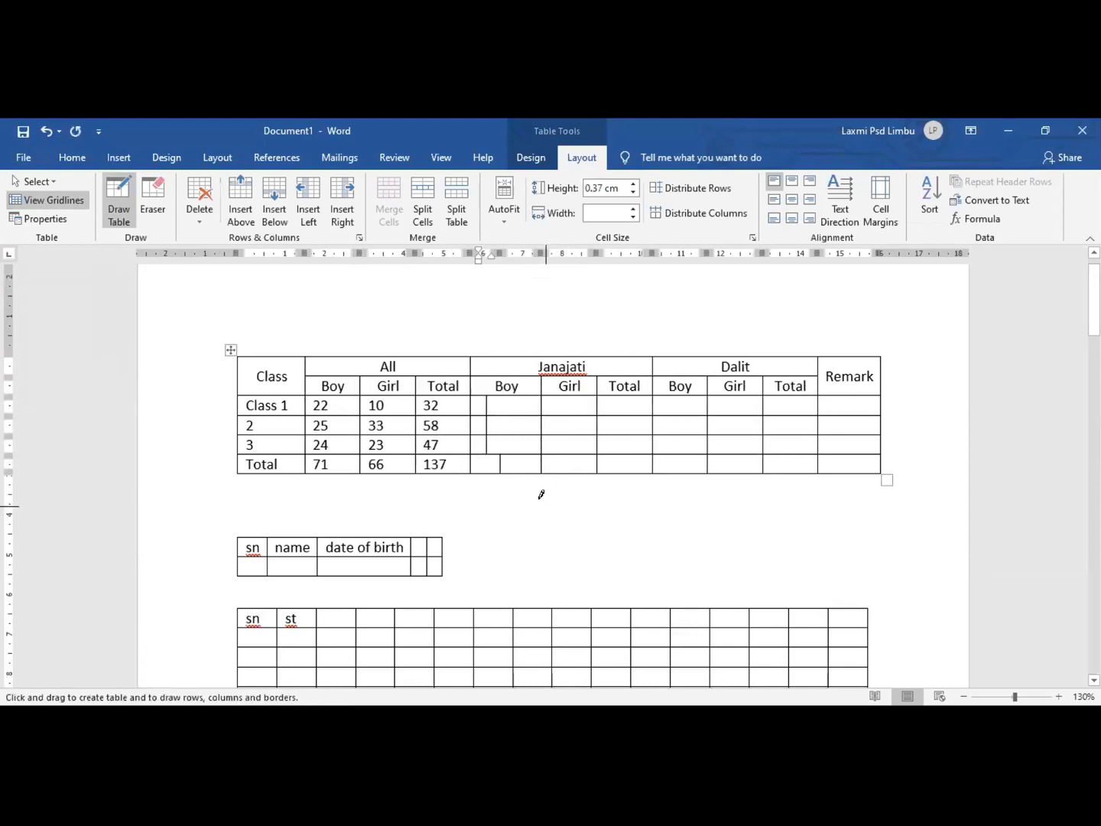
mouse_move(568, 398)
left_mouse_down()
mouse_move(573, 453)
mouse_move(570, 442)
left_mouse_up()
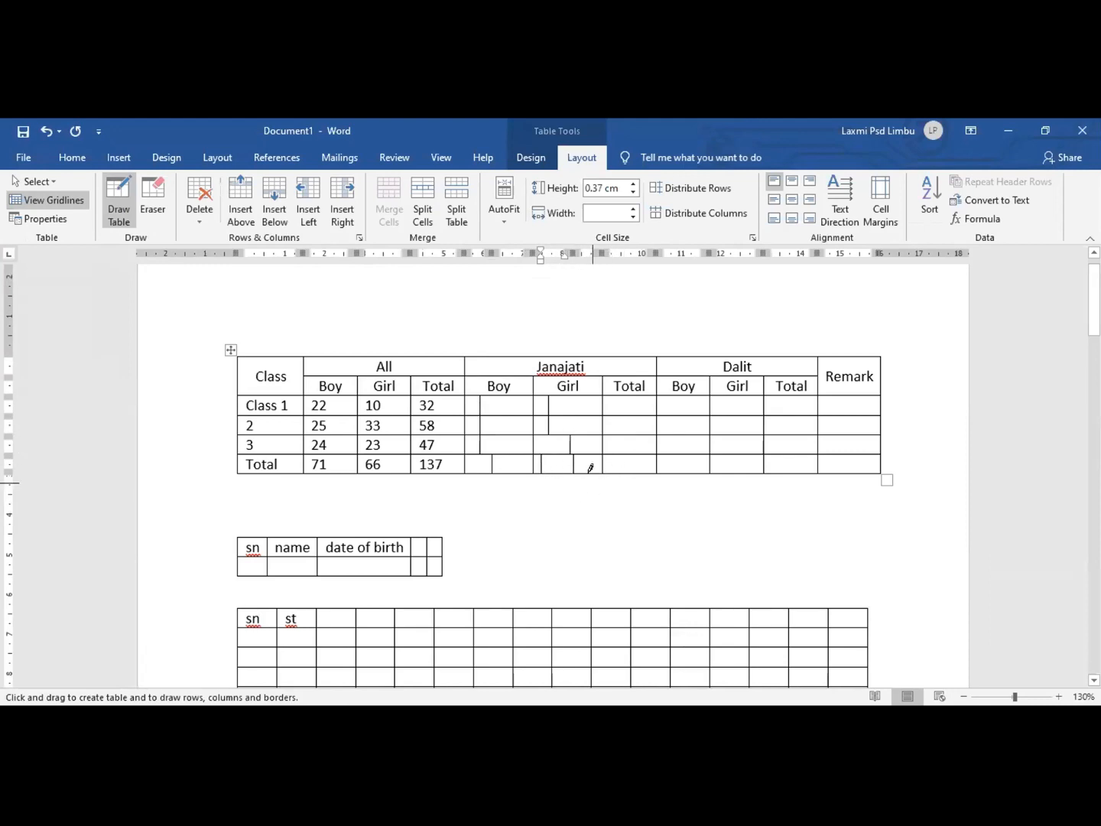
key("ctrl+z")
key("ctrl+z")
key("ctrl+z")
key("ctrl+z")
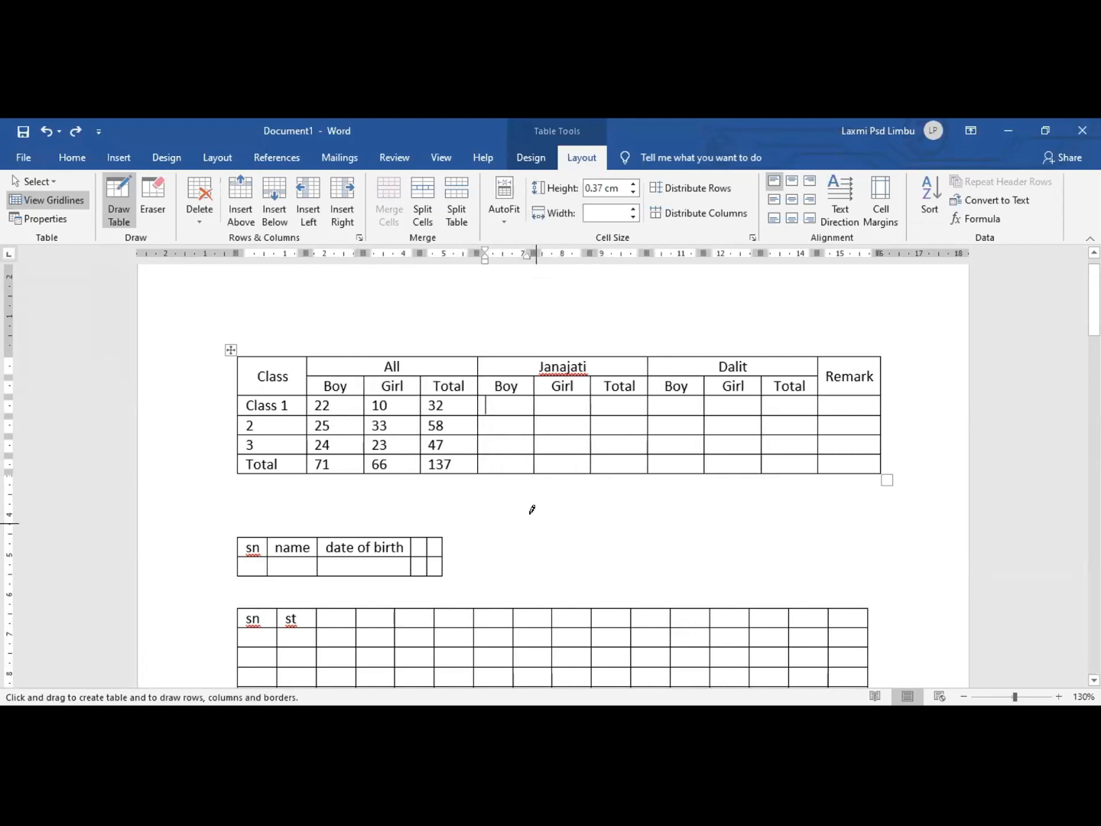
Step: Exit Draw Table mode and dismiss the Insert Table menu without inserting anything
scroll(532, 509, "down", 3)
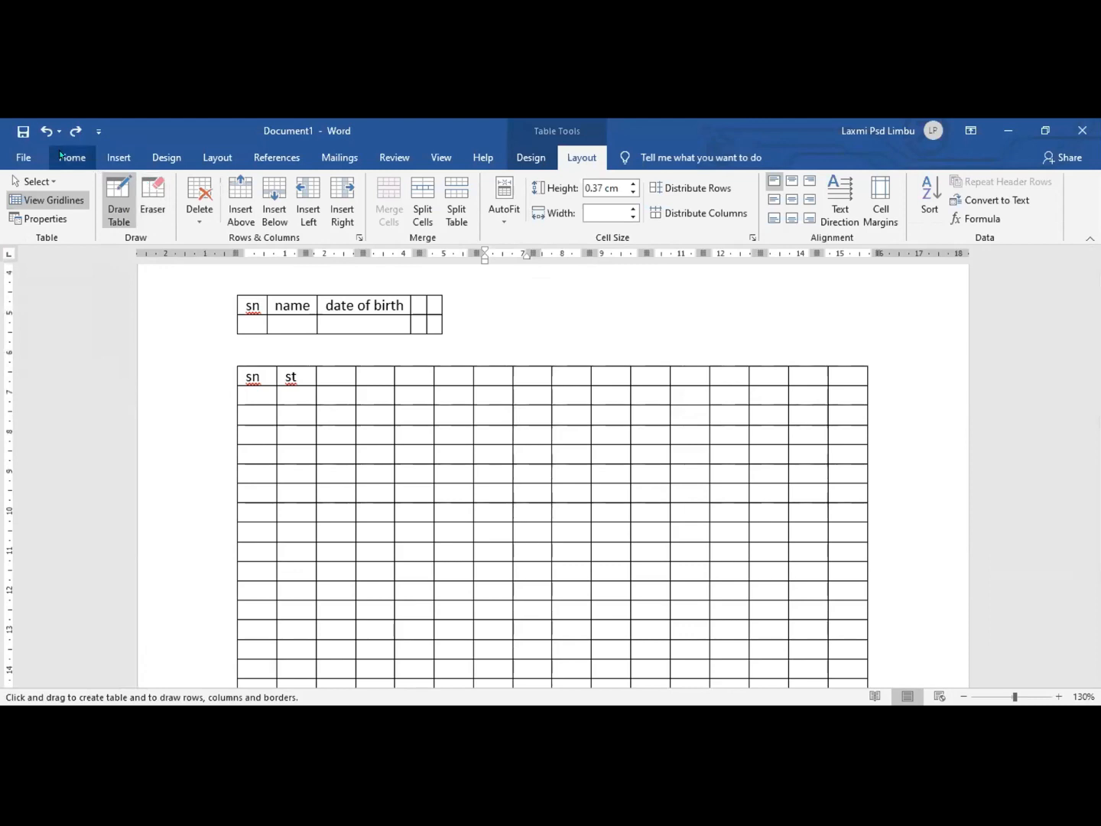
left_click(118, 229)
left_click(119, 229)
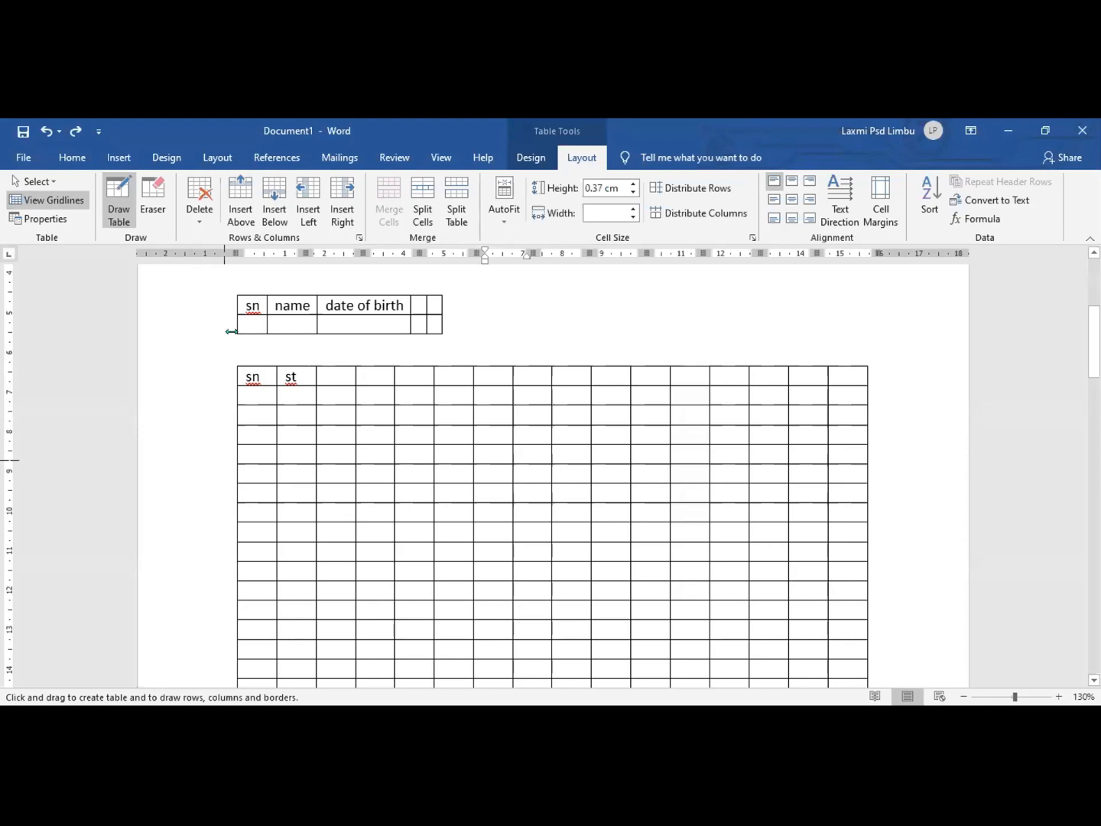
scroll(106, 425, "down", 3)
key("alt+n")
key("t")
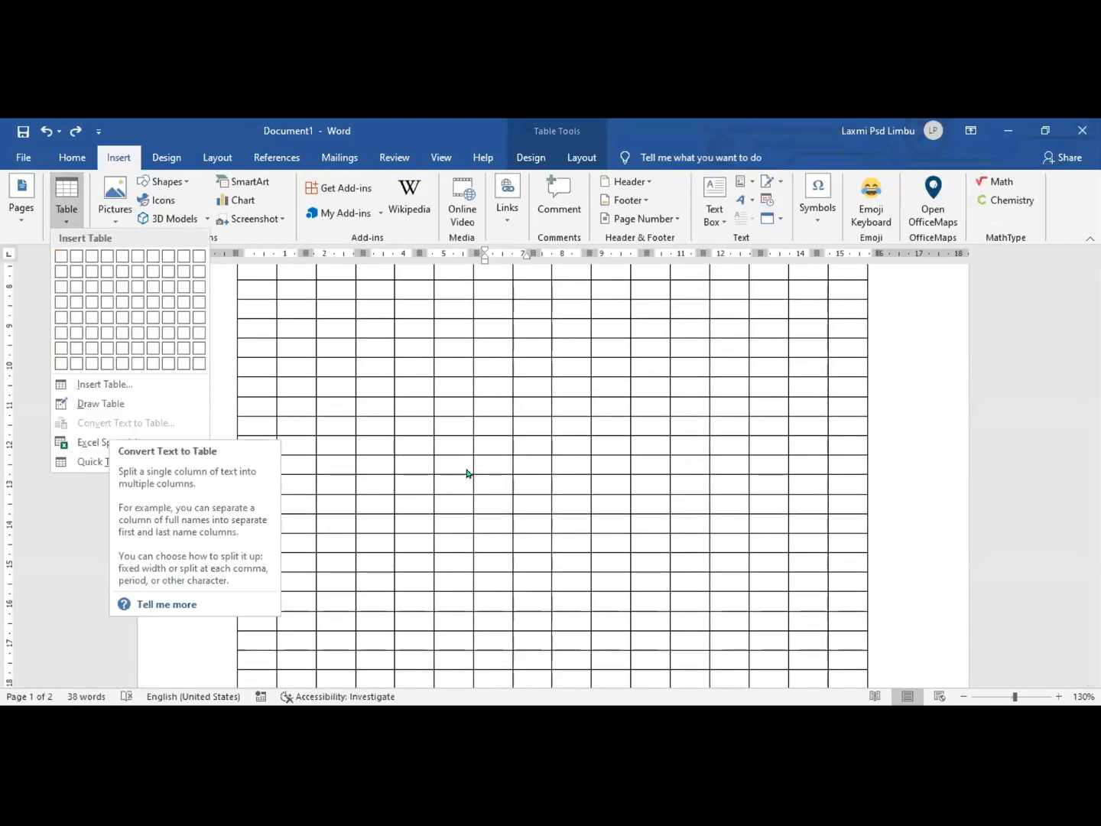
scroll(467, 473, "down", 10)
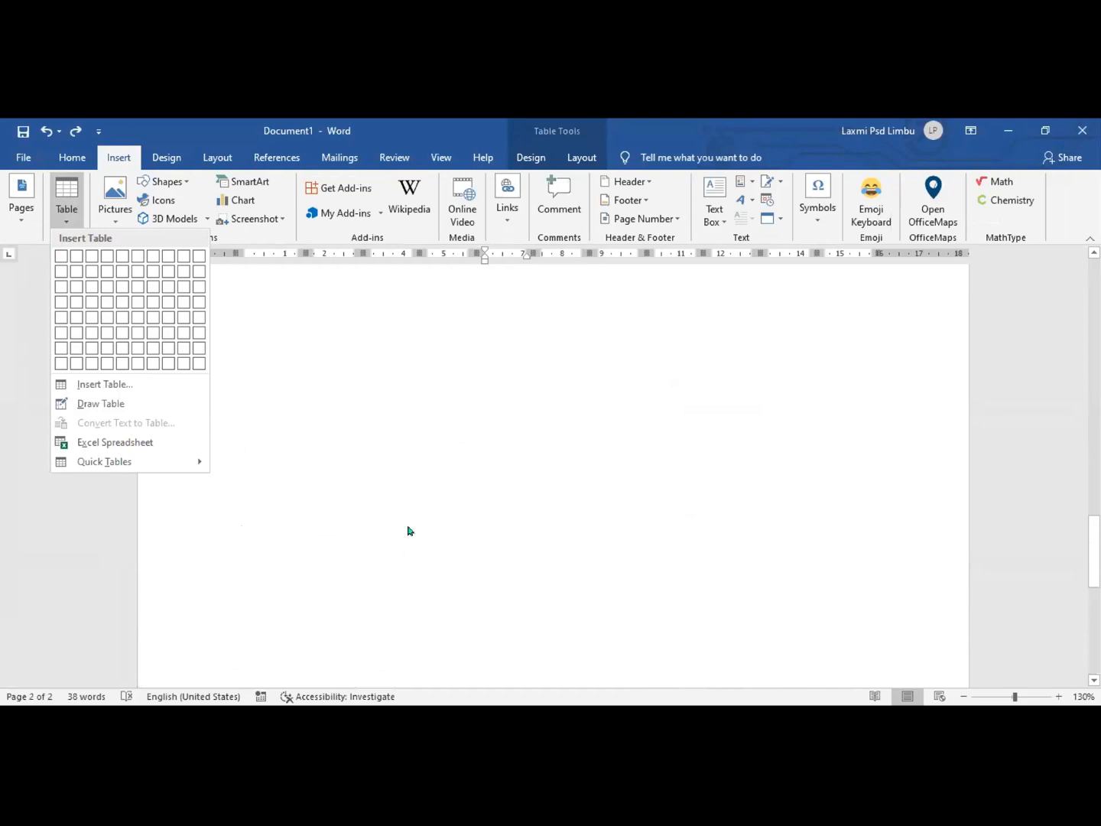
scroll(357, 514, "up", 4)
left_click(310, 514)
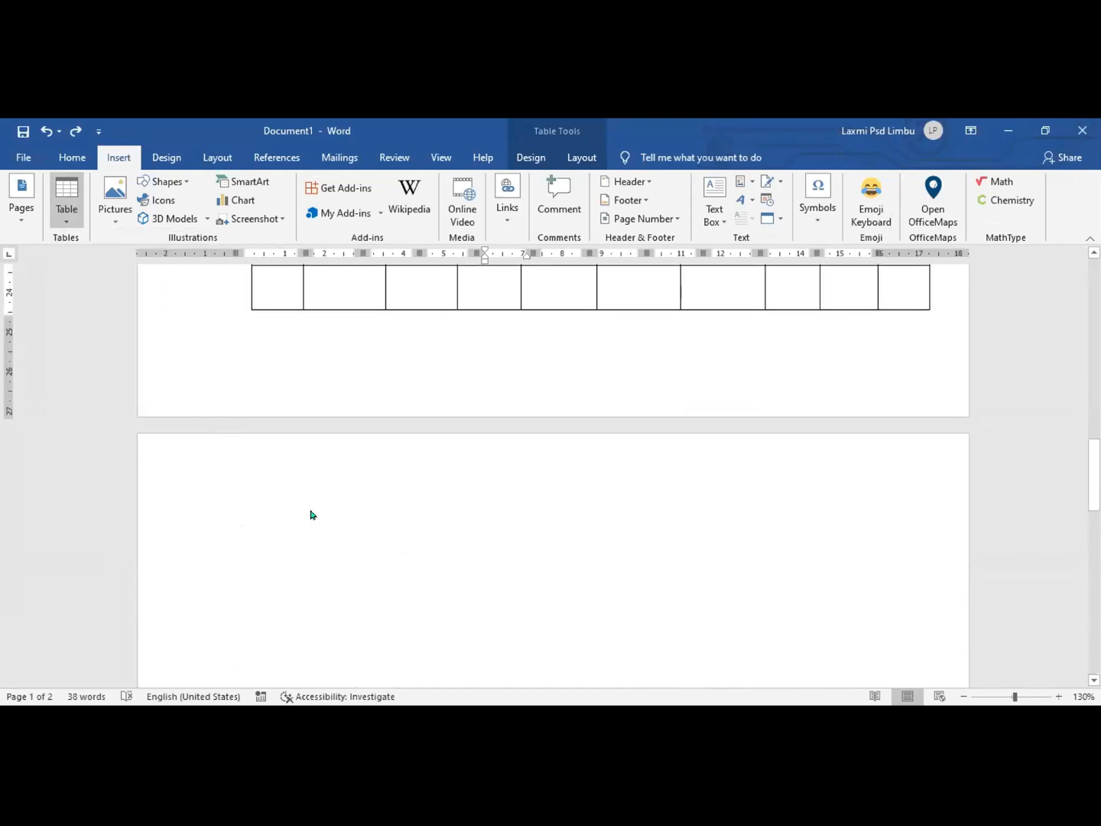
Step: Type the header line 'sn,Name,class,Roll' at the top of page 2, then add an empty line
left_click(325, 517)
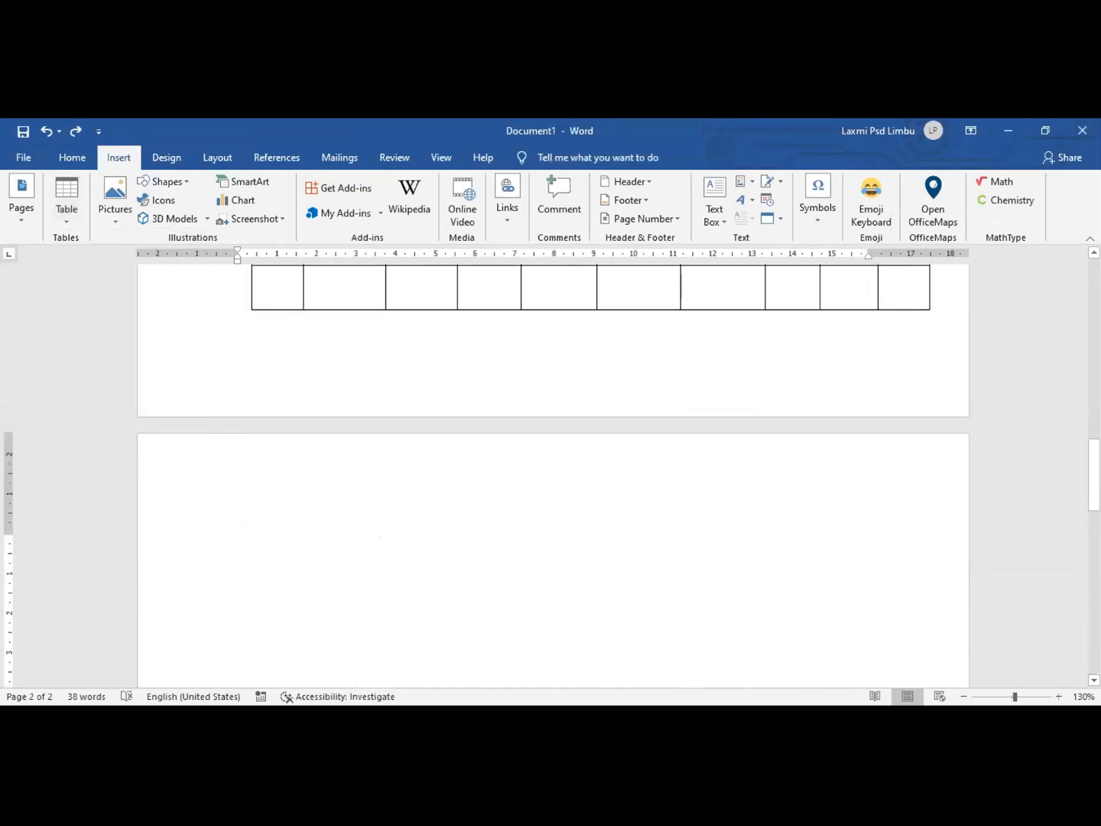
type("sn")
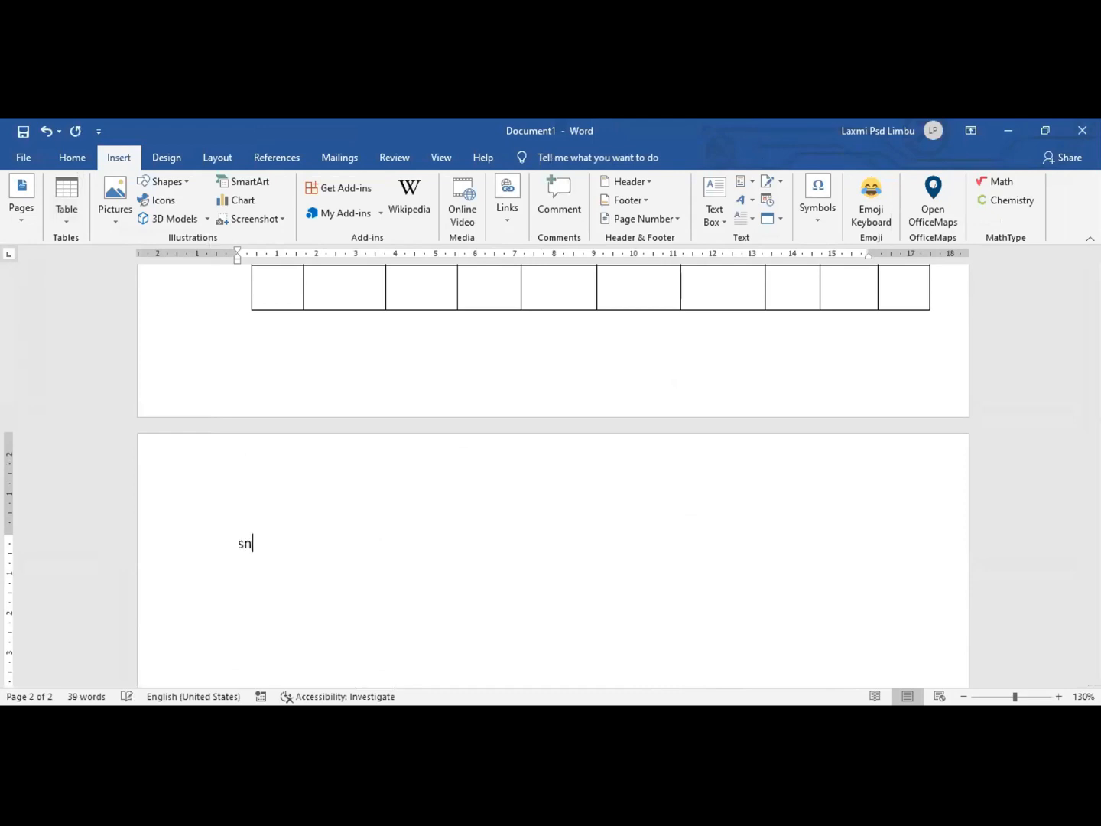
type(",Name,class,")
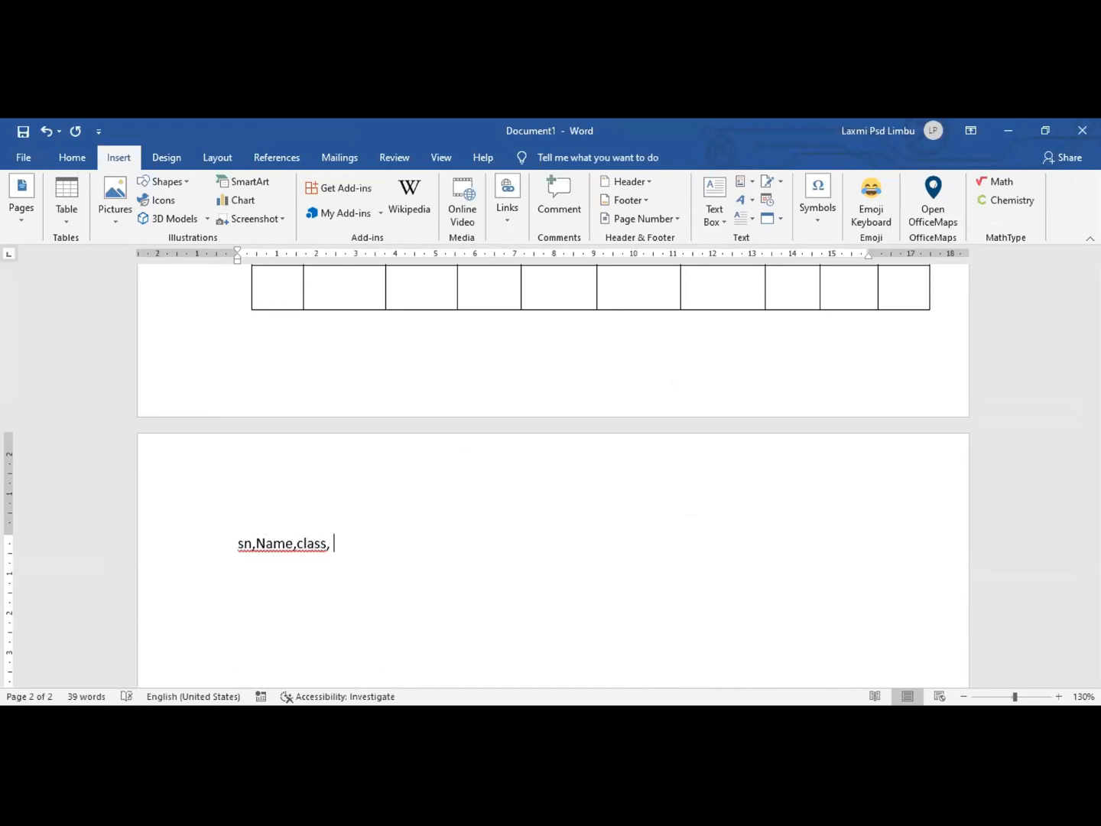
type("Roll")
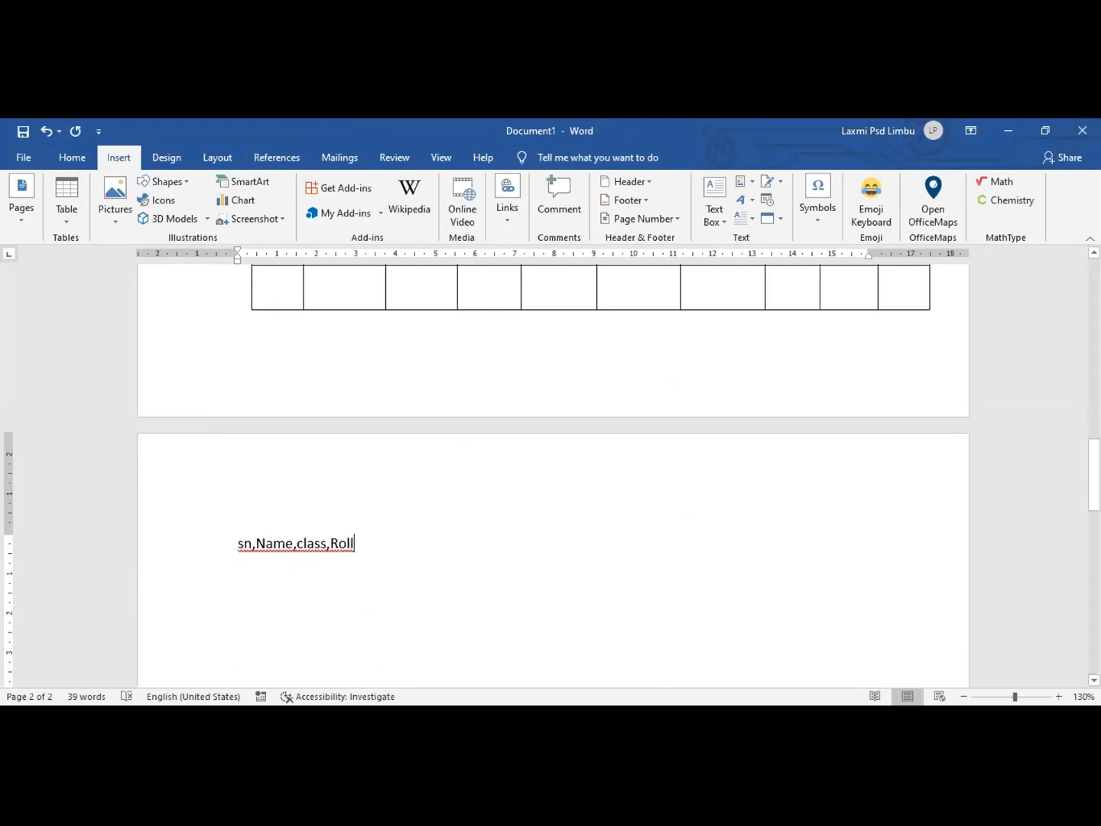
key("Return")
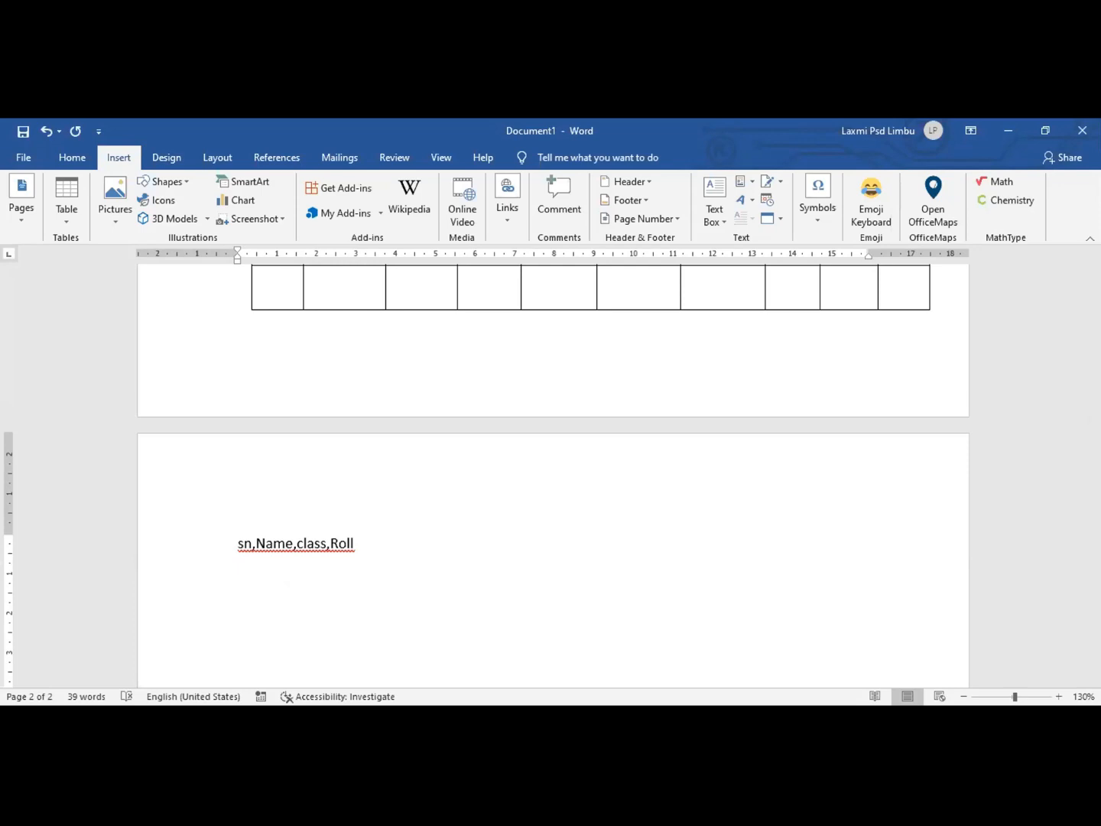
Step: Under the header line, type the data row 1, the student's name split by a comma, 5, 2
scroll(425, 530, "up", 4, "ctrl")
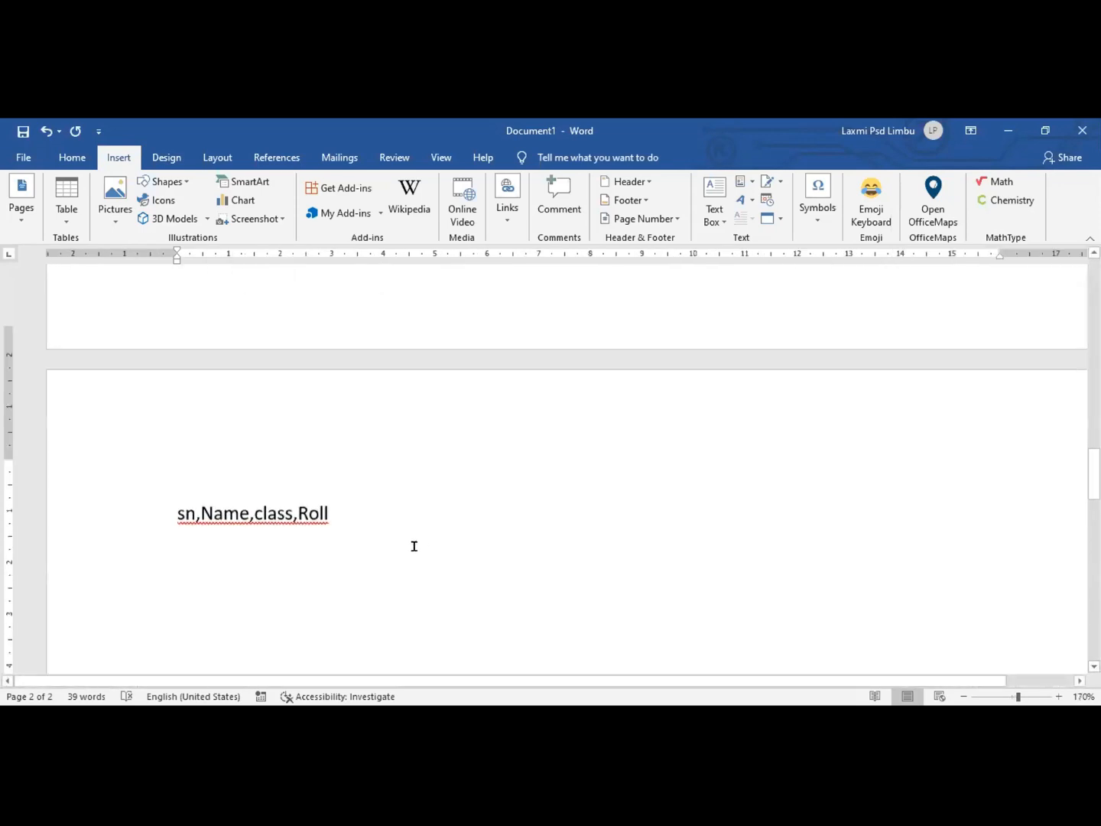
scroll(236, 482, "down", 4)
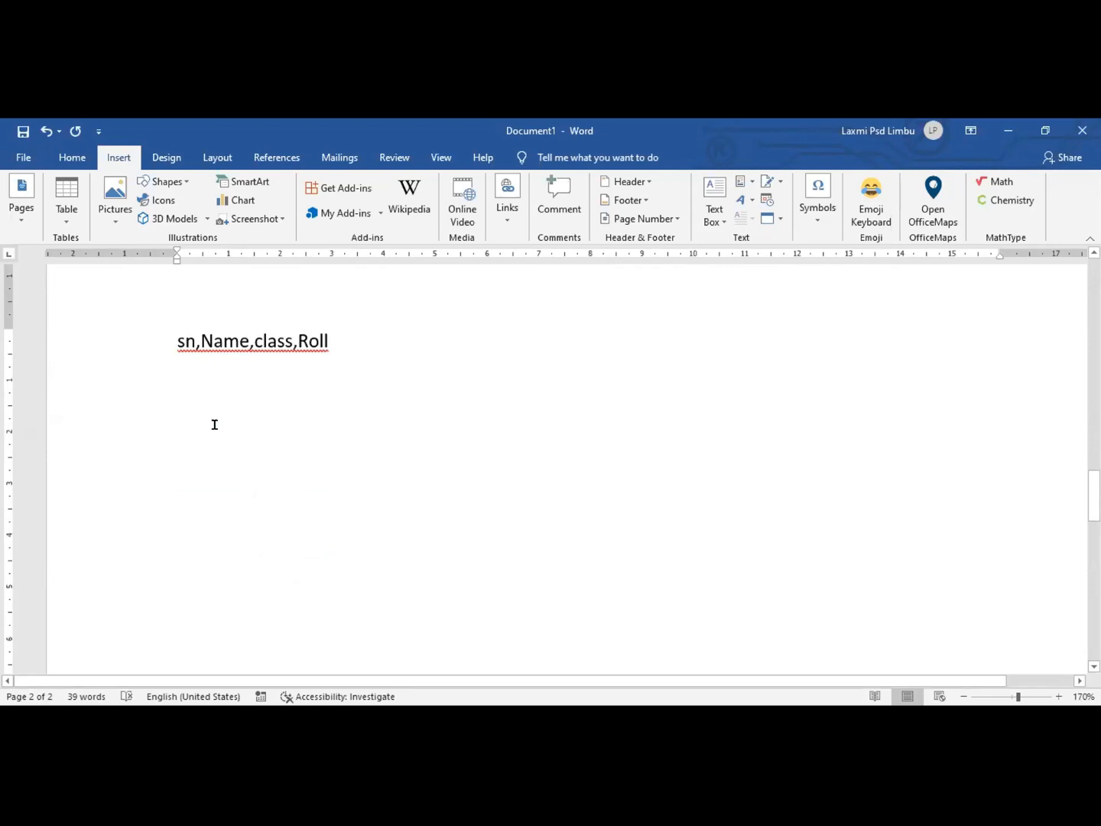
type("1")
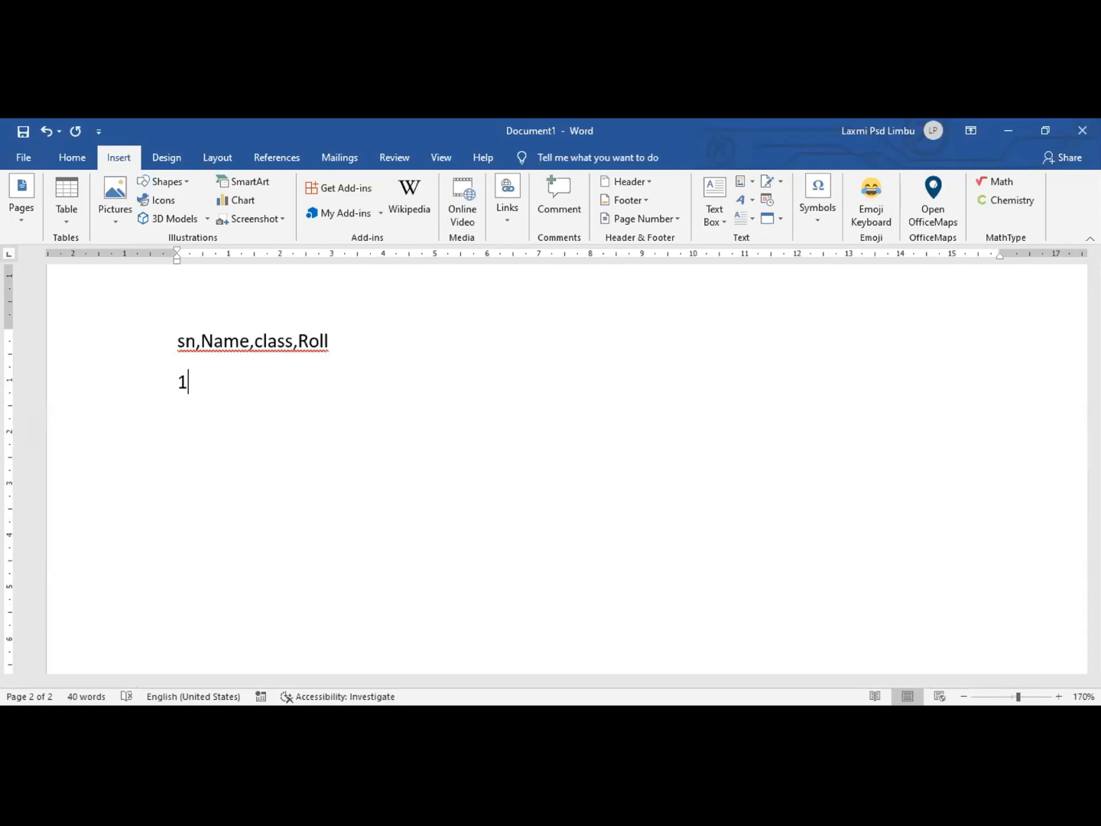
type(", Mb")
key("BackSpace")
type("anoj Rai,")
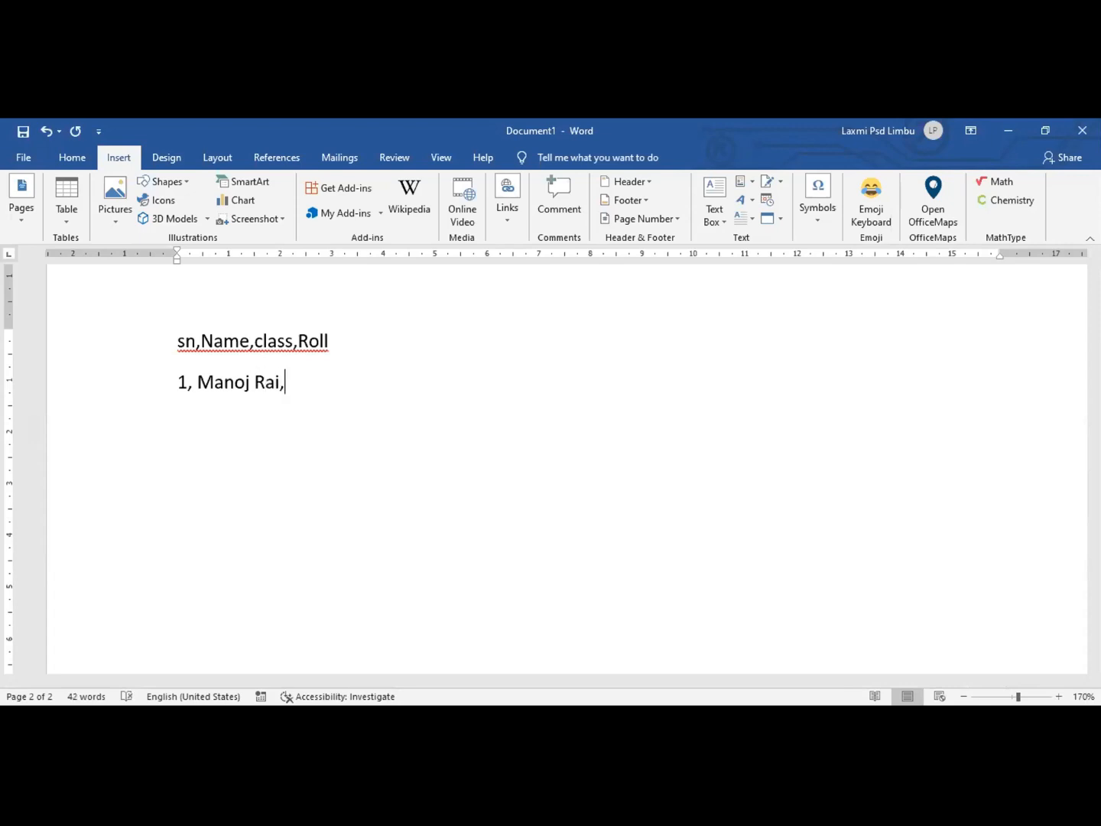
type("5,2")
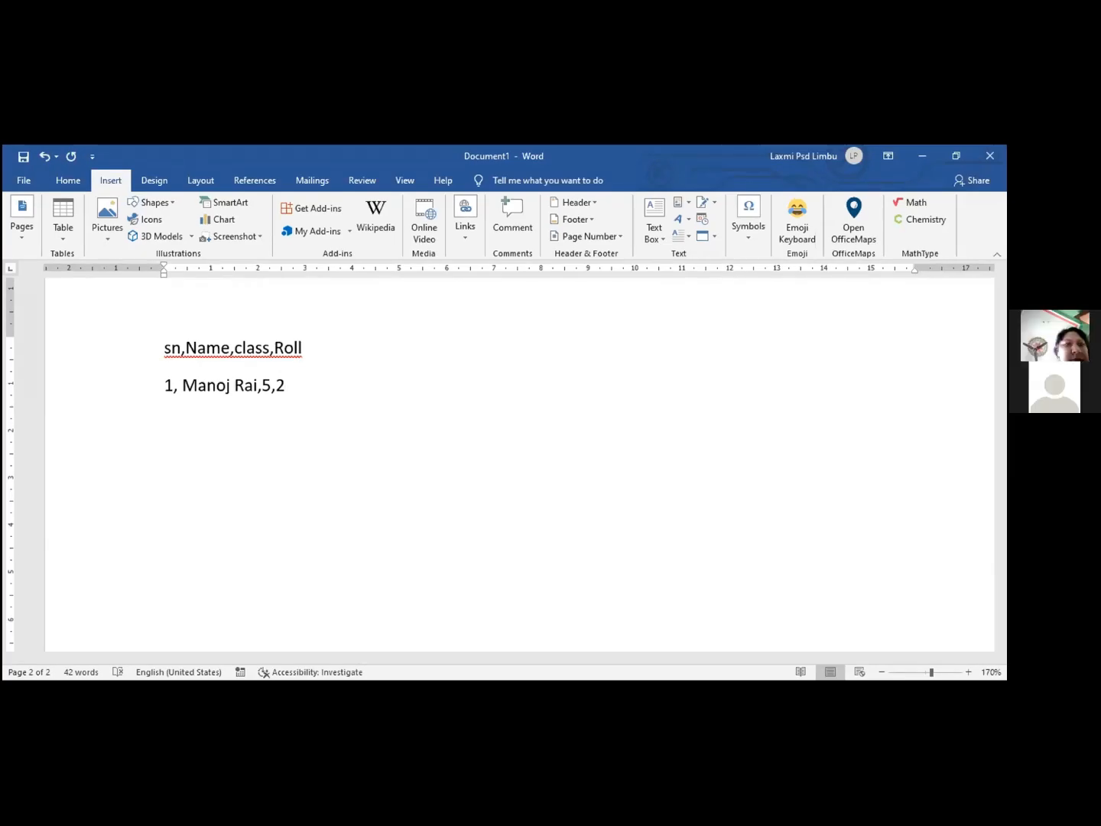
left_click(230, 386)
key("BackSpace")
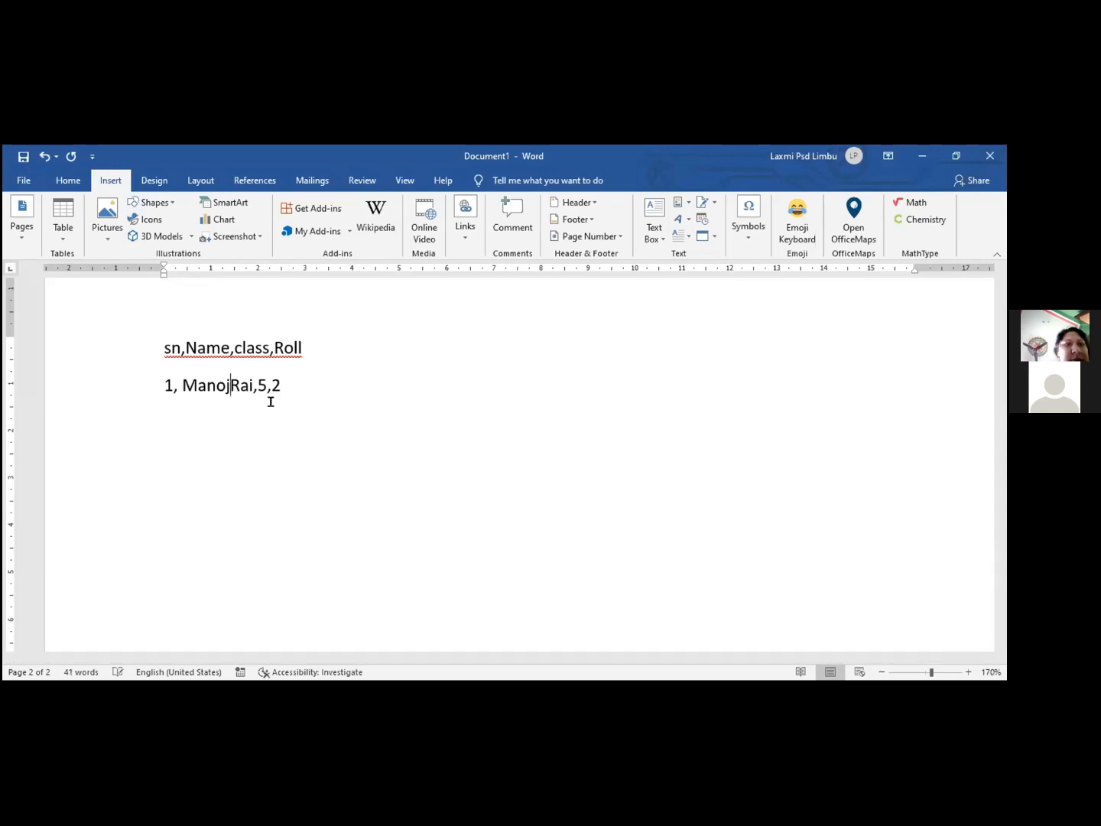
type(",")
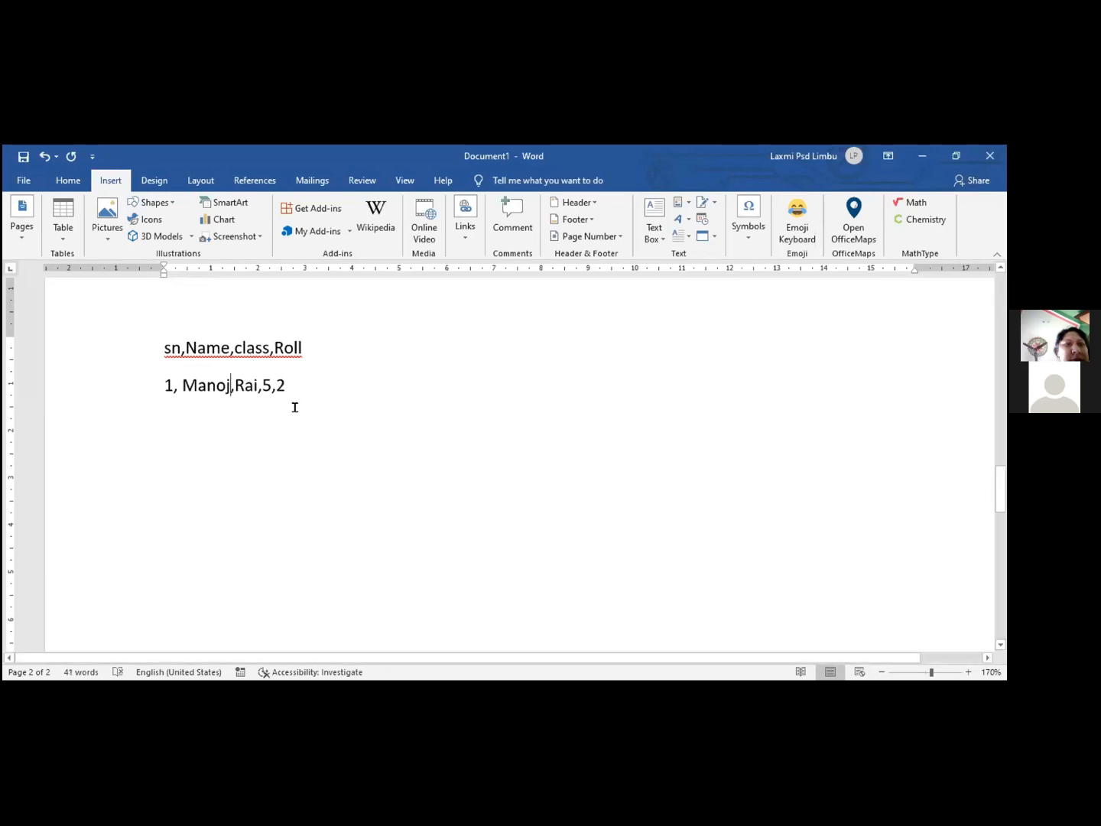
key("End")
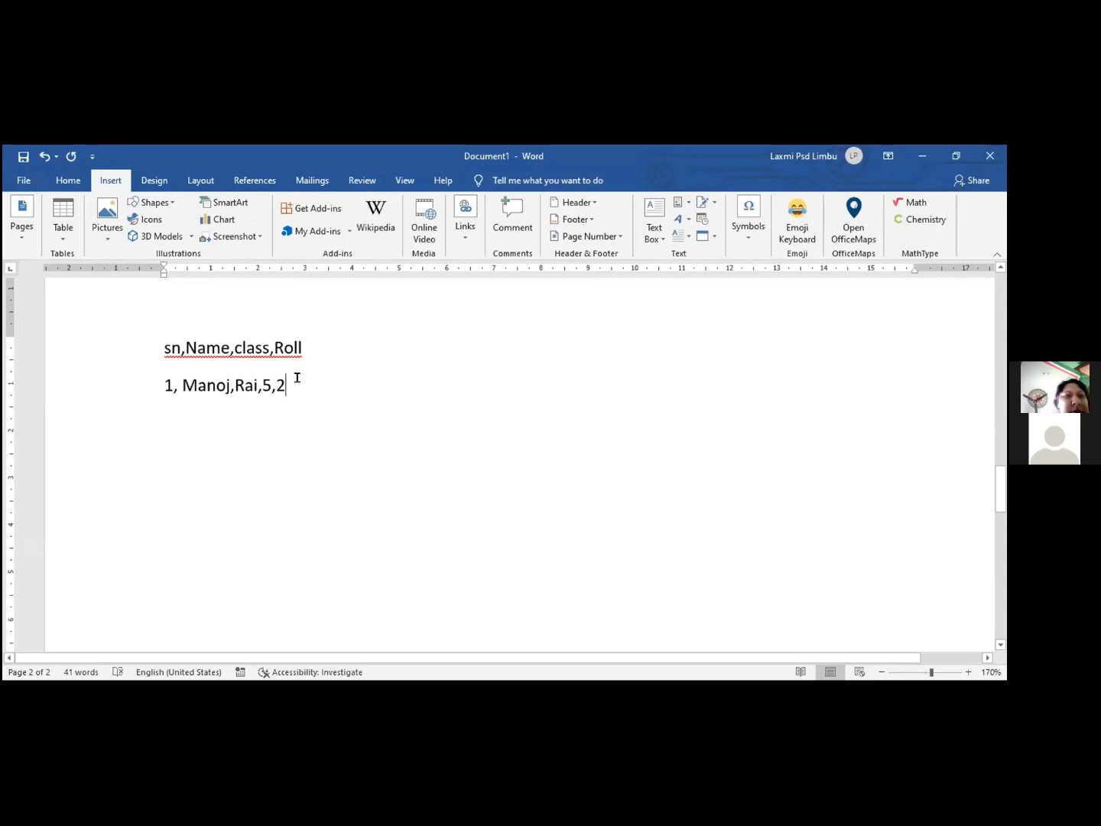
left_click_drag(297, 379, 156, 358)
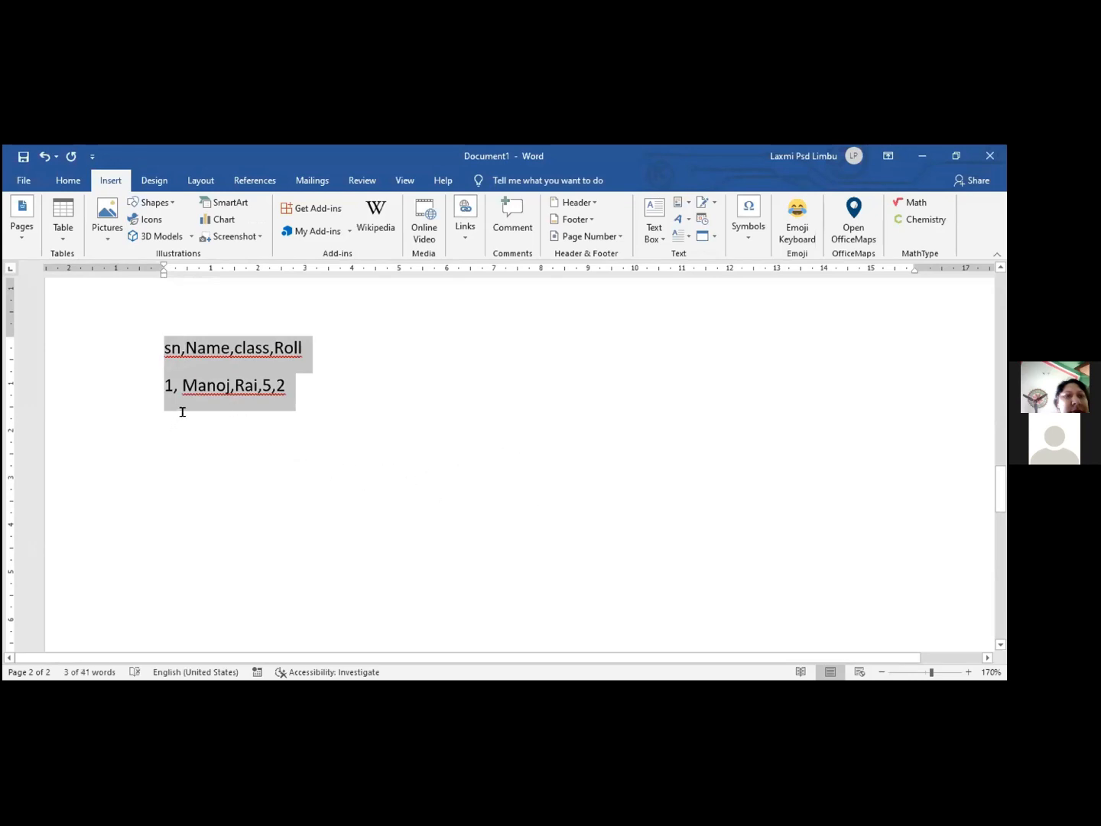
left_click(62, 242)
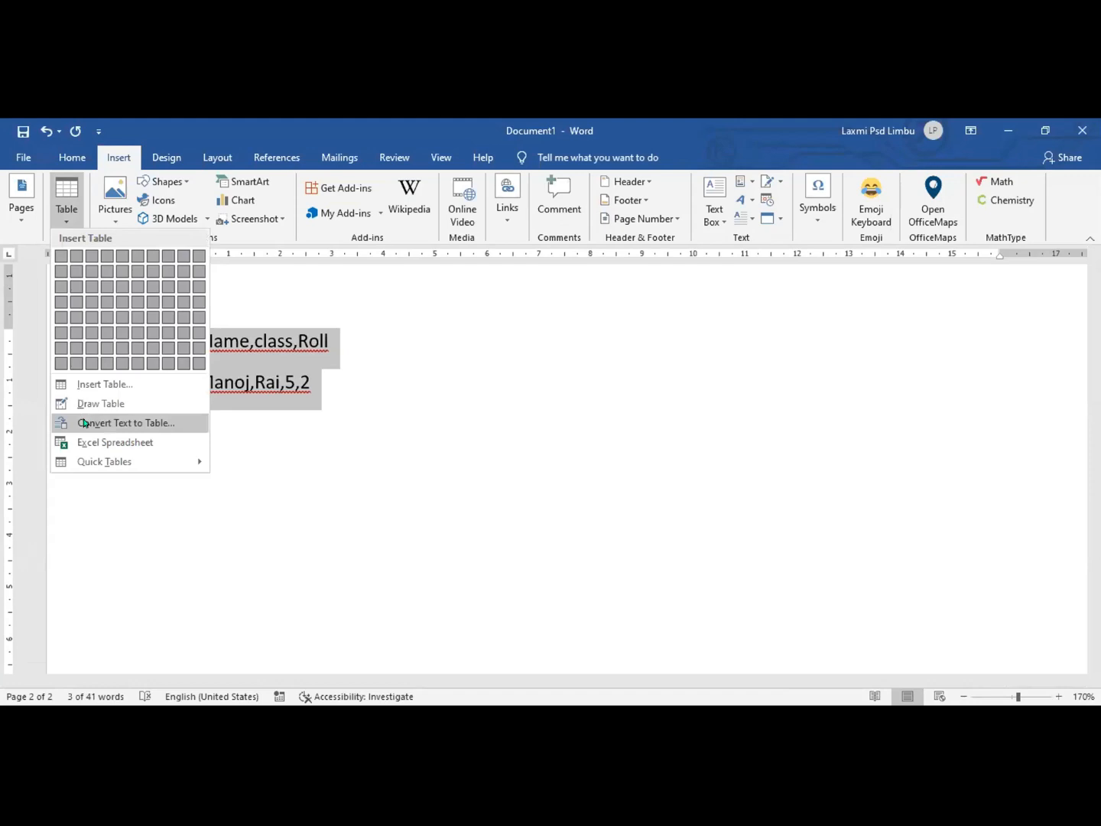
left_click(144, 426)
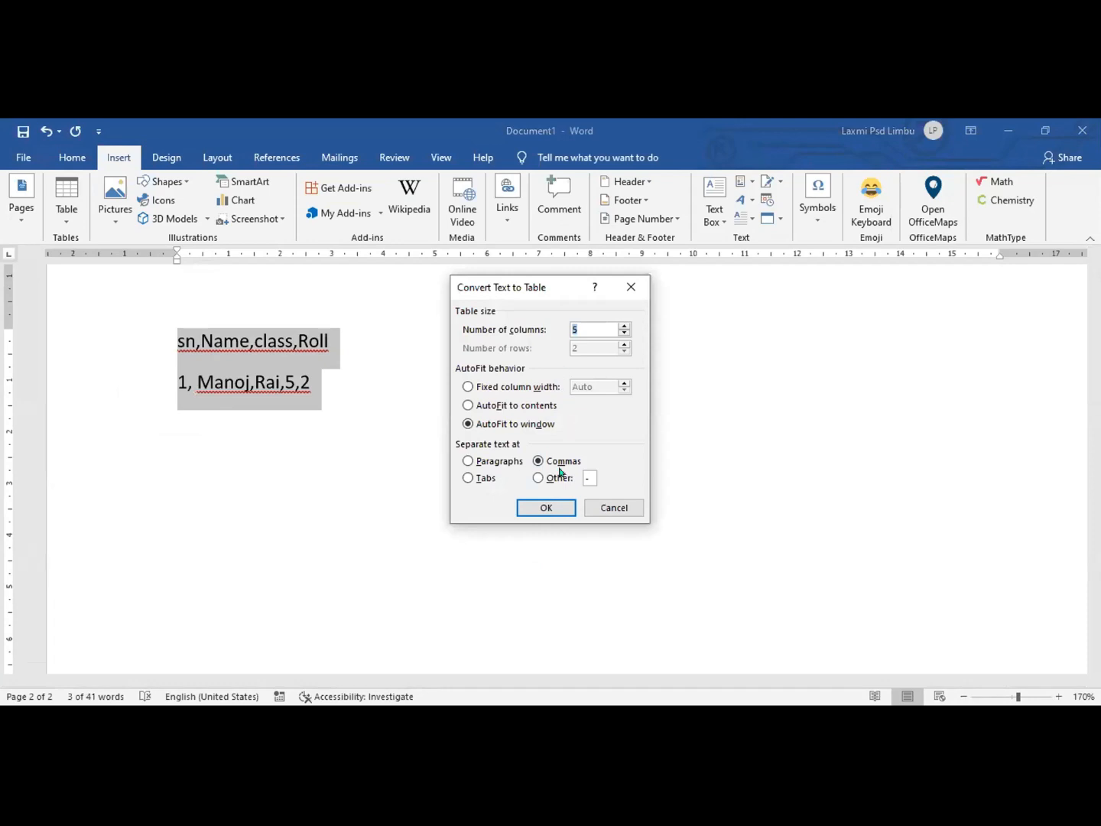
left_click(535, 509)
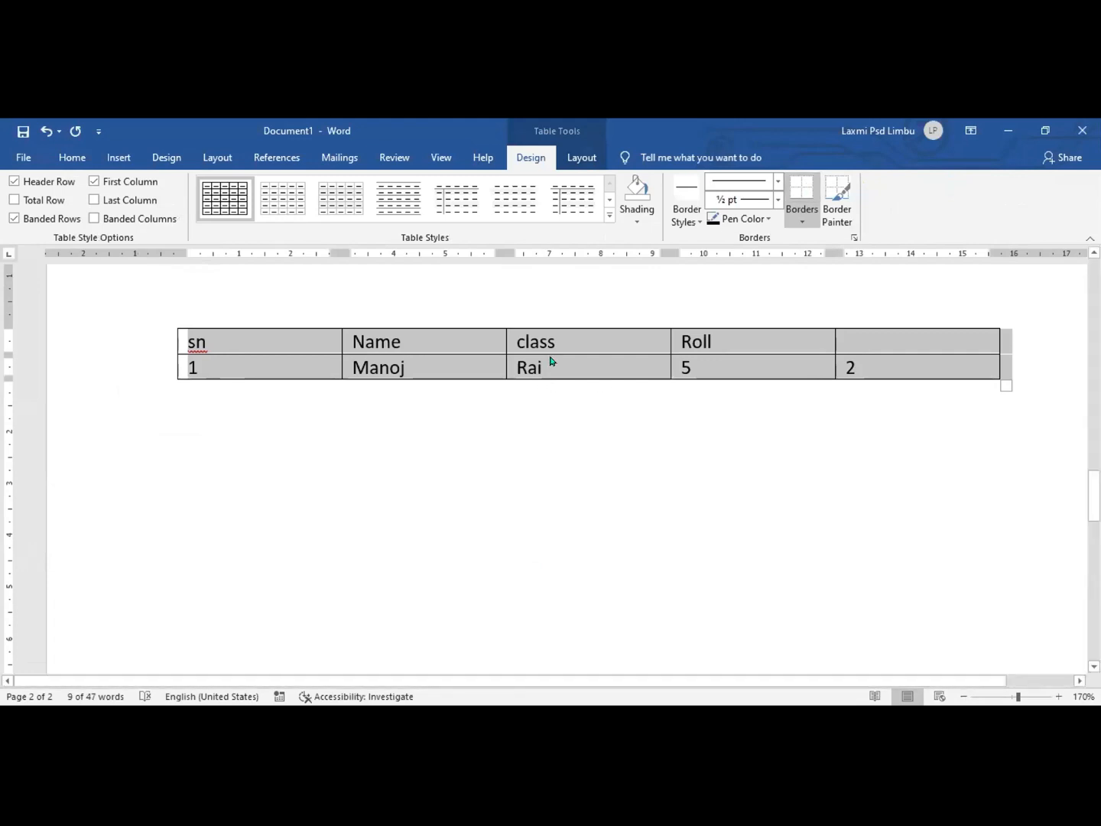
key("ctrl+z")
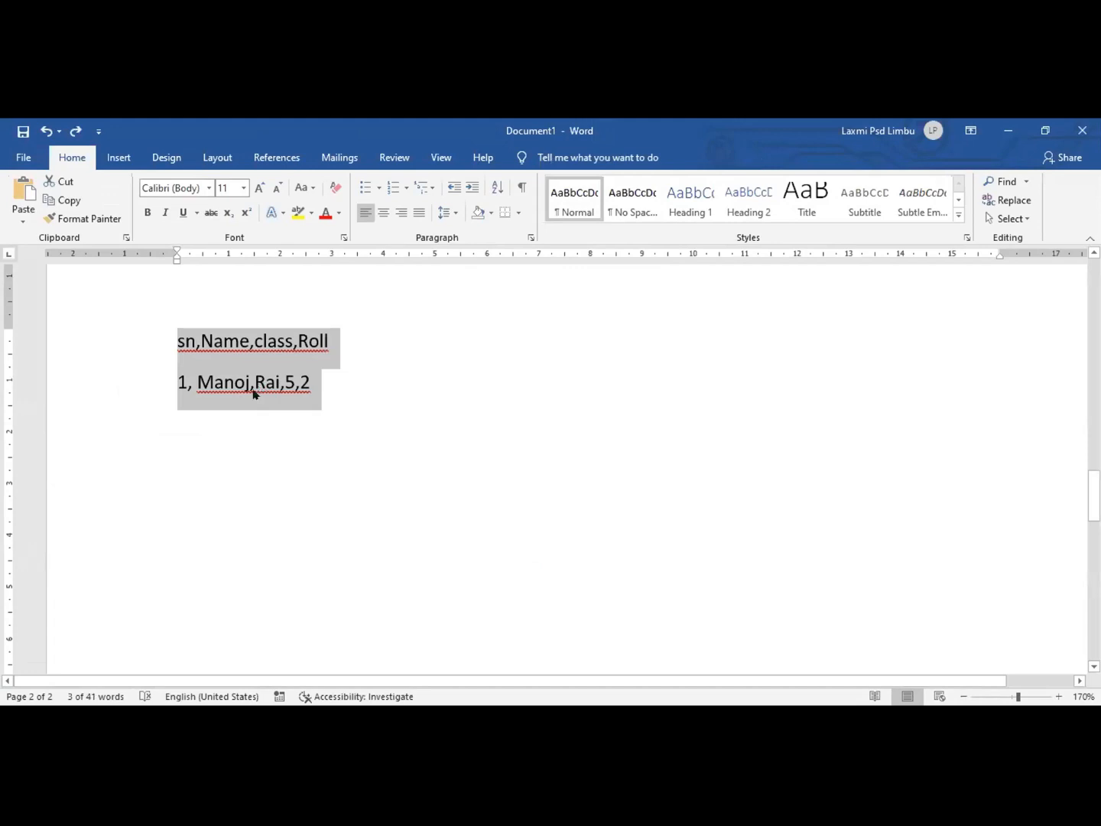
Step: Replace the comma inside the student's name with a space
left_click(255, 382)
key("BackSpace")
type("n")
key("BackSpace")
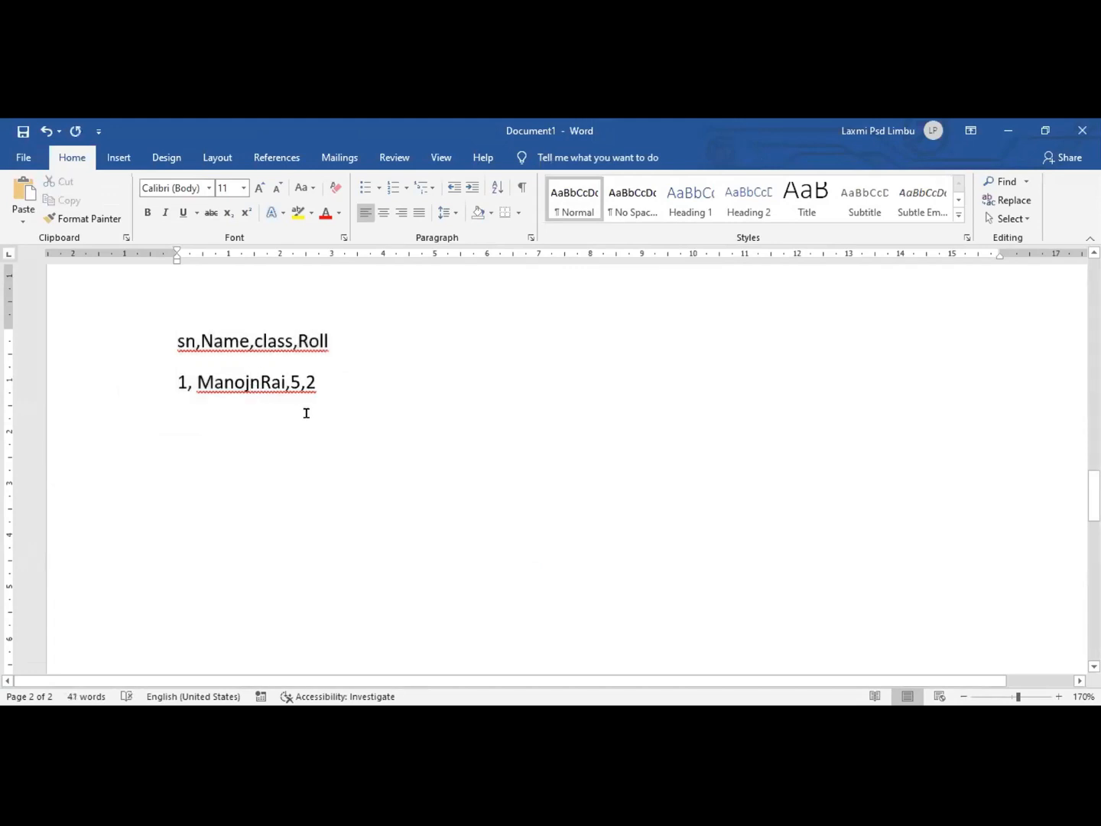
key("BackSpace")
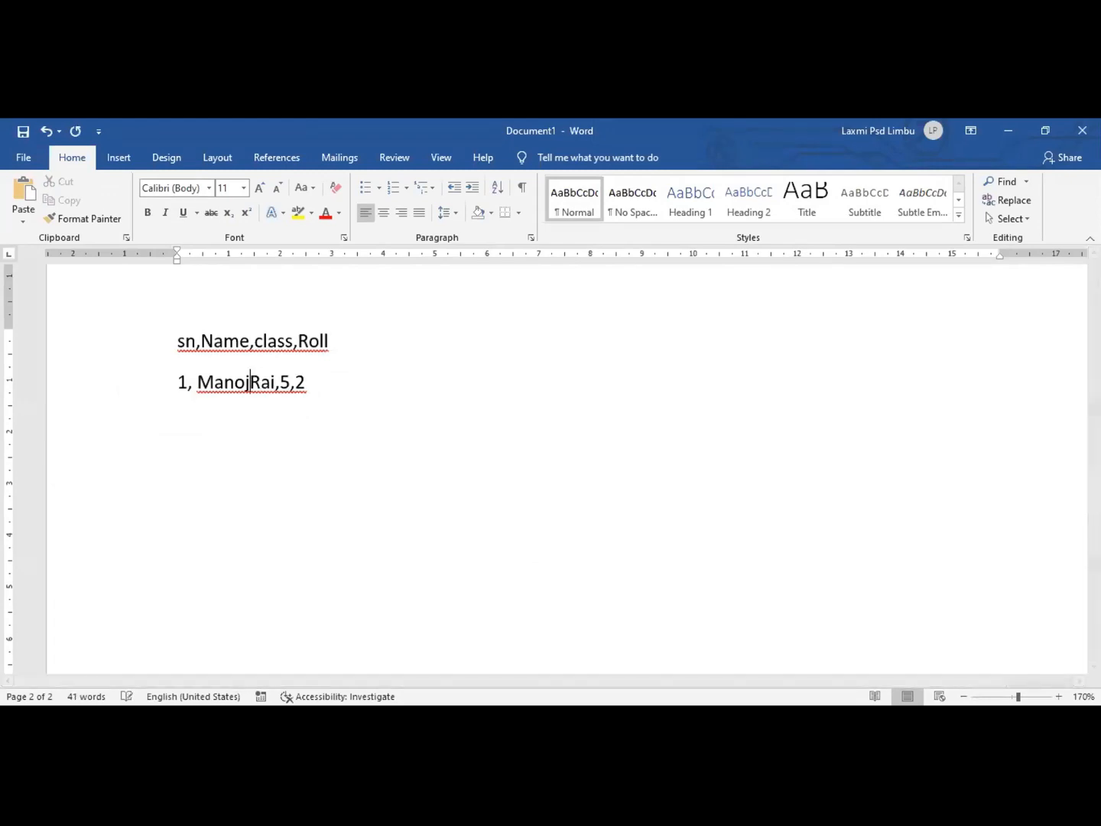
Step: Convert the two comma-separated lines into a 4-column table
left_click(171, 340)
left_click_drag(177, 341, 322, 379)
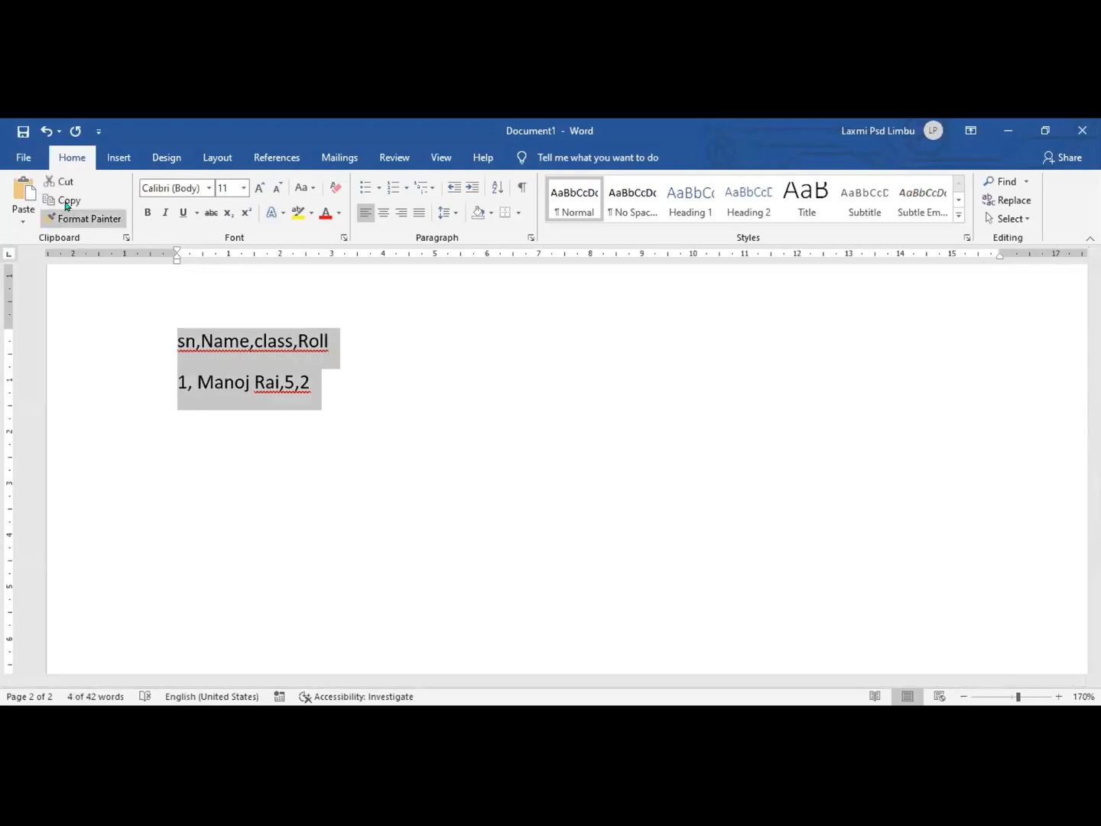
scroll(66, 210, "down", 1)
left_click(69, 226)
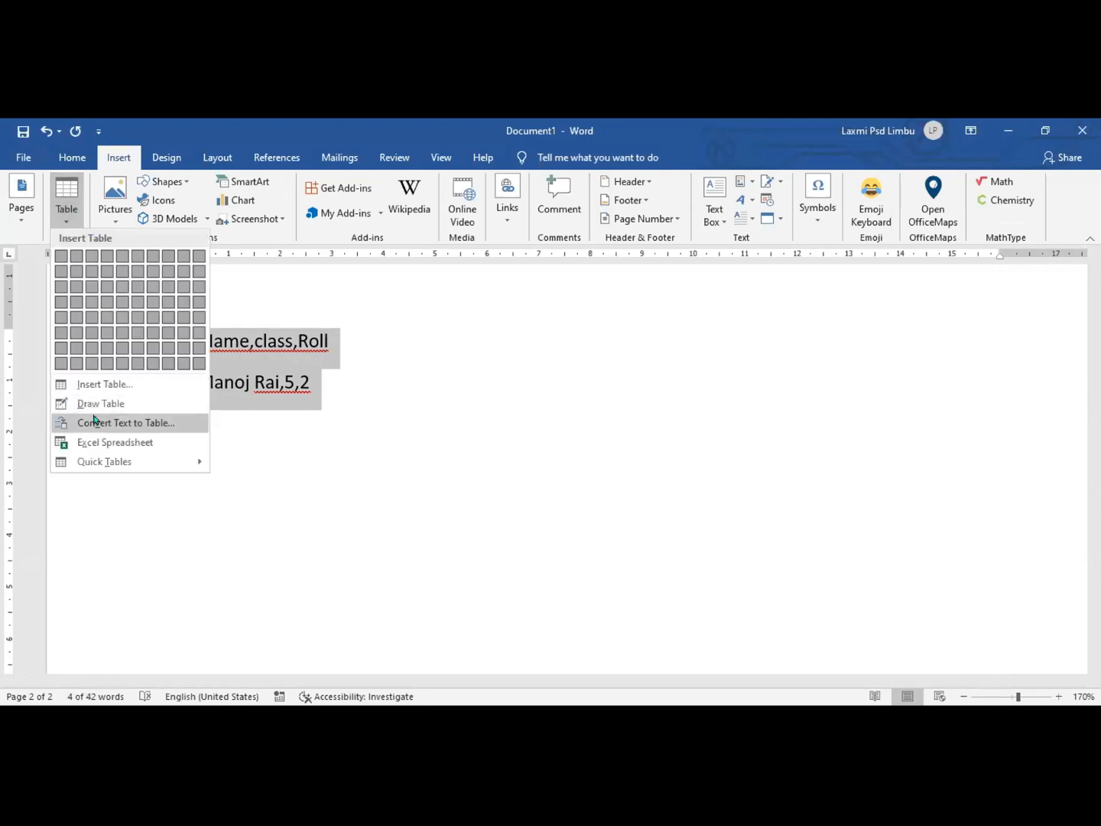
left_click(143, 430)
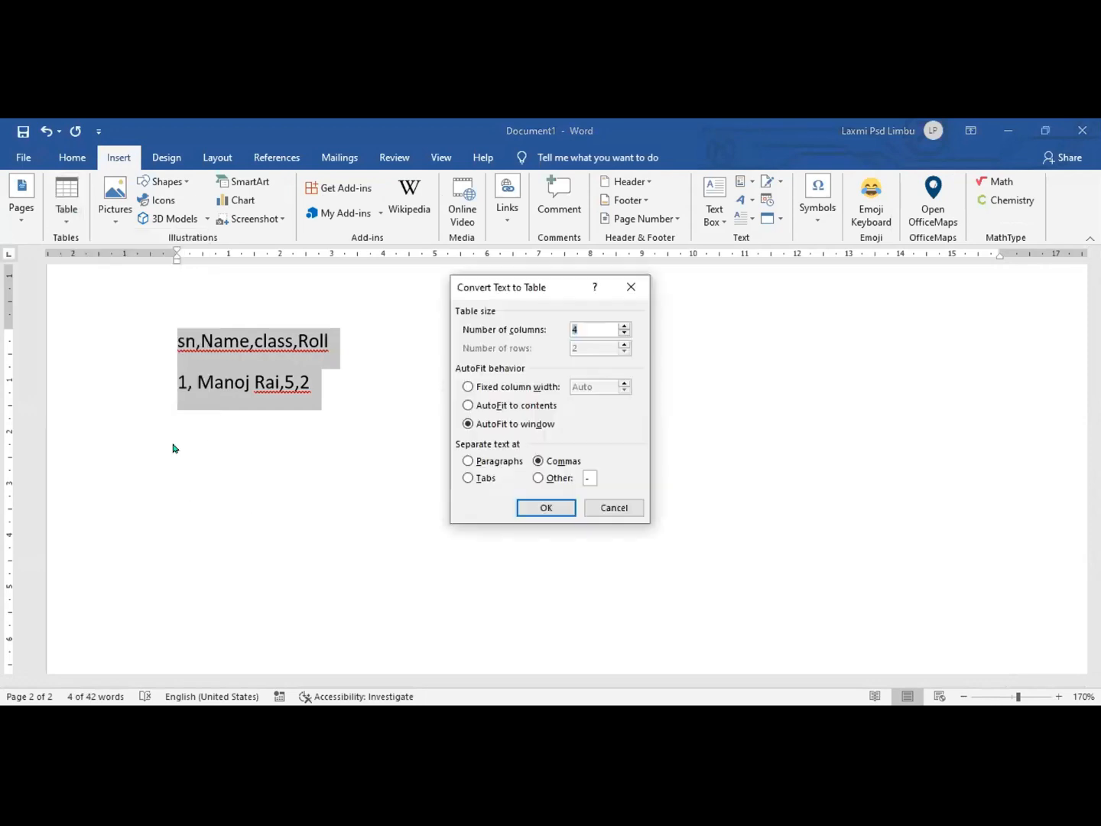
left_click(537, 505)
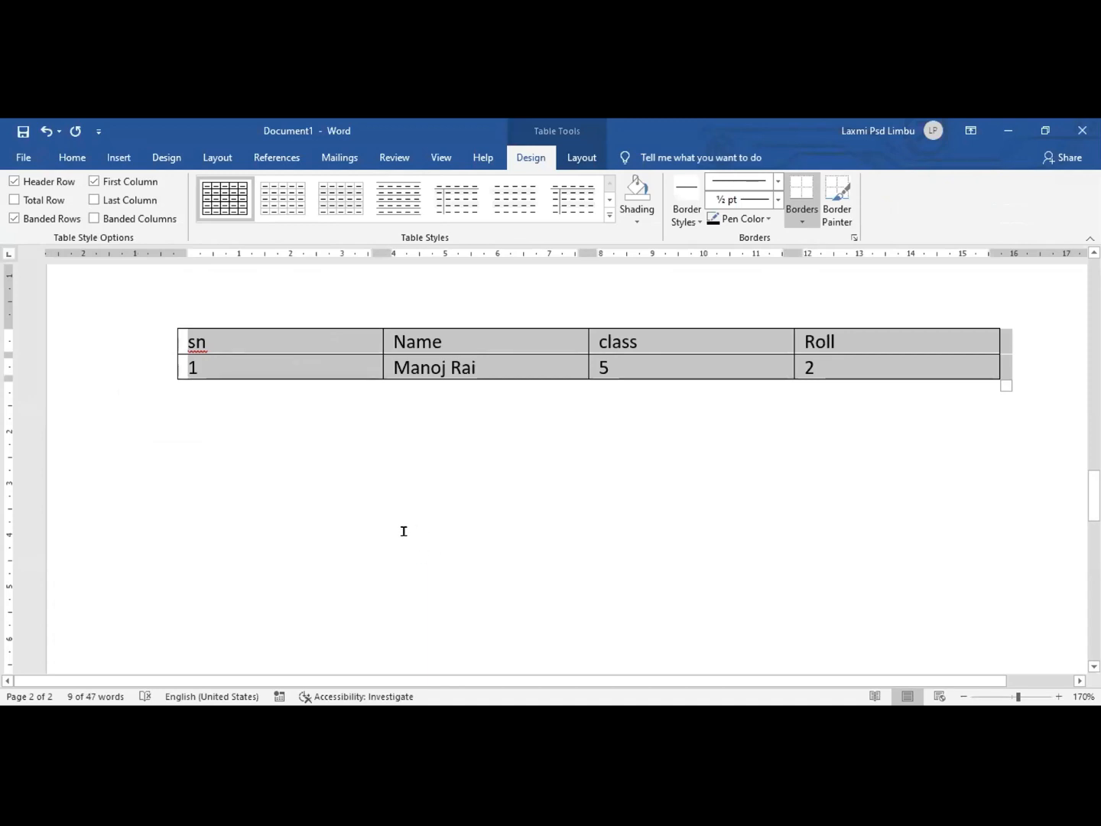
left_click(259, 477)
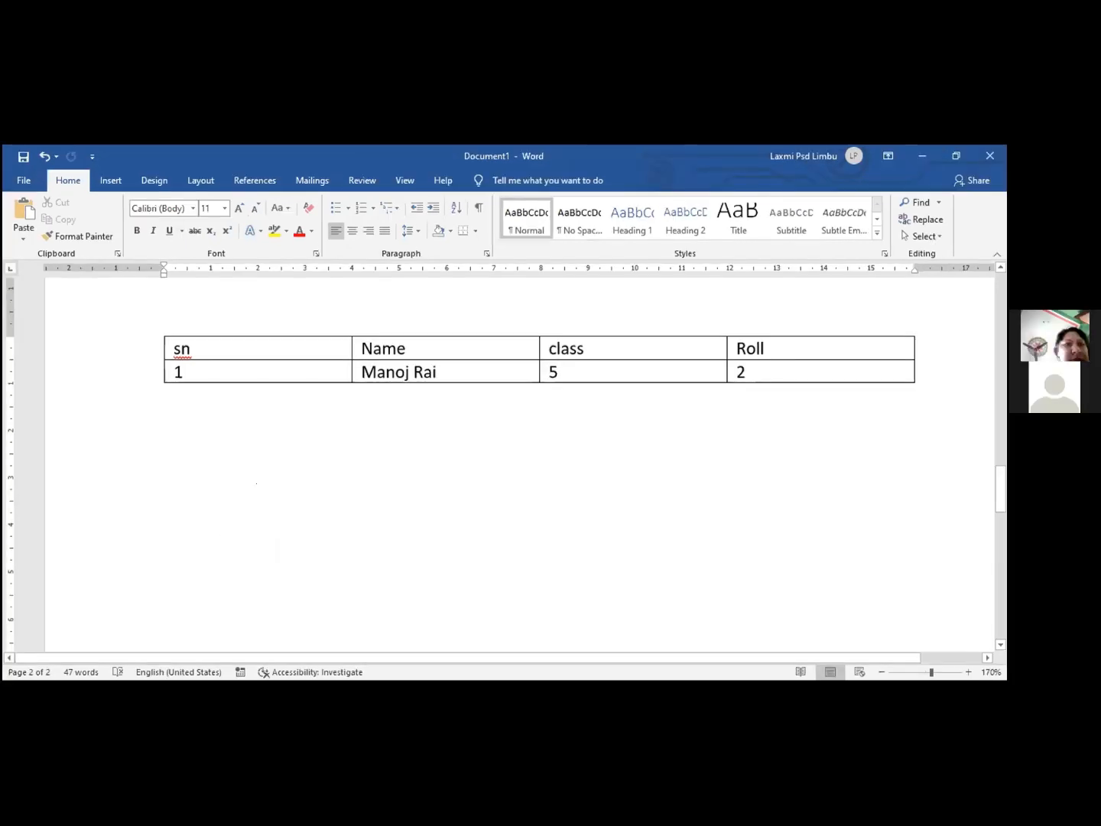
key("ctrl+z")
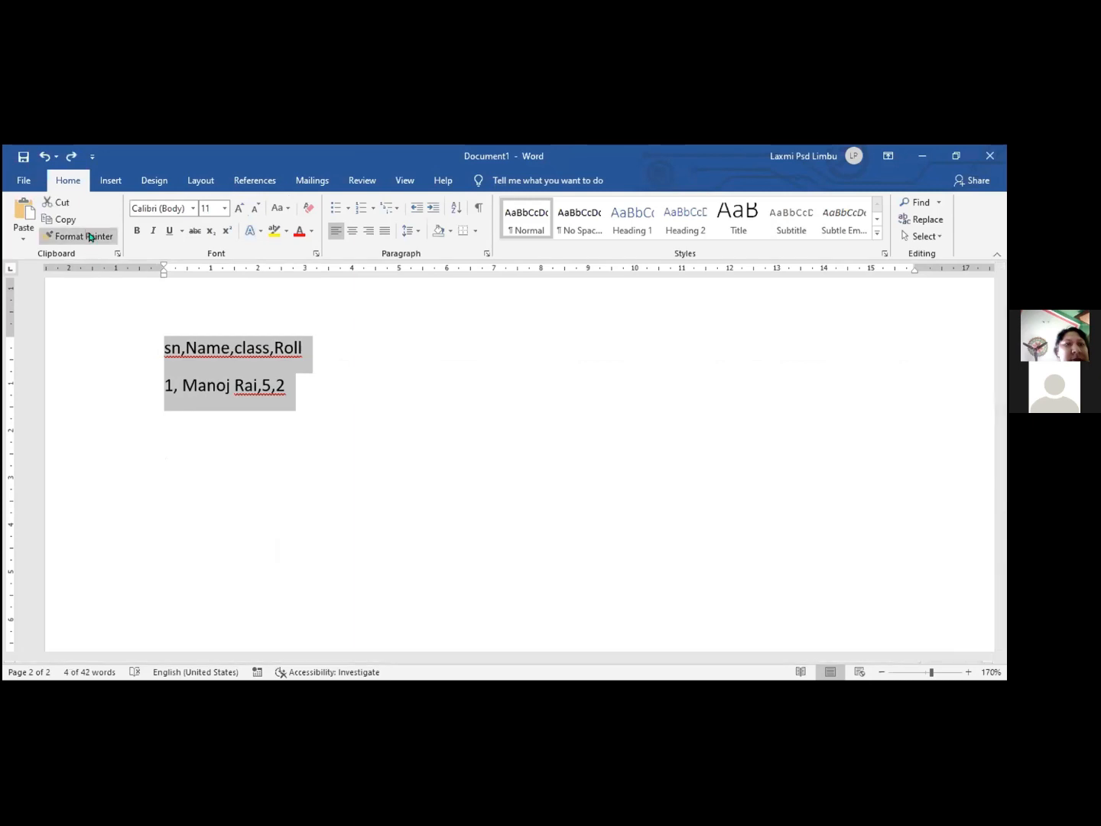
left_click(285, 403)
left_click_drag(285, 387, 146, 347)
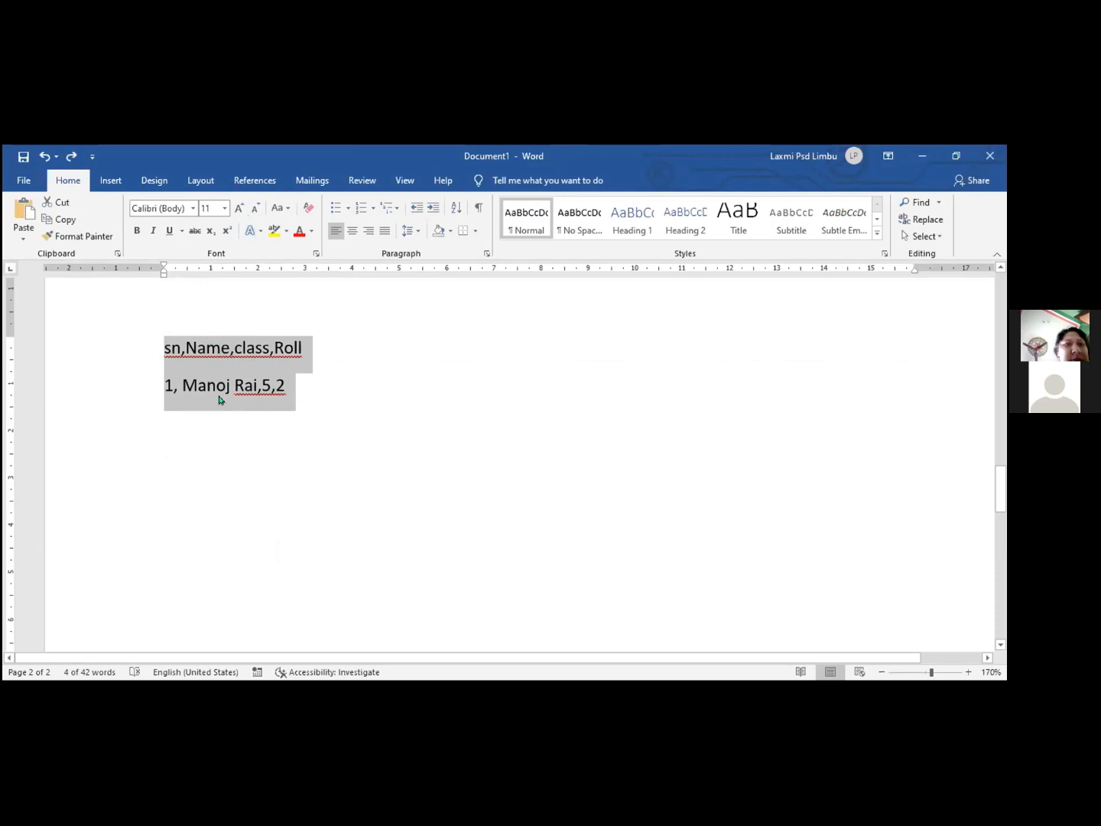
left_click(100, 180)
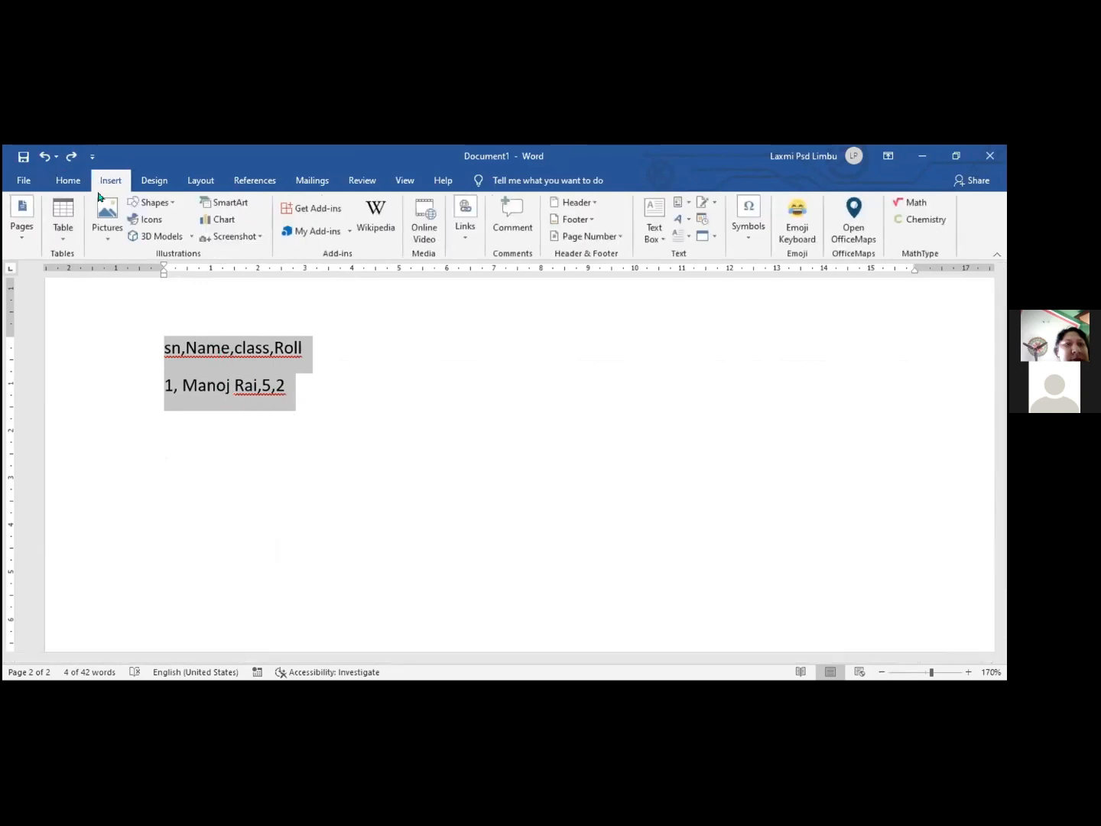
left_click(63, 238)
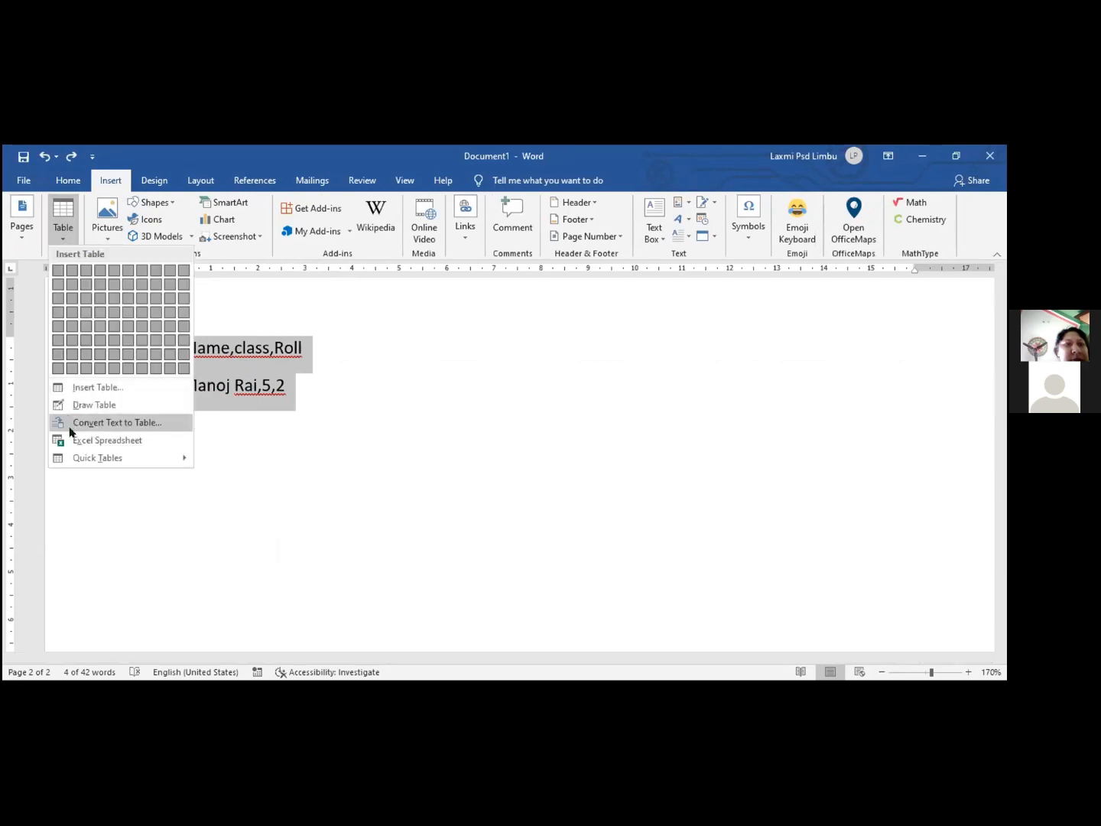
left_click(149, 423)
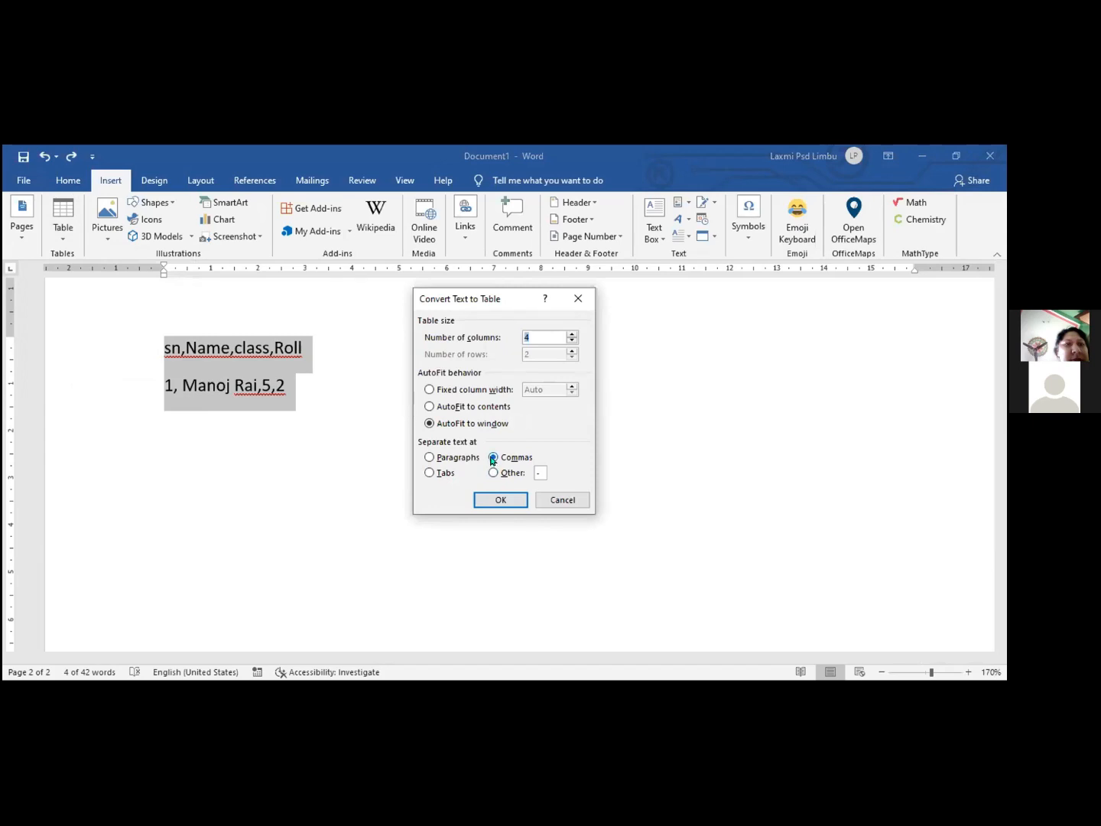
left_click(430, 473)
left_click(492, 457)
left_click(481, 501)
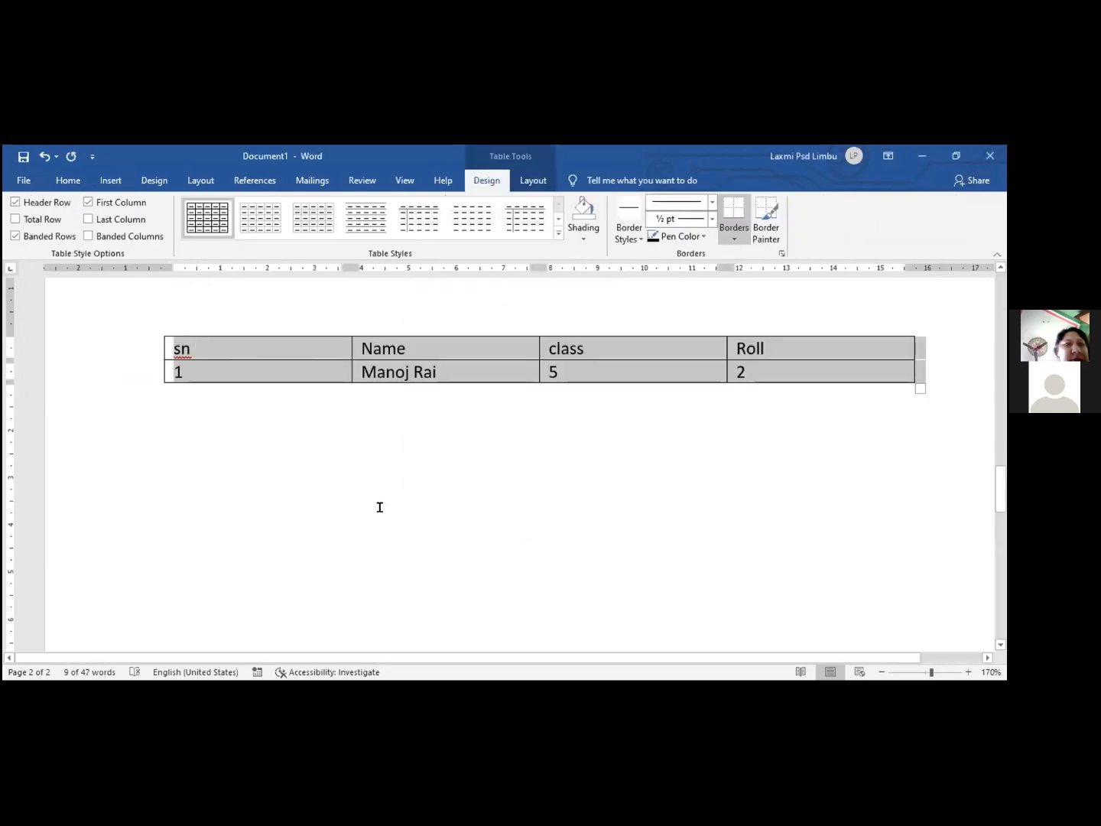
Step: Below the table, type the tab-separated header sn, name, class, roll
left_click(294, 473)
type("sn")
key("Tab")
type("name")
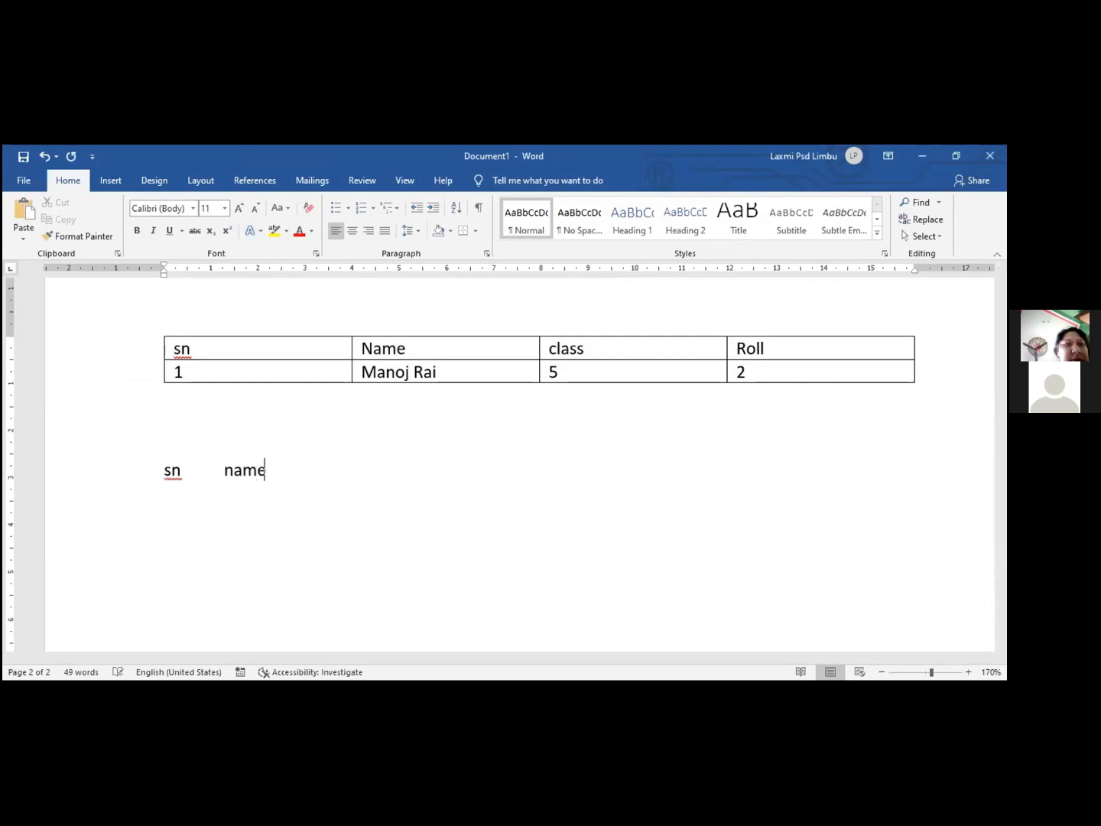
key("Tab")
type("class")
key("Tab")
type("roll")
Step: On a new line, type the tab-separated data row 1, the student's name, 2, 1
key("Return")
type("1")
key("Tab")
type("M")
key("BackSpace")
type("Hari")
key("Tab")
type("2")
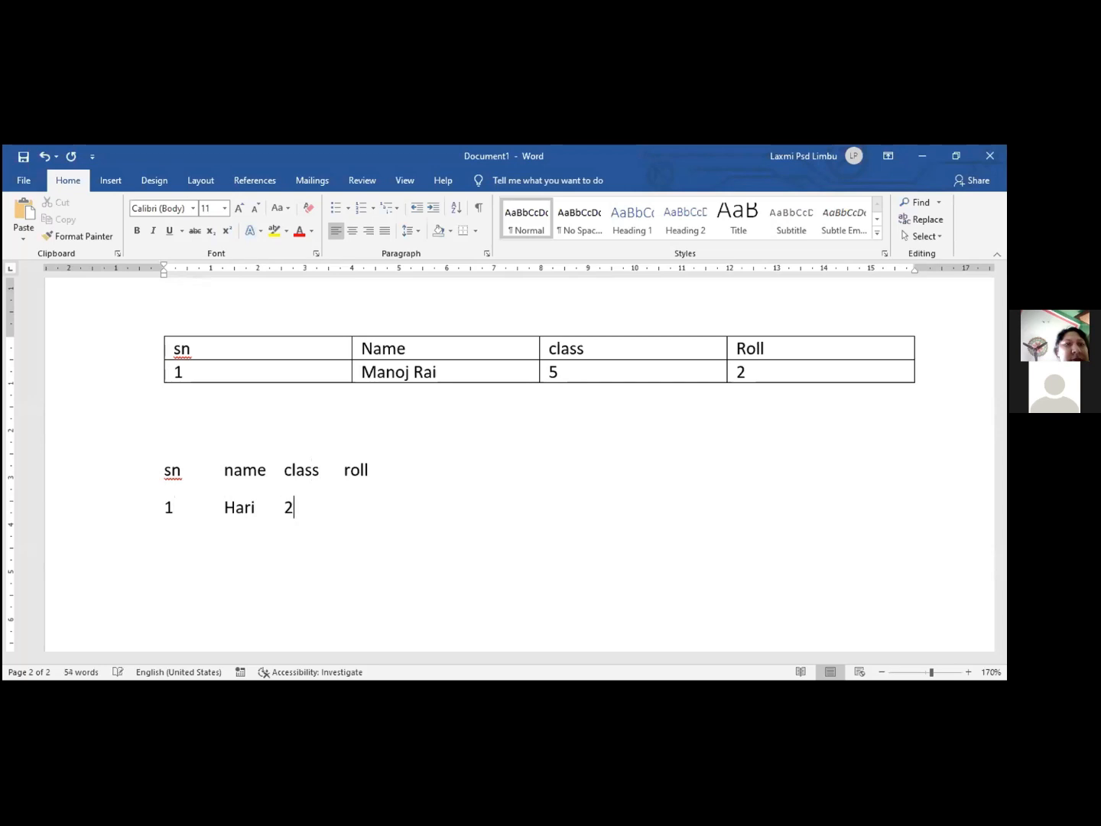
key("Tab")
type("1")
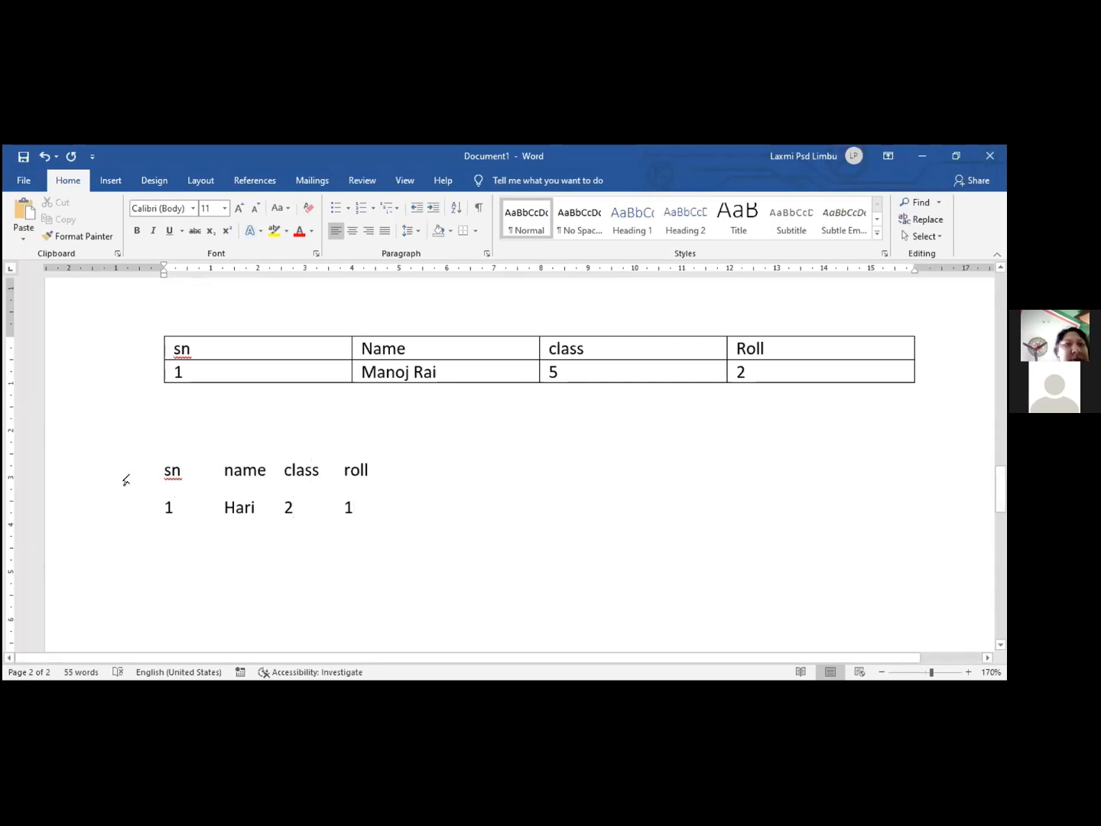
Step: Convert the tab-separated lines into a second 4-column table, keeping Tabs as the separator
left_click_drag(158, 462, 399, 506)
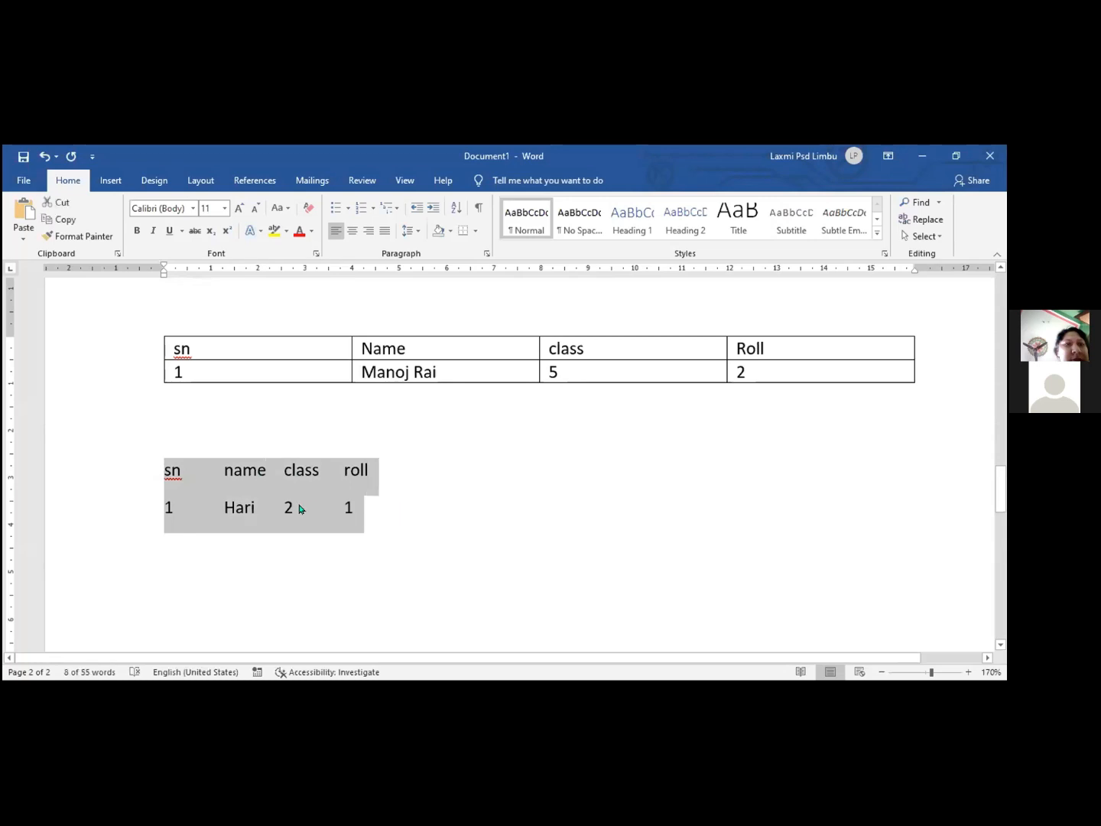
left_click(100, 186)
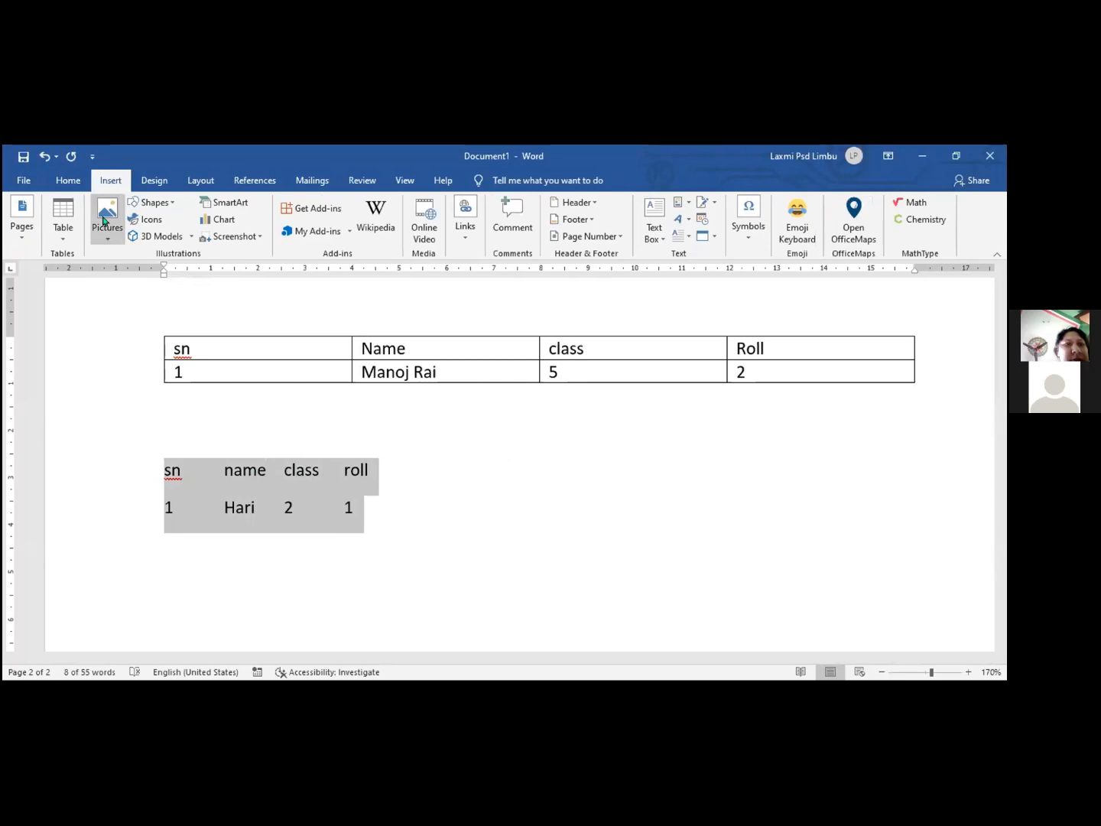
left_click(63, 218)
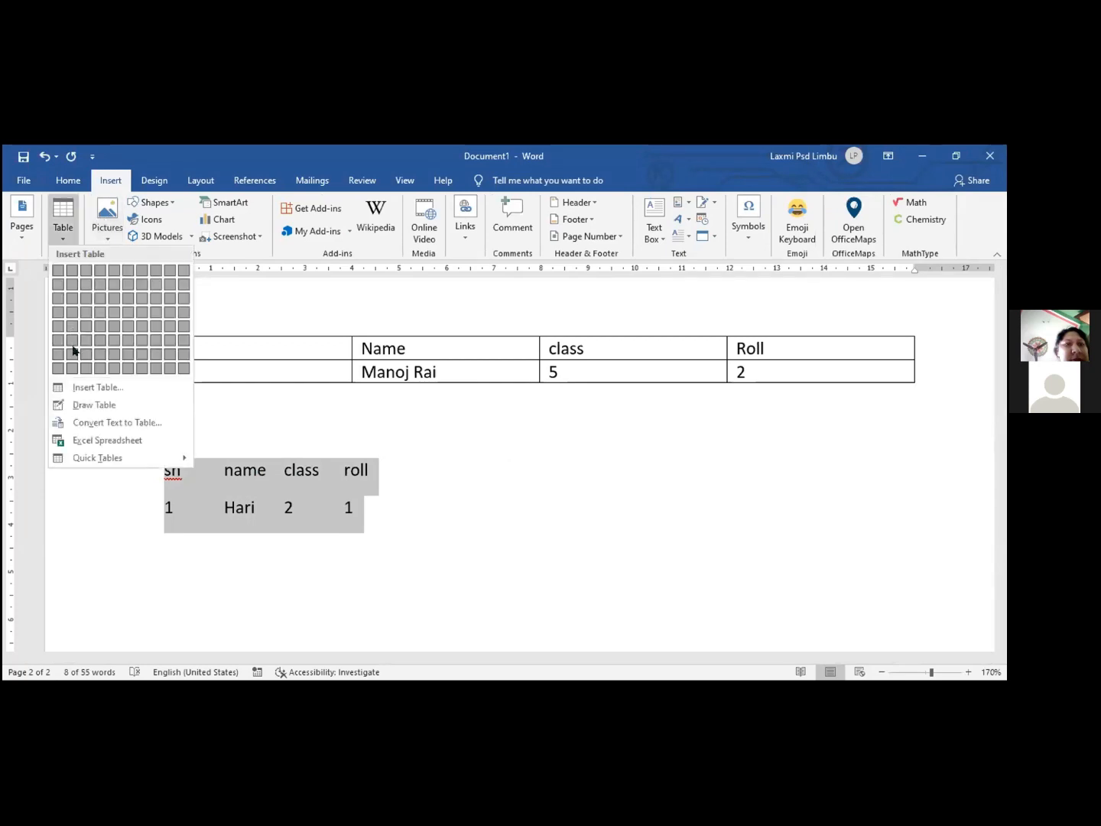
left_click(129, 424)
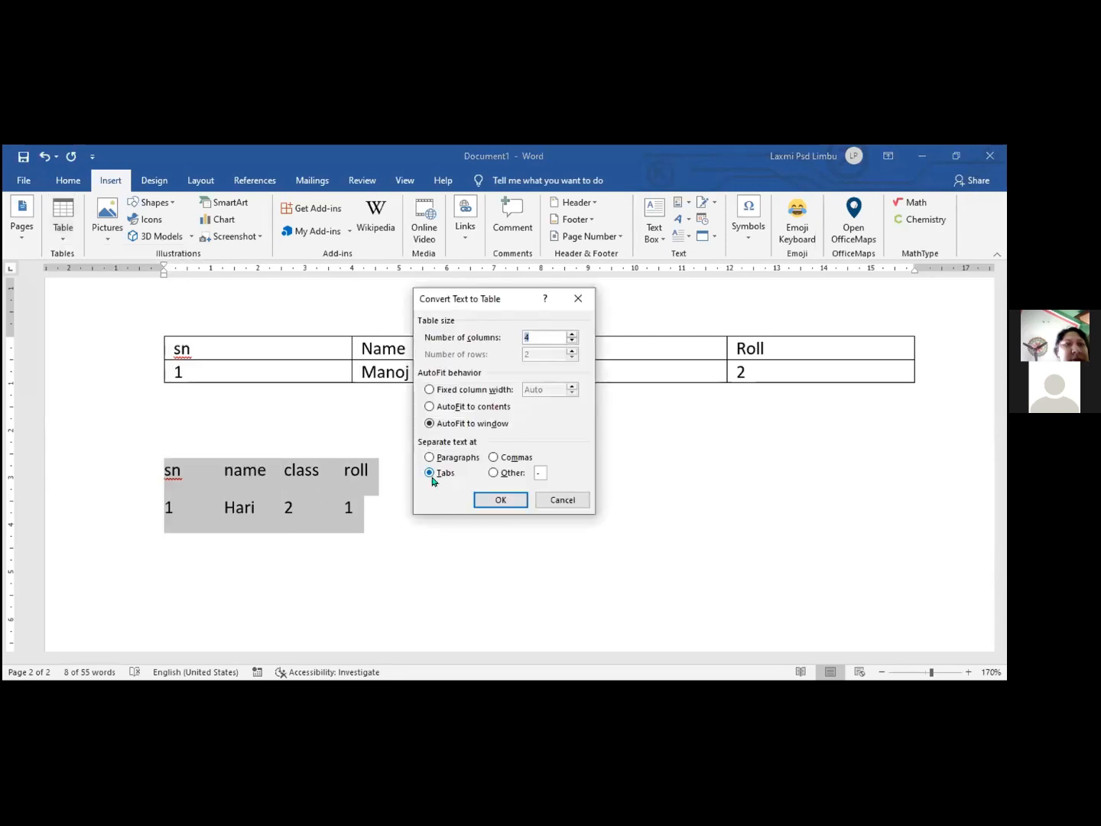
left_click(499, 499)
left_click(307, 573)
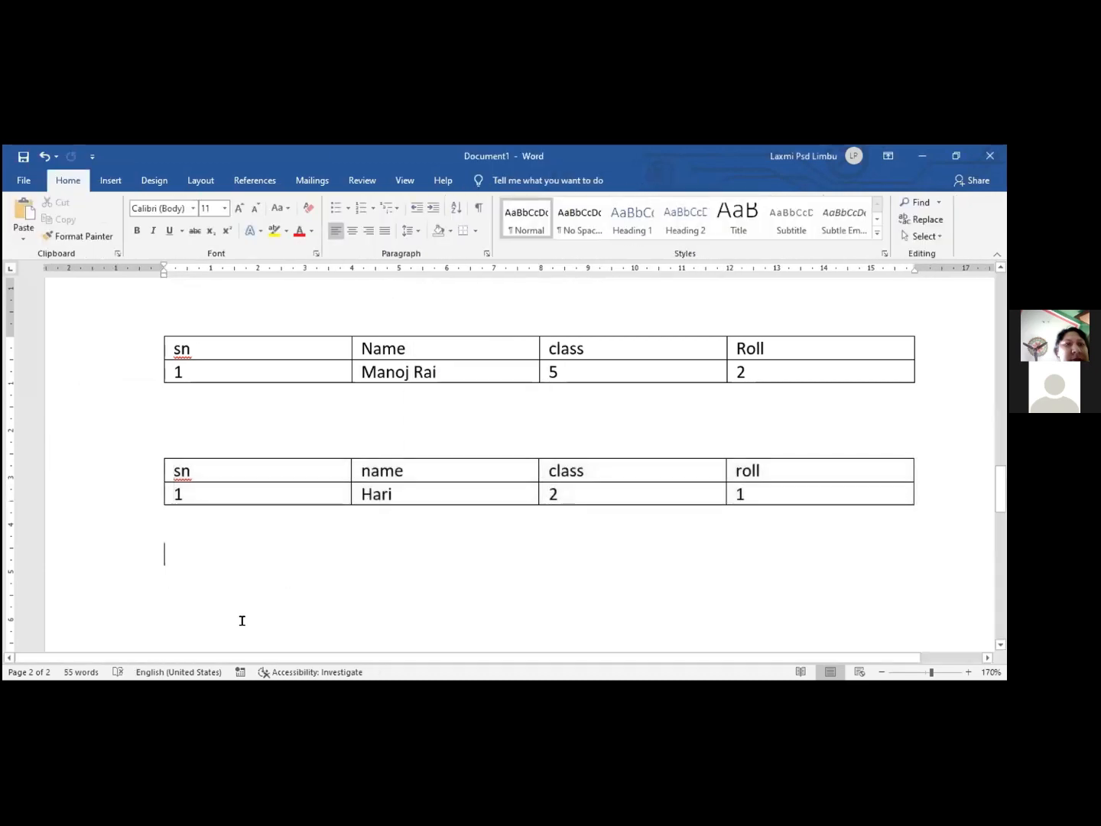
Step: Scroll back up to the grid table, view the Table menu, then go to the File Home page
scroll(221, 546, "up", 2)
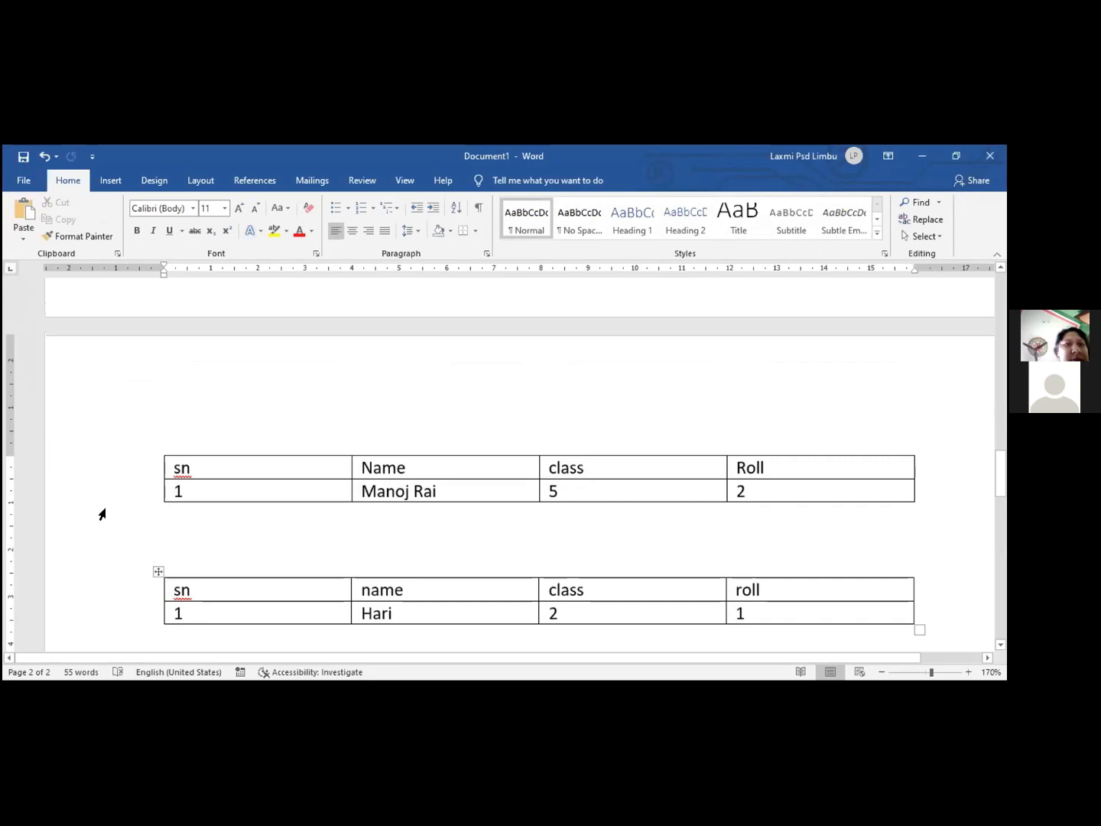
scroll(212, 521, "up", 4)
scroll(210, 514, "up", 8)
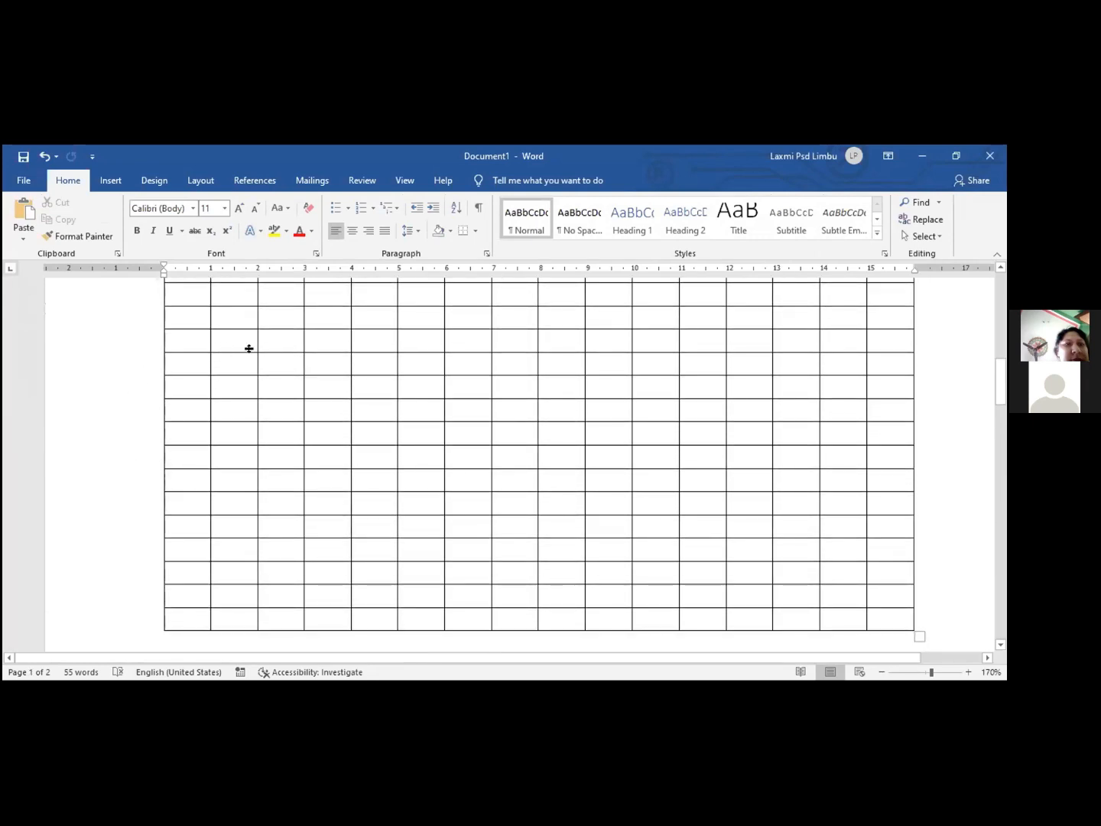
scroll(242, 455, "up", 2)
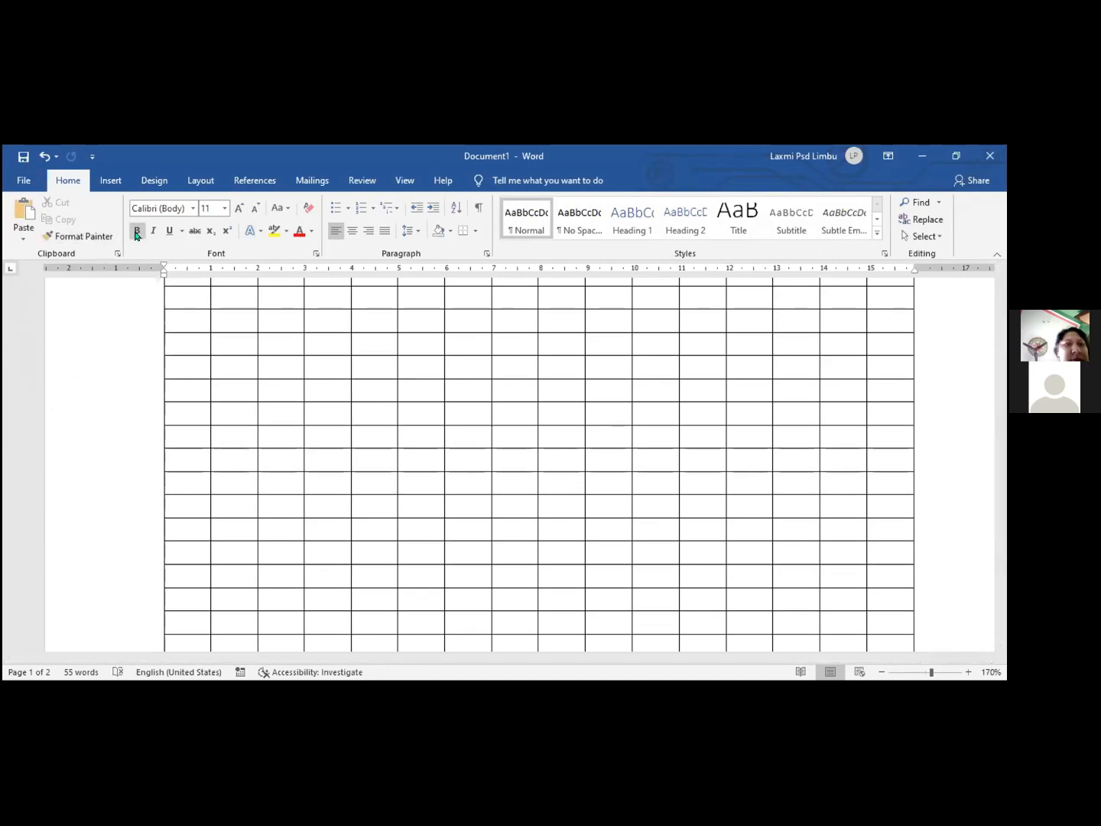
left_click(110, 180)
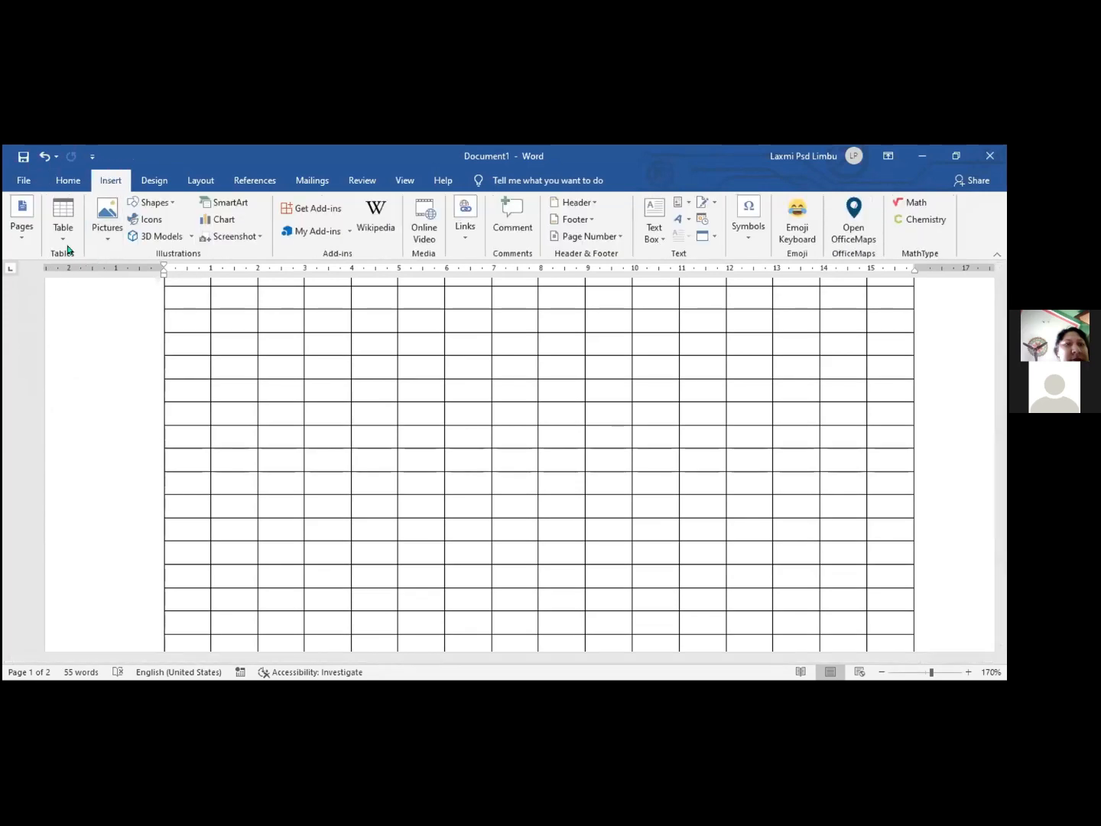
left_click(65, 239)
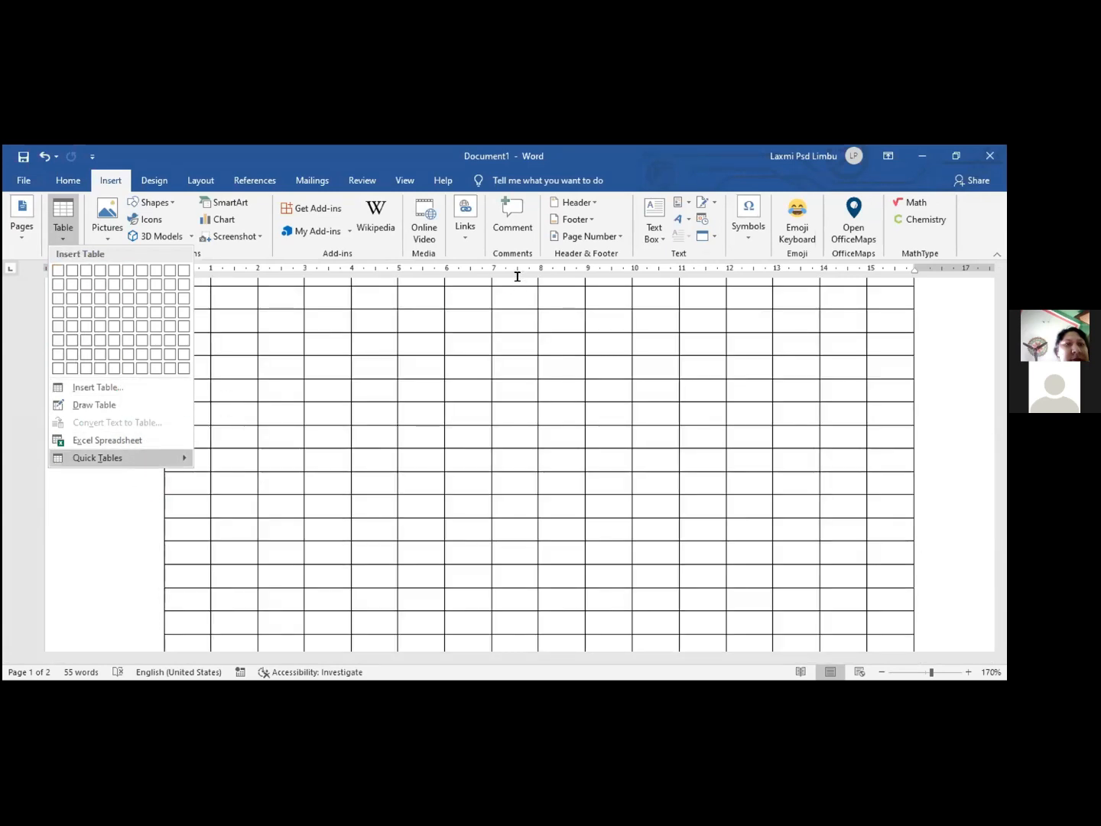
left_click(23, 180)
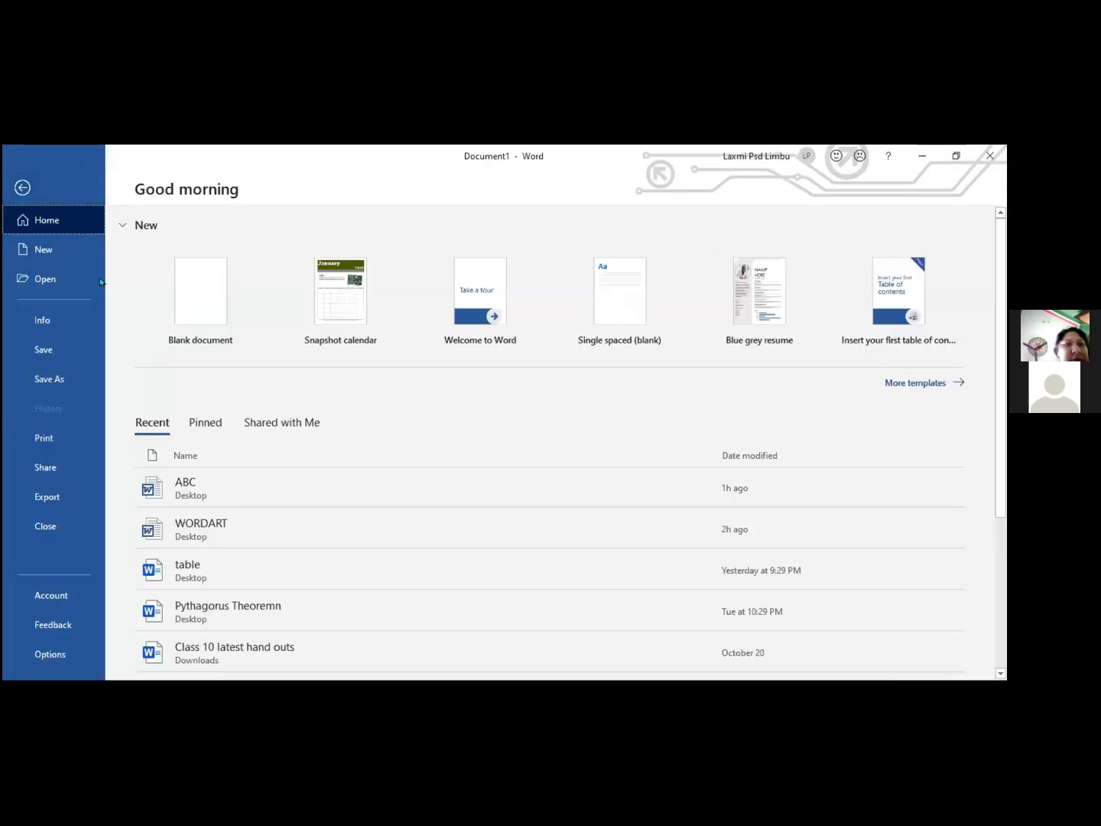
Step: Leave the File backstage to return to Document1 and its 16-column grid table
left_click(191, 306)
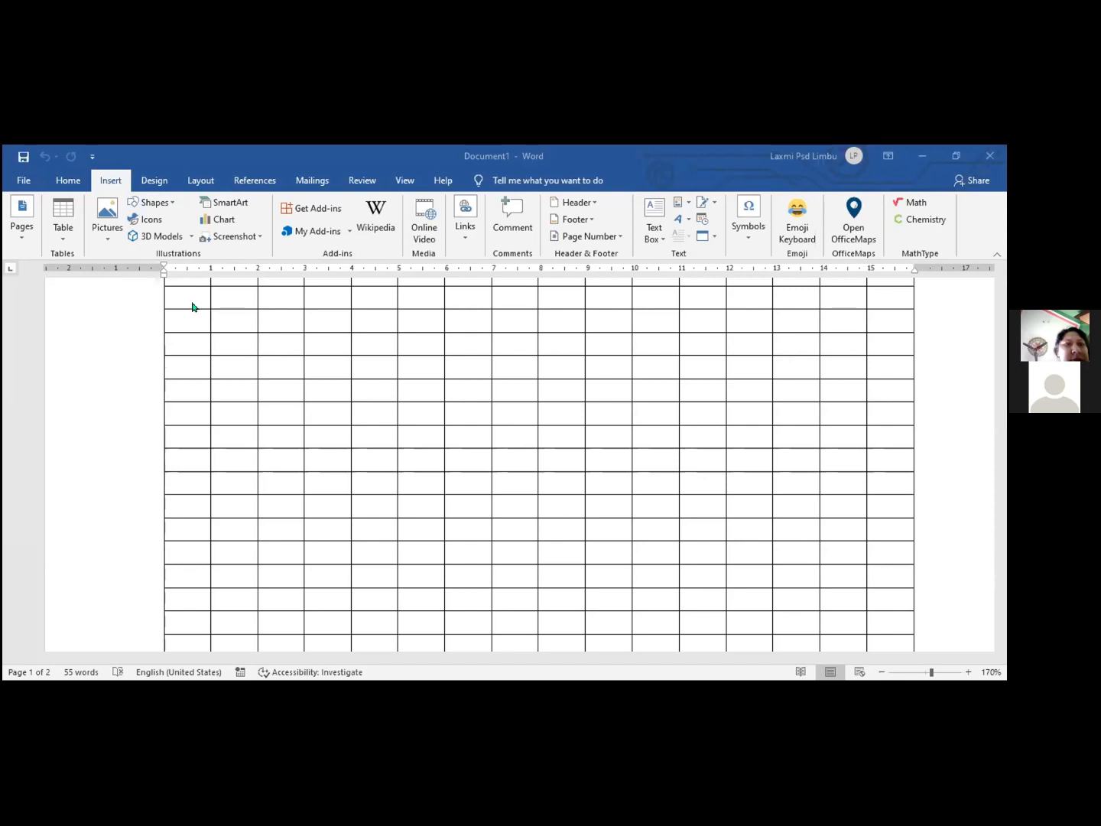
Step: Embed an Excel Spreadsheet from the Table menu, using Alt+N, T
left_click(63, 220)
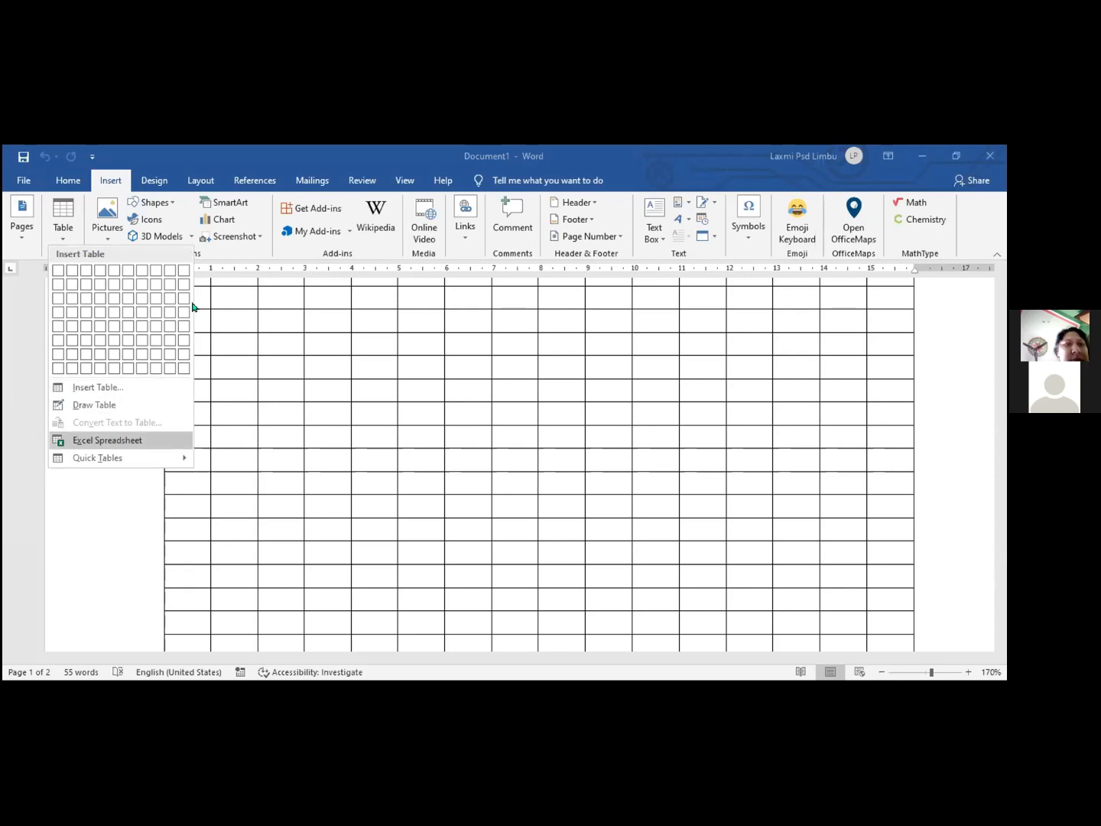
left_click(111, 441)
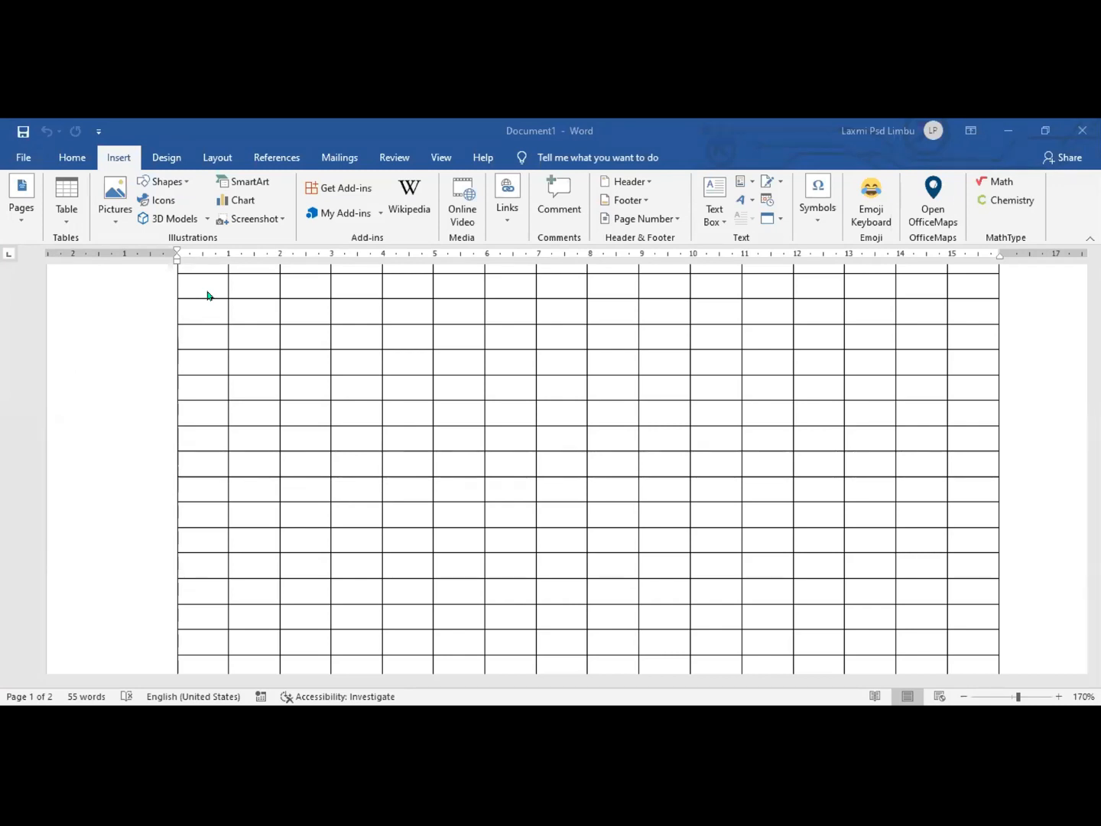
key("alt+n")
key("t")
key("Down")
key("Down")
key("Down")
key("Down")
key("Down")
key("Down")
key("Down")
key("Down")
key("Down")
key("Down")
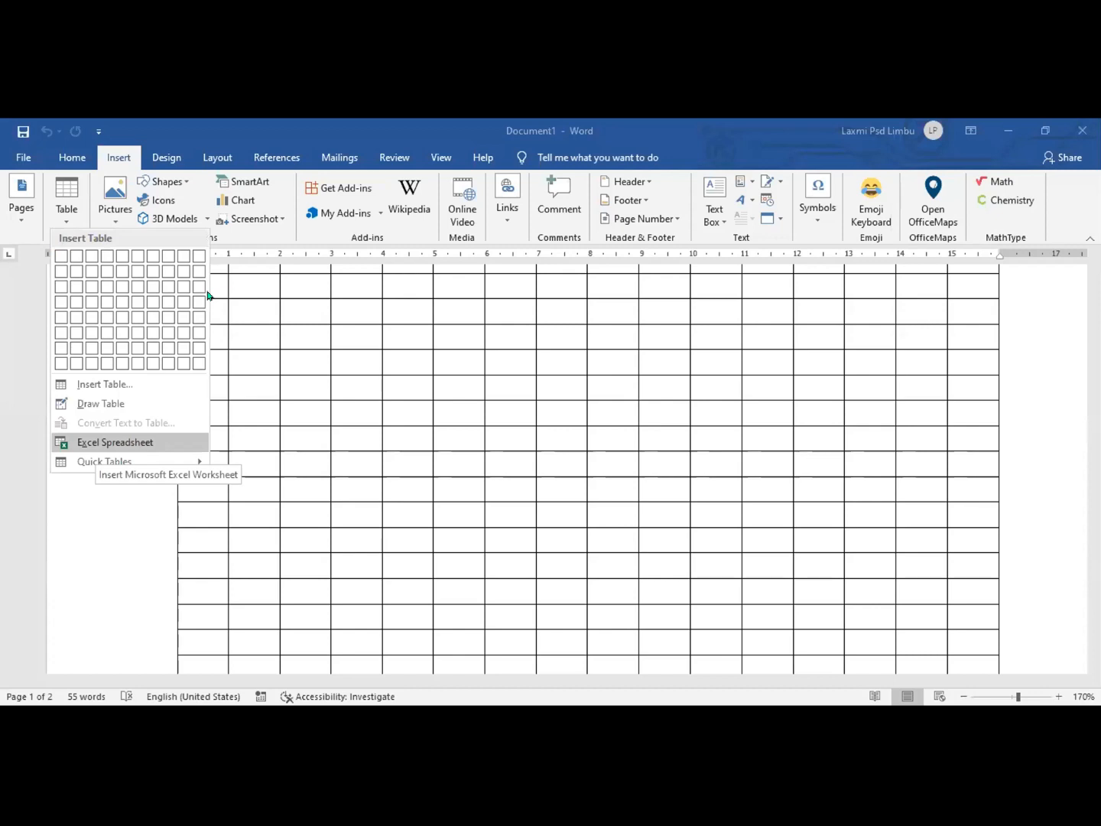
key("Return")
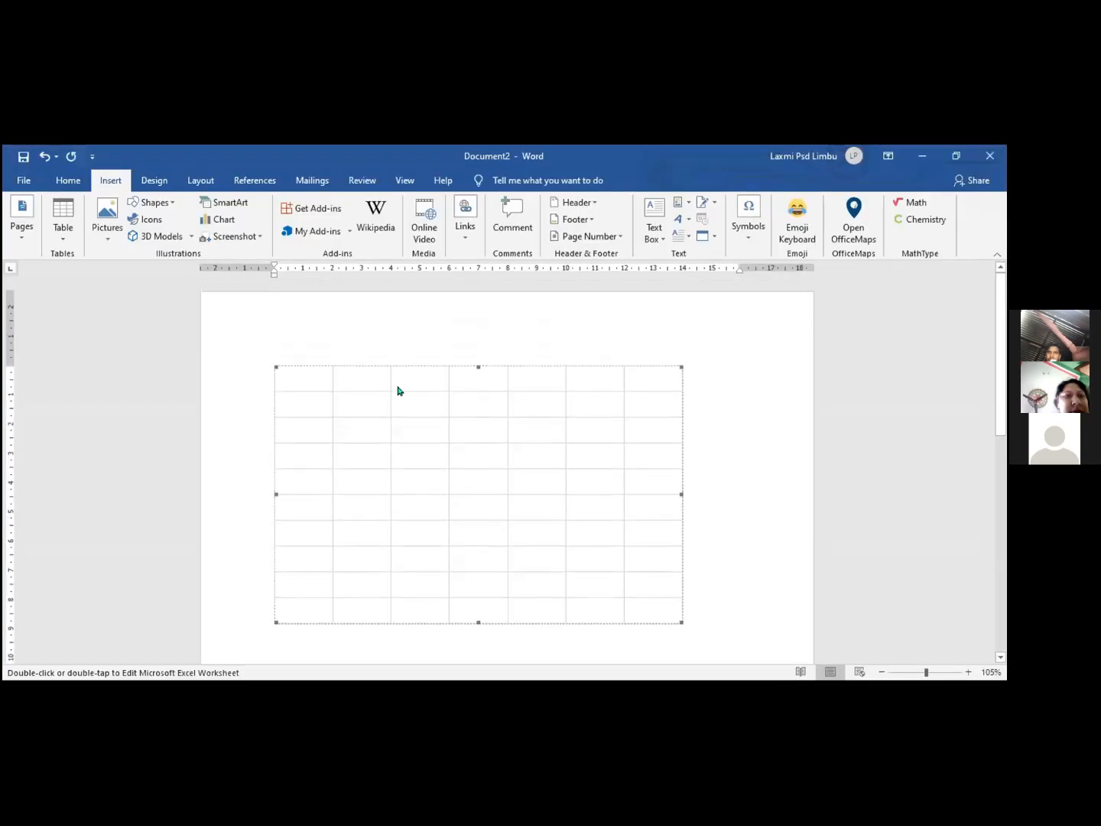
Step: Delete the embedded worksheet and embed a fresh Excel Spreadsheet in its place
key("Delete")
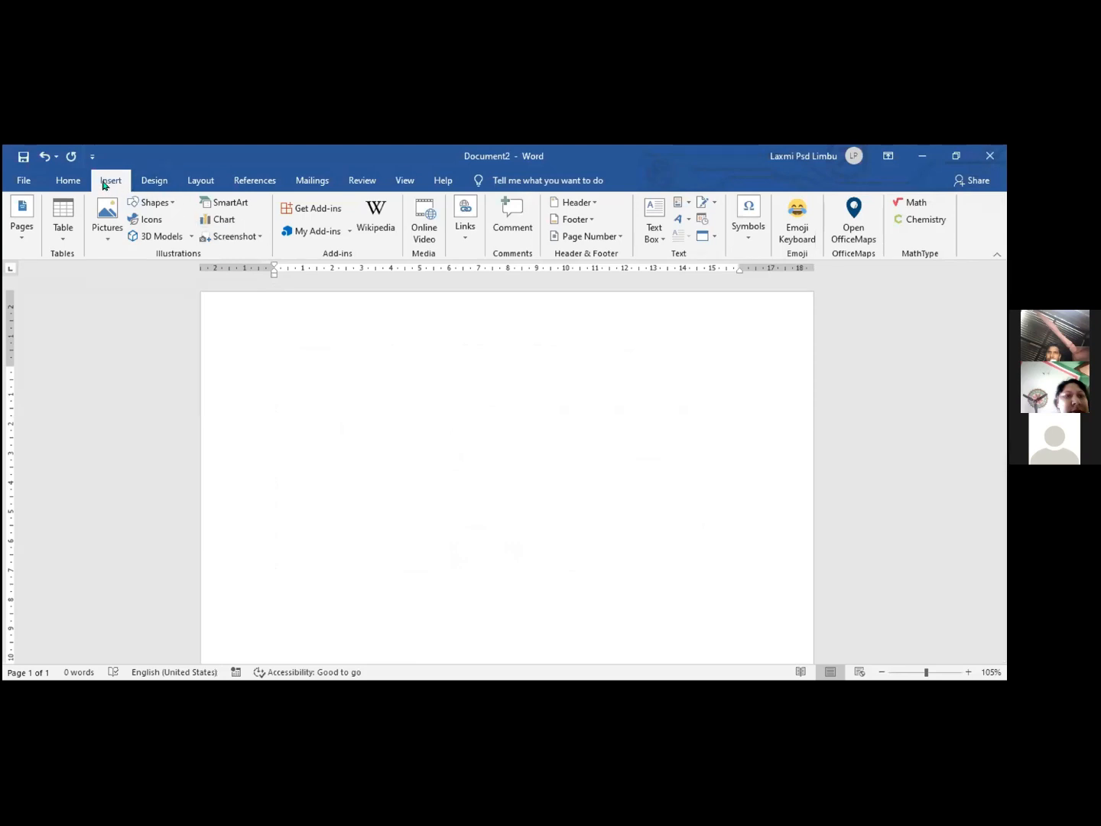
left_click(69, 245)
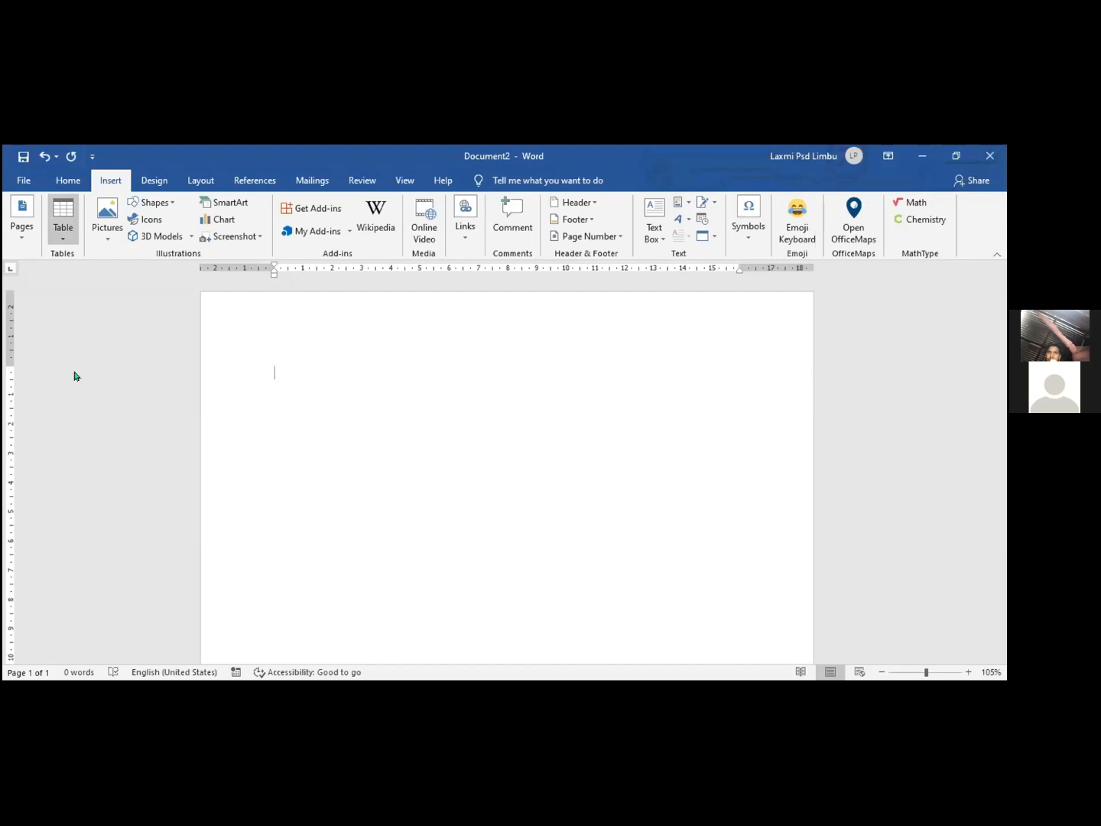
left_click(86, 446)
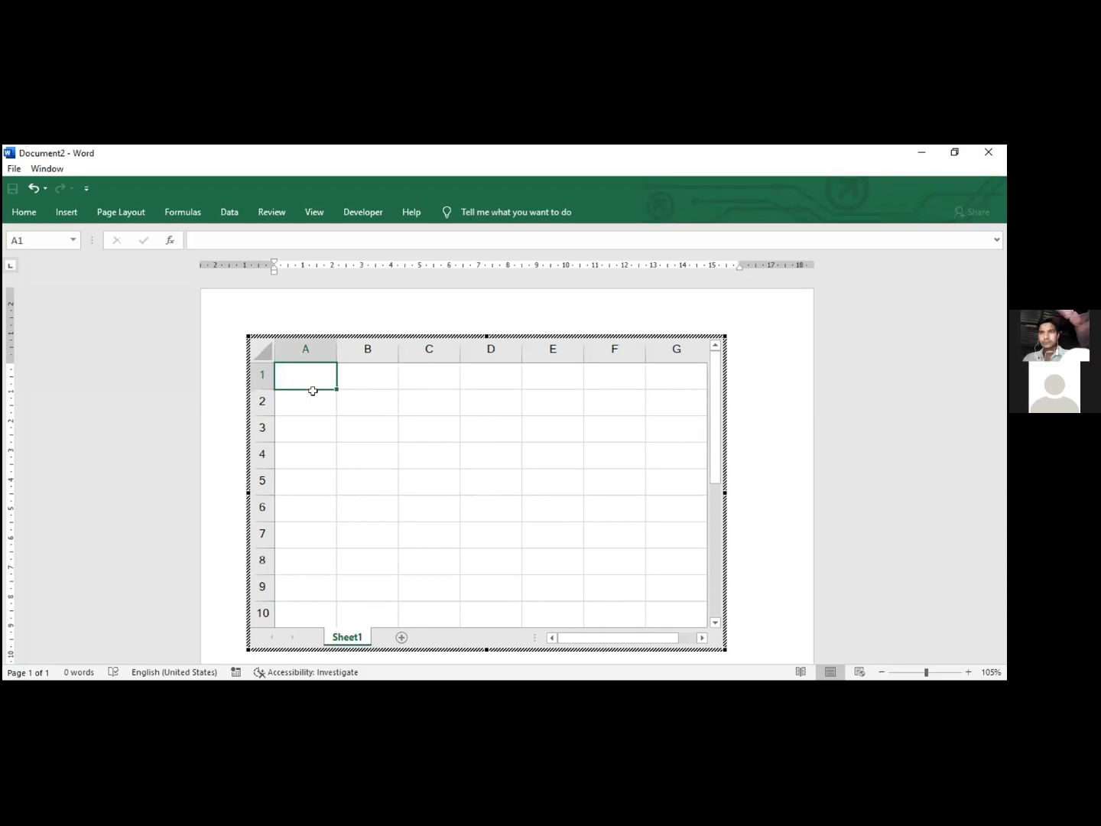
Step: Enter the formula =A2+A4 in cell B3 of the embedded worksheet
left_click(293, 427)
left_click(312, 450)
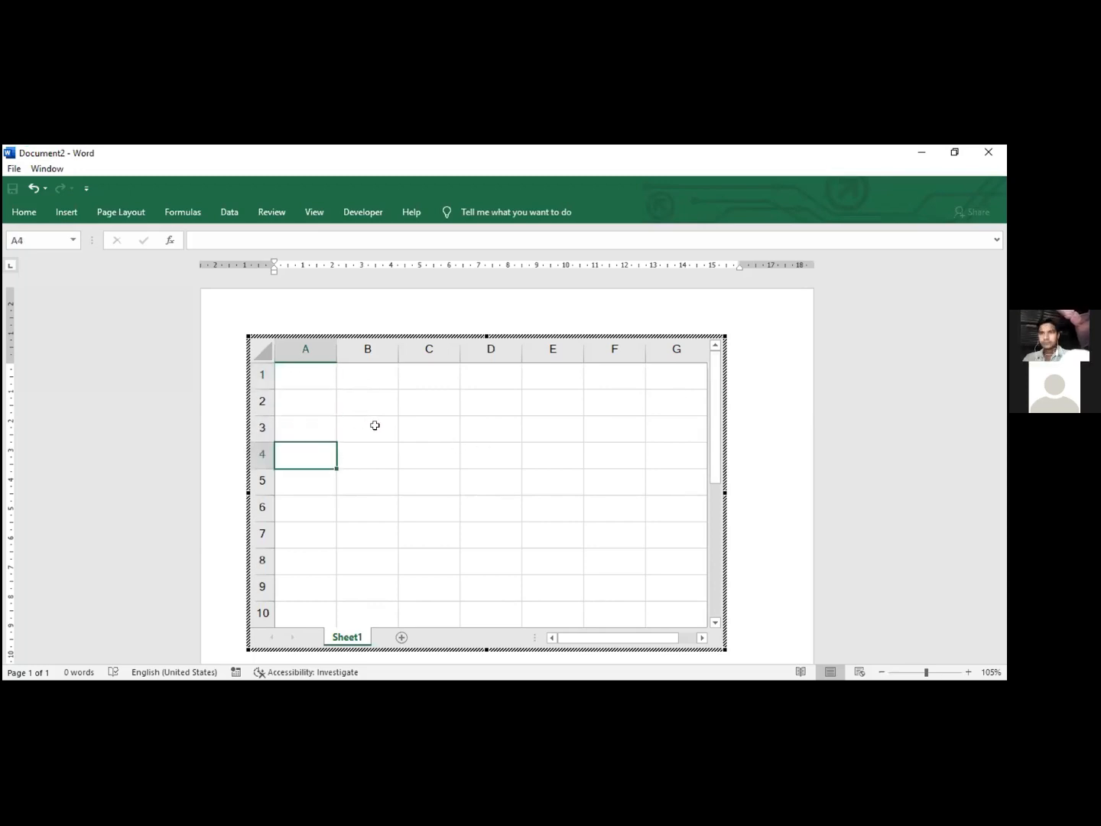
left_click(373, 425)
type("=")
left_click(292, 410)
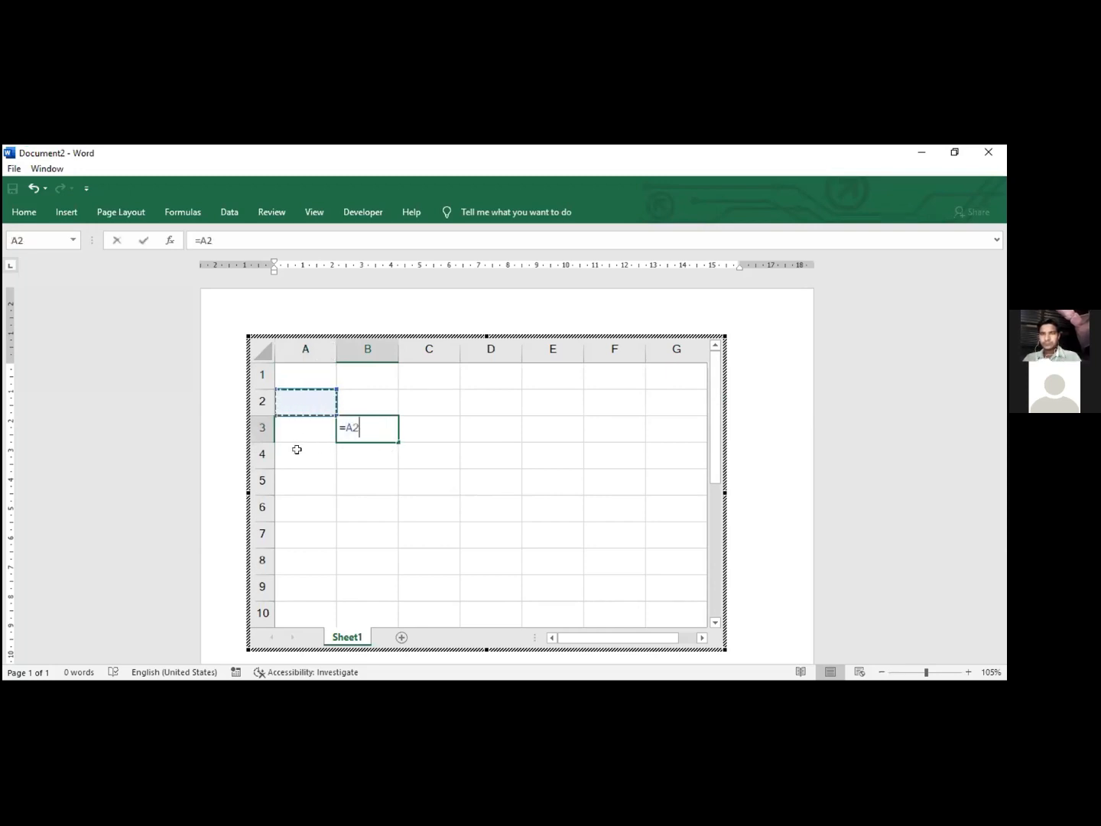
type("+")
left_click(314, 457)
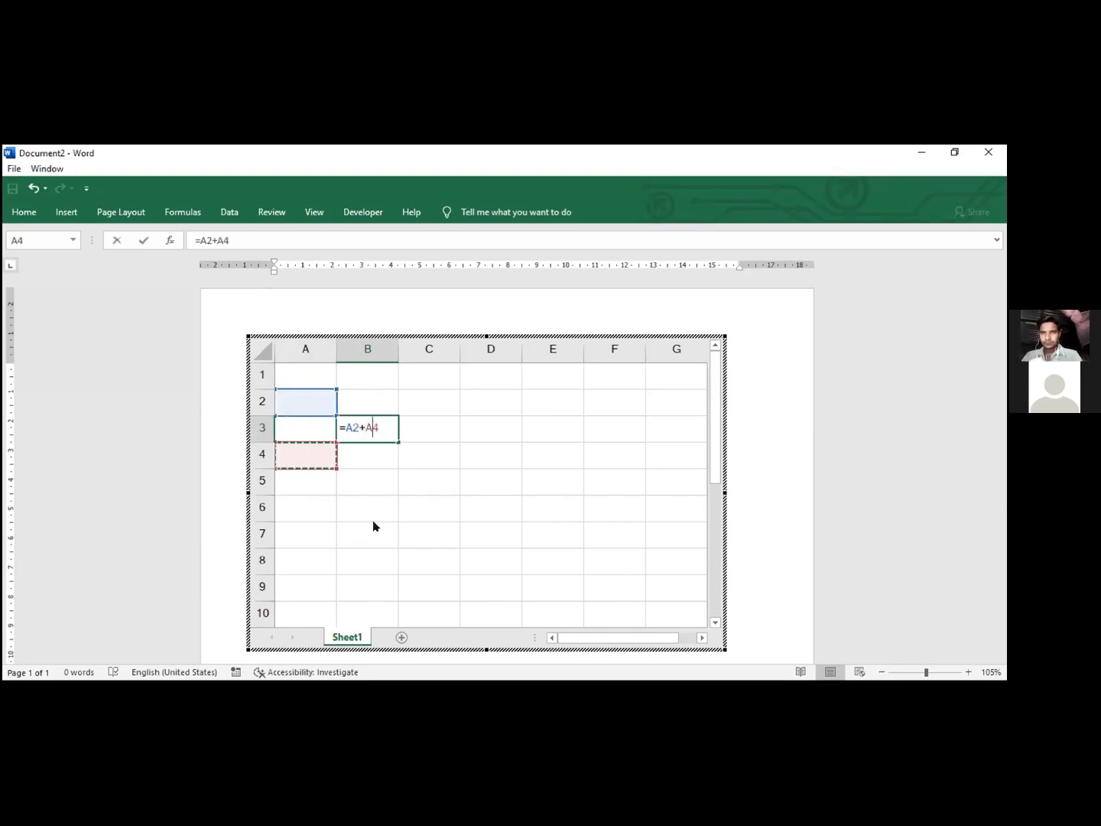
key("BackSpace")
left_click(489, 405)
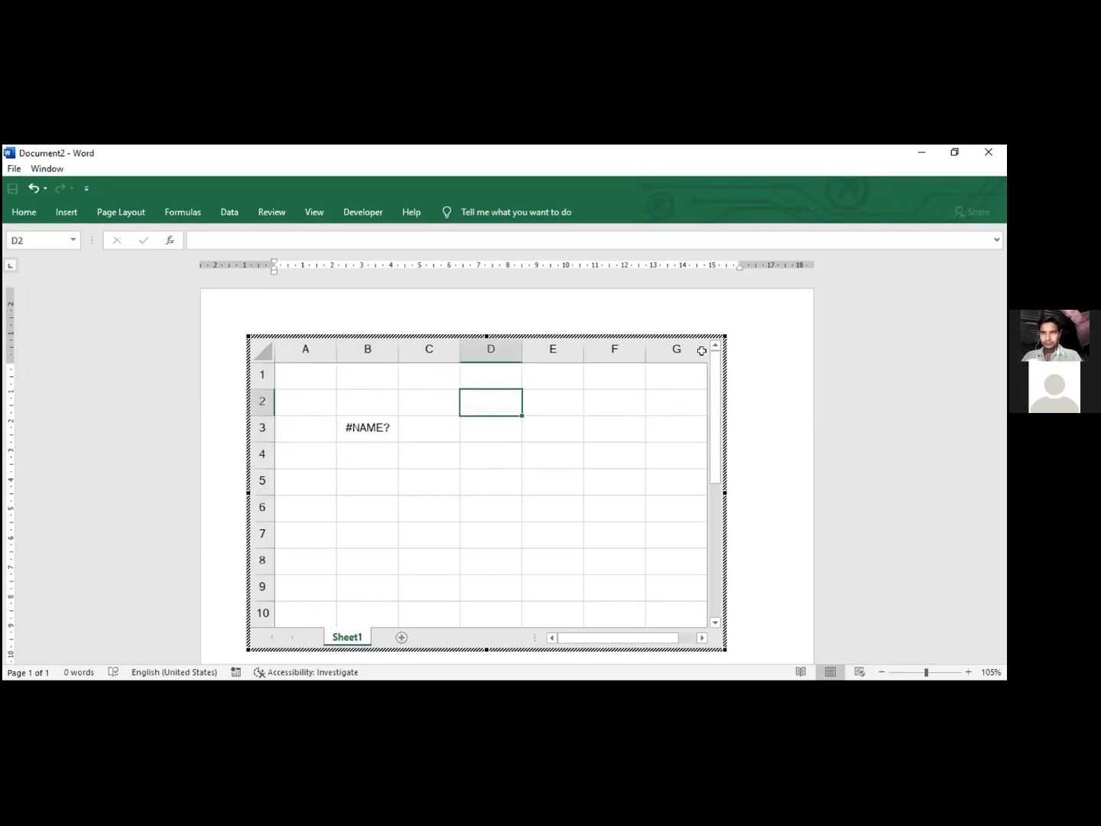
Step: Stop editing the worksheet, then select the embedded object and delete it
left_click(743, 387)
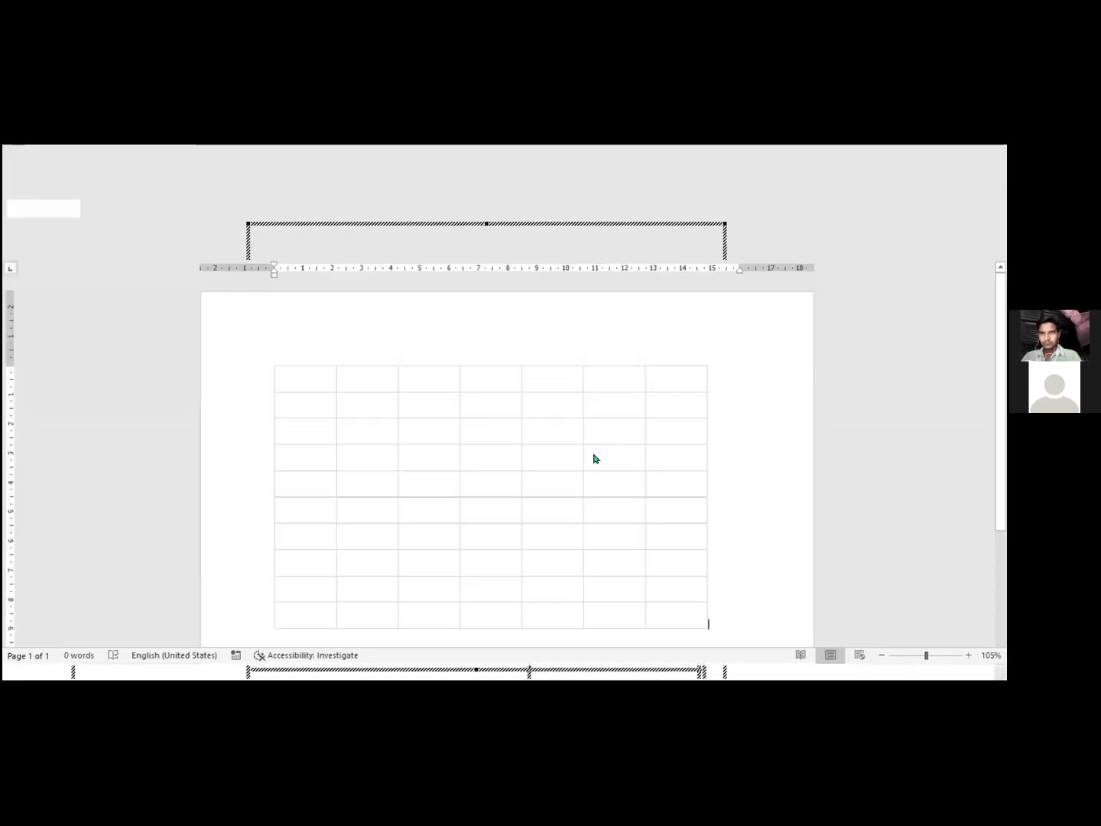
left_click(595, 457)
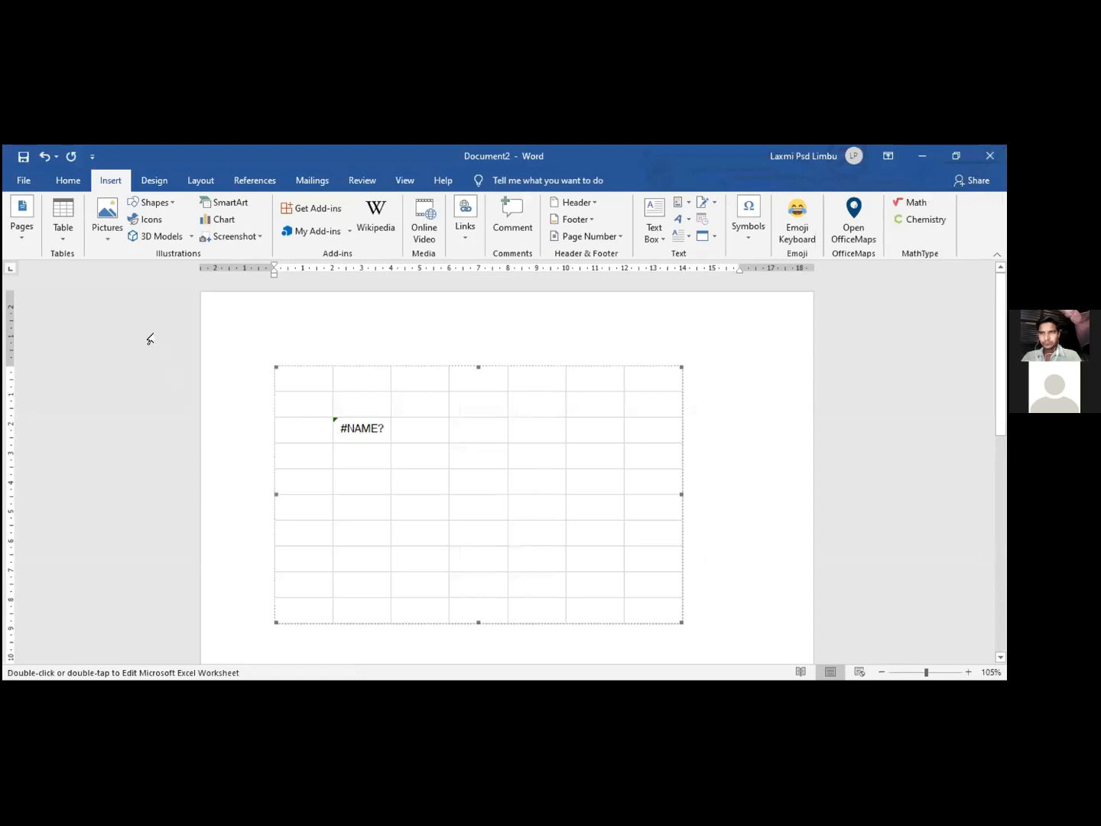
key("Delete")
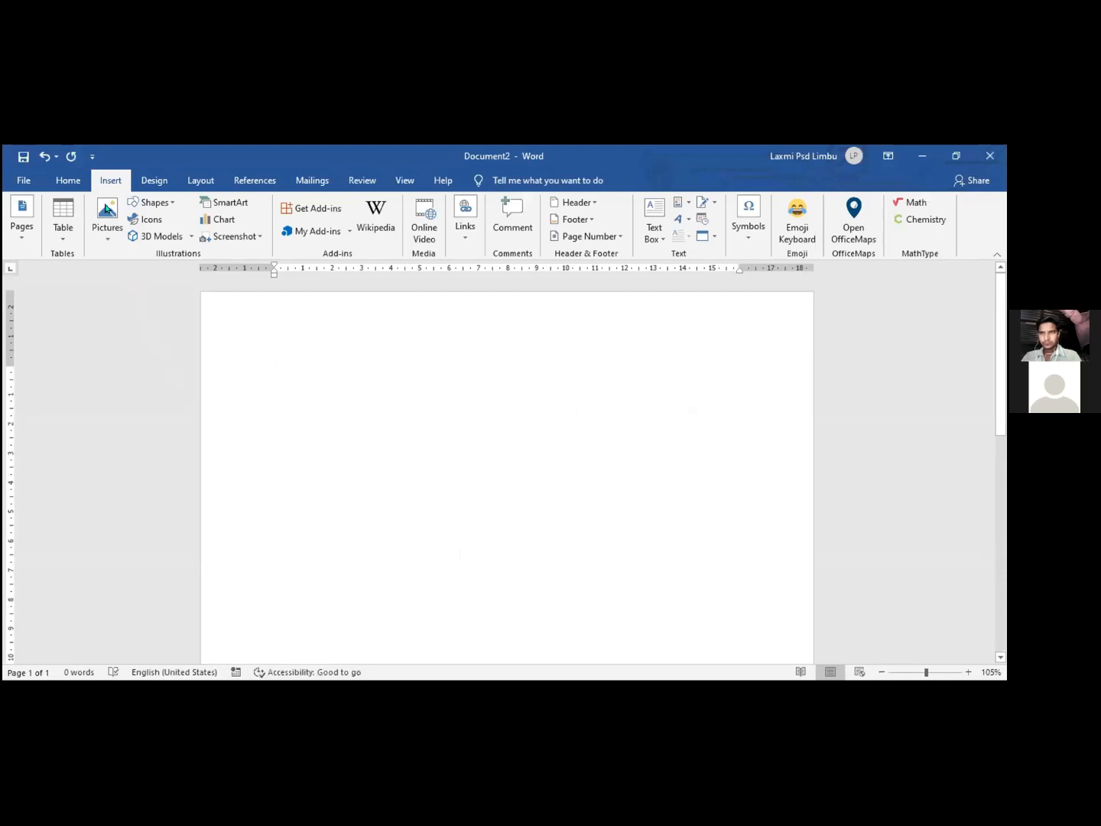
left_click(64, 228)
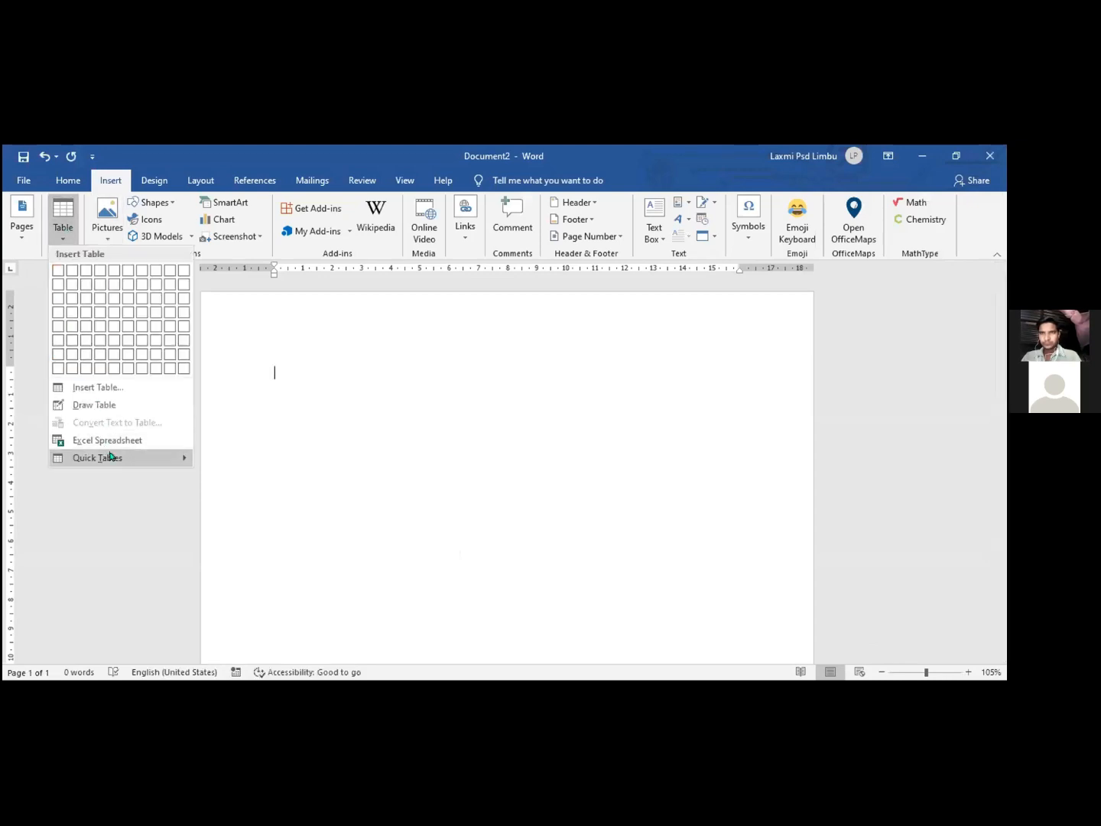
mouse_move(111, 456)
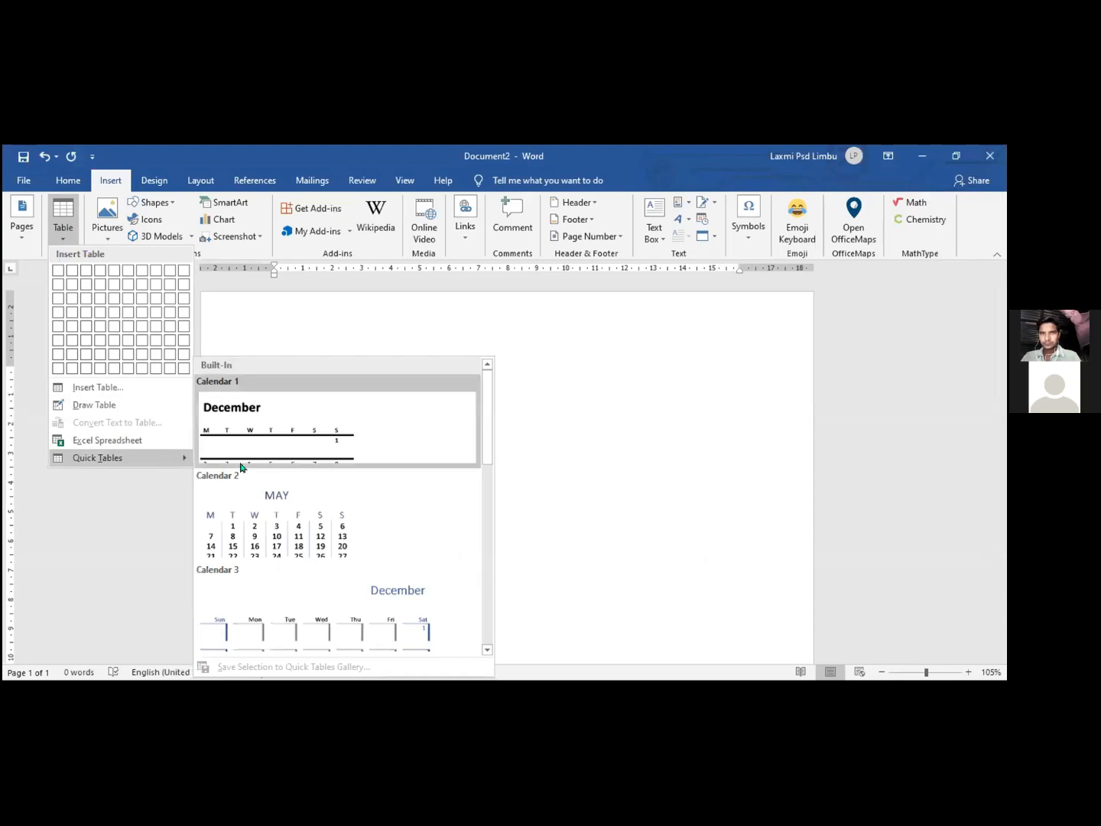
scroll(265, 457, "down", 6)
scroll(265, 458, "up", 3)
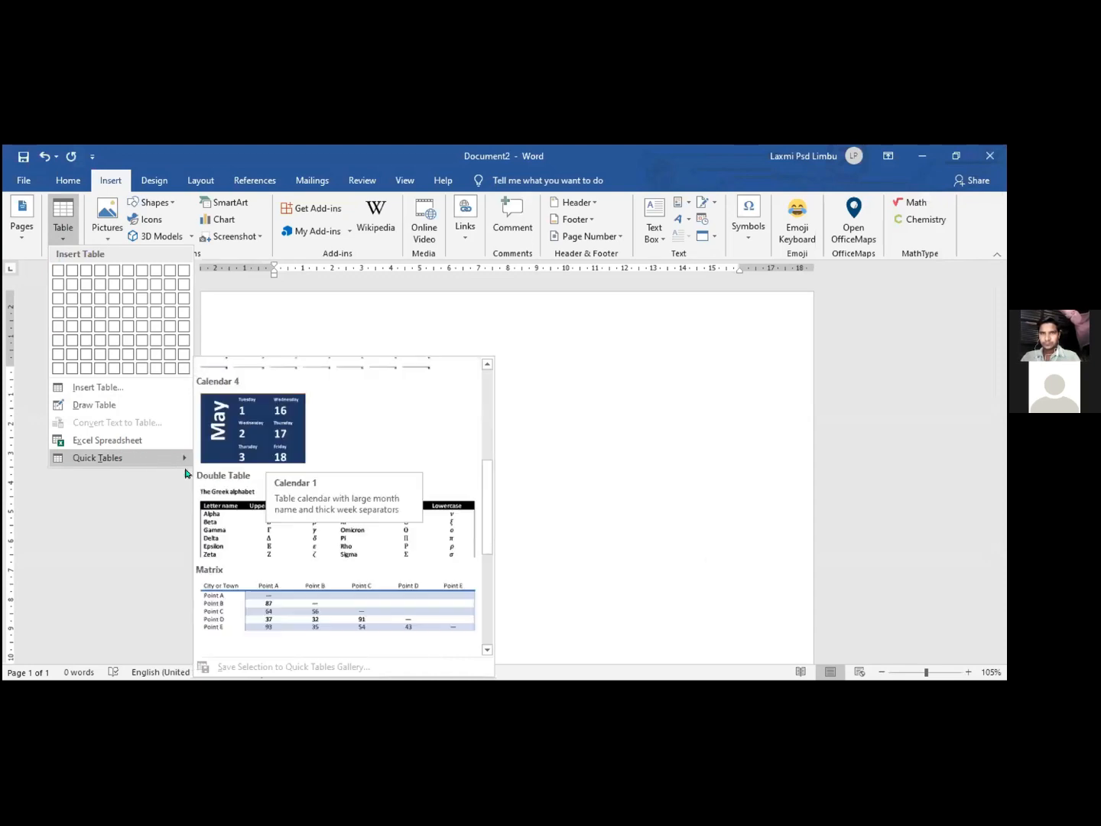
scroll(306, 468, "down", 3)
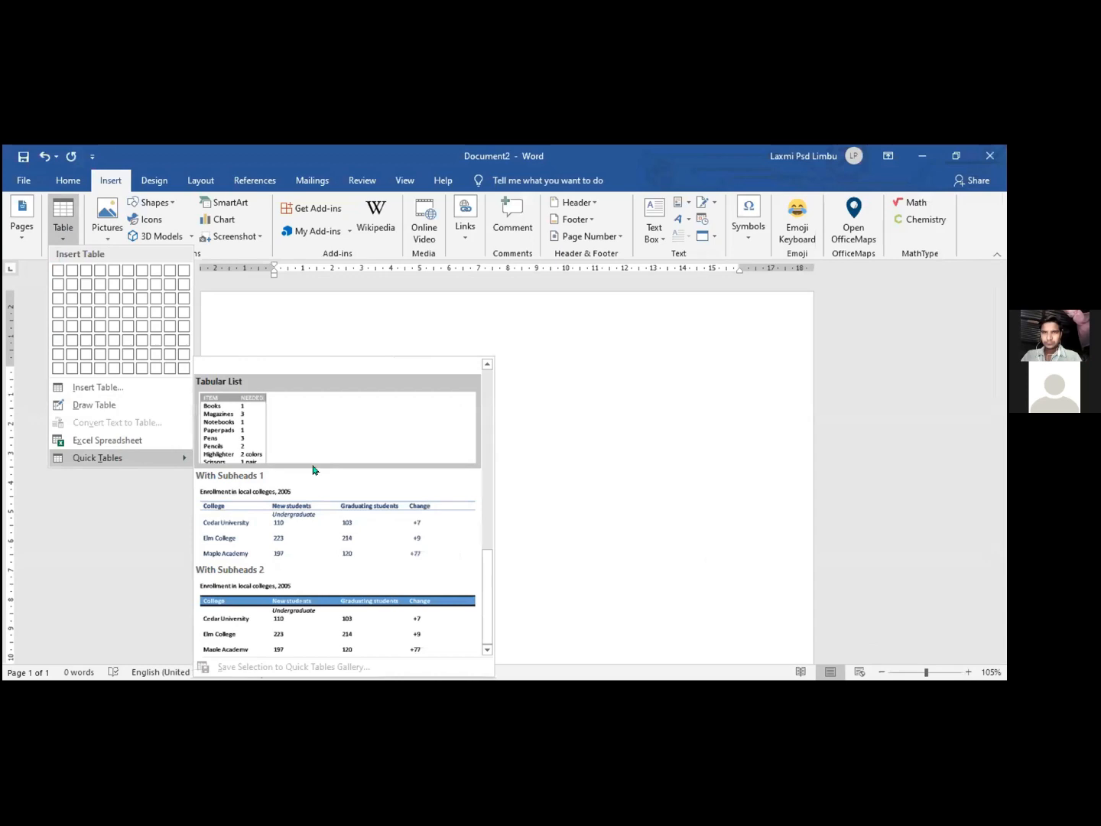
scroll(313, 469, "up", 8)
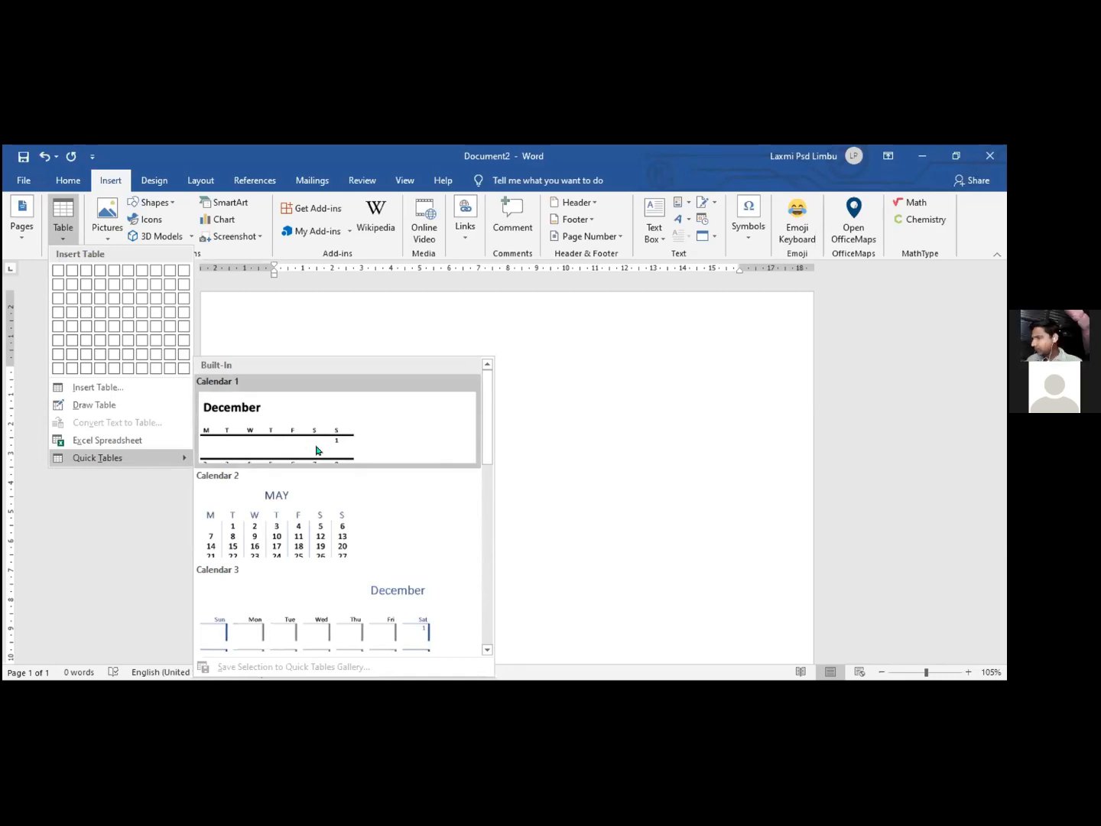
scroll(317, 451, "down", 5)
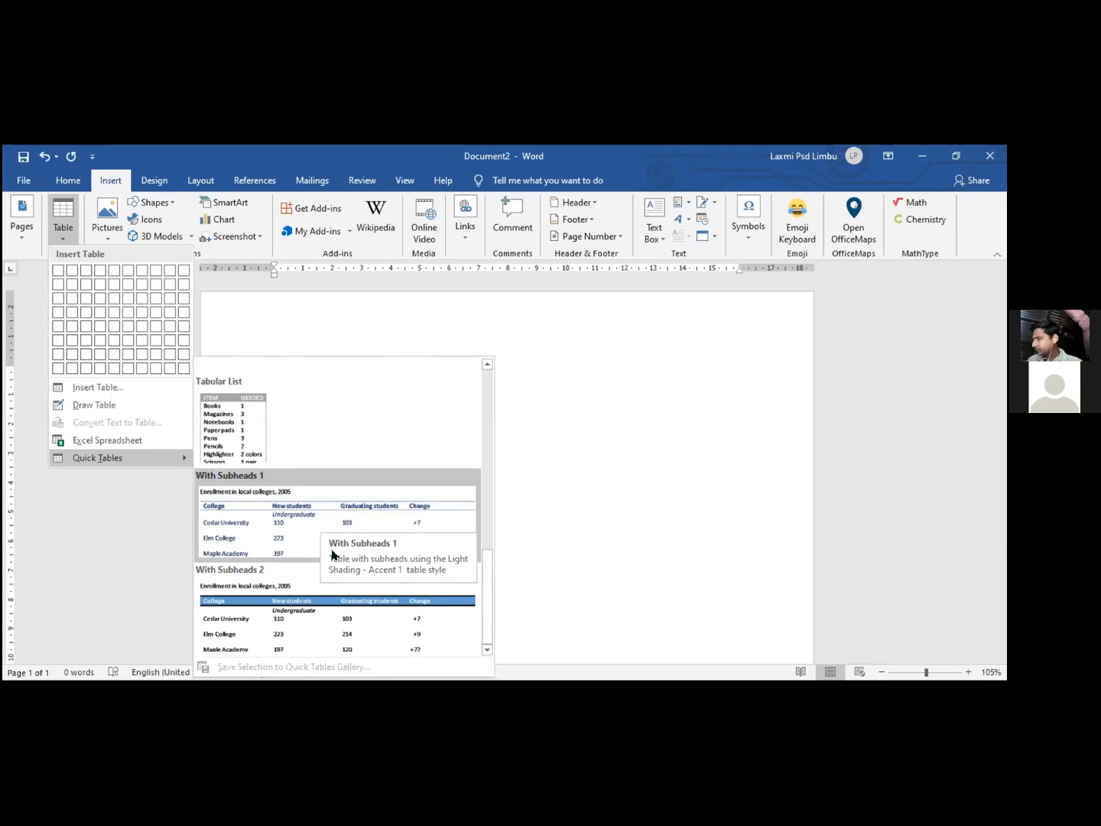
scroll(334, 535, "up", 3)
scroll(289, 576, "up", 3)
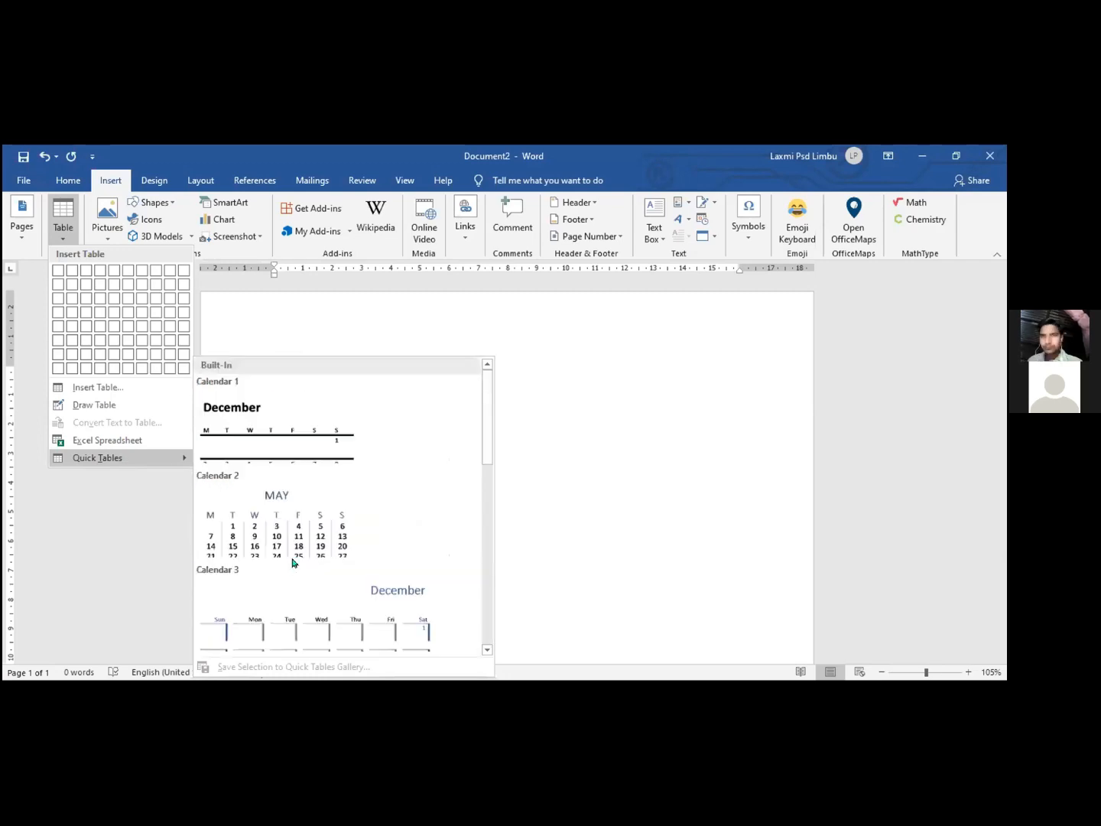
Step: Insert the Calendar 2 quick table and change the first weekday heading M to MARCH
left_click(309, 517)
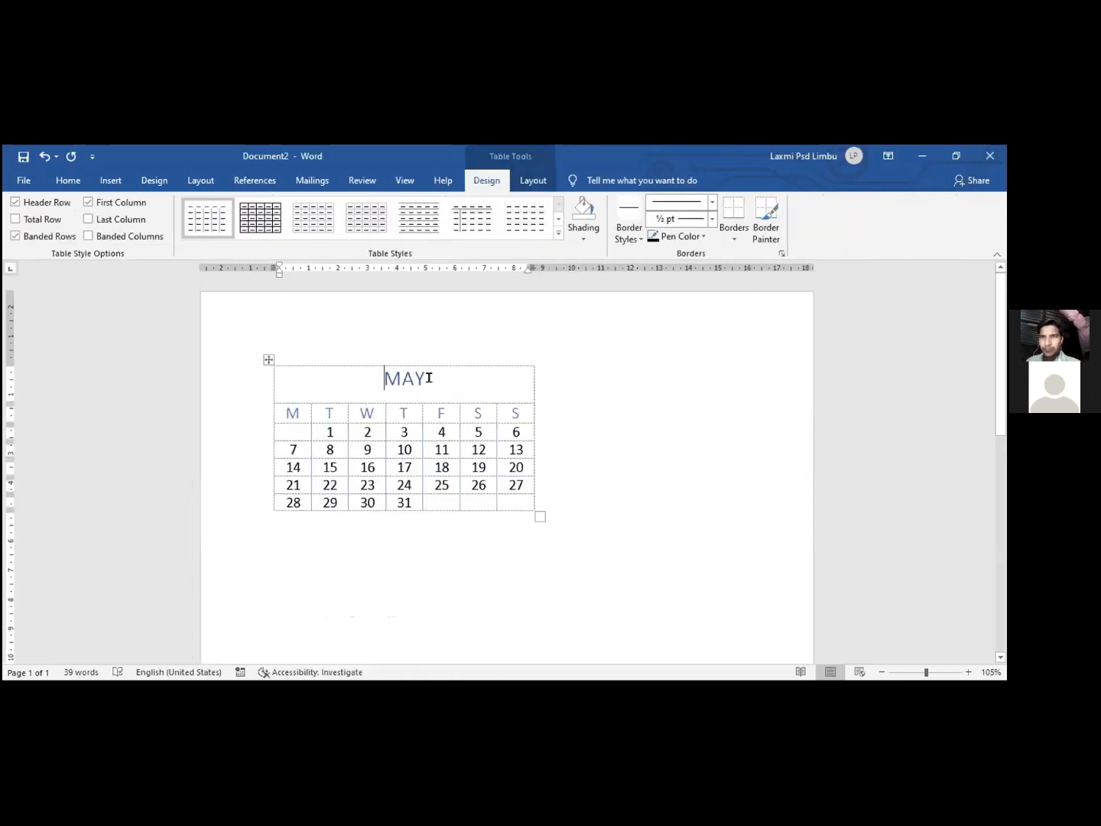
left_click_drag(425, 378, 390, 379)
left_click(410, 450)
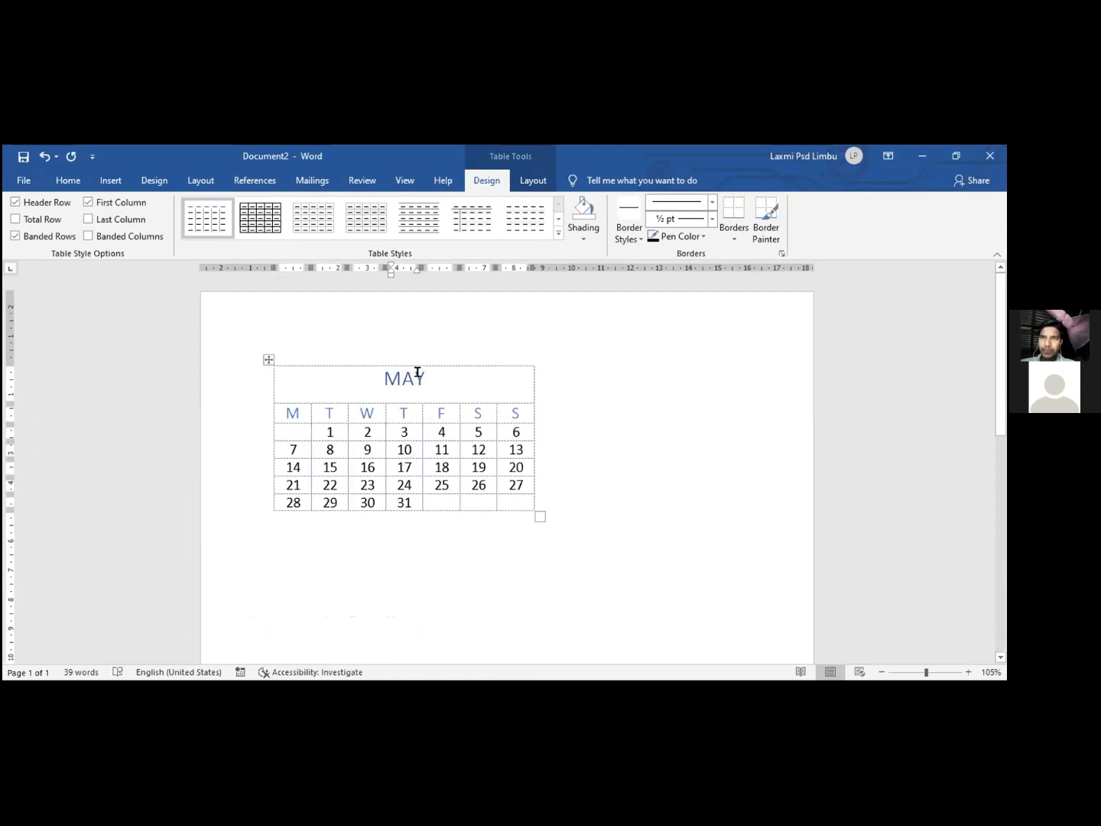
left_click(589, 280)
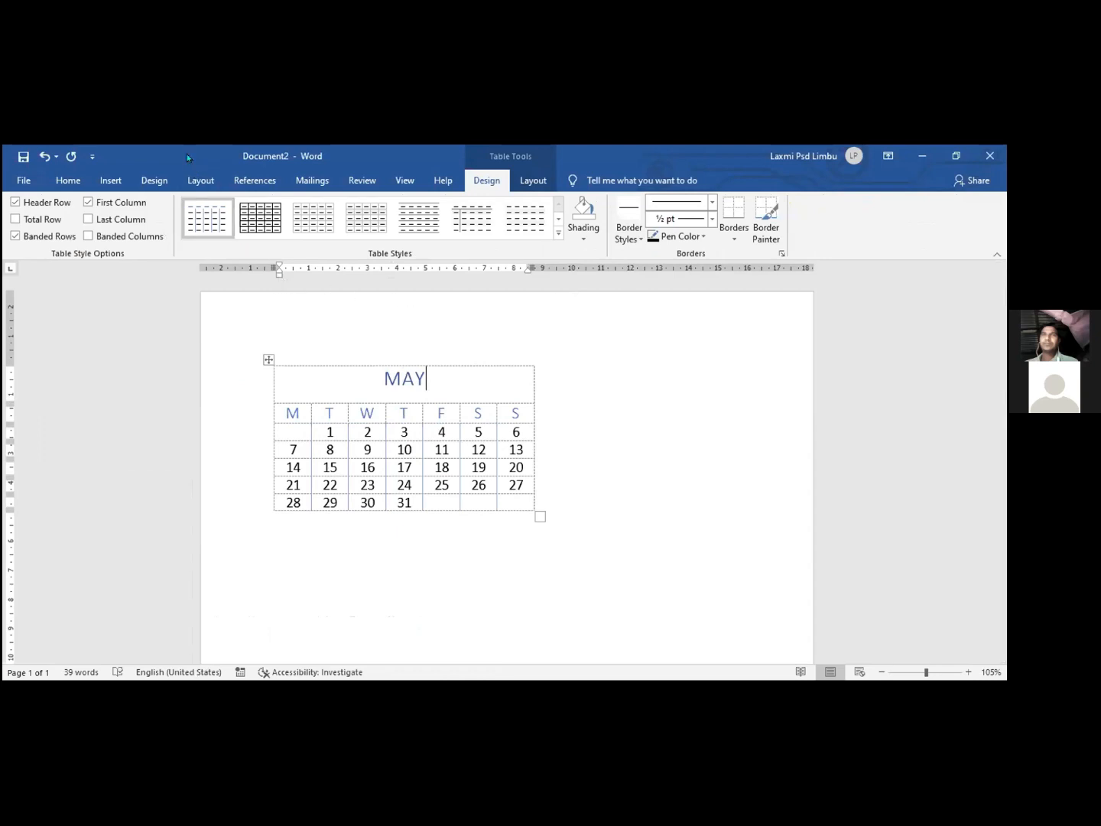
left_click(298, 414)
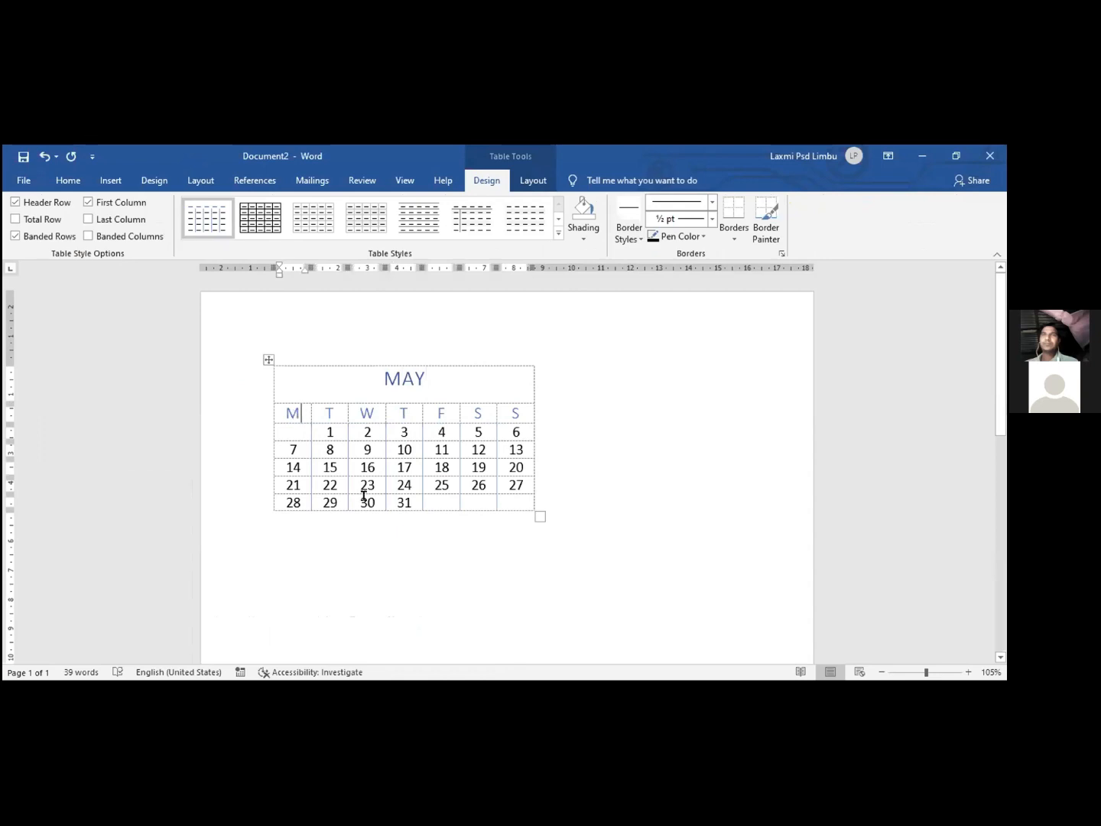
type("A")
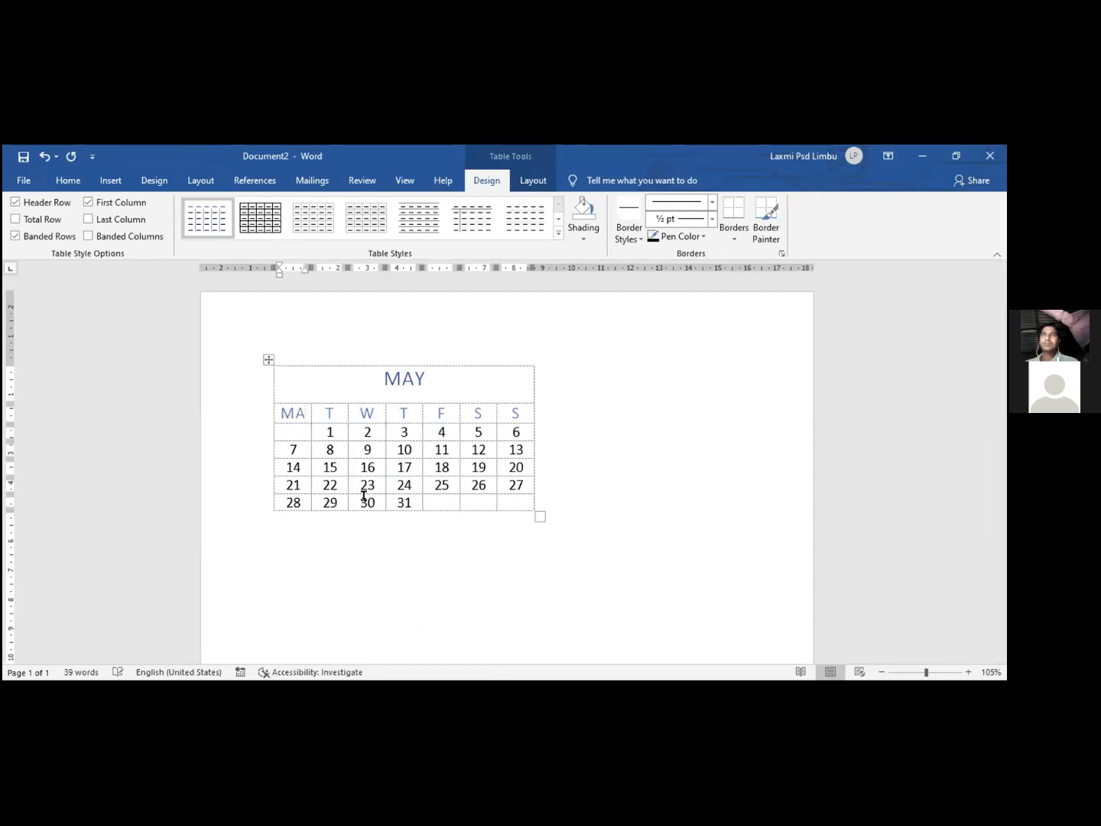
type("RC")
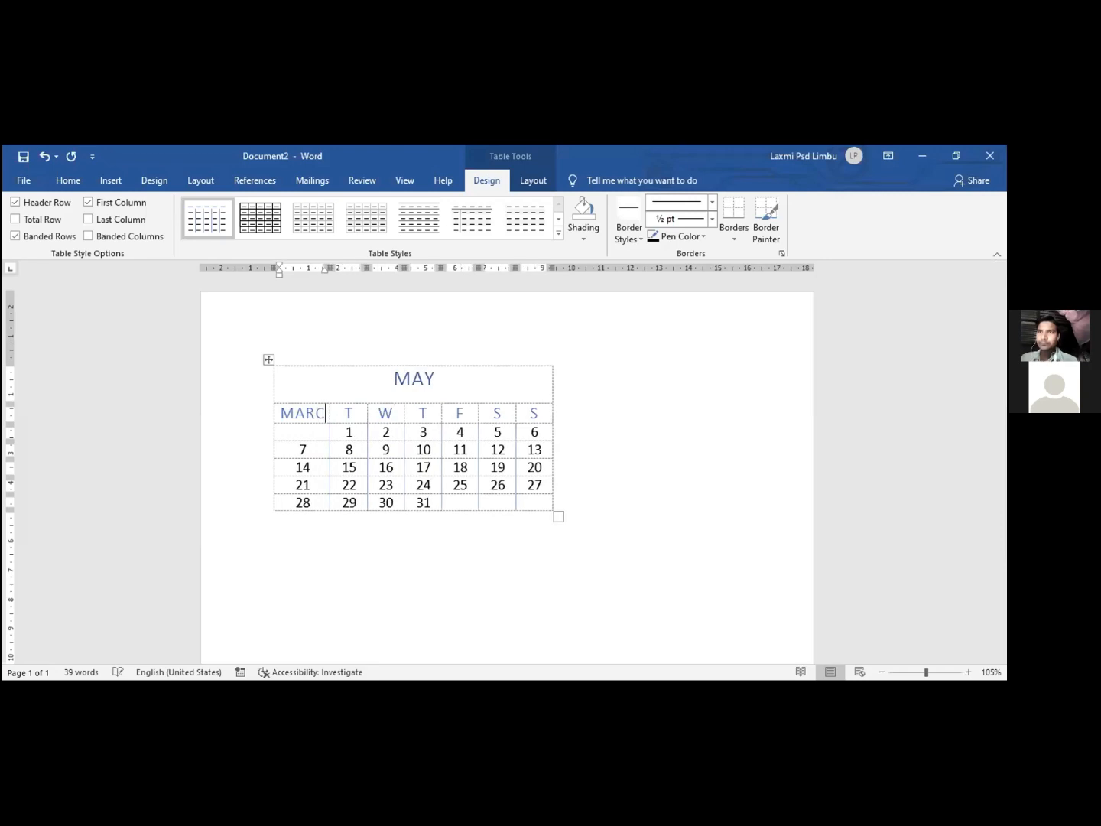
type("H")
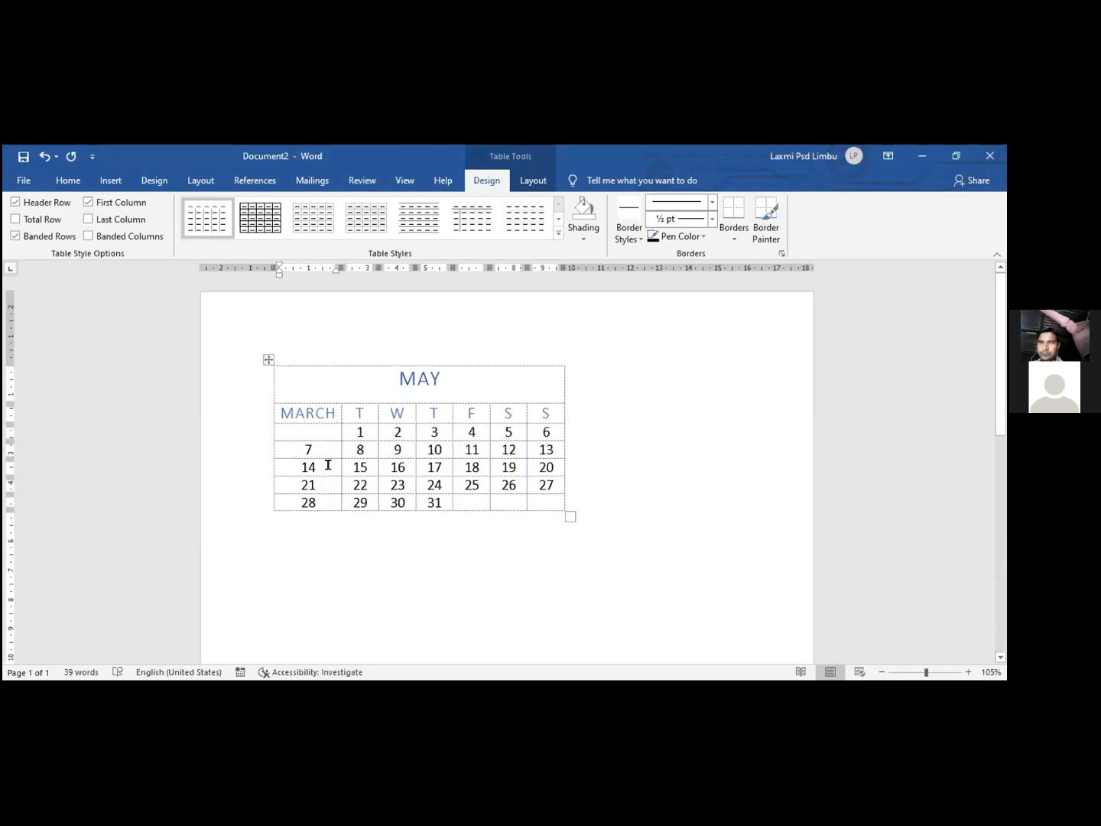
Step: Rotate the MARCH heading text to run vertically, reading bottom-to-top
left_click(529, 175)
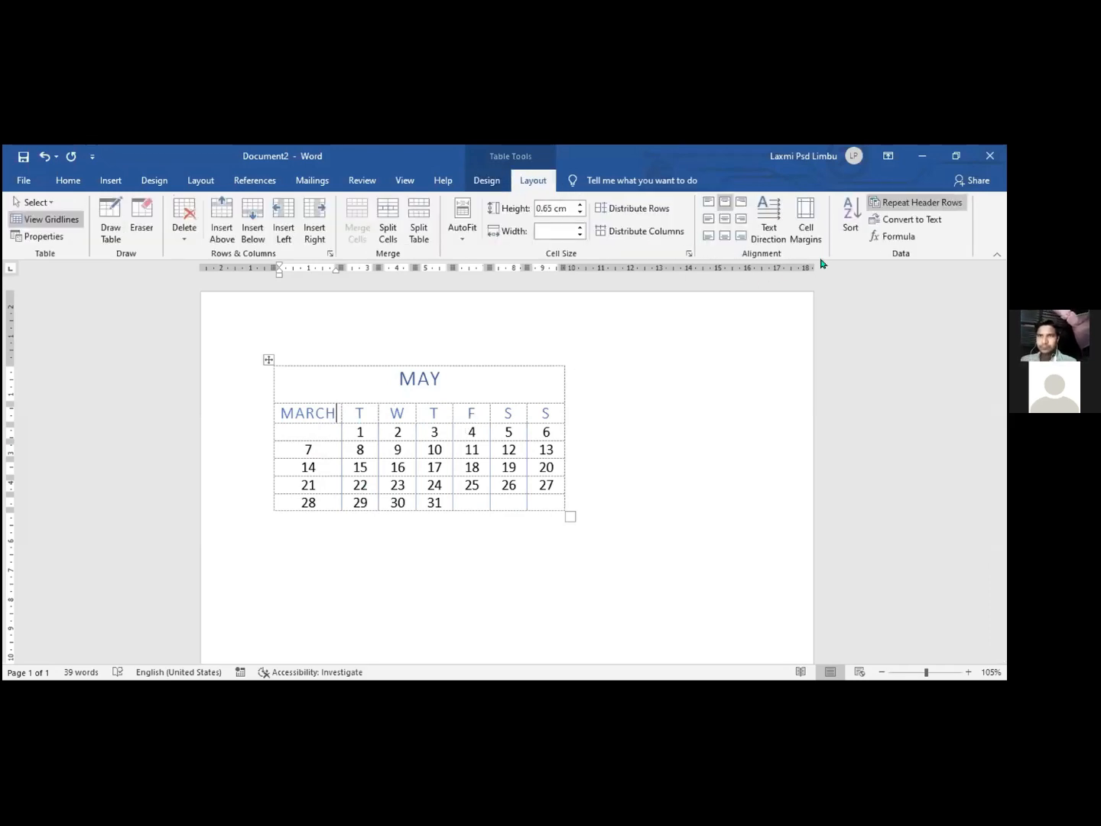
left_click(770, 224)
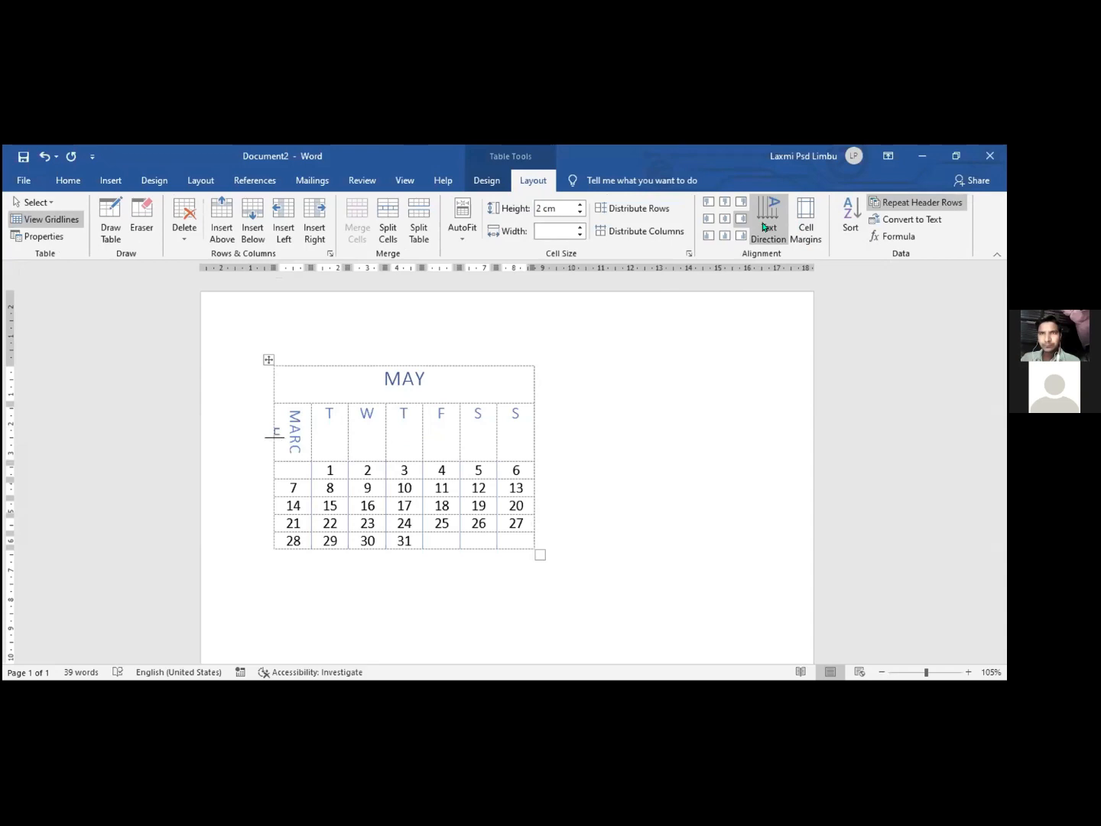
left_click(762, 226)
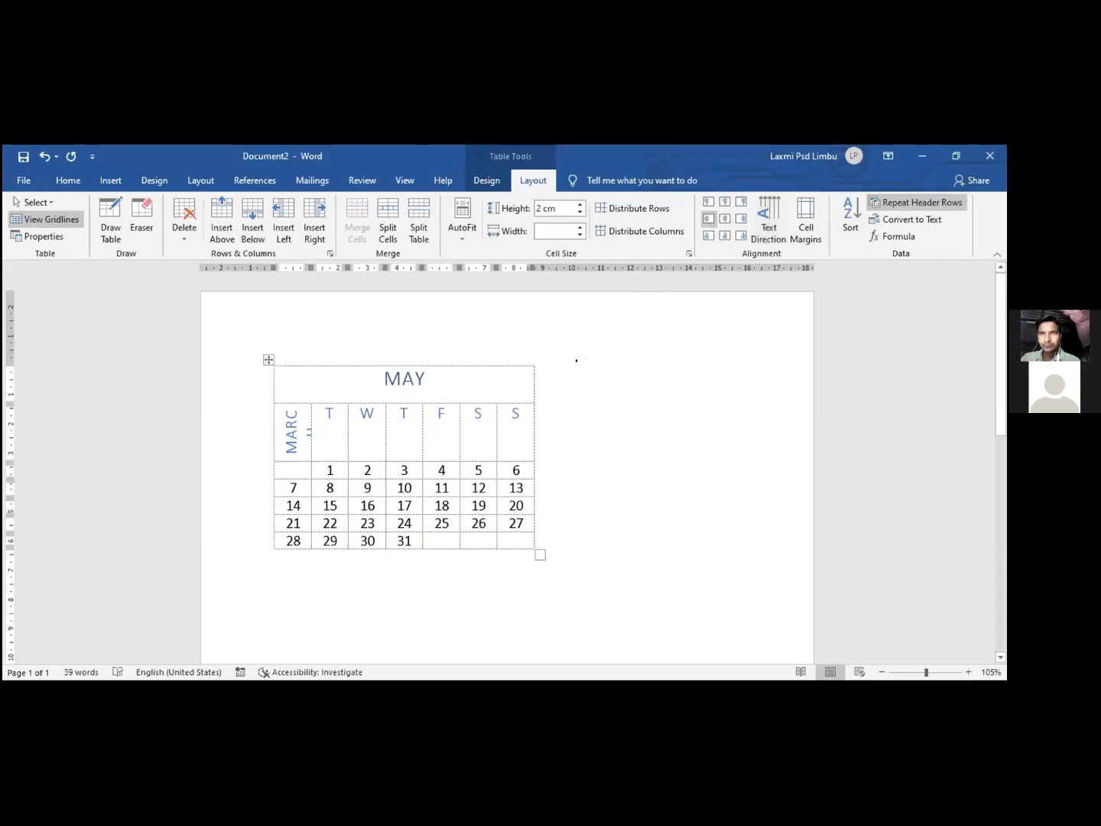
Step: Delete the F day heading, change that cell's text direction, and center its contents
left_click(447, 407)
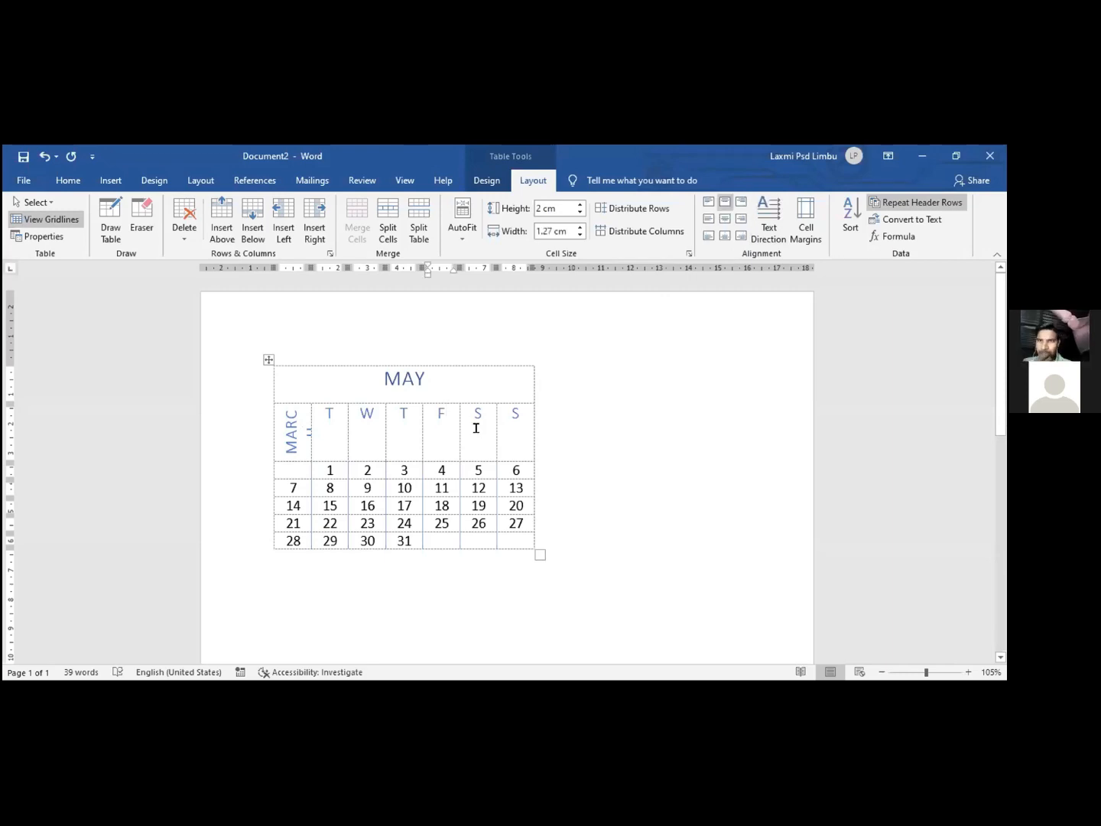
key("BackSpace")
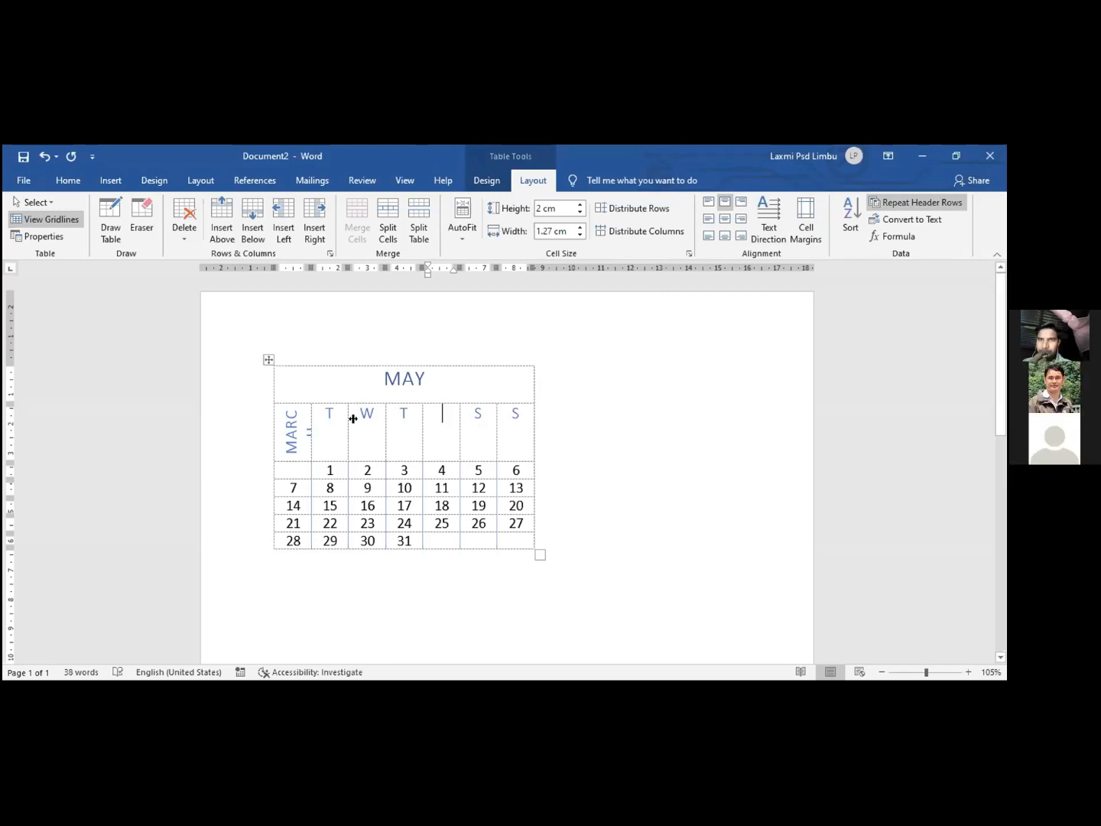
left_click(769, 232)
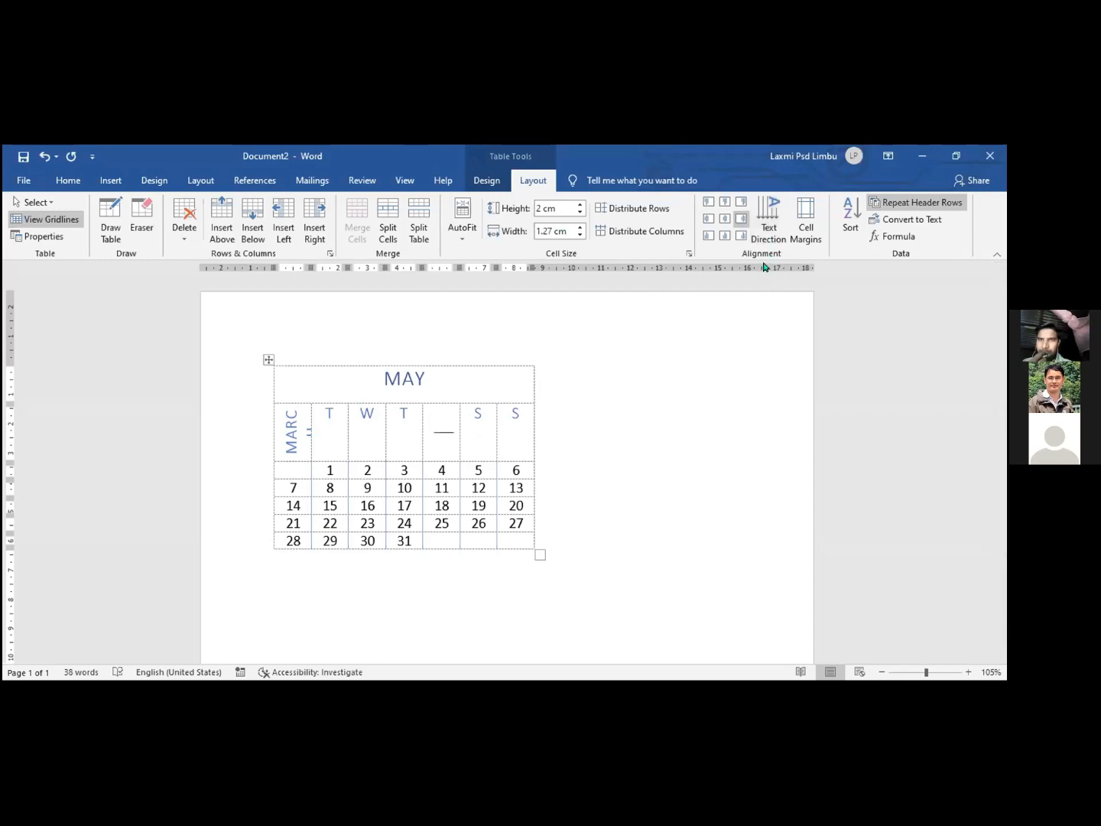
left_click(773, 232)
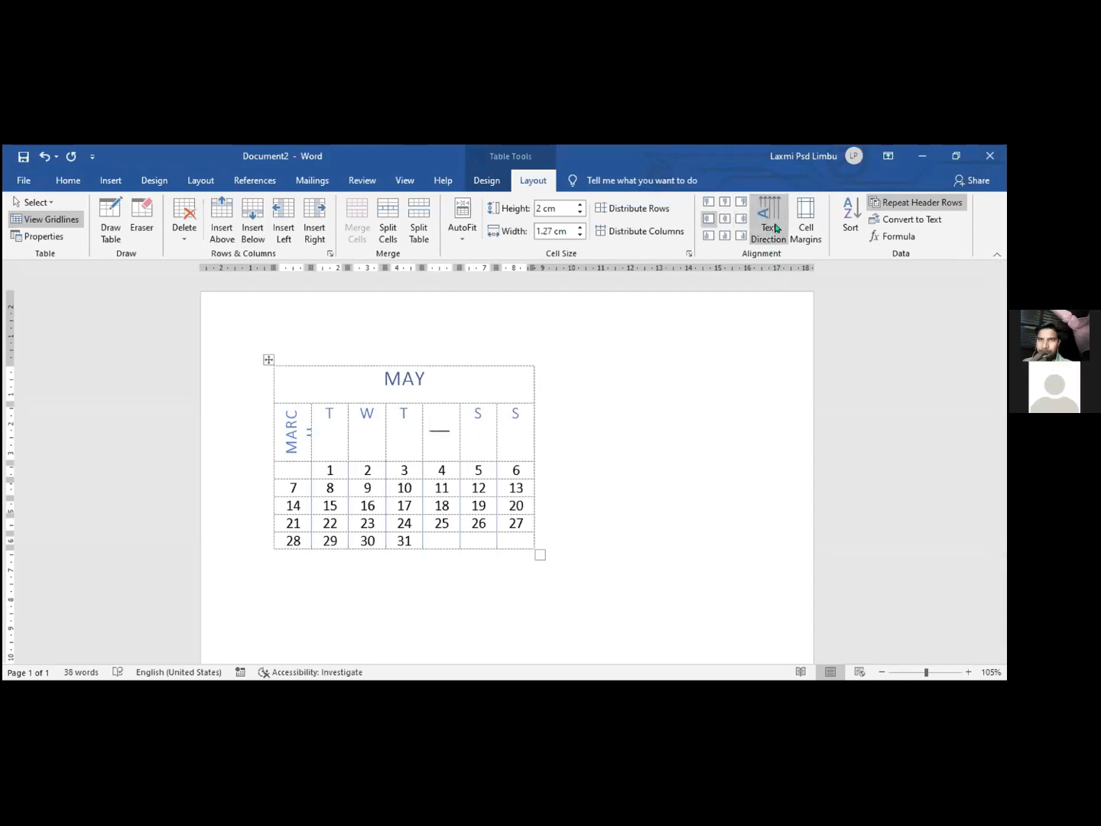
scroll(773, 233, "up", 2)
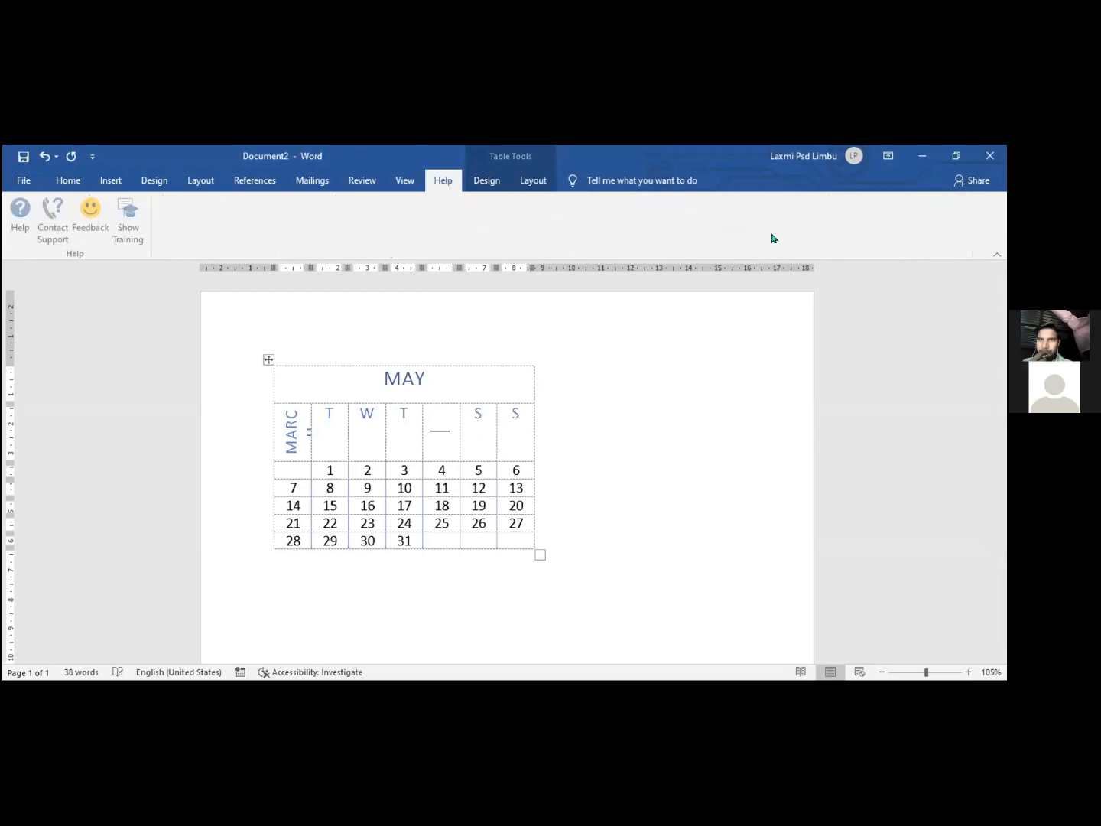
scroll(771, 236, "down", 2)
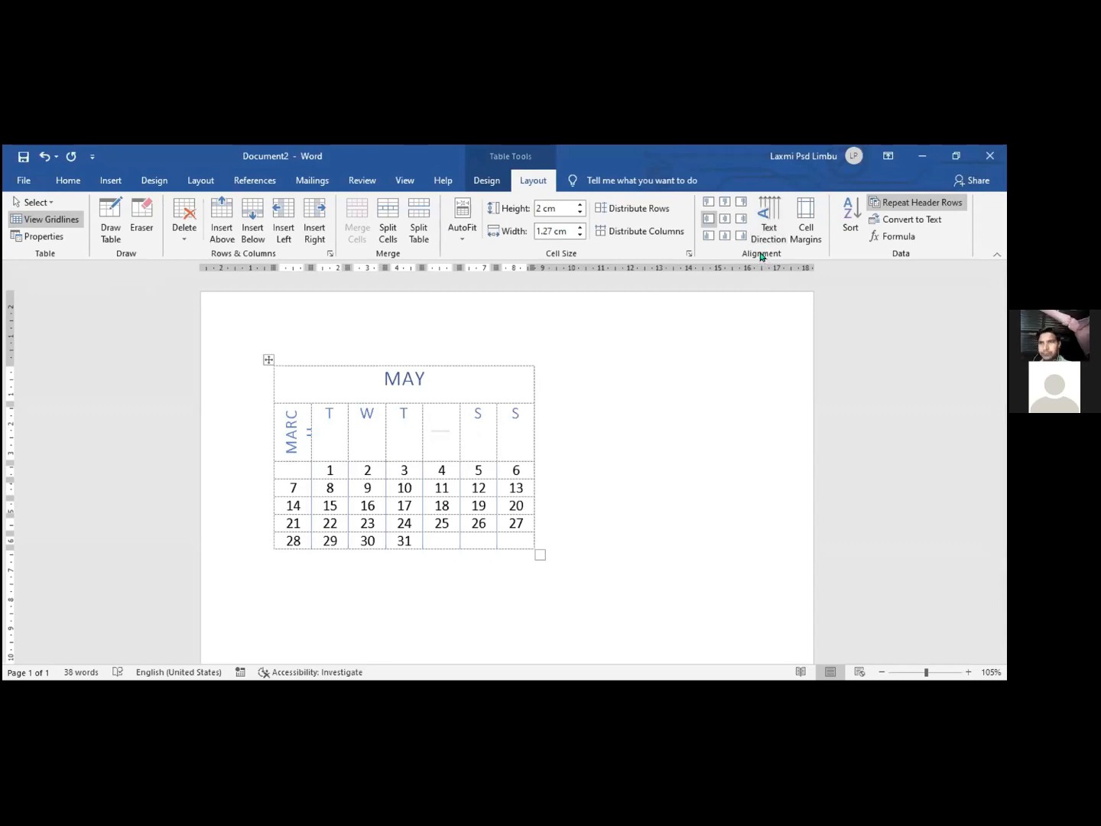
left_click(723, 222)
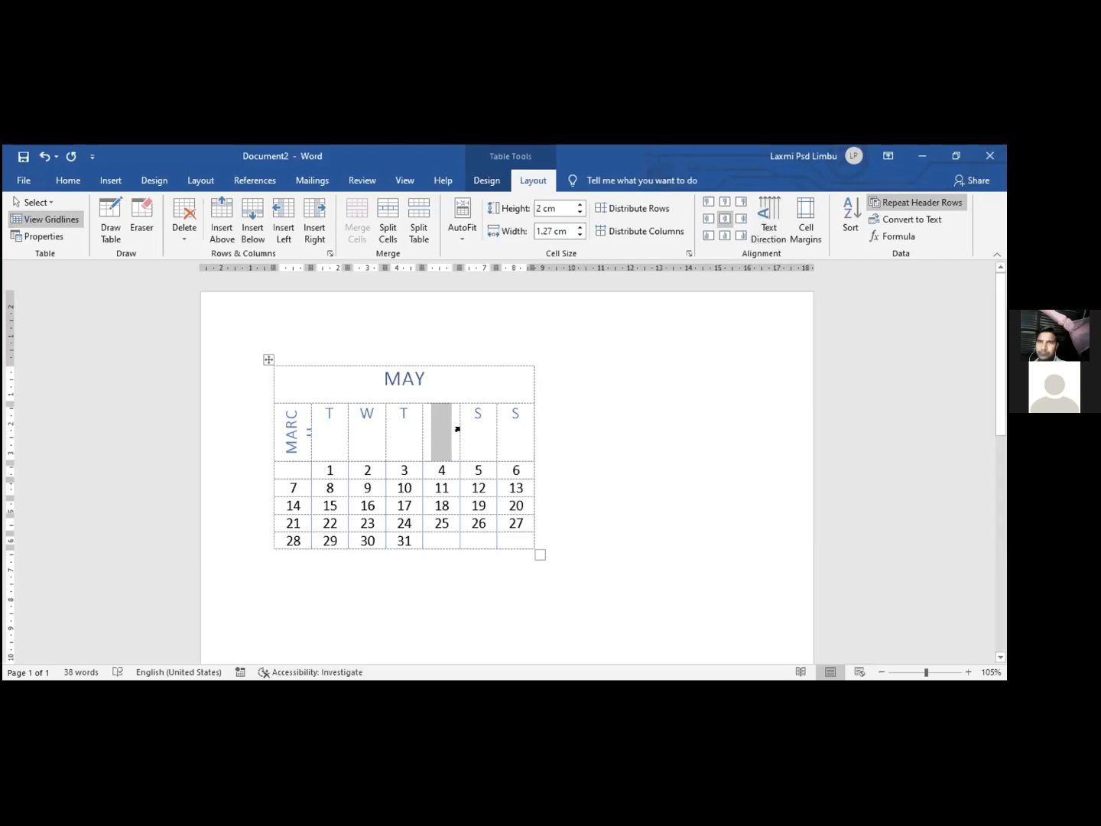
key("Right")
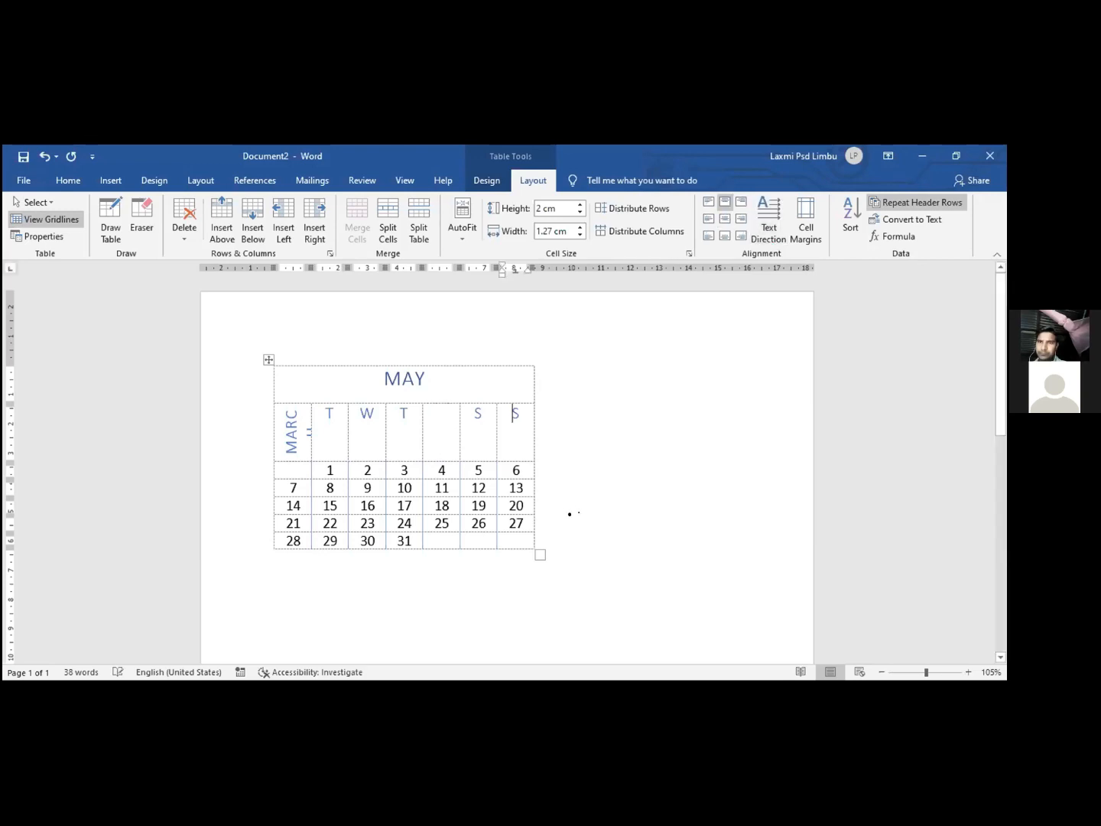
scroll(567, 512, "down", 3)
scroll(577, 474, "up", 3)
scroll(478, 441, "down", 1)
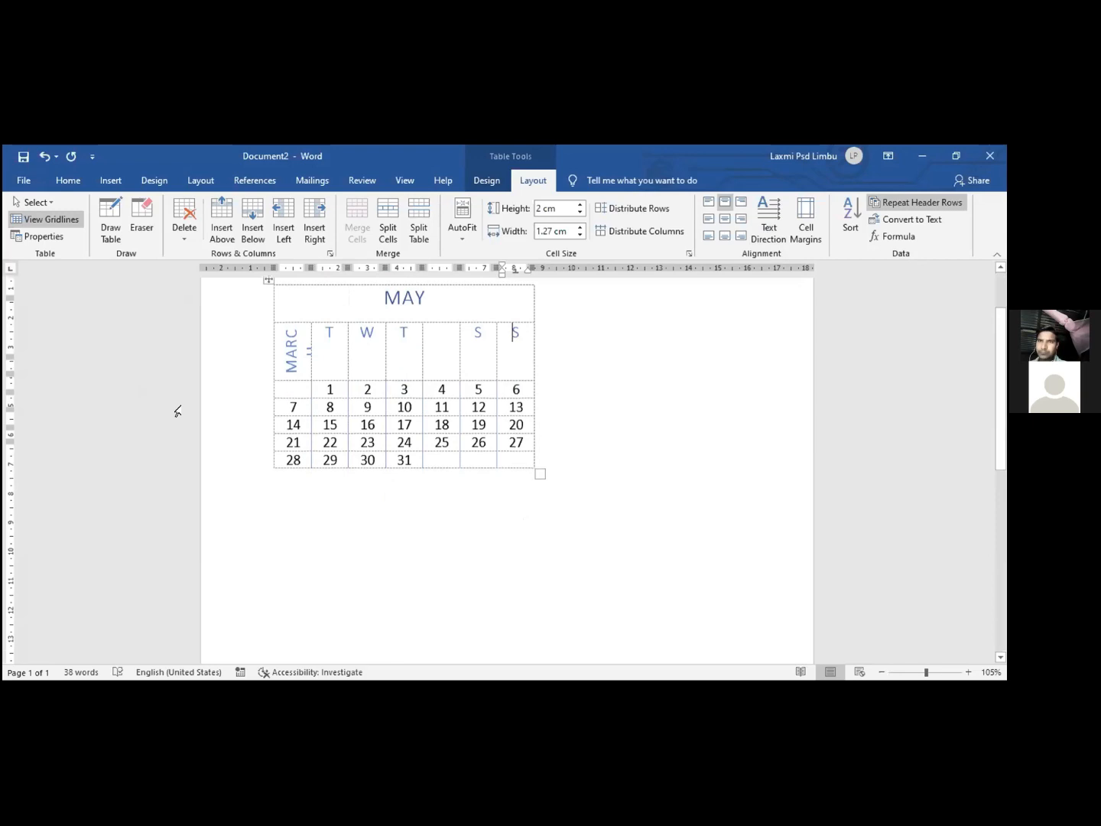
scroll(326, 423, "up", 1)
Step: Place the insertion point at the end of MAY
left_click(439, 381)
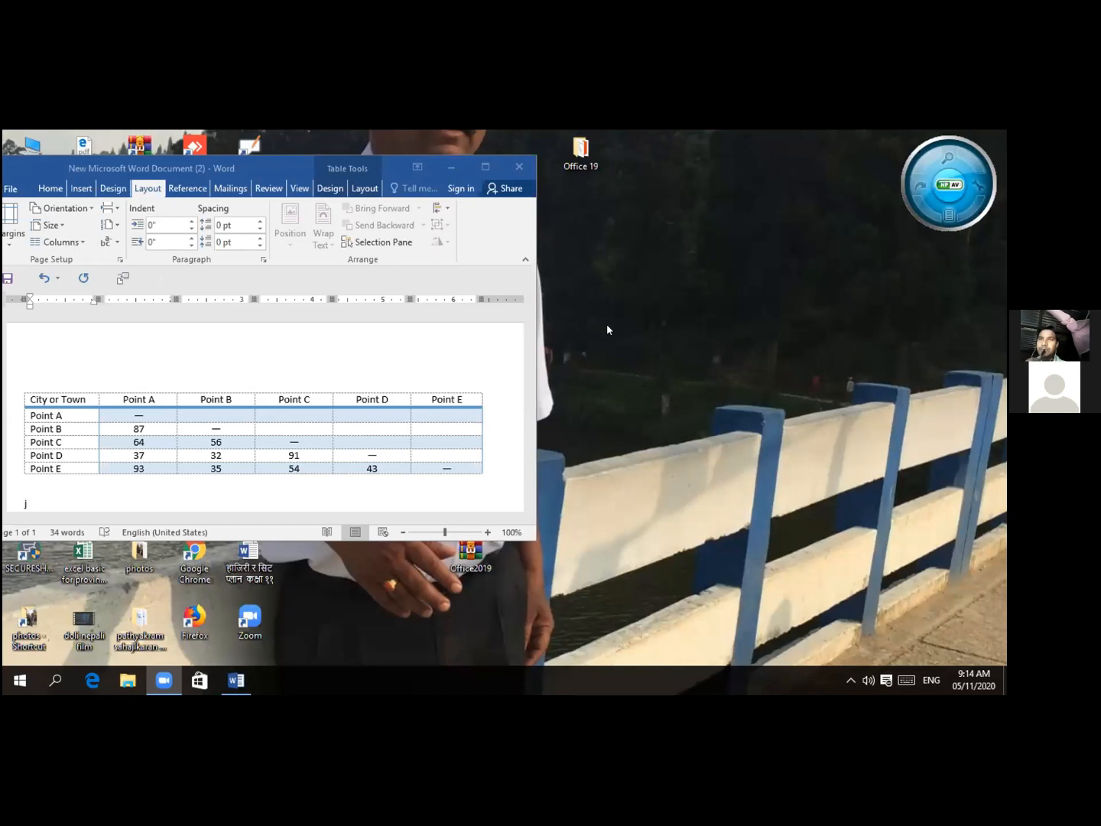
Step: Maximize the distance-table document and make the Point A cell's text vertical
left_click(486, 168)
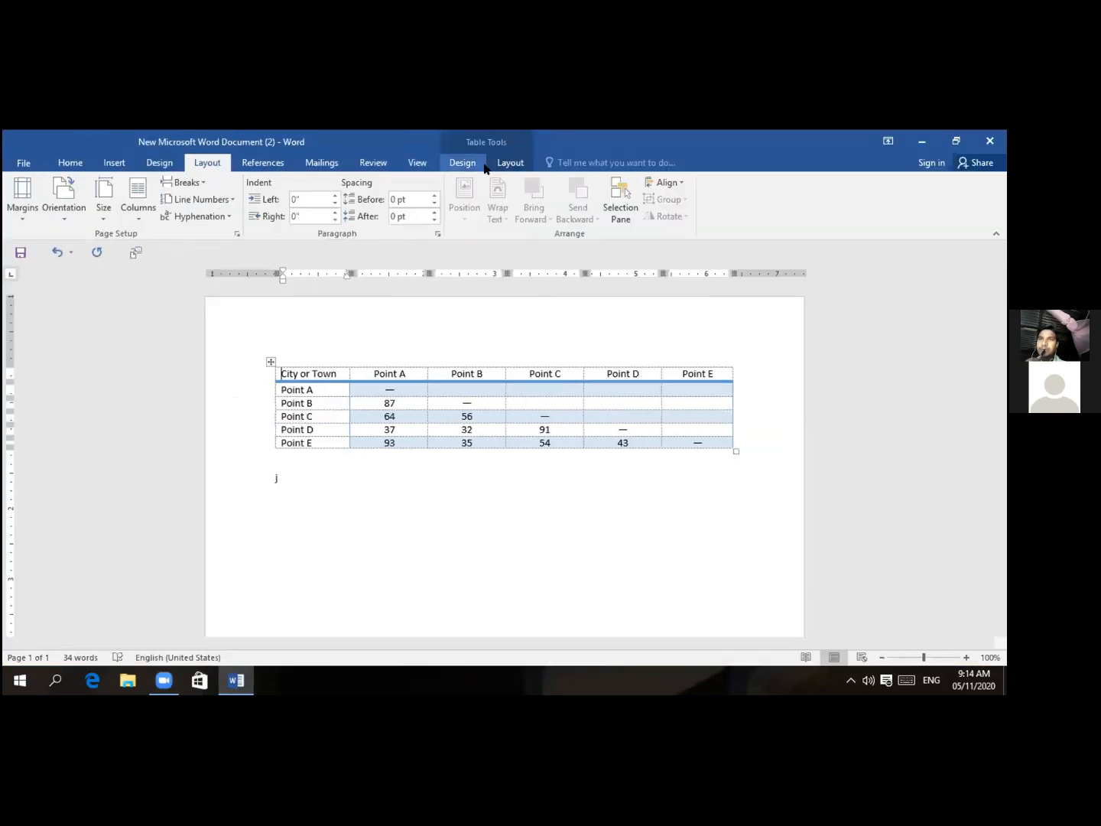
left_click(314, 388)
left_click(503, 164)
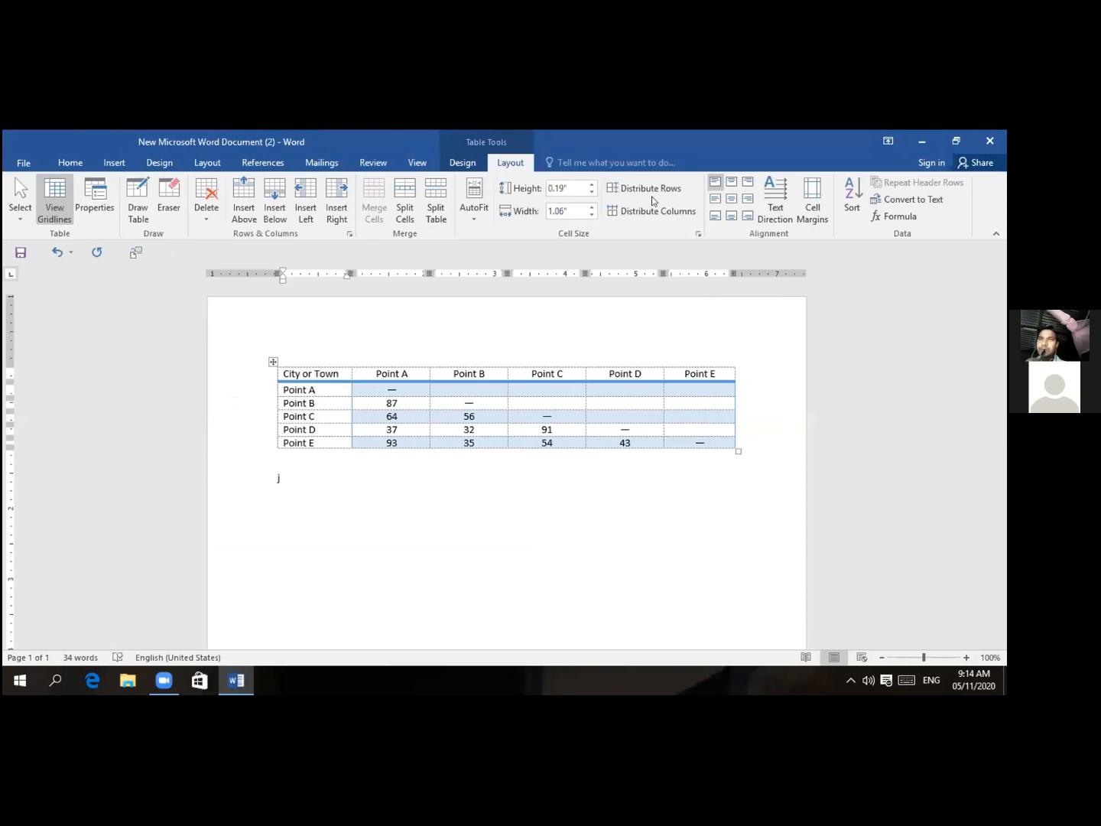
left_click(768, 219)
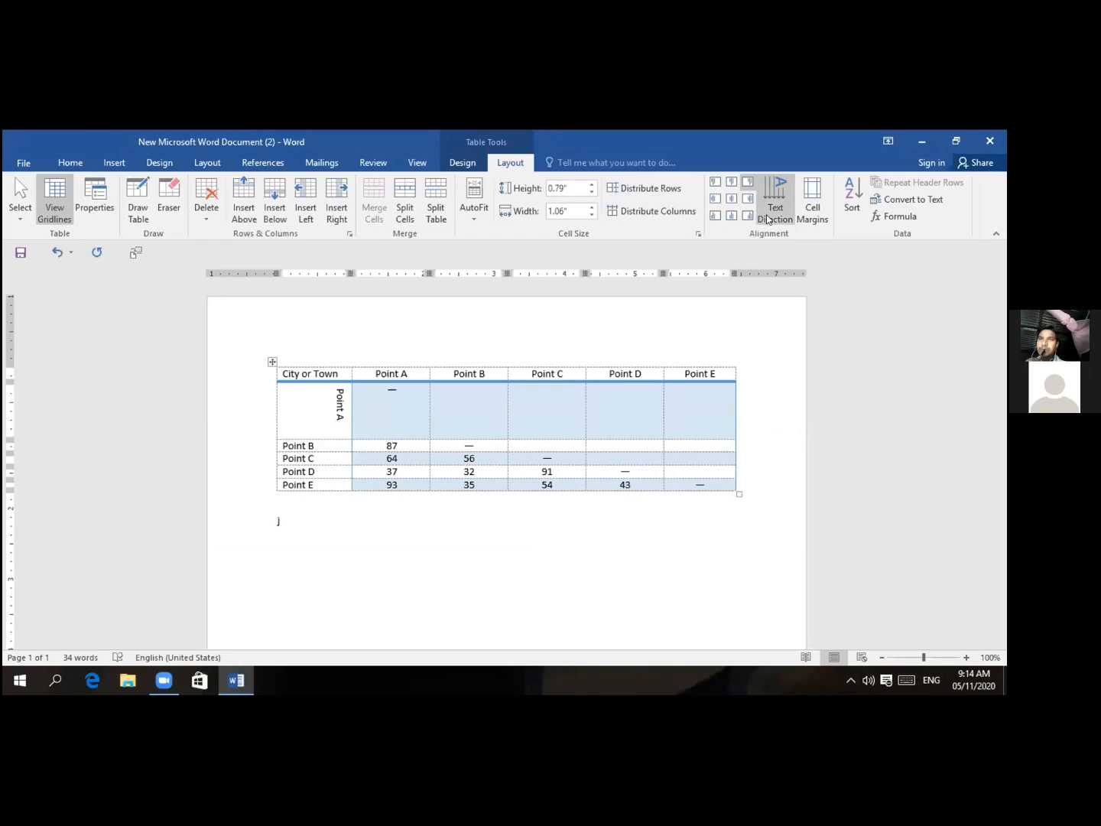
left_click(768, 220)
left_click(768, 219)
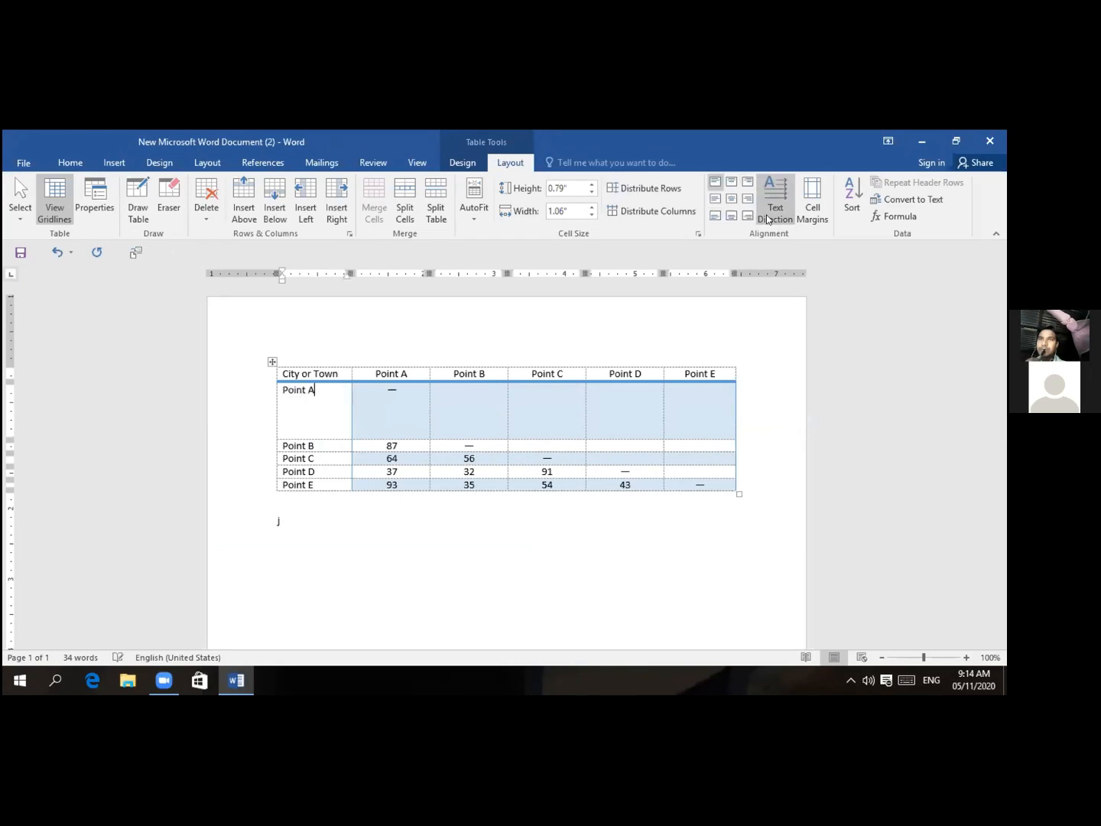
left_click(768, 220)
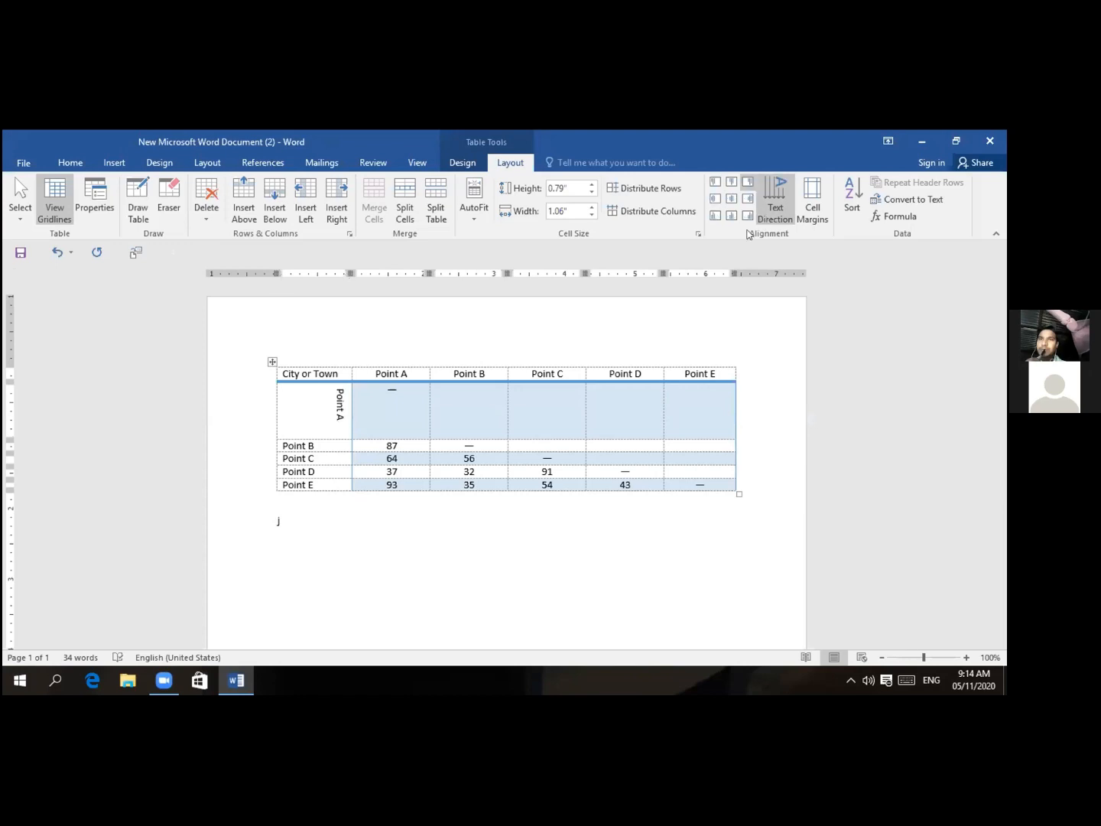